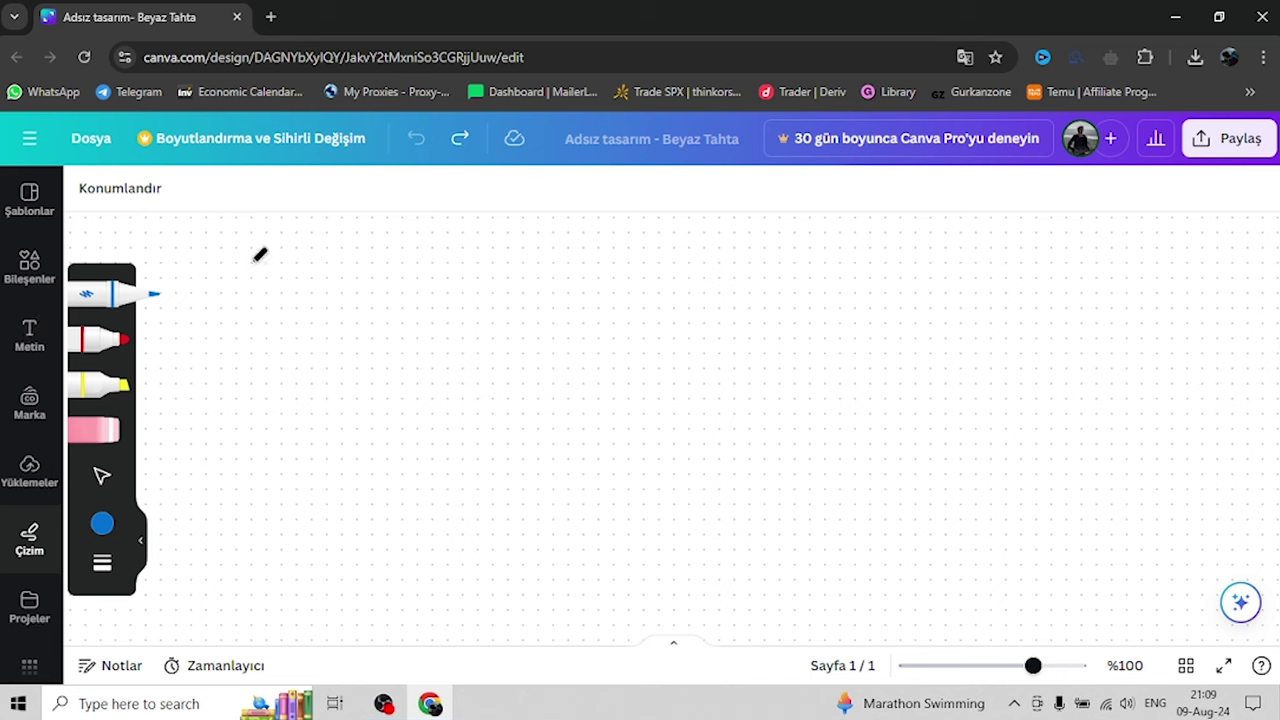
Draw three upright blue boxes side by side with the pen and surround them with an open-topped curve
mouse_move(246, 259)
mouse_down()
mouse_move(243, 343)
mouse_move(284, 268)
mouse_move(241, 255)
mouse_move(352, 312)
mouse_move(355, 232)
mouse_move(321, 233)
mouse_move(378, 326)
mouse_move(421, 258)
mouse_move(388, 228)
mouse_move(372, 232)
mouse_up()
mouse_move(199, 250)
mouse_down()
mouse_move(199, 282)
mouse_move(476, 222)
mouse_move(412, 212)
mouse_up()
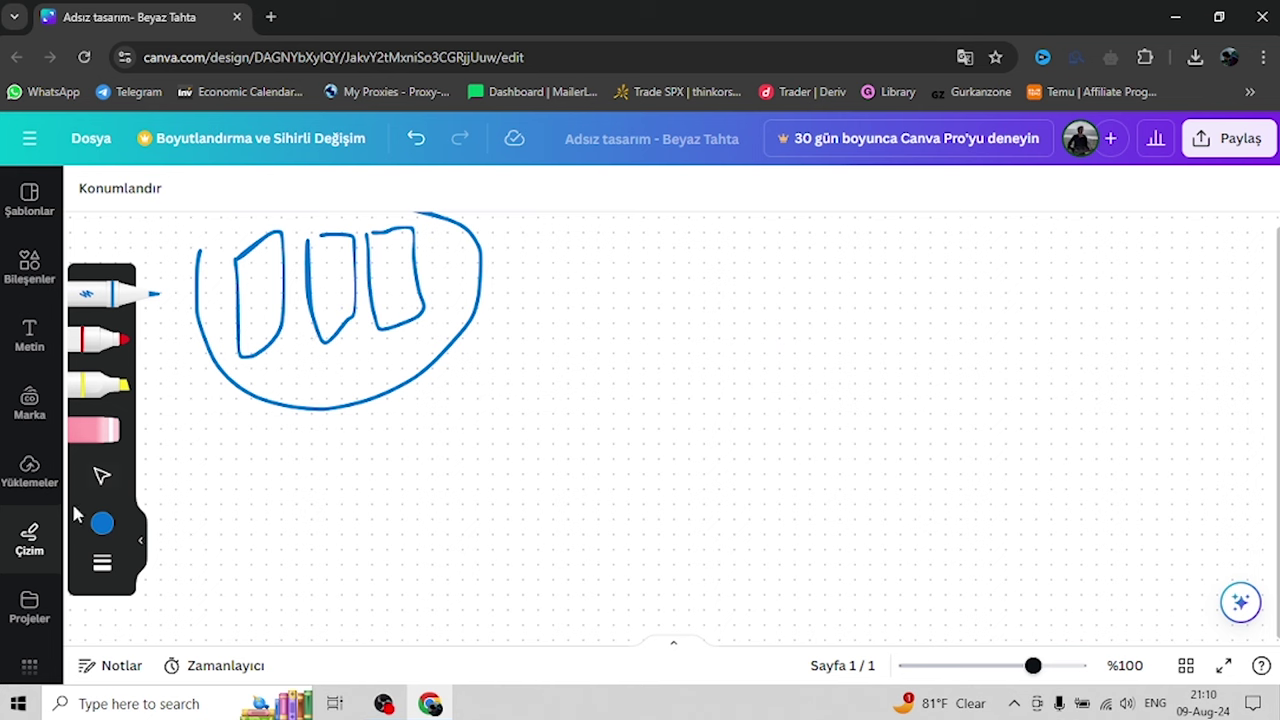
Change the pen colour to green #72D305 and draw a check mark in the first of the three boxes
click(102, 522)
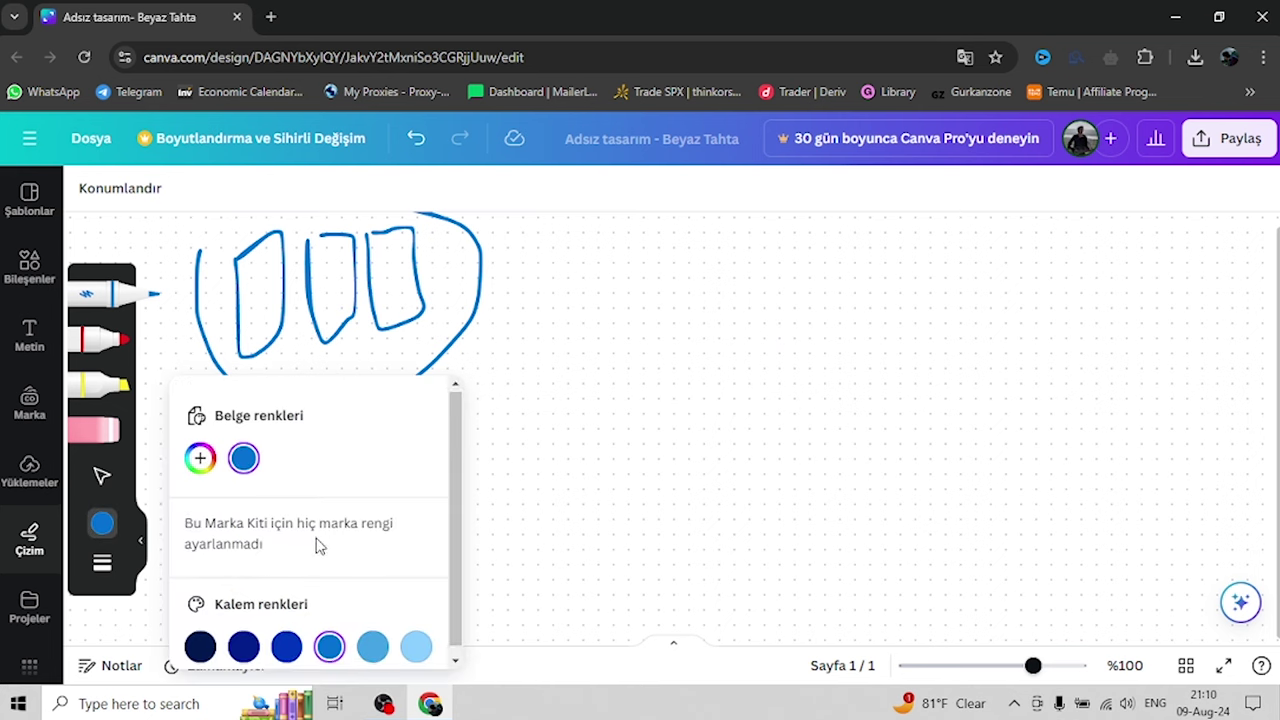
scroll(314, 560, down, 1)
click(202, 451)
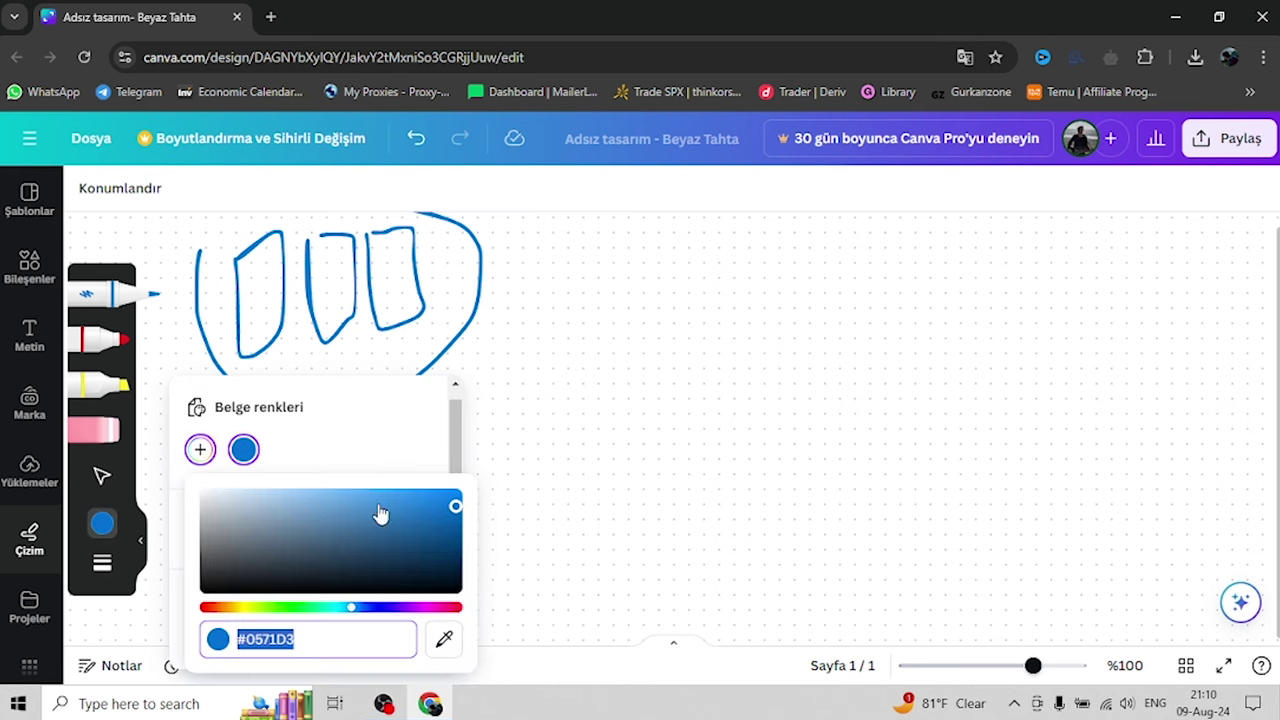
drag(327, 607, 265, 607)
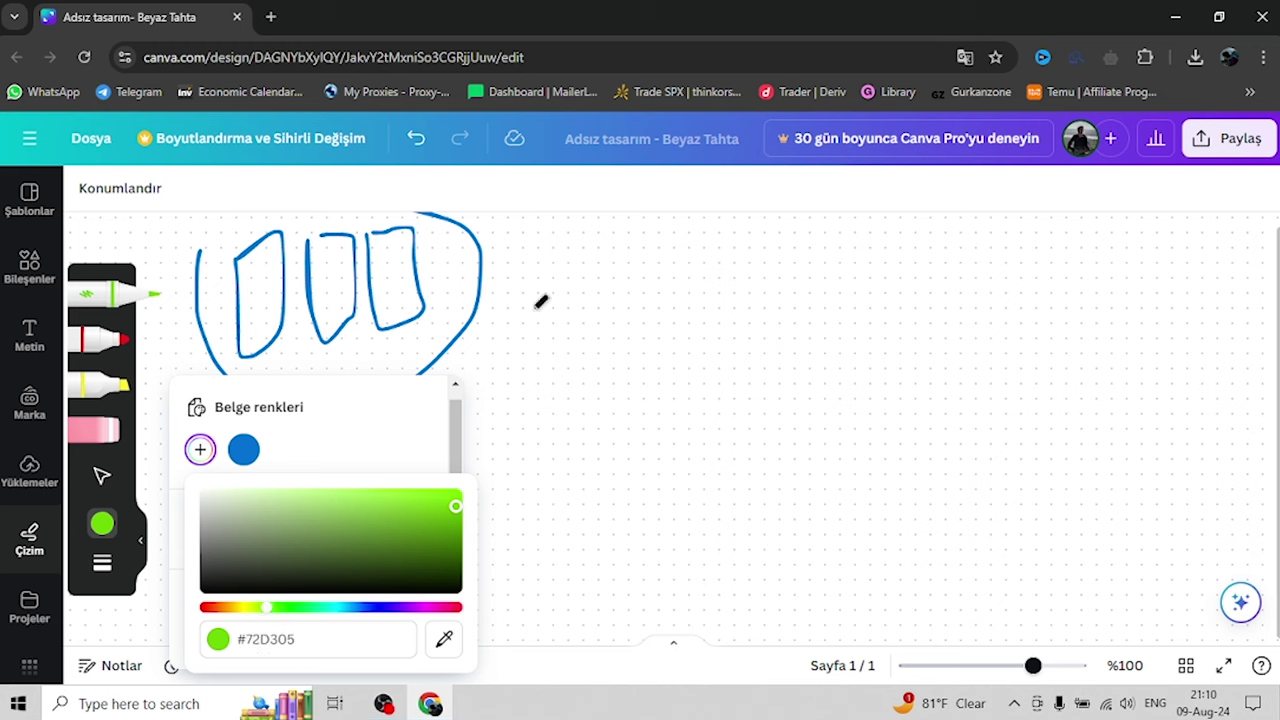
click(251, 280)
mouse_move(236, 285)
mouse_down()
mouse_move(271, 291)
mouse_move(284, 259)
mouse_up()
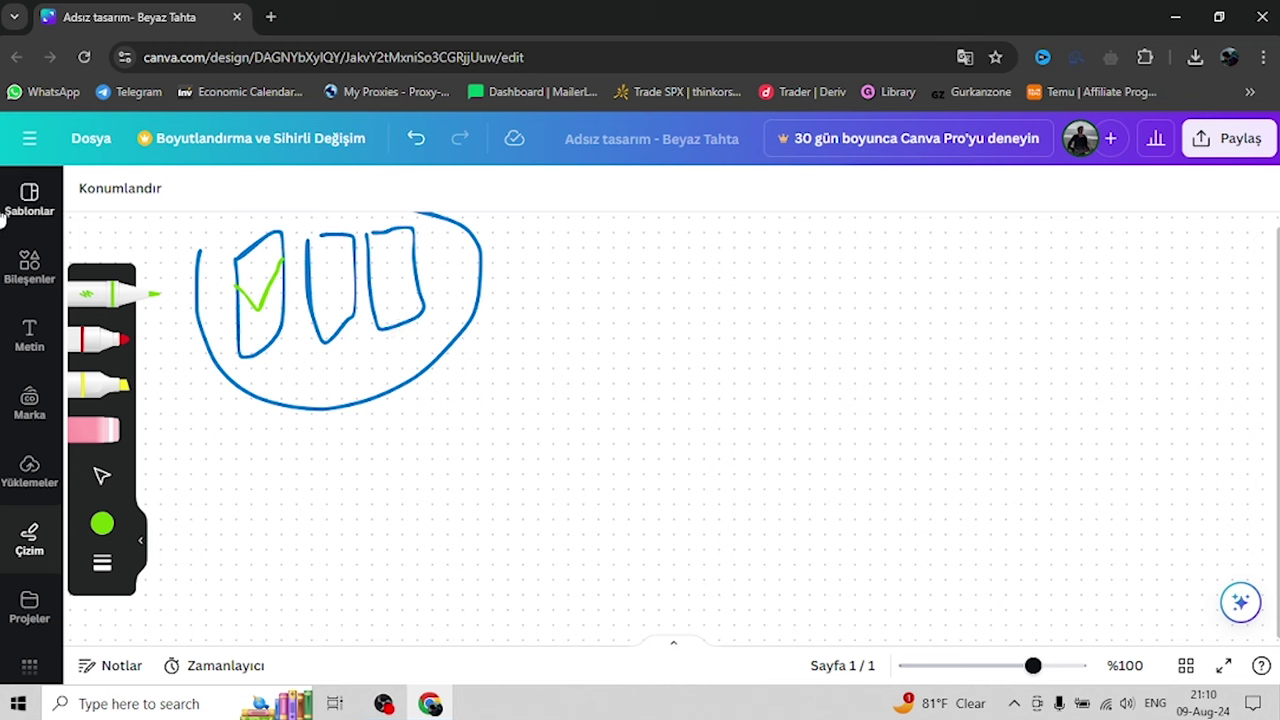
Draw a green line from the ticked box to a large green frame and fill that frame with nine small circles
mouse_move(270, 357)
mouse_down()
mouse_move(578, 343)
mouse_move(582, 325)
mouse_up()
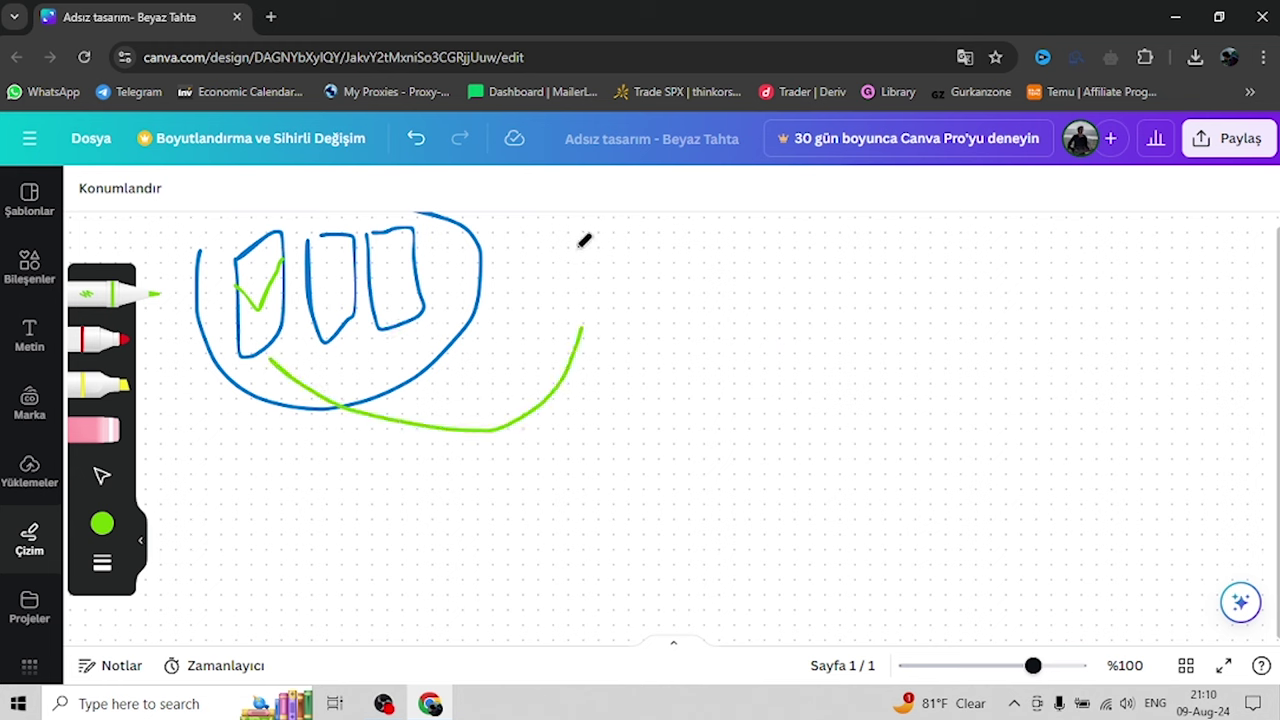
mouse_move(577, 248)
mouse_down()
mouse_move(595, 402)
mouse_move(985, 360)
mouse_move(1046, 212)
mouse_move(562, 228)
mouse_move(576, 260)
mouse_move(646, 266)
mouse_move(663, 297)
mouse_move(655, 268)
mouse_move(790, 248)
mouse_move(863, 286)
mouse_move(846, 245)
mouse_move(900, 292)
mouse_up()
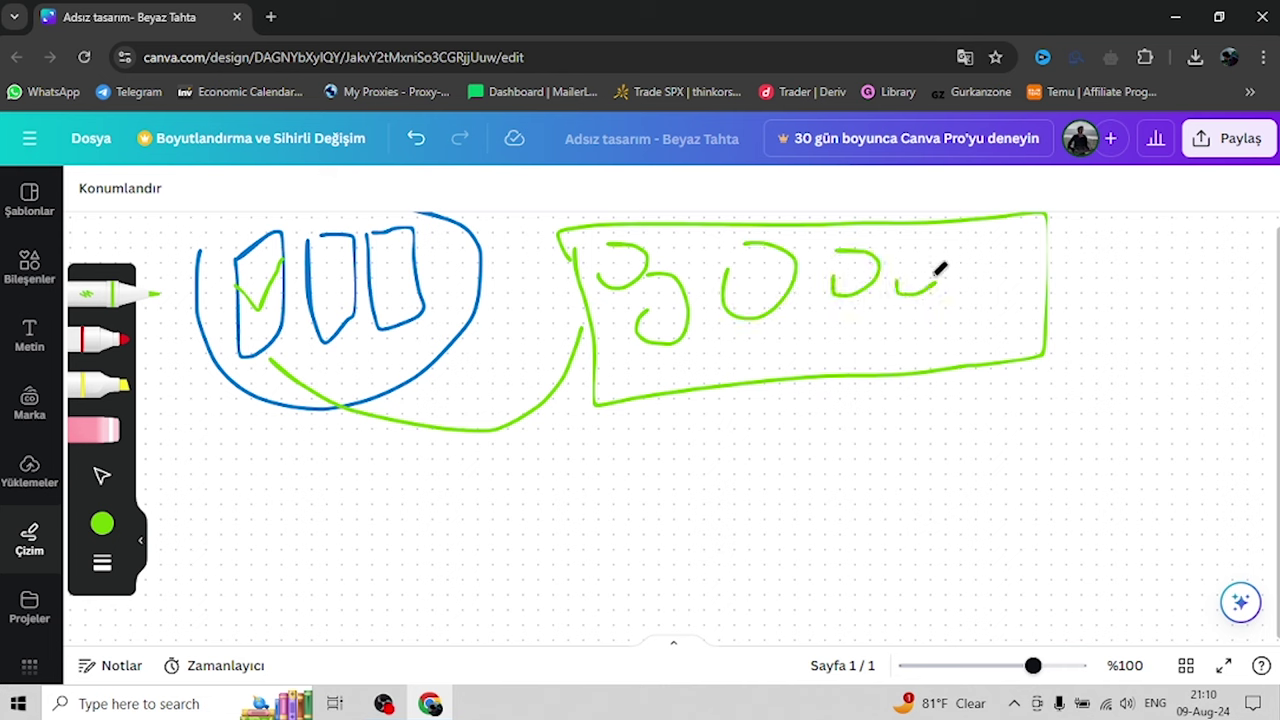
drag(962, 252, 1003, 248)
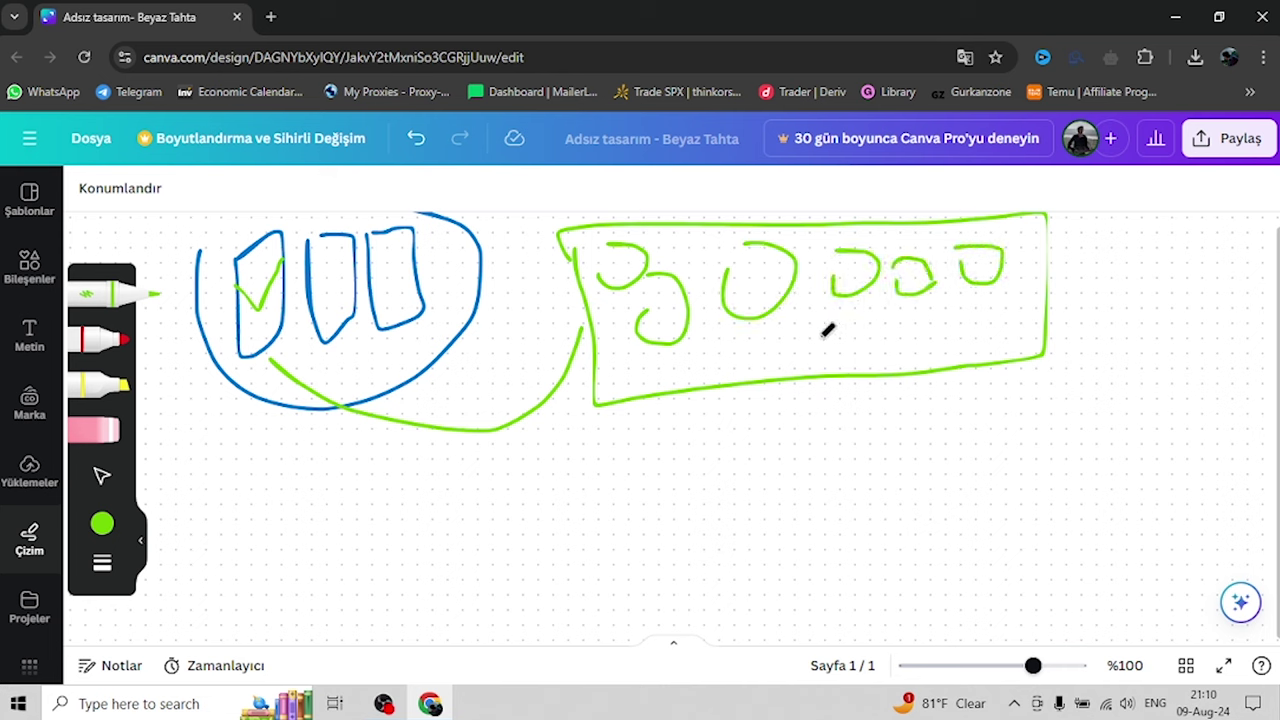
mouse_move(780, 322)
mouse_down()
mouse_move(823, 351)
mouse_move(788, 316)
mouse_up()
drag(886, 340, 874, 309)
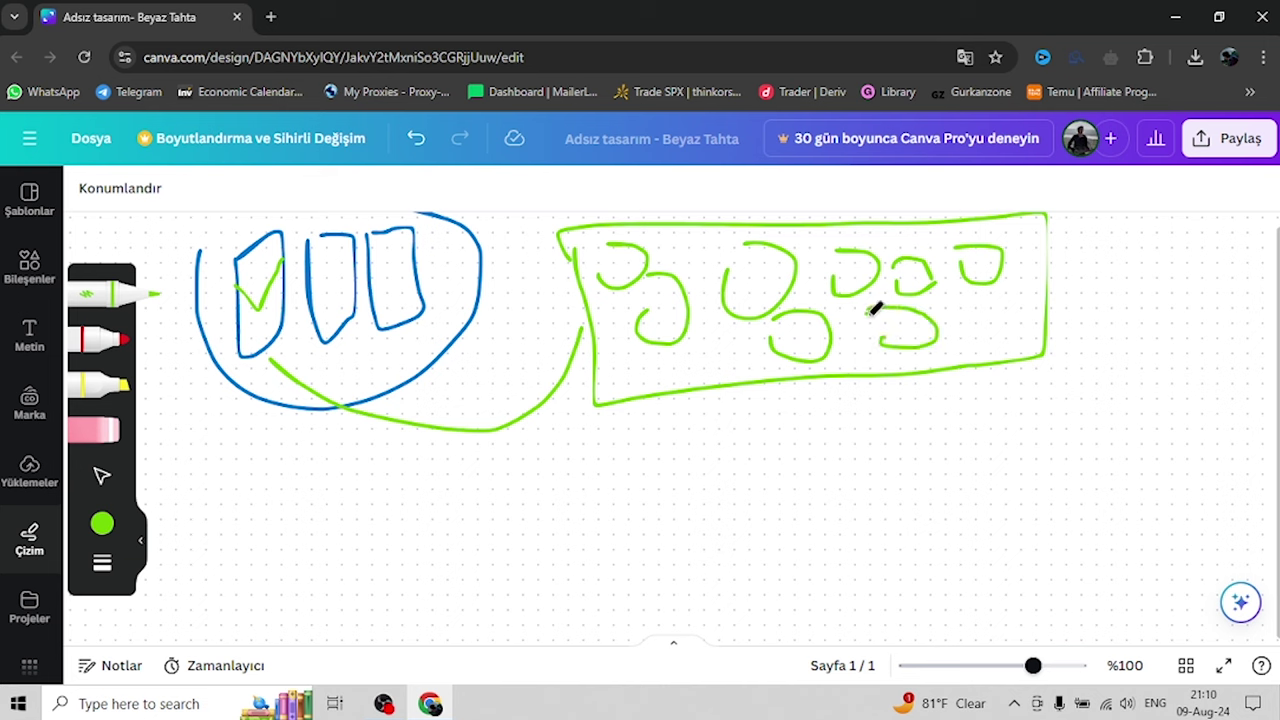
mouse_move(982, 318)
mouse_down()
mouse_move(1018, 308)
mouse_move(989, 296)
mouse_up()
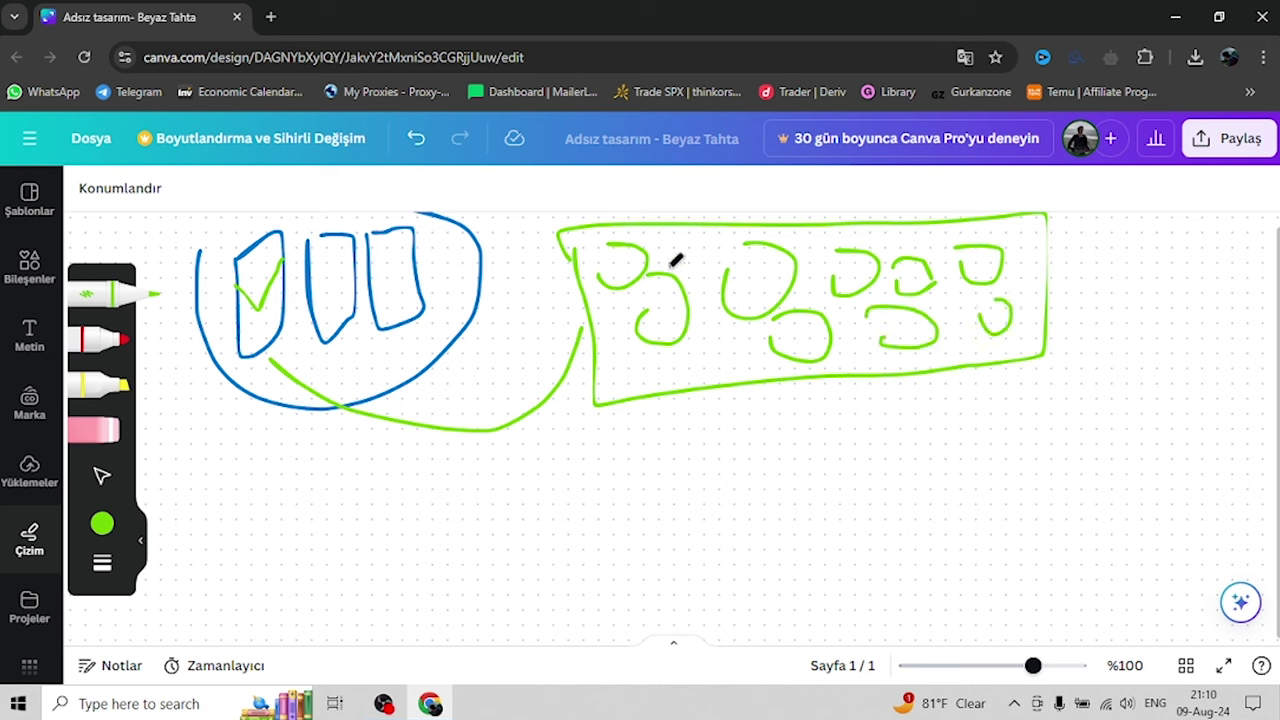
Cross out four of the circles in the green frame with the red marker
click(118, 341)
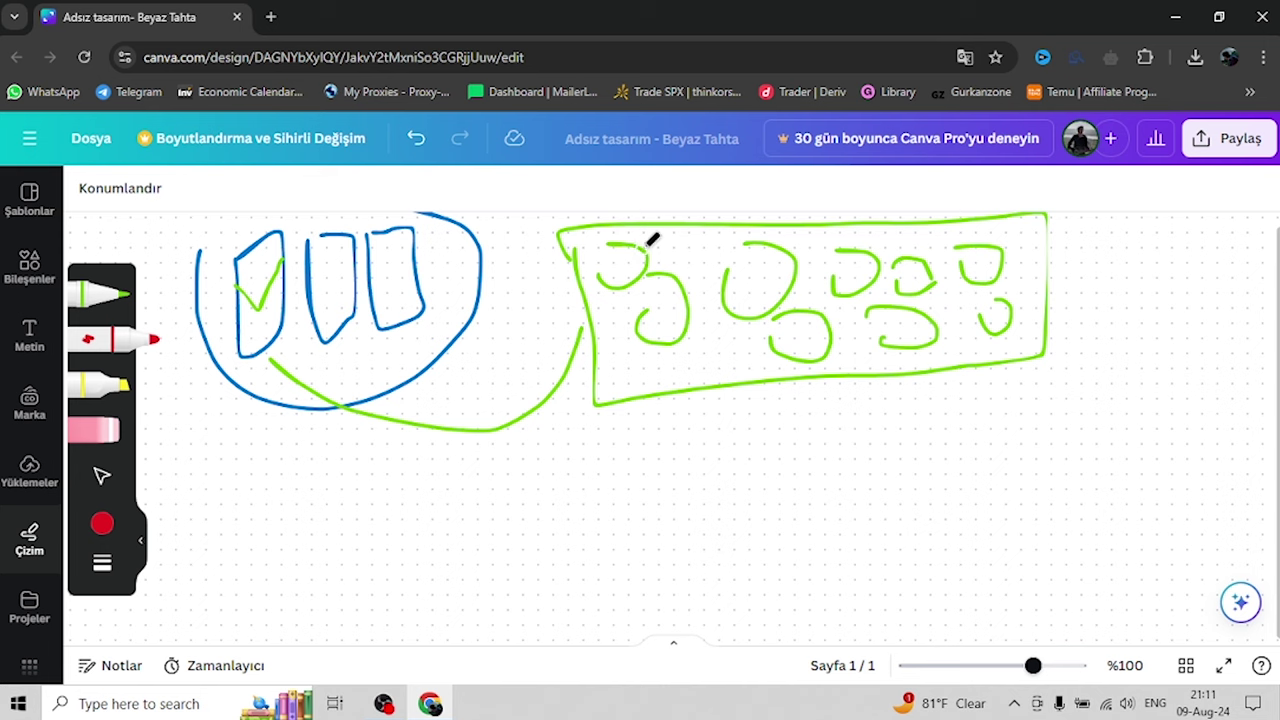
mouse_move(642, 247)
mouse_down()
mouse_move(598, 284)
mouse_move(648, 287)
mouse_up()
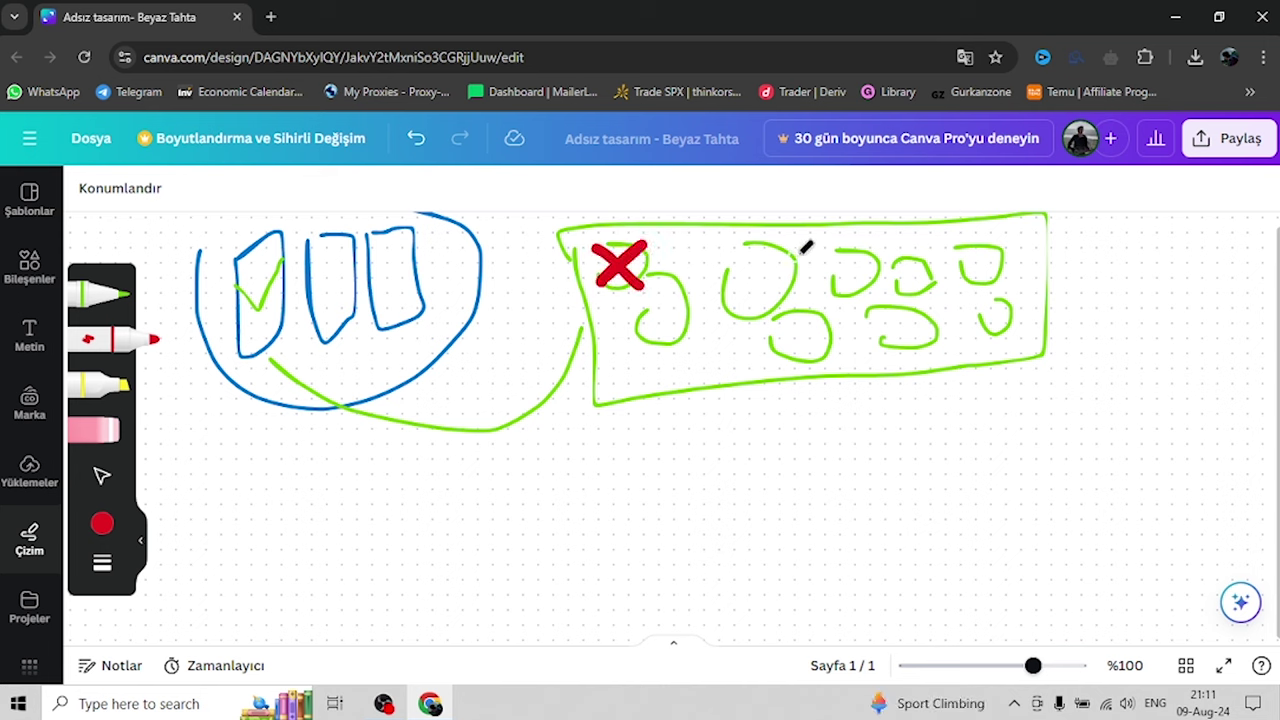
mouse_move(852, 248)
mouse_down()
mouse_move(829, 297)
mouse_move(876, 284)
mouse_up()
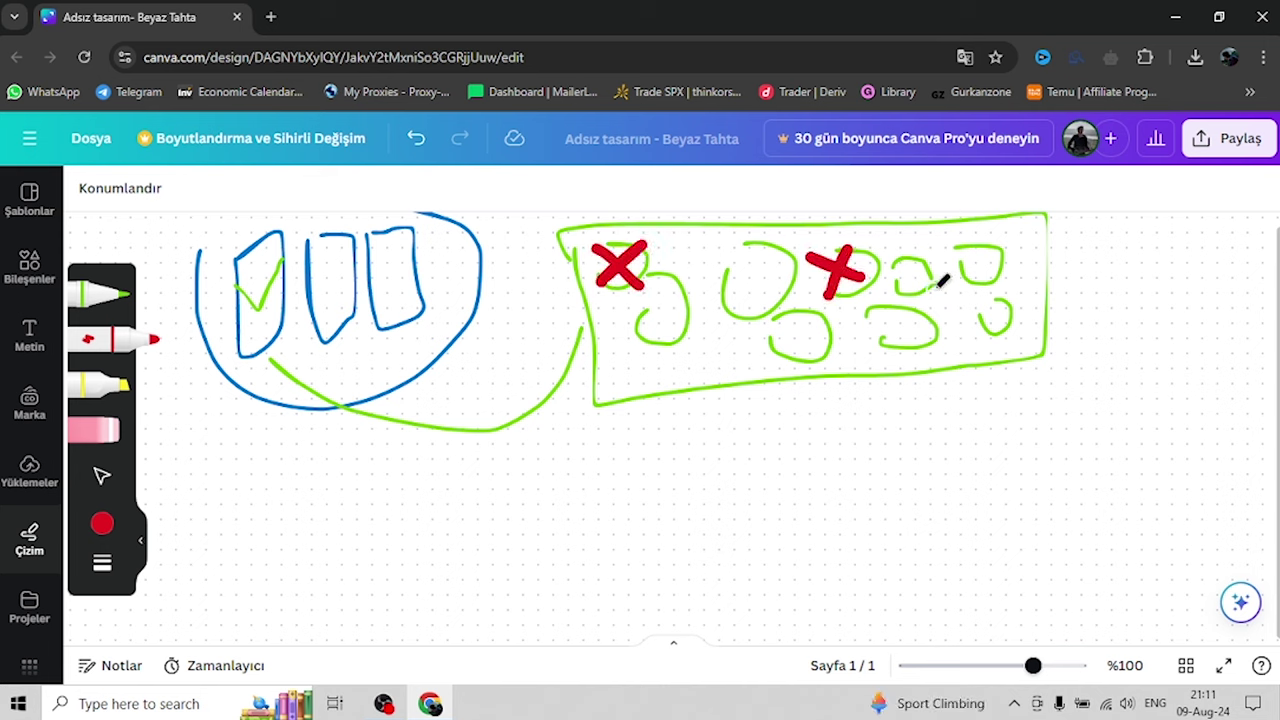
drag(990, 246, 964, 282)
drag(956, 248, 1000, 274)
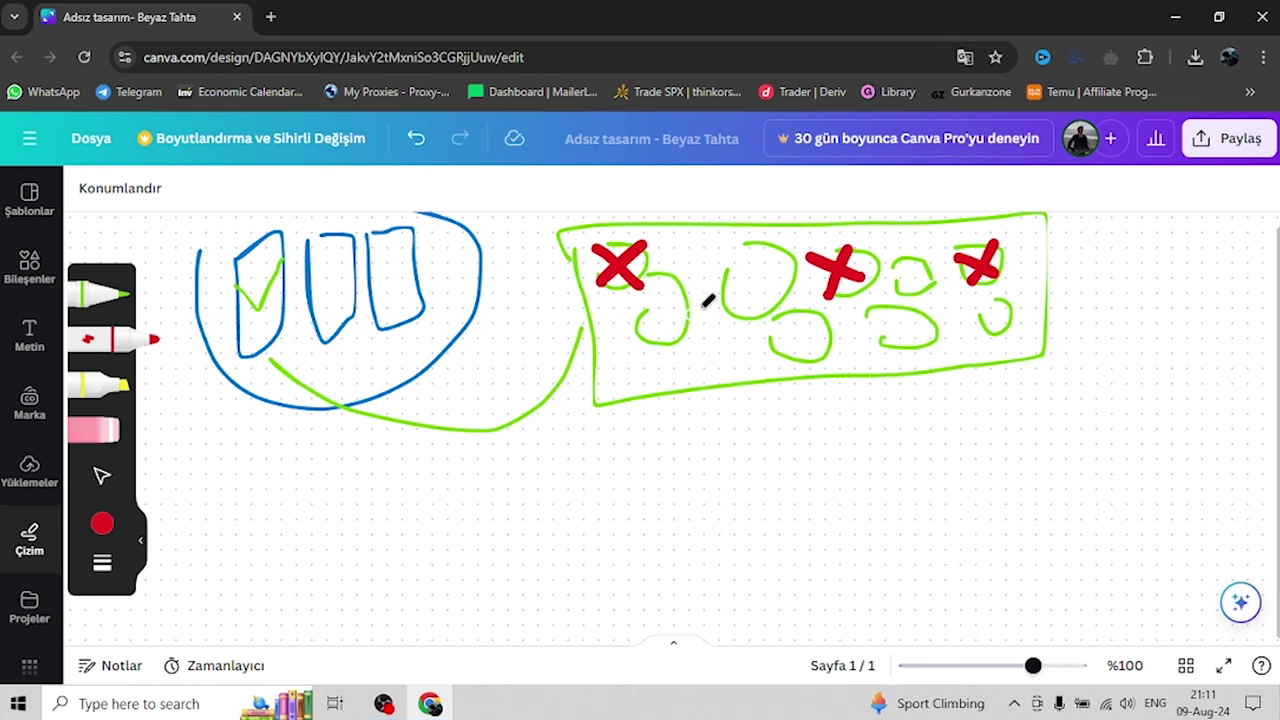
mouse_move(688, 297)
mouse_down()
mouse_move(645, 336)
mouse_move(662, 315)
mouse_move(688, 332)
mouse_up()
Change the marker colour to blue and draw check marks on the five remaining circles in the frame
click(102, 523)
click(246, 457)
drag(726, 262, 790, 250)
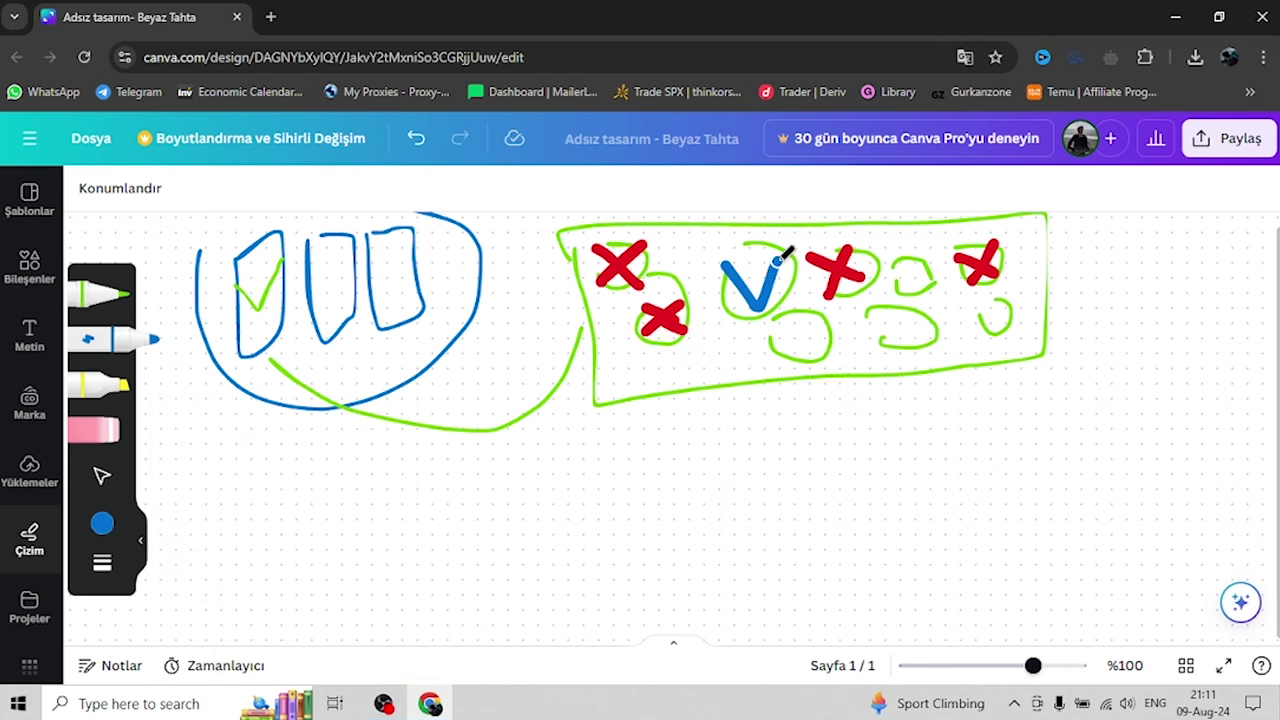
mouse_move(790, 320)
mouse_down()
mouse_move(803, 345)
mouse_move(828, 316)
mouse_up()
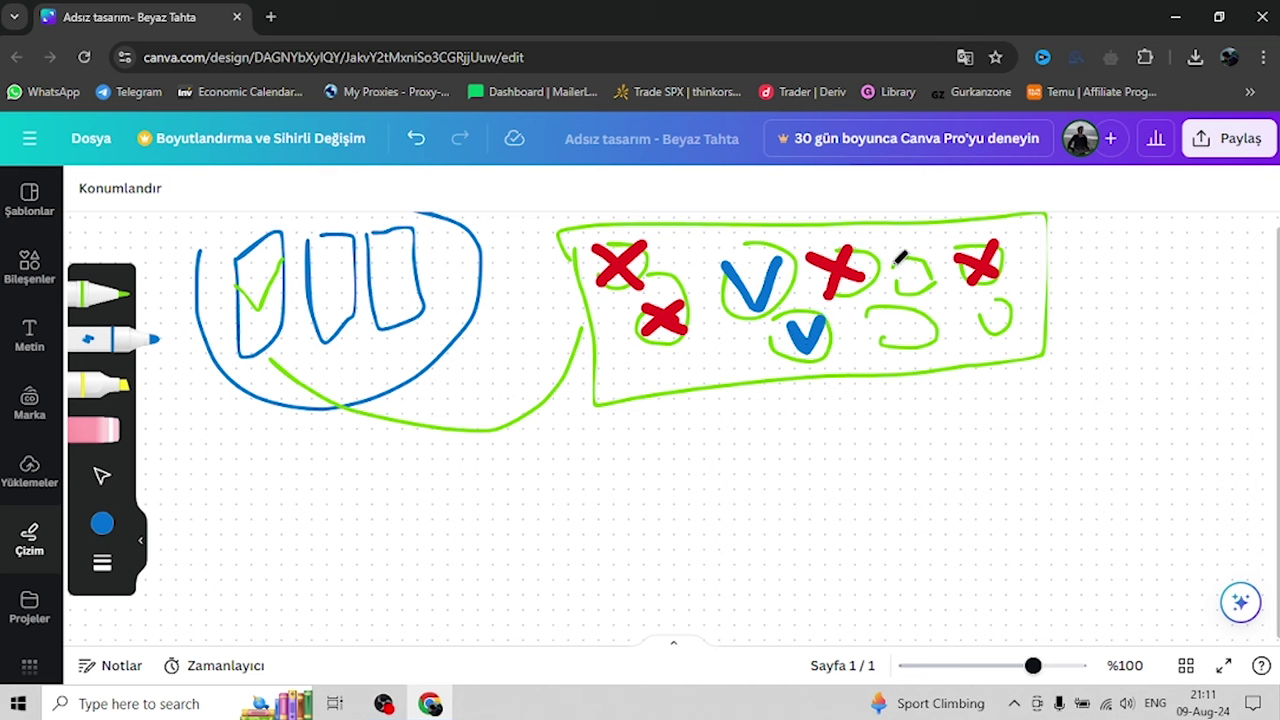
mouse_move(895, 258)
mouse_down()
mouse_move(925, 283)
mouse_move(932, 250)
mouse_up()
mouse_move(885, 316)
mouse_down()
mouse_move(908, 340)
mouse_move(1028, 296)
mouse_up()
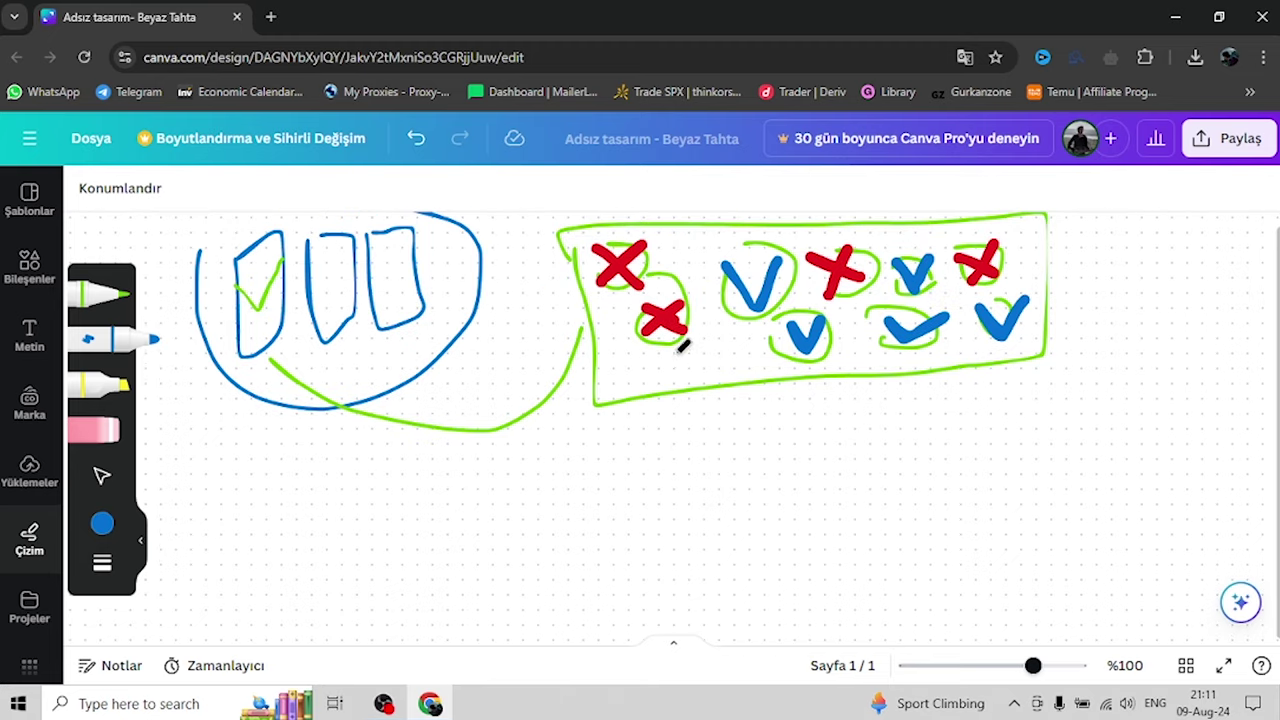
Draw a thick blue curve from below the green frame towards two new blue boxes drawn side by side
scroll(712, 333, down, 2)
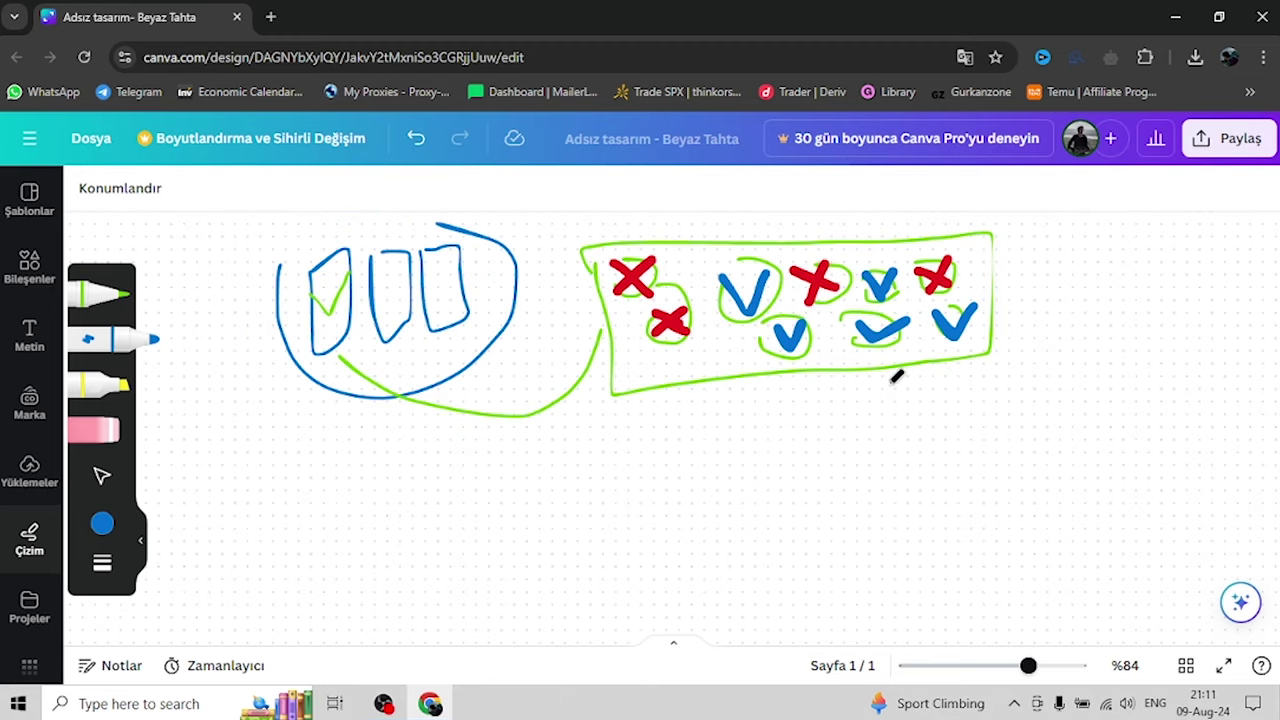
mouse_move(884, 379)
mouse_down()
mouse_move(829, 491)
mouse_move(627, 511)
mouse_up()
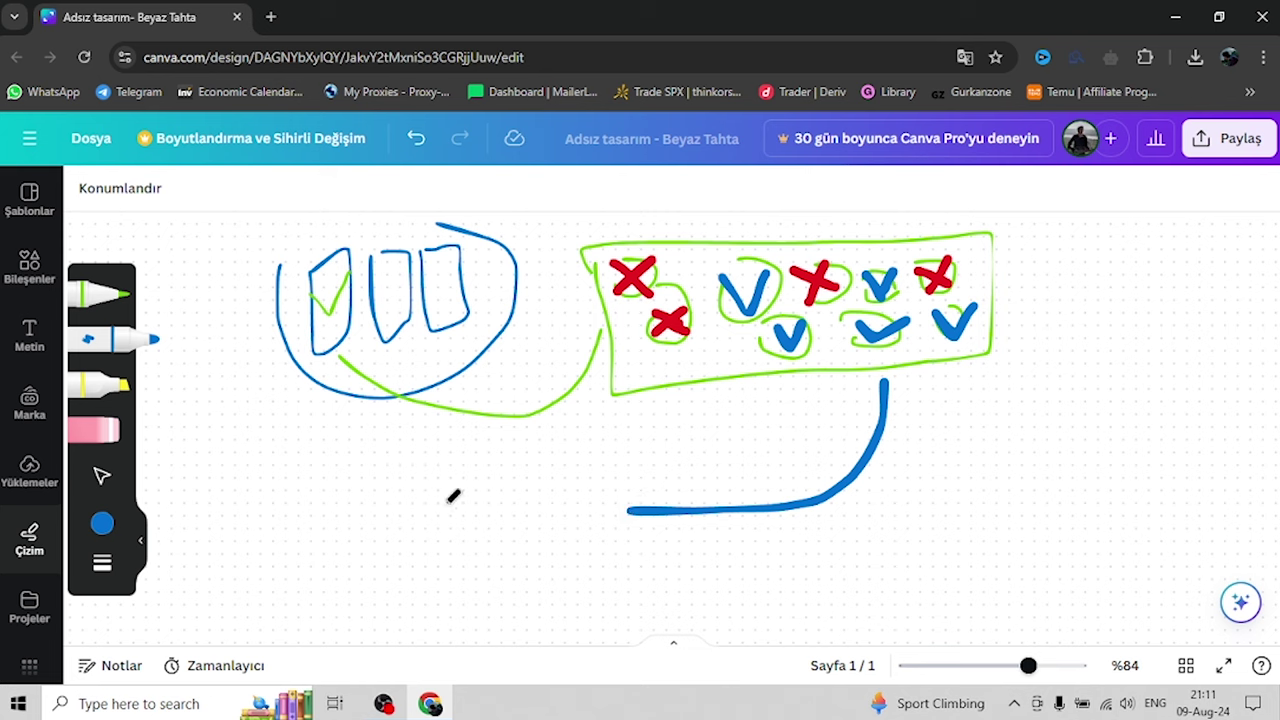
mouse_move(399, 482)
mouse_down()
mouse_move(474, 548)
mouse_move(472, 440)
mouse_move(396, 465)
mouse_up()
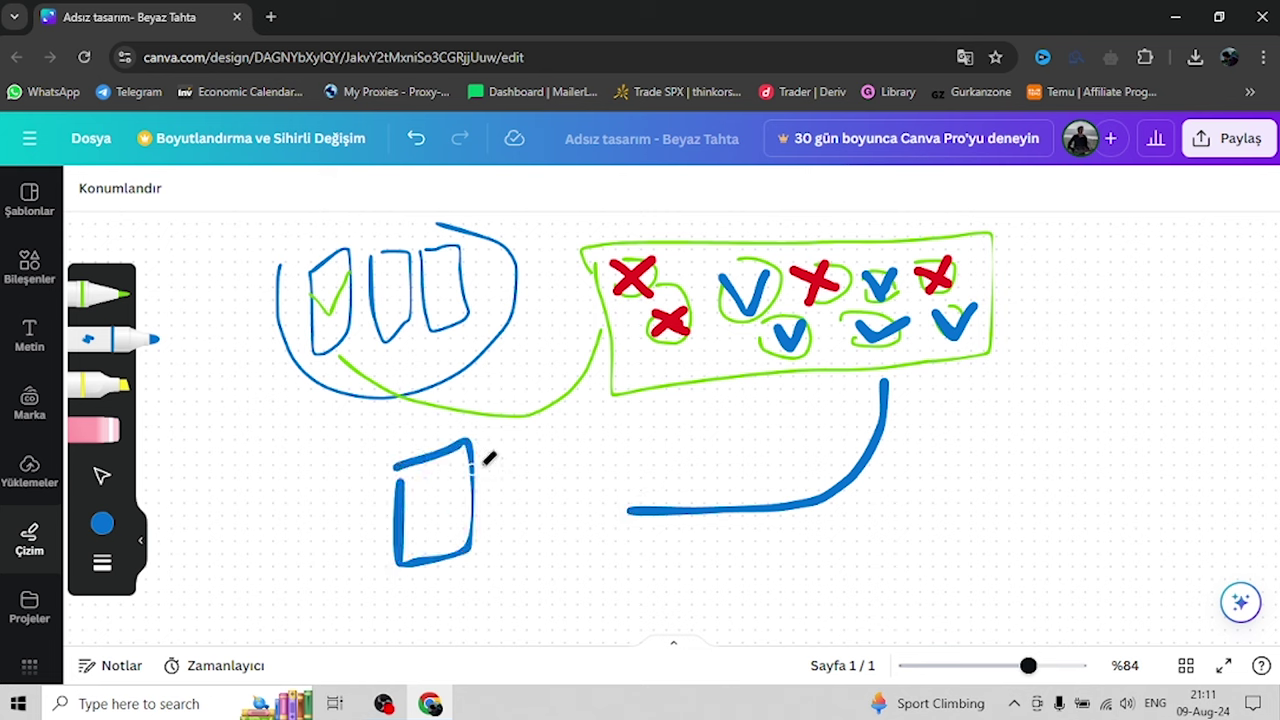
mouse_move(489, 446)
mouse_down()
mouse_move(586, 508)
mouse_move(531, 426)
mouse_move(482, 432)
mouse_up()
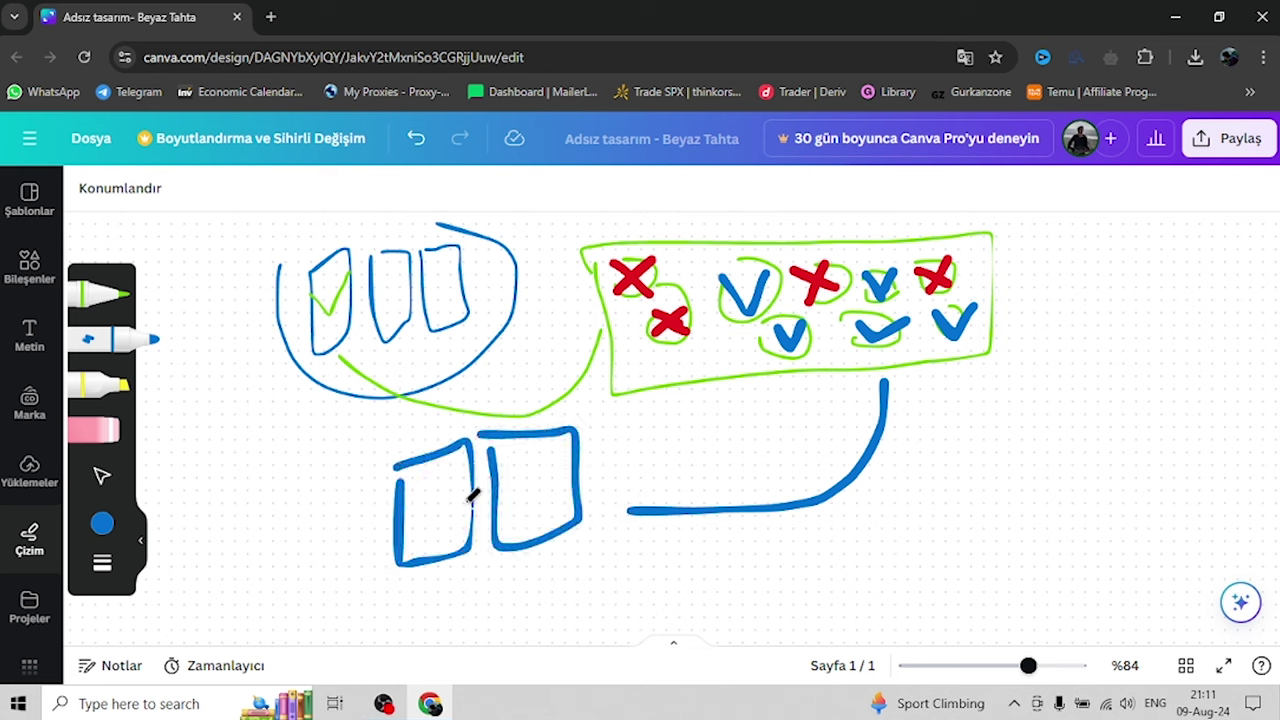
Tick the second lower box with the green pen and link it by a curved line to a large rounded outline below
click(100, 293)
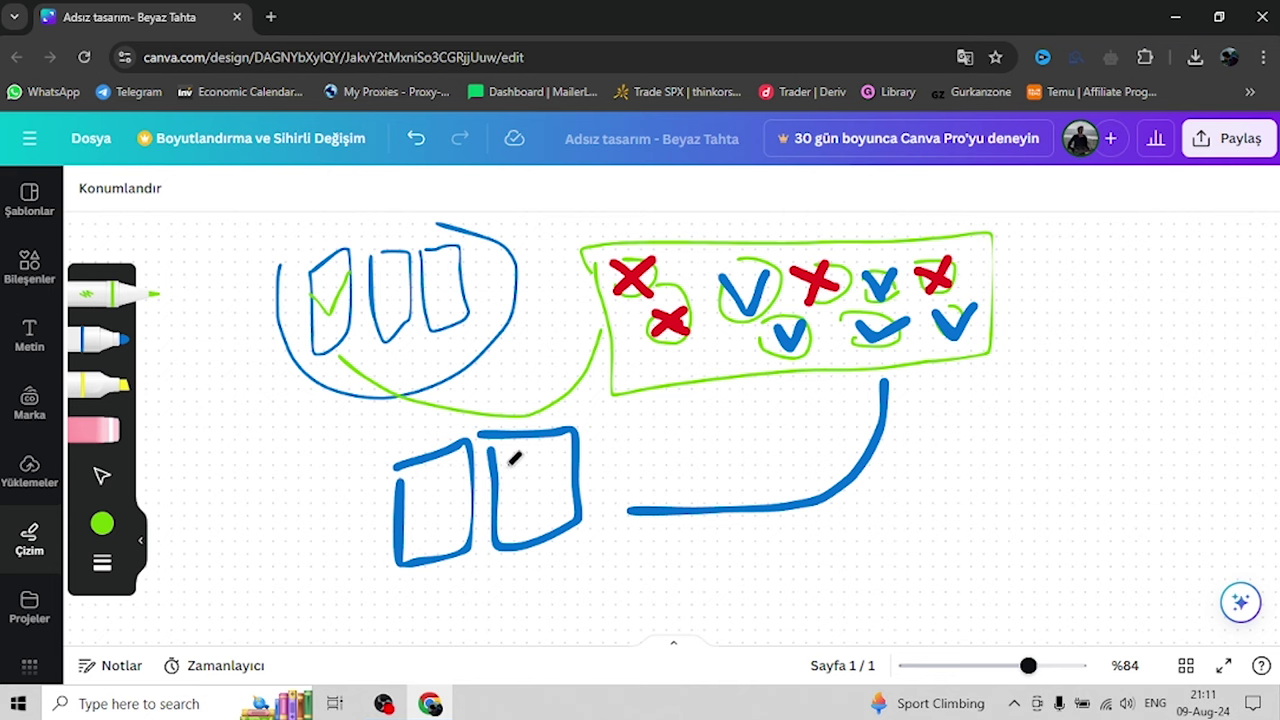
mouse_move(507, 467)
mouse_down()
mouse_move(521, 504)
mouse_move(582, 450)
mouse_up()
scroll(645, 465, down, 2)
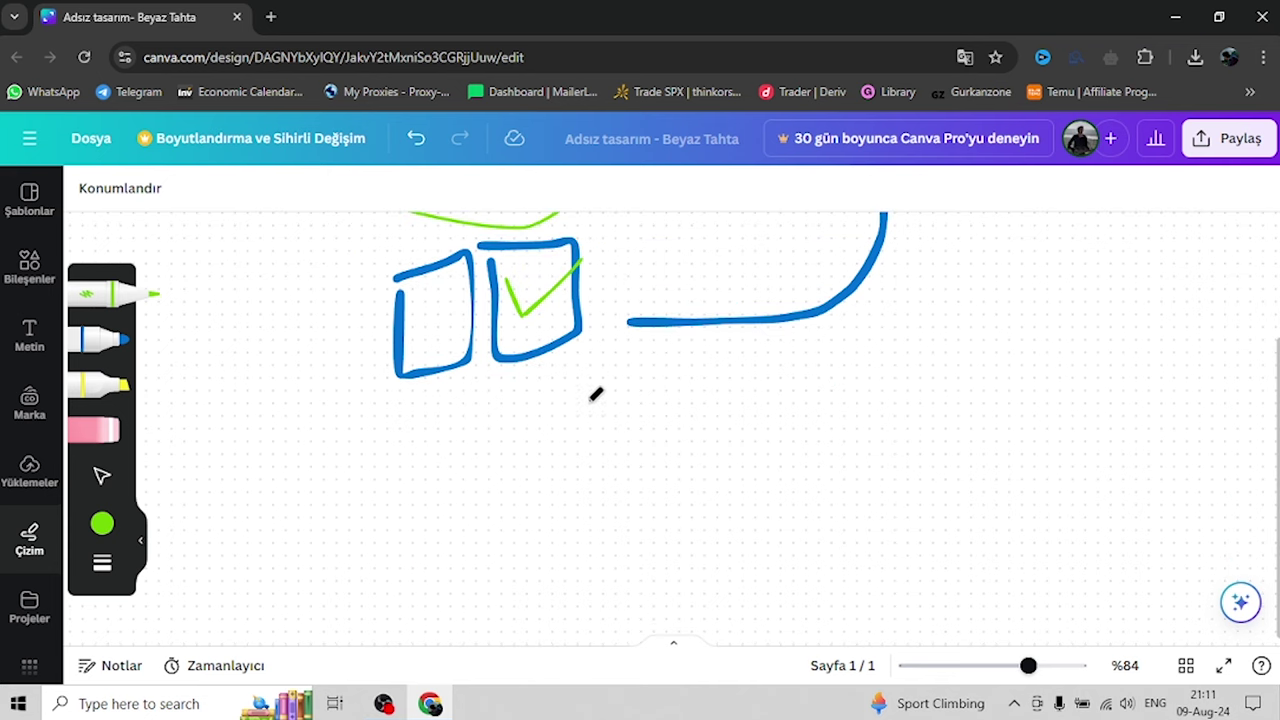
mouse_move(576, 370)
mouse_down()
mouse_move(591, 451)
mouse_move(766, 446)
mouse_move(1228, 379)
mouse_move(757, 400)
mouse_move(780, 443)
mouse_move(849, 454)
mouse_move(886, 420)
mouse_move(850, 466)
mouse_up()
Fill the rounded green outline with two rows of small circles, nine in total
mouse_move(826, 530)
mouse_down()
mouse_move(857, 557)
mouse_move(845, 500)
mouse_up()
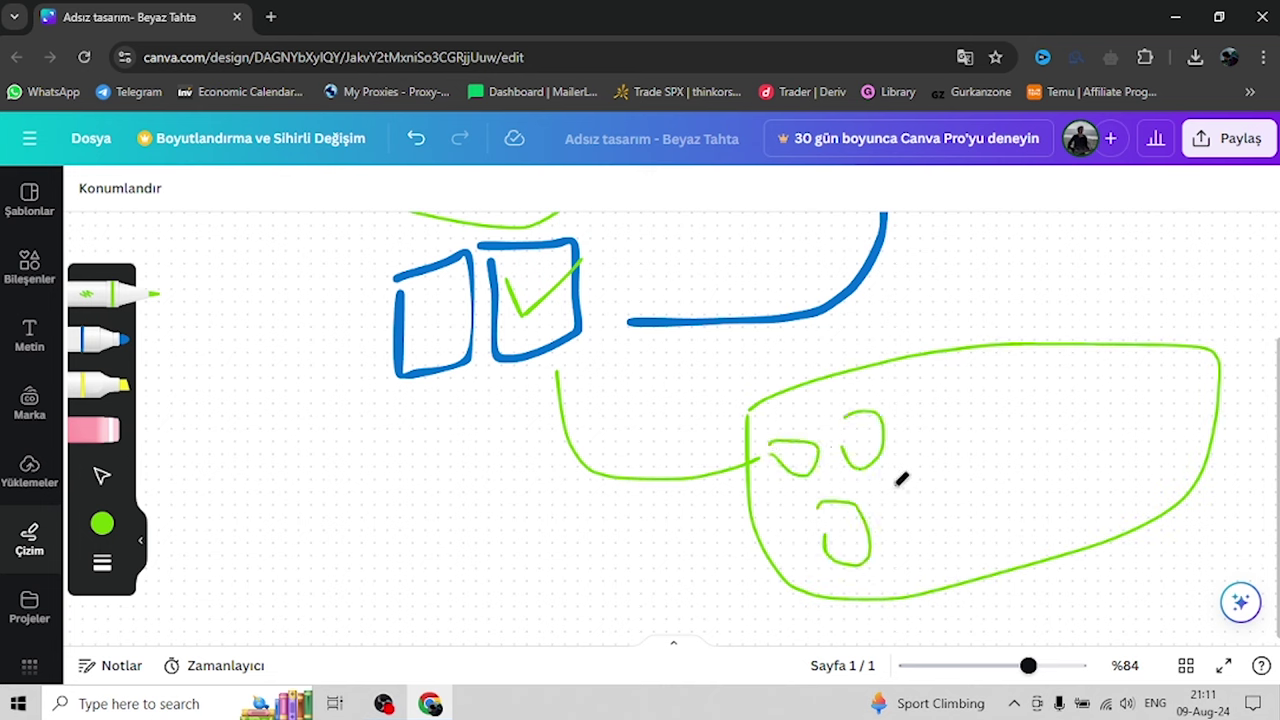
mouse_move(907, 402)
mouse_down()
mouse_move(929, 394)
mouse_move(945, 412)
mouse_up()
drag(909, 534, 914, 491)
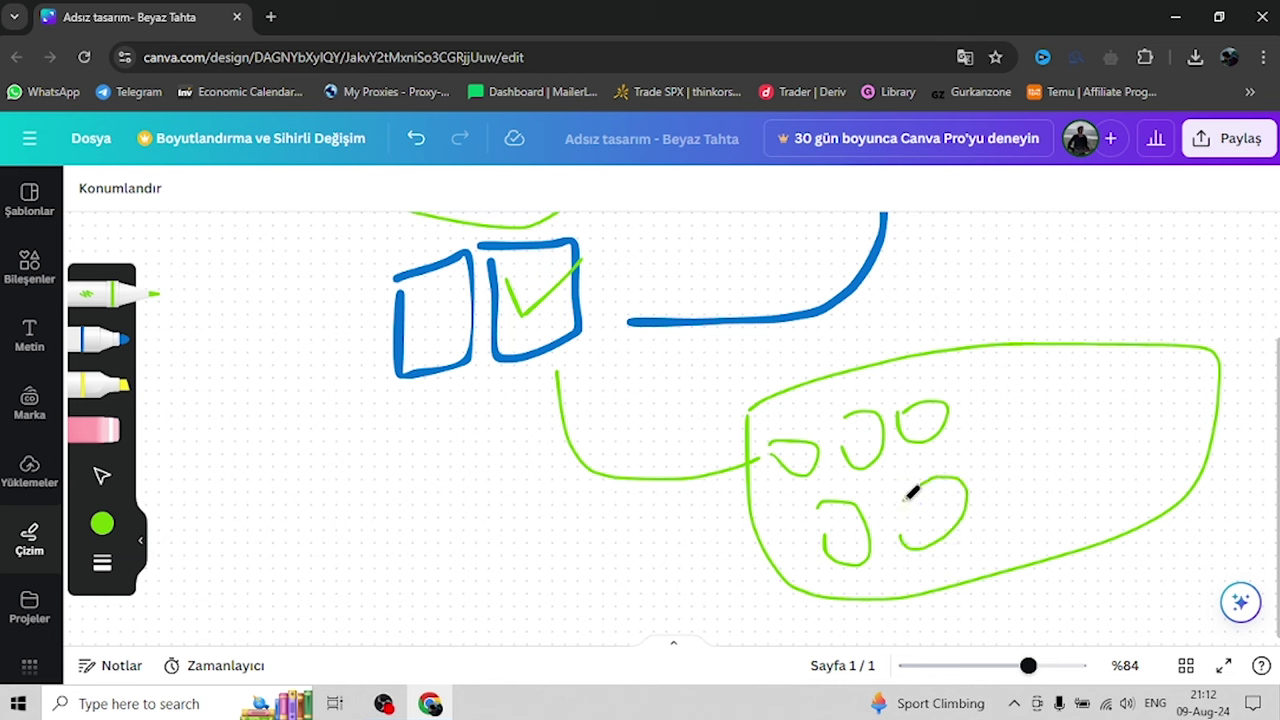
mouse_move(997, 407)
mouse_down()
mouse_move(1014, 371)
mouse_move(971, 400)
mouse_up()
mouse_move(1004, 510)
mouse_down()
mouse_move(1049, 451)
mouse_move(998, 470)
mouse_up()
mouse_move(1083, 405)
mouse_down()
mouse_move(1091, 414)
mouse_move(1069, 406)
mouse_up()
mouse_move(1082, 488)
mouse_down()
mouse_move(1123, 506)
mouse_move(1106, 455)
mouse_up()
Draw blue marker check marks on the first upper-row circle and the third lower-row circle of the rounded outline
click(110, 340)
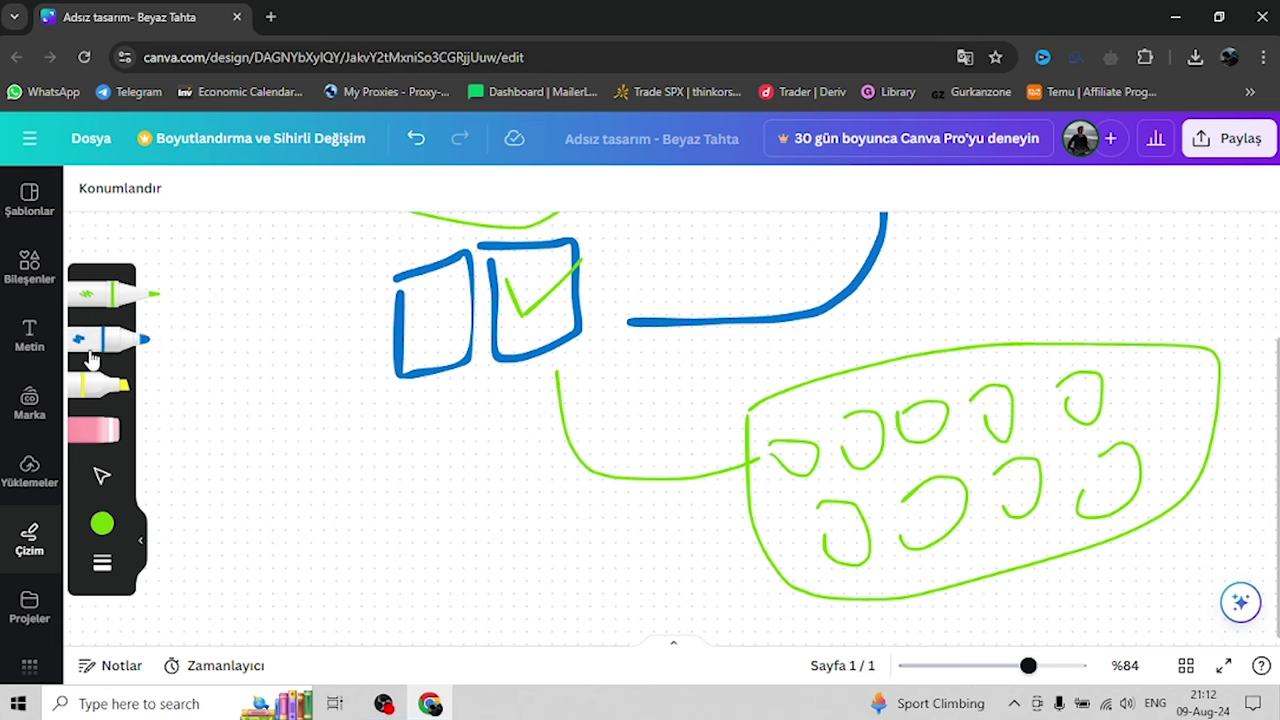
mouse_move(776, 418)
mouse_down()
mouse_move(779, 466)
mouse_move(835, 406)
mouse_up()
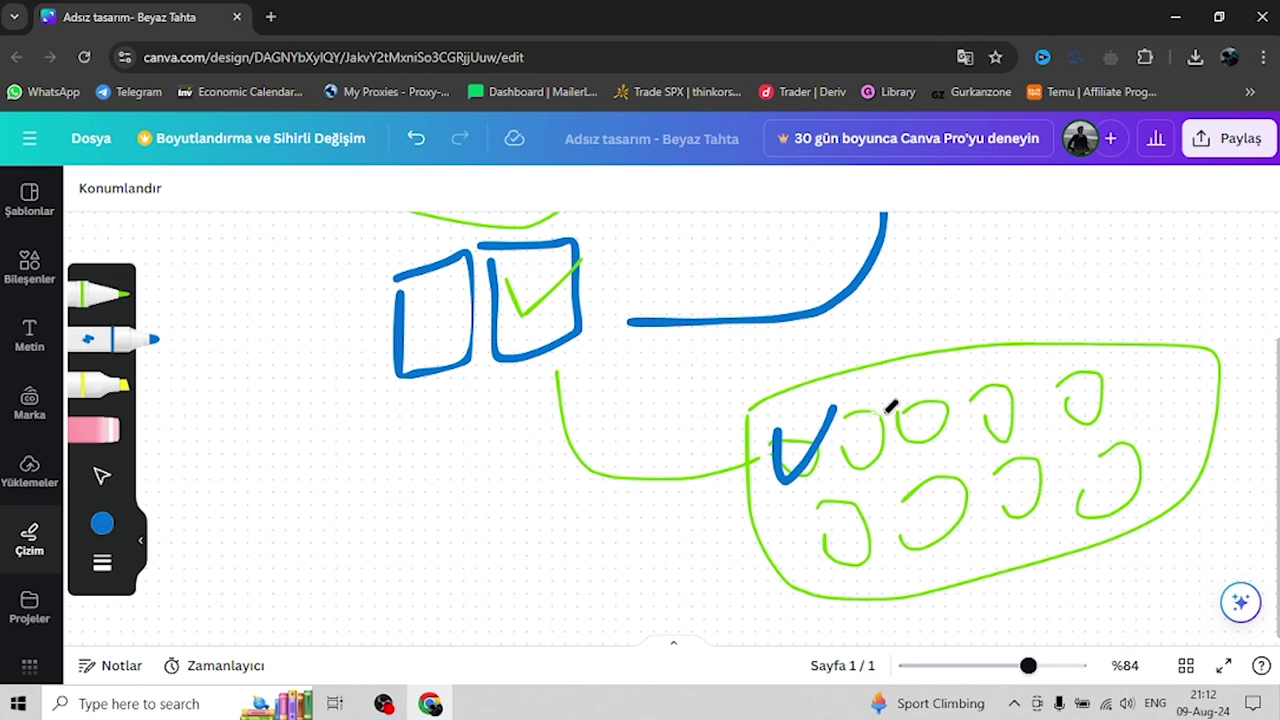
drag(1000, 466, 1044, 460)
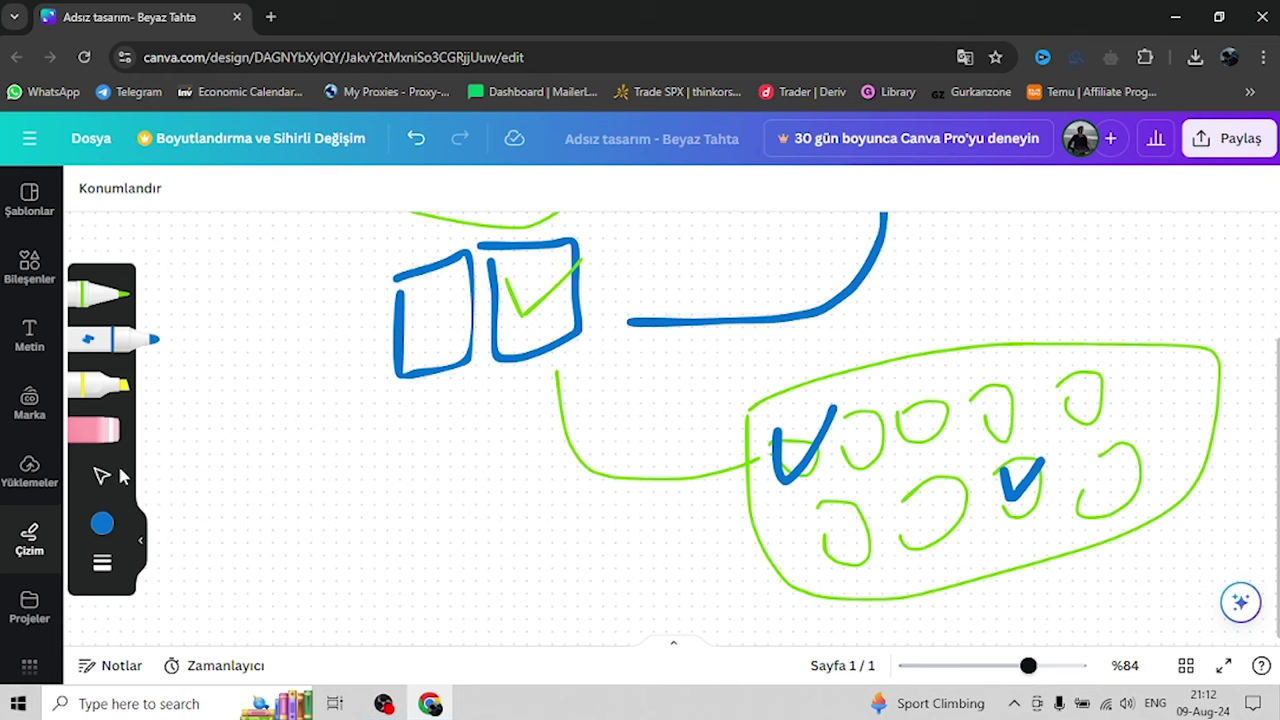
Change the marker colour to red and cross out the last upper-row circle and the three unticked lower-row circles
click(102, 523)
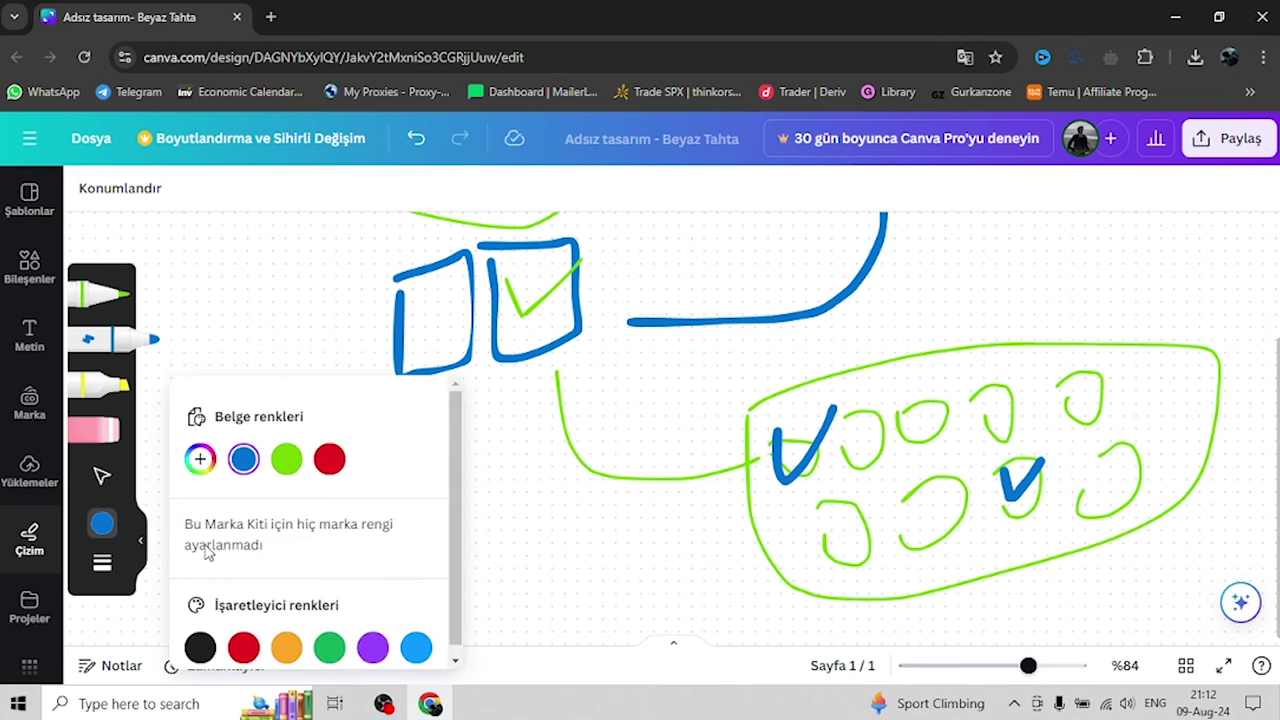
click(330, 459)
drag(862, 497, 820, 560)
drag(816, 508, 866, 548)
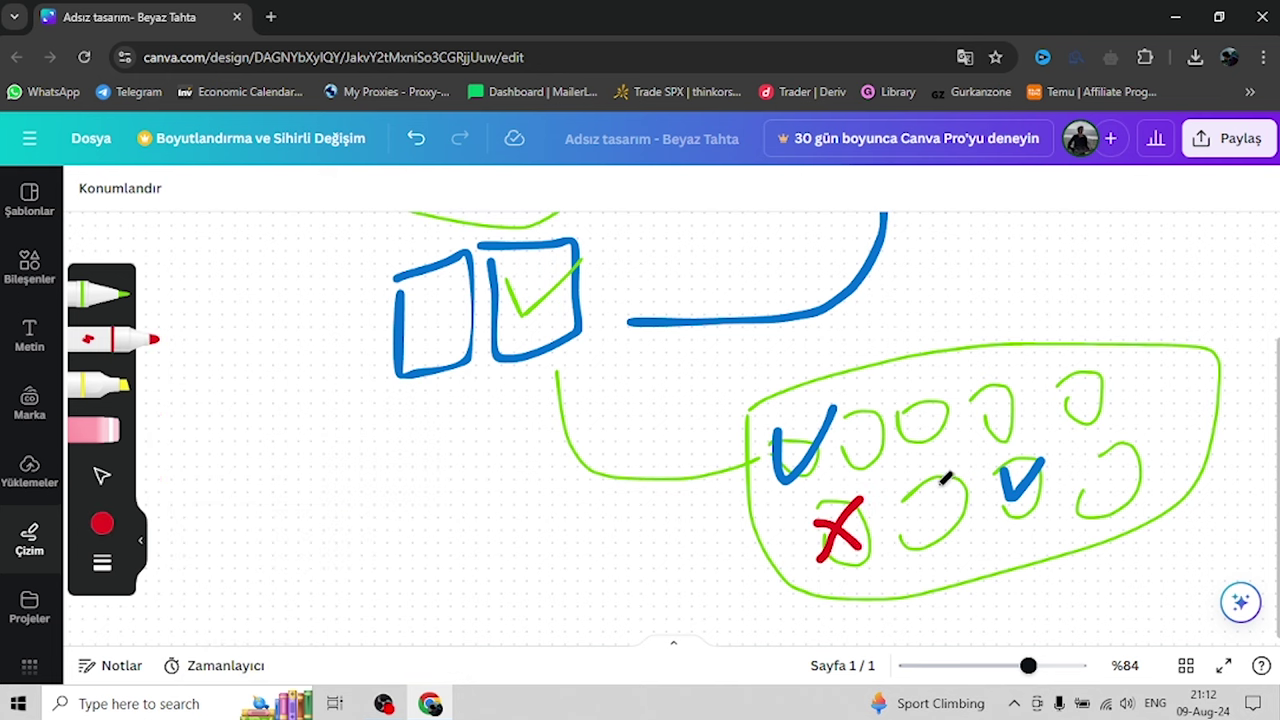
drag(947, 482, 924, 546)
drag(906, 497, 967, 529)
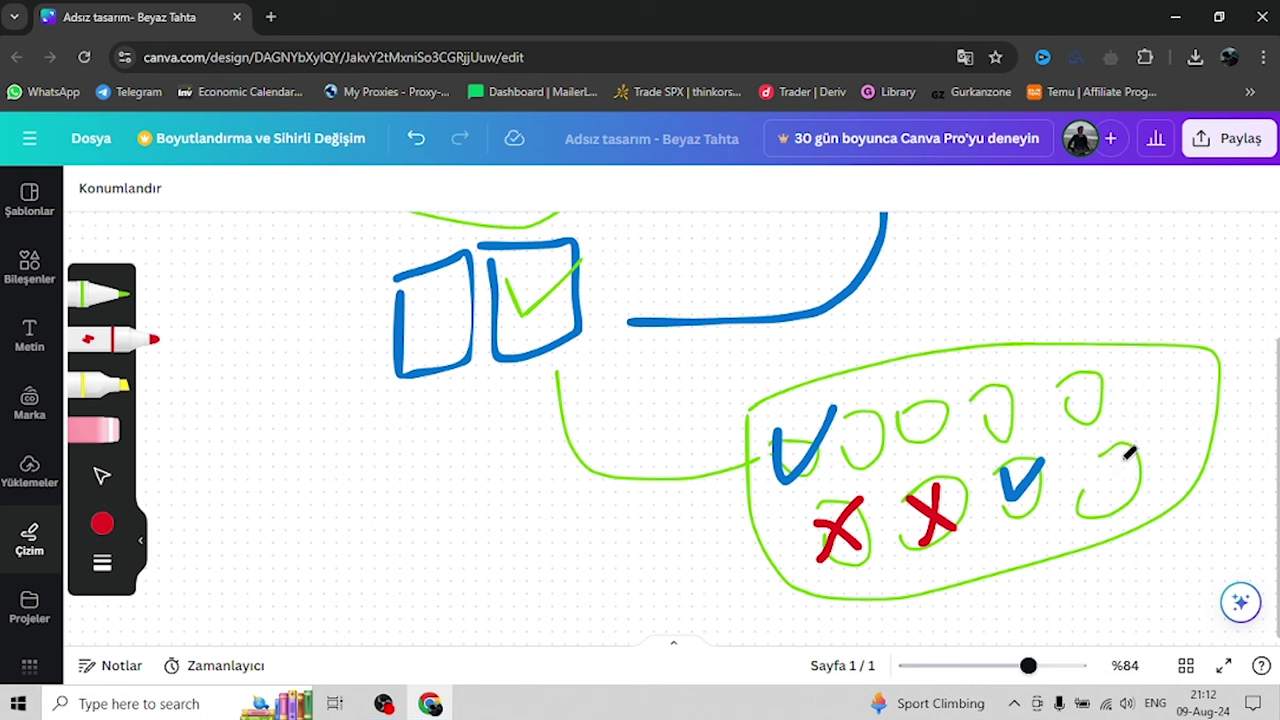
drag(1127, 456, 1090, 525)
drag(1092, 468, 1150, 508)
mouse_move(1096, 374)
mouse_down()
mouse_move(1066, 410)
mouse_move(1106, 422)
mouse_up()
Change the marker colour back to blue and tick the three unmarked circles in the upper row
click(101, 528)
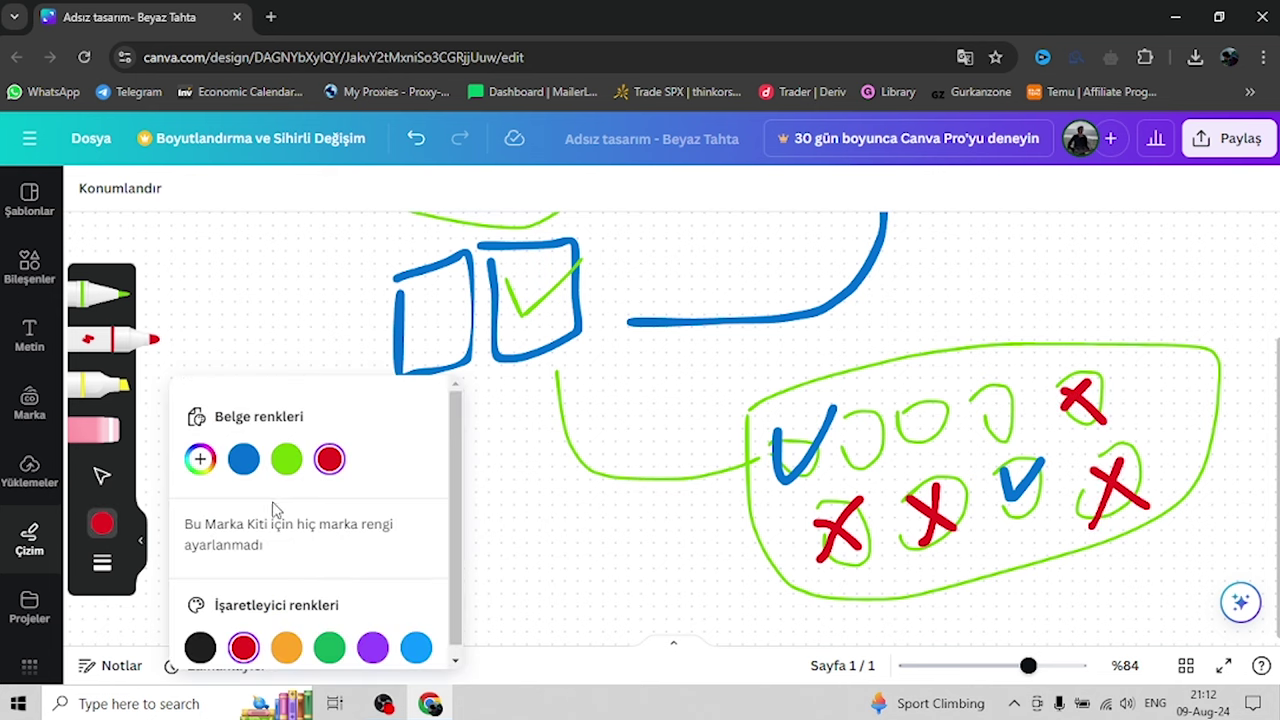
click(243, 459)
mouse_move(848, 420)
mouse_down()
mouse_move(882, 408)
mouse_move(931, 432)
mouse_move(955, 402)
mouse_move(1028, 386)
mouse_up()
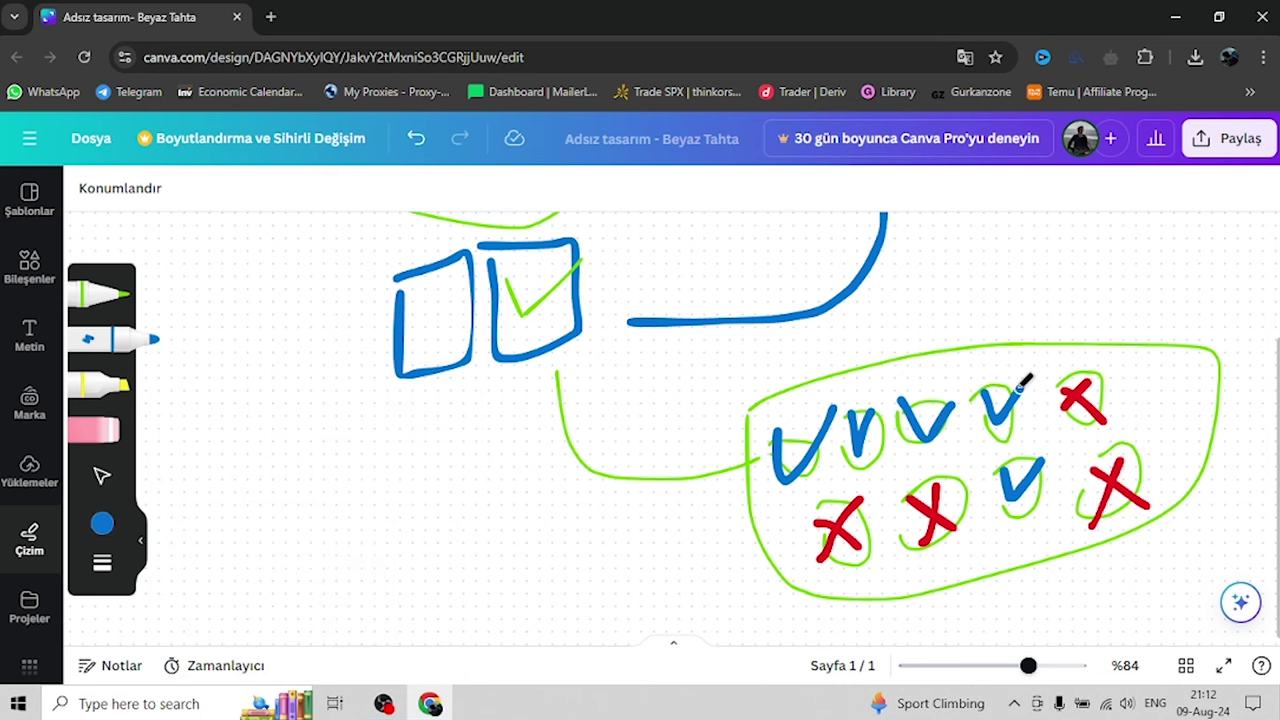
scroll(680, 346, up, 3)
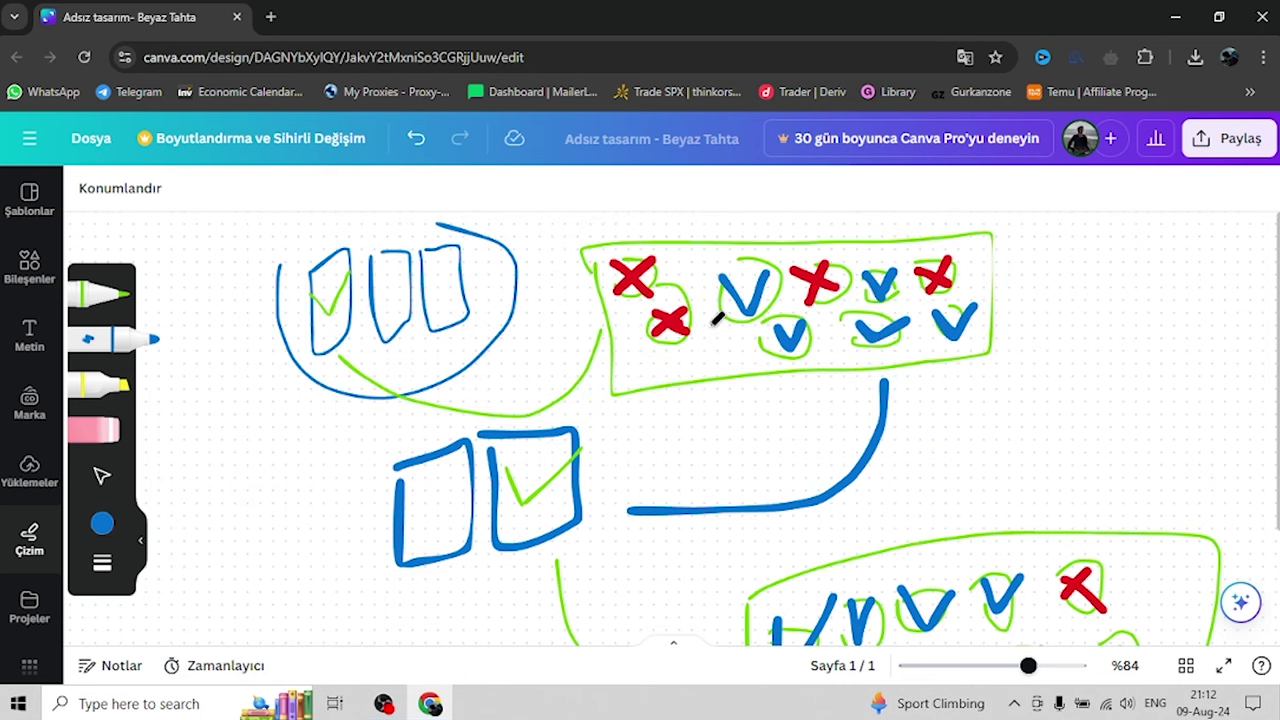
scroll(716, 318, down, 3)
scroll(560, 477, down, 3)
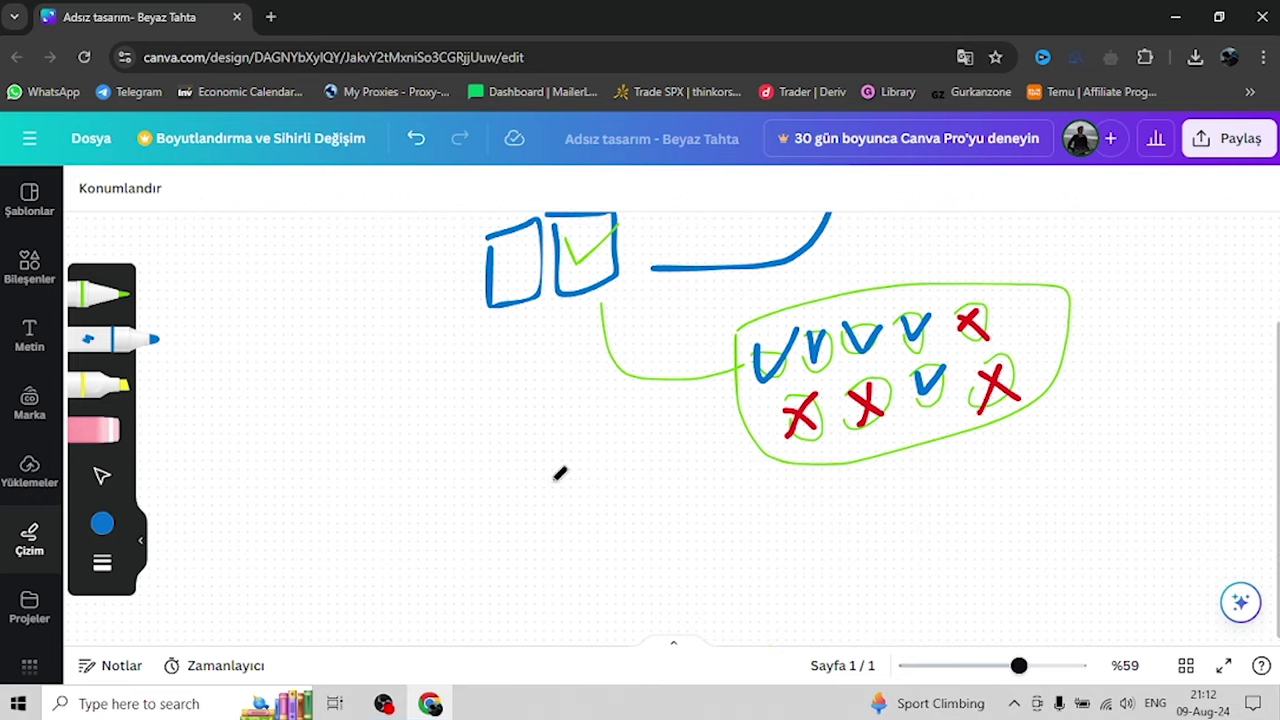
scroll(560, 474, up, 2)
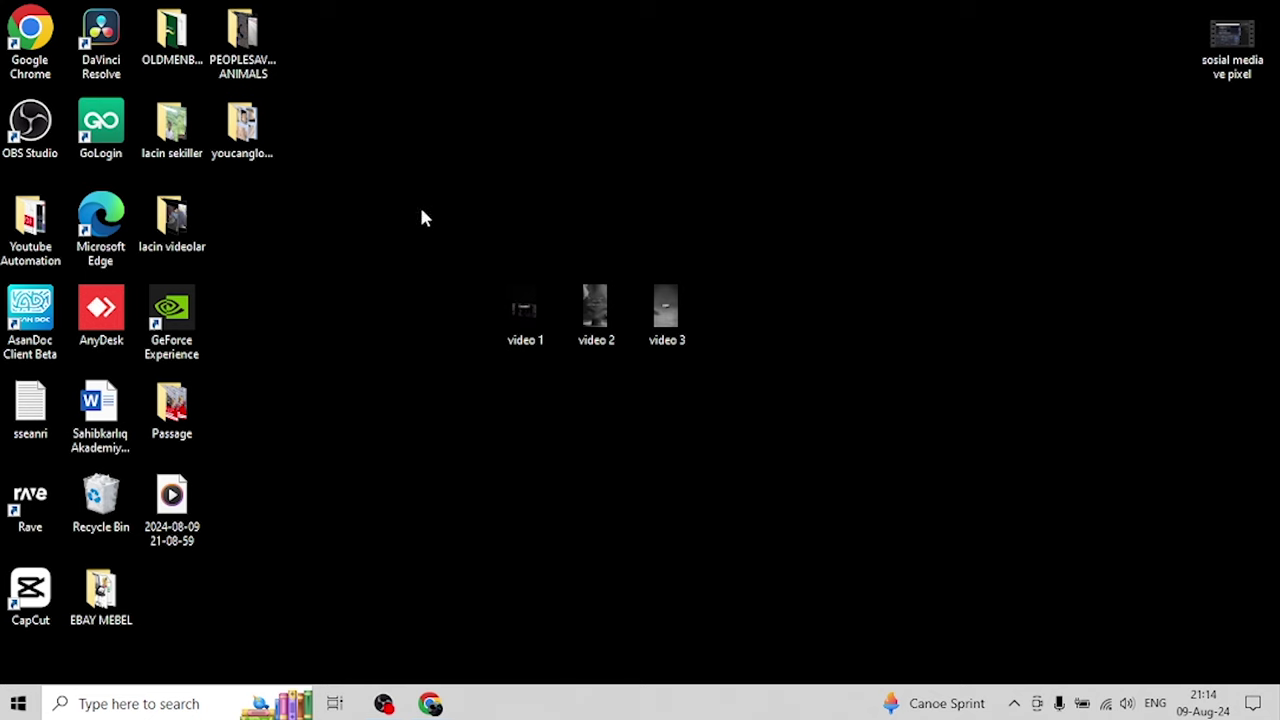
Move the video 1, video 2 and video 3 files together into the empty middle area of the desktop
drag(421, 216, 843, 450)
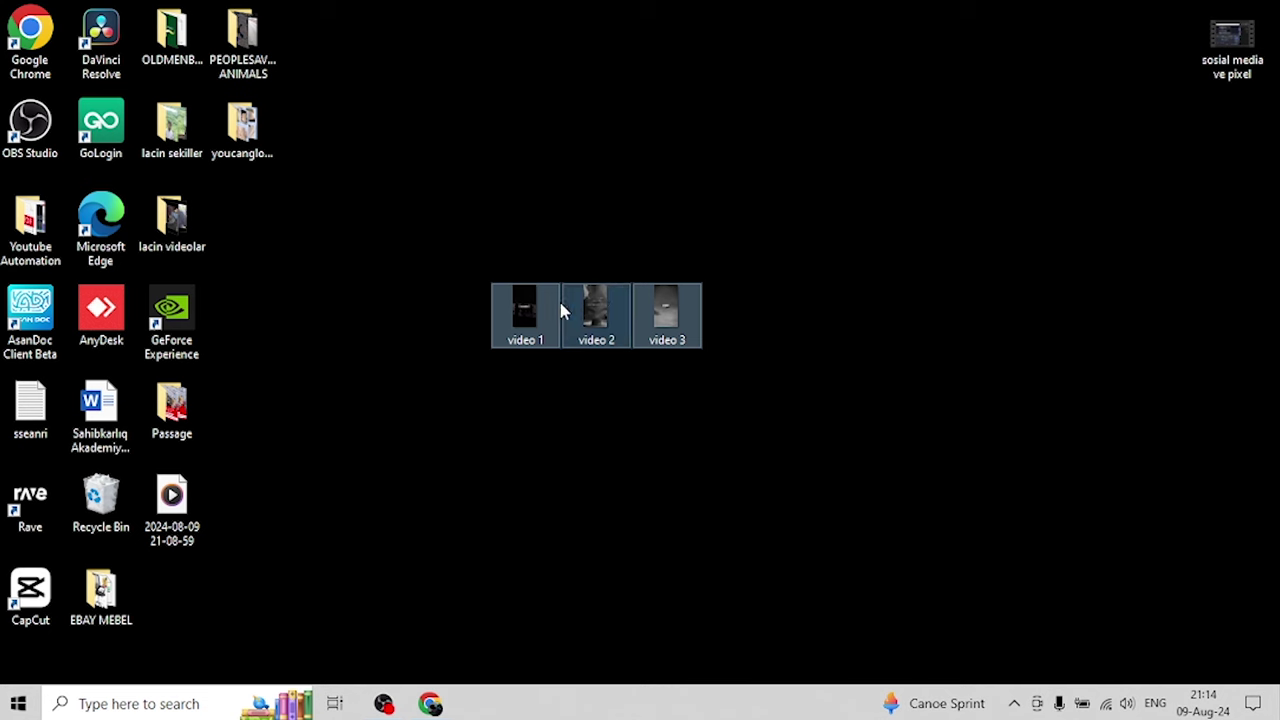
drag(563, 309, 436, 141)
click(674, 153)
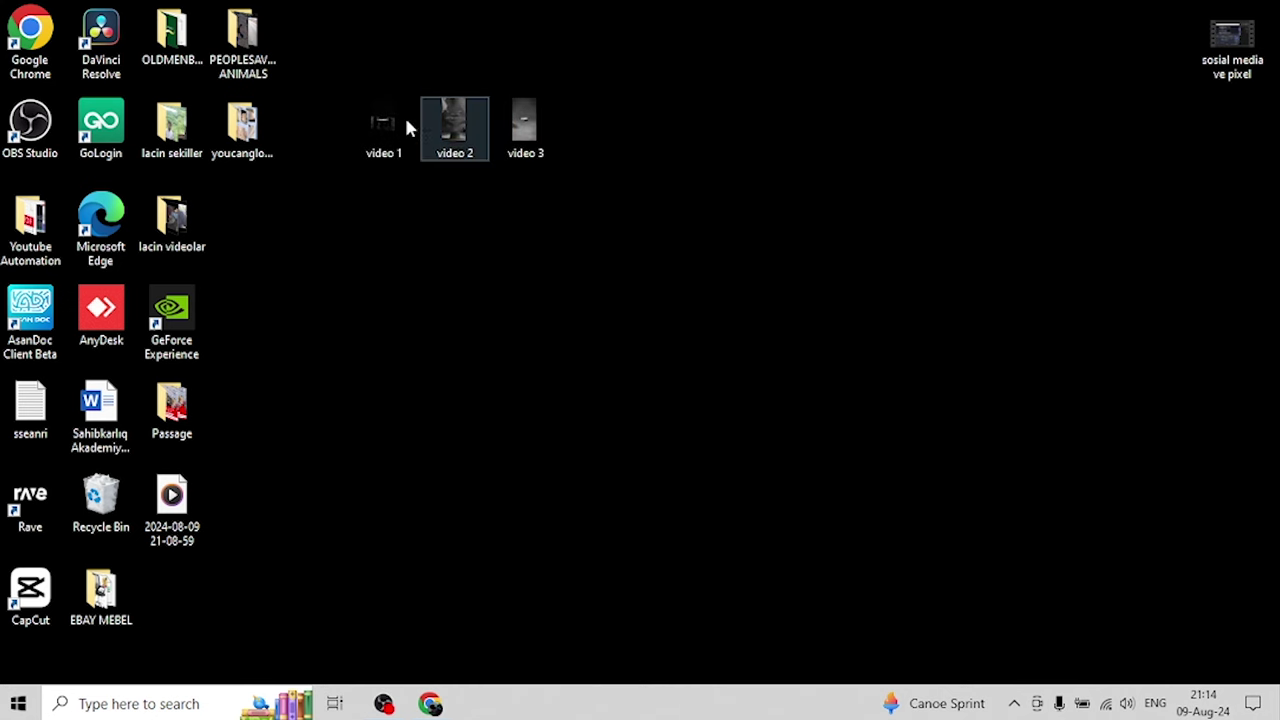
drag(331, 83, 554, 160)
drag(460, 140, 600, 410)
click(643, 551)
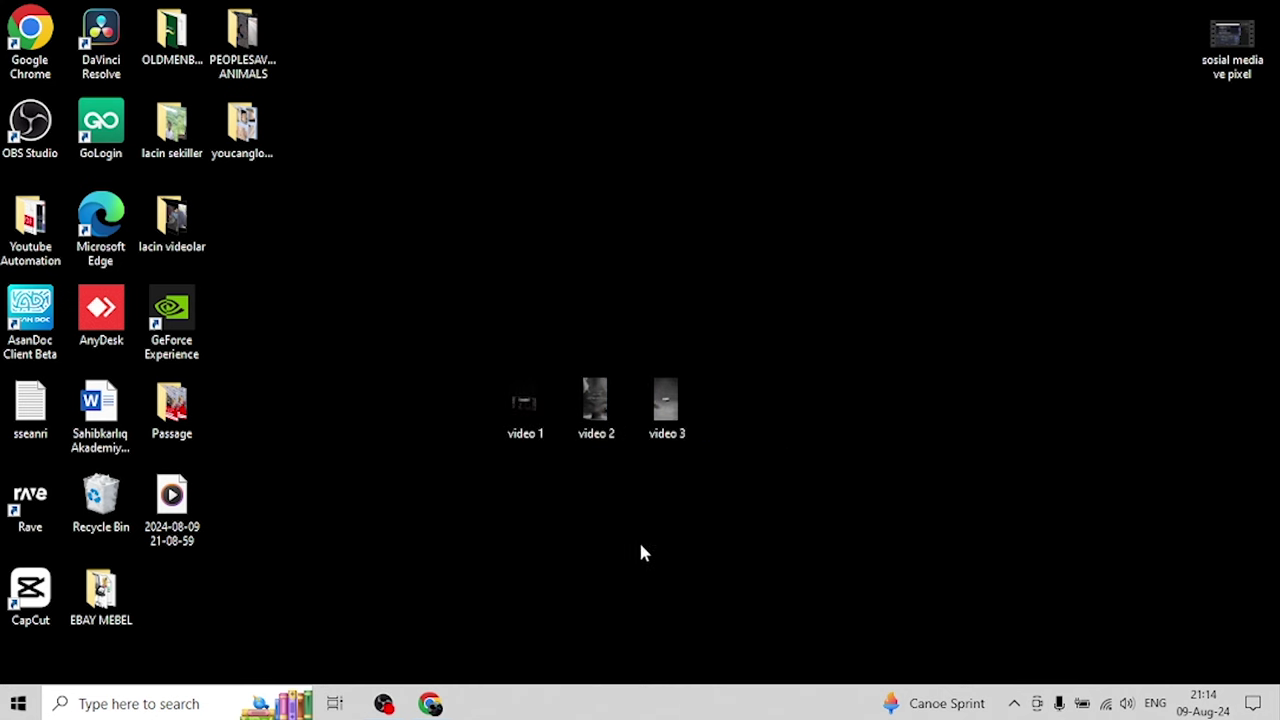
Switch to Chrome, open Facebook and go to its ads manager (Reklam Yöneticisi)
click(430, 704)
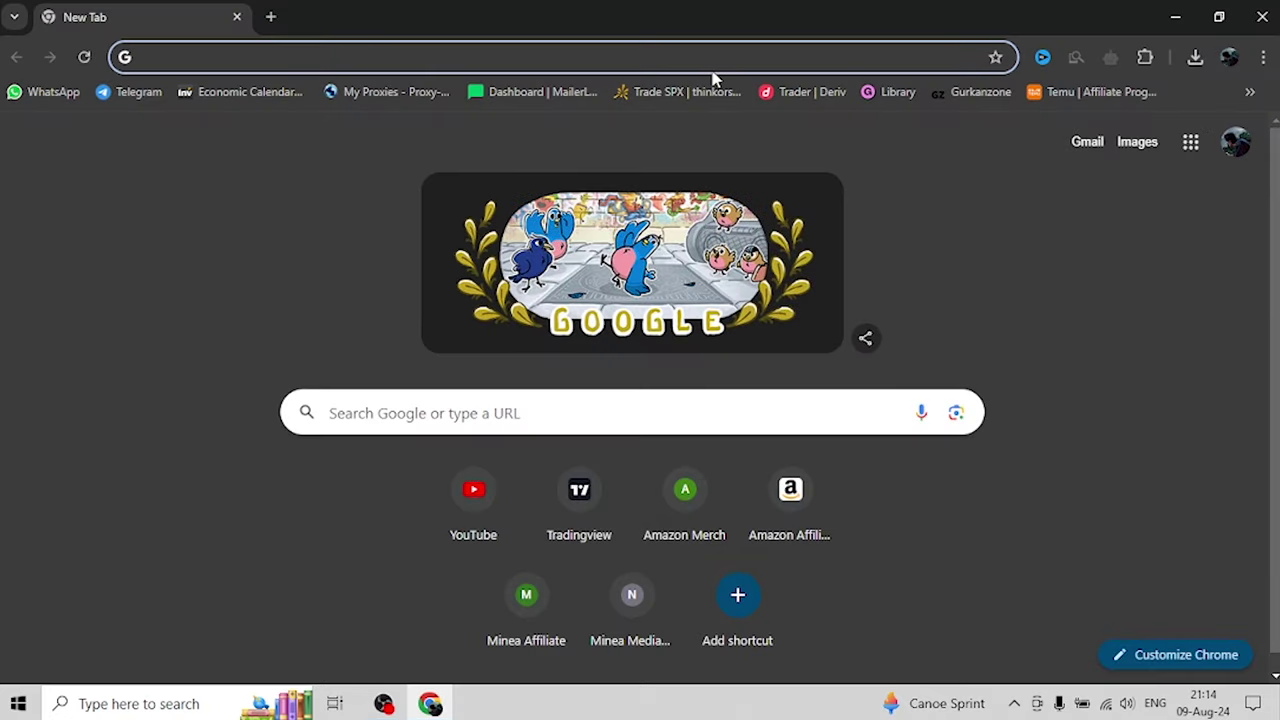
text(face)
key(Return)
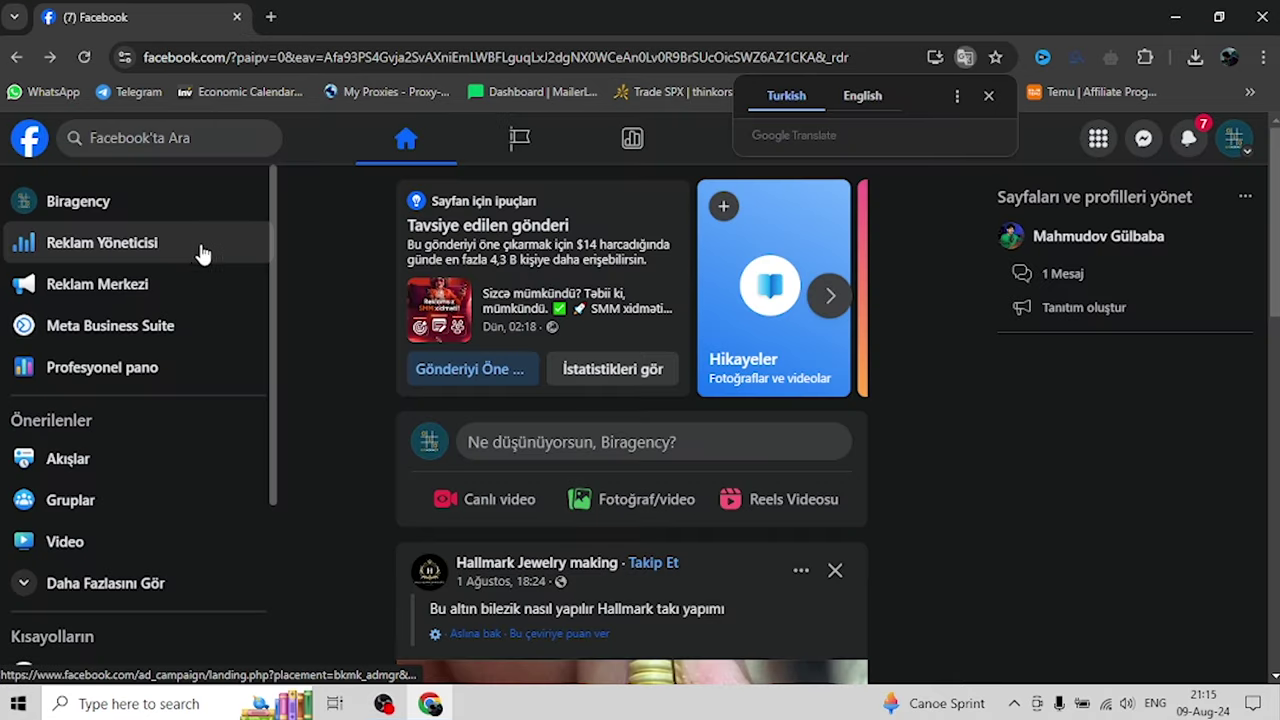
click(190, 251)
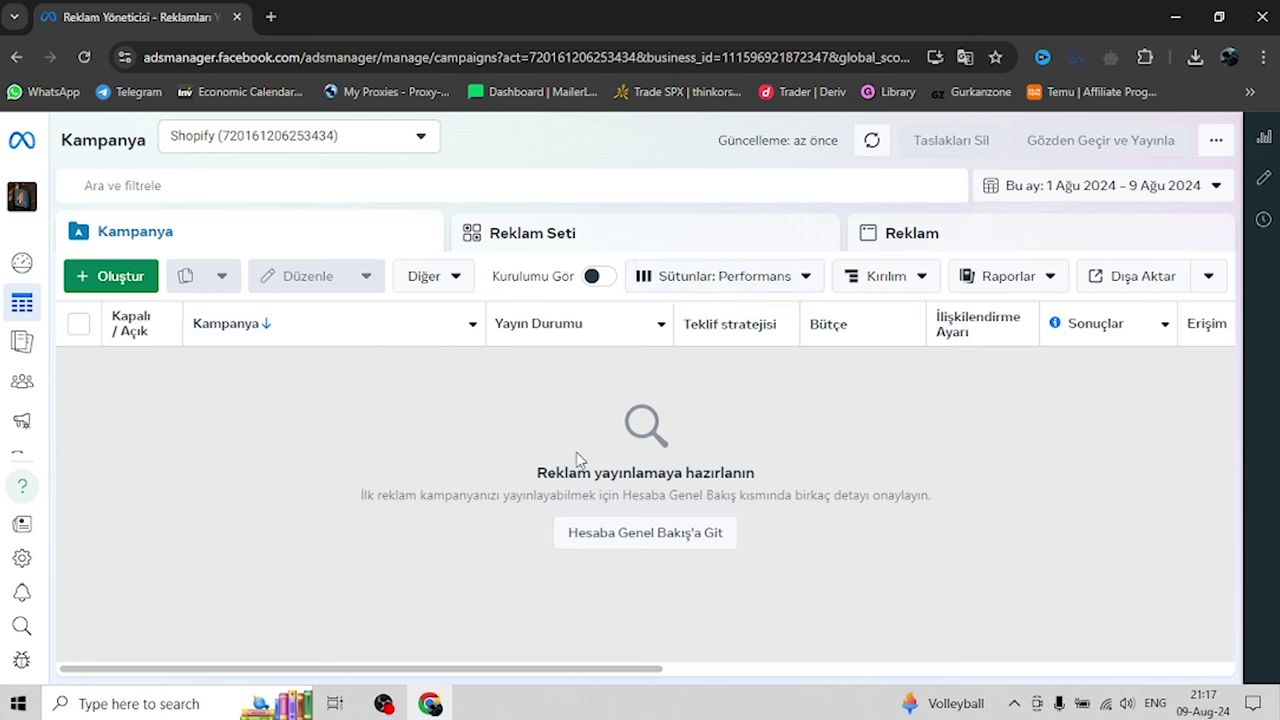
Open the column customization (Sütunları Özelleştir) for the campaign table
click(686, 280)
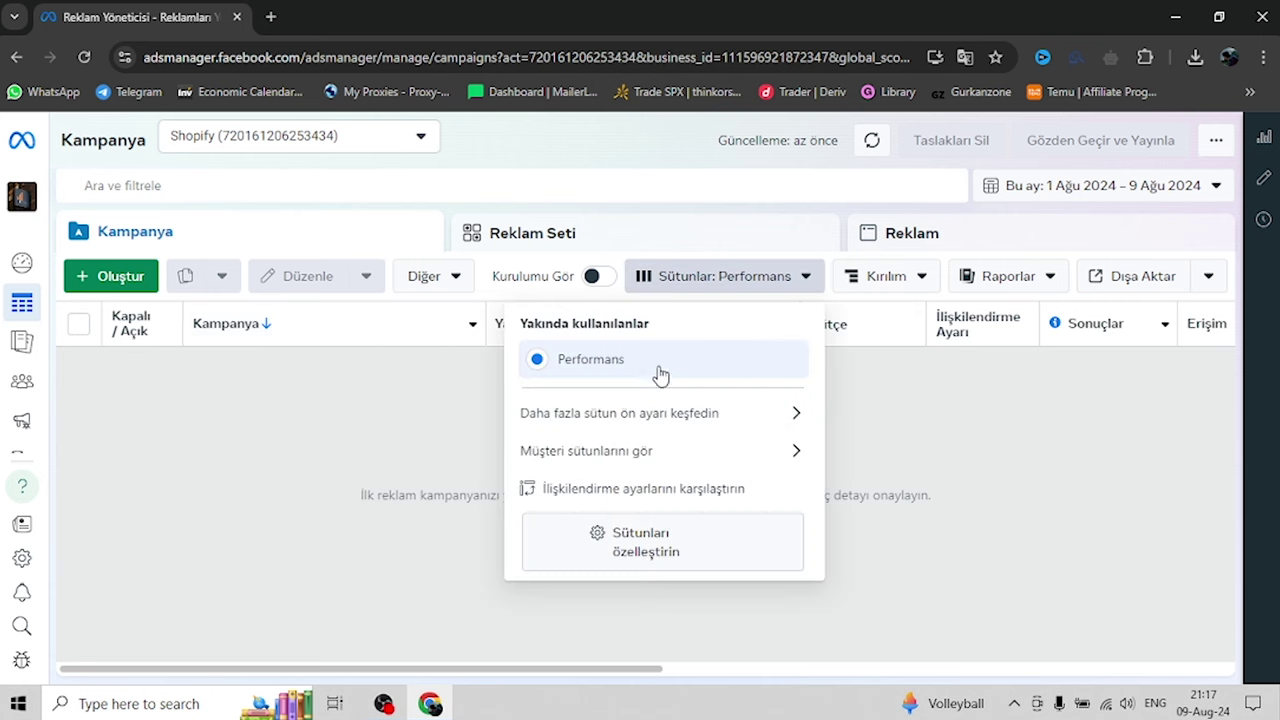
mouse_move(657, 386)
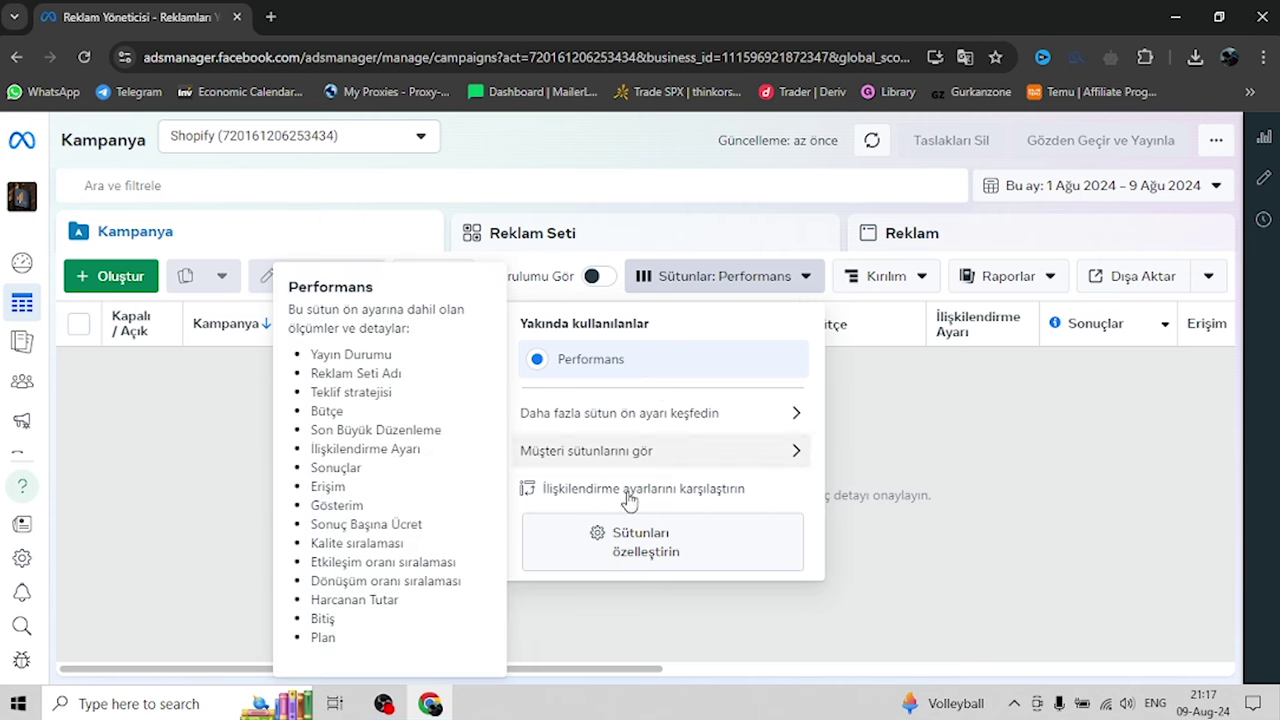
click(626, 549)
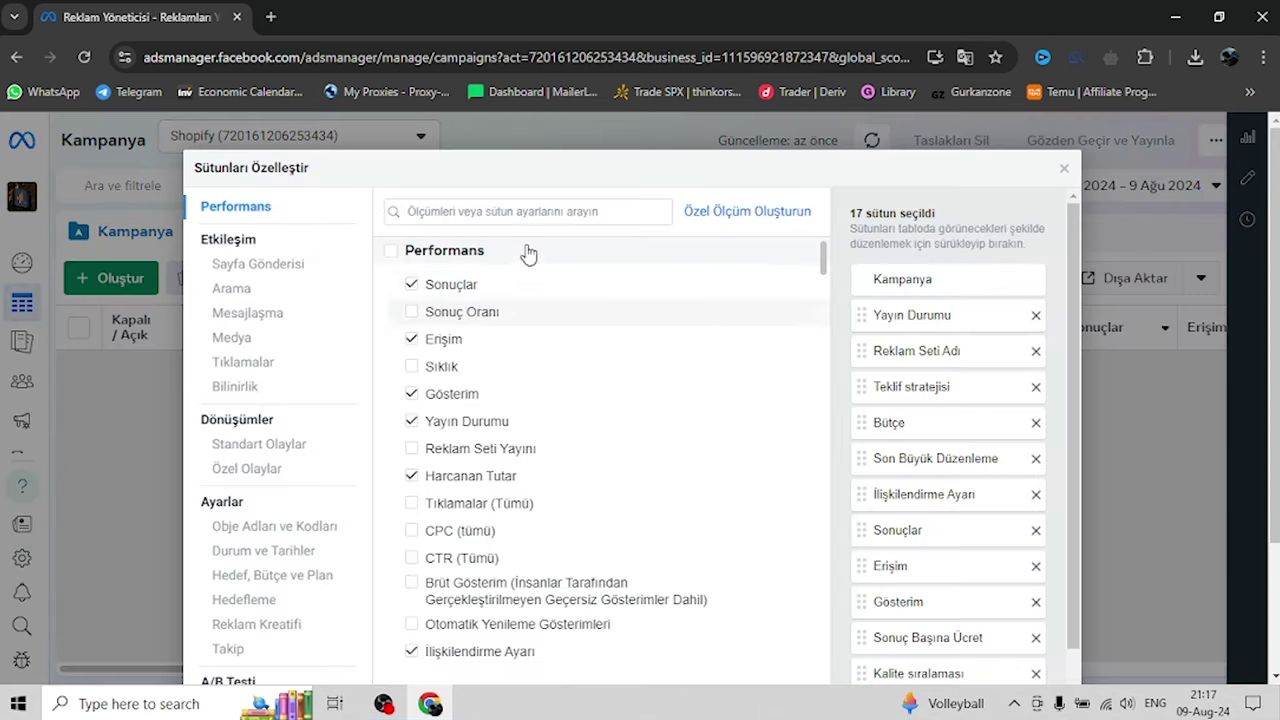
mouse_move(467, 354)
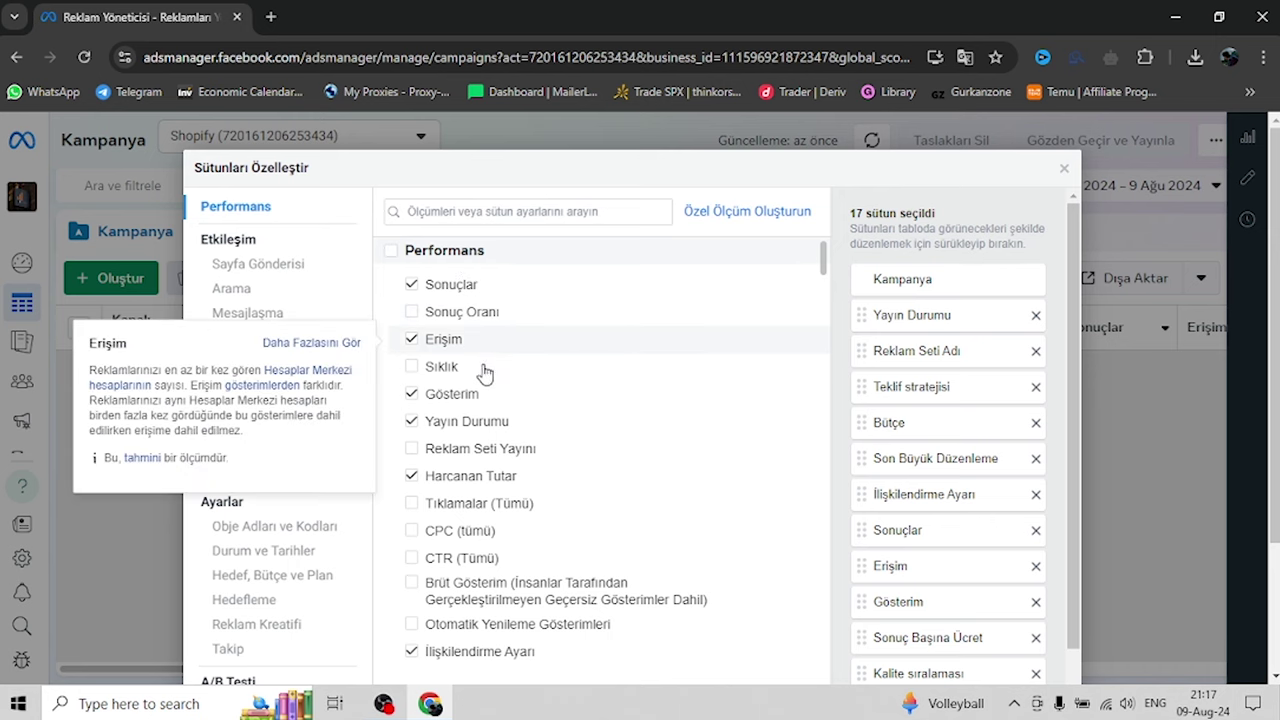
Add the columns Tıklamalar (Tümü), CPC (tümü), CTR (Tümü) and CPM (1000 Gösterim Başına Ücret)
scroll(450, 385, down, 1)
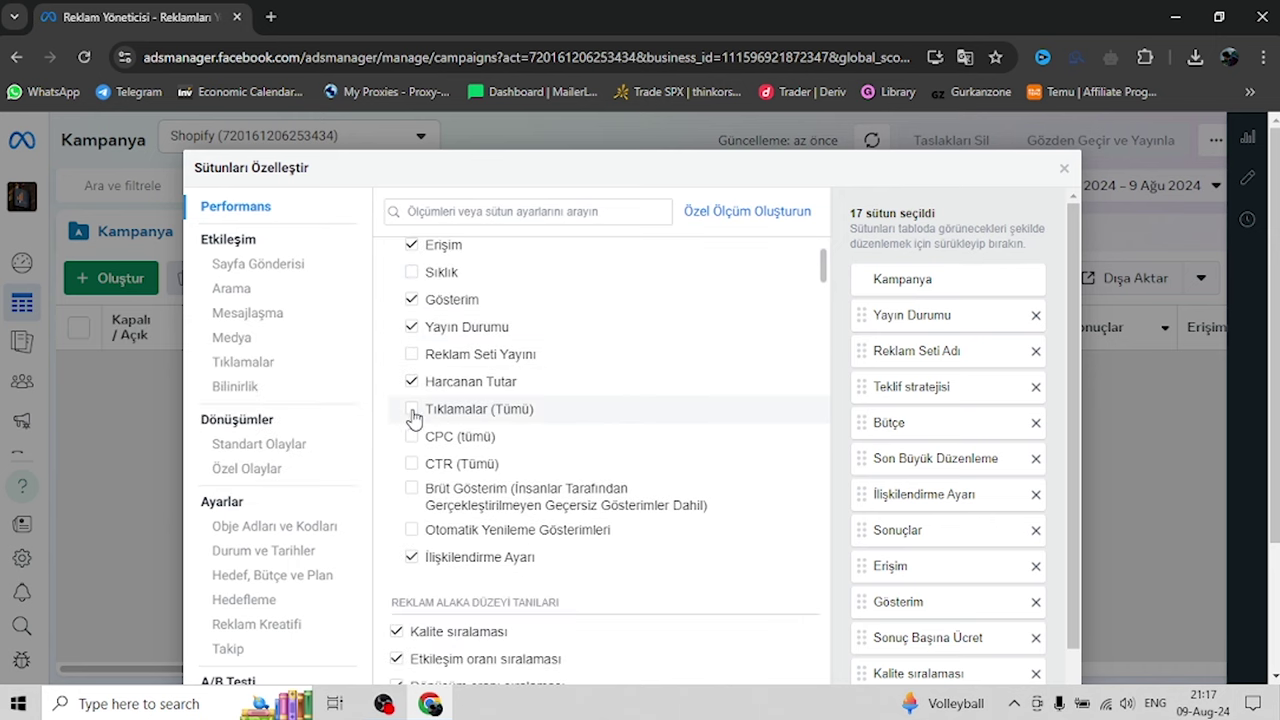
click(412, 410)
scroll(418, 410, down, 2)
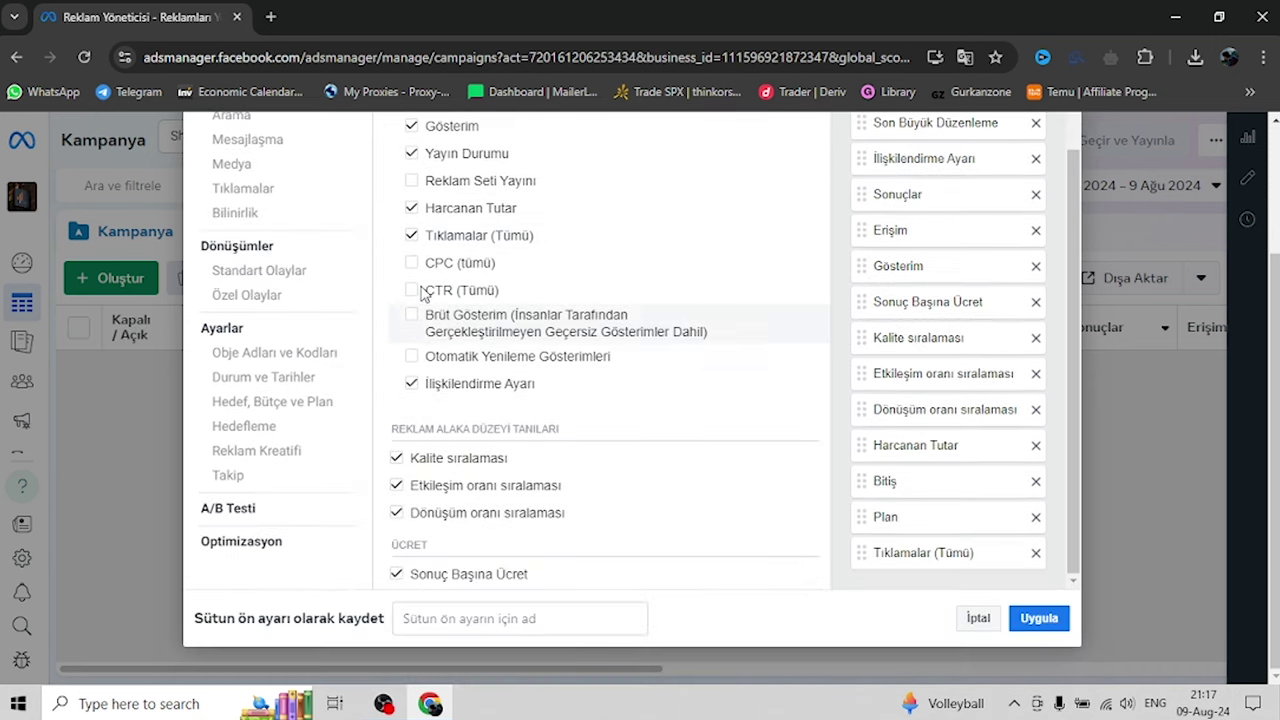
click(412, 262)
click(416, 293)
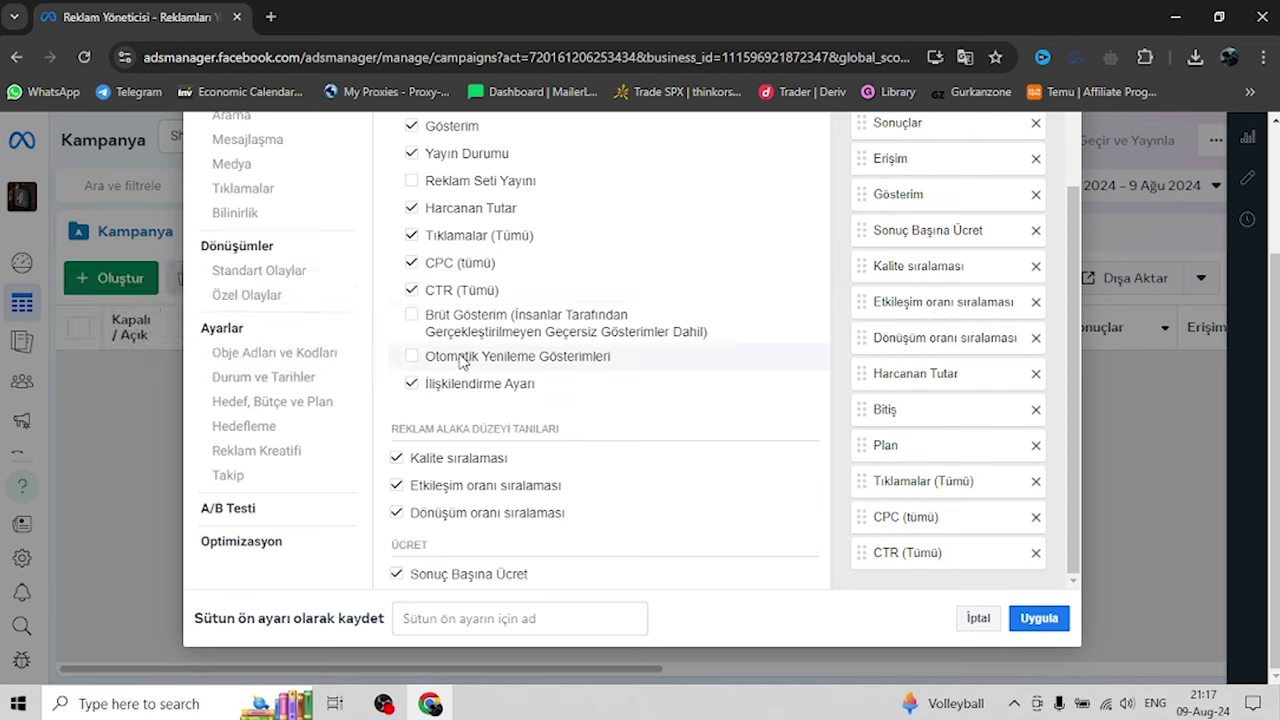
scroll(465, 358, down, 2)
click(397, 440)
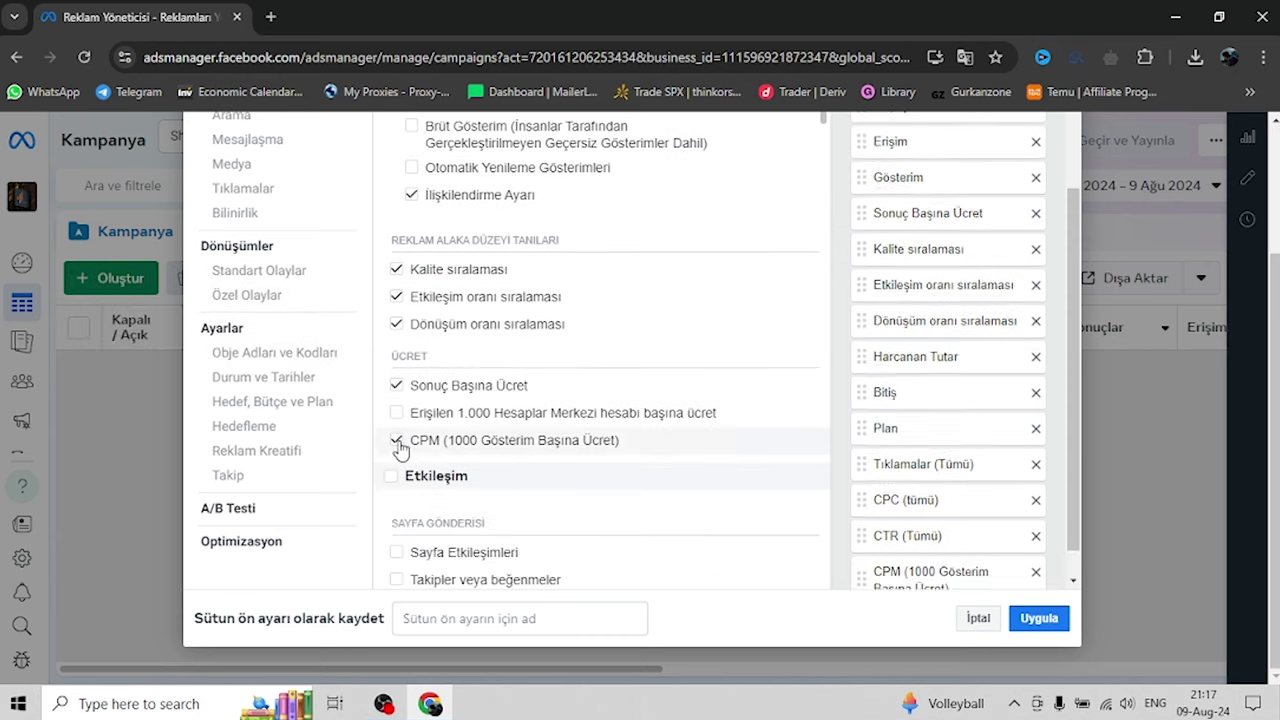
Add the link-click columns Bağlantı Tıklamaları, CTR (Bağlantı Tıklama Oranı) and CPC (Bağlantı Tıklaması Başına Ücret)
scroll(462, 402, down, 5)
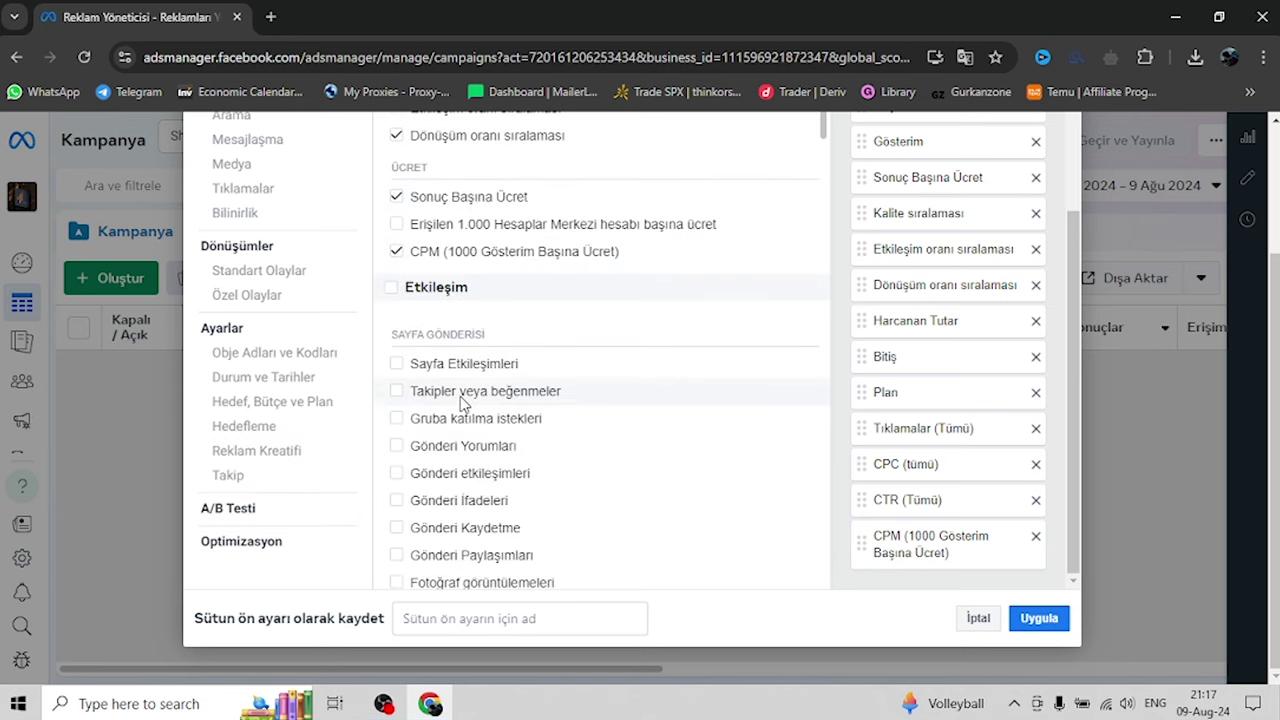
scroll(460, 396, down, 2)
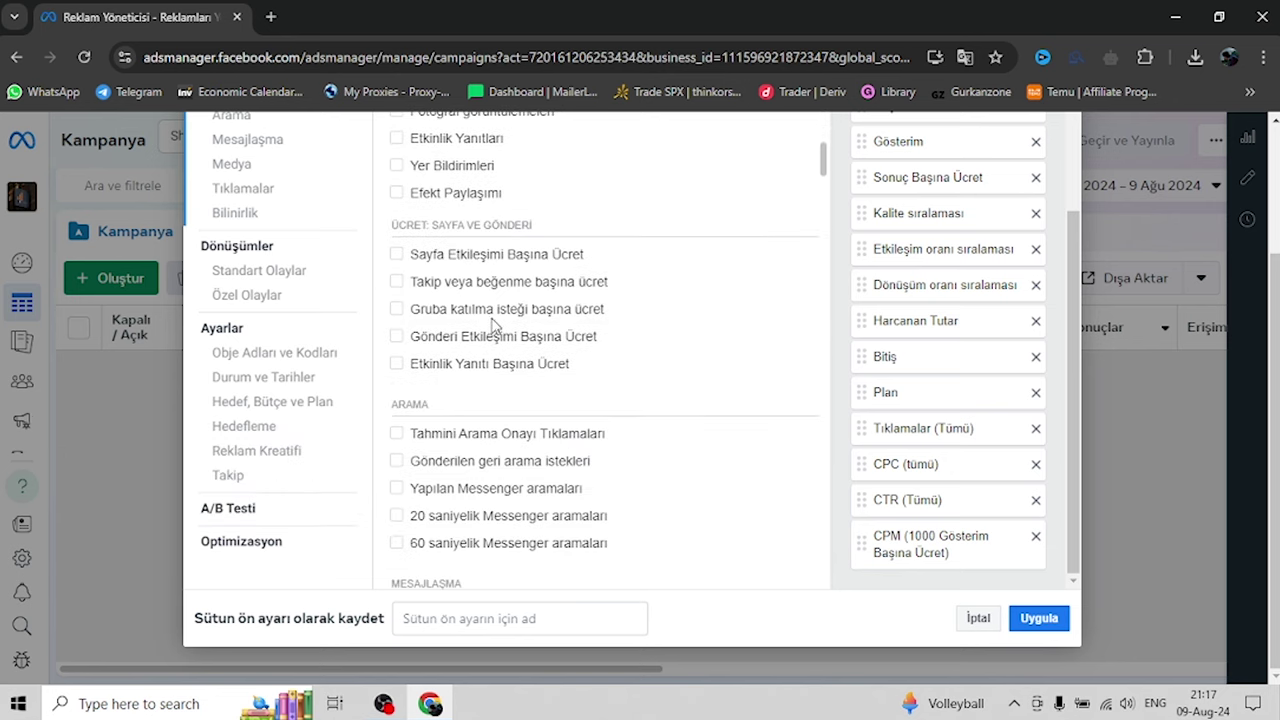
scroll(650, 238, down, 10)
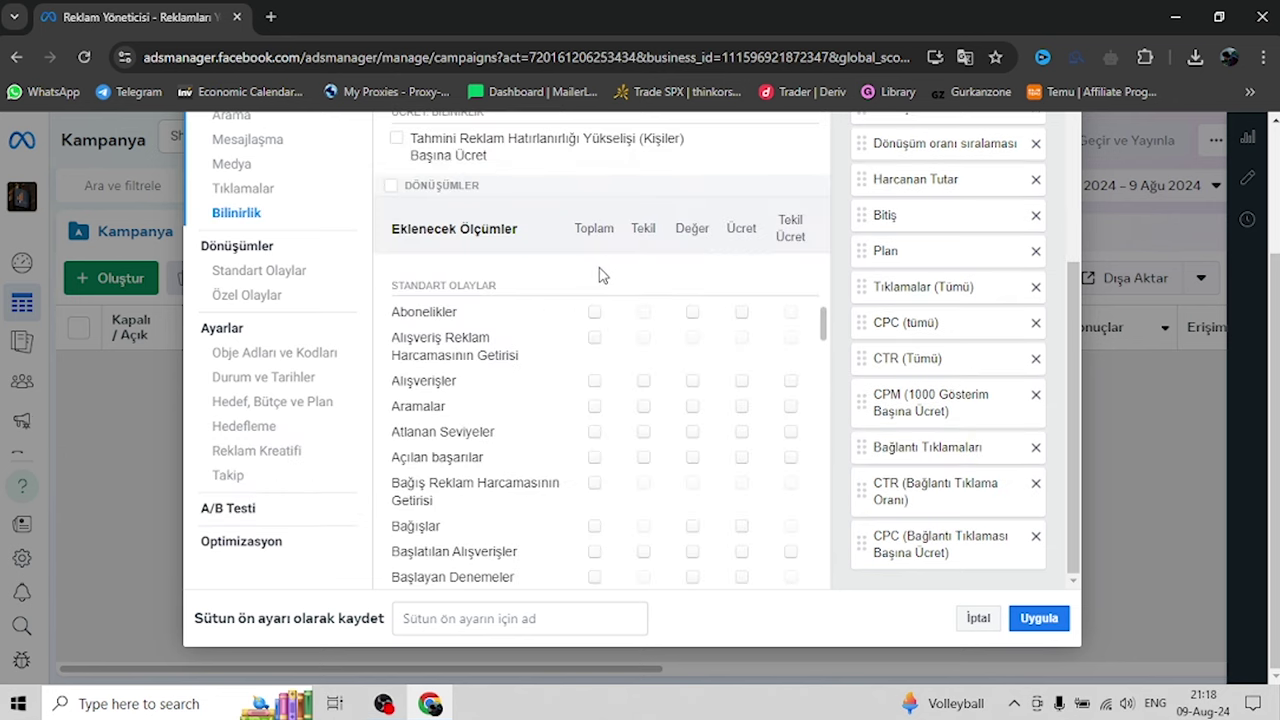
Add the total (Toplam) and unique (Tekil) columns for Alışverişler from the standard events
scroll(602, 276, down, 1)
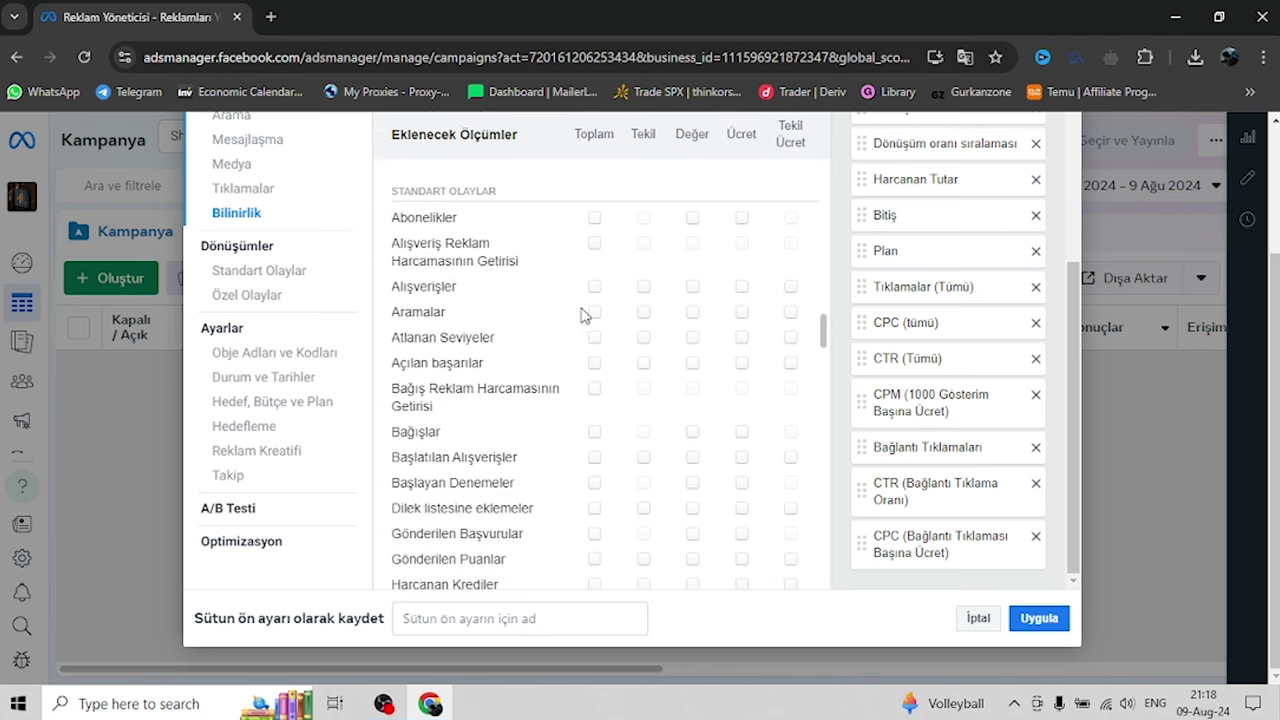
click(594, 288)
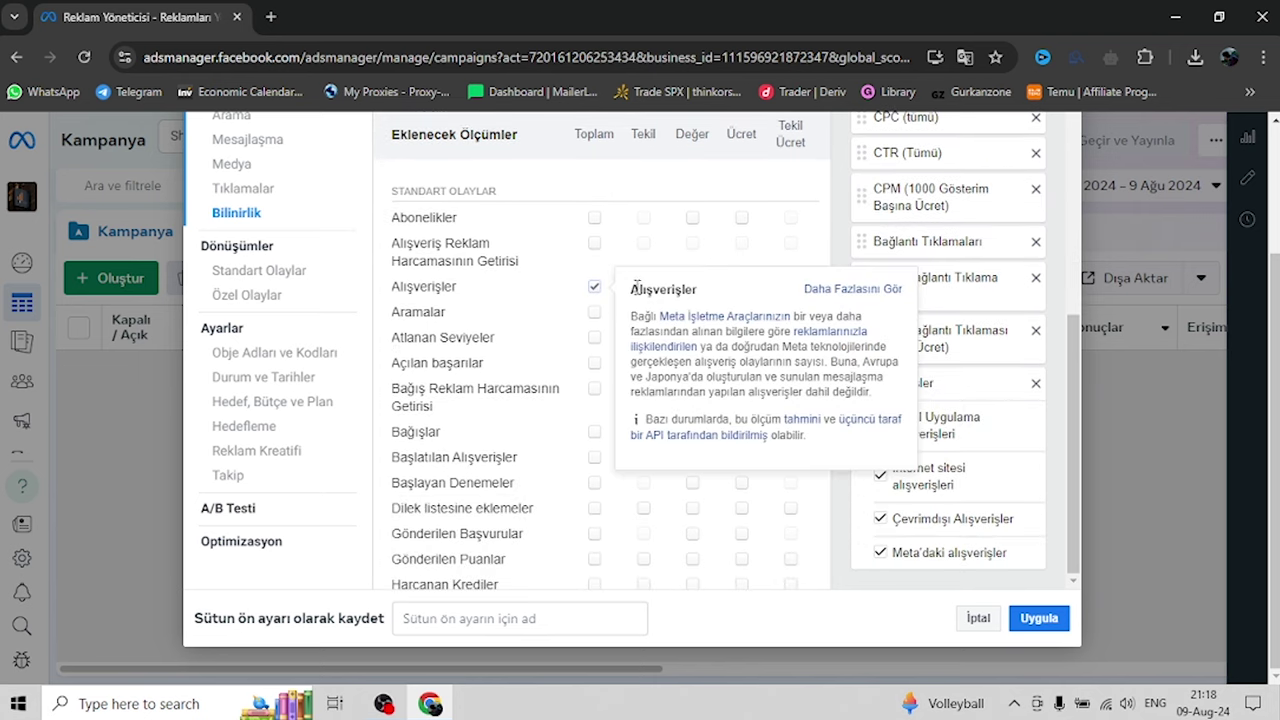
click(644, 290)
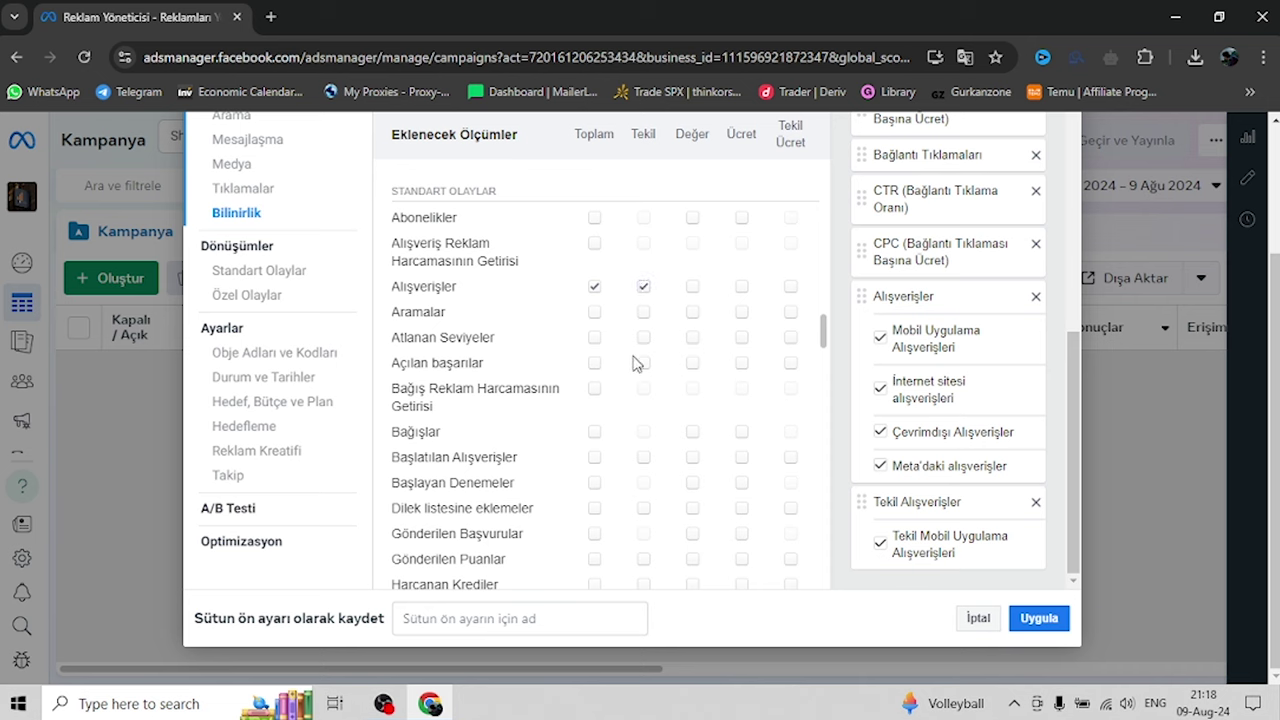
Add the total and unique columns for Sepete Ekleme and Ödeme Bilgisi Ekleme, and apply the column selection
scroll(597, 384, down, 10)
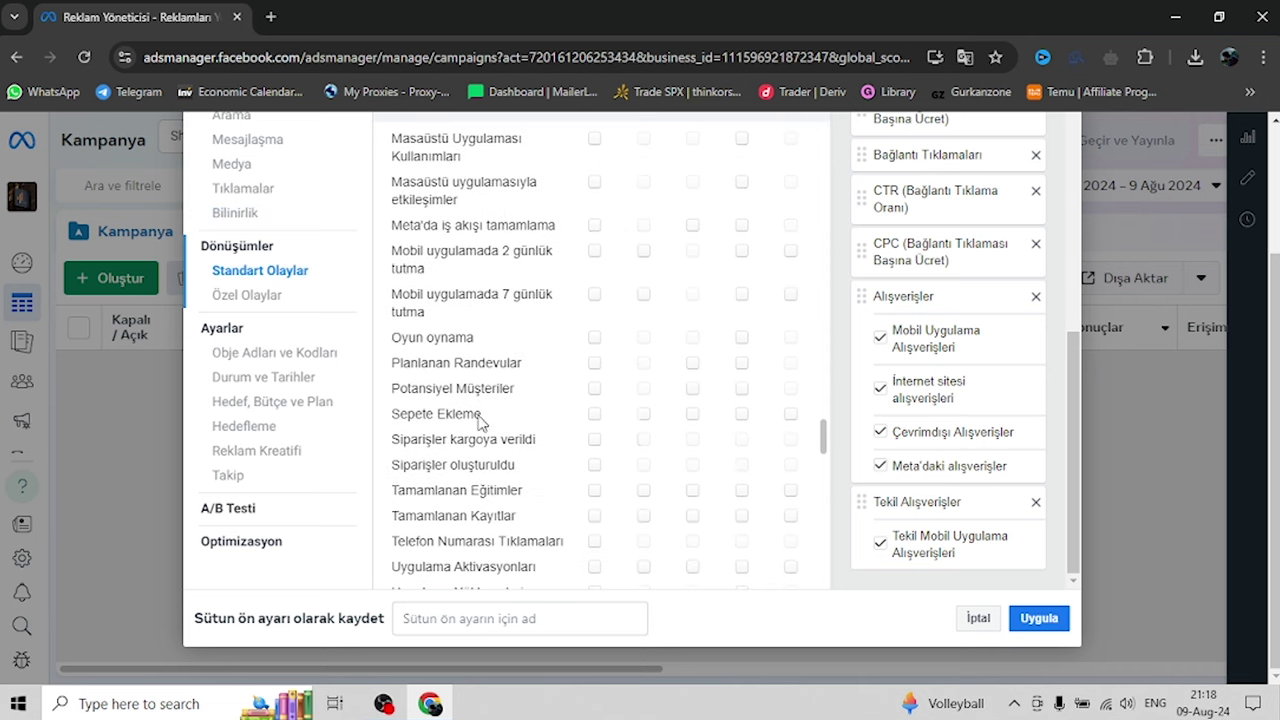
click(596, 415)
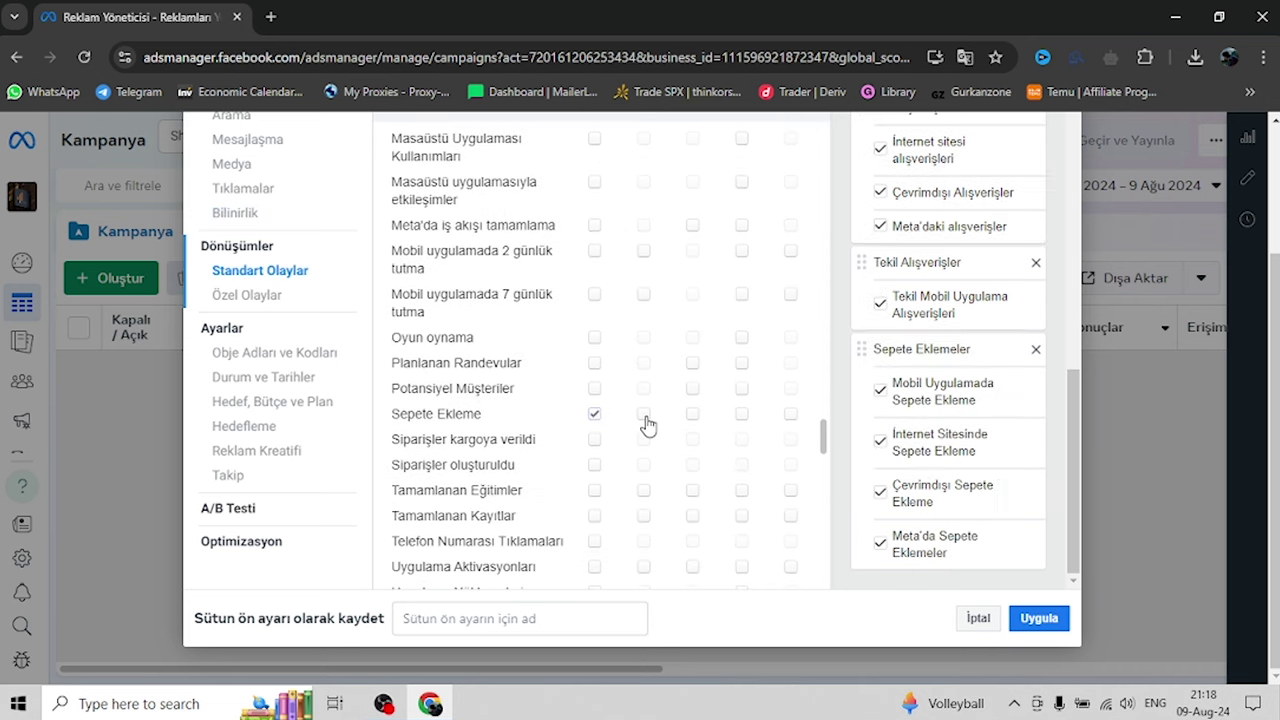
click(642, 415)
scroll(630, 415, down, 3)
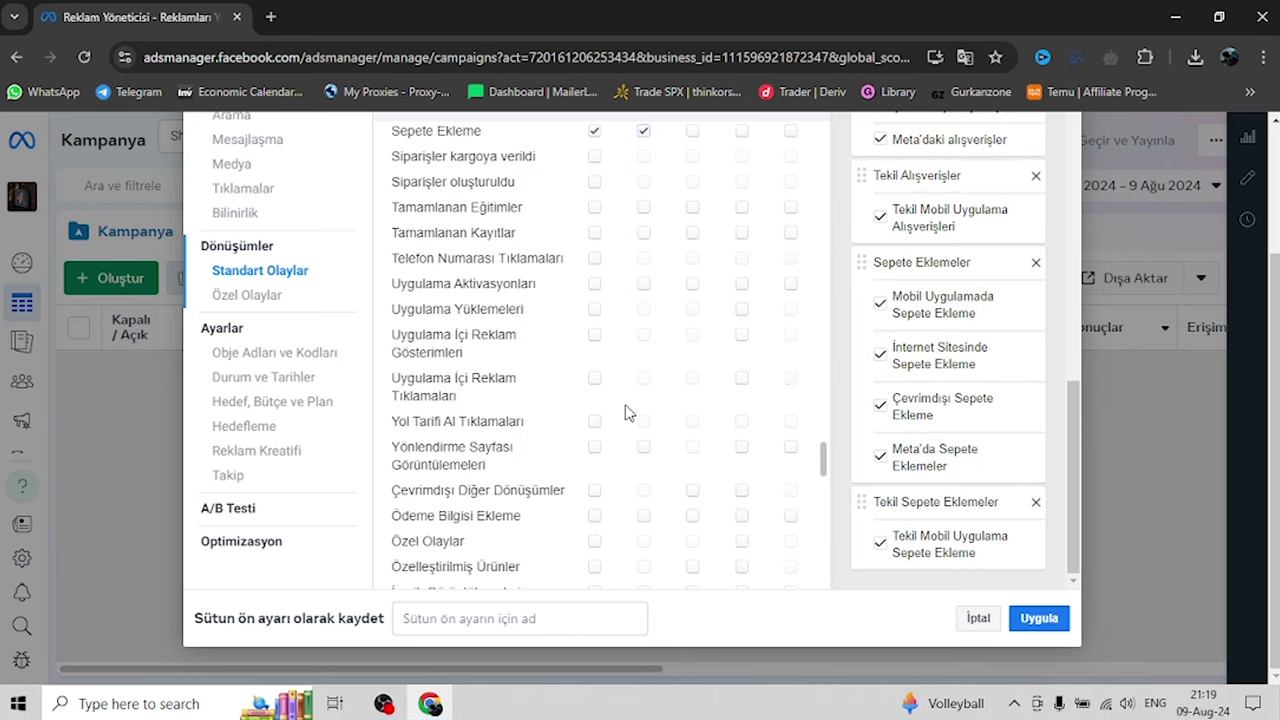
click(595, 524)
click(643, 515)
scroll(640, 449, down, 10)
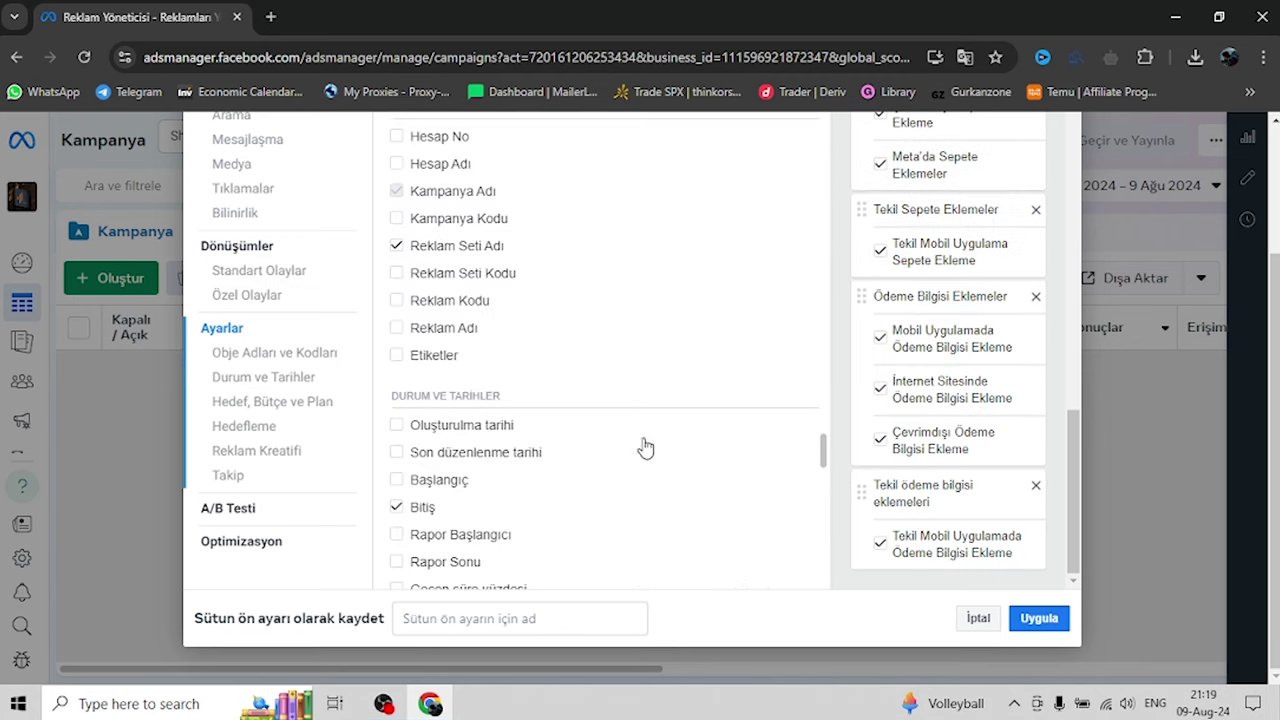
click(1040, 618)
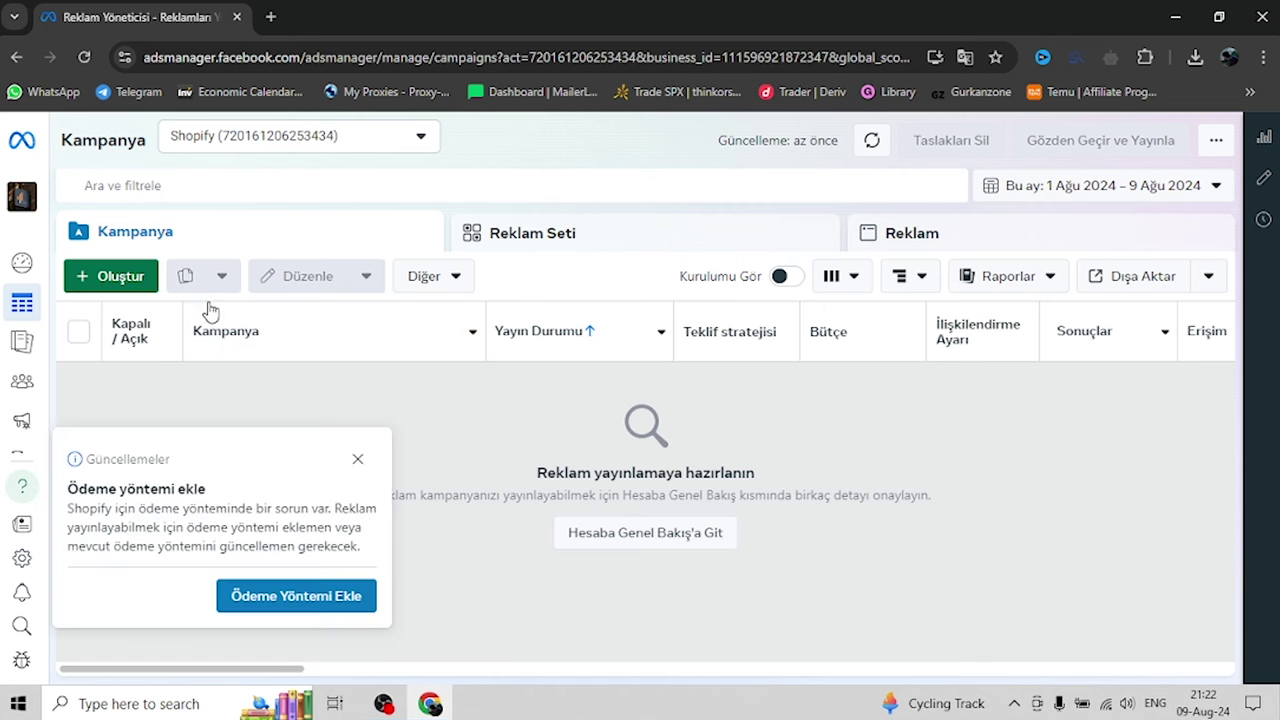
Create a new campaign with the Satışlar objective and the manual sales campaign setup (Manuel satışlar kampanyası)
scroll(540, 420, down, 2)
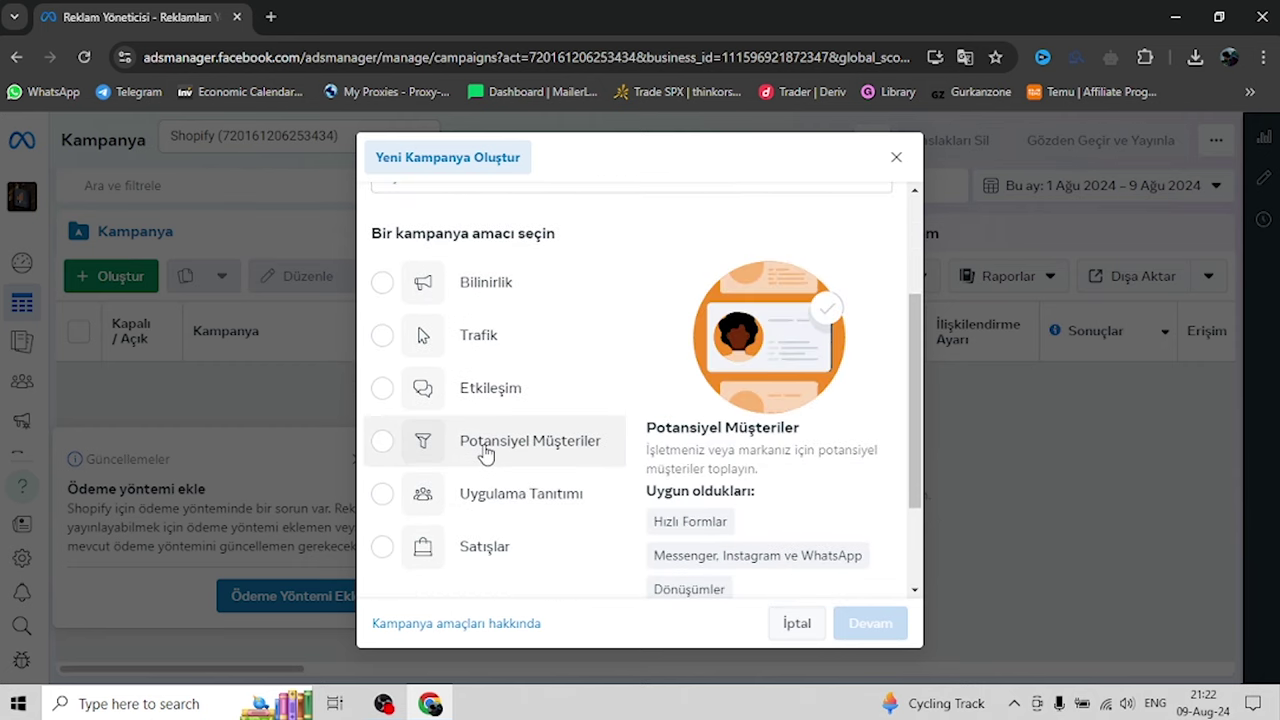
scroll(480, 450, down, 2)
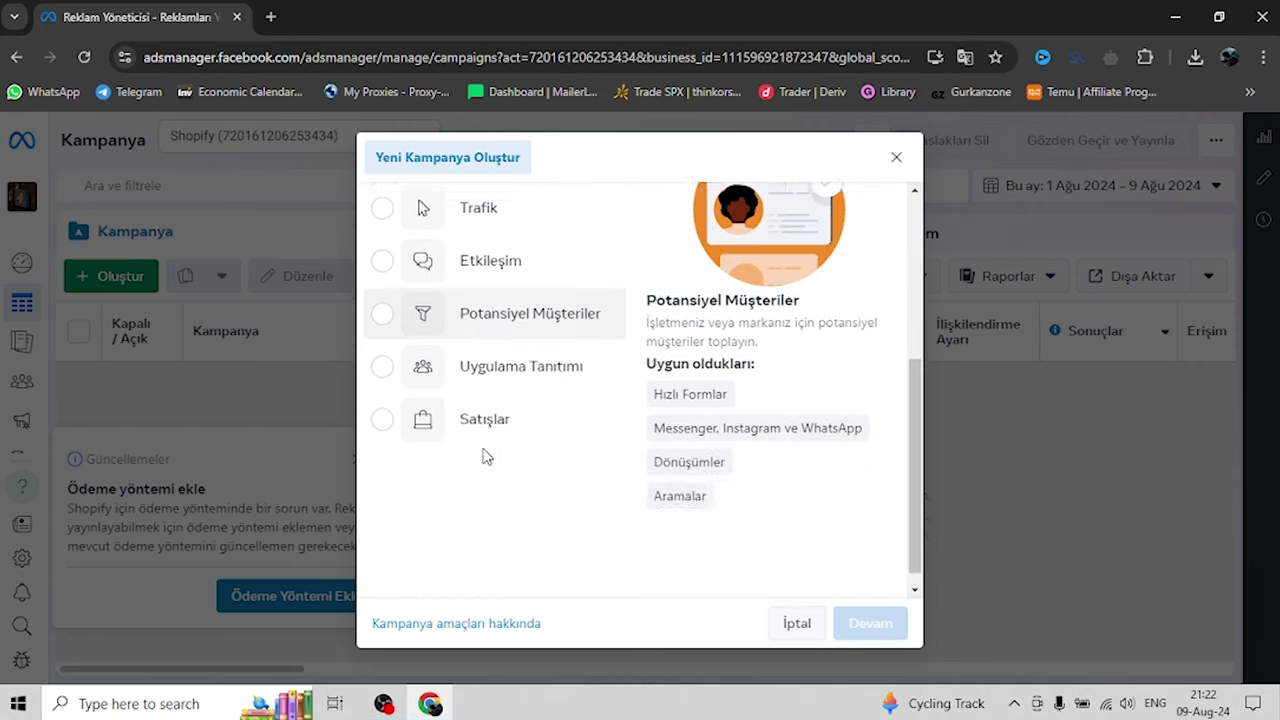
click(384, 408)
click(884, 630)
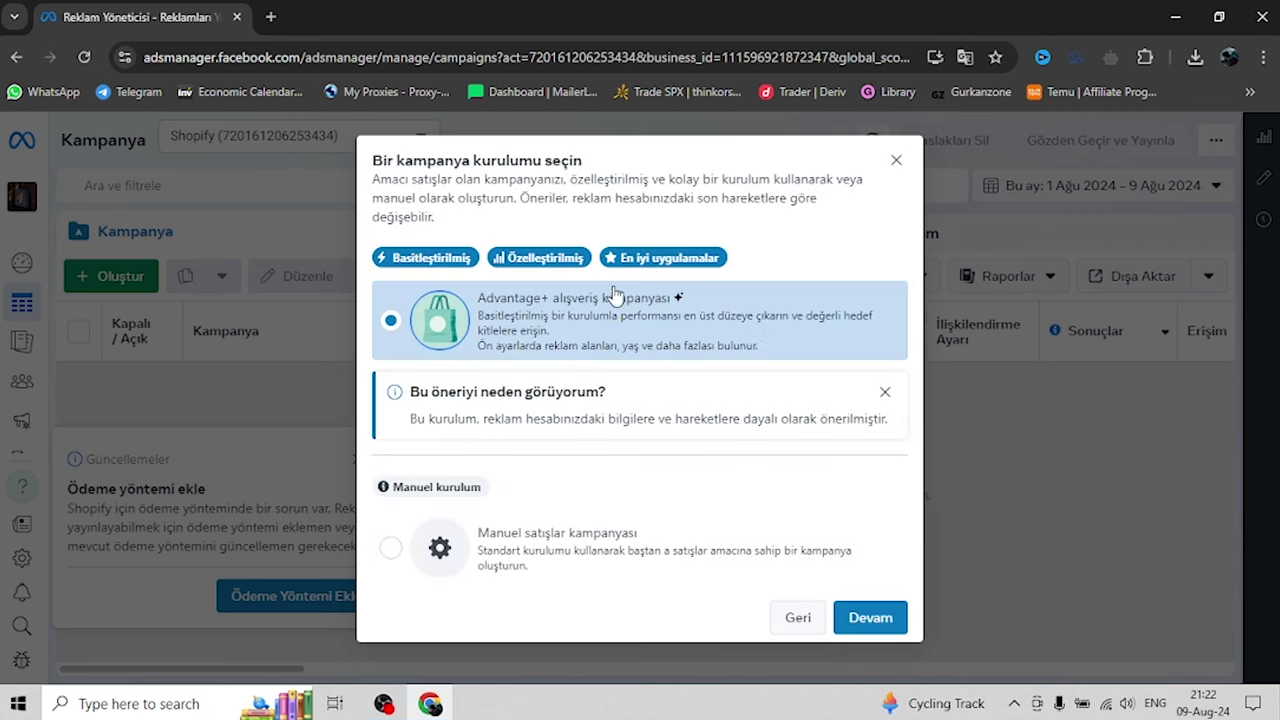
click(505, 570)
click(864, 617)
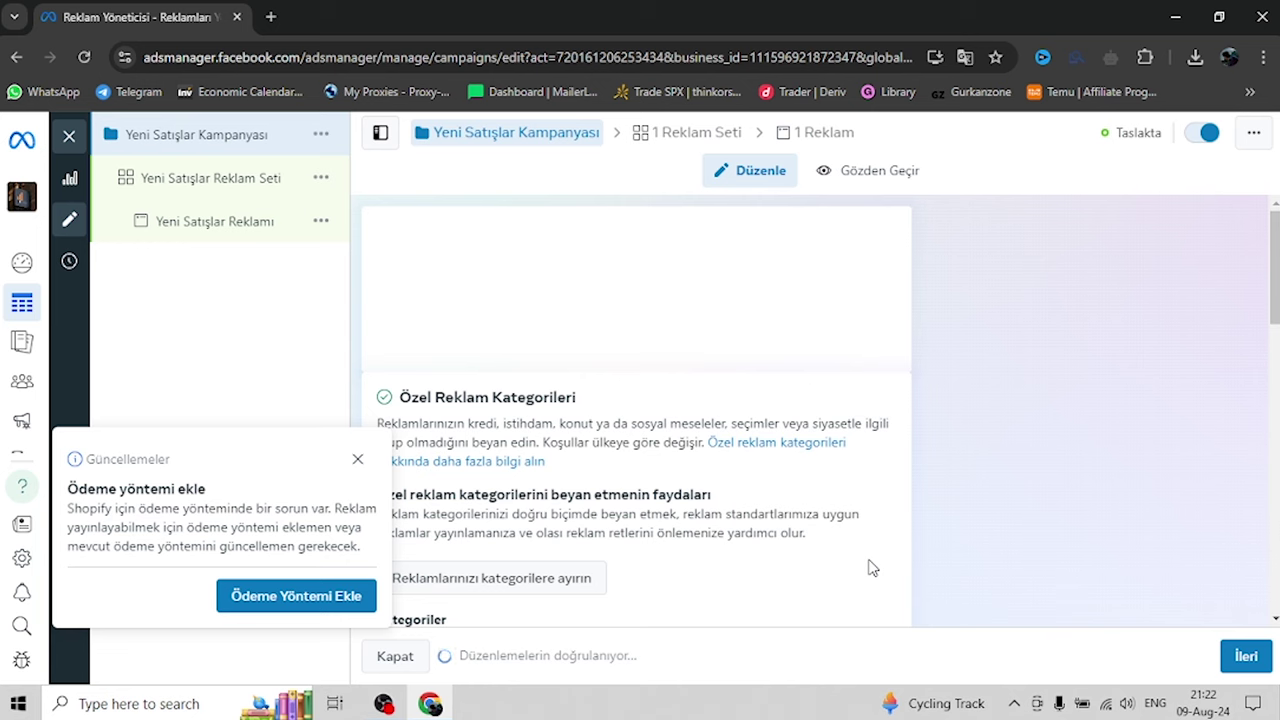
Name the new sales campaign "kreativ testi"
key(ctrl+a)
text(kreativ t)
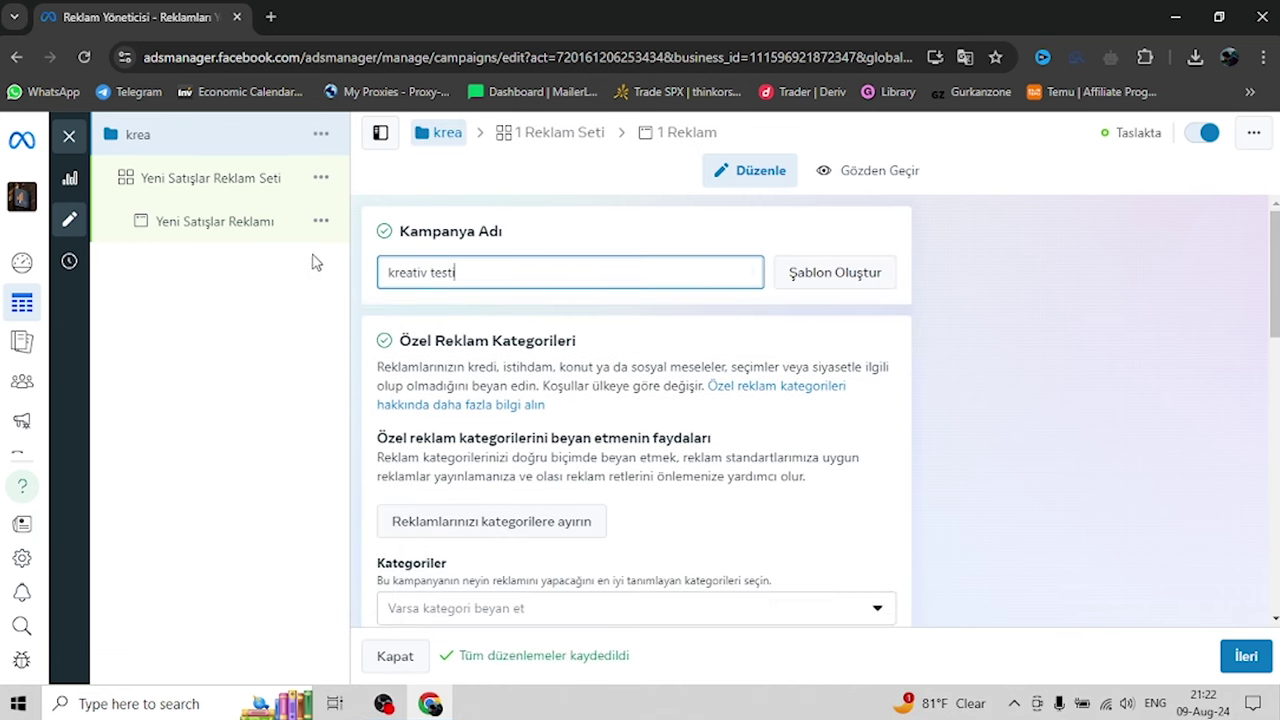
text(esti)
Review the campaign's remaining settings: categories, details, catalog, Advantage campaign budget, A/B test and reporting
scroll(526, 340, down, 3)
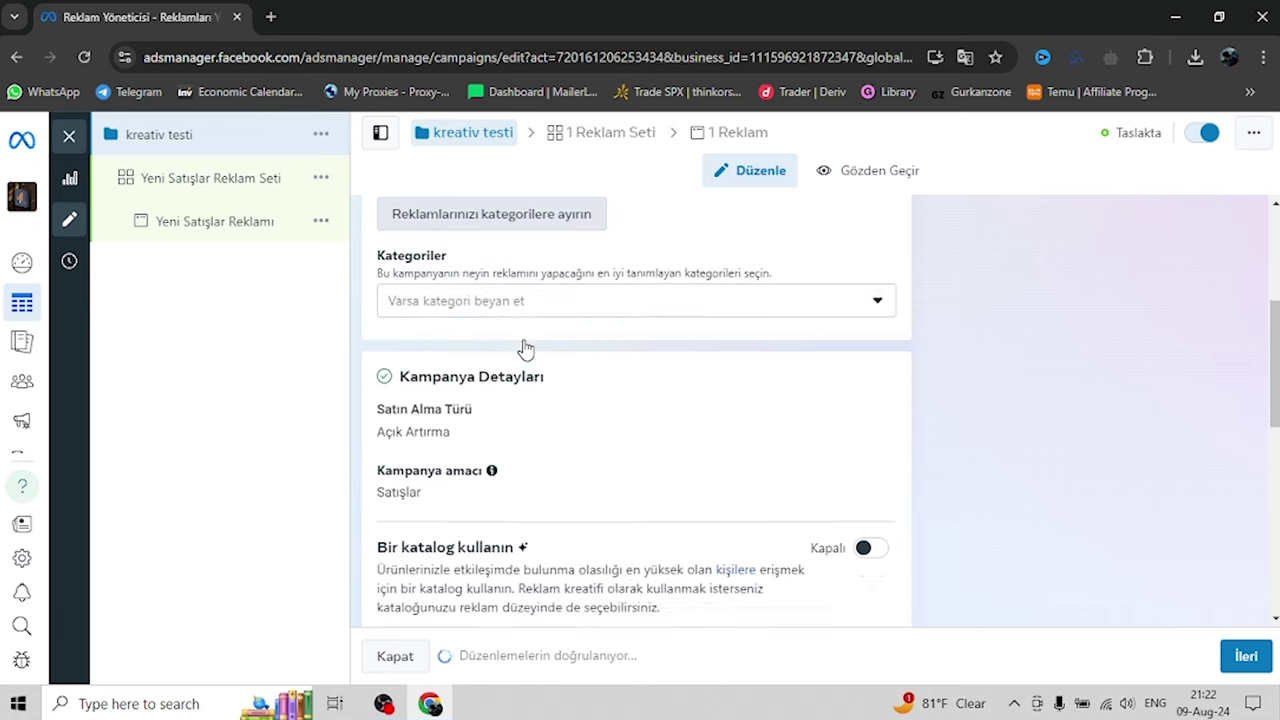
scroll(526, 348, down, 6)
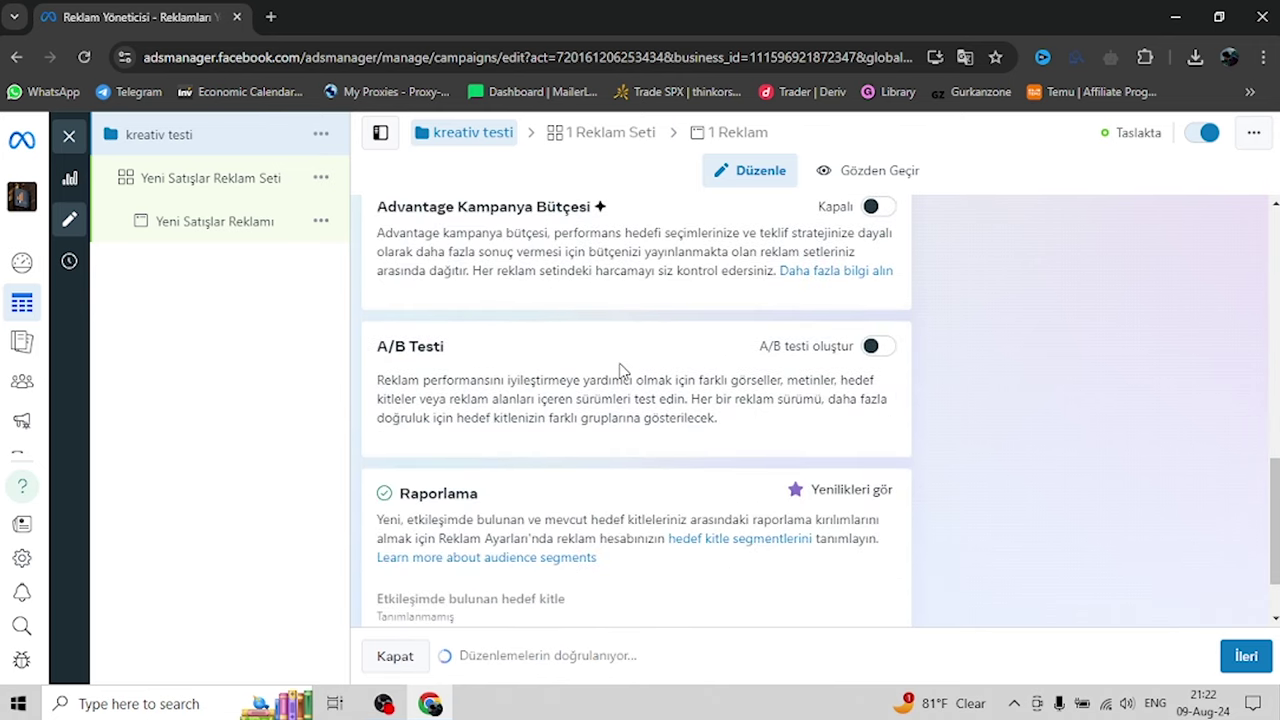
scroll(620, 370, down, 1)
scroll(620, 370, up, 8)
scroll(706, 426, down, 5)
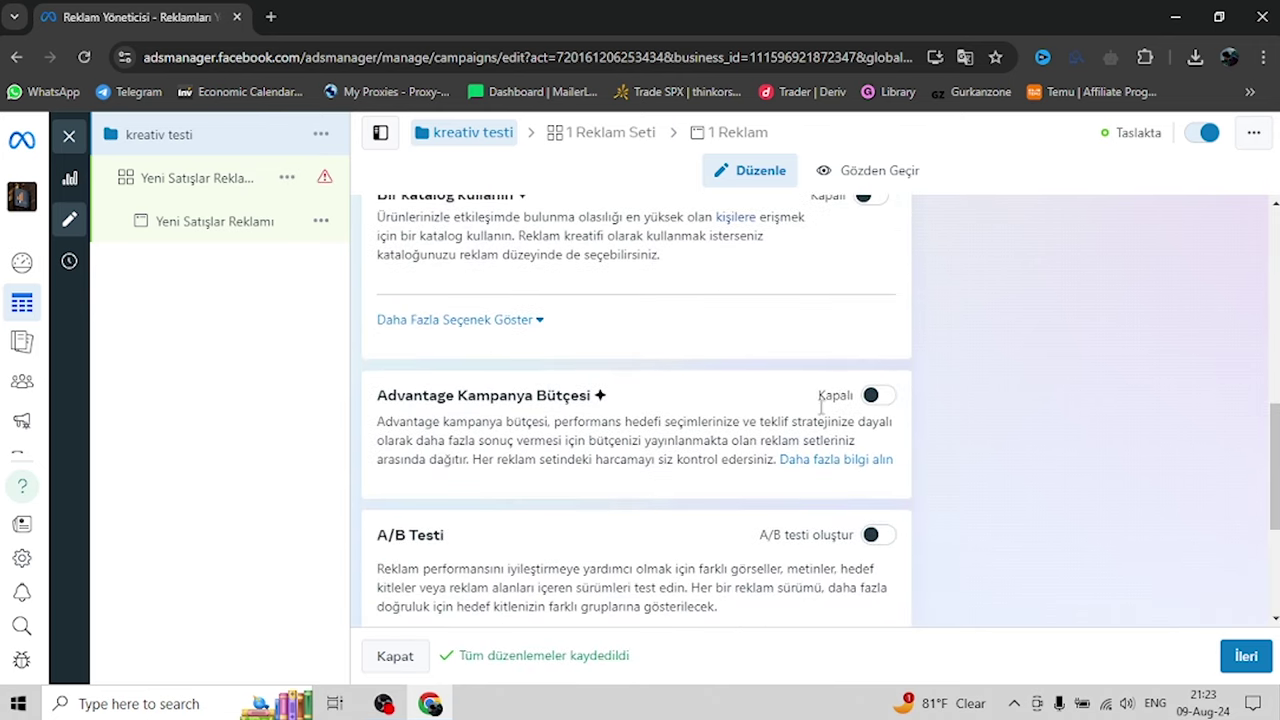
scroll(548, 447, down, 3)
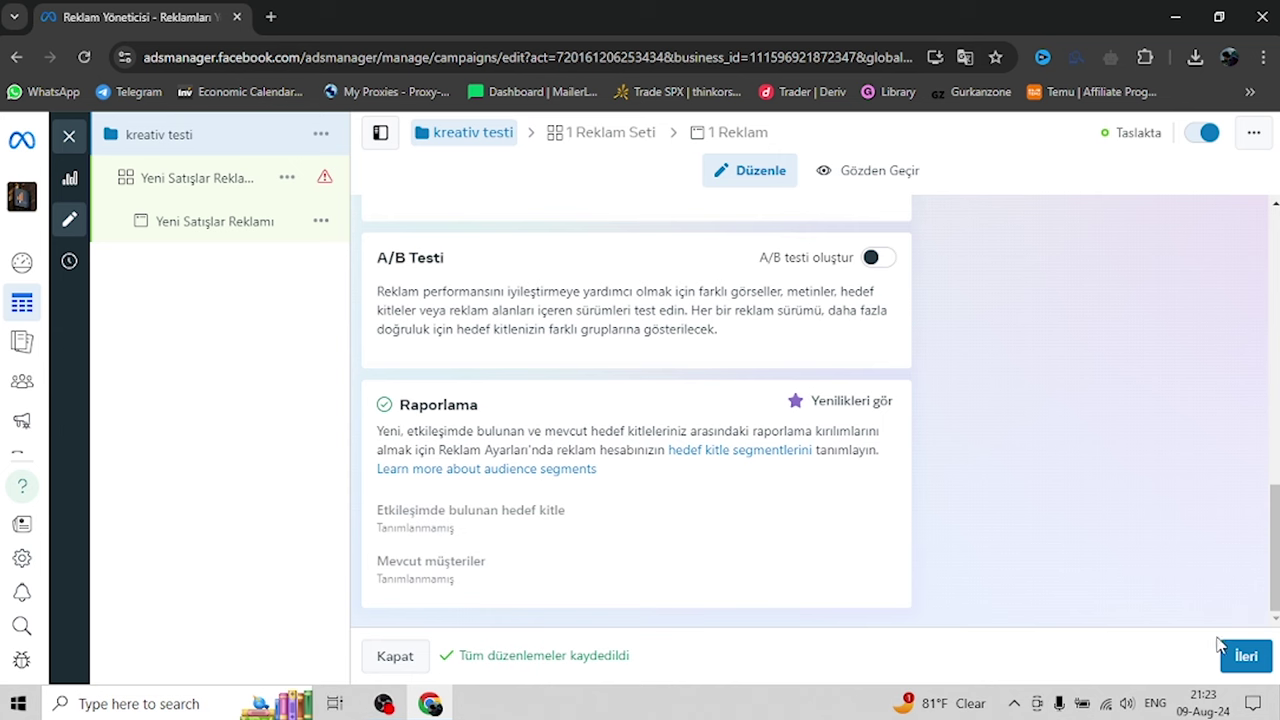
Continue to the ad set level and rename the ad set as "video 1"
click(1245, 656)
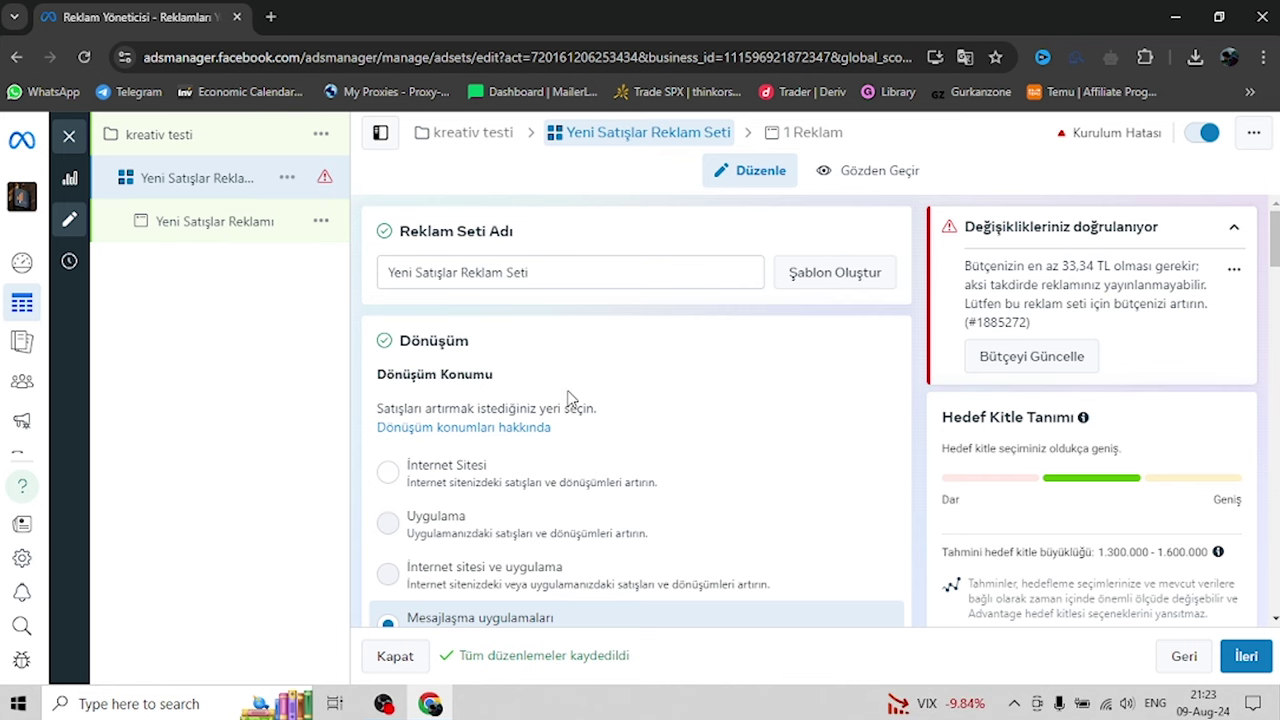
scroll(566, 400, down, 1)
scroll(537, 337, up, 1)
drag(556, 276, 390, 276)
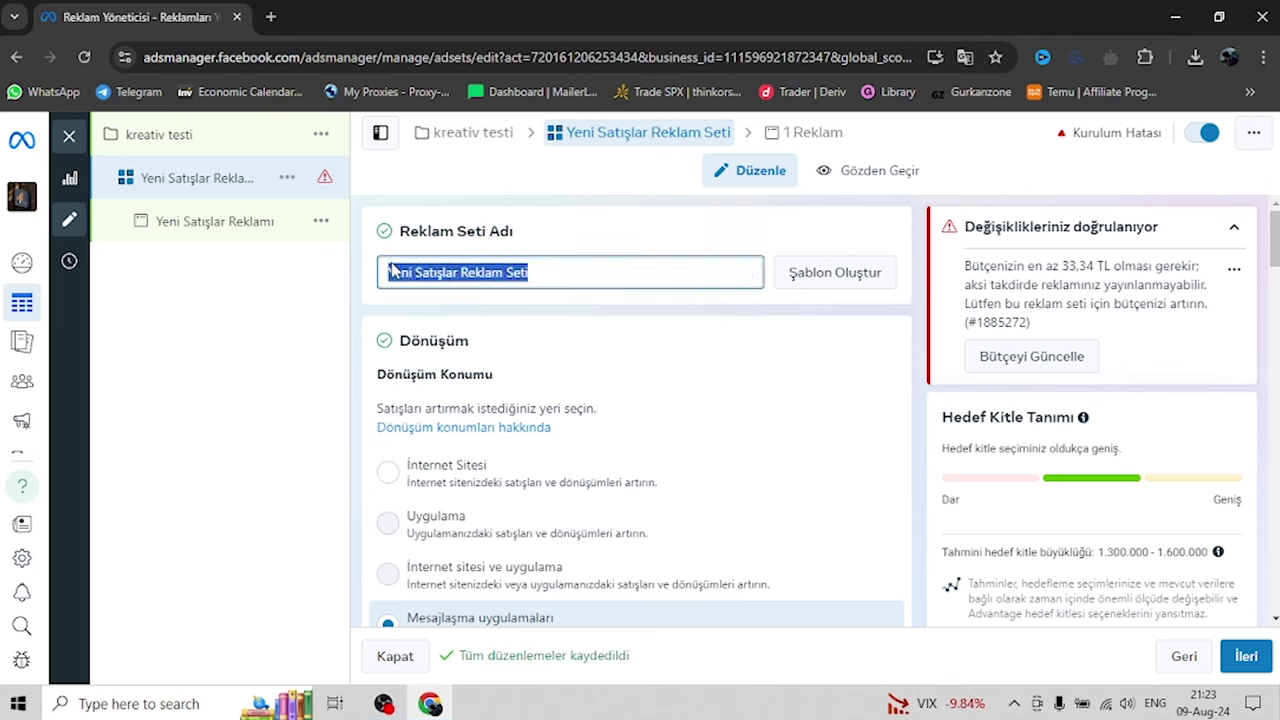
key(BackSpace)
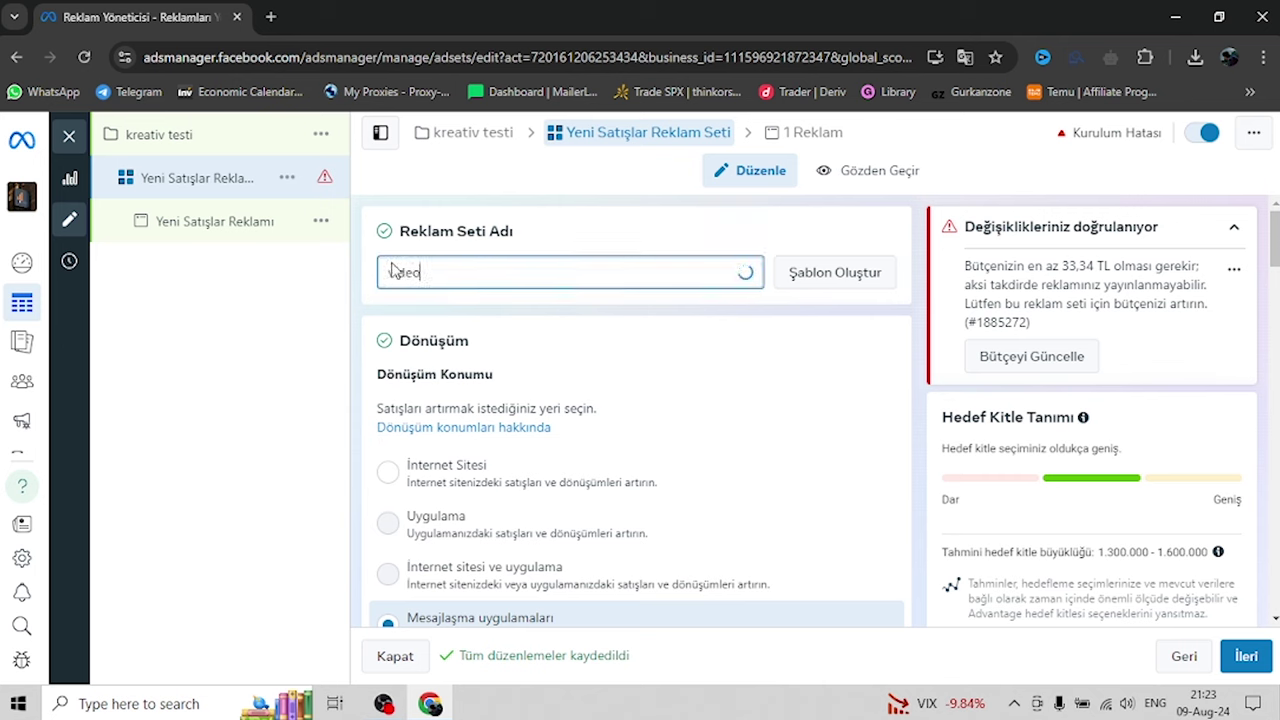
text(video 1)
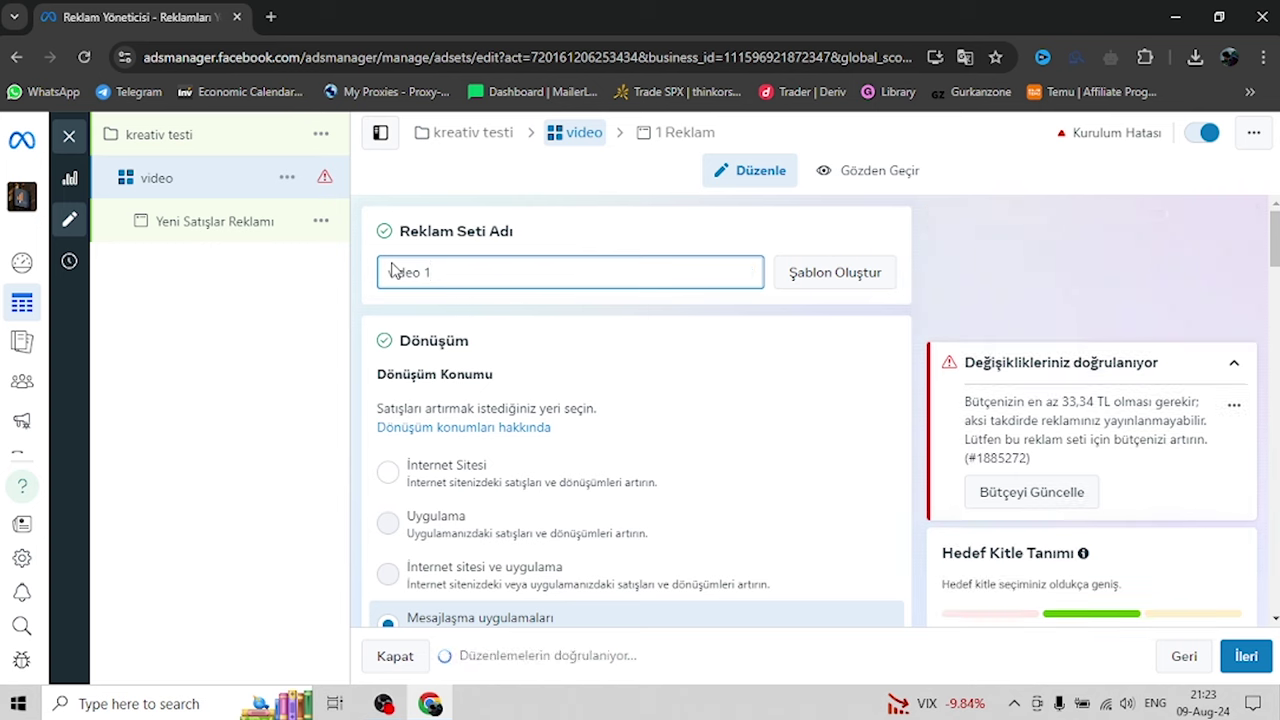
Set the ad set's conversion location to İnternet Sitesi
scroll(490, 298, down, 1)
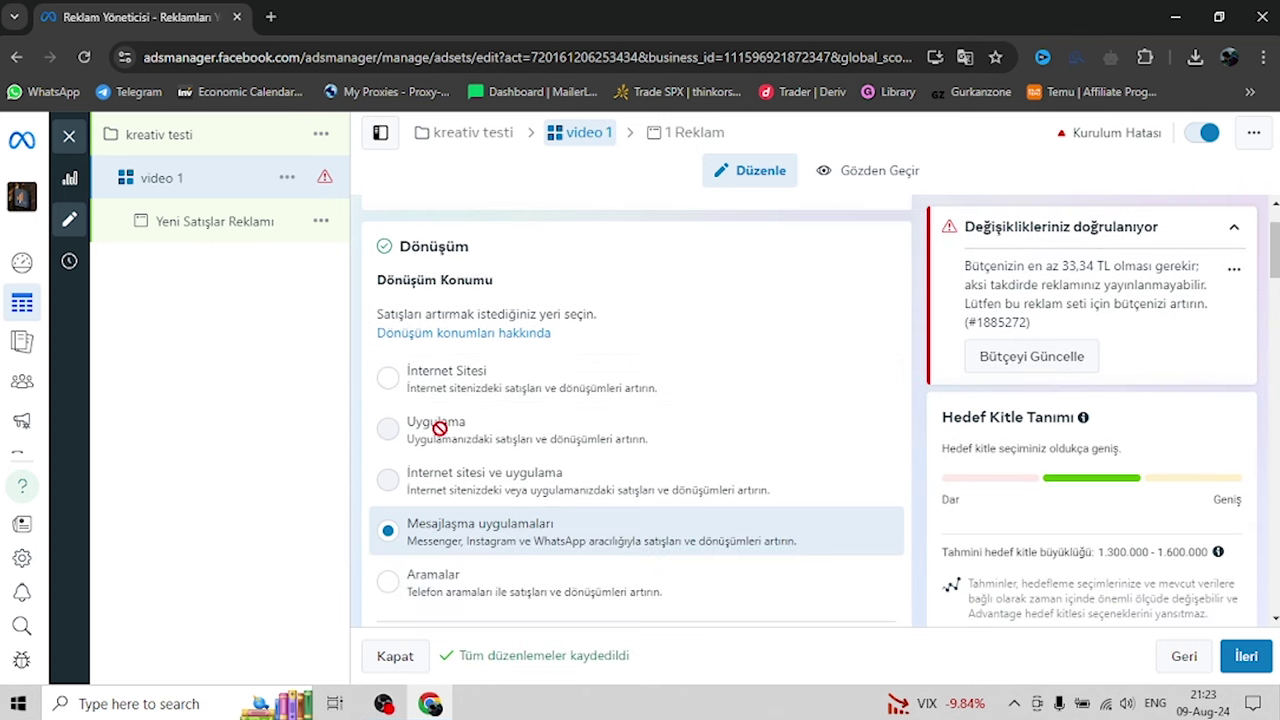
scroll(435, 460, down, 2)
scroll(397, 366, up, 2)
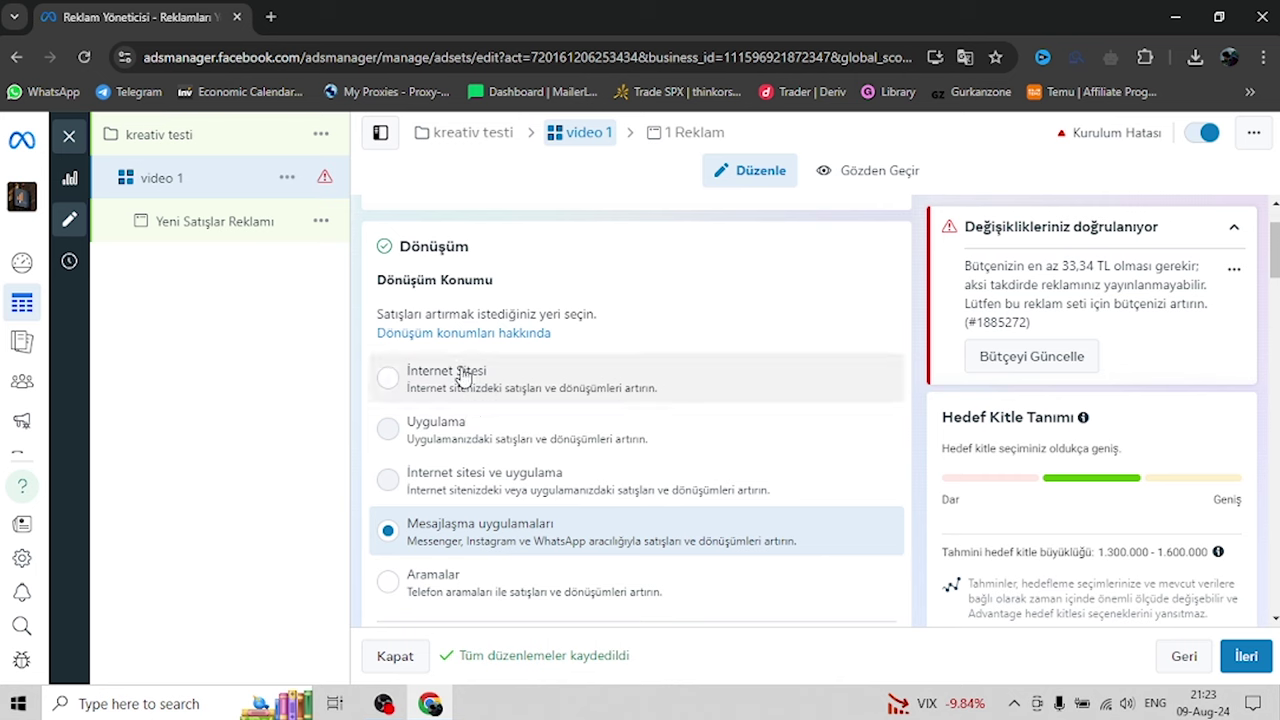
click(386, 380)
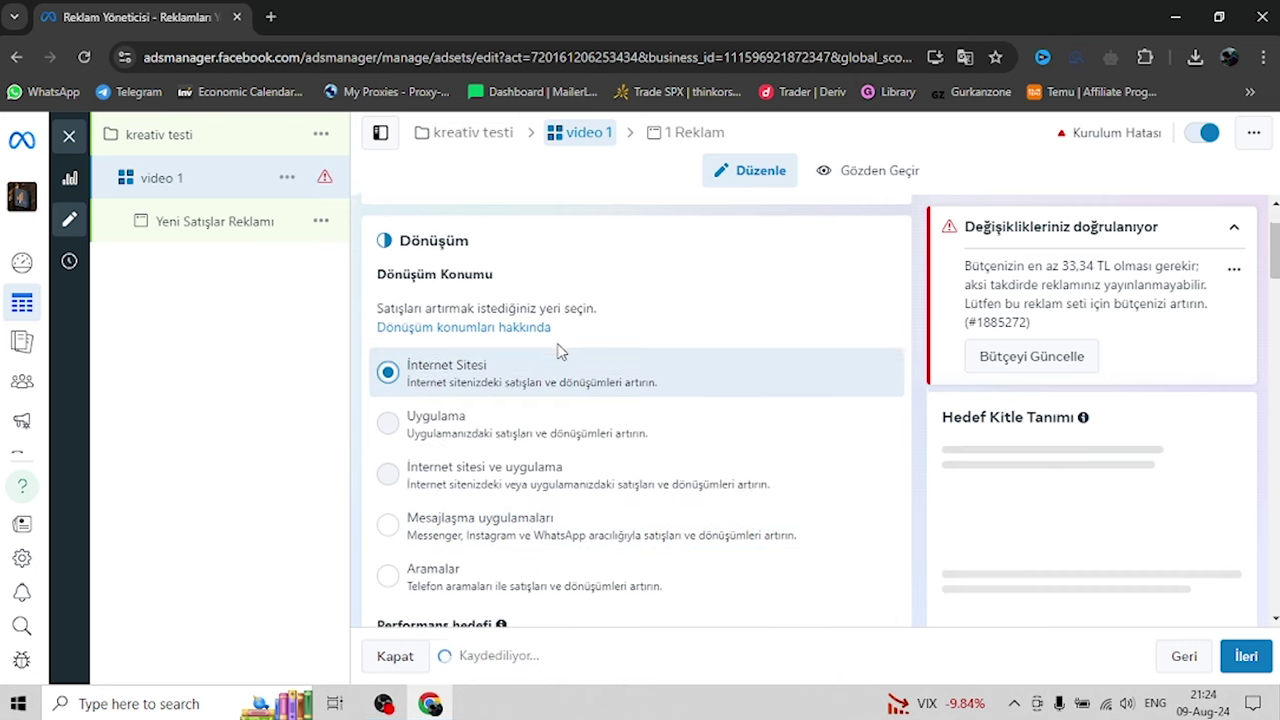
Keep babcy pixel as the ad set's pixel and choose Alışveriş as the conversion event
scroll(540, 330, down, 5)
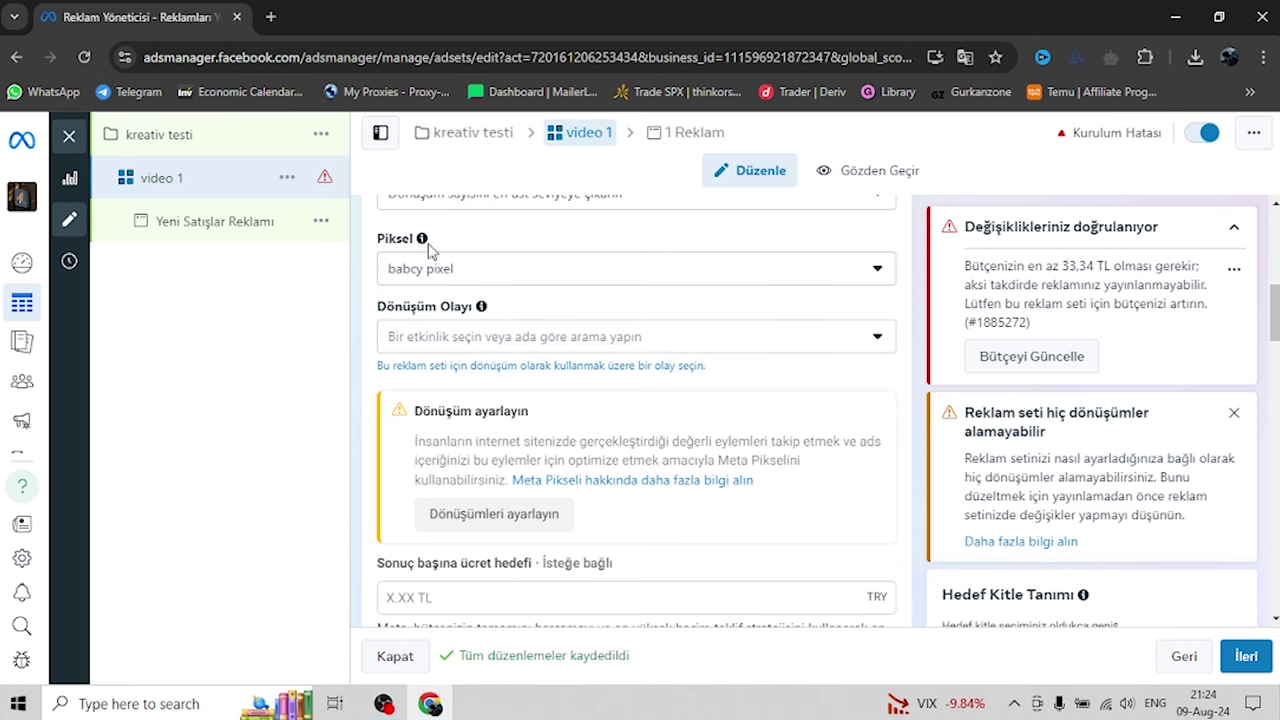
click(442, 271)
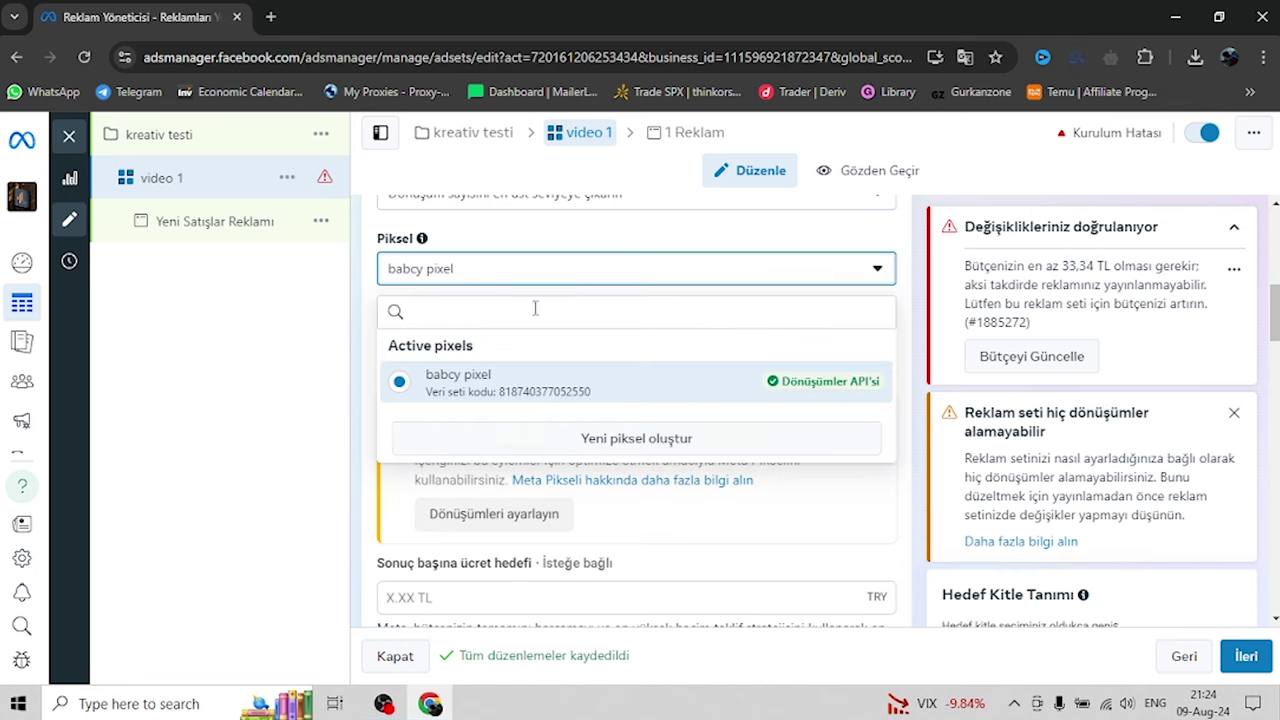
click(524, 268)
click(507, 339)
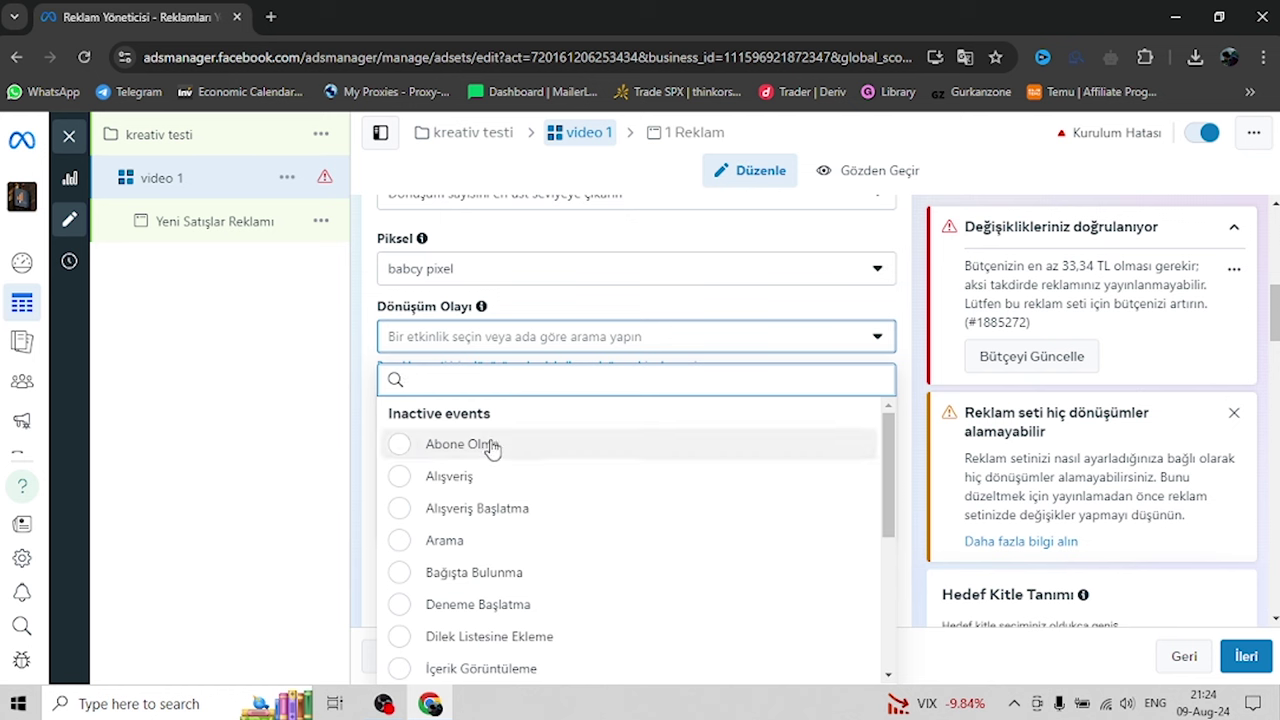
click(400, 481)
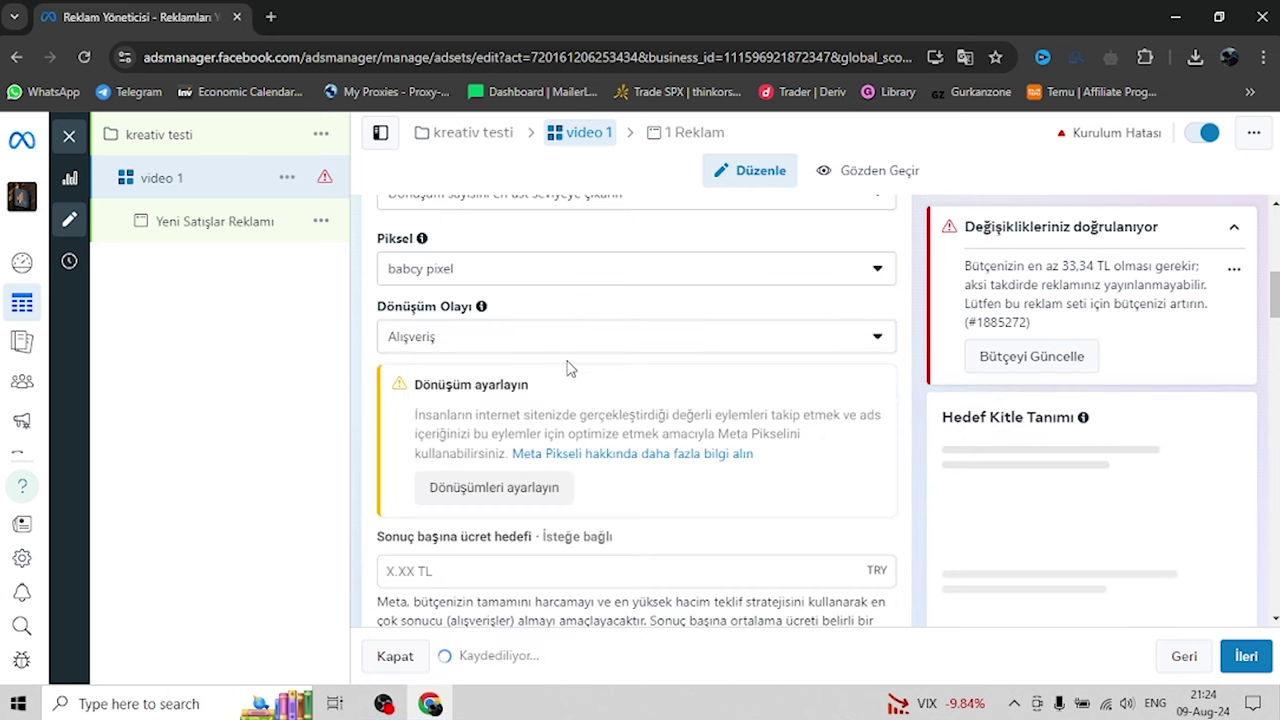
Set the ad set's daily budget (Günlük Bütçe) to 50 TL
scroll(568, 370, down, 1)
scroll(573, 393, down, 1)
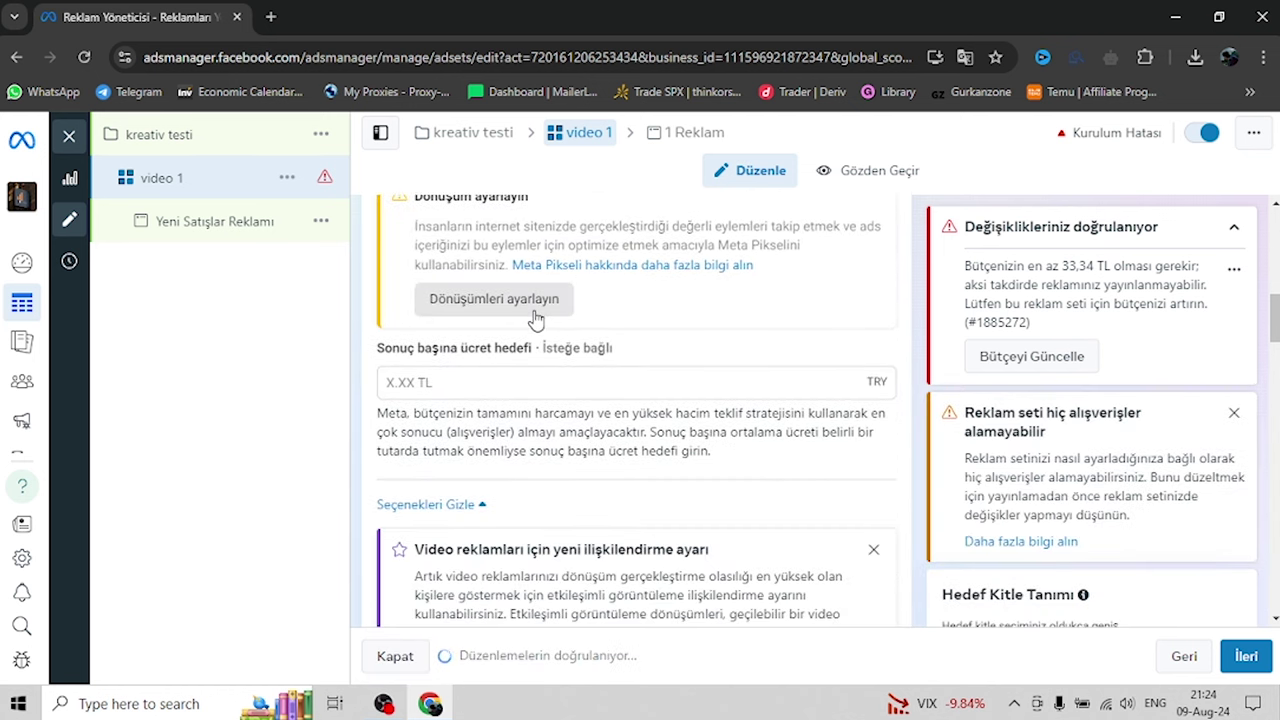
scroll(573, 362, down, 7)
scroll(573, 362, down, 5)
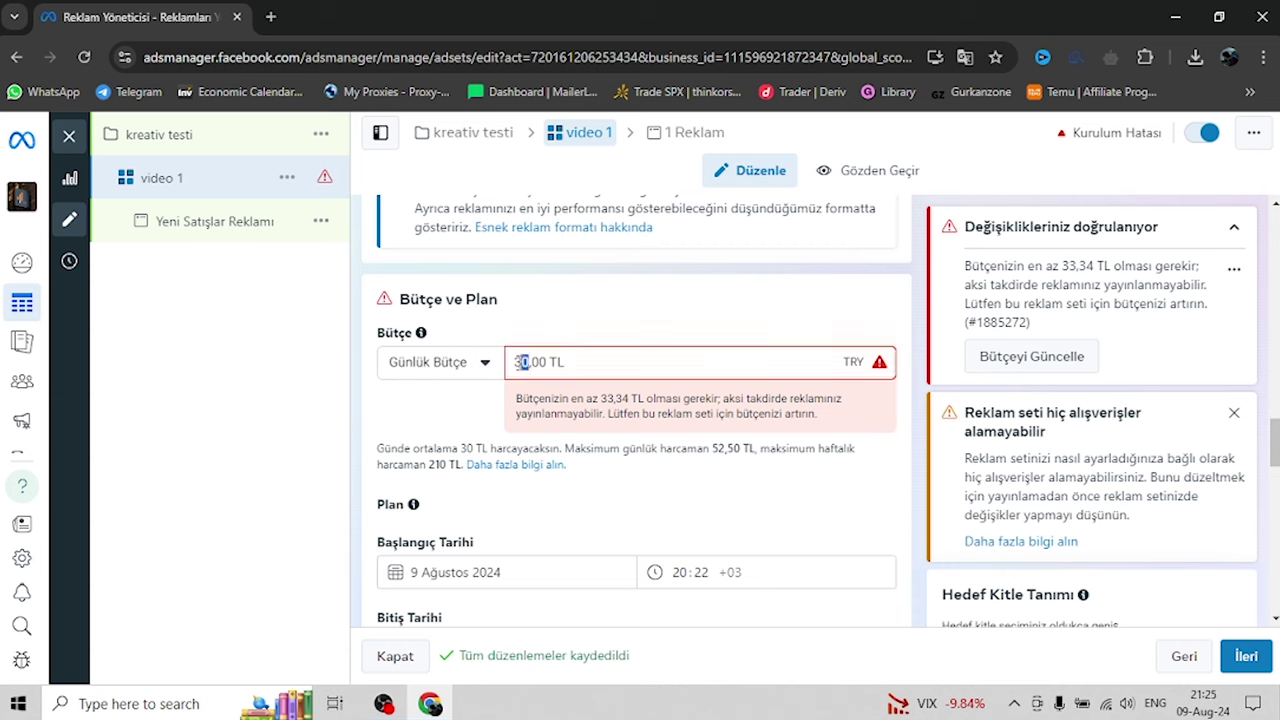
text(50)
scroll(543, 386, down, 1)
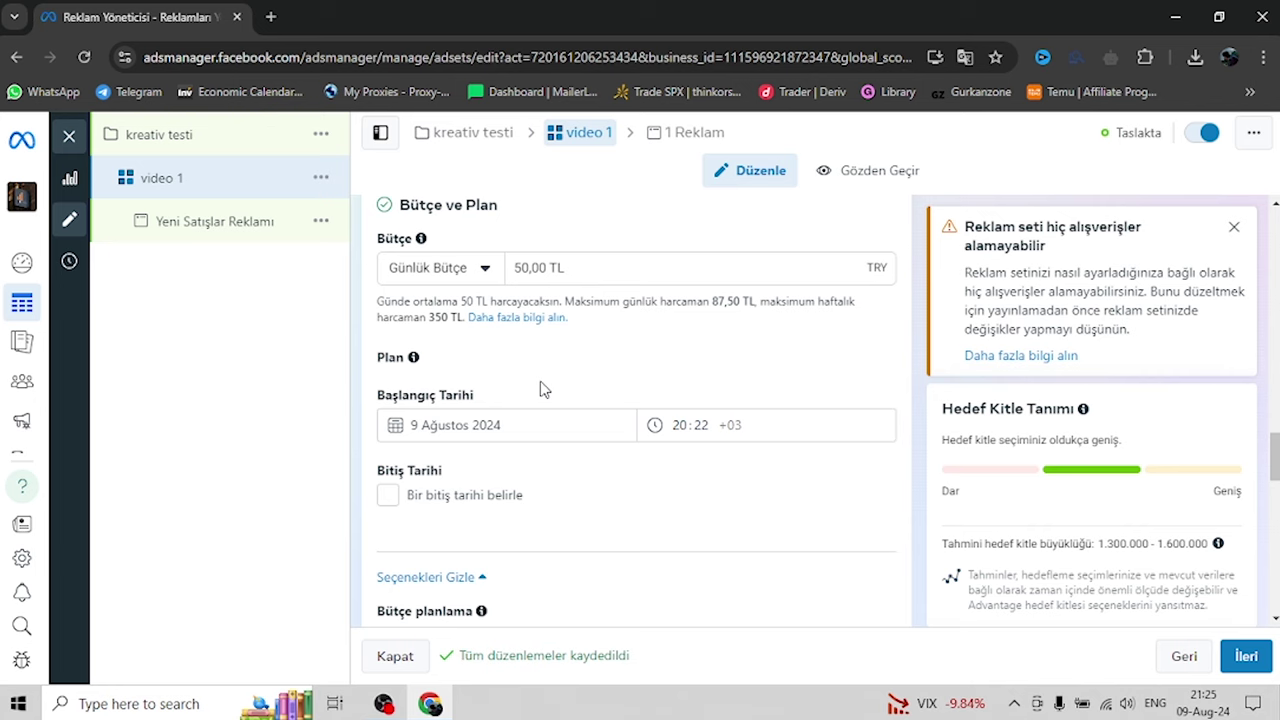
Switch the ad set from the Advantage+ audience to the original audience options (Asıl hedef kitleyi kullan)
scroll(540, 389, down, 5)
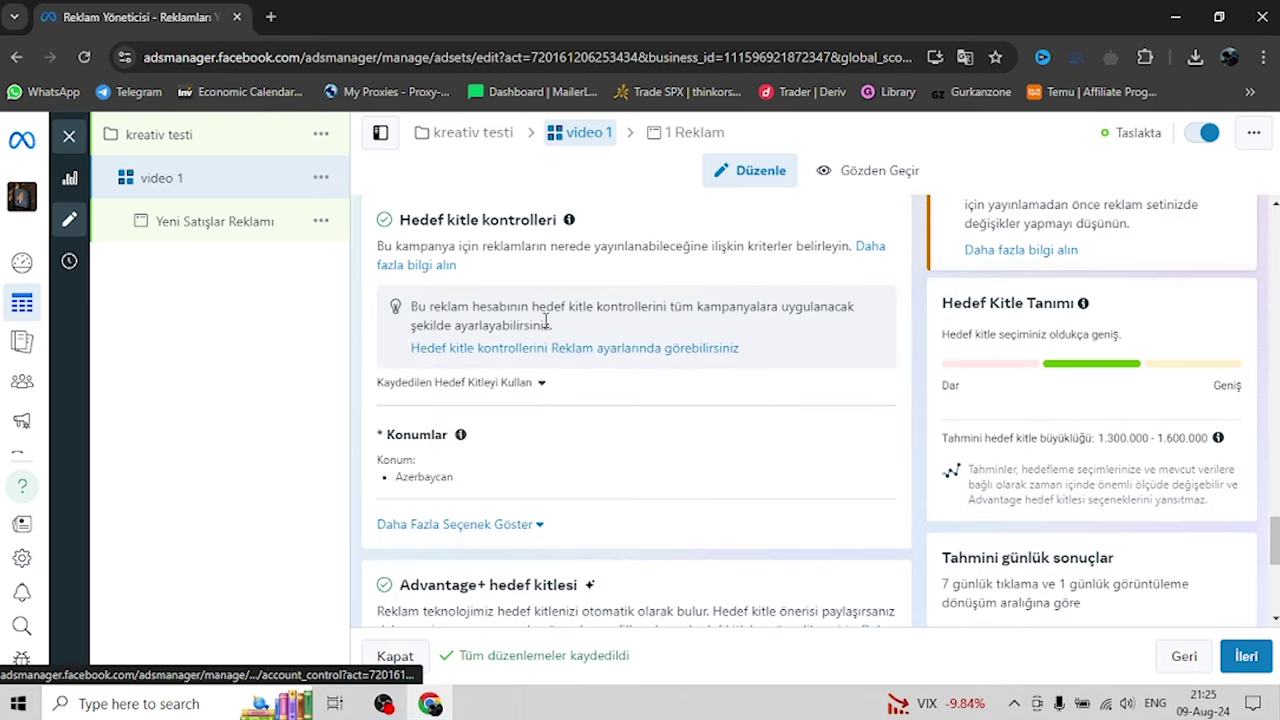
scroll(543, 317, down, 1)
scroll(509, 429, down, 1)
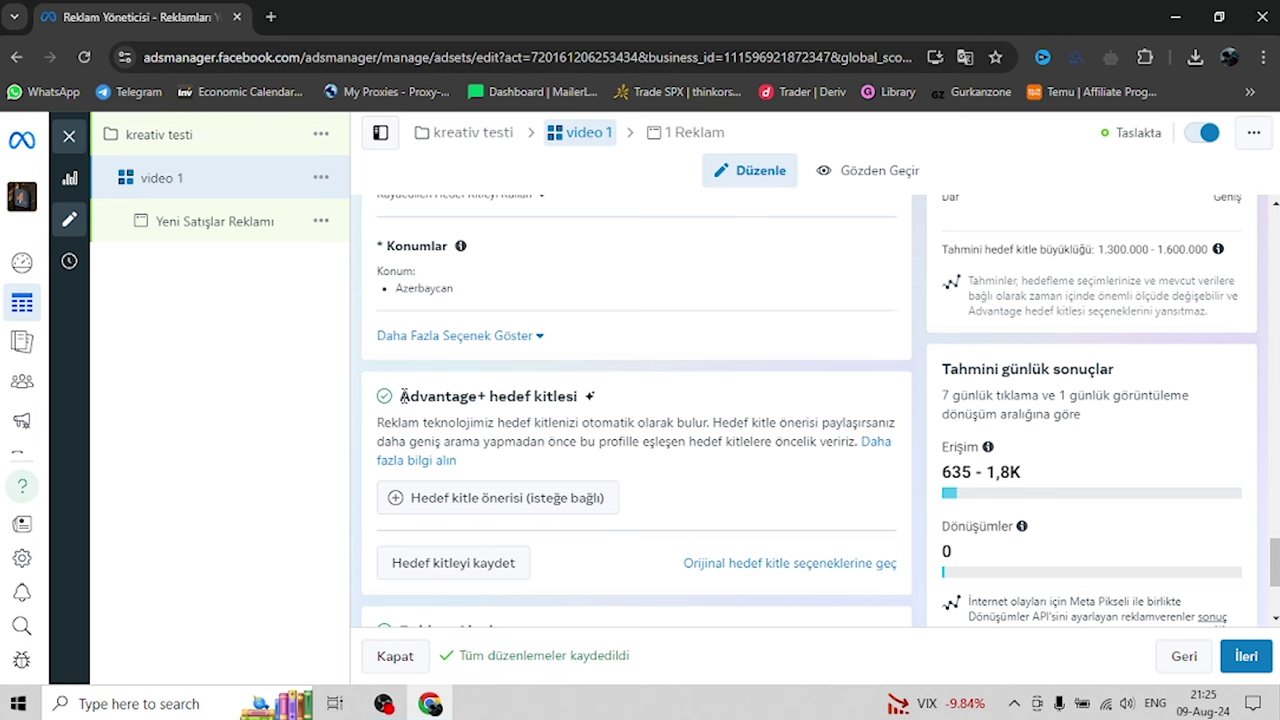
drag(401, 396, 578, 396)
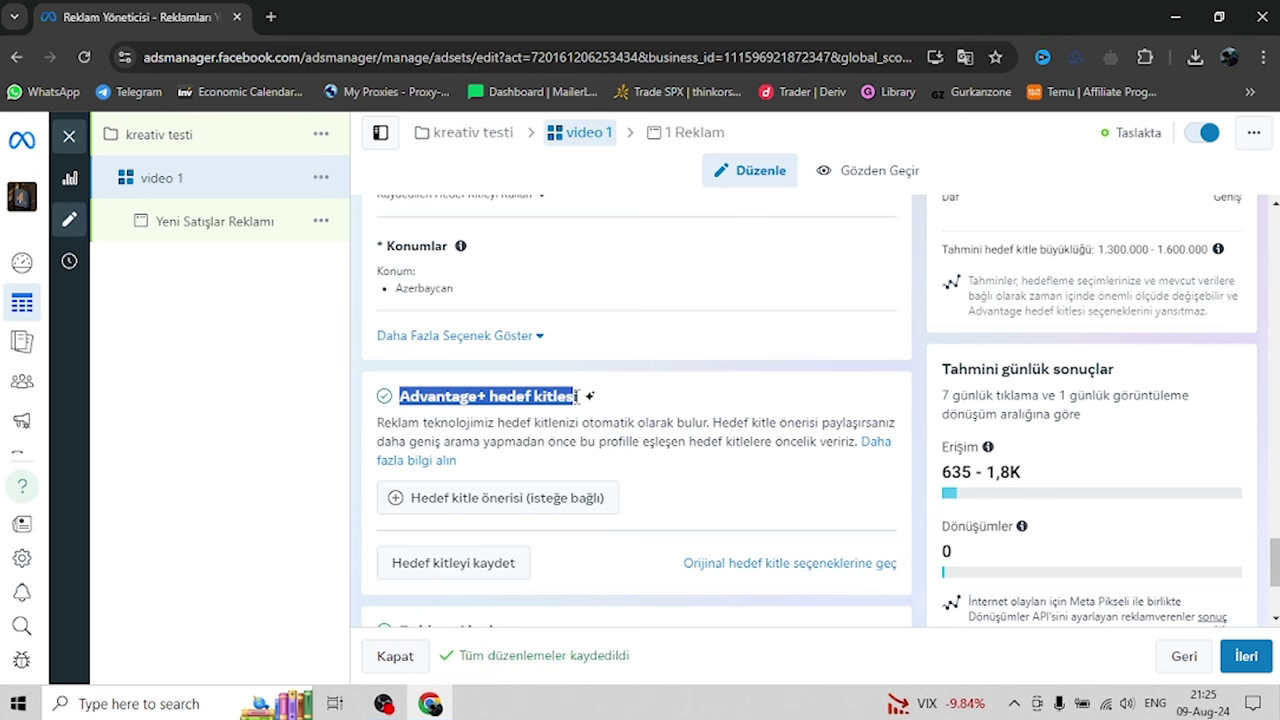
click(735, 568)
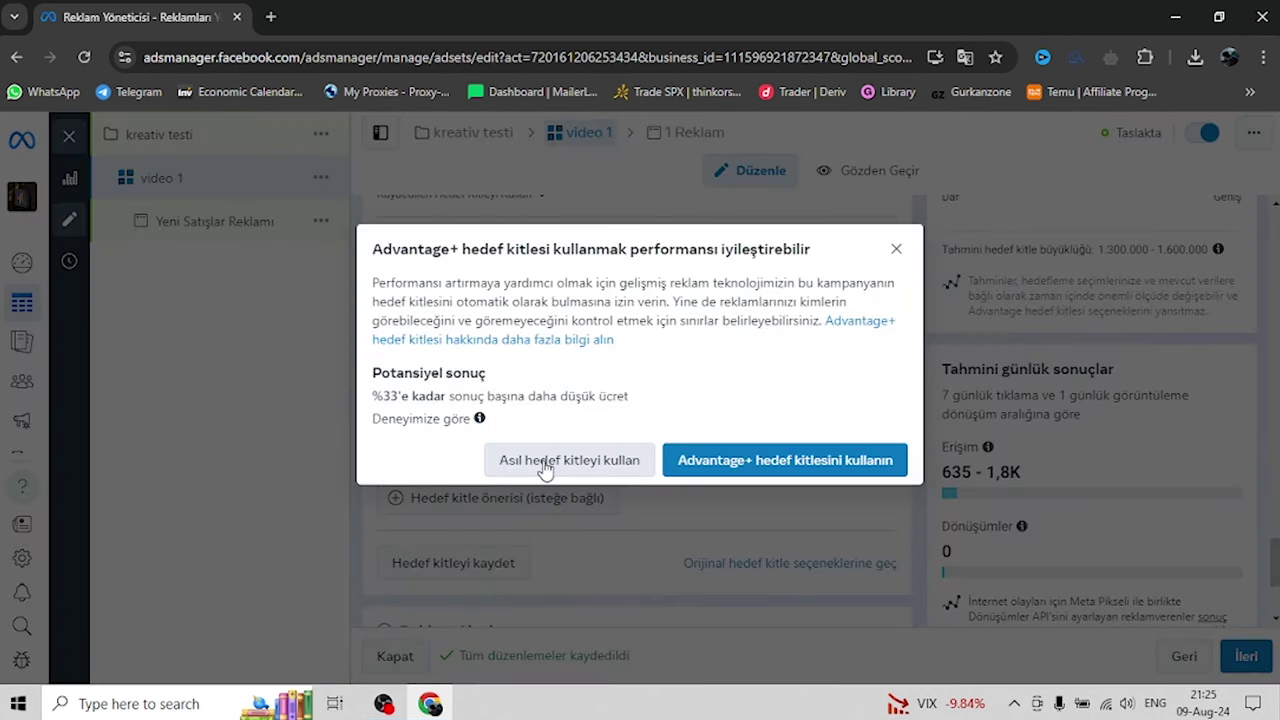
click(545, 462)
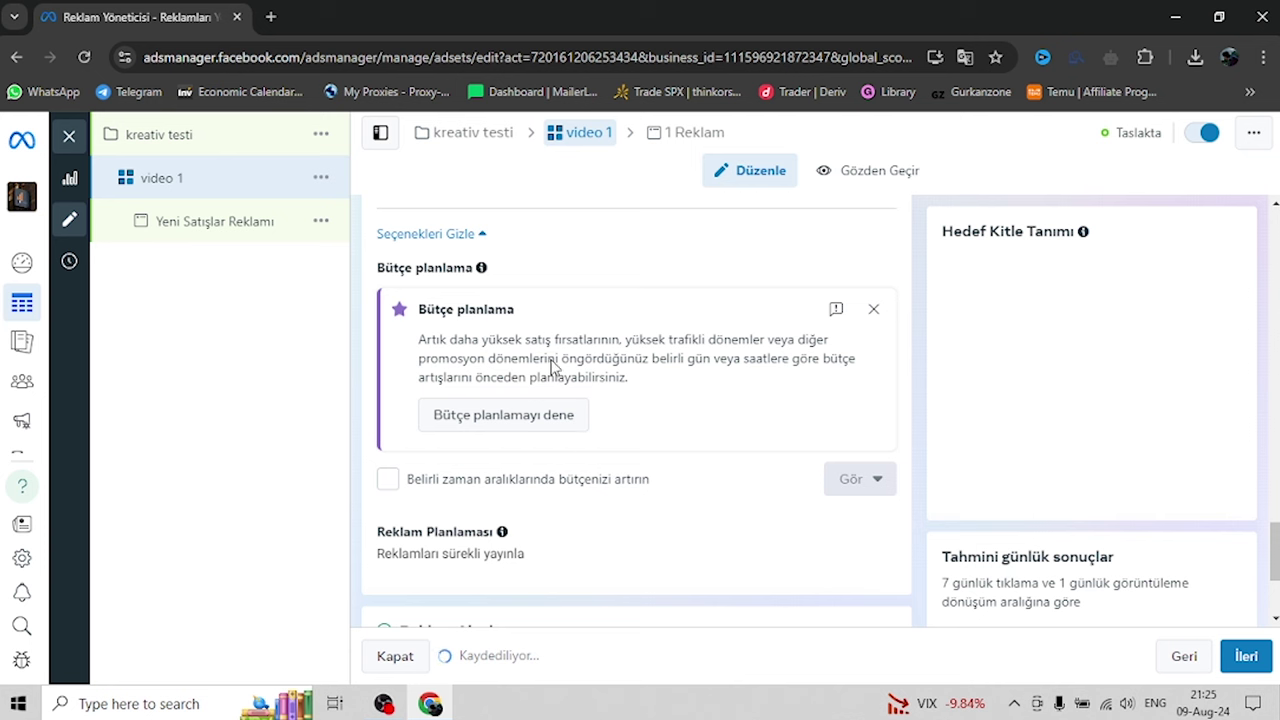
Replace Azerbaycan with Türkiye as the audience's target location
scroll(583, 386, down, 2)
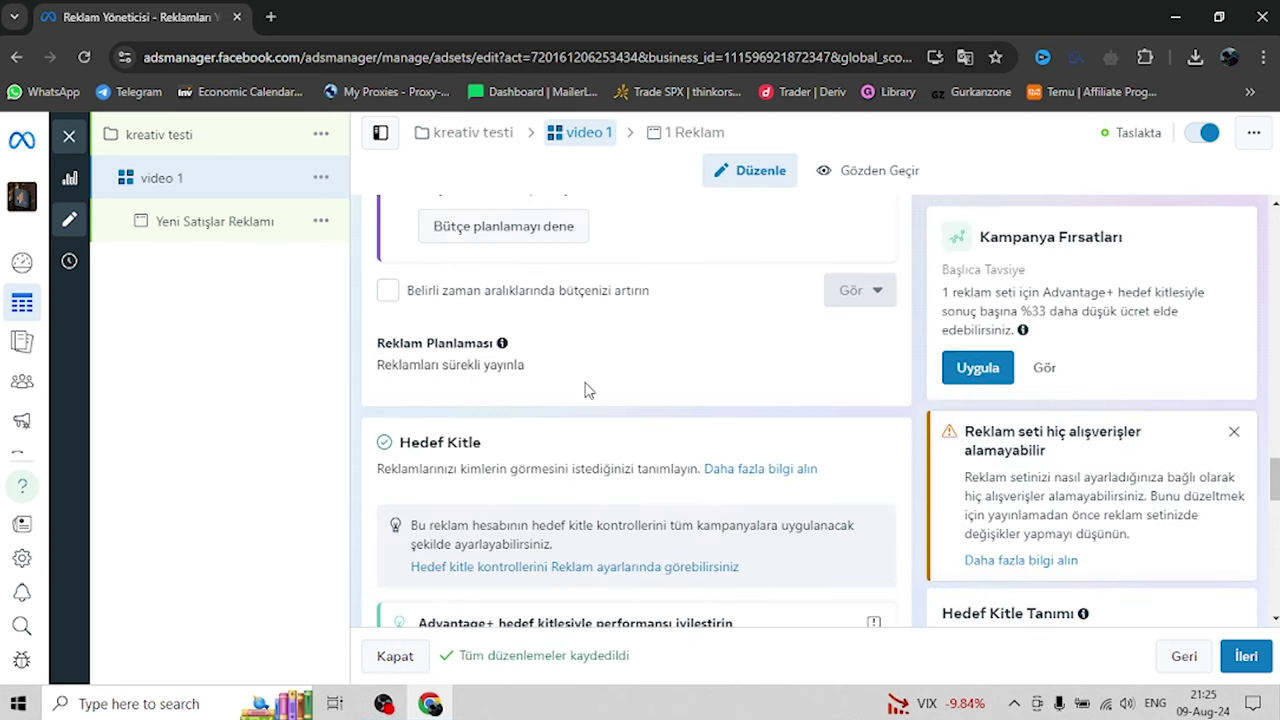
scroll(588, 390, down, 6)
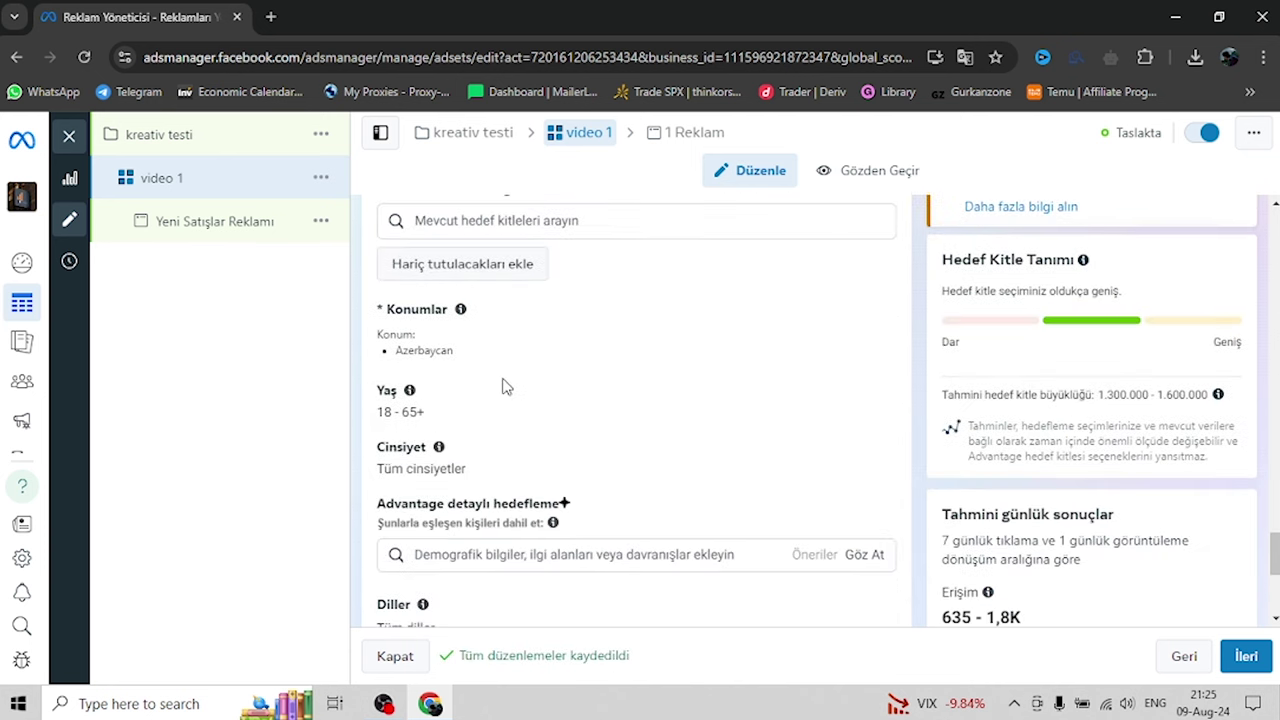
click(848, 318)
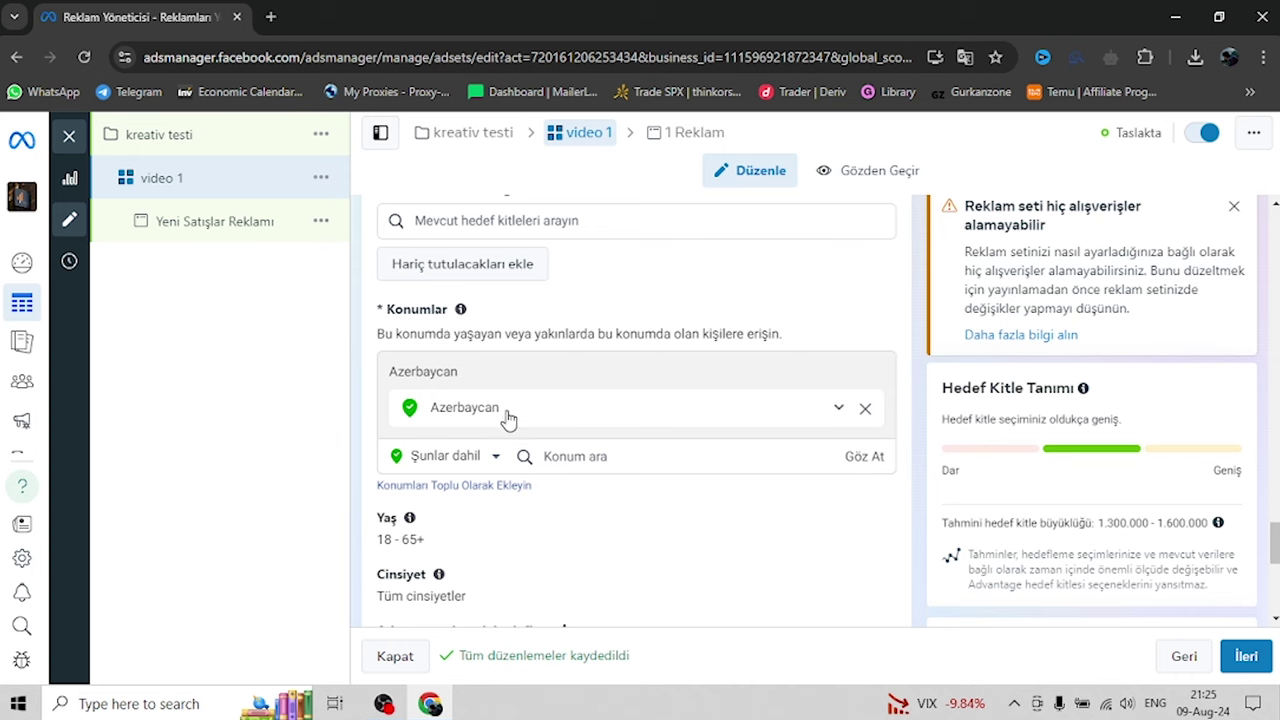
click(865, 408)
click(650, 436)
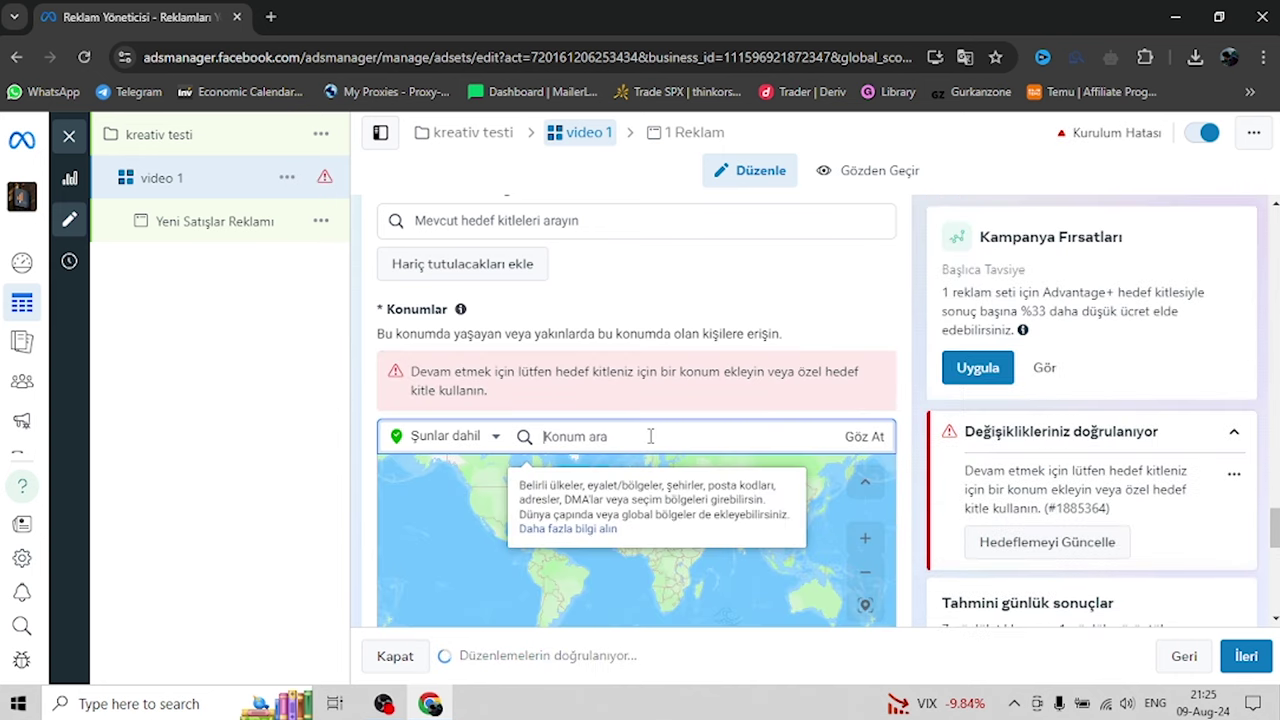
text(türkiye)
key(Return)
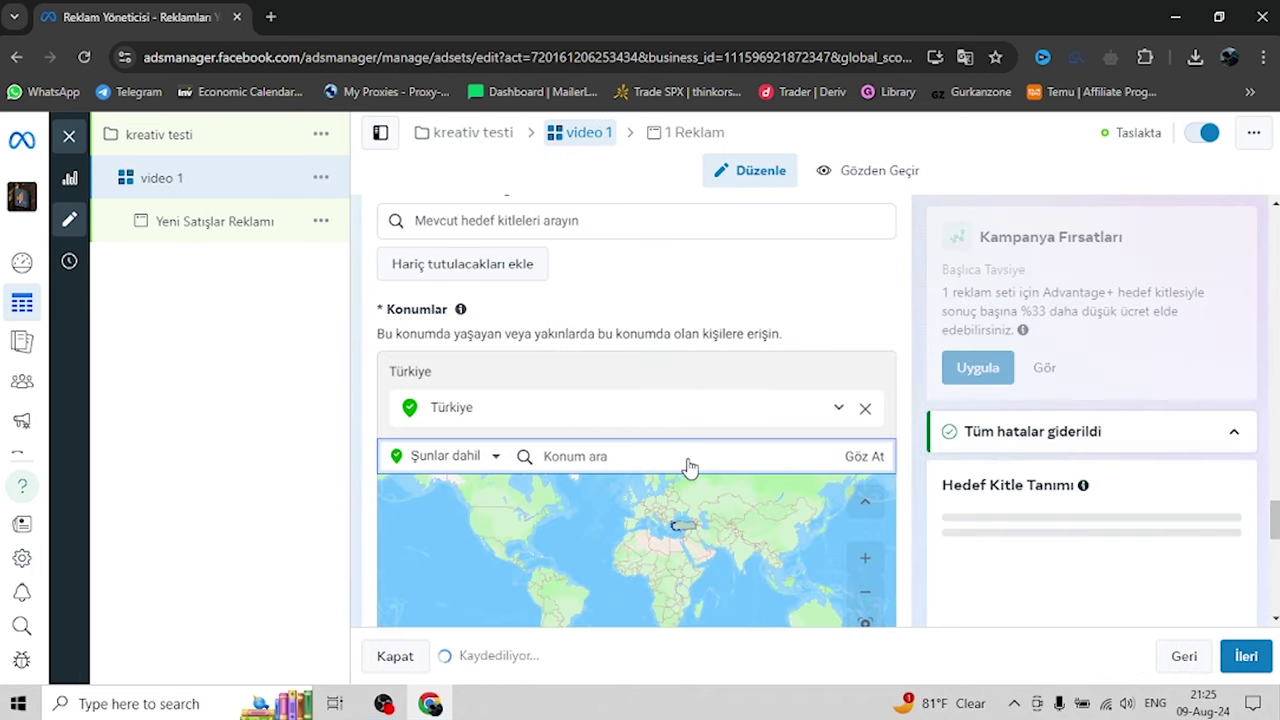
Review the audience's age, gender, detailed targeting and language settings
scroll(688, 467, down, 5)
mouse_move(412, 281)
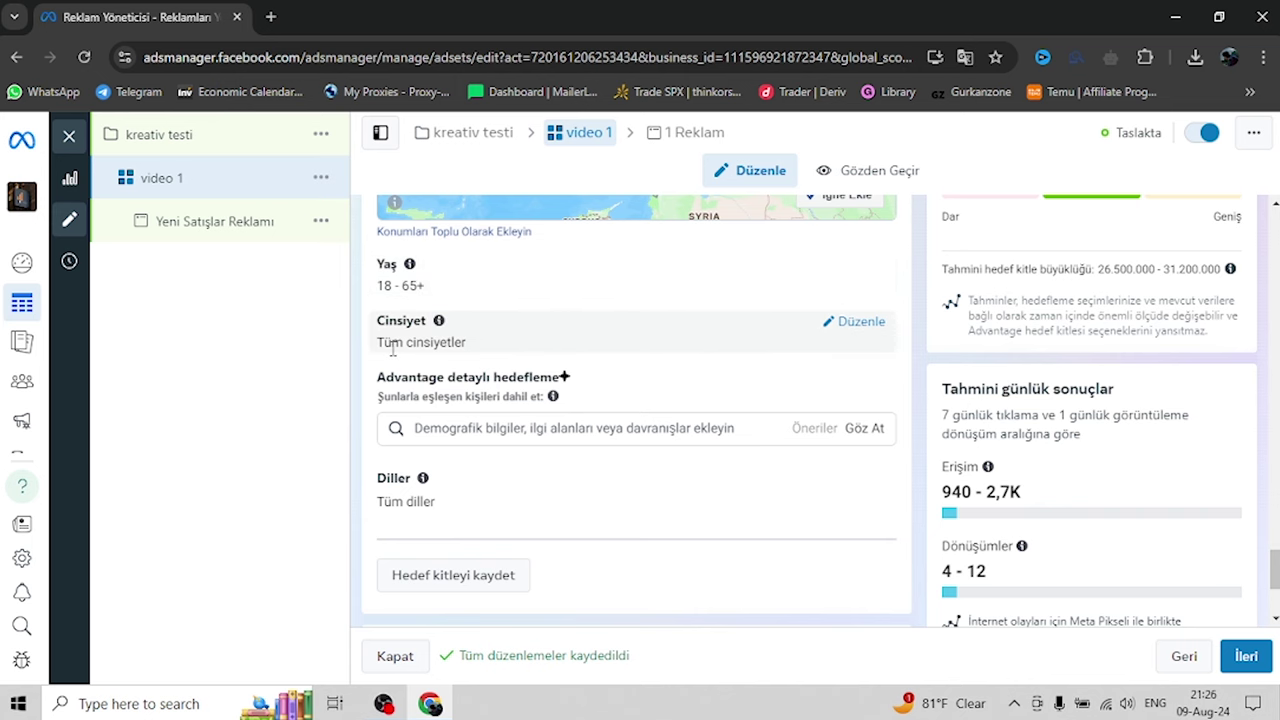
scroll(440, 395, down, 2)
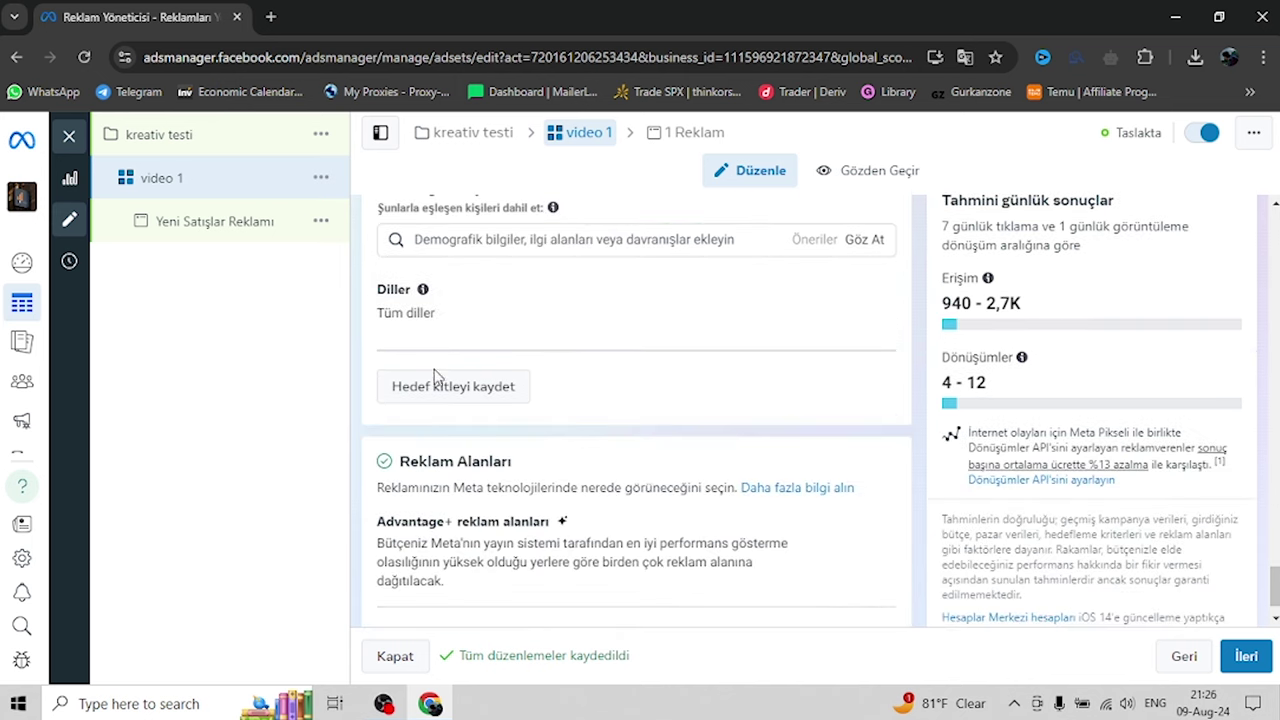
scroll(605, 378, down, 1)
scroll(643, 291, up, 2)
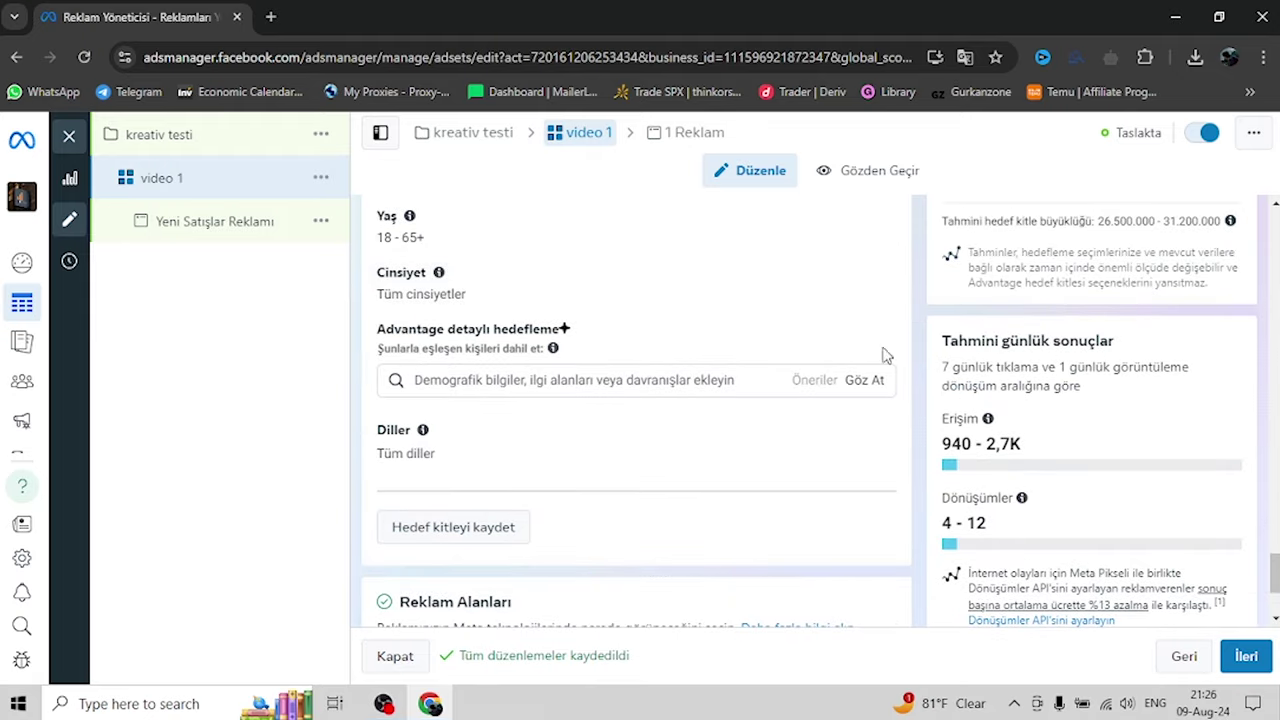
scroll(633, 275, down, 2)
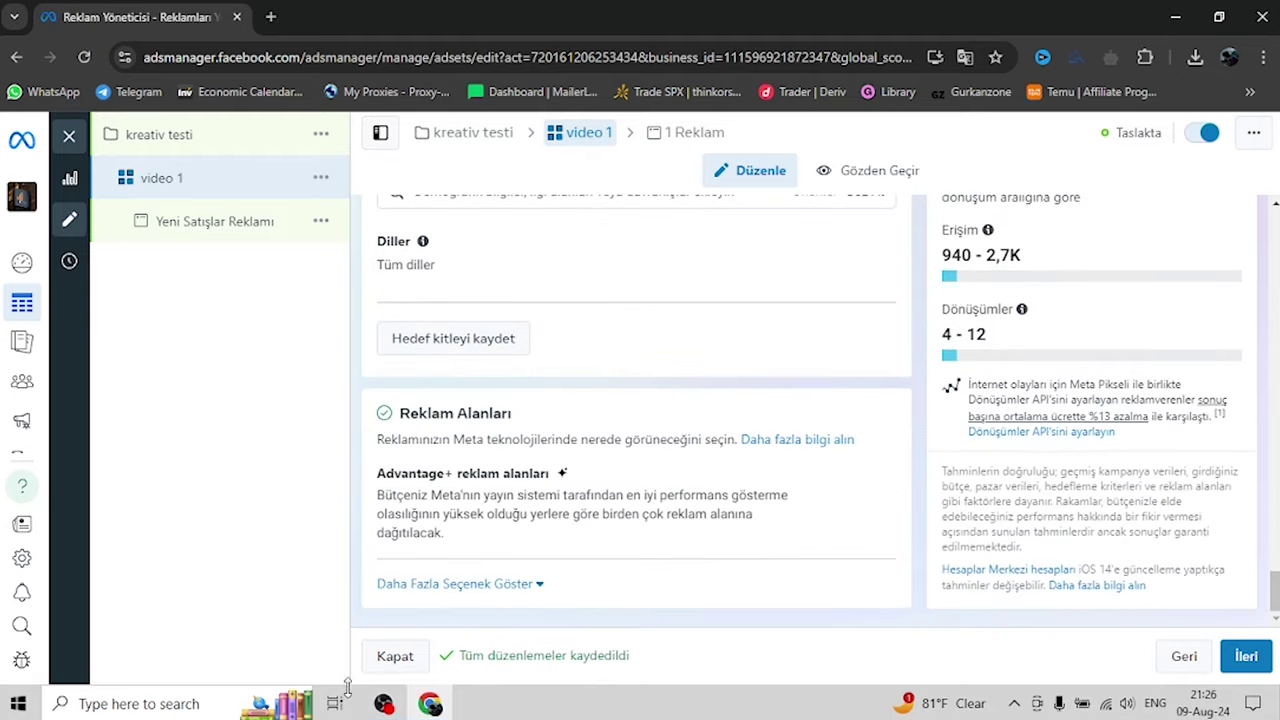
Switch the ad set to manual placements (Manuel Reklam Alanları) and exclude the Audience Network and Messenger platforms
click(410, 585)
scroll(543, 537, down, 2)
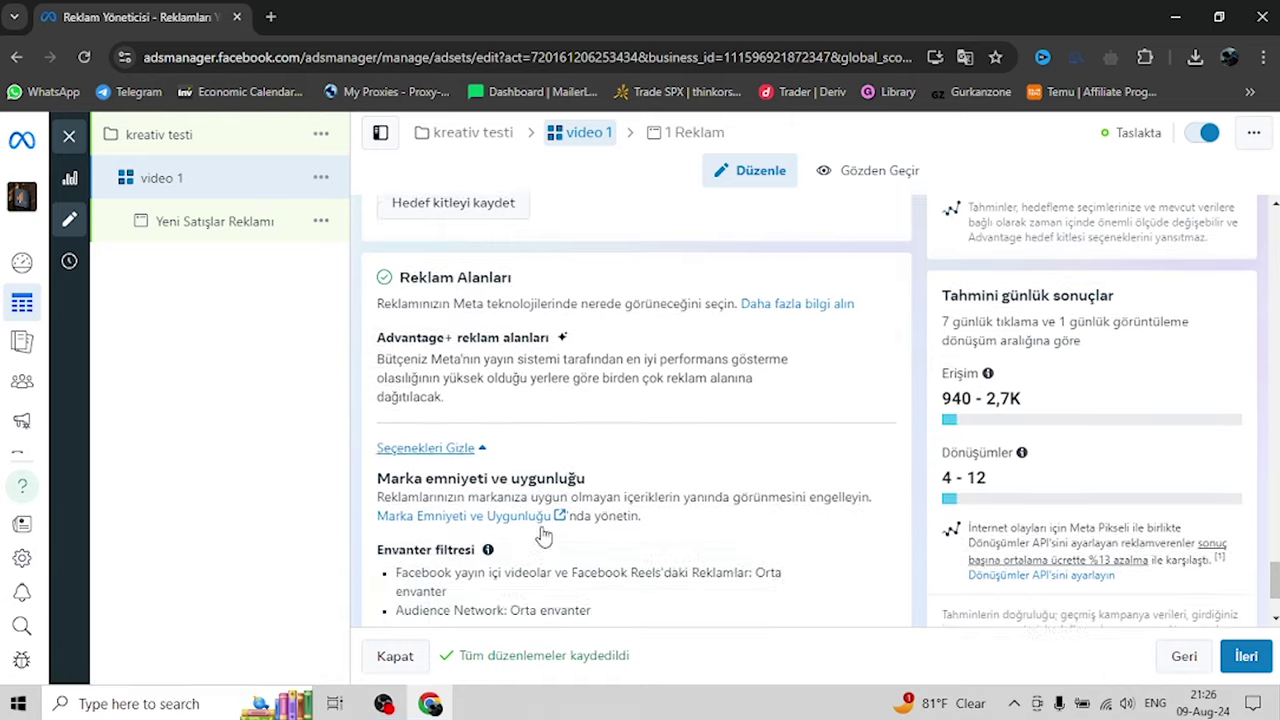
scroll(543, 537, down, 1)
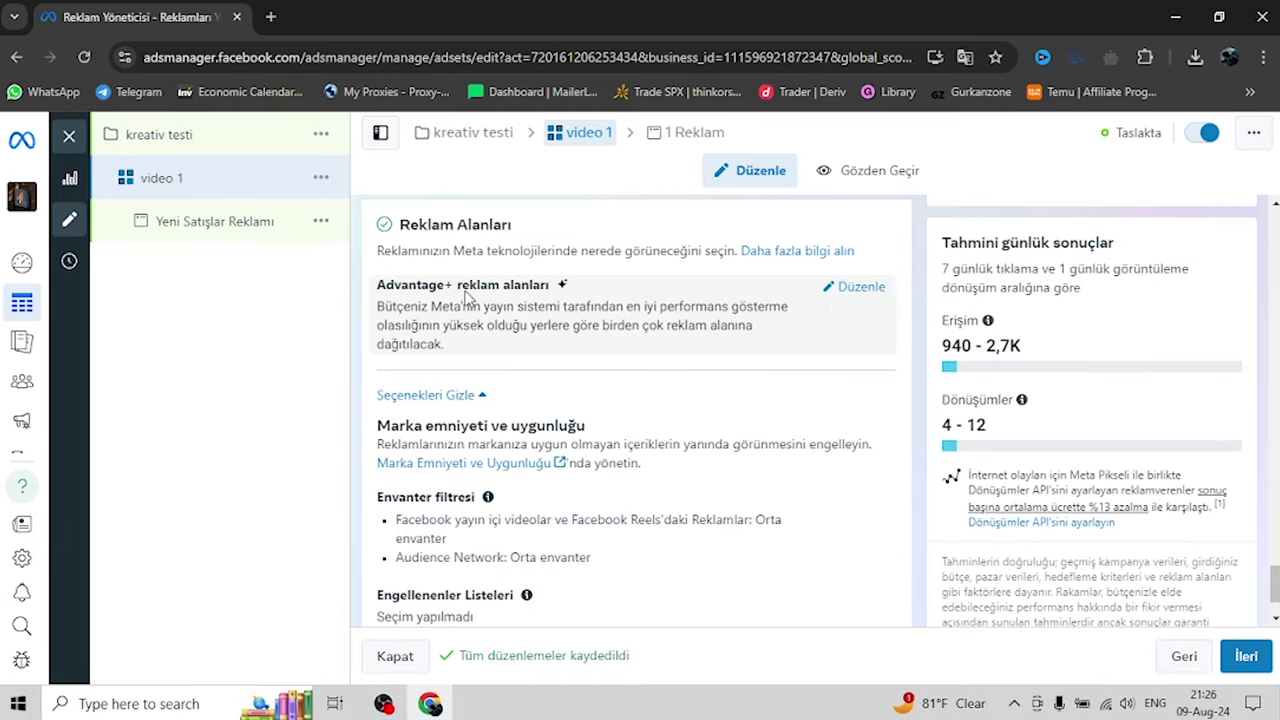
drag(380, 290, 462, 290)
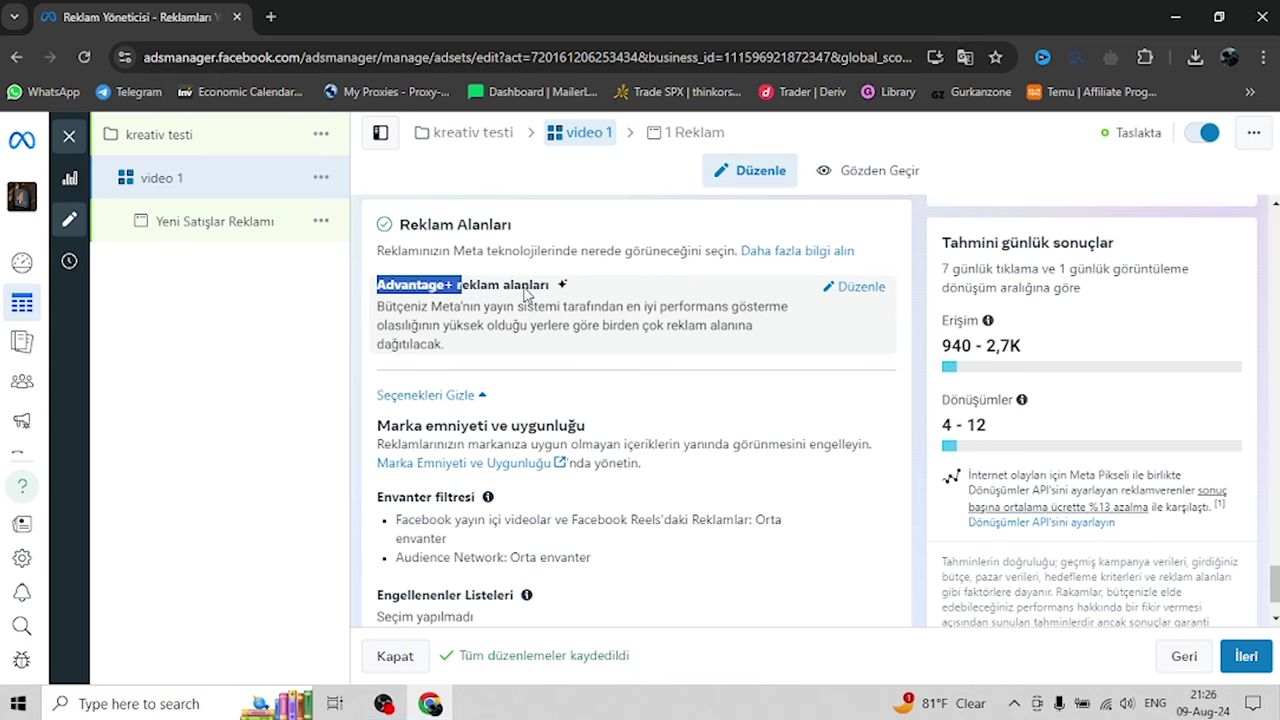
click(858, 289)
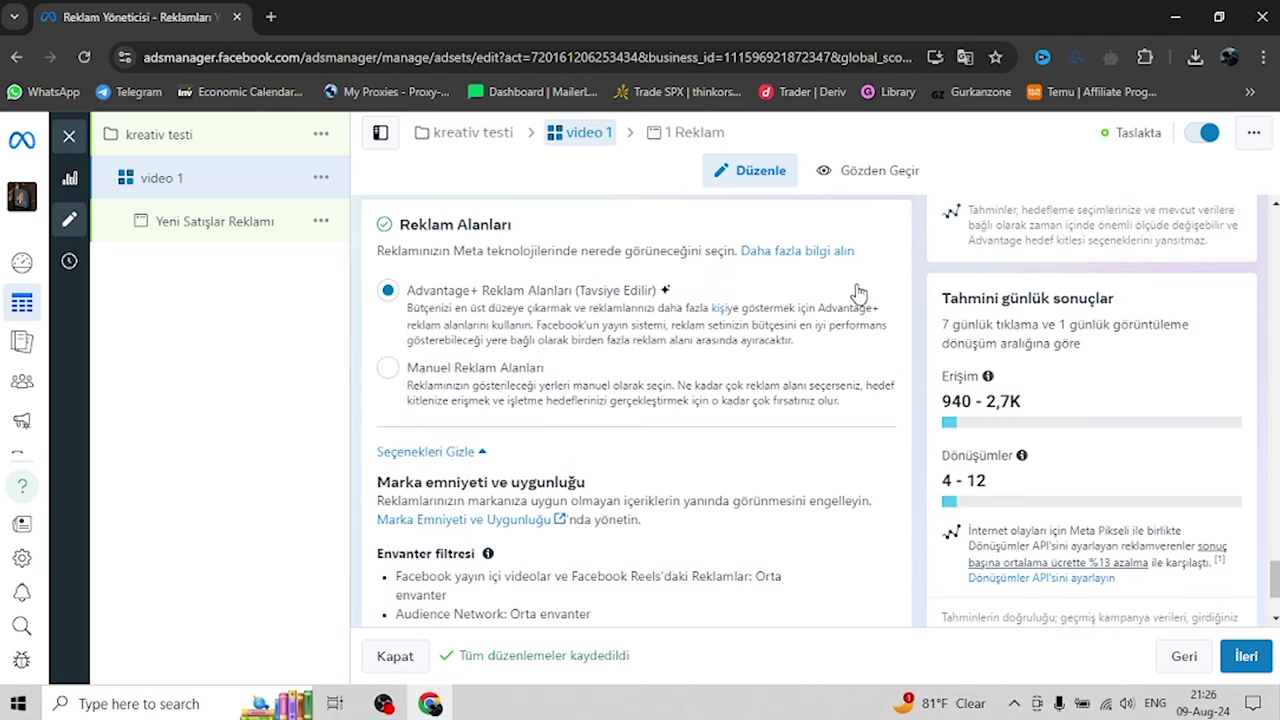
click(386, 370)
scroll(675, 420, down, 1)
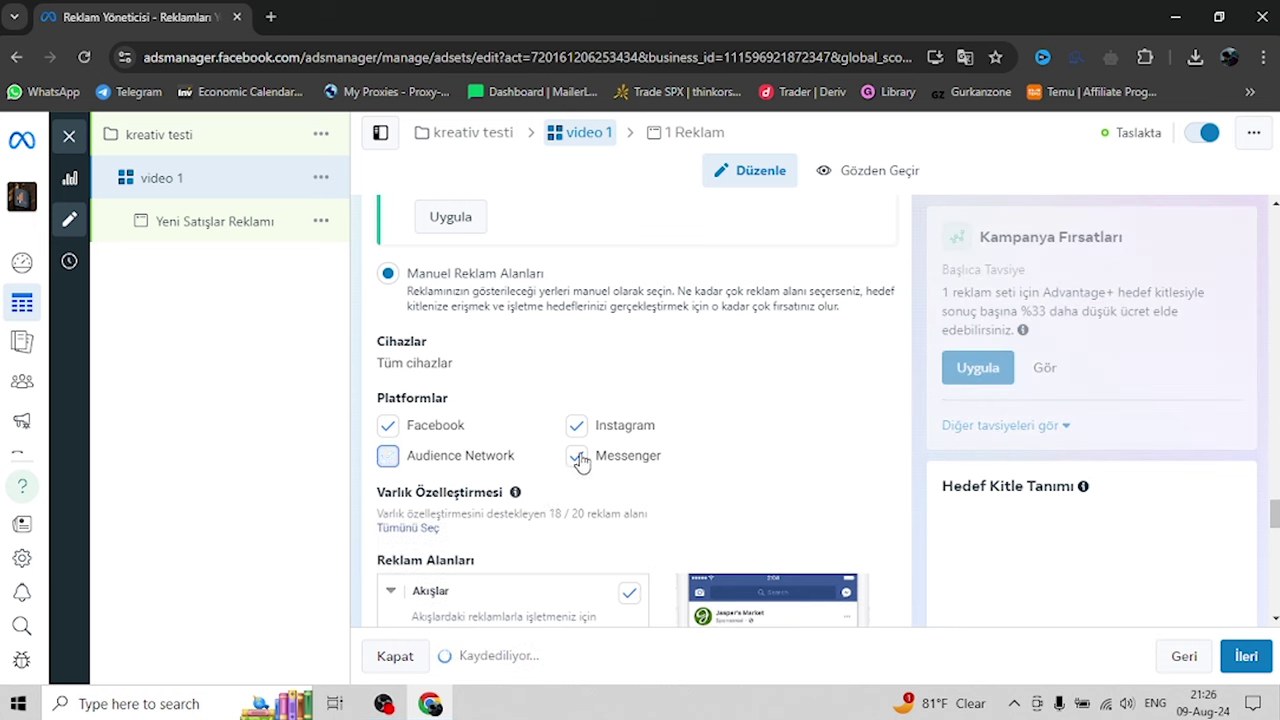
click(578, 457)
Exclude the Facebook Marketplace and Facebook Sağ Sütun placements from the ad set's feed placements (Akışlar)
scroll(617, 425, down, 2)
scroll(617, 425, down, 1)
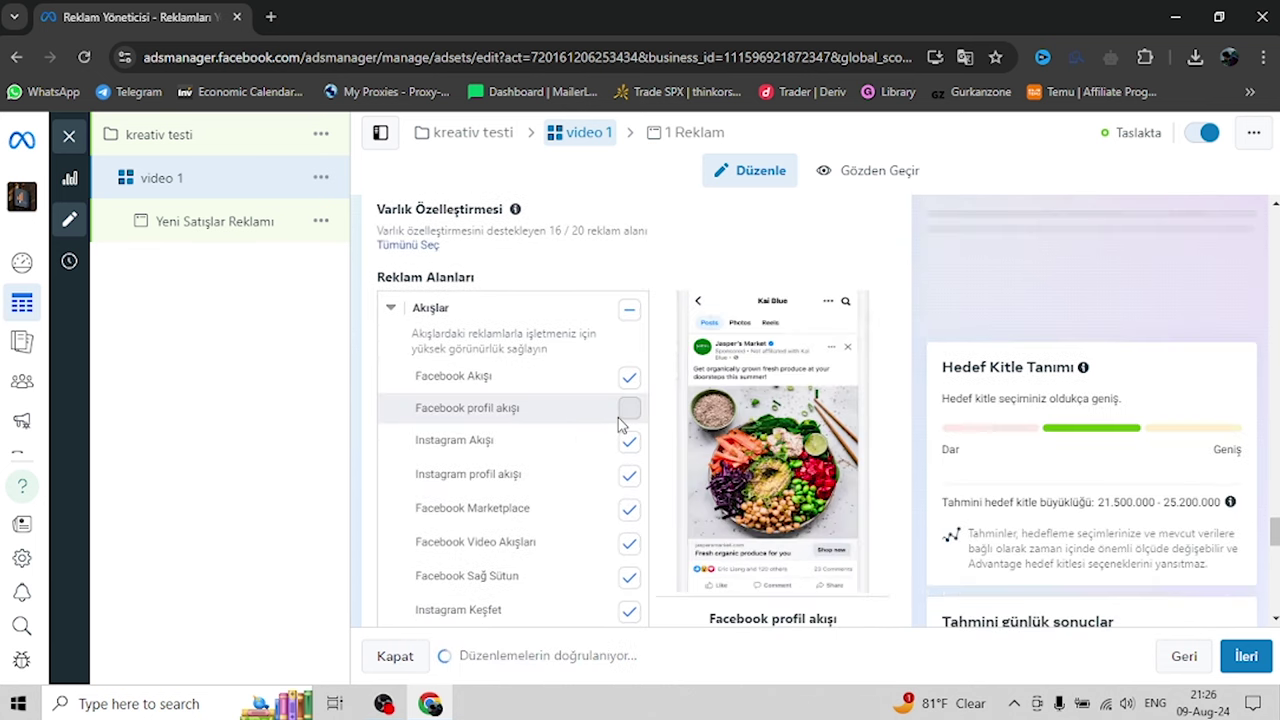
scroll(556, 445, down, 1)
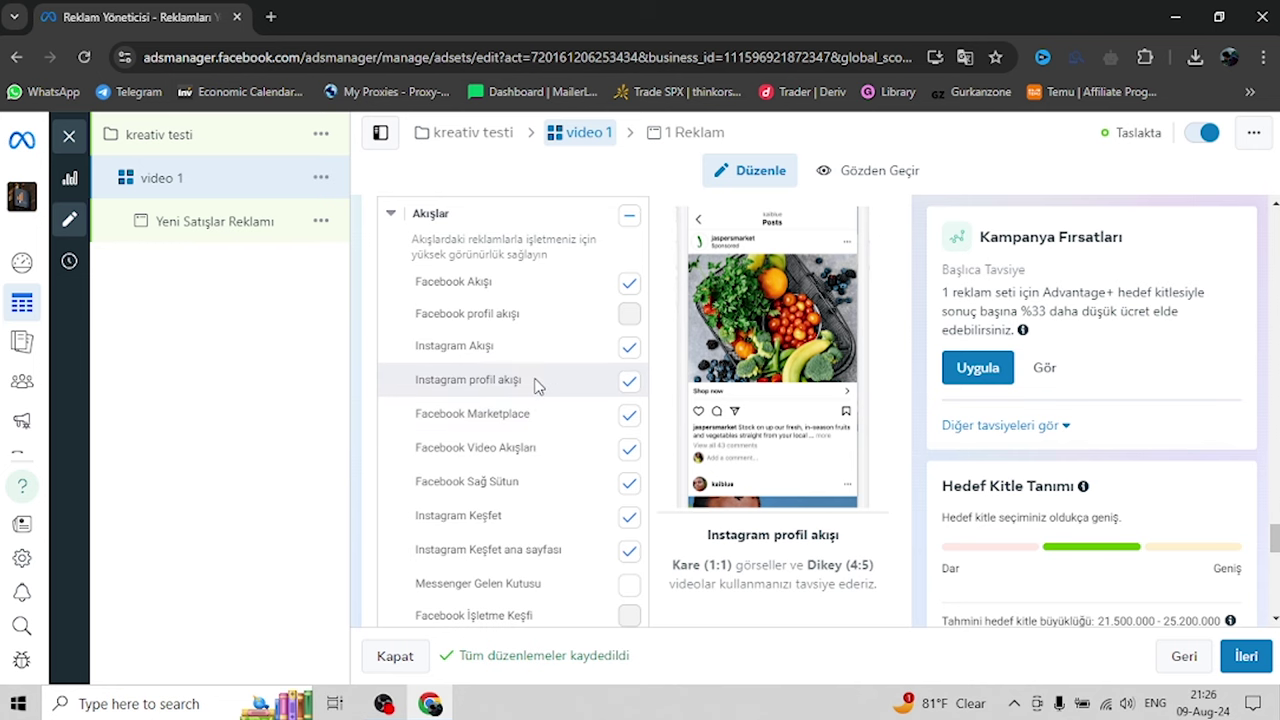
click(629, 418)
scroll(526, 434, down, 1)
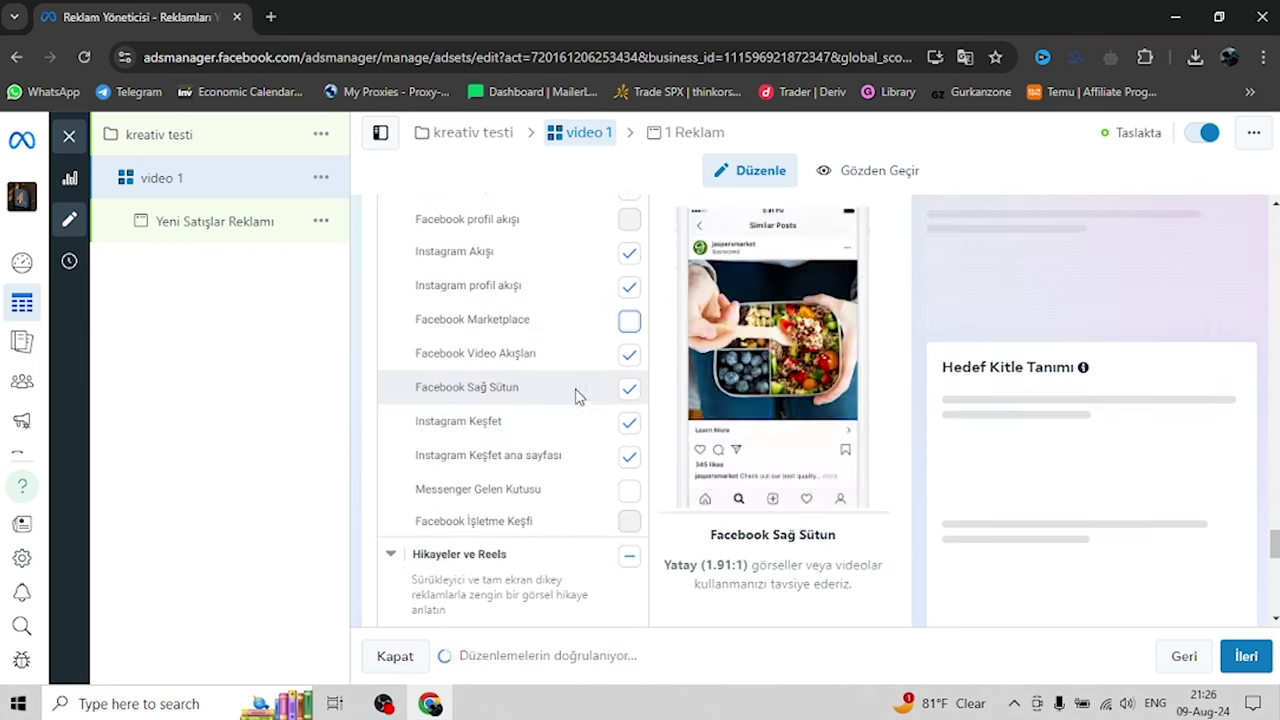
click(629, 389)
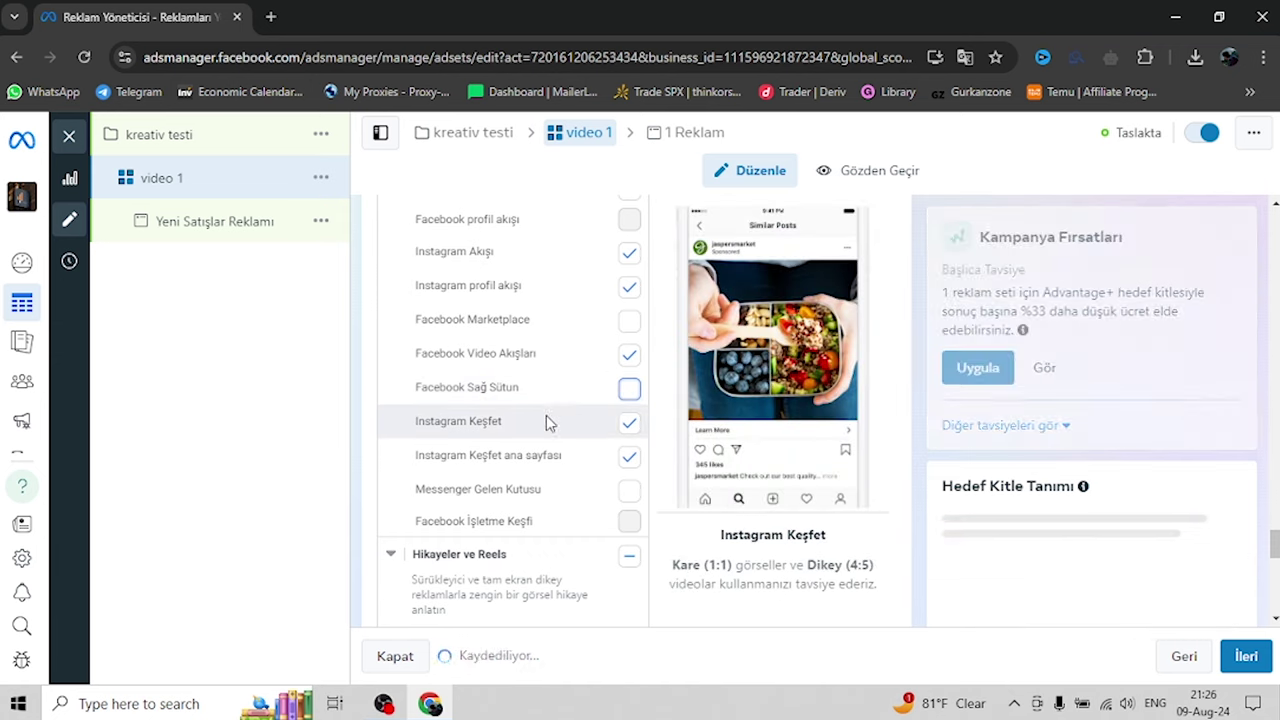
Exclude the placements Facebook Yayın İçi Videolar and Facebook Reels'daki Reklamlar, plus the Facebook and Instagram search results placements
scroll(562, 432, down, 5)
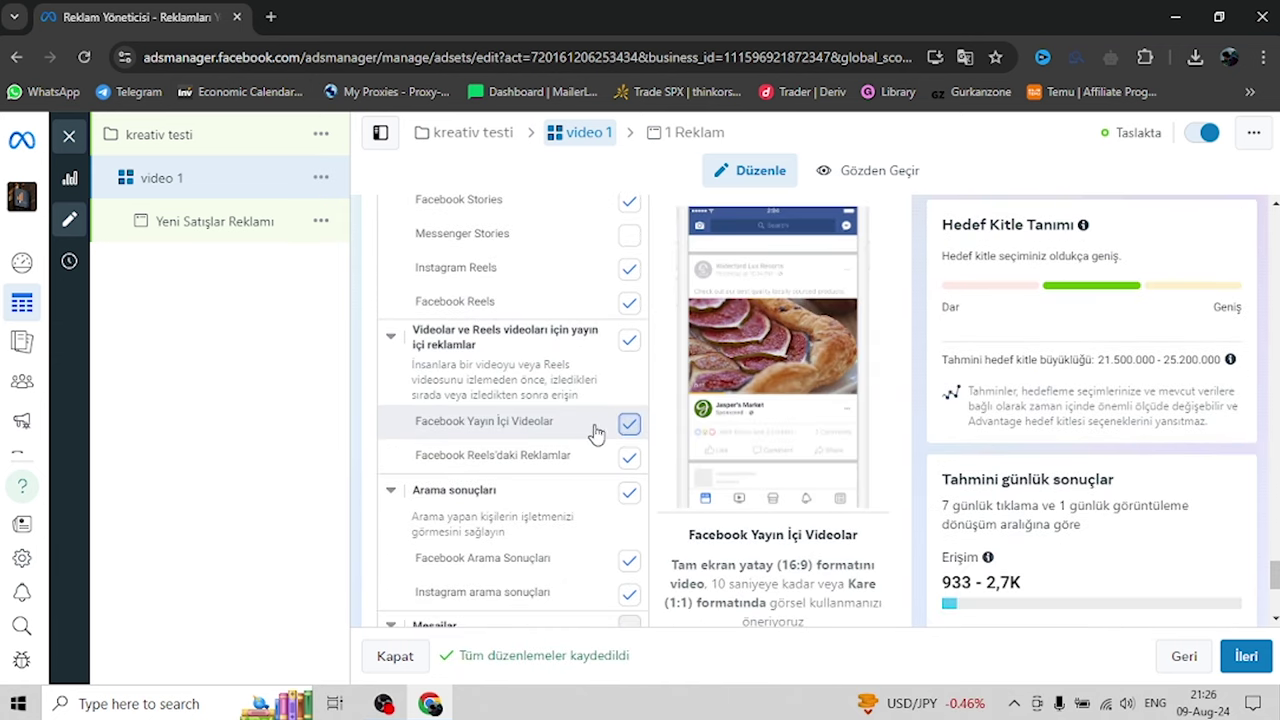
click(595, 432)
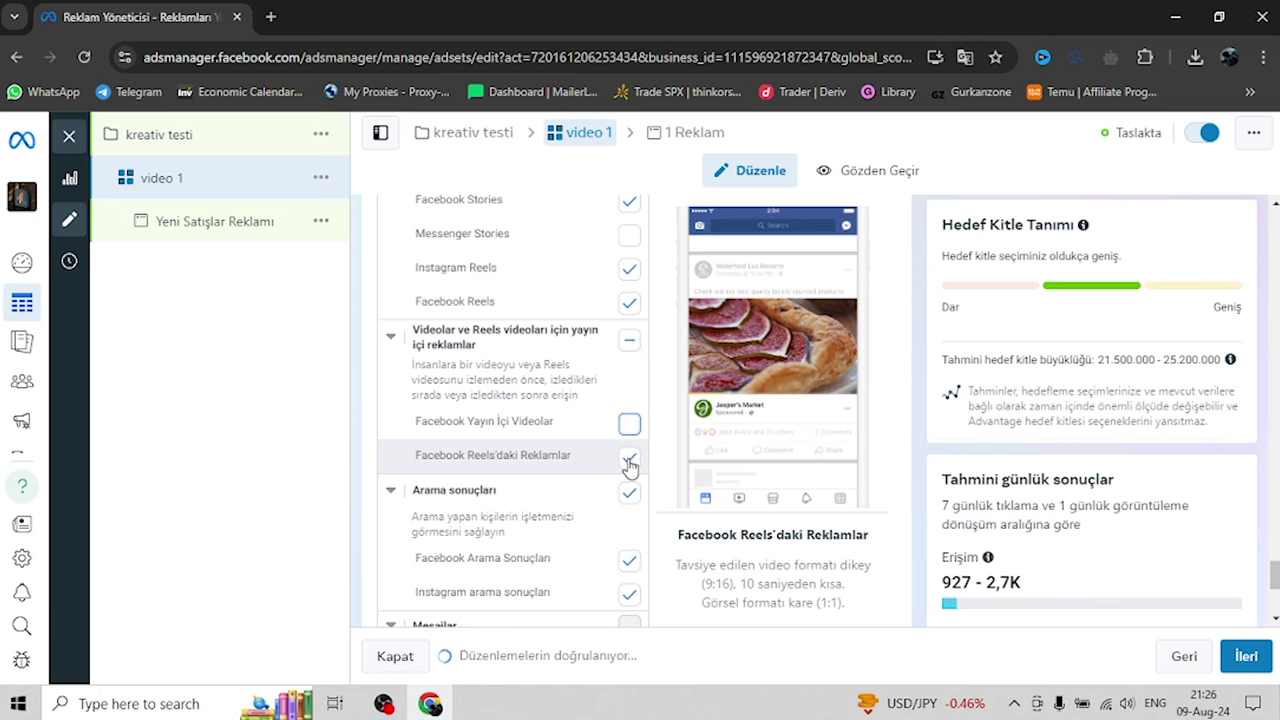
click(630, 462)
scroll(637, 475, down, 1)
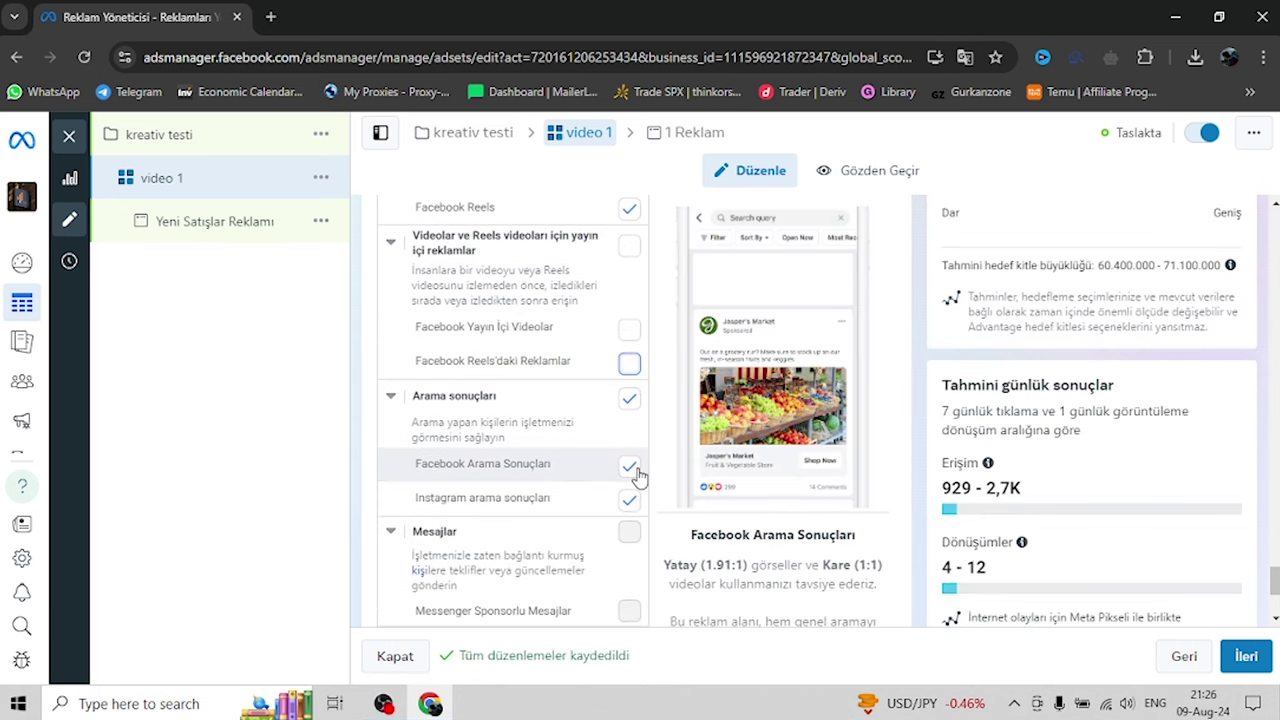
click(635, 470)
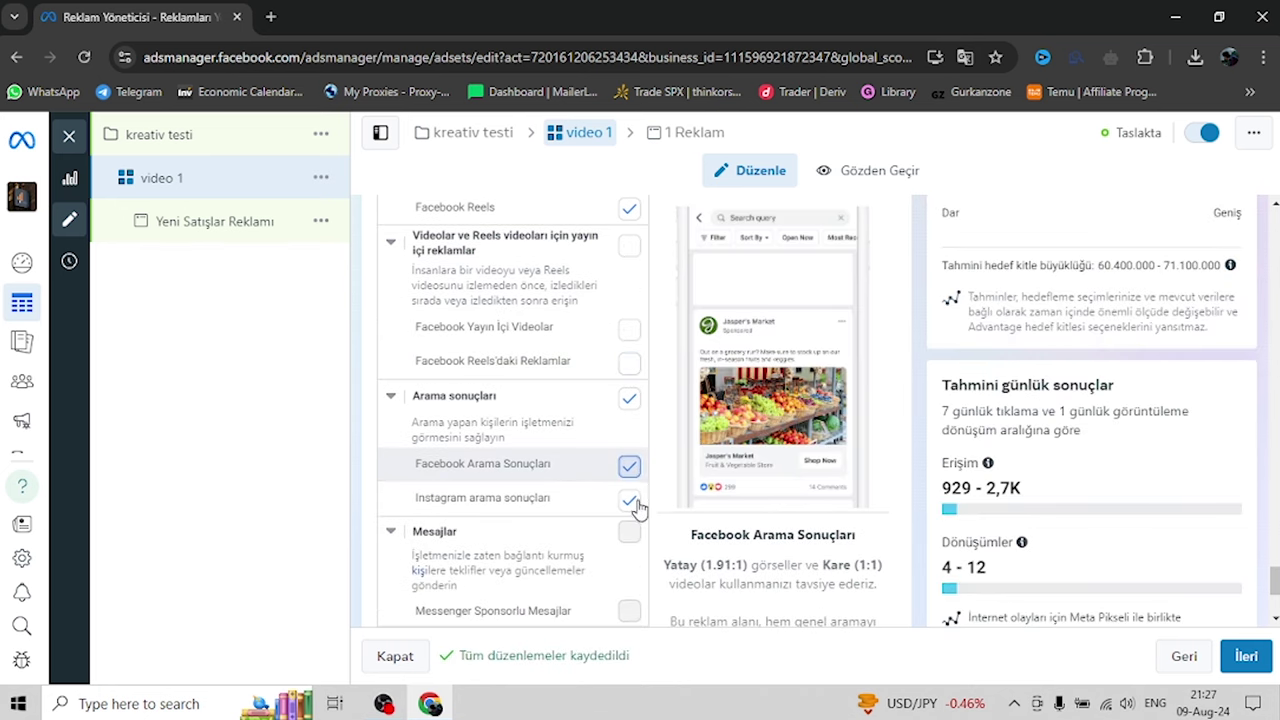
click(630, 501)
scroll(532, 480, down, 2)
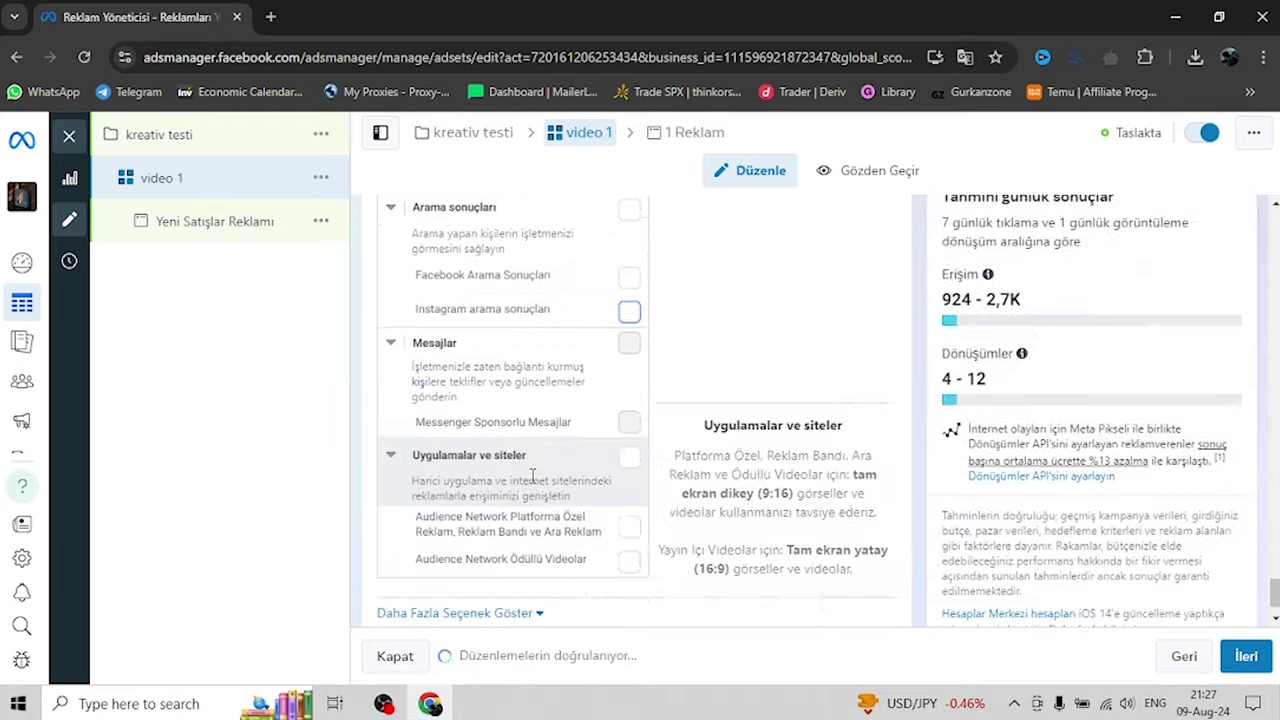
Proceed to the ad level and rename the ad as video 1
click(1244, 657)
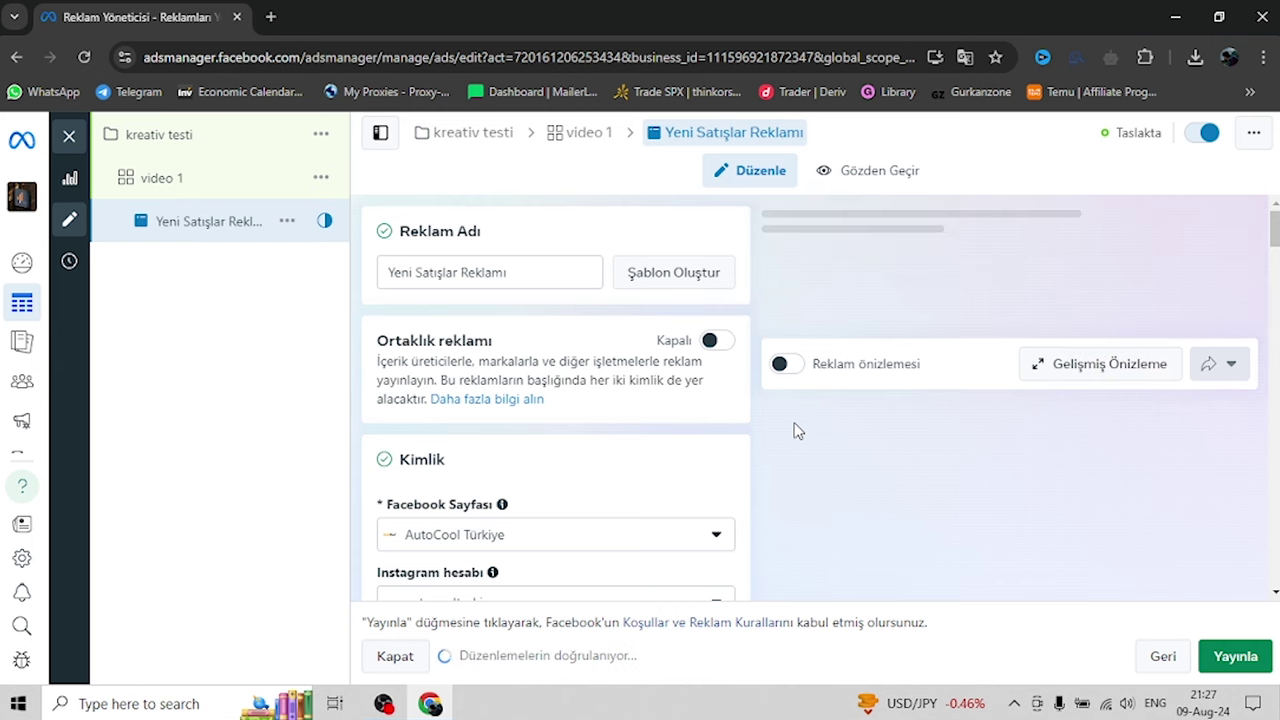
triple_click(440, 271)
text(video 1)
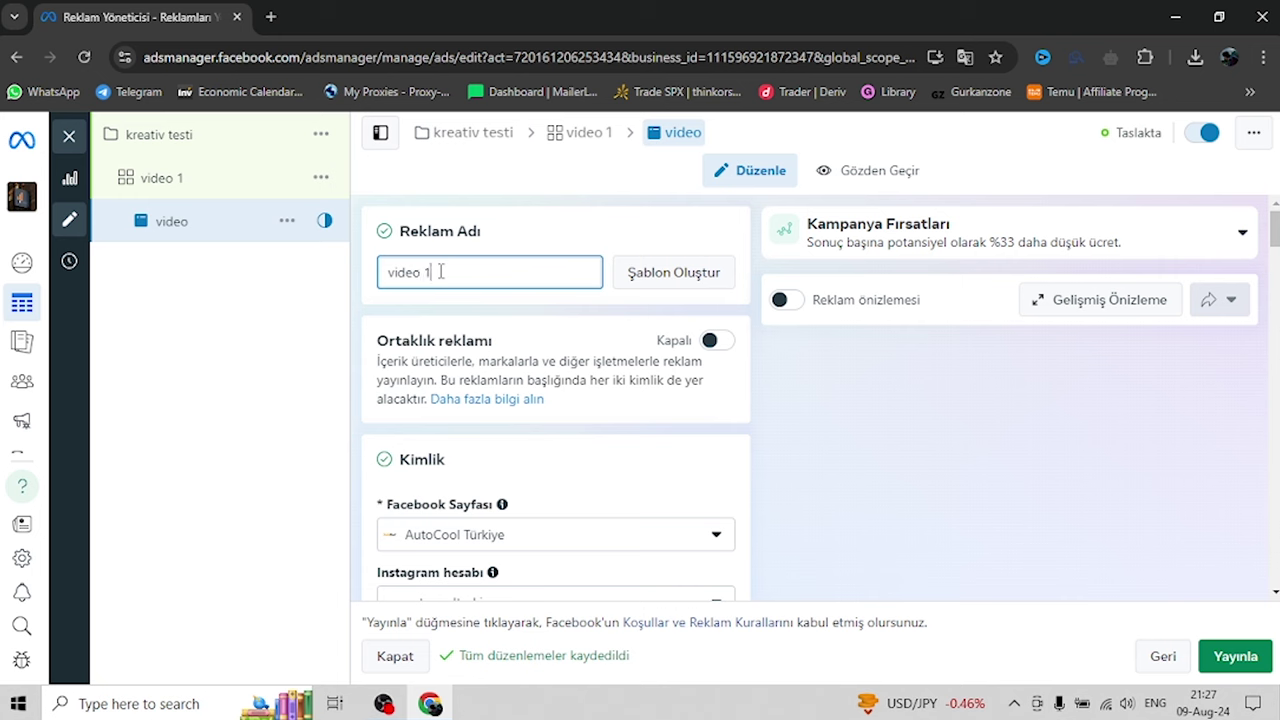
Review the ad's identity settings, including the selectable Facebook pages and the Instagram account
scroll(470, 320, down, 2)
scroll(490, 300, up, 2)
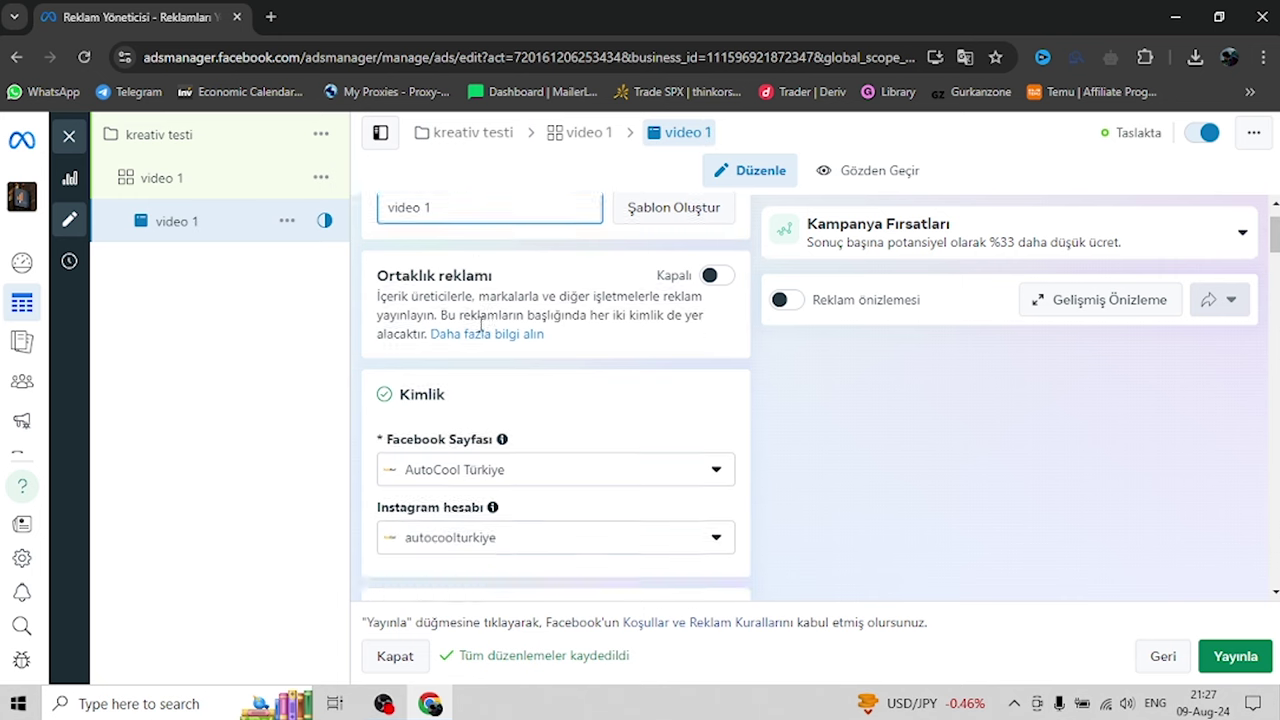
scroll(512, 254, down, 2)
click(472, 350)
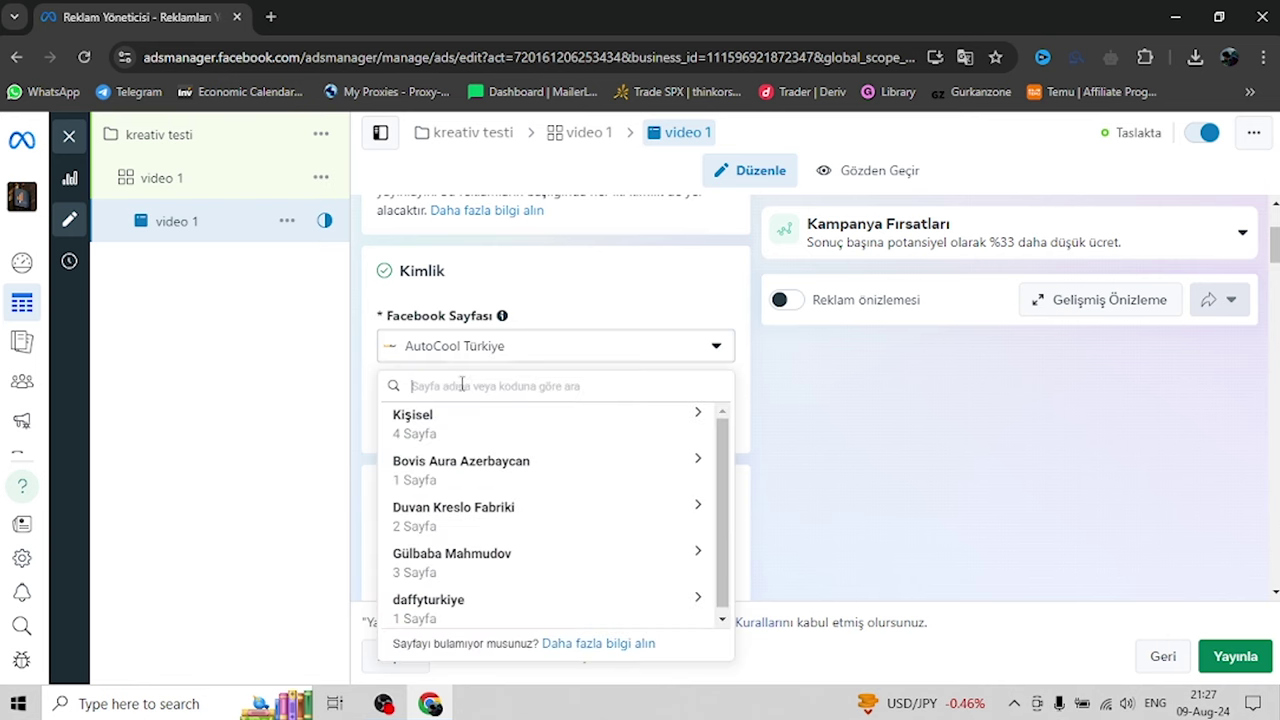
mouse_move(502, 316)
click(447, 289)
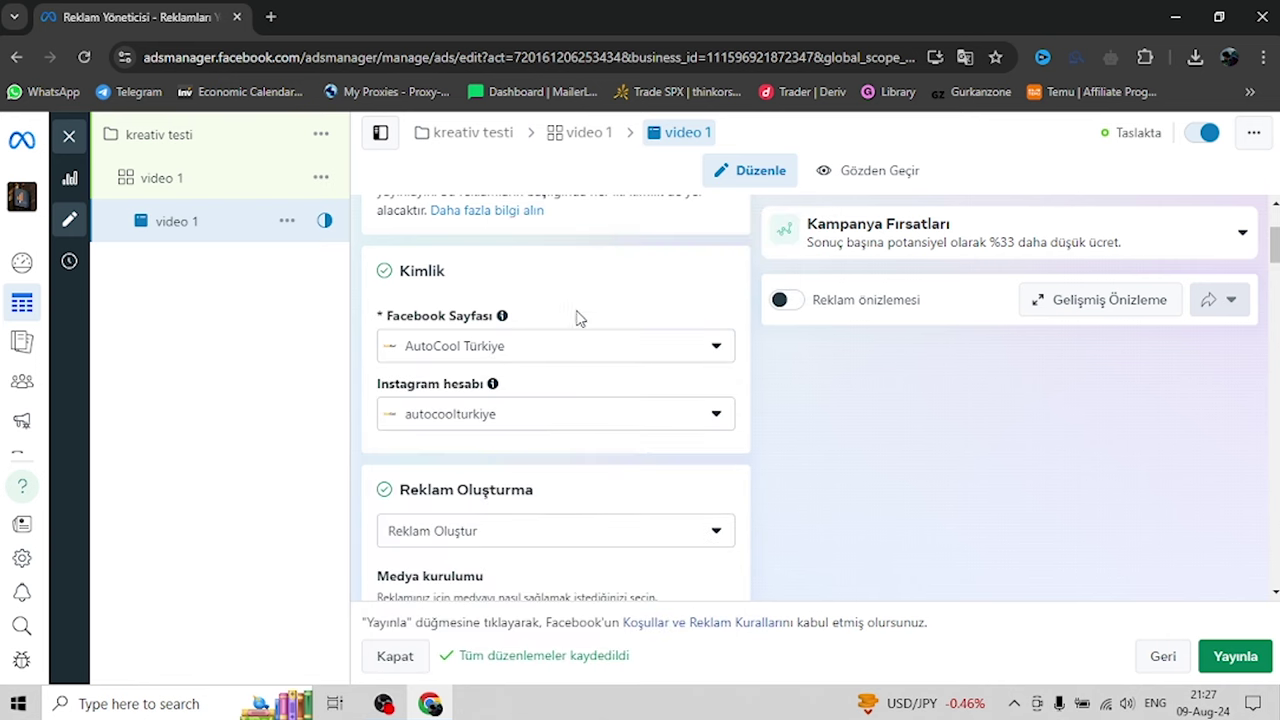
scroll(455, 295, down, 1)
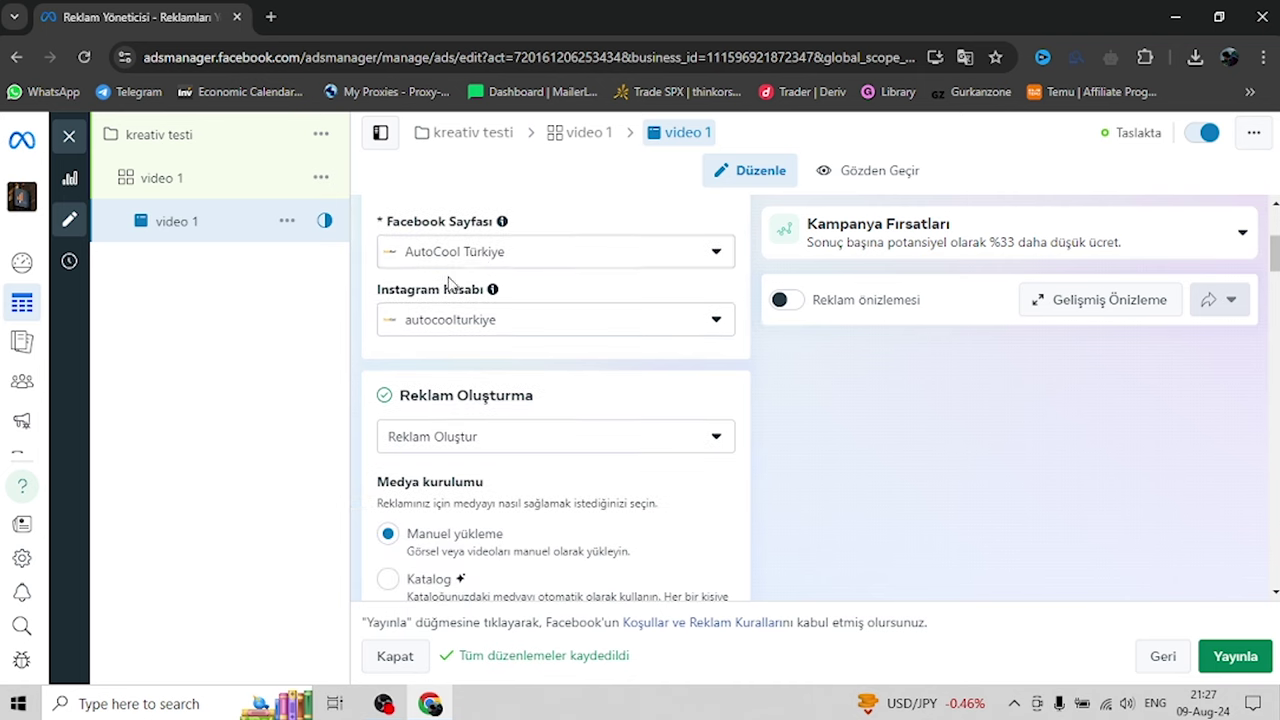
scroll(500, 388, down, 1)
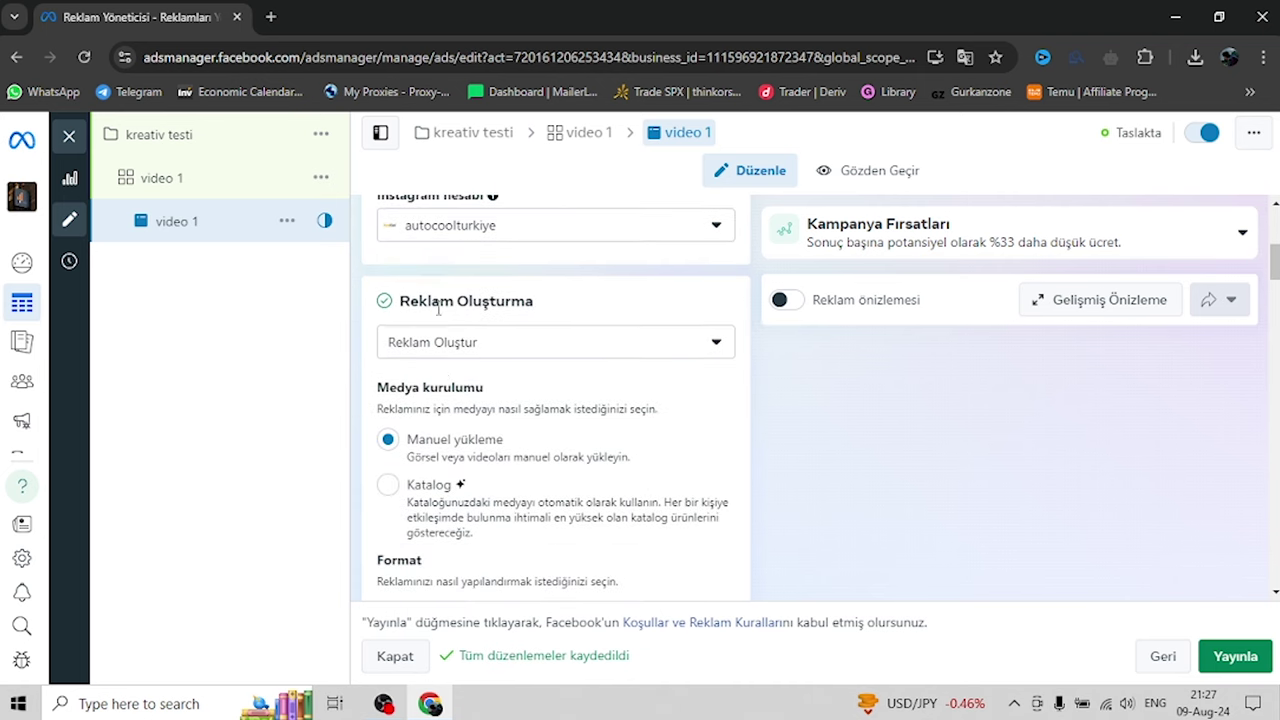
Examine the ad creation choices (Reklam Oluşturma), the media setup and the ad format options
click(446, 343)
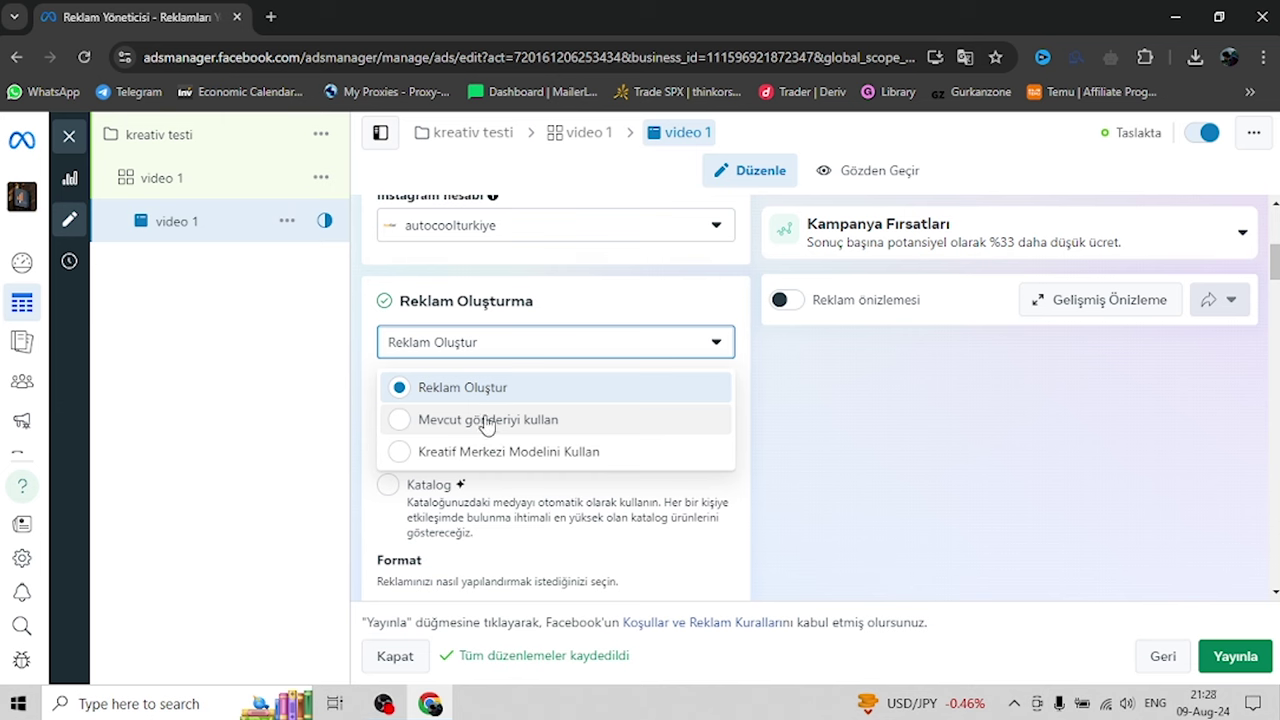
click(530, 350)
scroll(491, 400, down, 1)
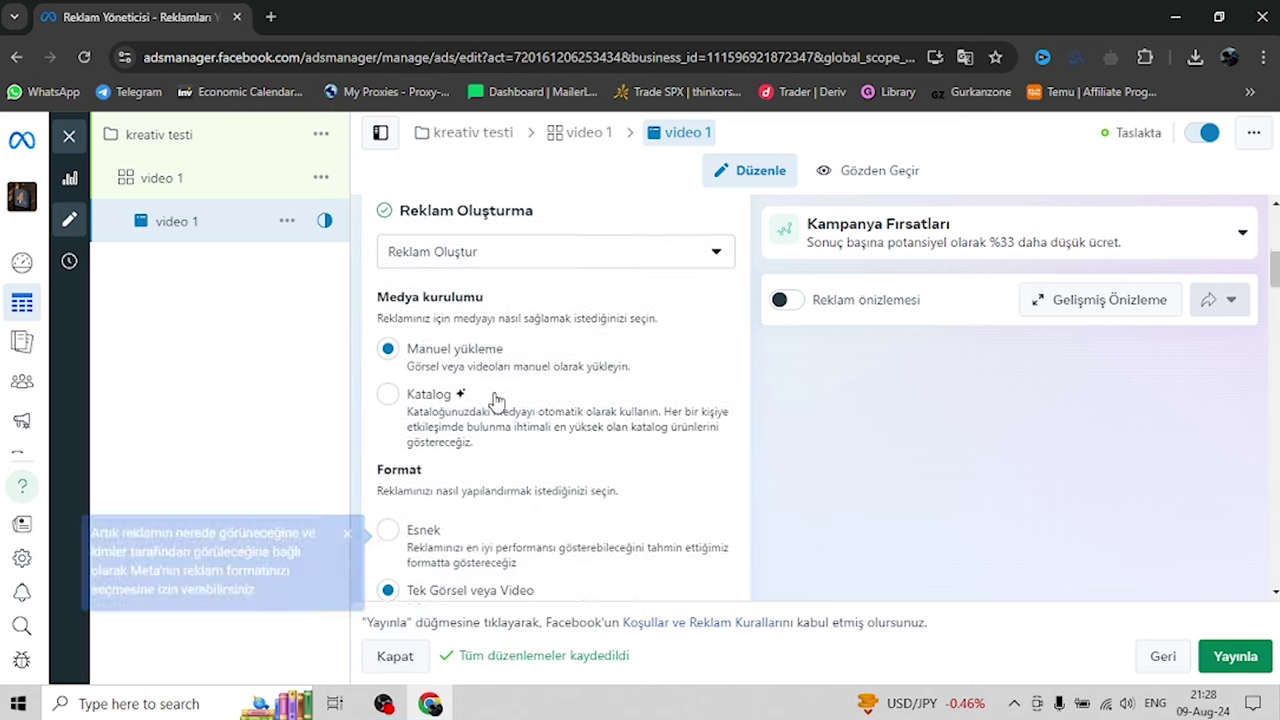
scroll(470, 432, down, 1)
scroll(450, 400, up, 1)
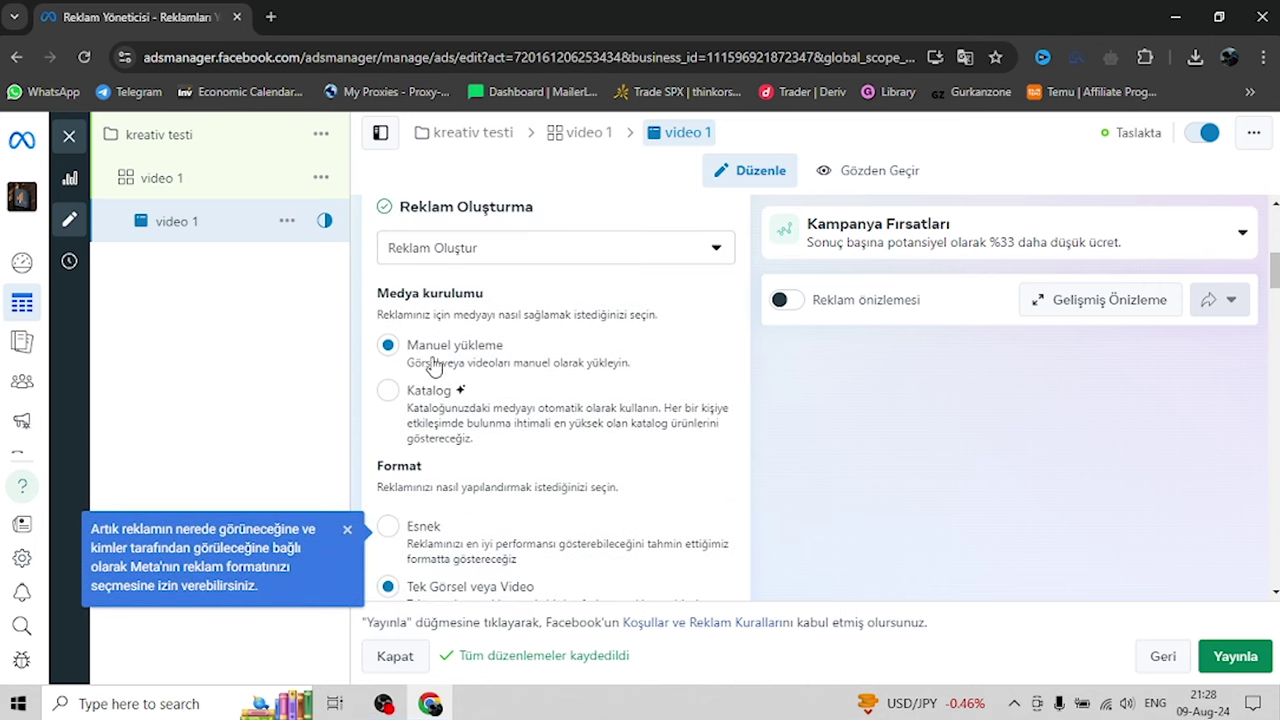
scroll(445, 380, down, 2)
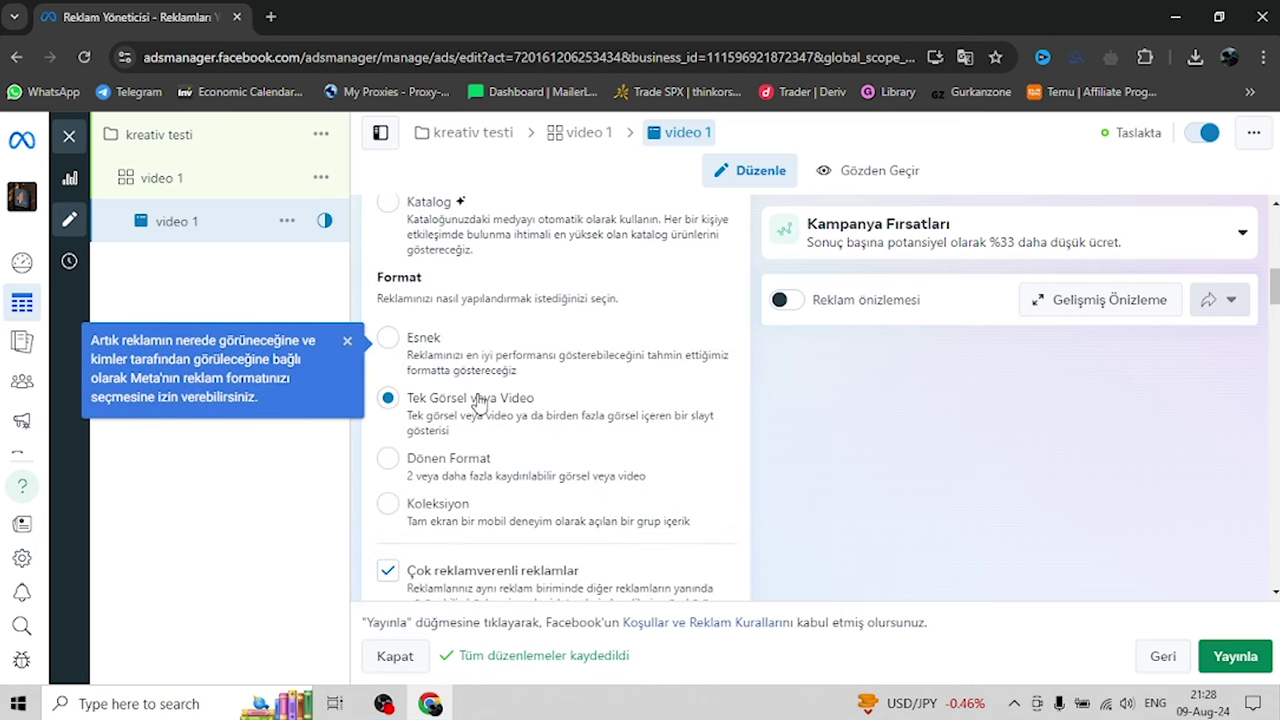
Turn off multi-advertiser ads (Çok reklamverenli reklamlar) for the ad
scroll(500, 408, down, 1)
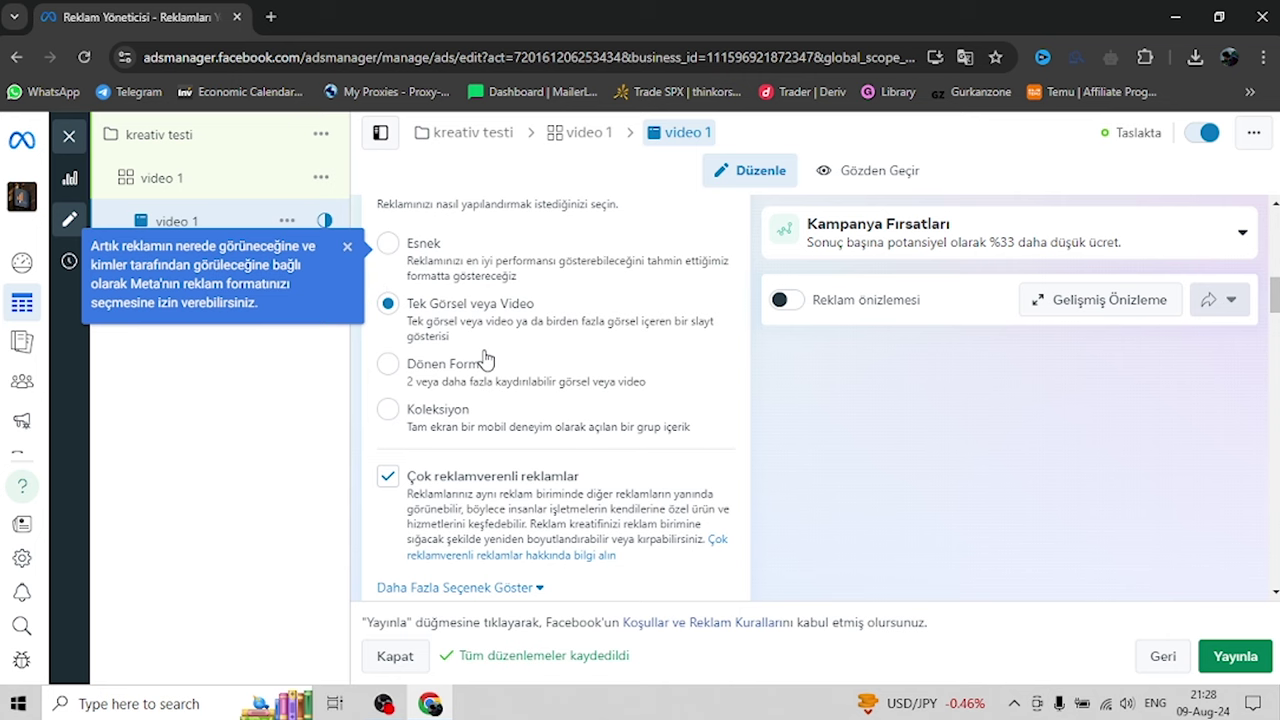
scroll(485, 360, down, 1)
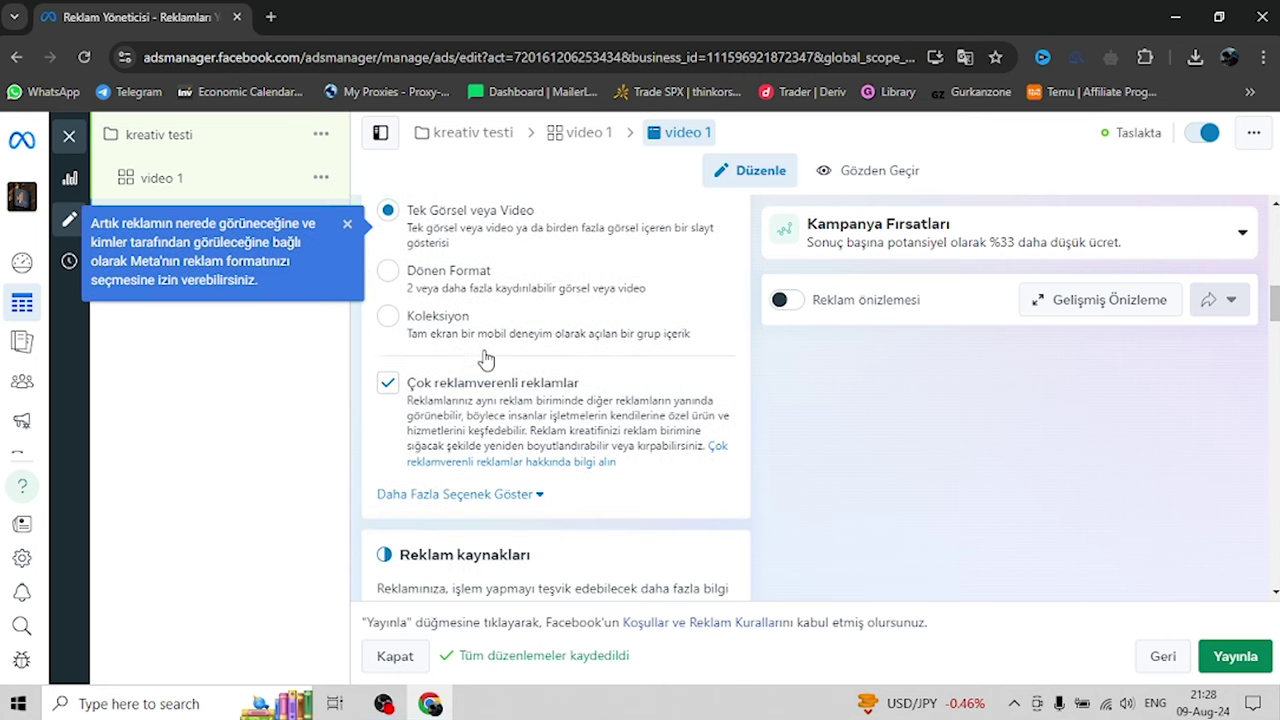
click(400, 385)
scroll(449, 386, up, 2)
scroll(434, 297, down, 5)
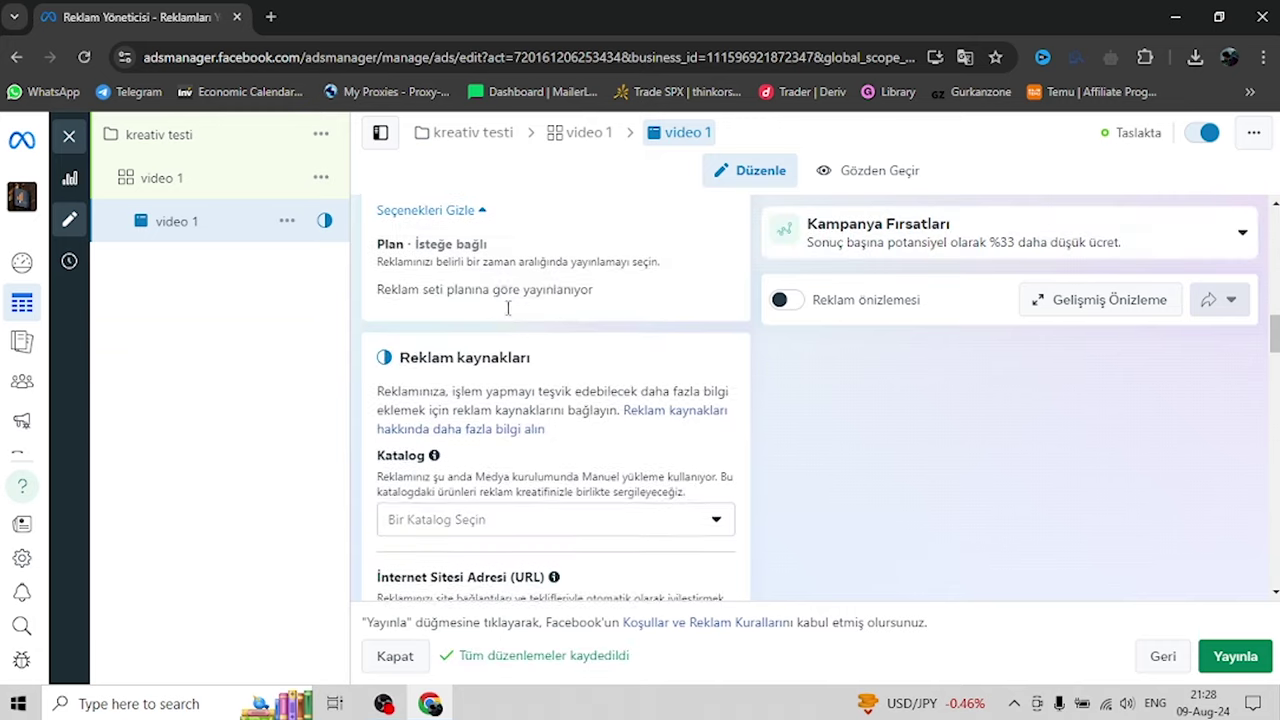
Review the ad sources section (Reklam kaynakları), including the available catalogs and the website URL setting
drag(408, 365, 500, 366)
scroll(500, 368, down, 2)
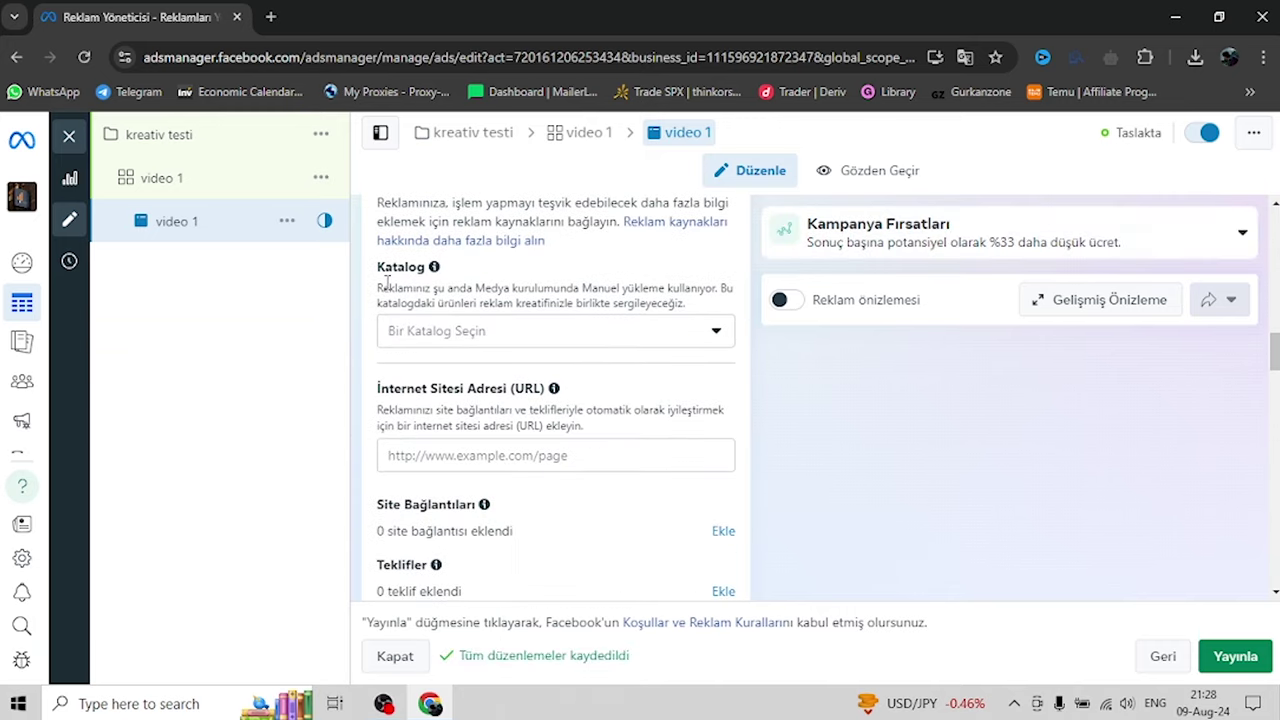
click(442, 340)
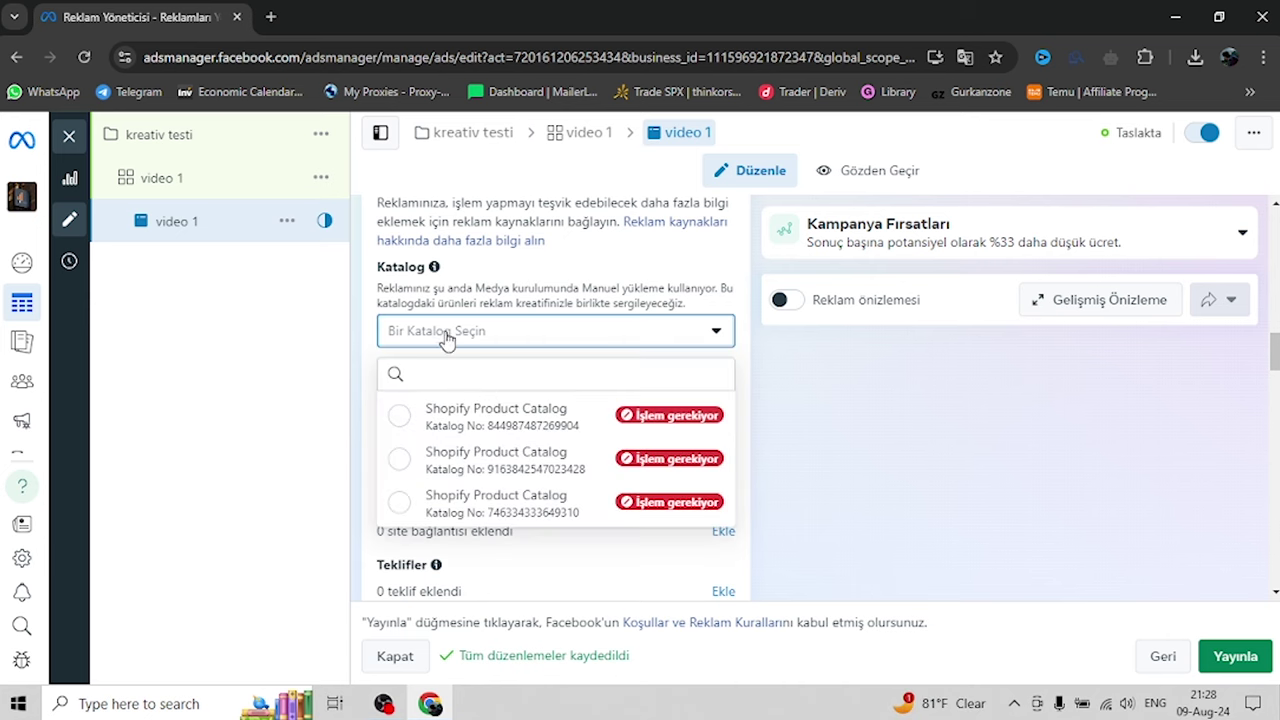
click(455, 334)
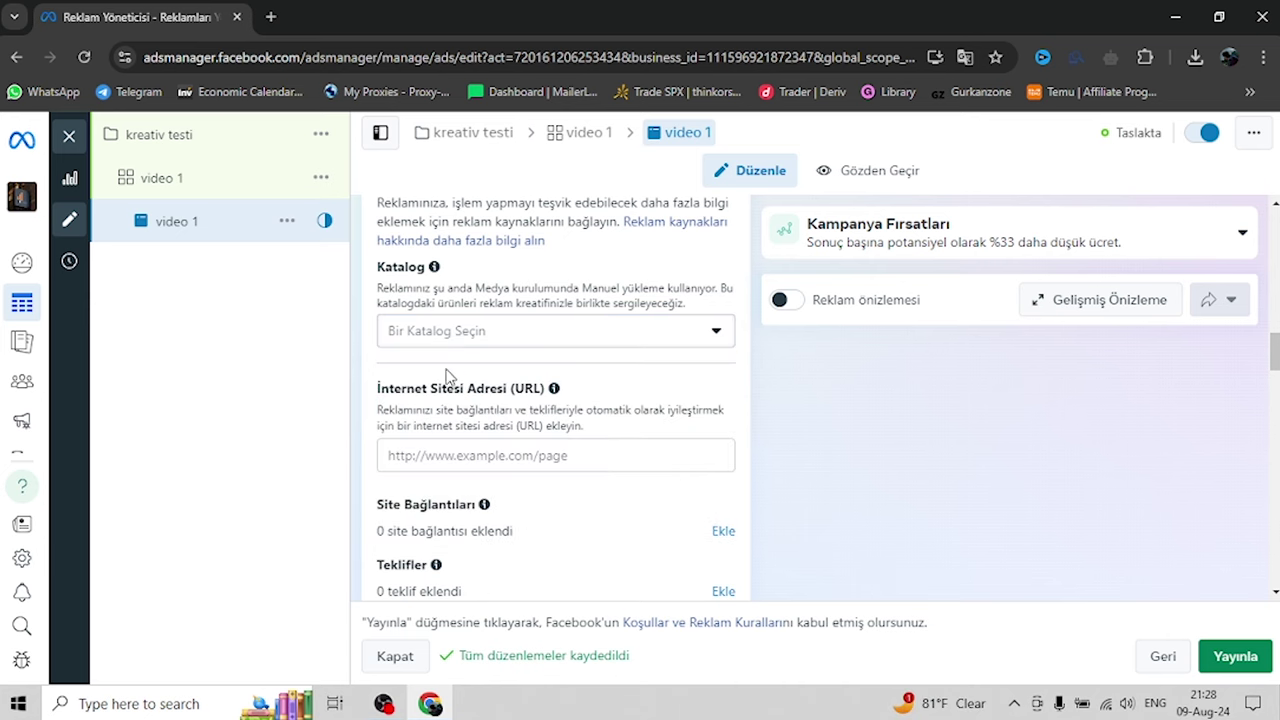
scroll(445, 377, down, 1)
drag(373, 307, 519, 300)
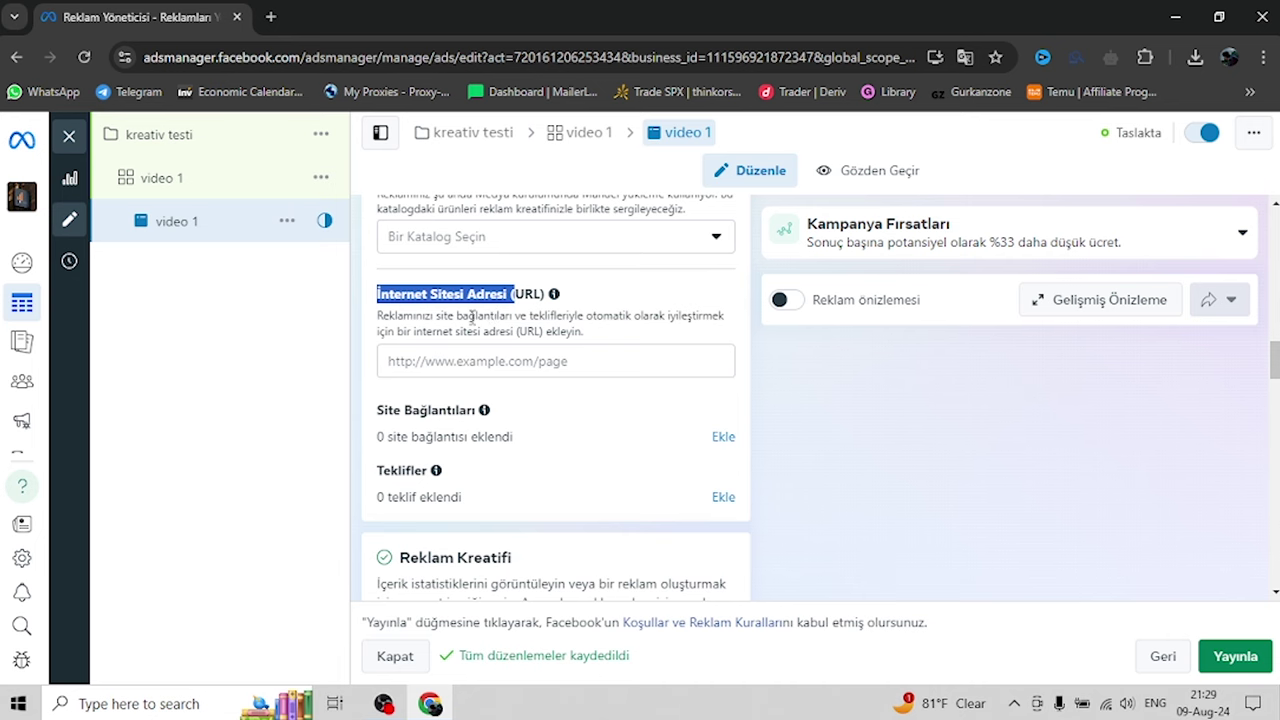
Switch to the Shopify store in a new browser tab, open the chair's product page and copy its web address
click(270, 17)
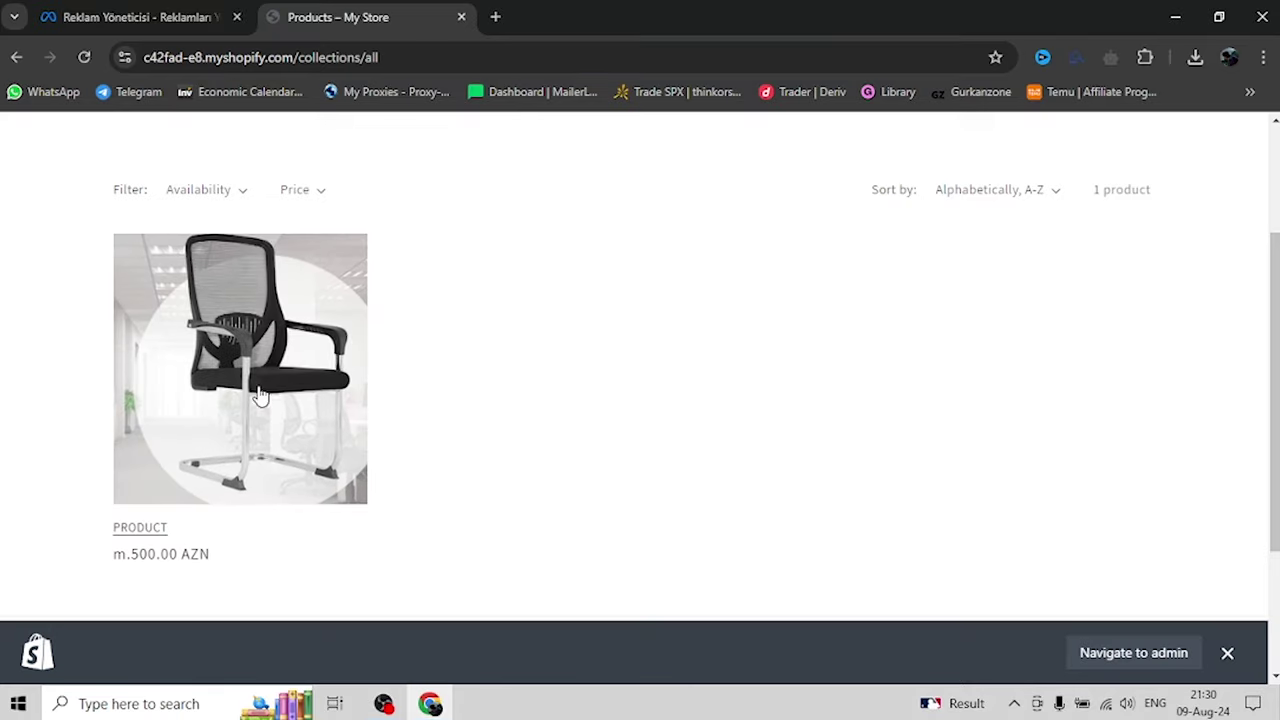
click(265, 367)
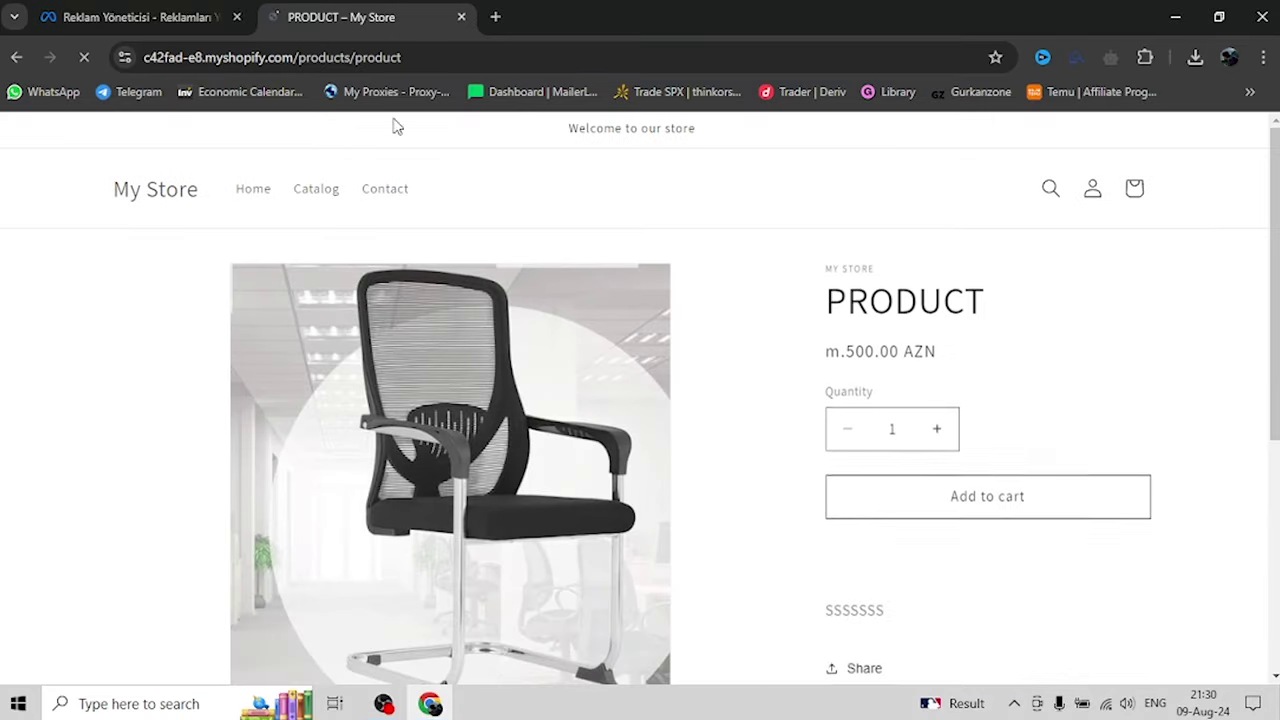
click(448, 65)
key(ctrl+c)
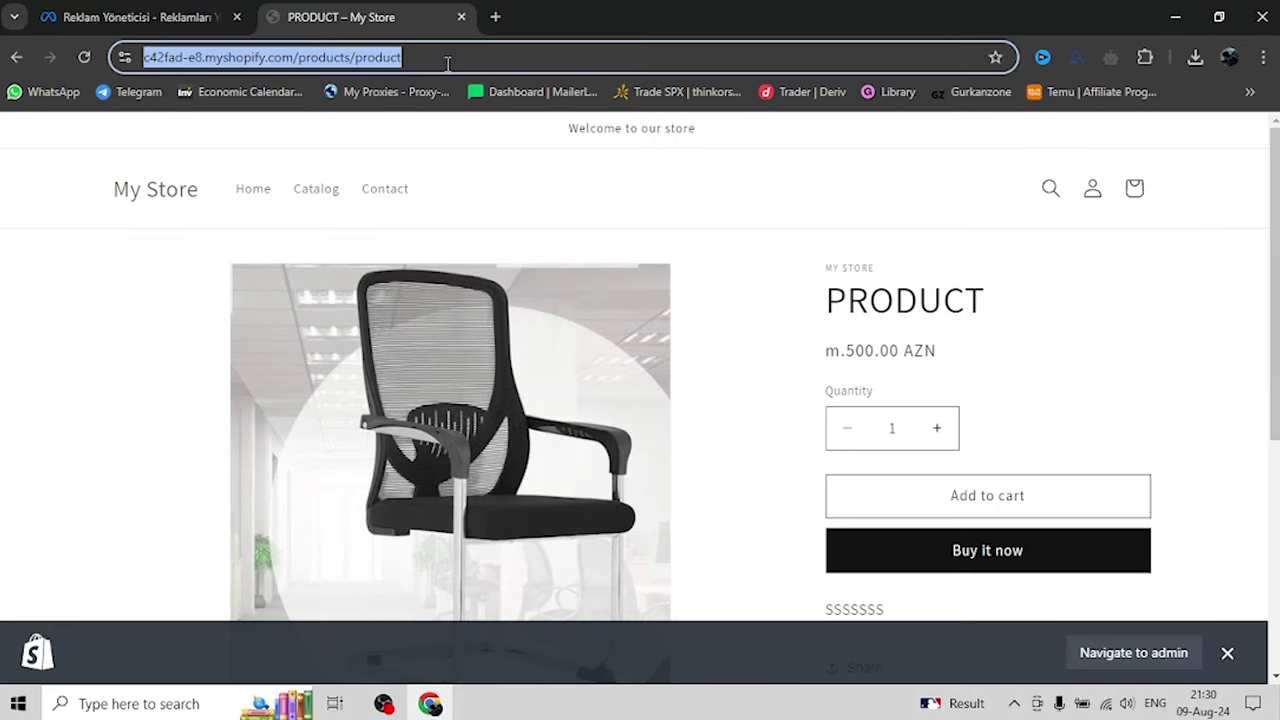
click(162, 16)
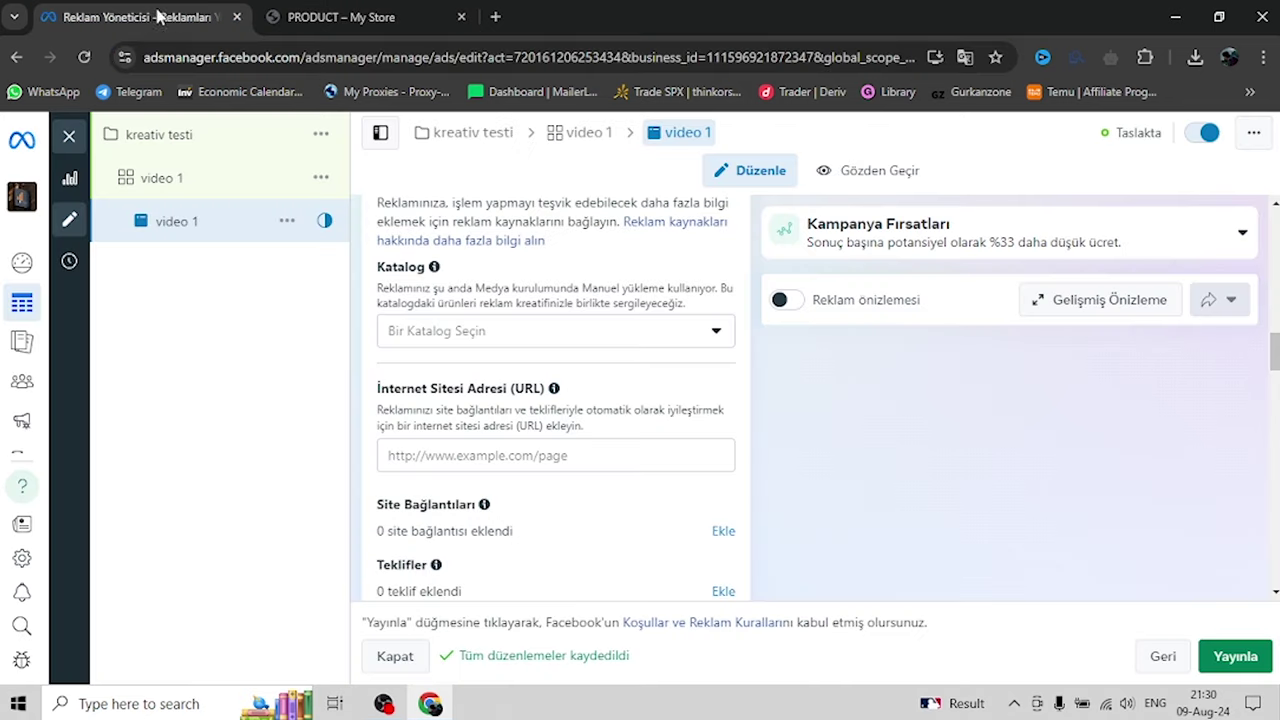
scroll(520, 330, down, 2)
scroll(512, 320, up, 1)
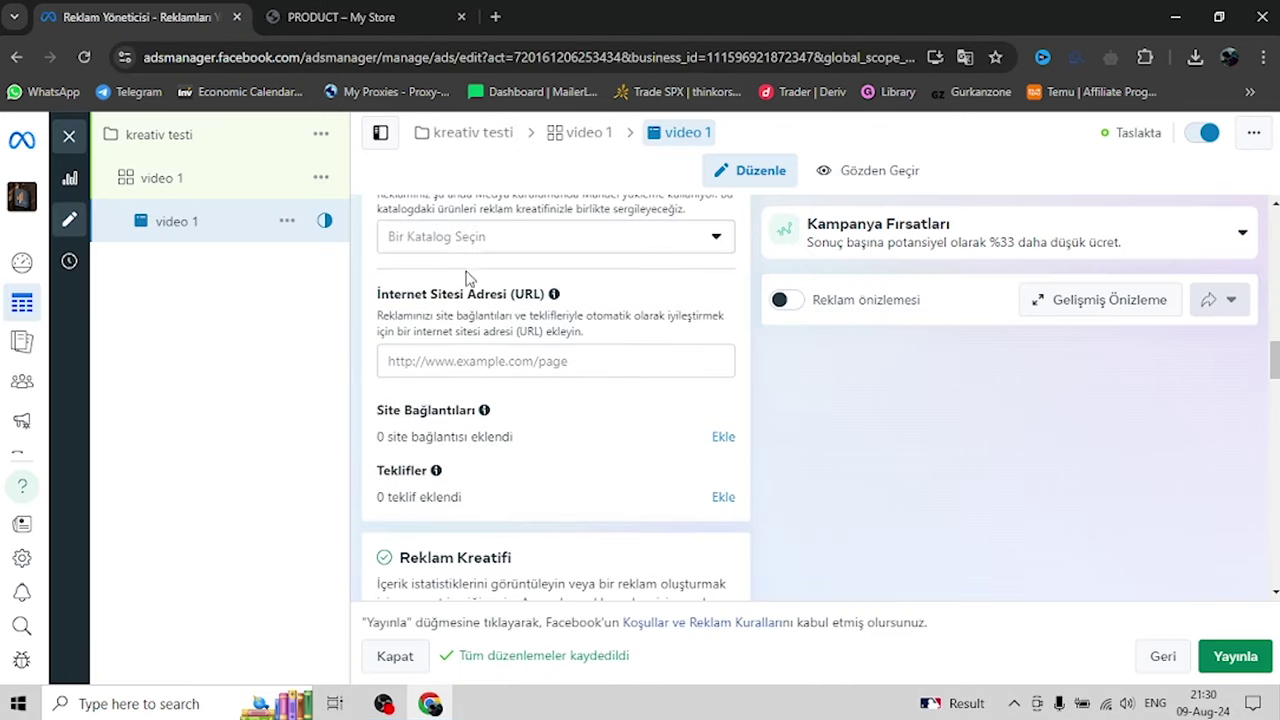
click(477, 362)
key(ctrl+v)
scroll(490, 332, down, 1)
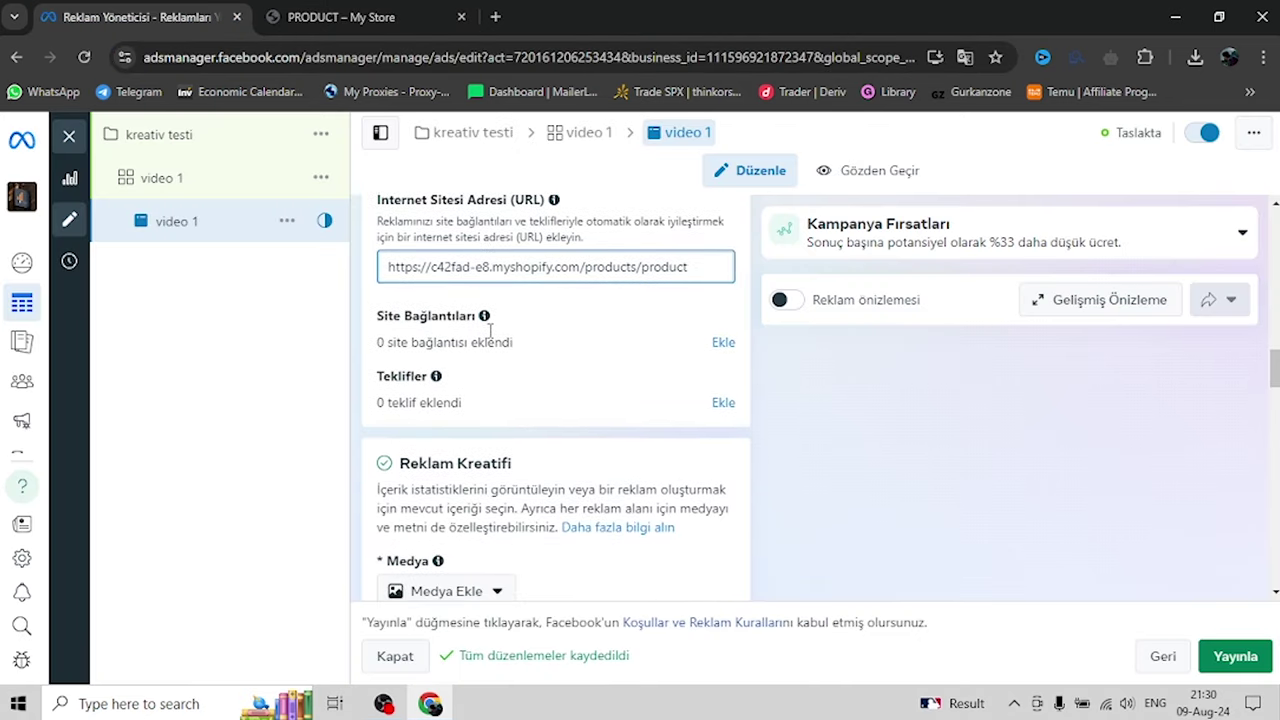
scroll(551, 414, down, 3)
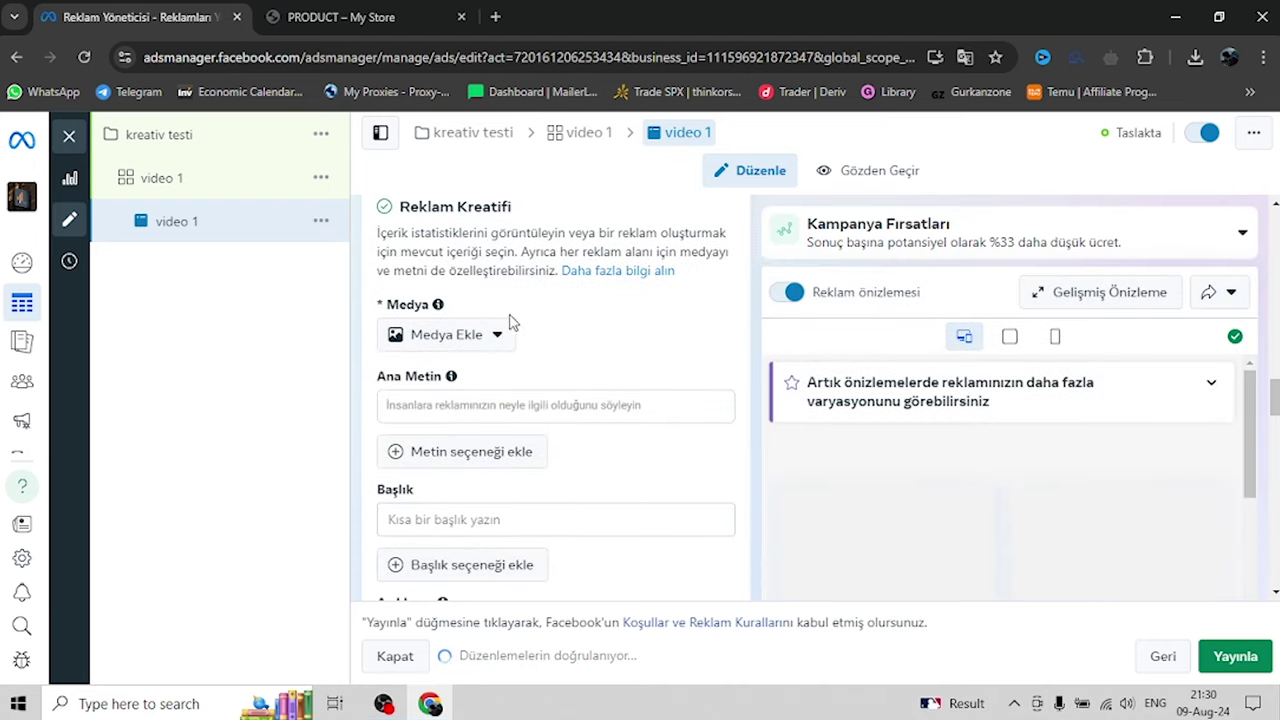
scroll(594, 377, up, 1)
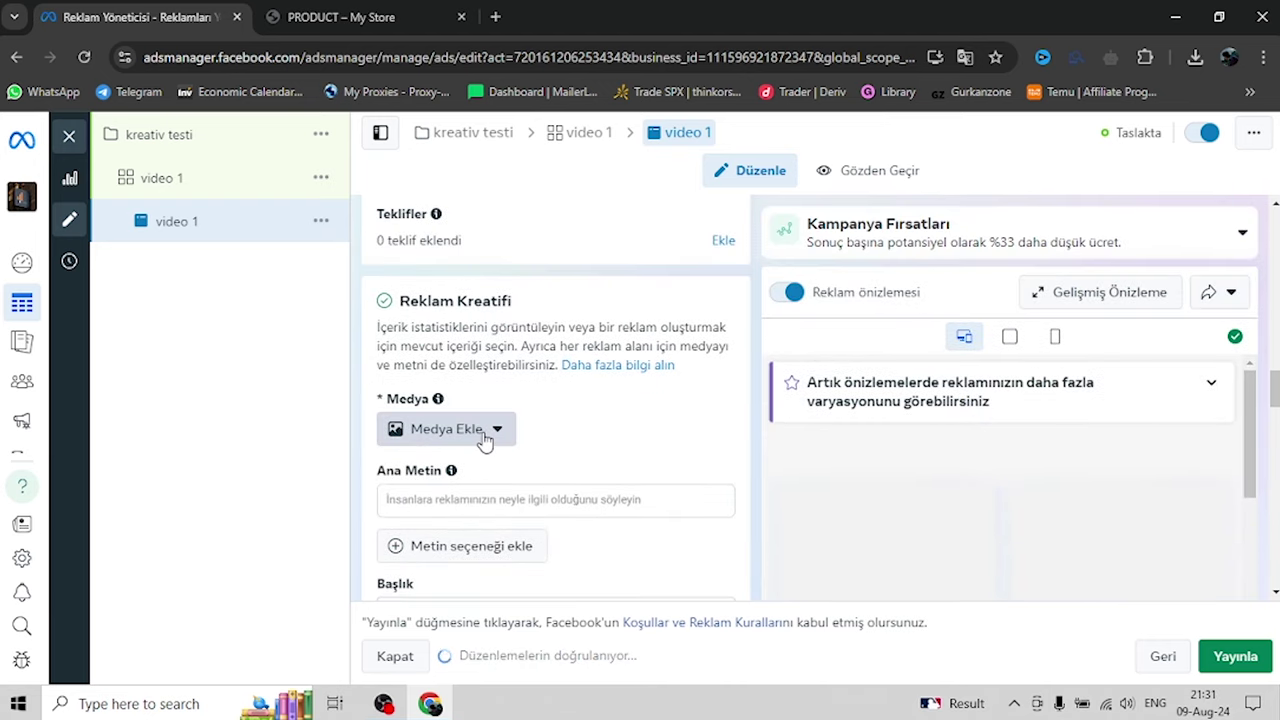
Add a video to the ad's media by uploading the video 1 file from the Desktop folder
click(484, 438)
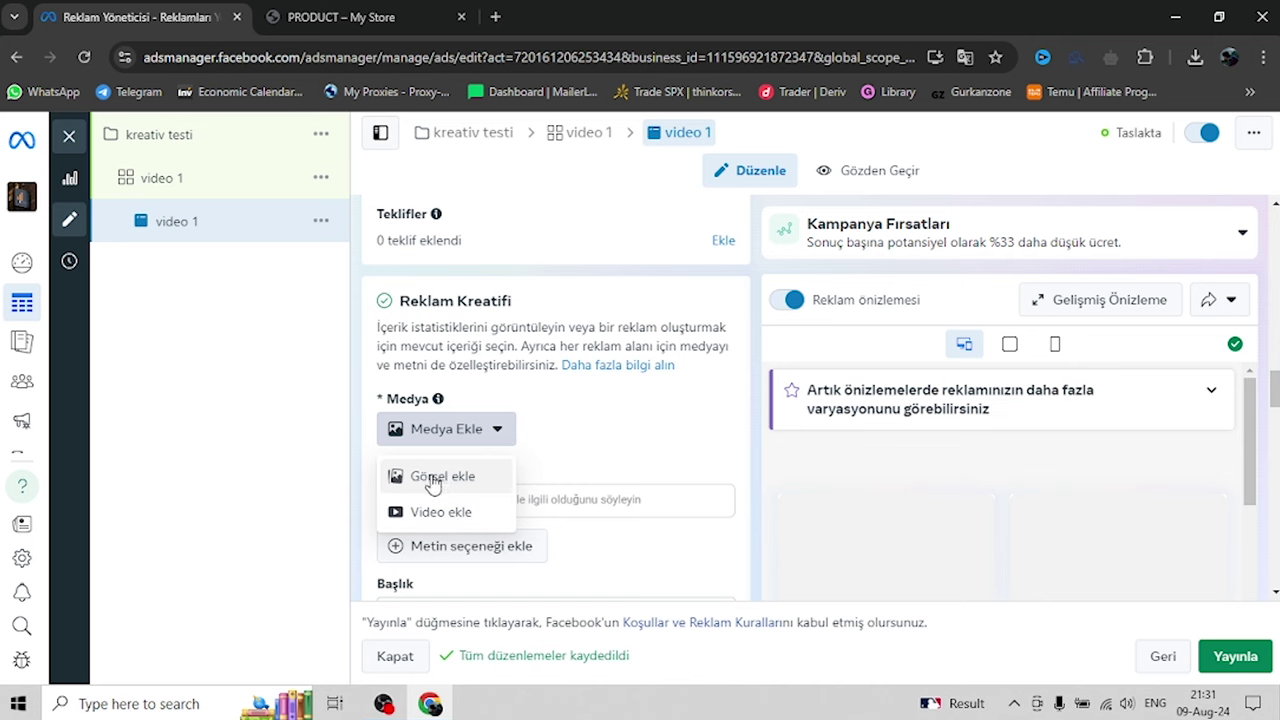
click(445, 516)
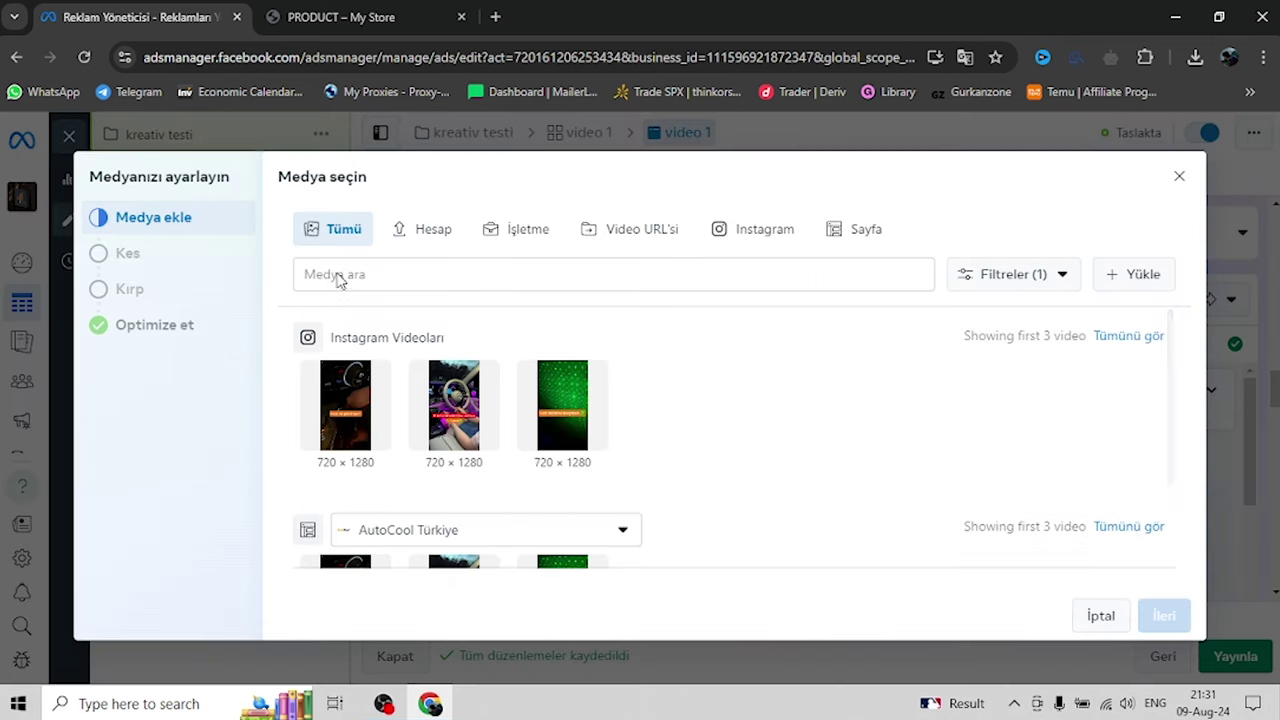
scroll(450, 323, down, 1)
scroll(494, 334, down, 2)
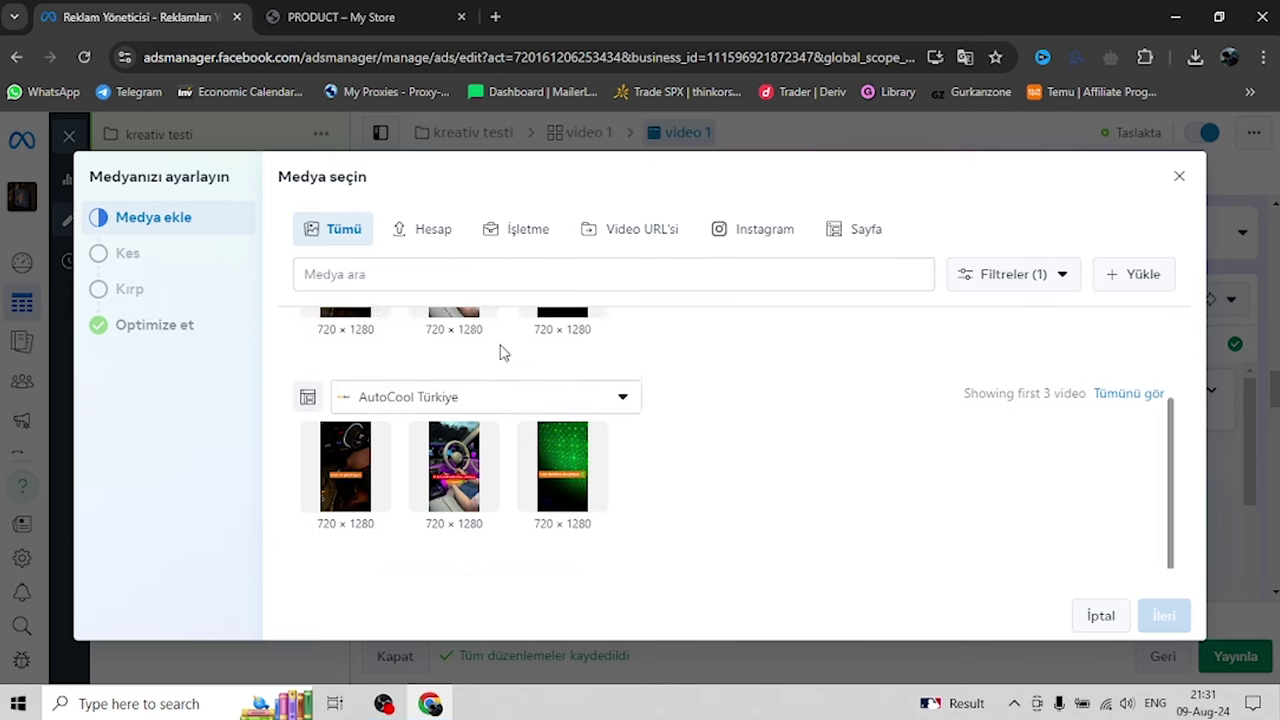
scroll(480, 330, up, 3)
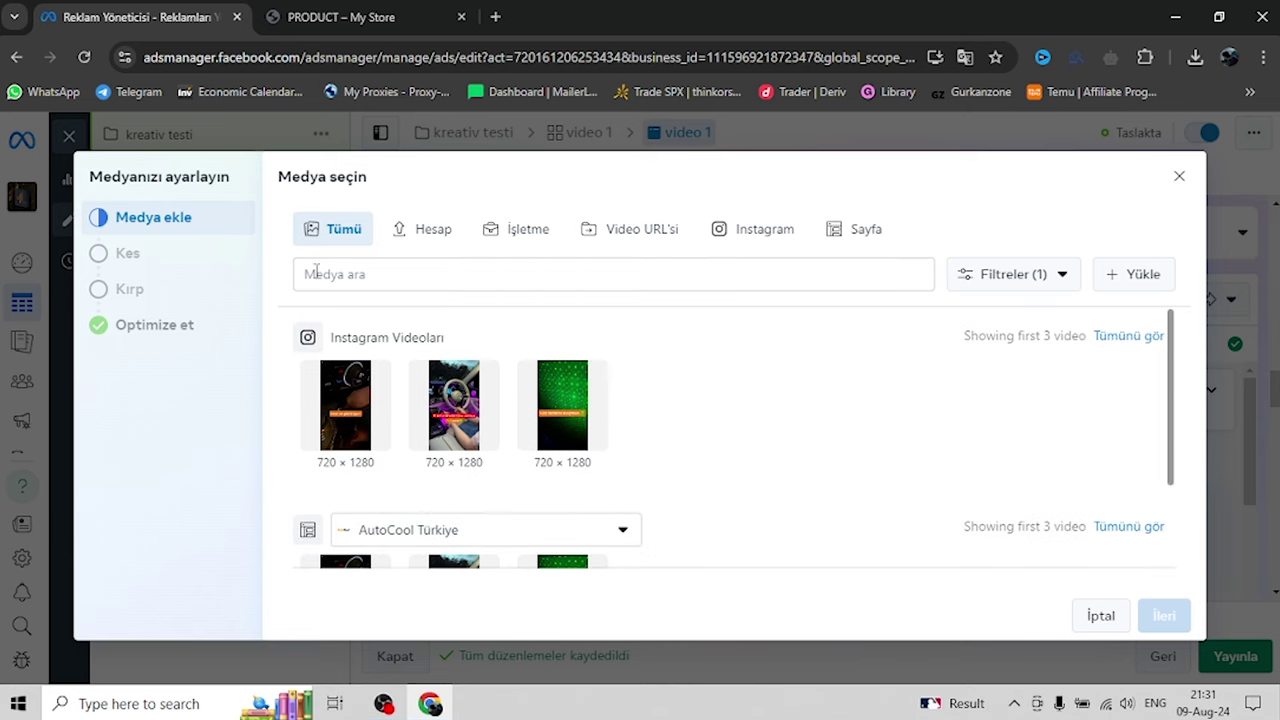
click(424, 240)
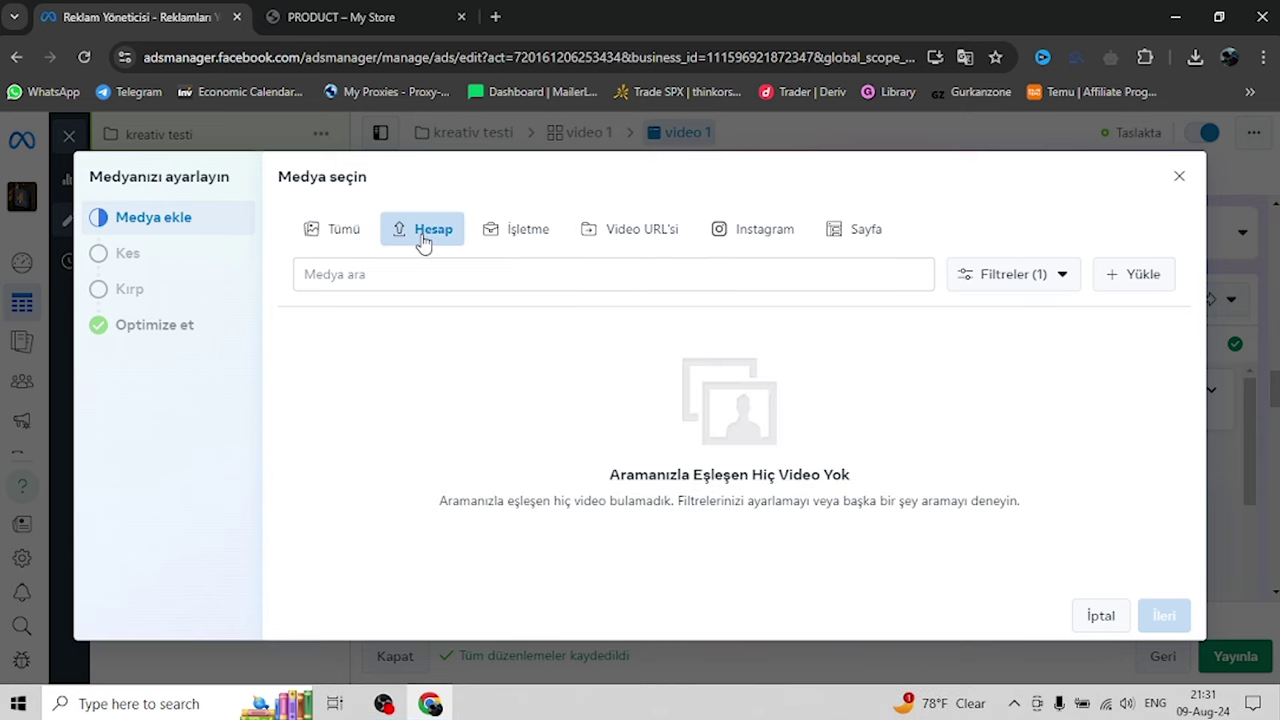
click(1134, 273)
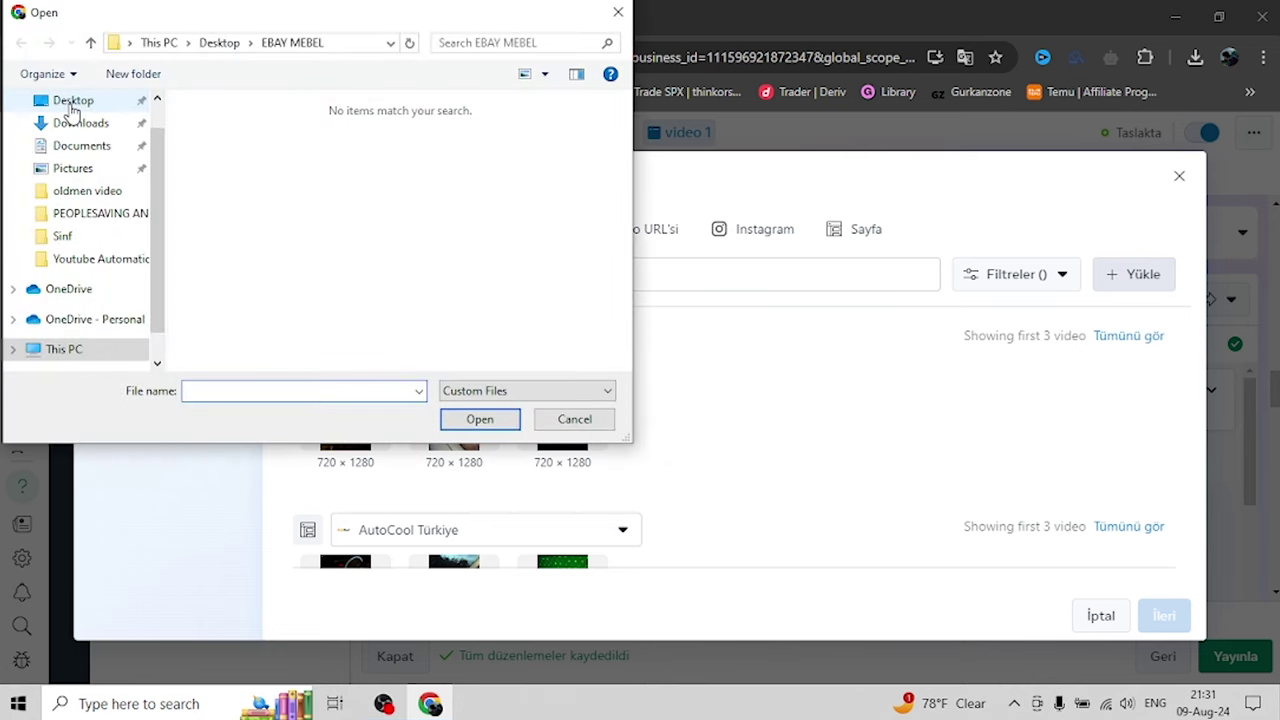
click(72, 101)
scroll(300, 200, down, 1)
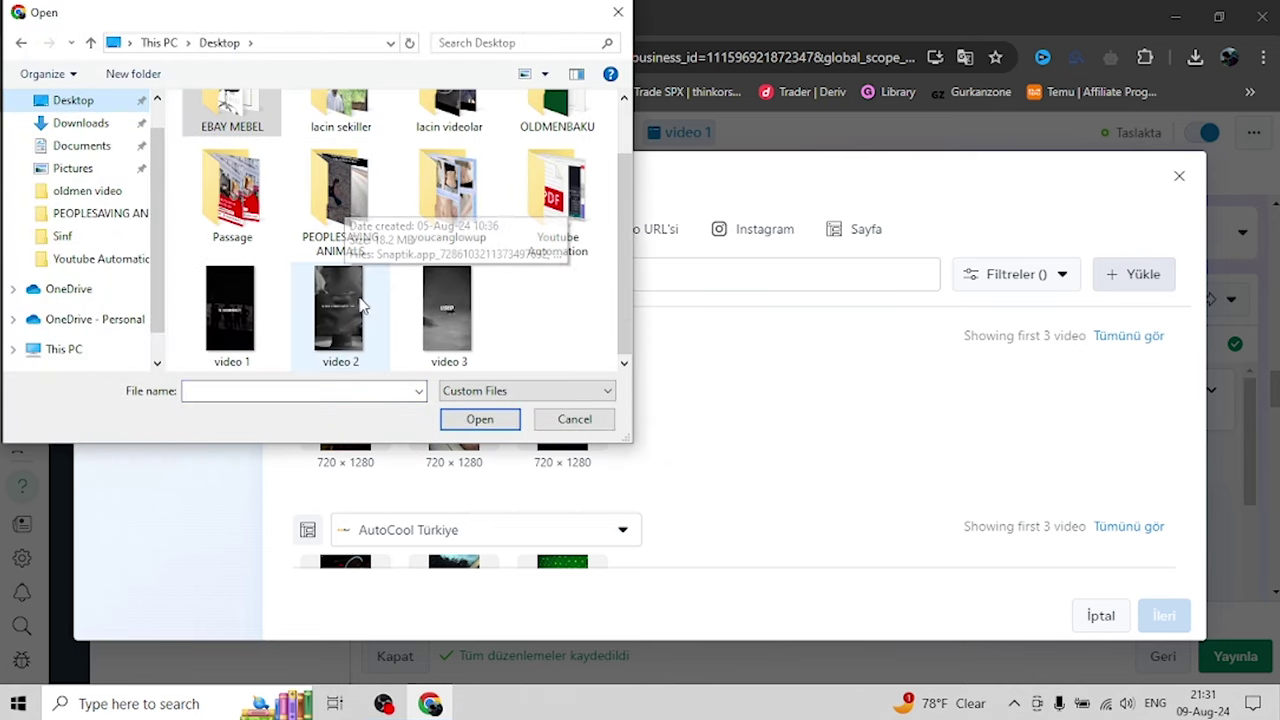
double_click(234, 312)
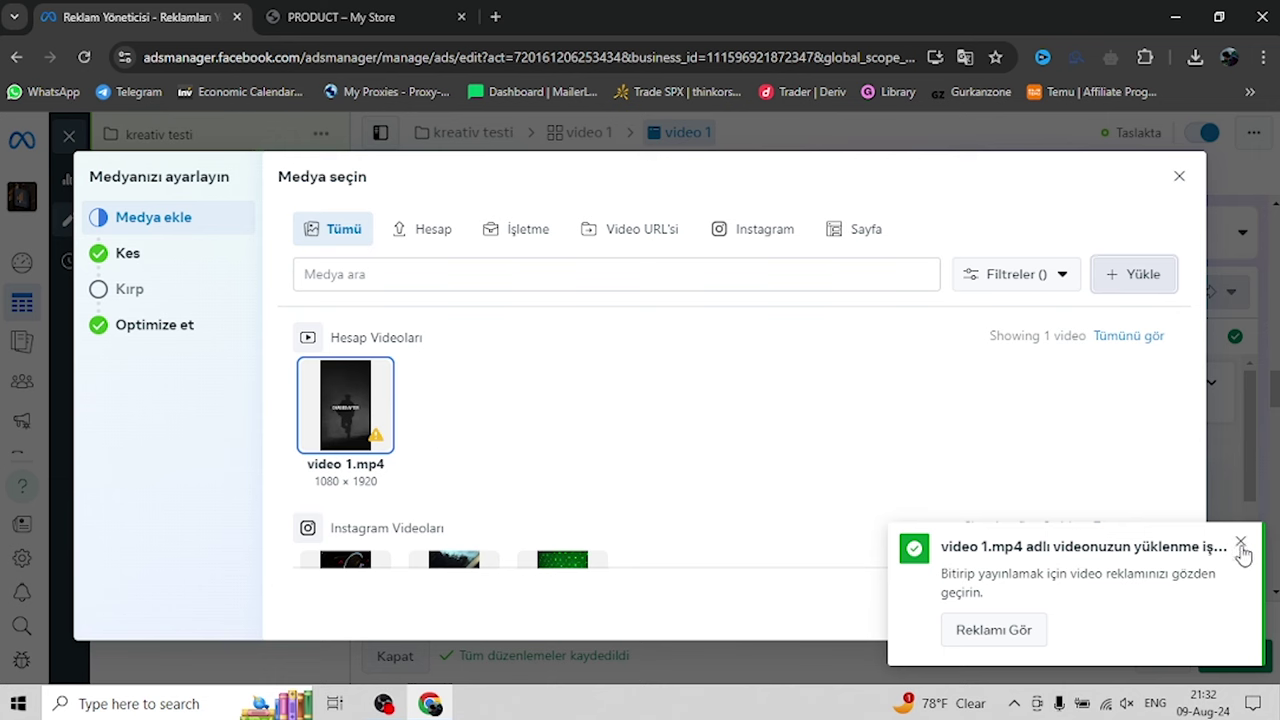
Finish the media setup for video 1.mp4 with its full length, original crops and the default Advantage+ creative optimizations
click(1241, 545)
click(1164, 617)
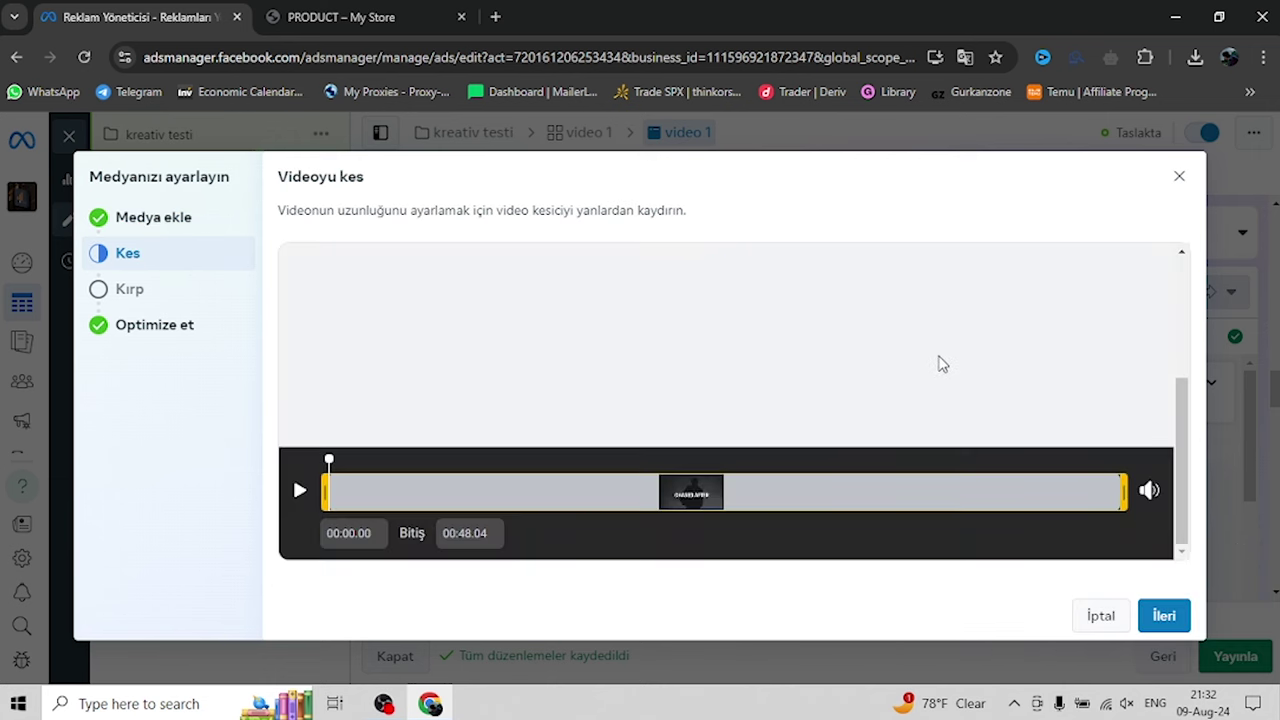
click(1163, 613)
scroll(826, 414, down, 1)
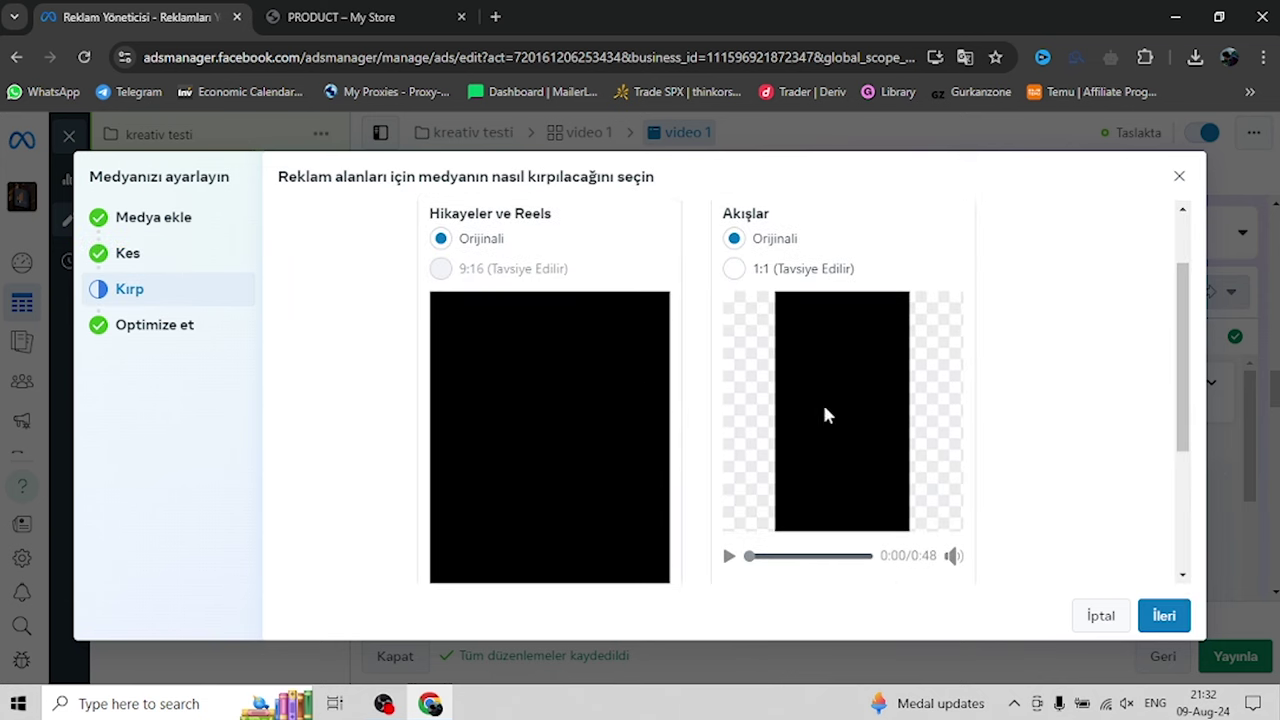
click(1160, 615)
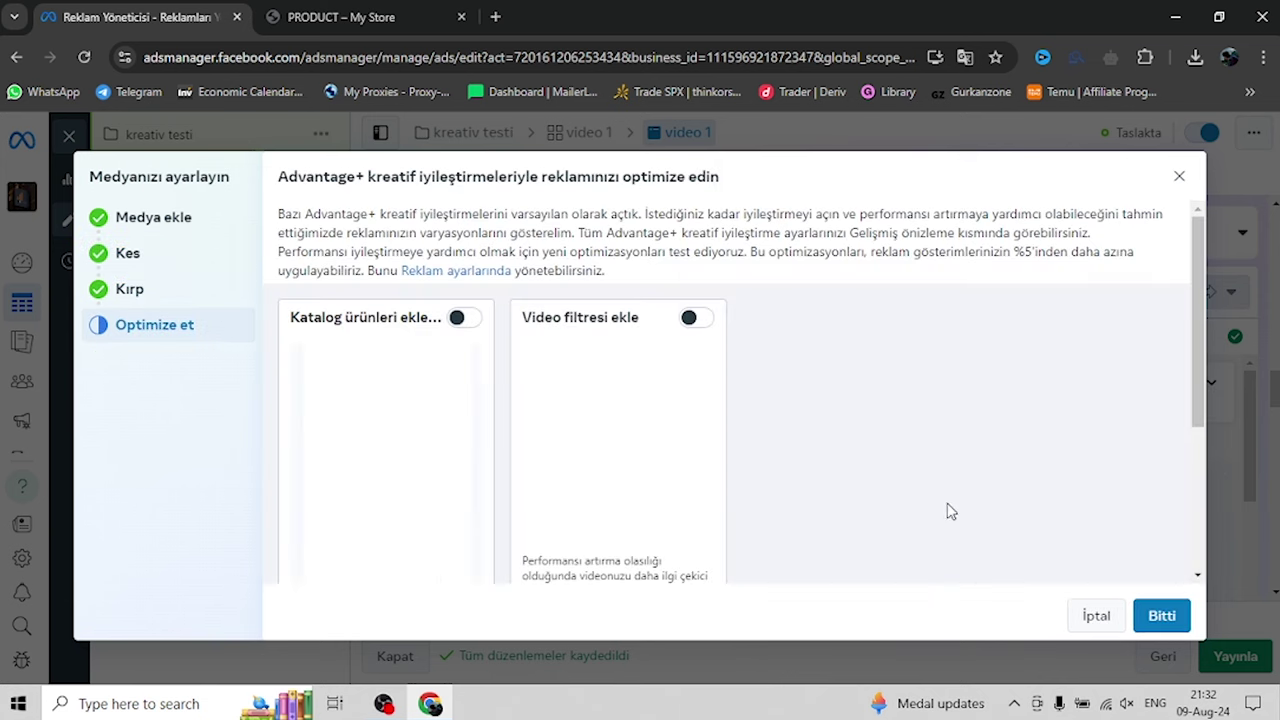
click(1158, 615)
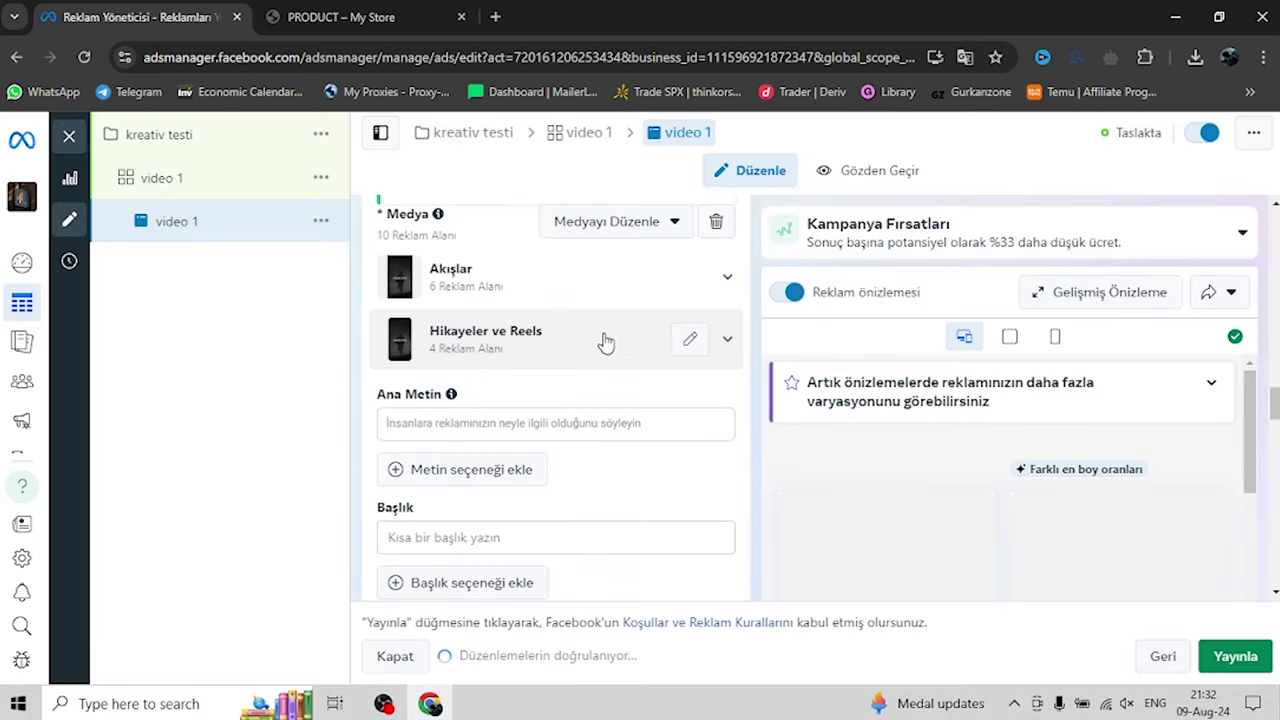
Enter the placeholder primary text (Ana Metin) dhdhsdhsjdsdls and the headline (Başlık) dhdsshjhfsfsf for the ad
scroll(500, 334, up, 3)
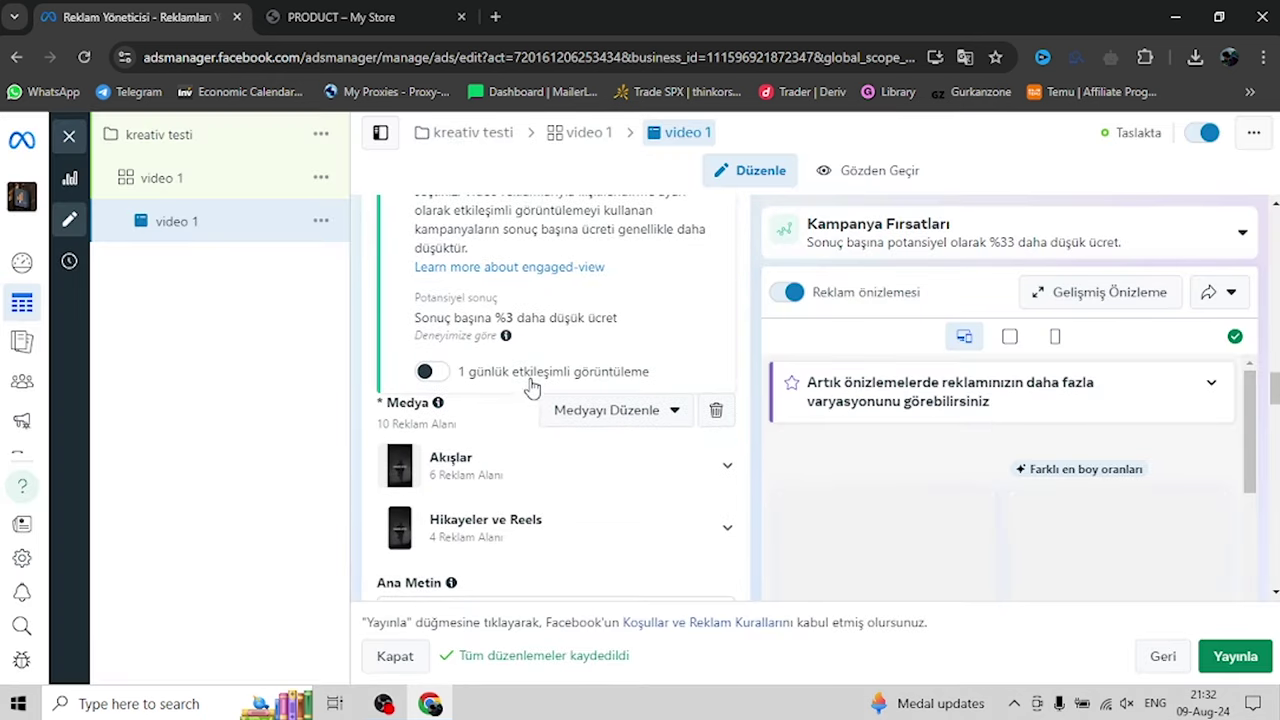
scroll(537, 372, up, 2)
scroll(540, 375, down, 5)
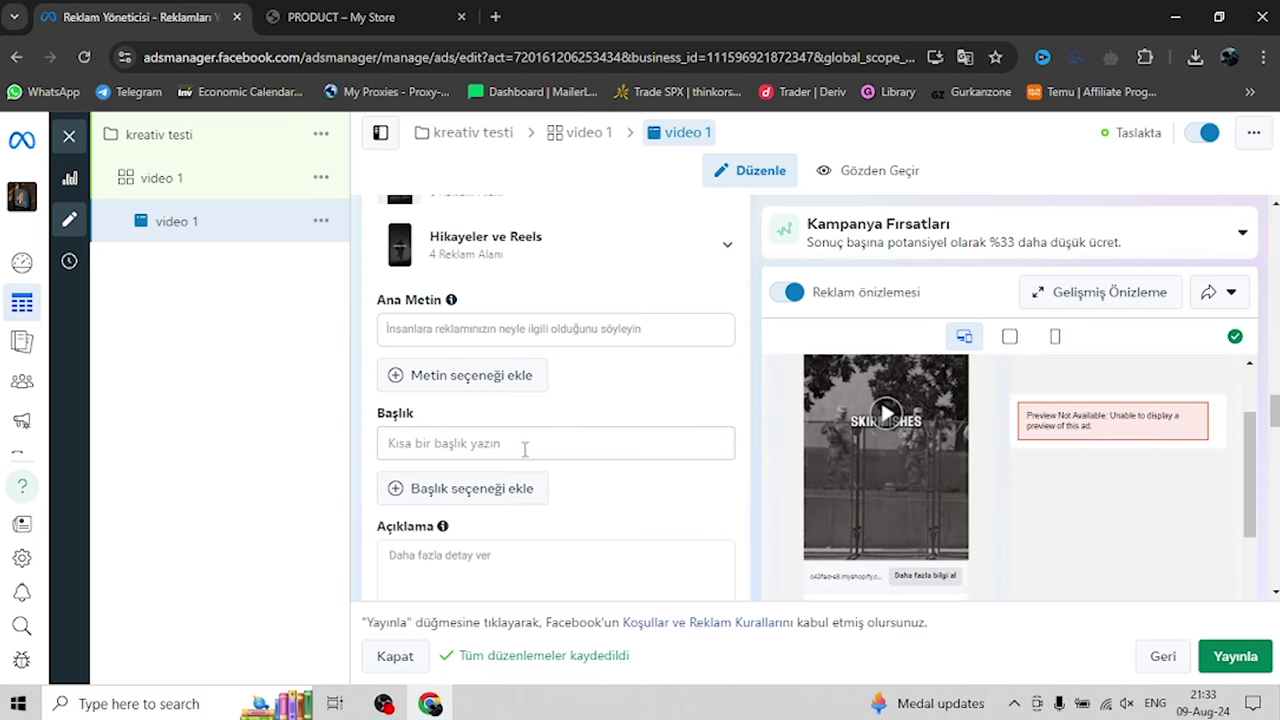
click(514, 325)
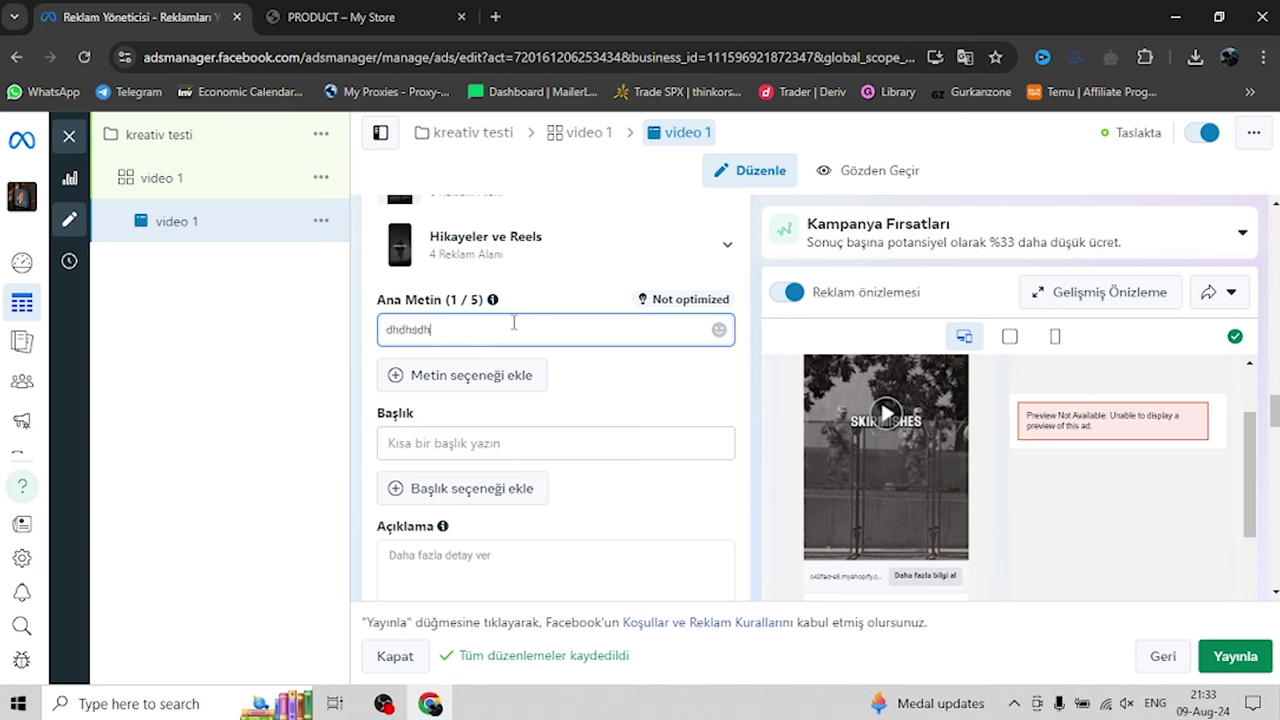
click(487, 451)
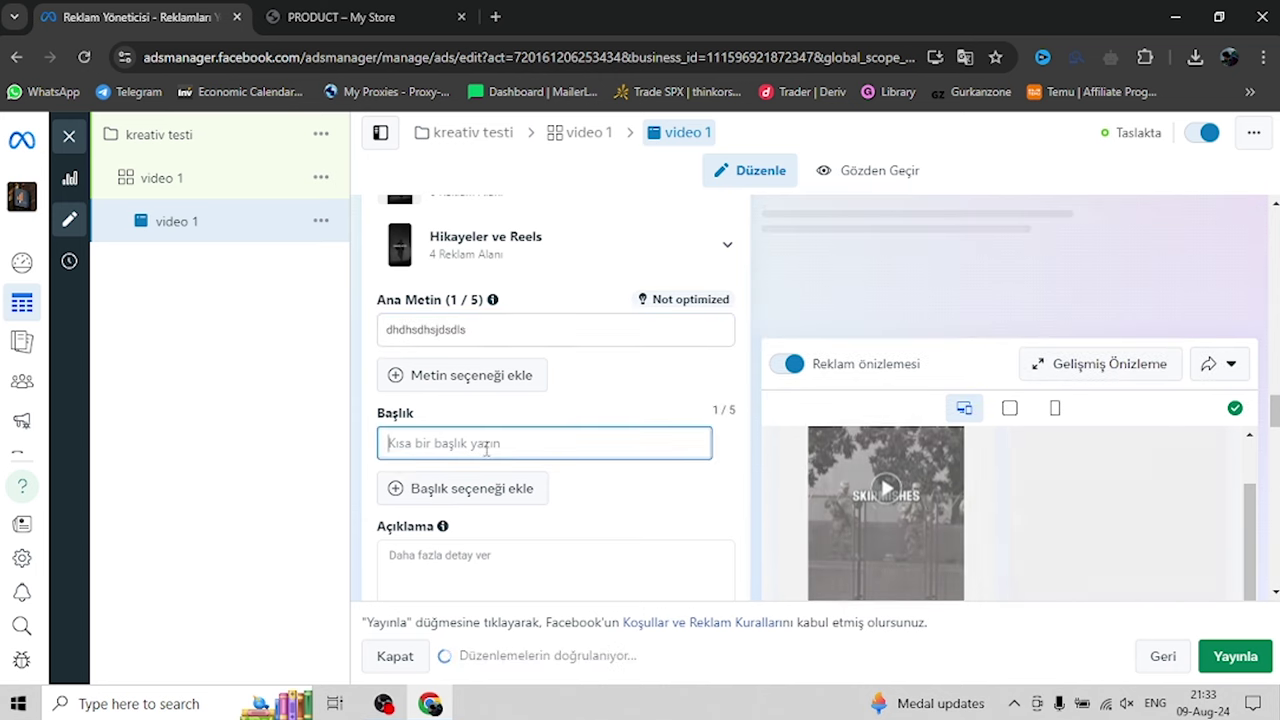
text(dhdsshjhfsfsf)
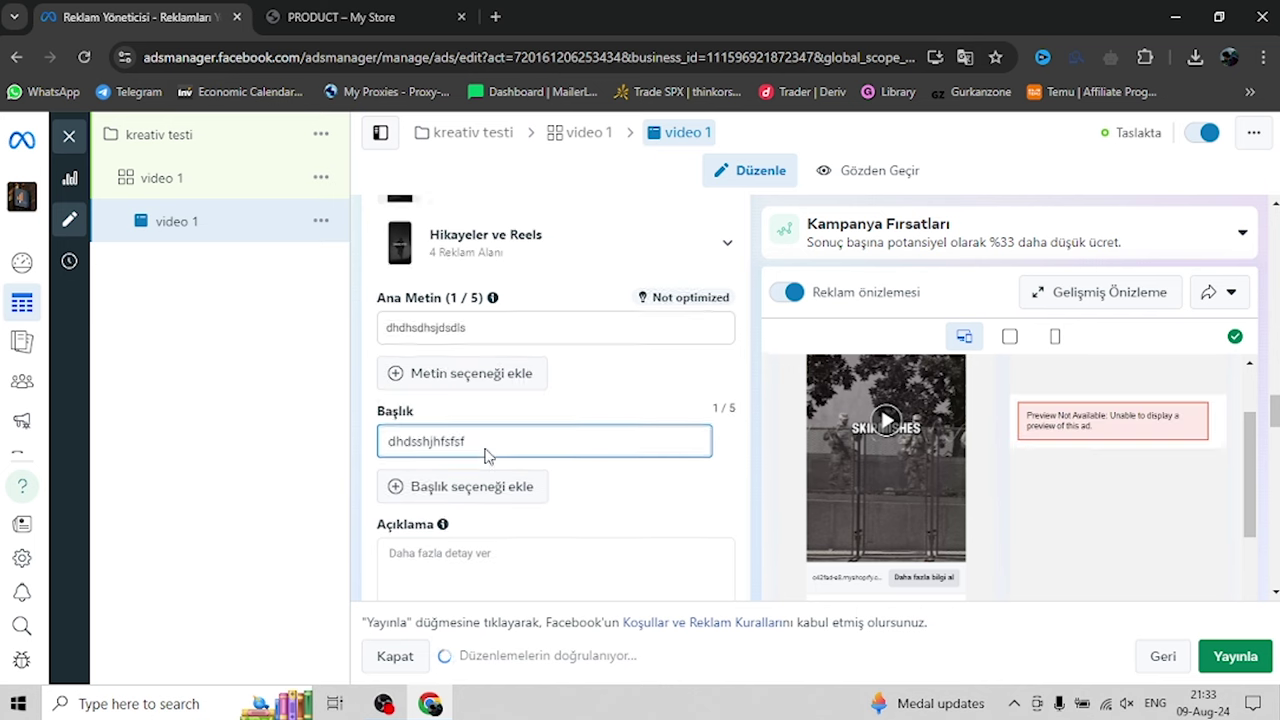
Enter sfdgdfggdfs as the ad's description (Açıklama)
scroll(486, 430, down, 2)
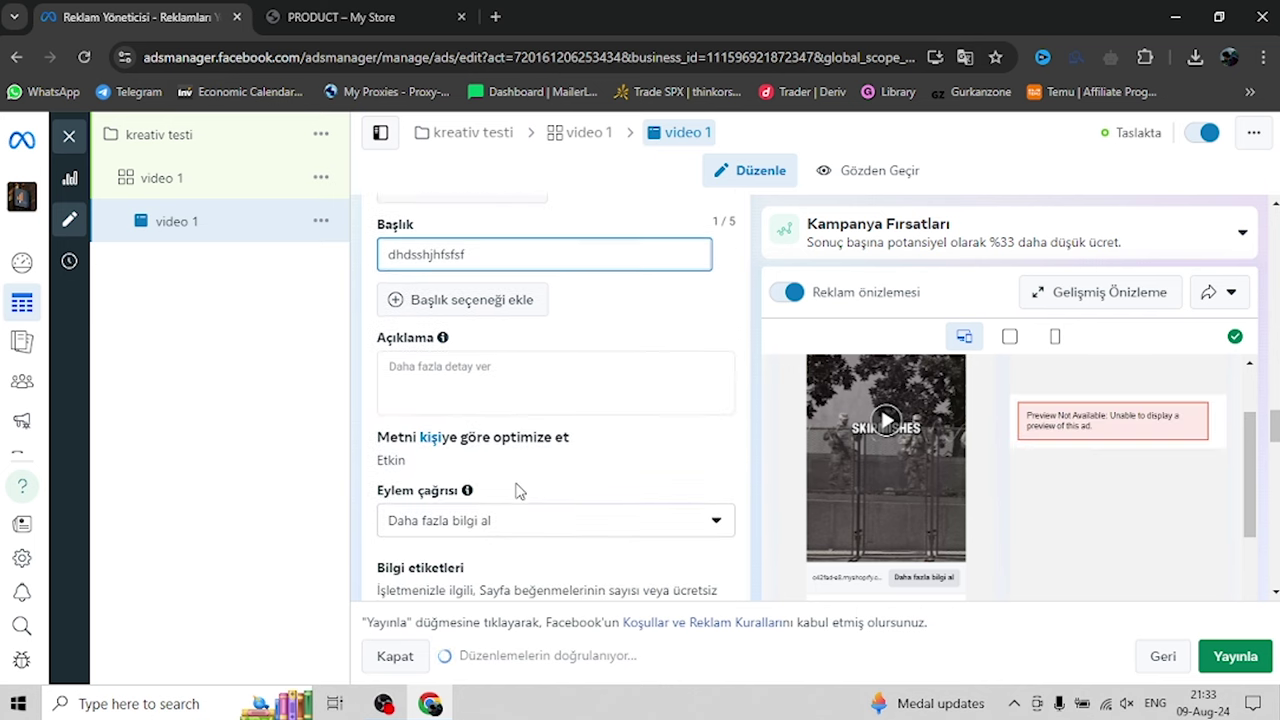
click(486, 370)
text(sfdgdfggdfs)
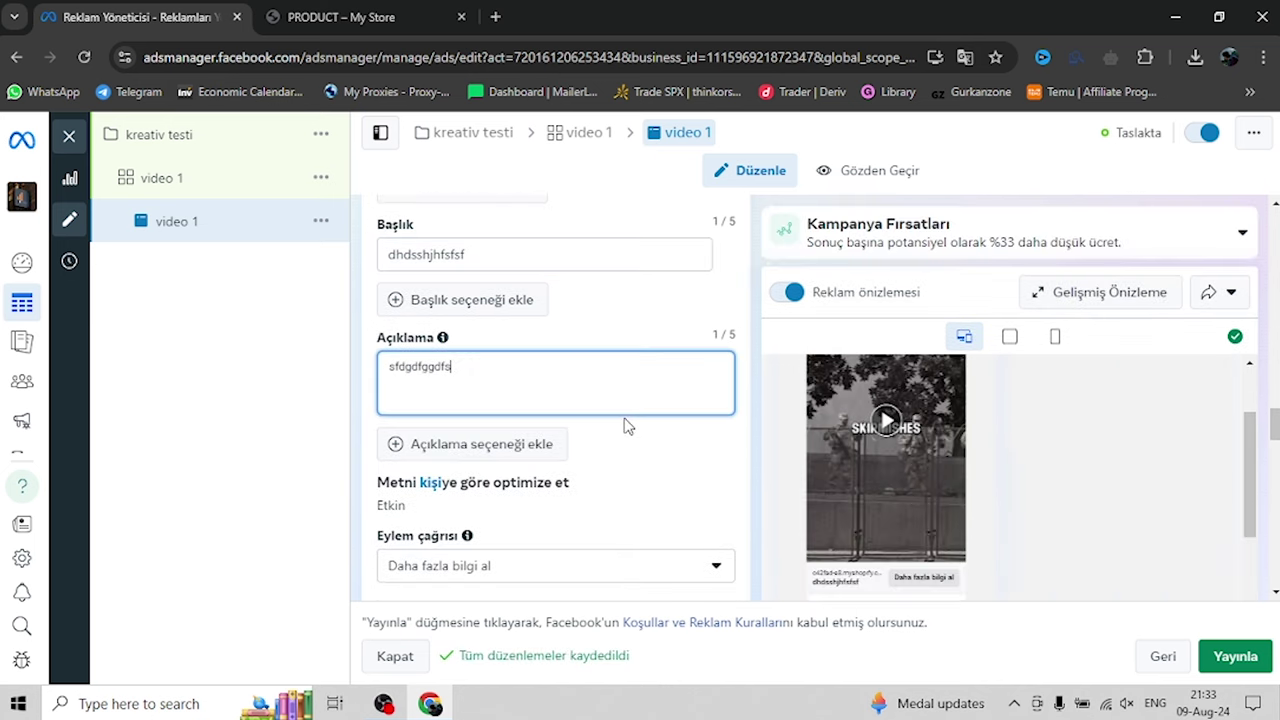
Set the ad's call to action (Eylem çağrısı) to Şimdi Alışveriş Yap
scroll(627, 426, down, 1)
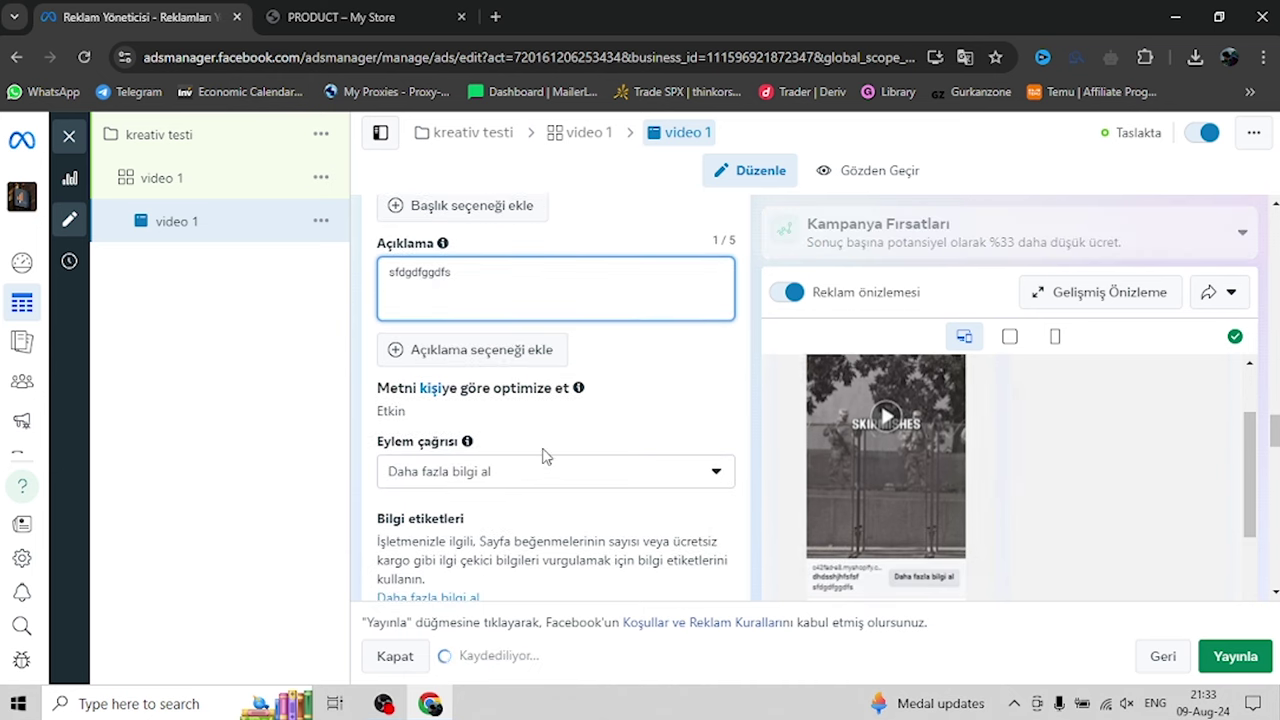
click(547, 481)
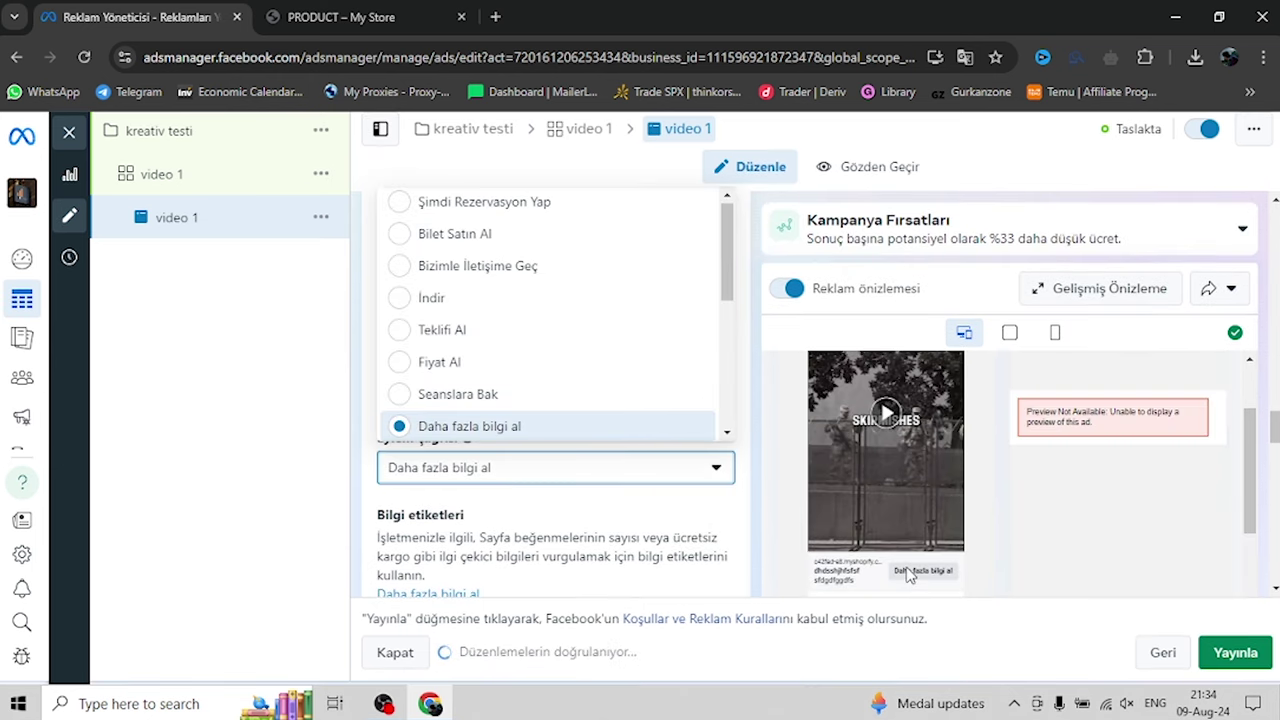
scroll(503, 340, up, 1)
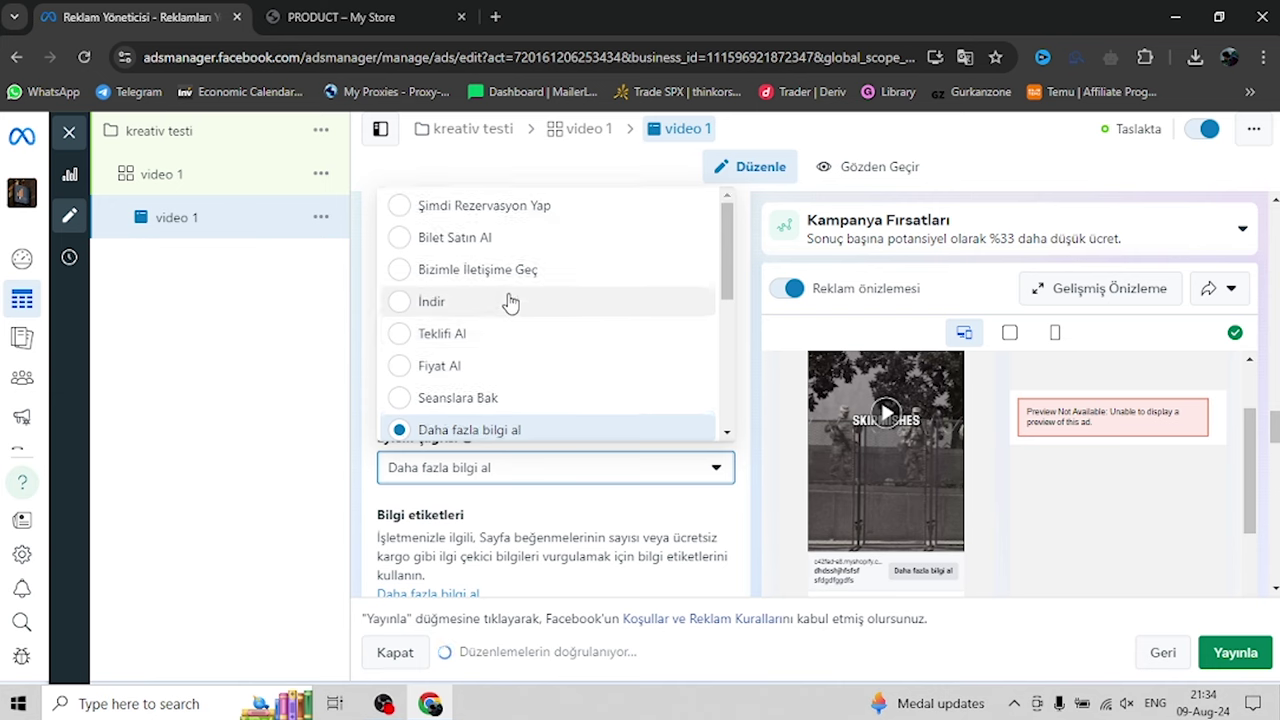
scroll(510, 302, down, 2)
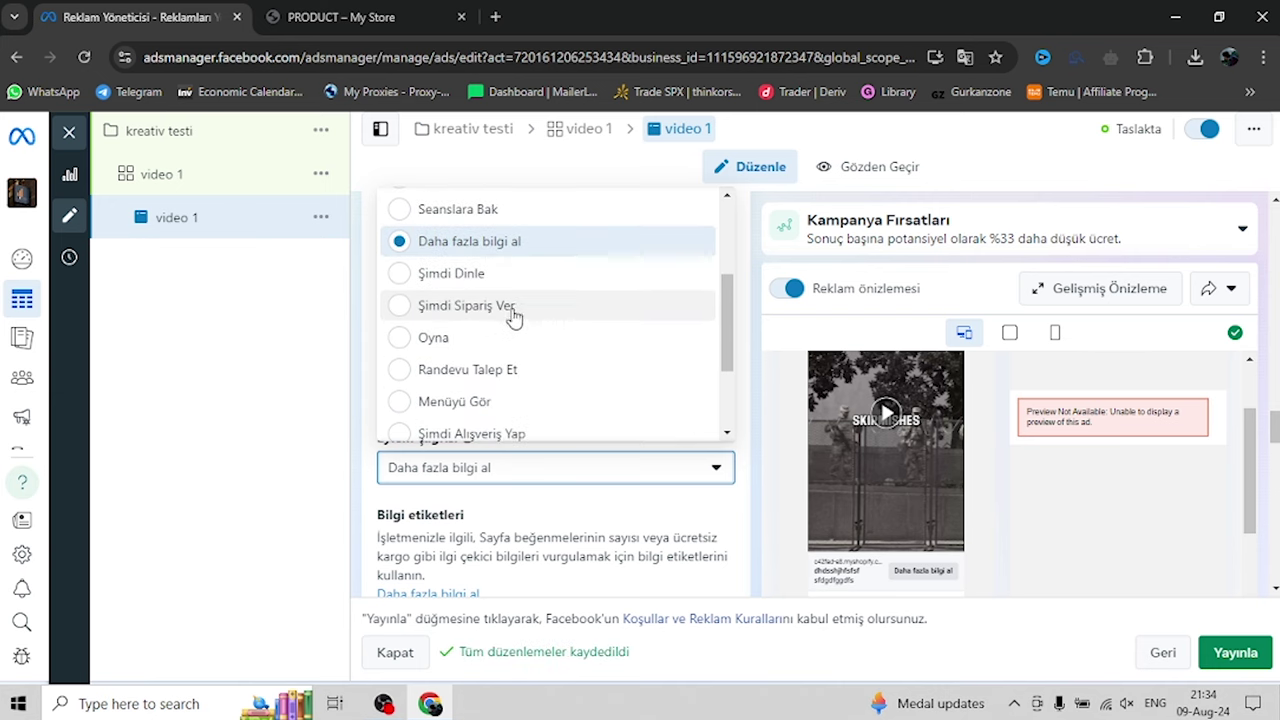
scroll(510, 340, down, 1)
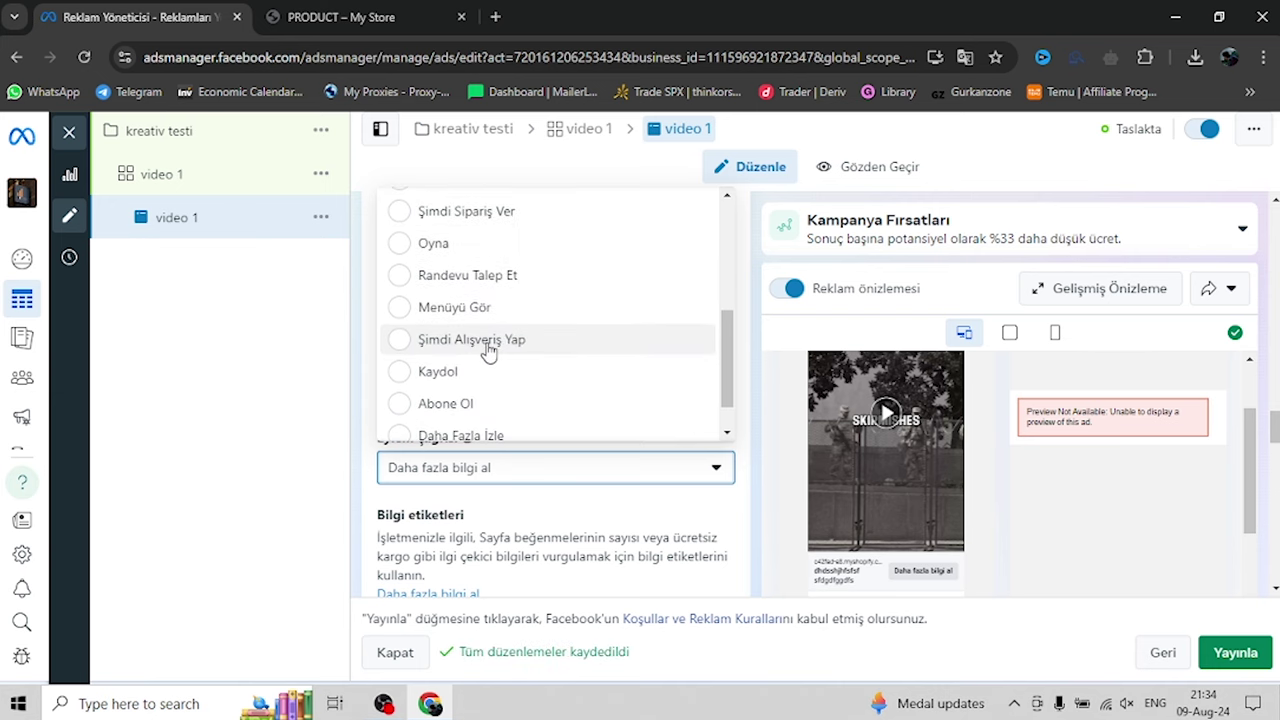
click(512, 341)
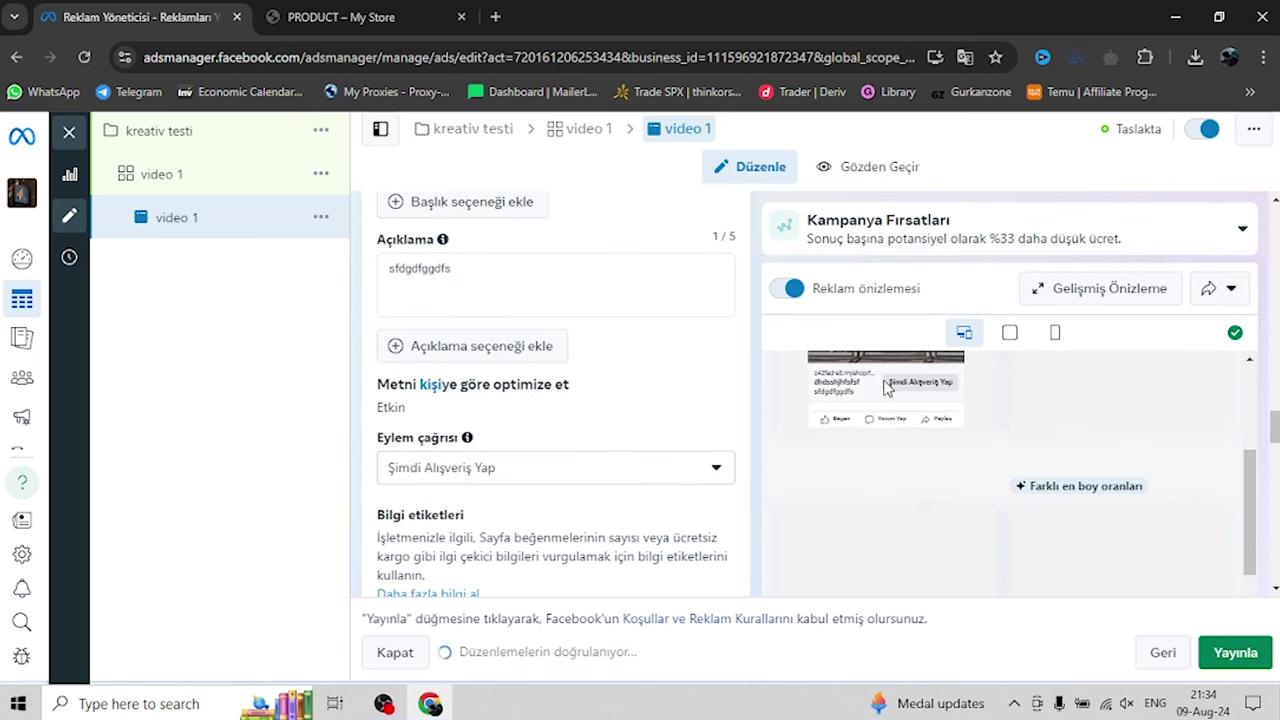
Review the info labels, promotion codes, Advantage+ creative and destination (Yönlendirme Hedefi) sections of the ad
scroll(660, 430, down, 3)
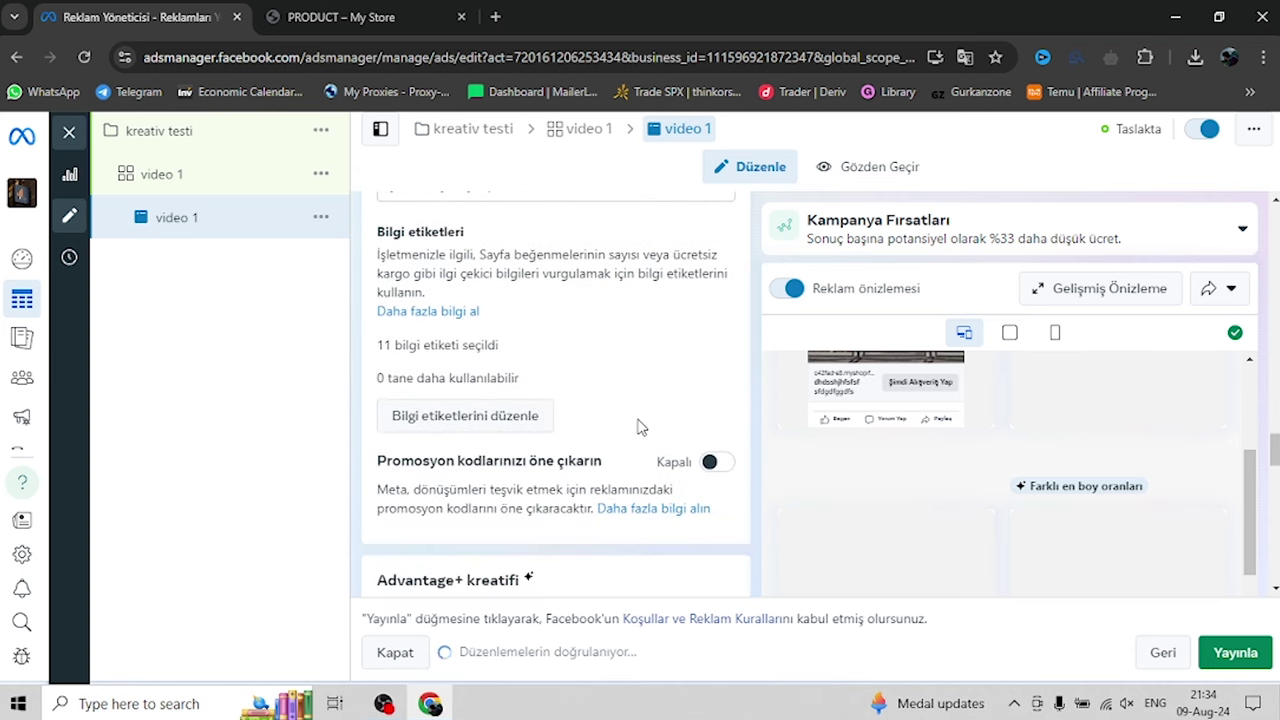
scroll(641, 413, down, 3)
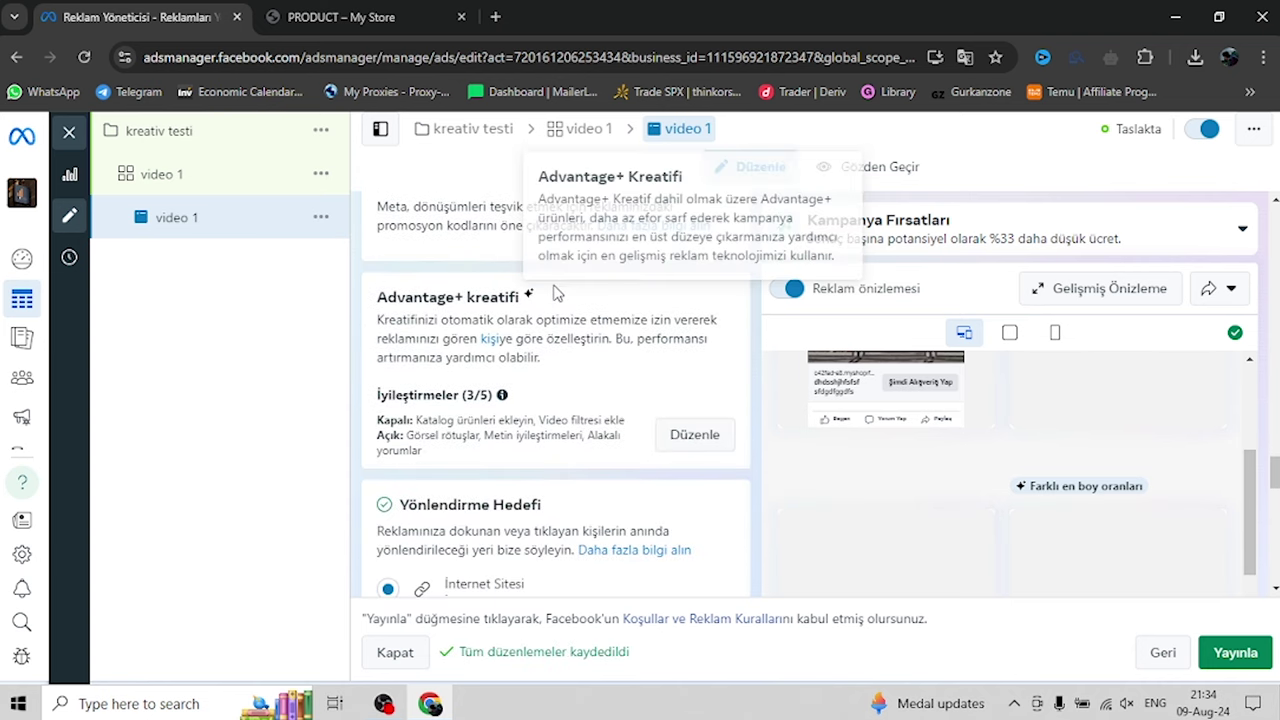
scroll(497, 335, down, 3)
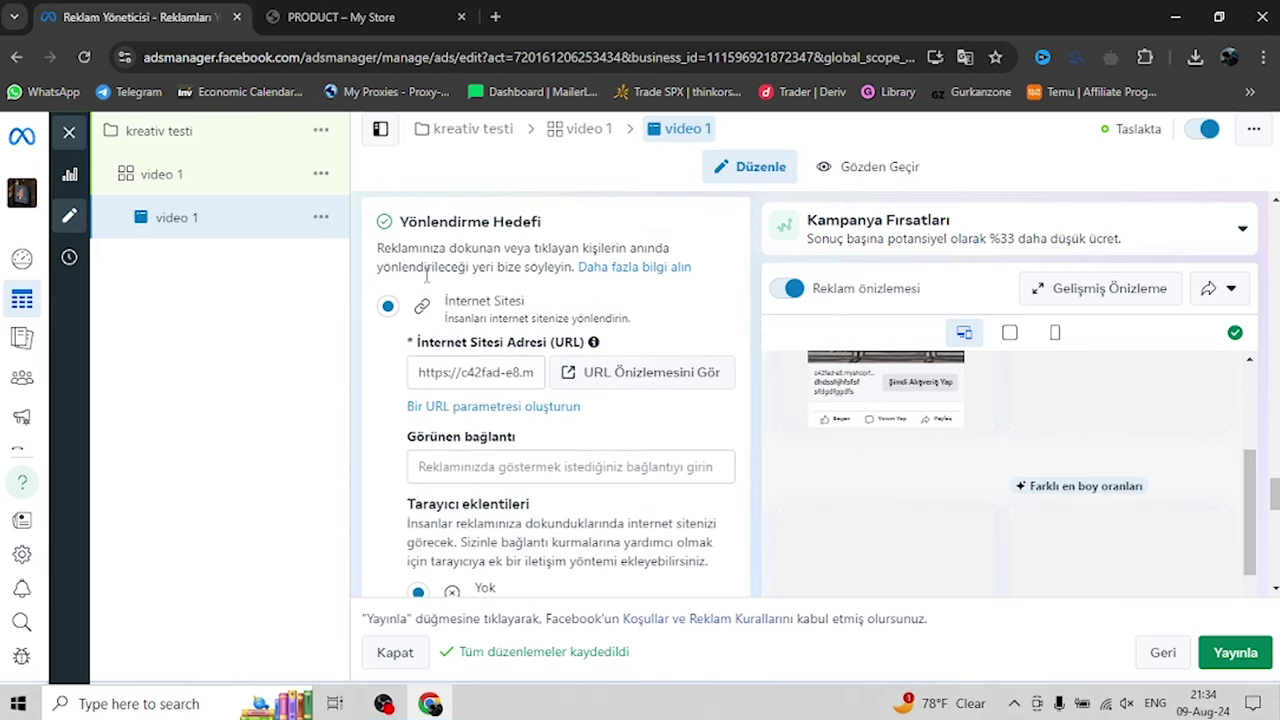
drag(402, 222, 551, 223)
click(558, 224)
scroll(490, 272, up, 1)
scroll(425, 320, down, 1)
Close the old store tab, preview the ad's website URL to check the product page, and return to Ads Manager
click(462, 19)
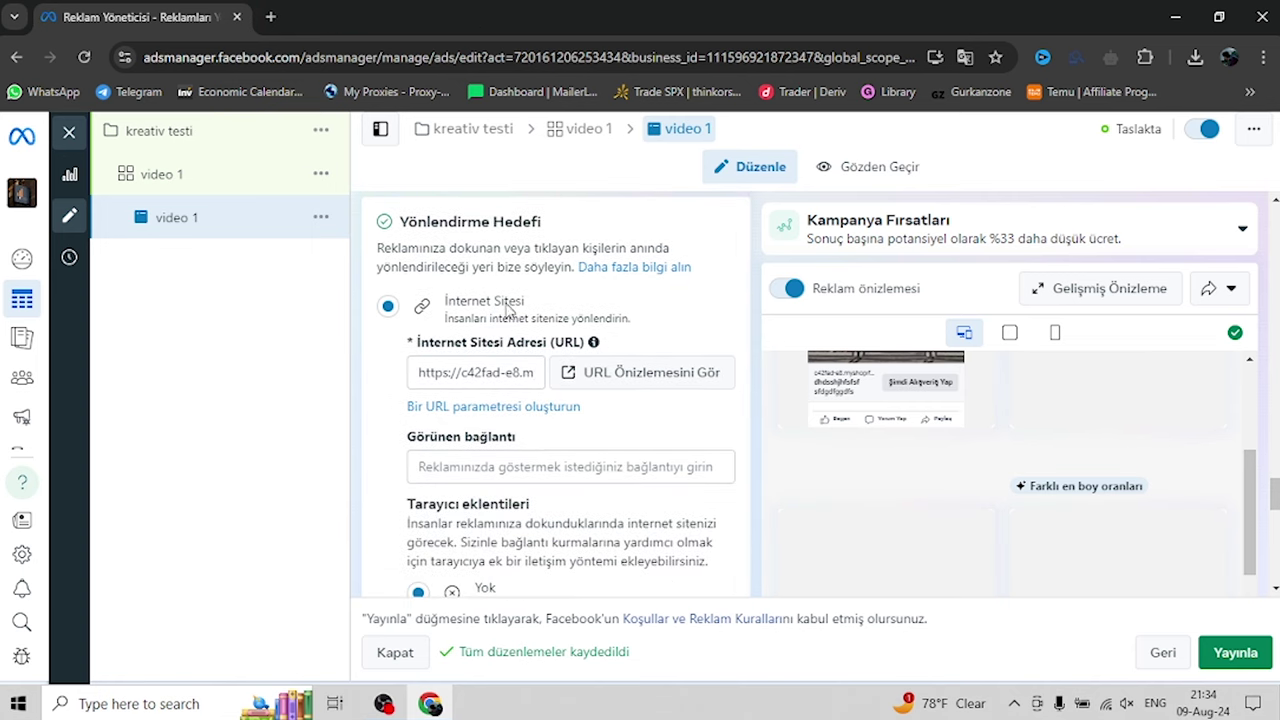
click(595, 380)
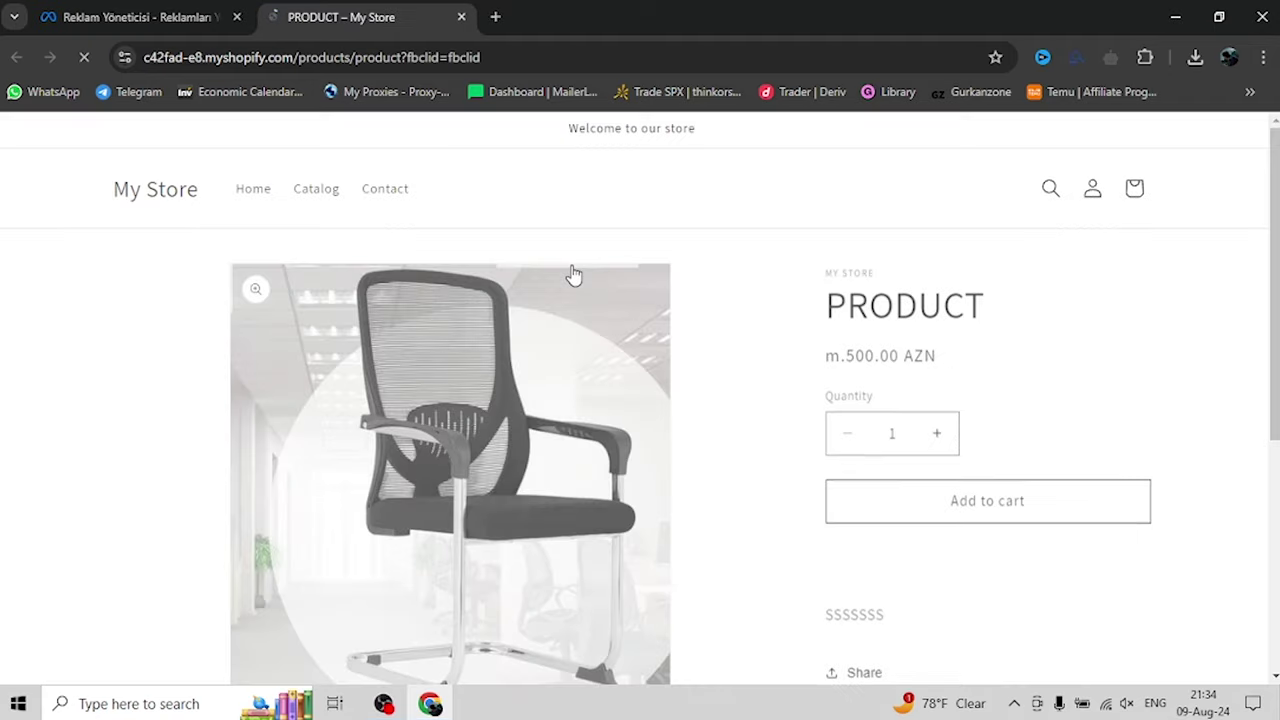
scroll(700, 330, down, 4)
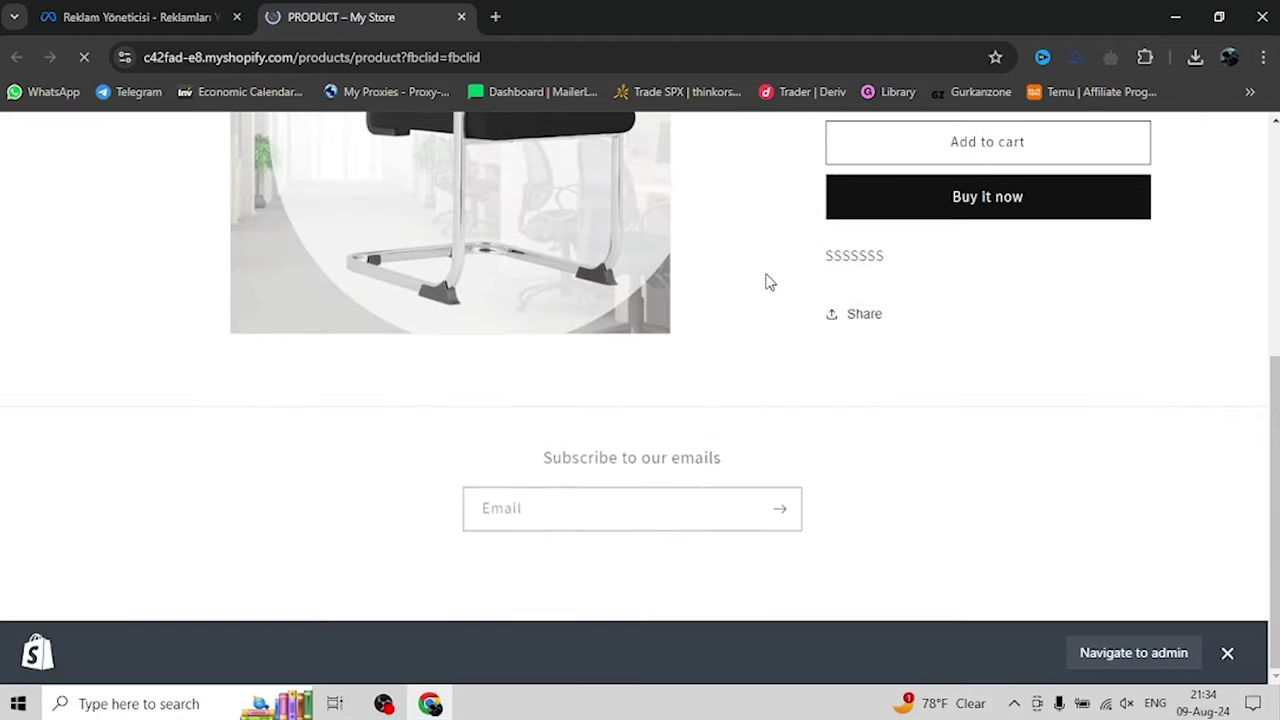
scroll(700, 290, up, 5)
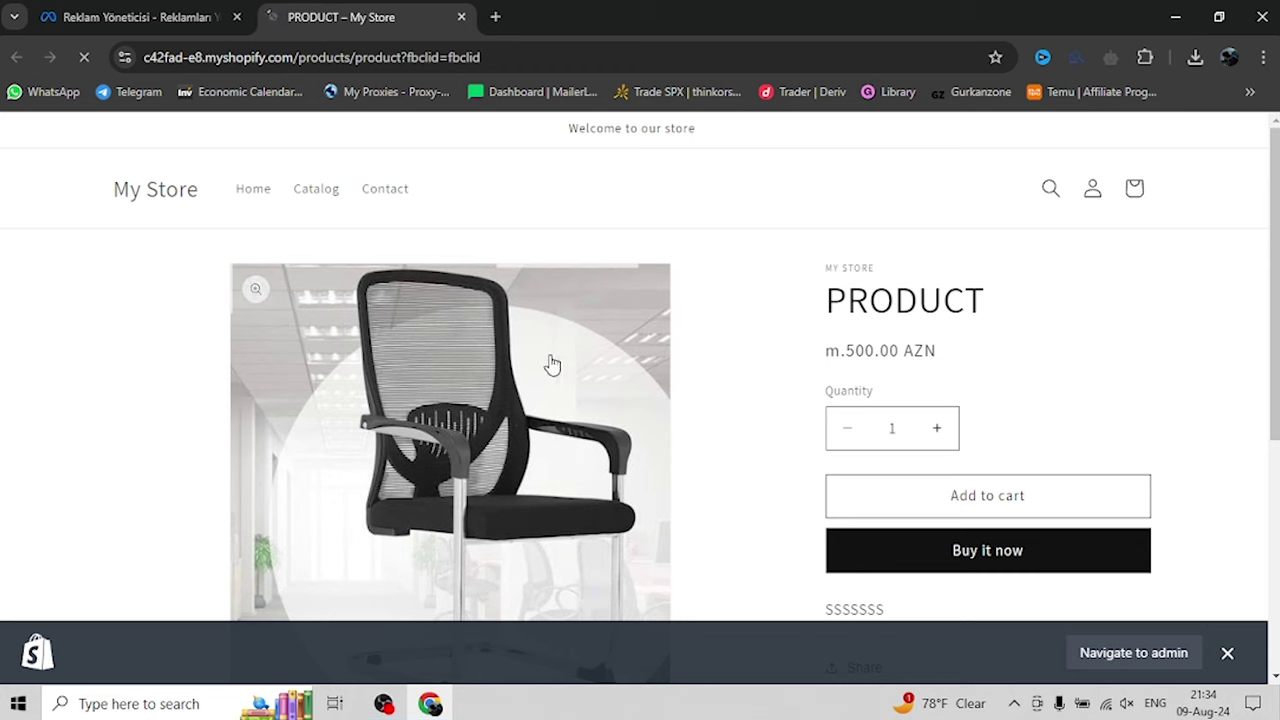
click(133, 22)
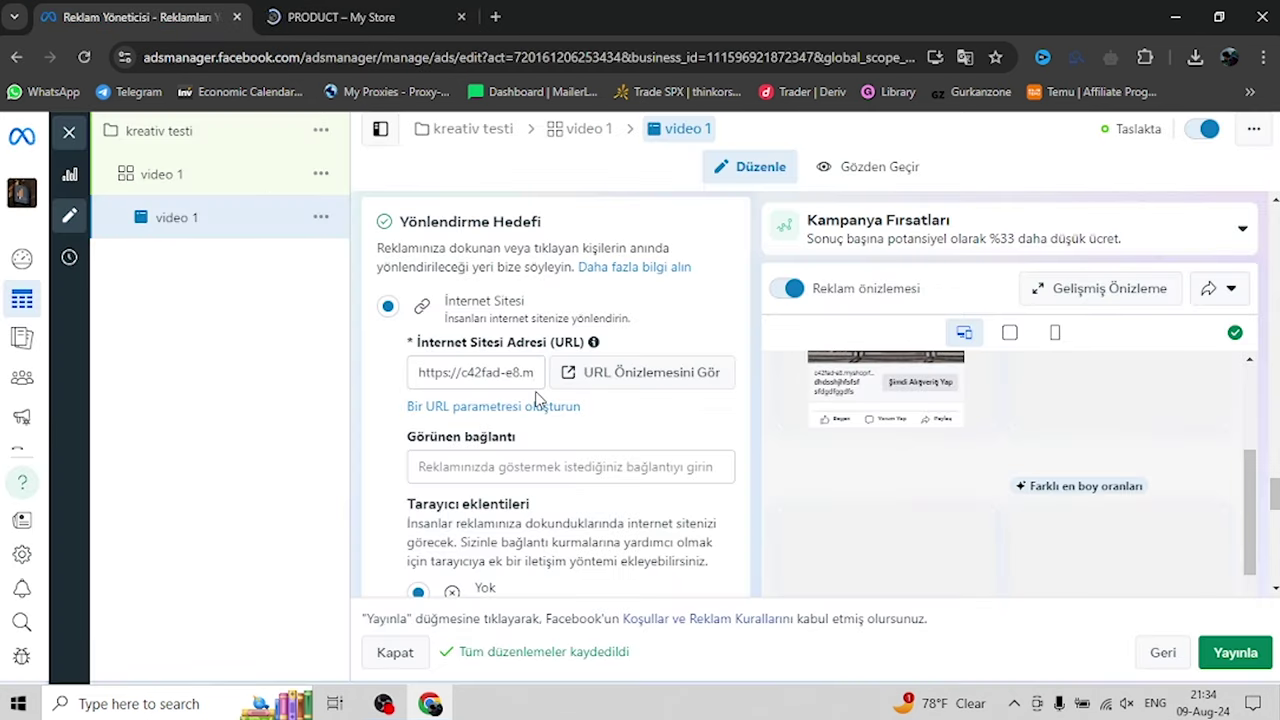
Review the browser add-ons (Tarayıcı eklentileri), languages (Diller), tracking (Takip) and URL parameters sections of the ad video 1
scroll(537, 400, down, 3)
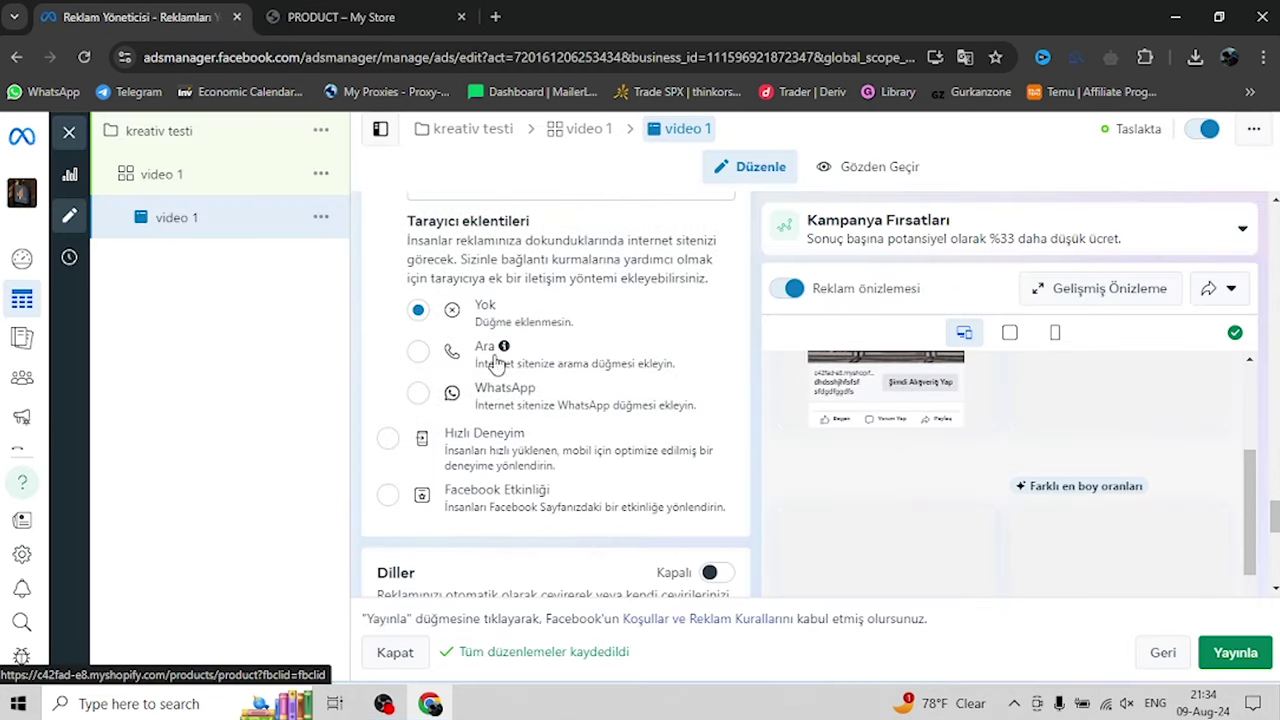
scroll(488, 400, down, 3)
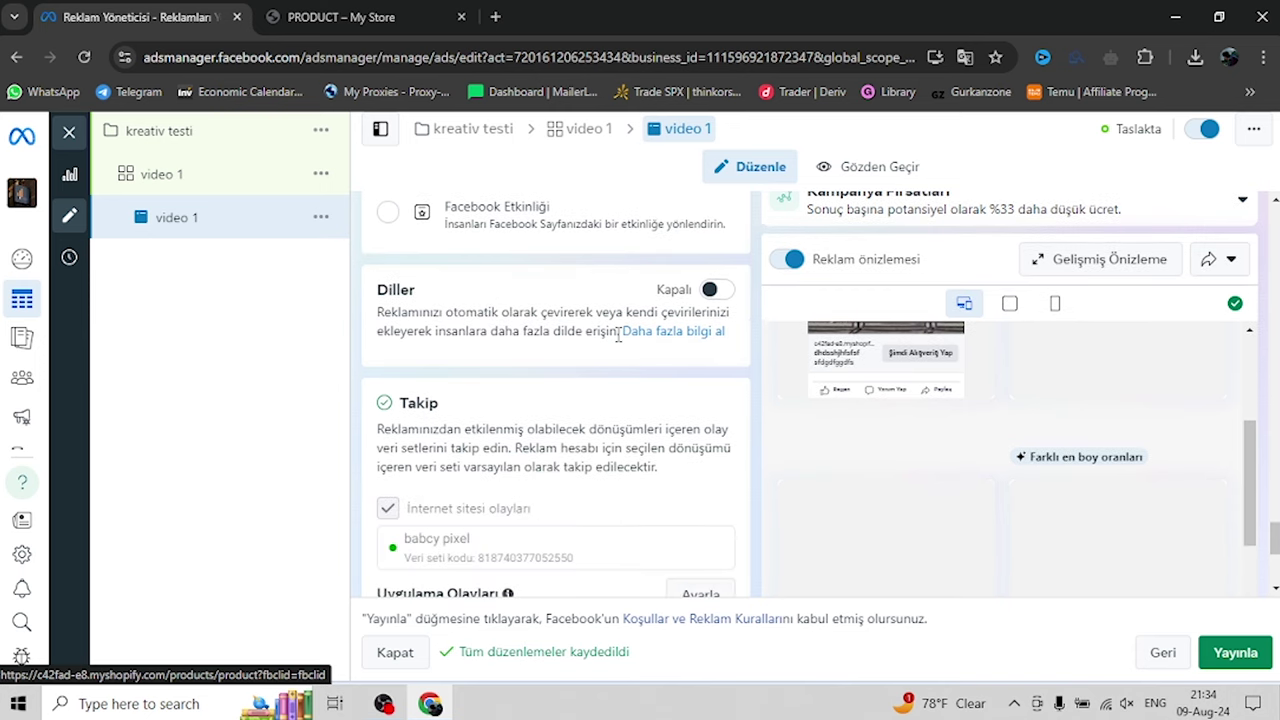
scroll(630, 320, down, 1)
scroll(540, 330, down, 2)
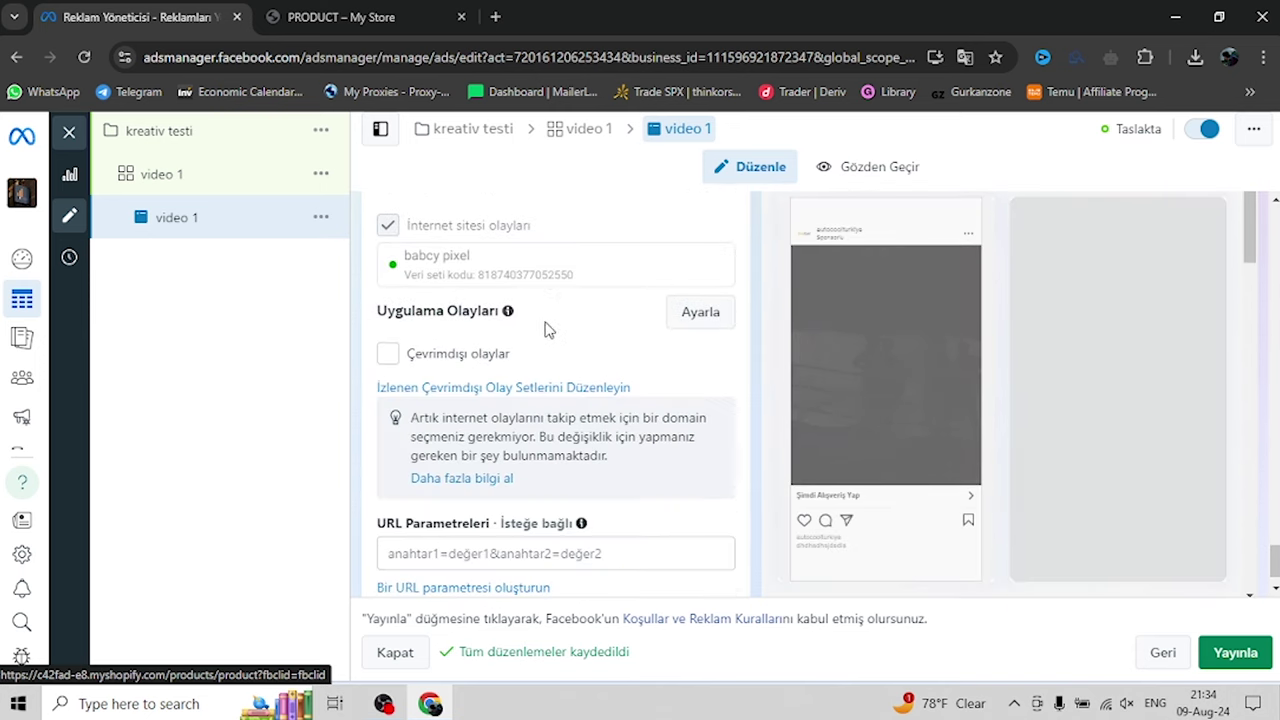
scroll(548, 330, up, 1)
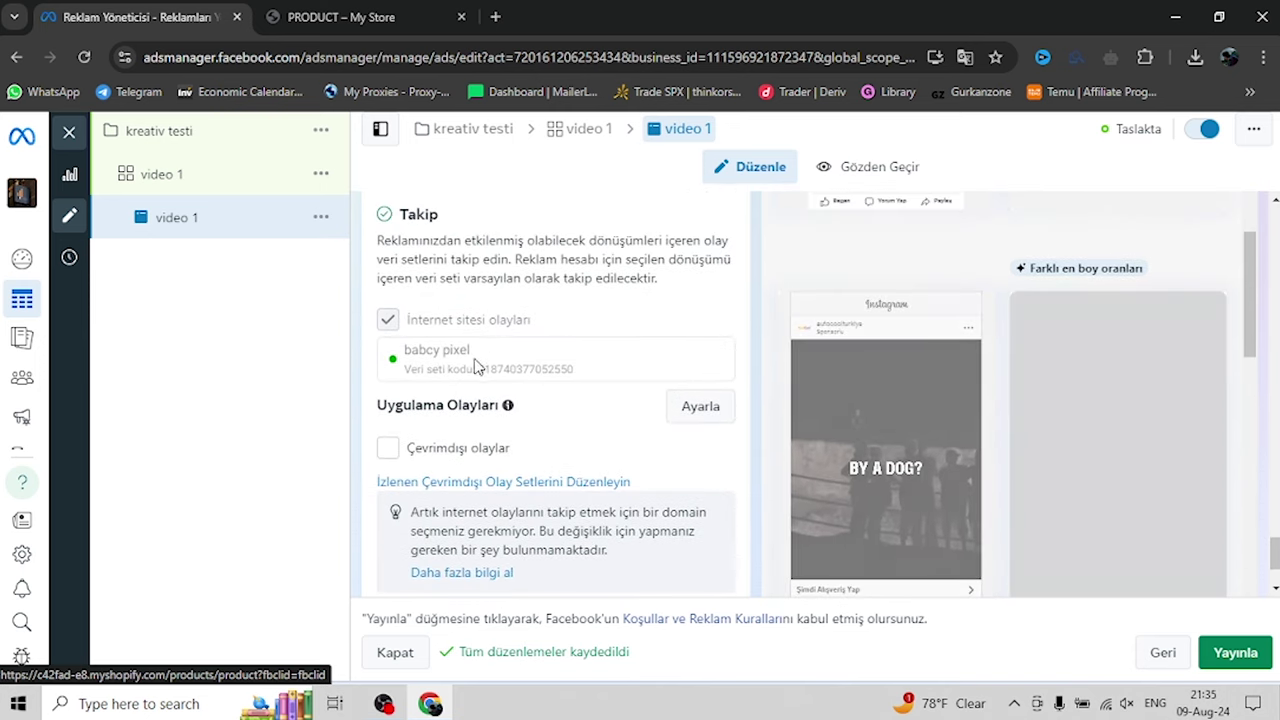
scroll(489, 345, down, 1)
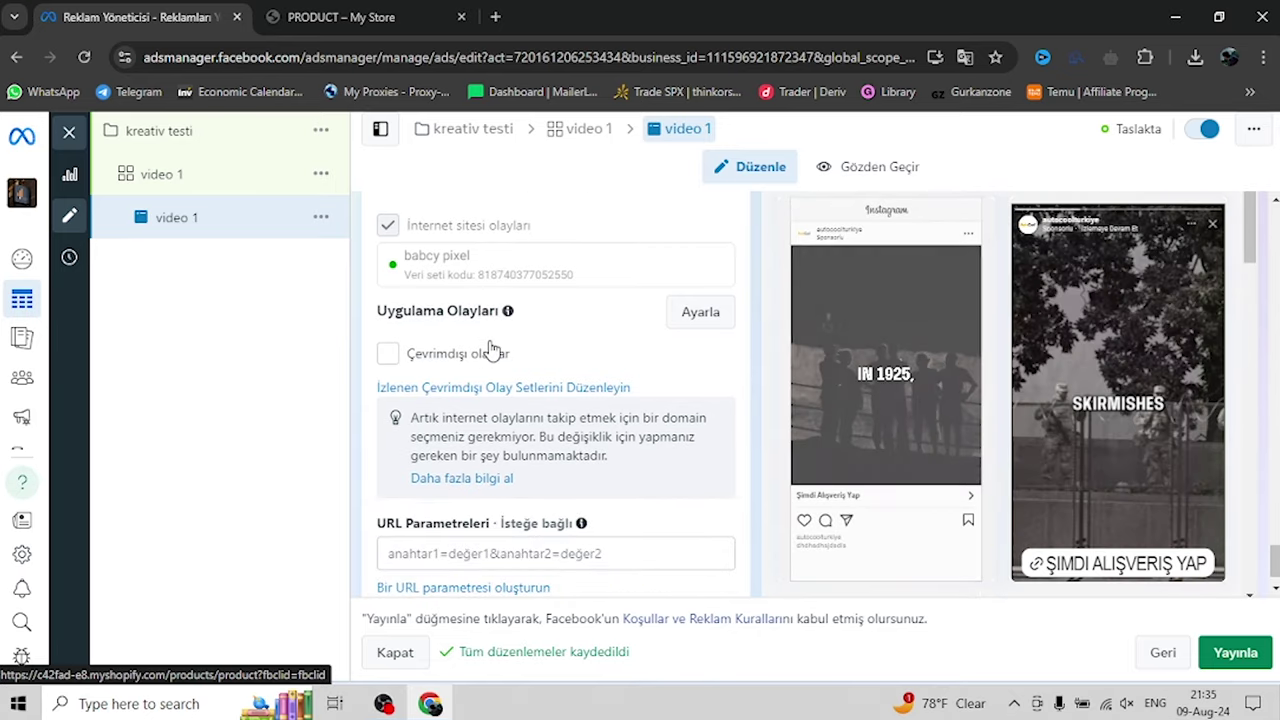
scroll(495, 400, down, 1)
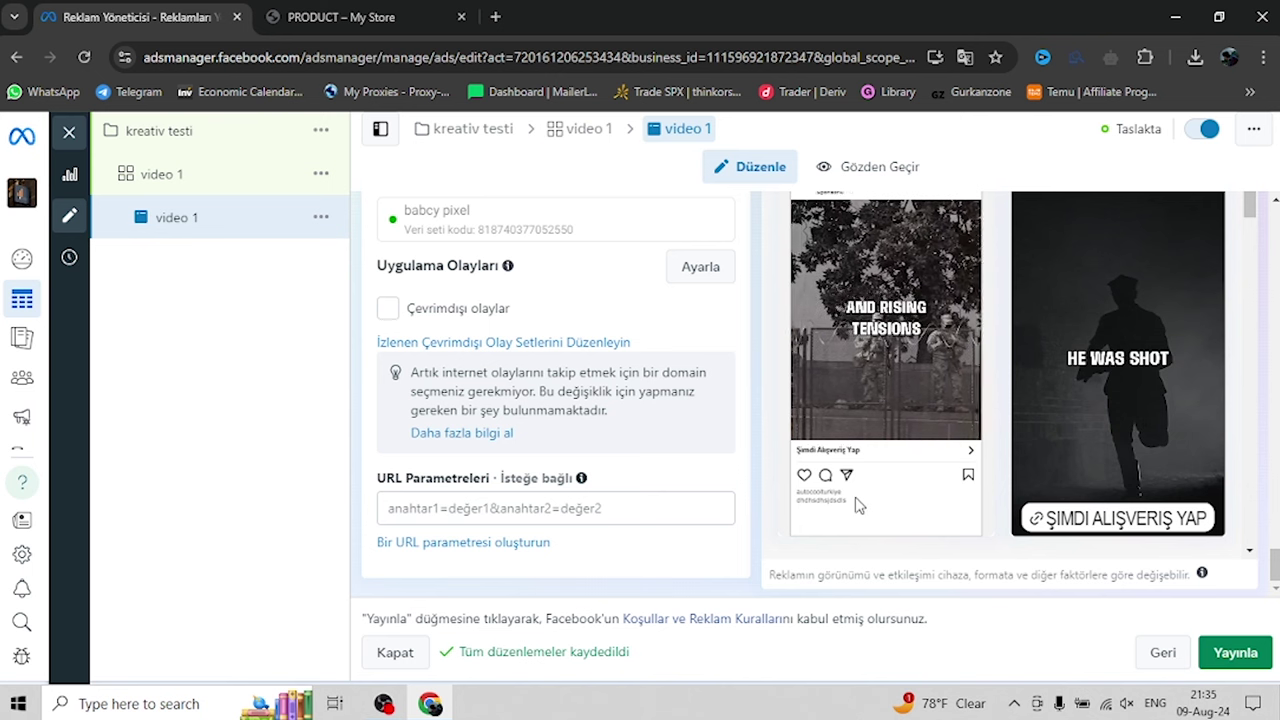
Duplicate the ad set video 1 within its original campaign (Asıl kampanya), making 2 copies
click(271, 175)
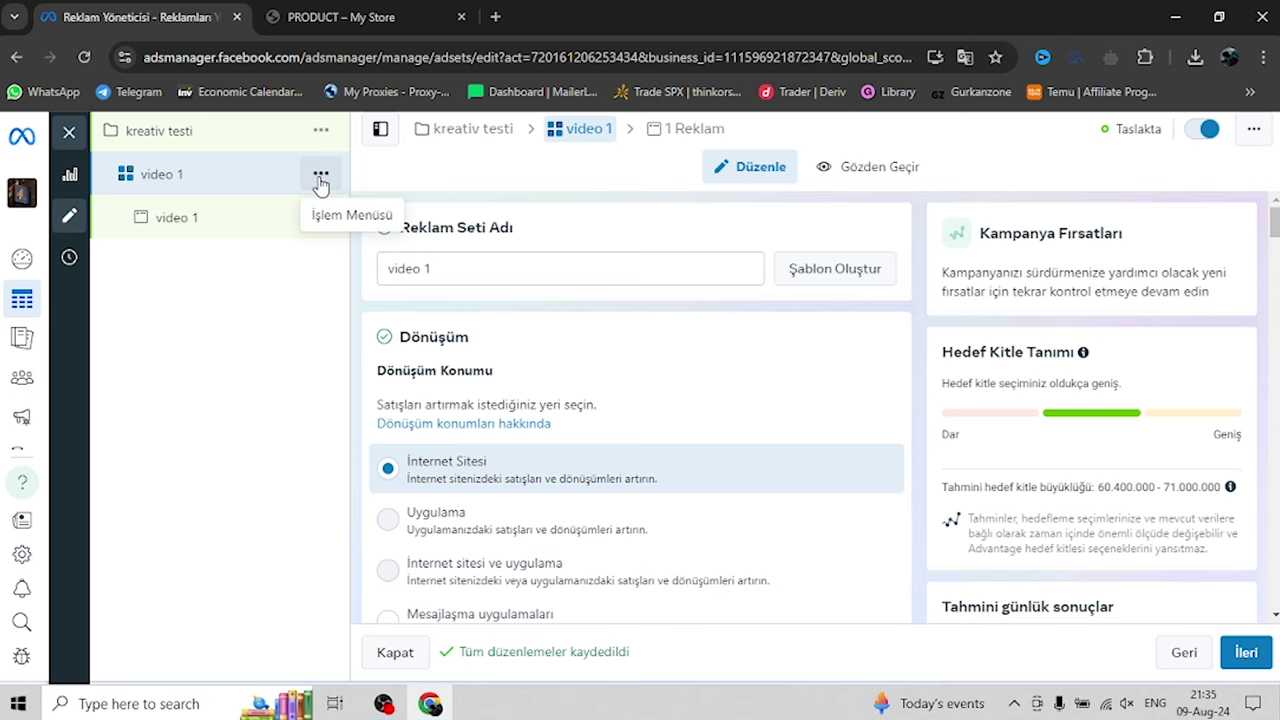
click(320, 183)
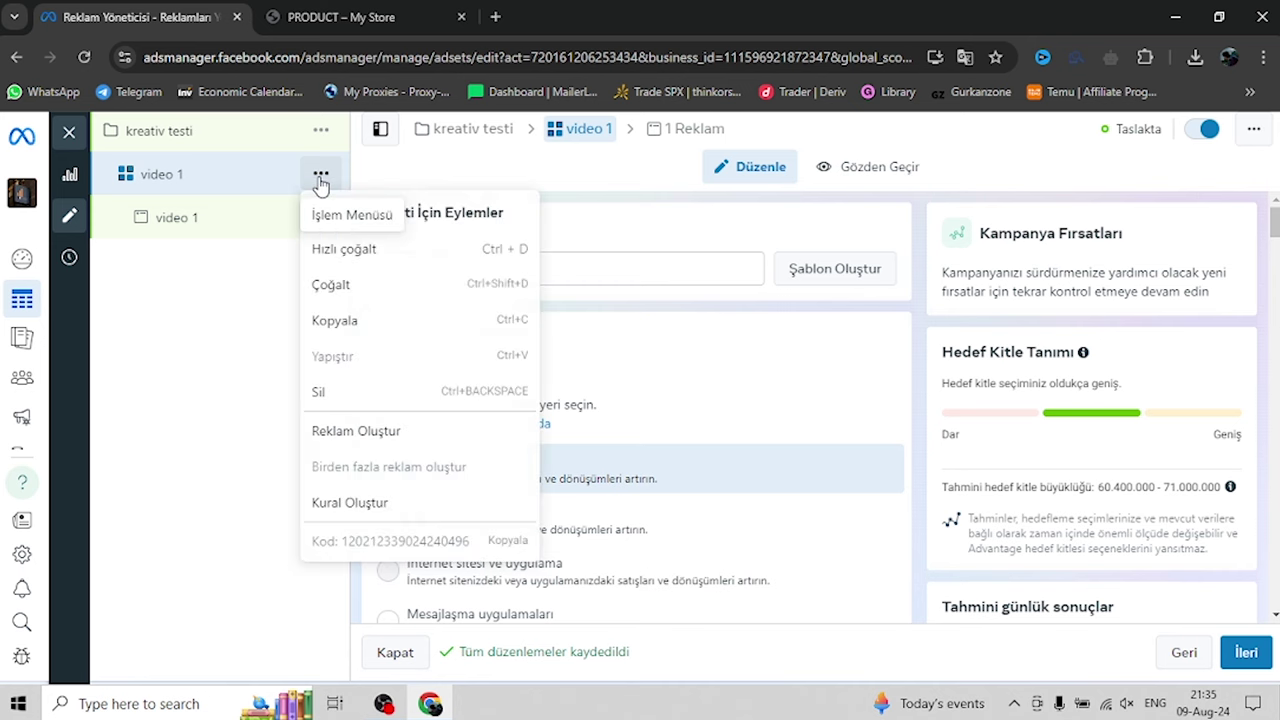
click(350, 289)
scroll(466, 452, down, 2)
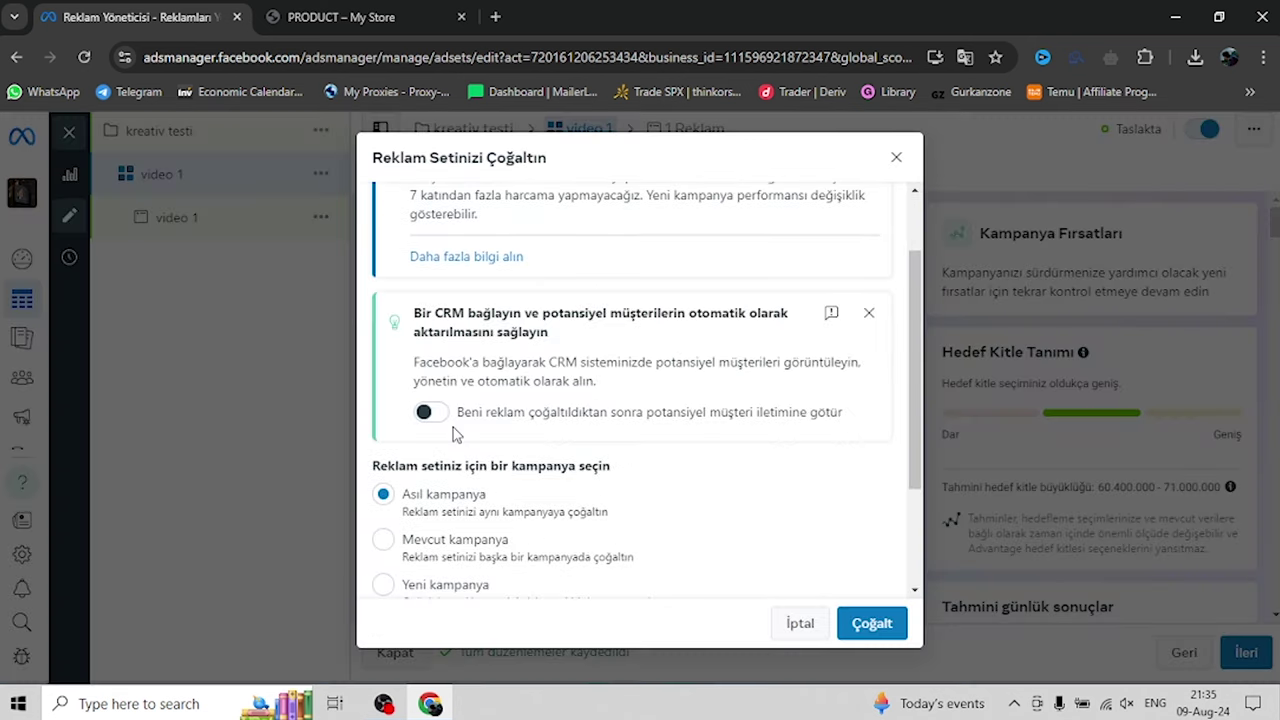
scroll(462, 365, down, 1)
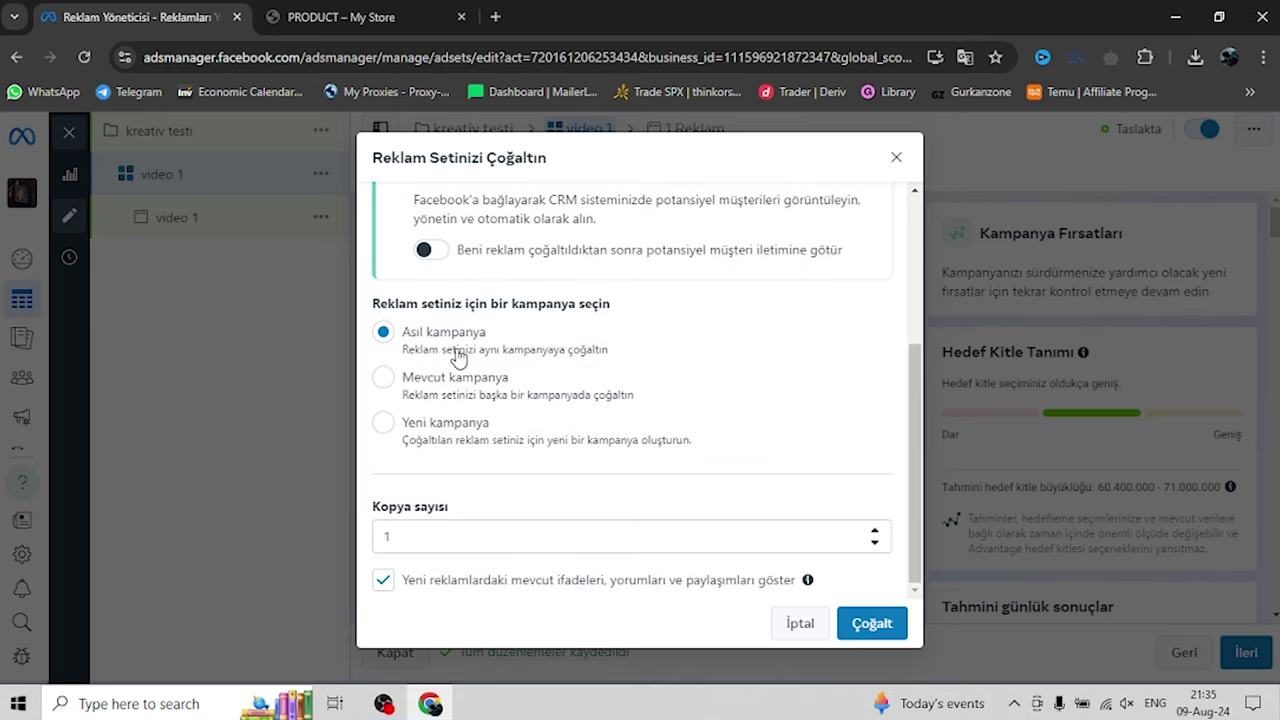
click(411, 538)
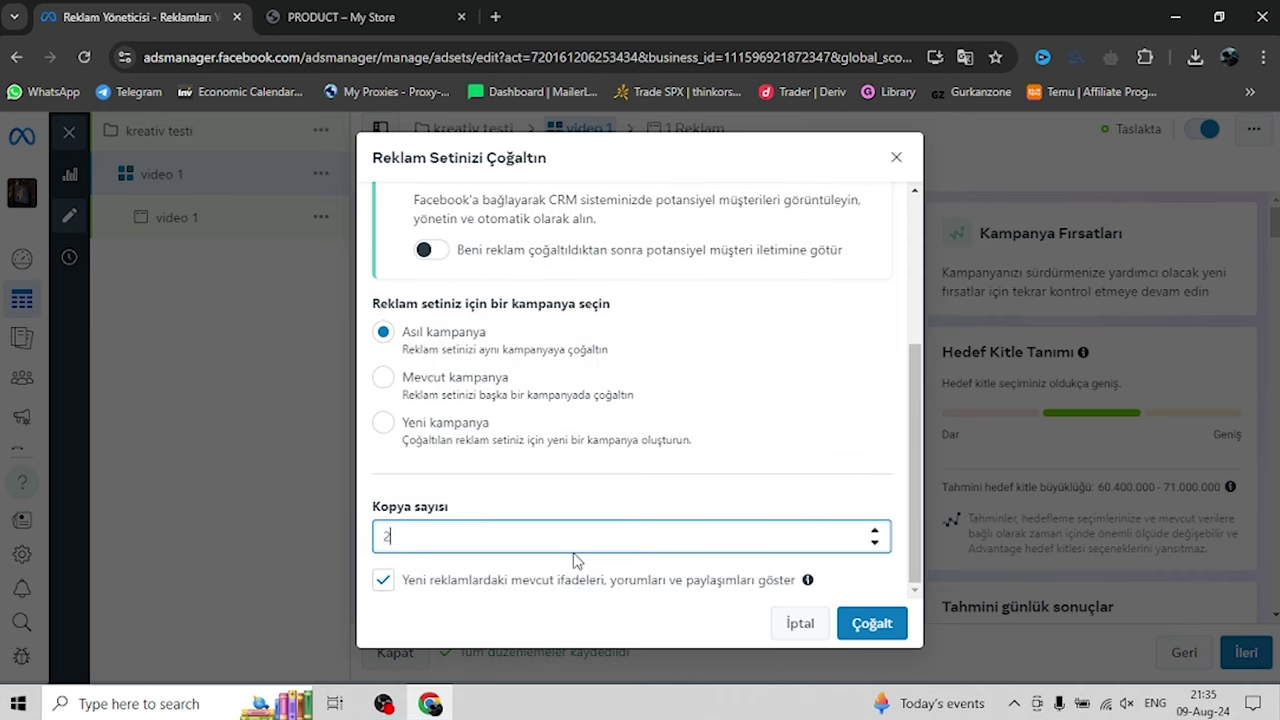
click(862, 624)
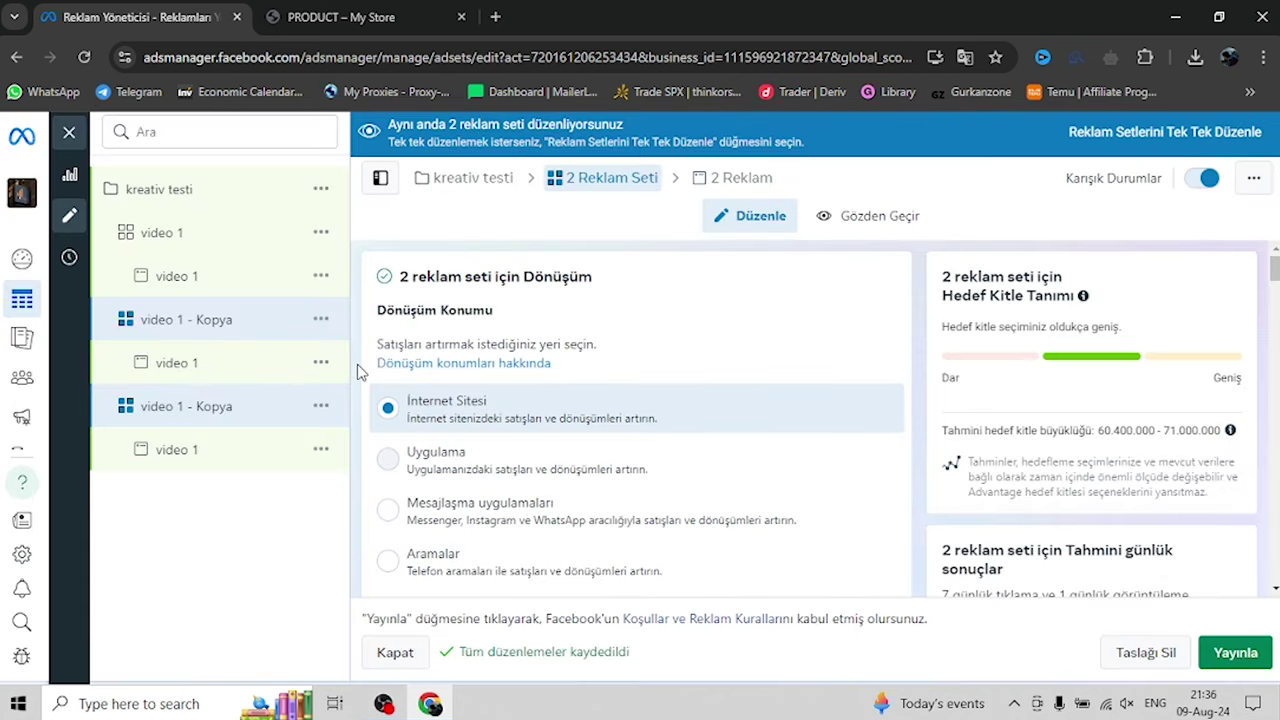
Rename the first copied ad set and the ad inside it as video 2
click(253, 323)
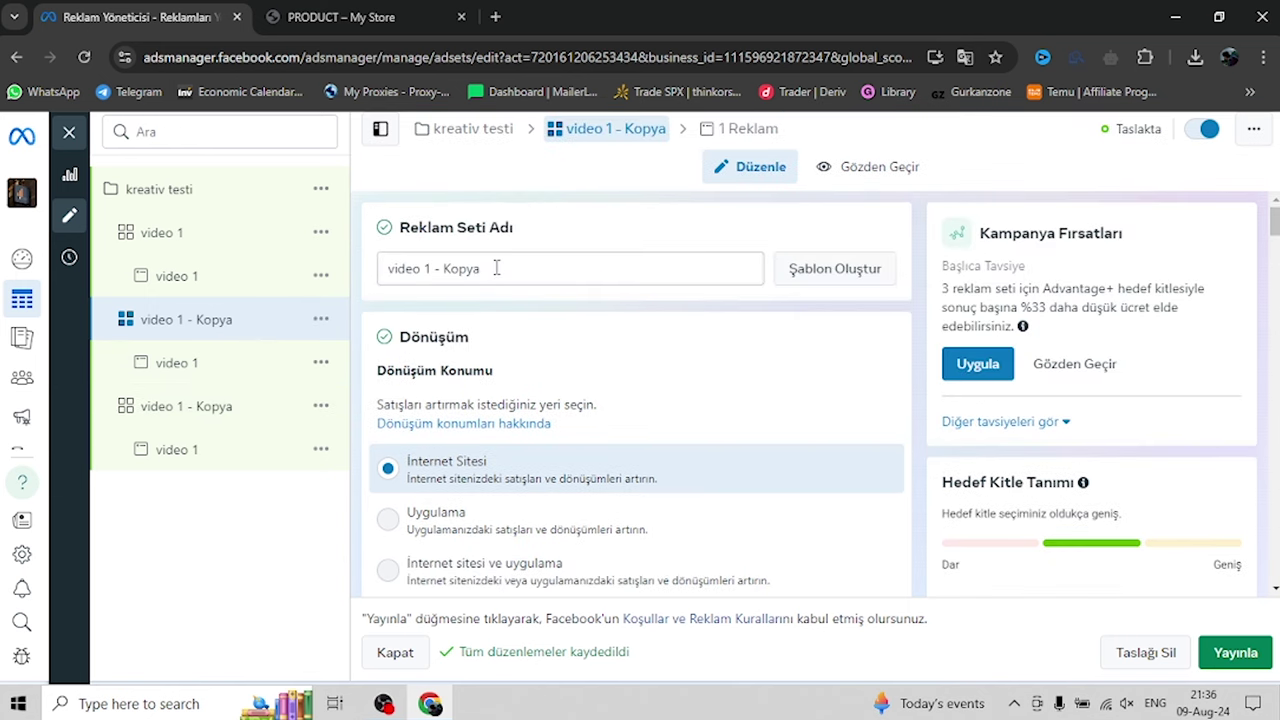
drag(496, 266, 376, 272)
shift+click(423, 270)
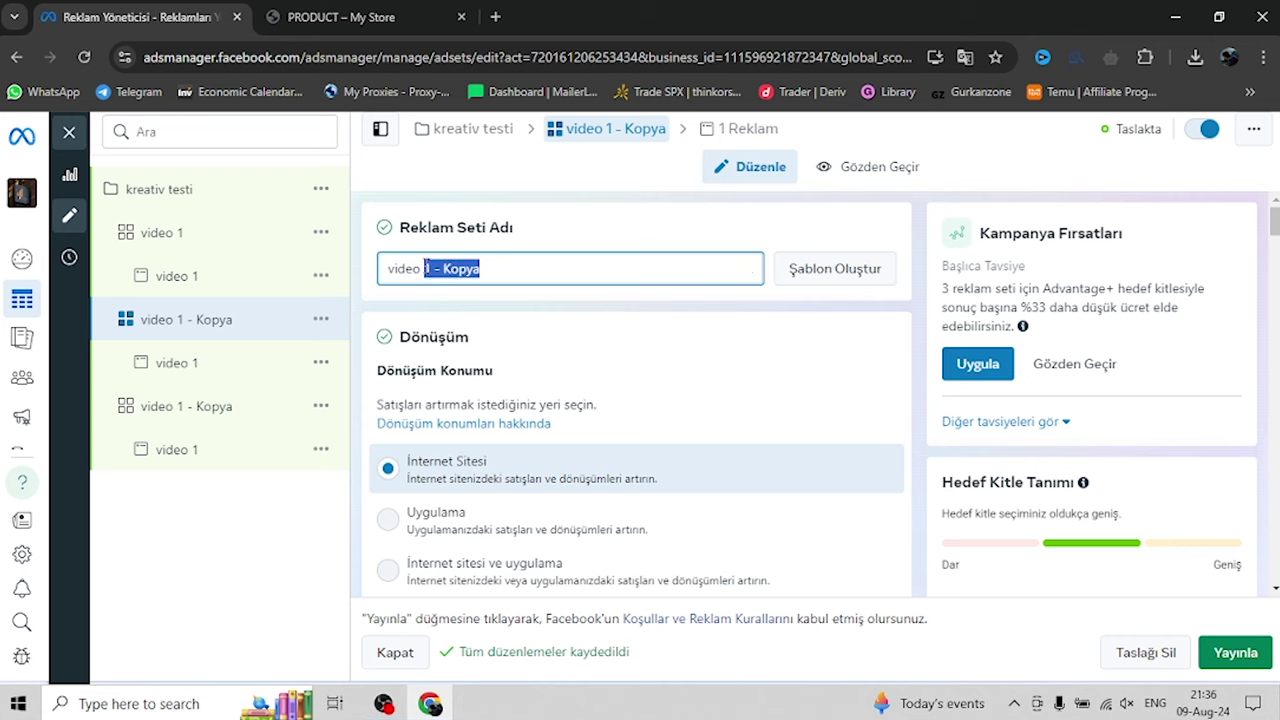
text(2)
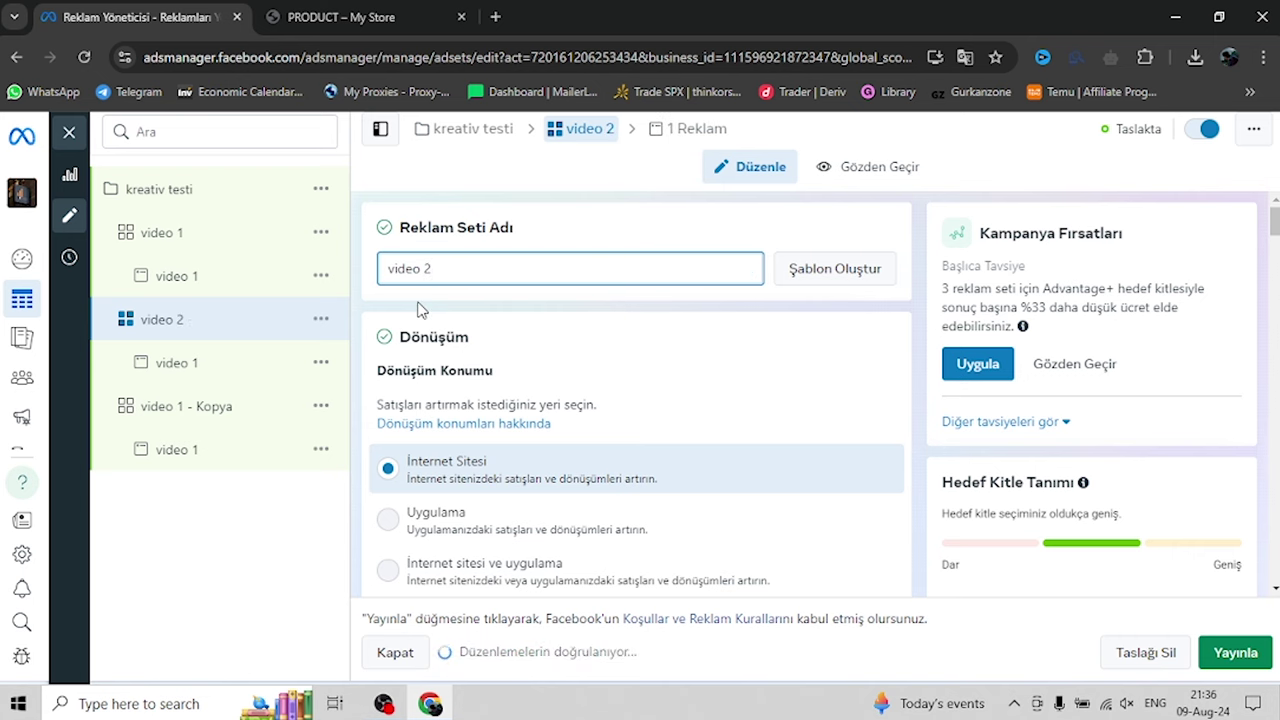
click(231, 370)
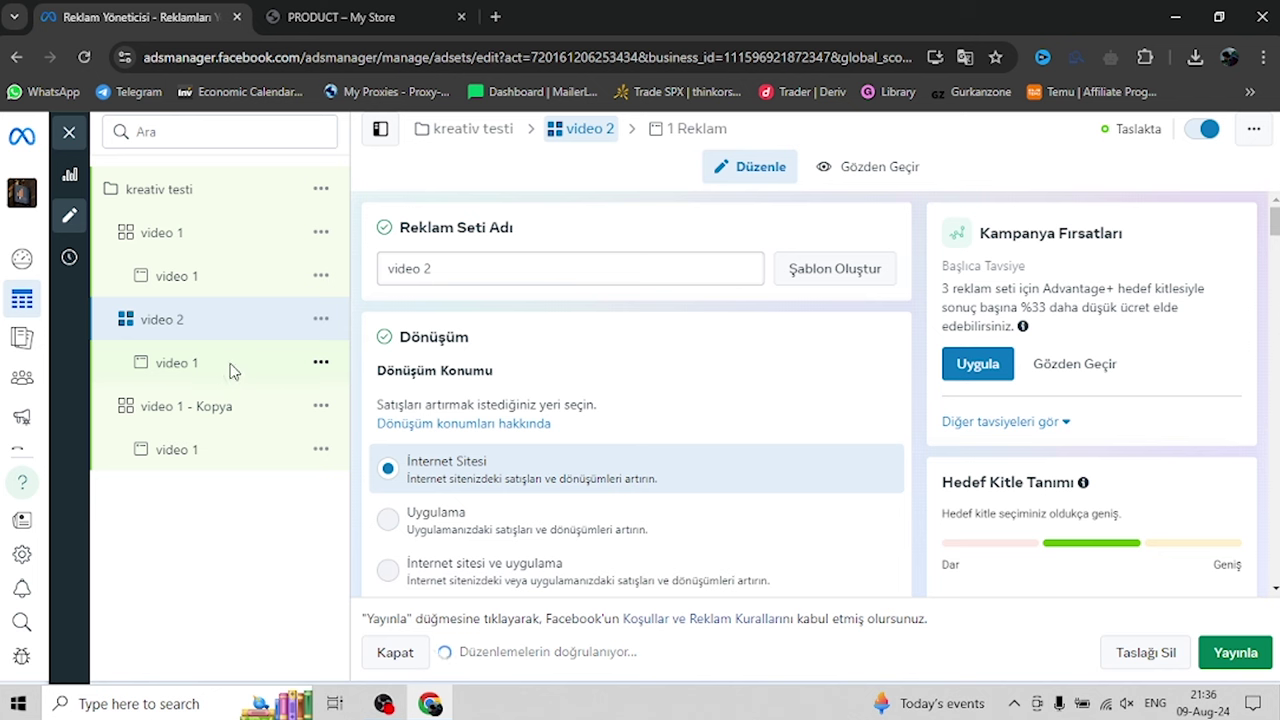
drag(447, 268, 426, 270)
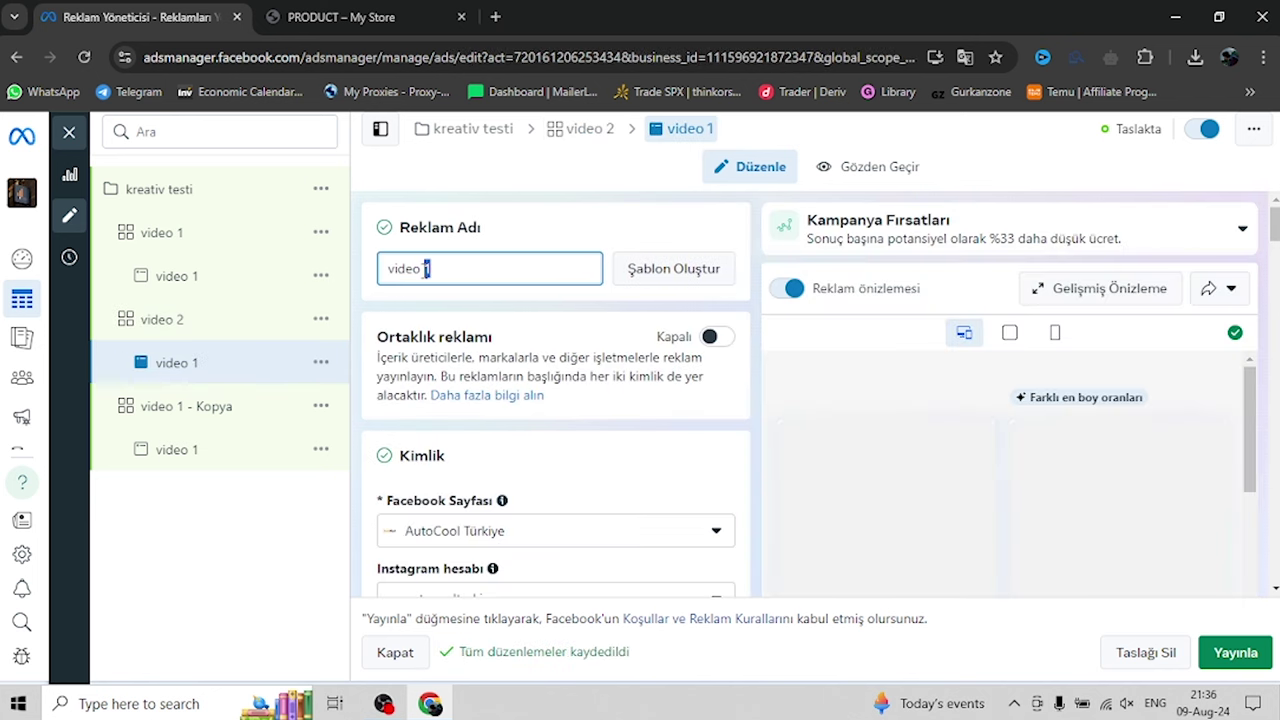
text(2)
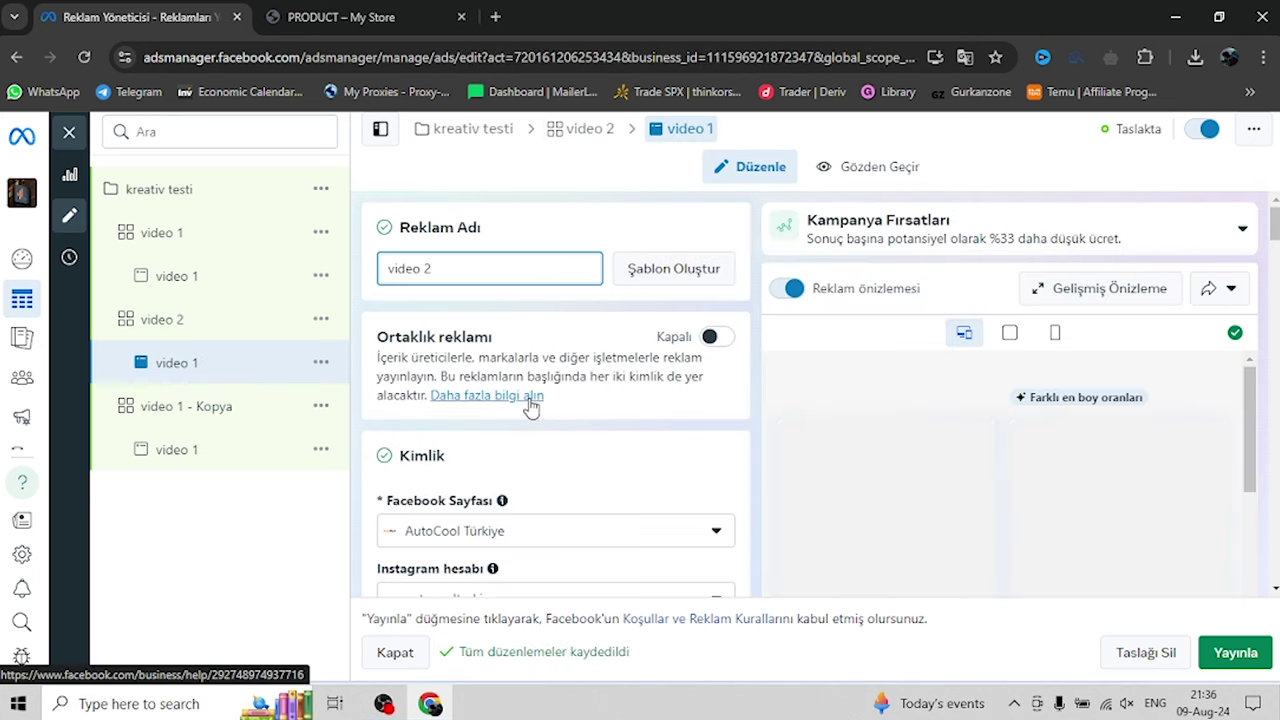
Replace the video in the ad video 2 by uploading video 2.mp4 from the Desktop, keeping the original crop (Orijinali) for all placements
scroll(529, 408, down, 2)
scroll(533, 408, down, 8)
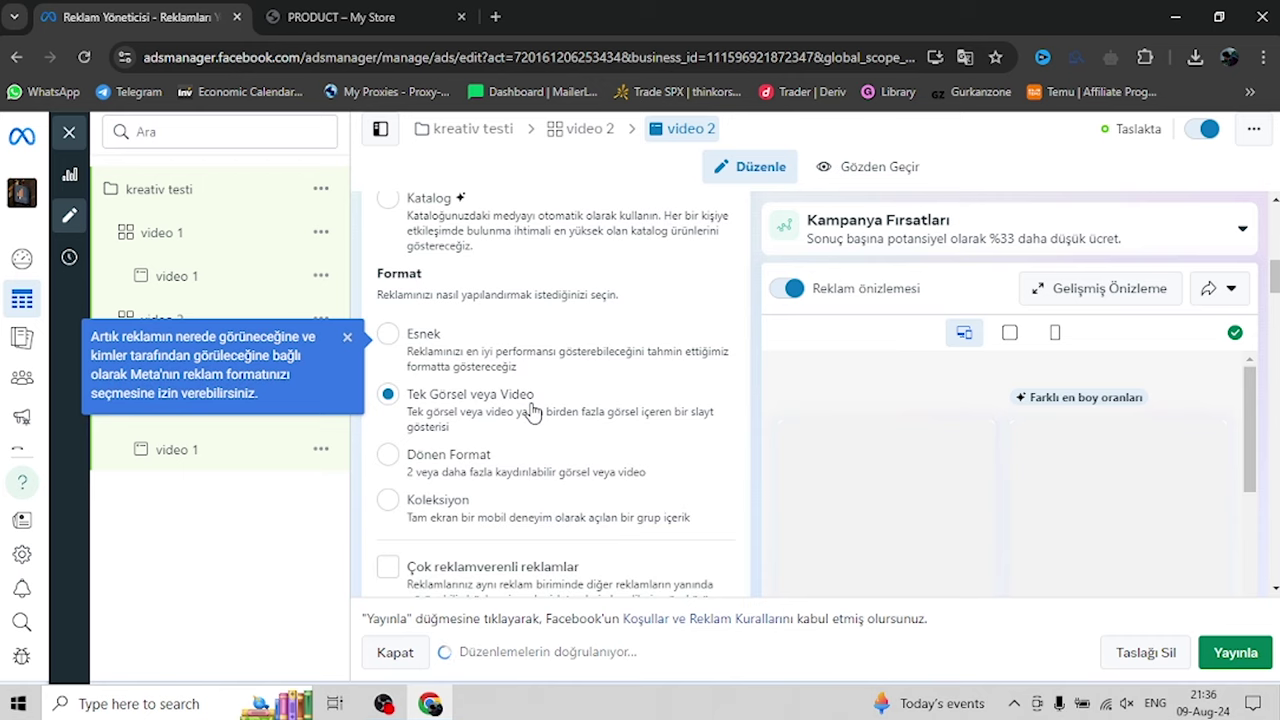
scroll(533, 408, down, 10)
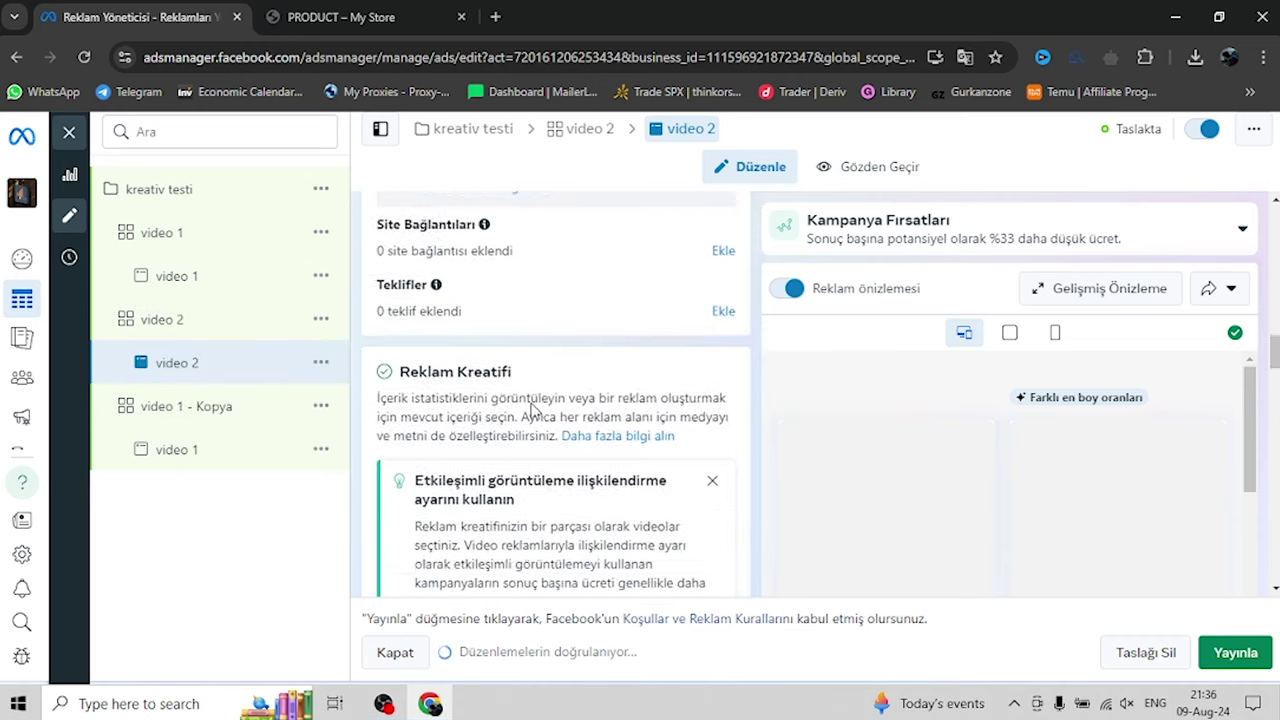
scroll(533, 410, down, 2)
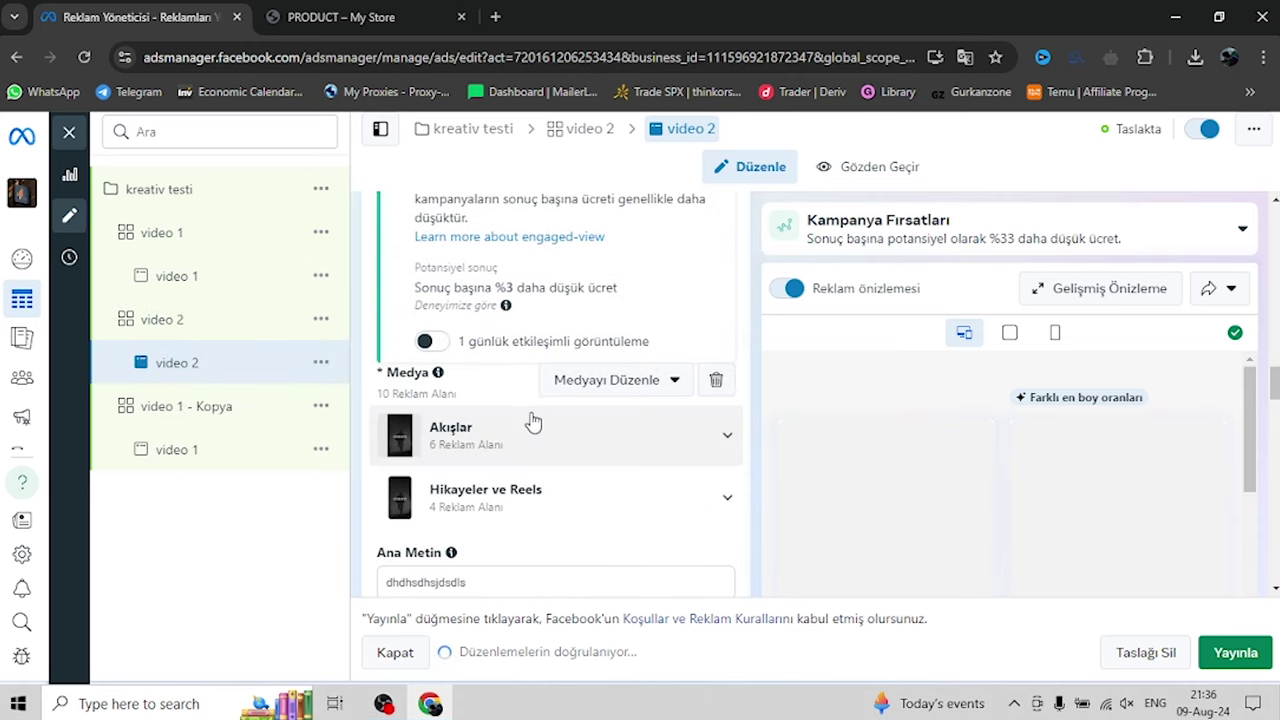
click(613, 386)
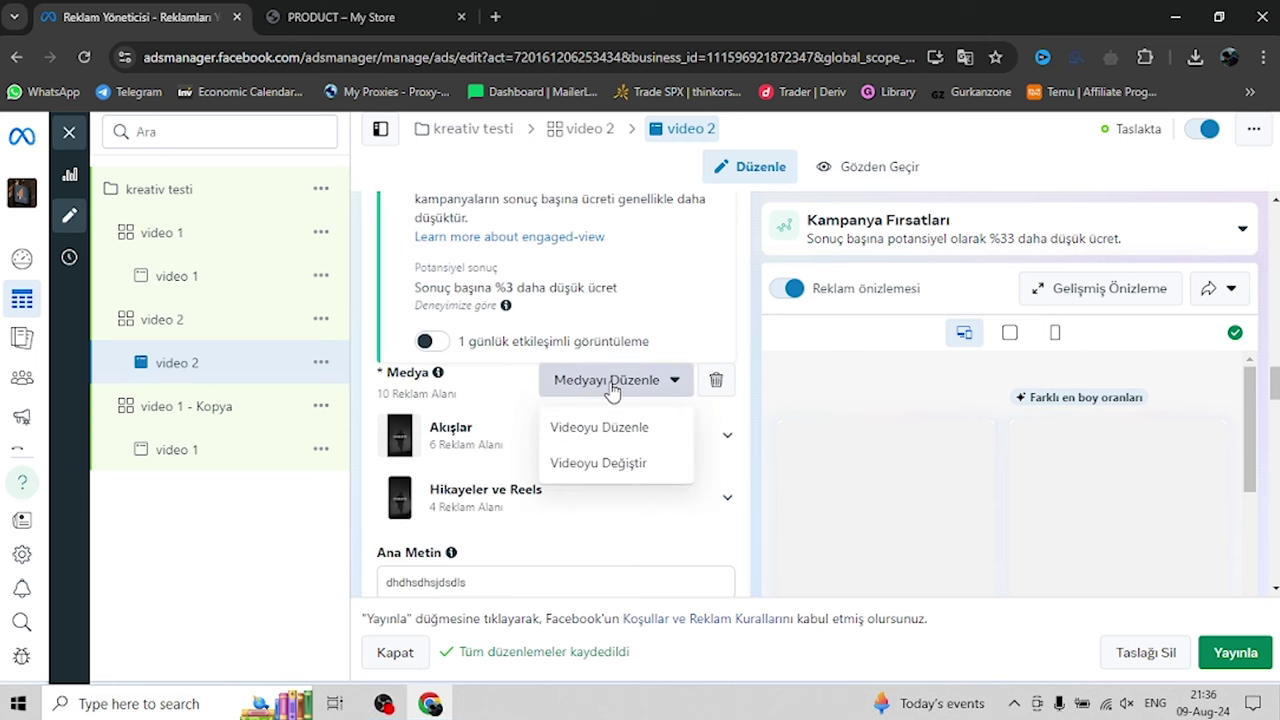
click(600, 470)
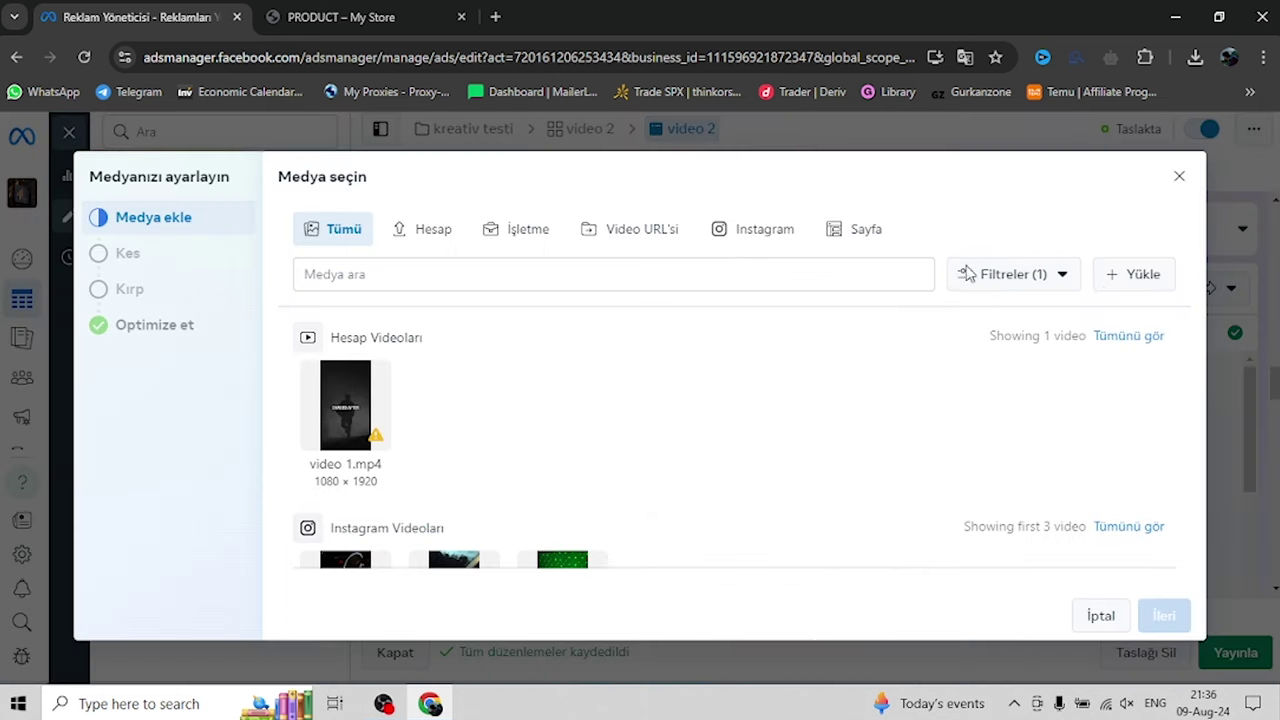
click(1134, 282)
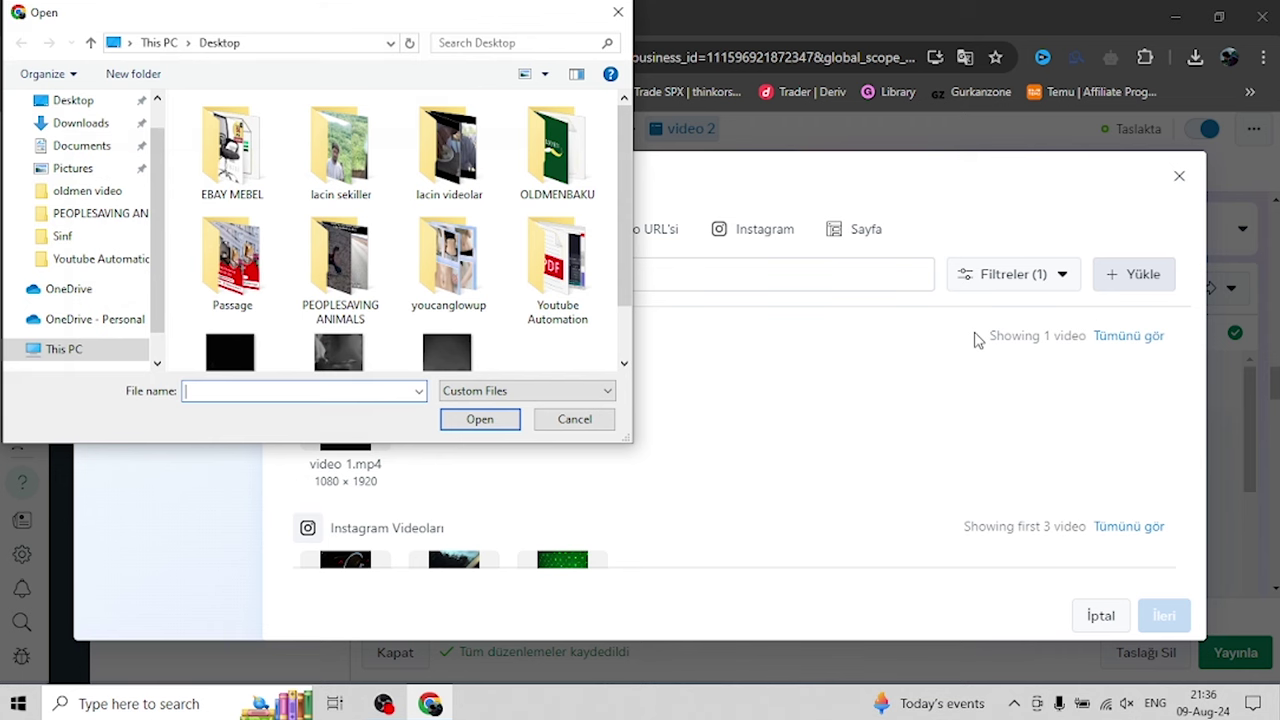
double_click(332, 305)
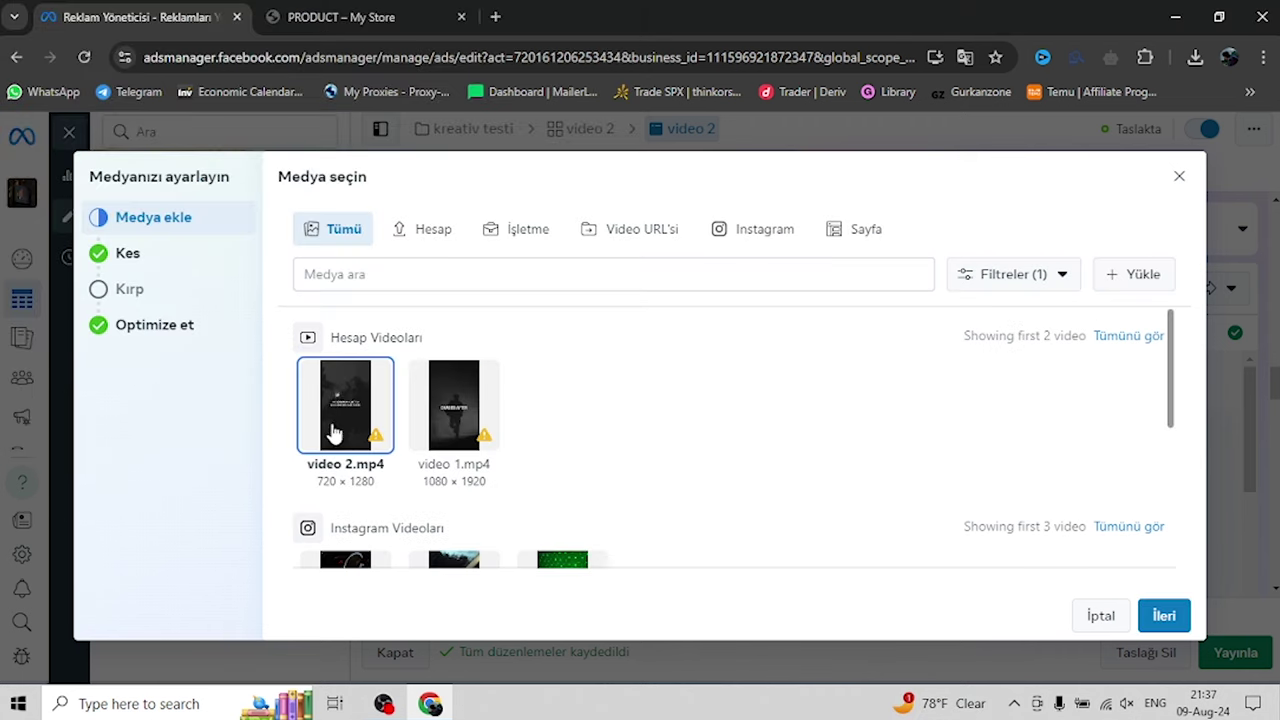
click(1163, 616)
click(1163, 616)
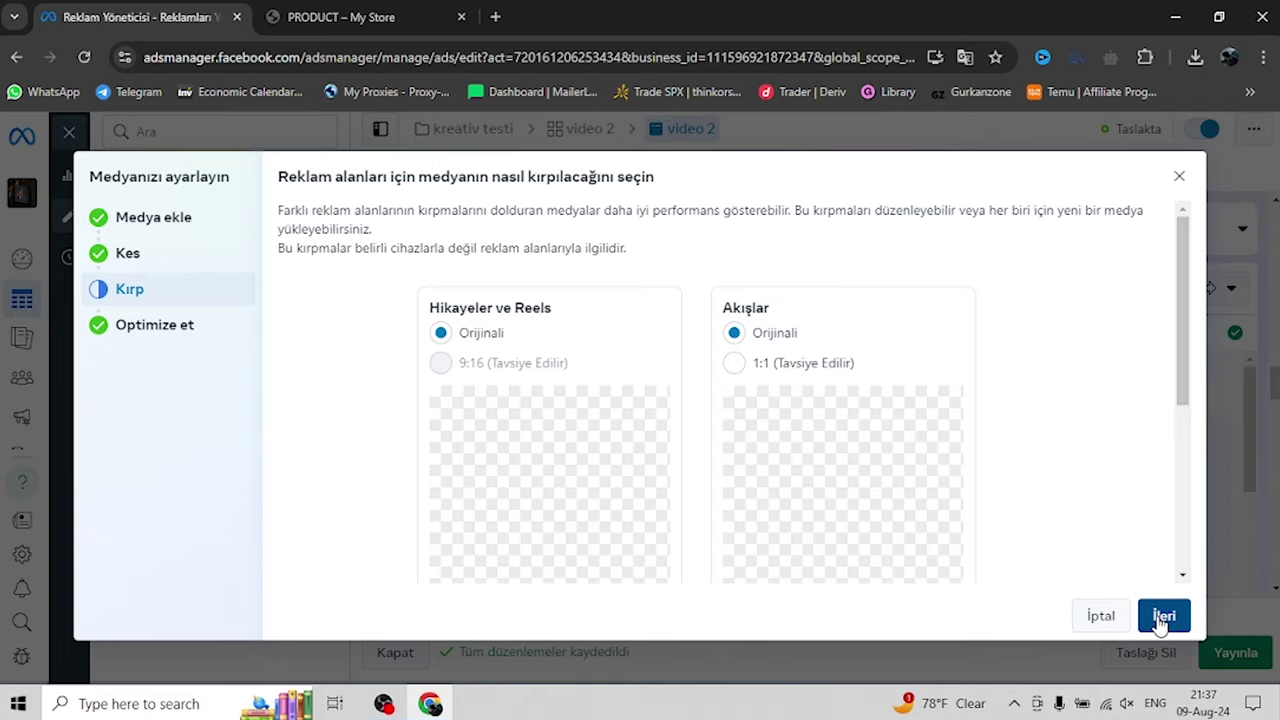
click(1163, 616)
click(1161, 615)
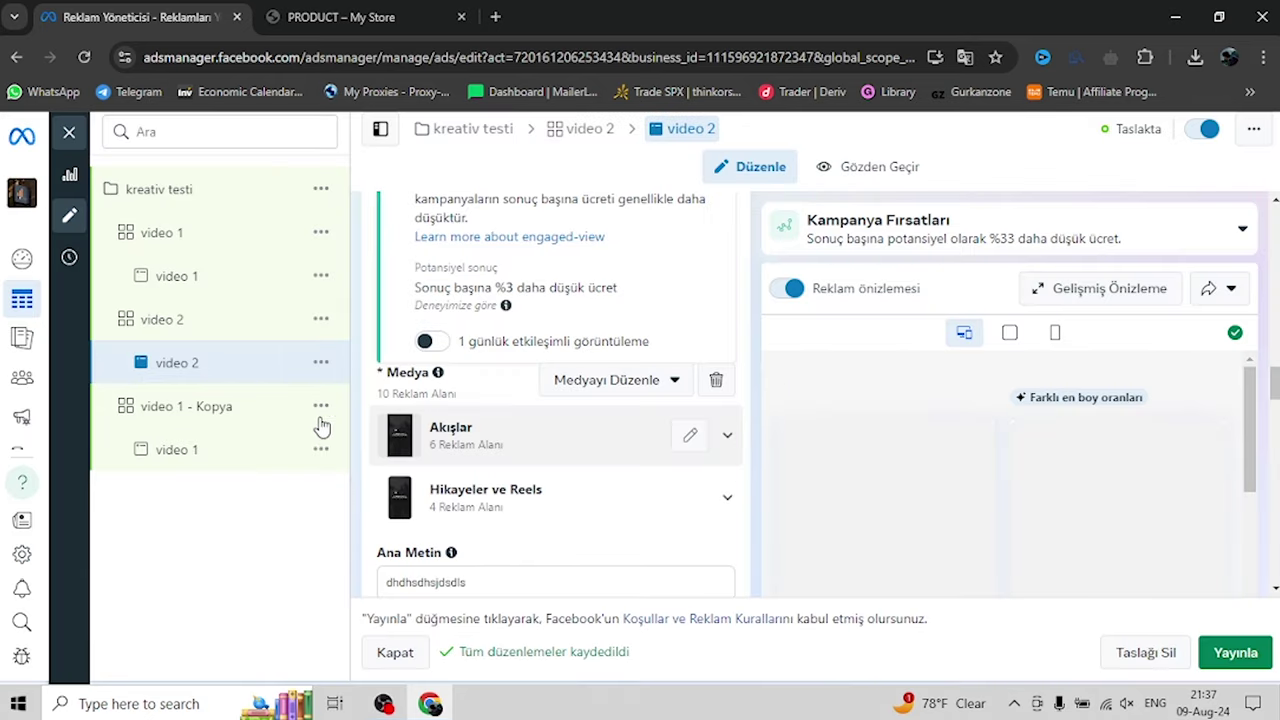
Rename the remaining copied ad set and the ad inside it as video 3
click(220, 416)
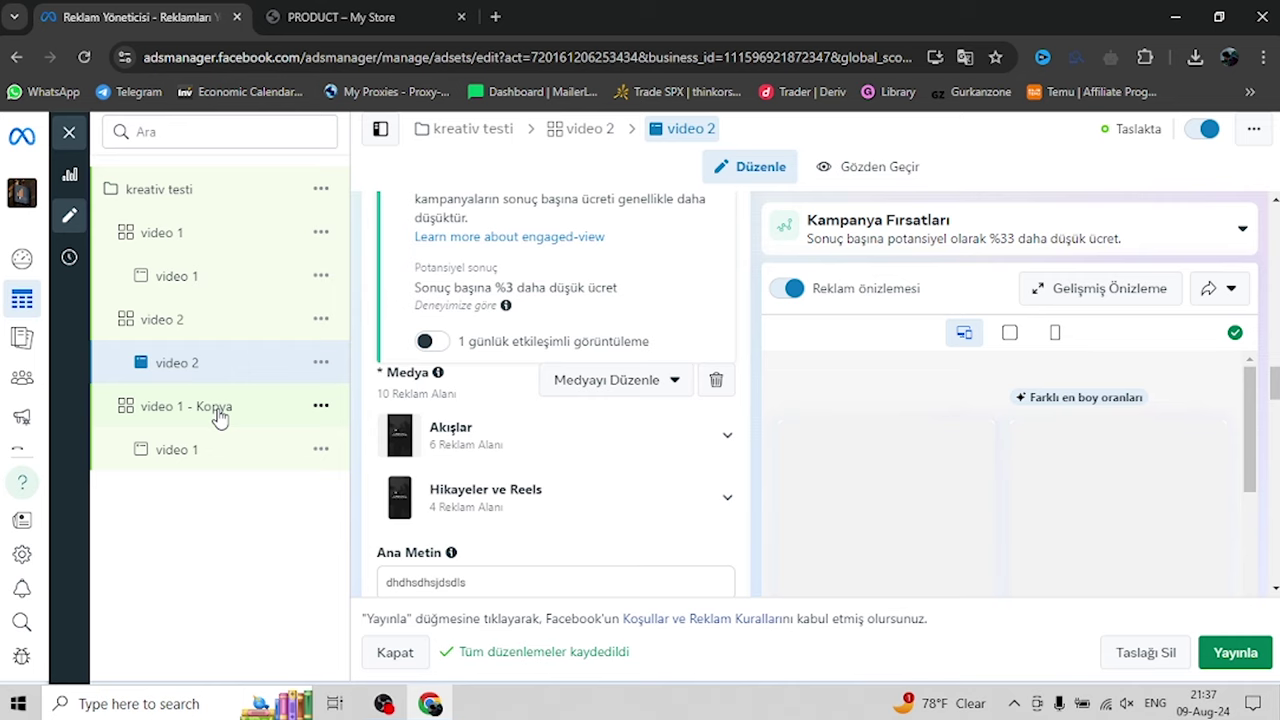
drag(494, 271, 425, 272)
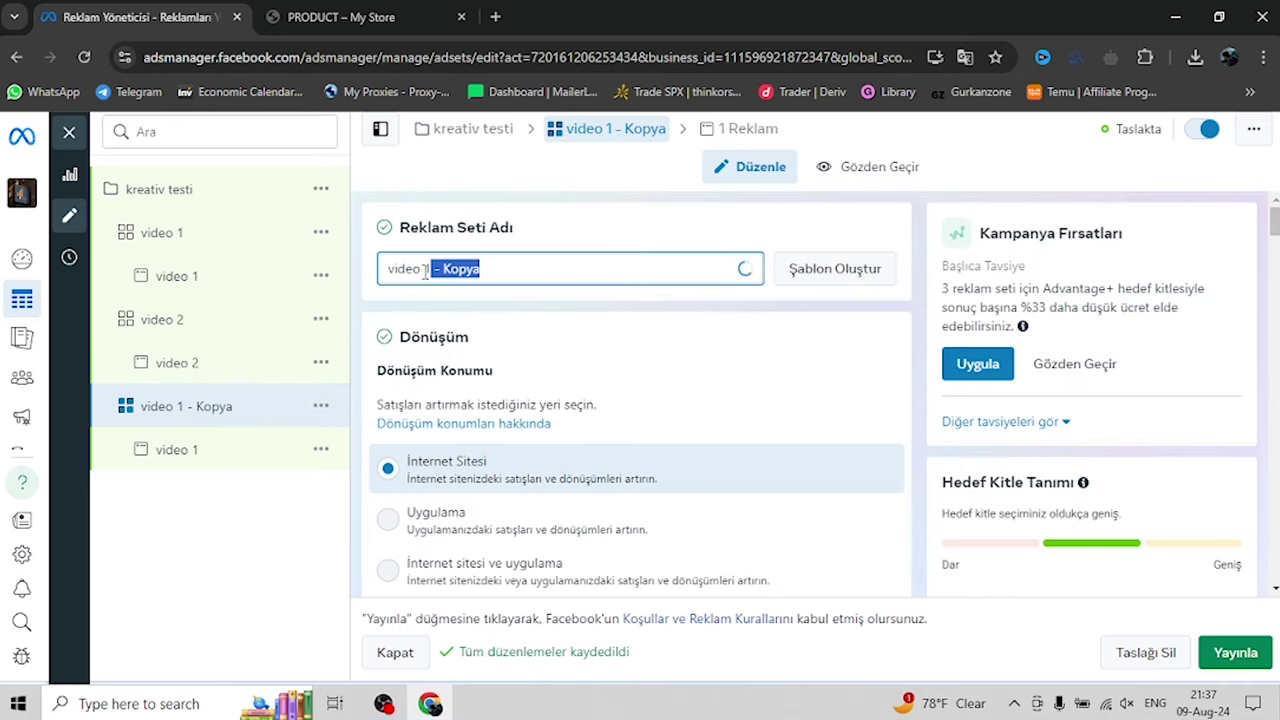
text(3)
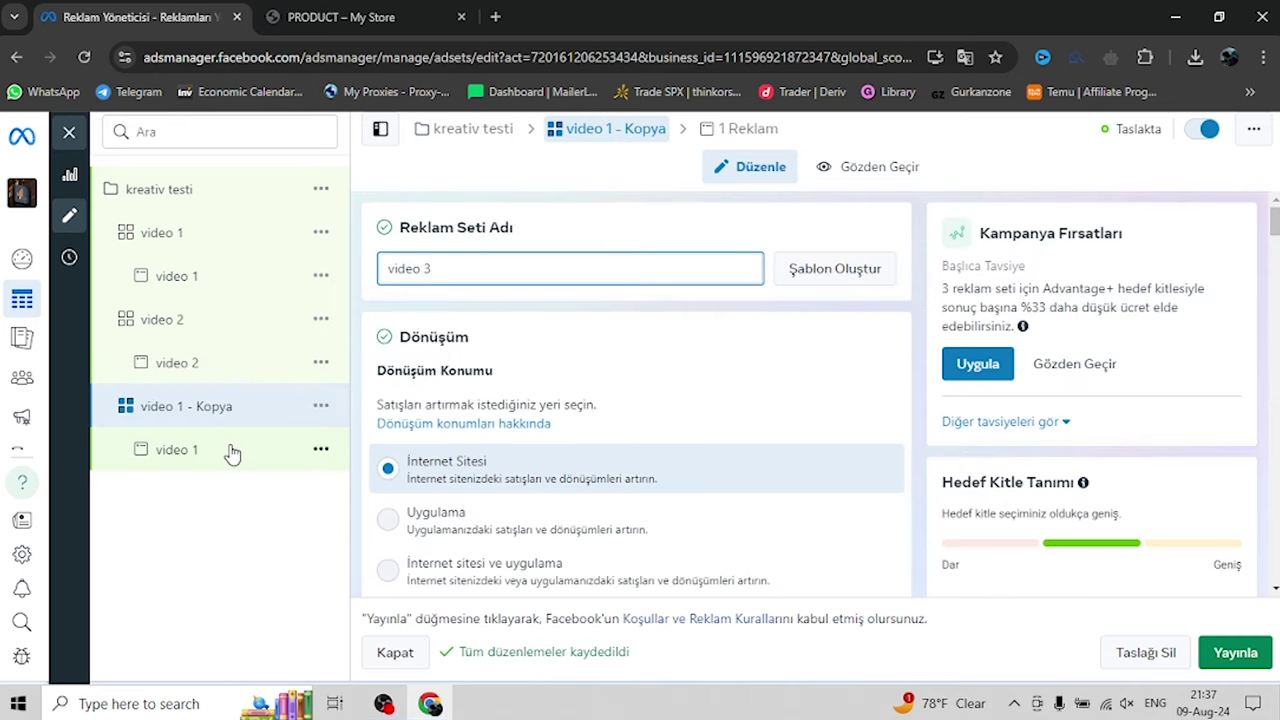
click(231, 451)
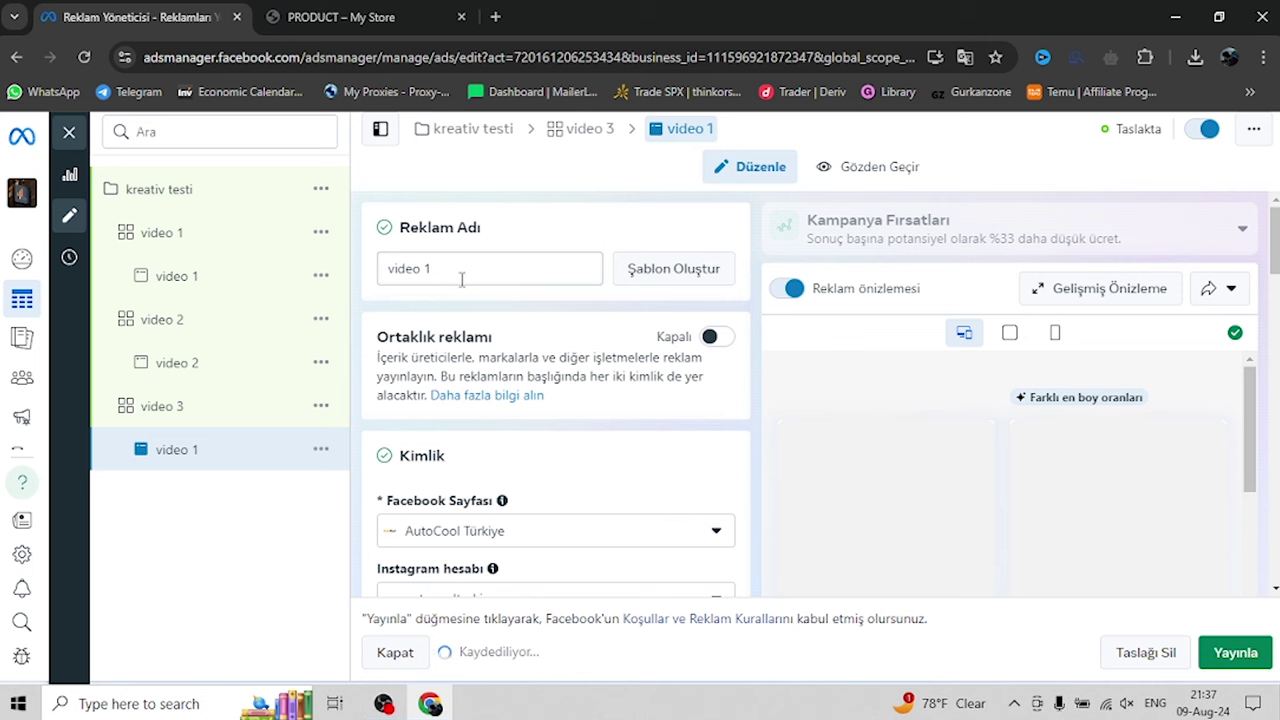
click(426, 282)
key(BackSpace)
text(3)
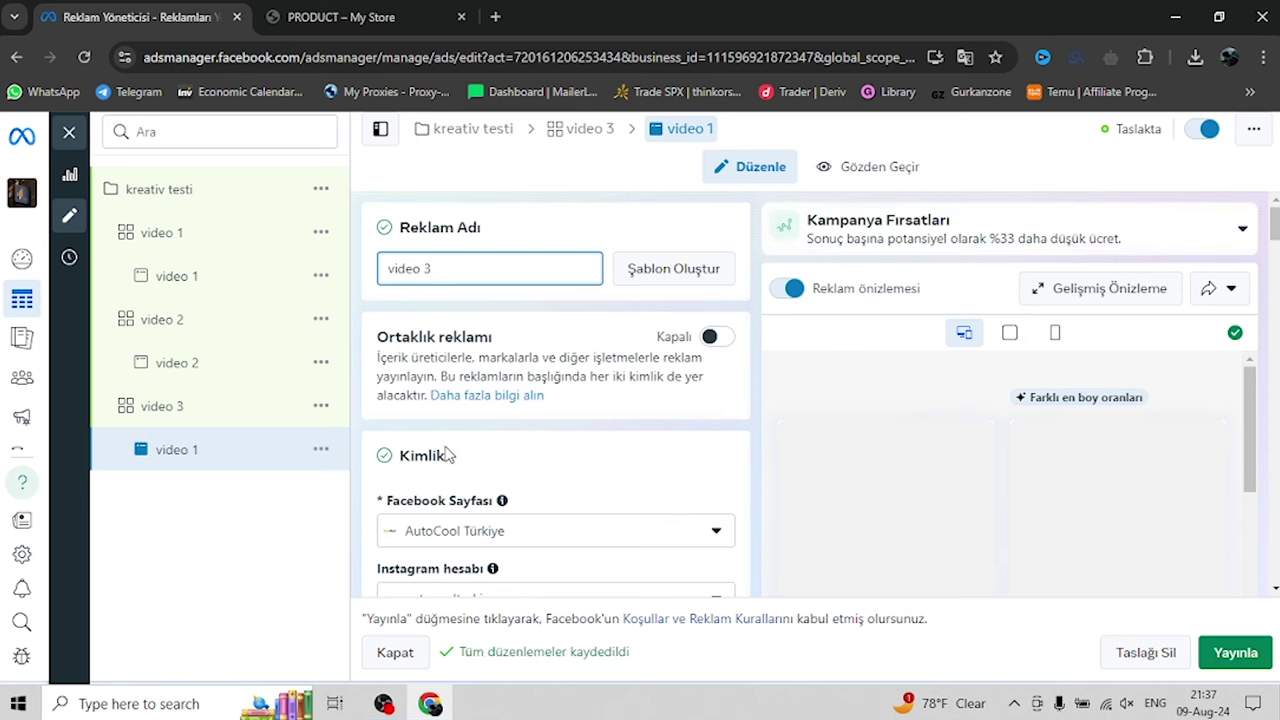
Replace the video in the ad video 3 by uploading video 3 from the Desktop, accepting the default crop and optimization settings
scroll(487, 430, down, 5)
scroll(474, 420, down, 3)
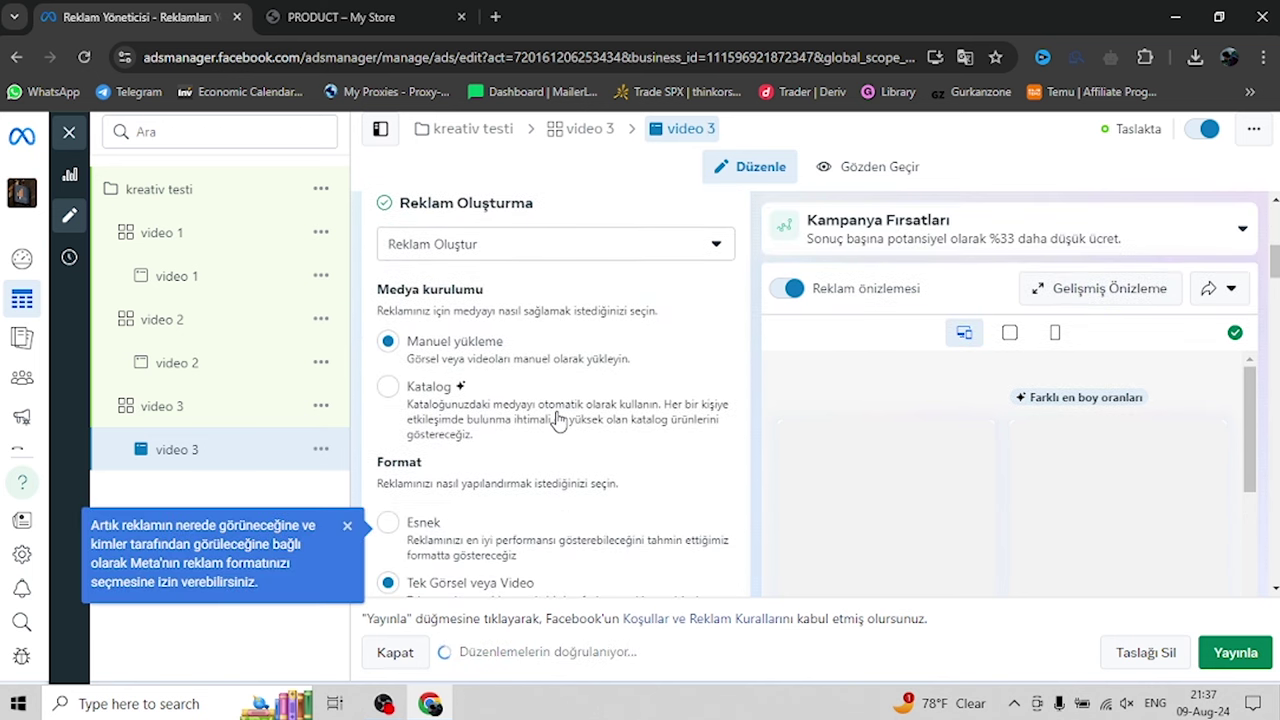
scroll(558, 420, down, 10)
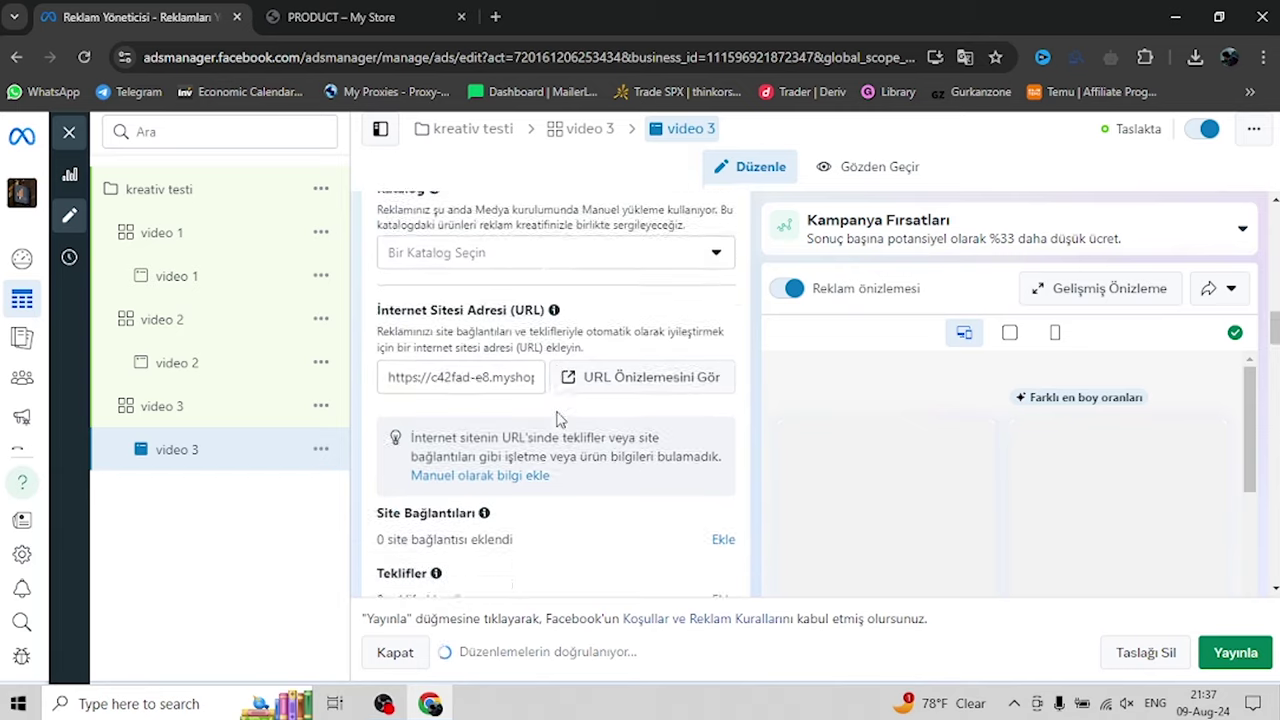
scroll(558, 420, down, 10)
click(614, 290)
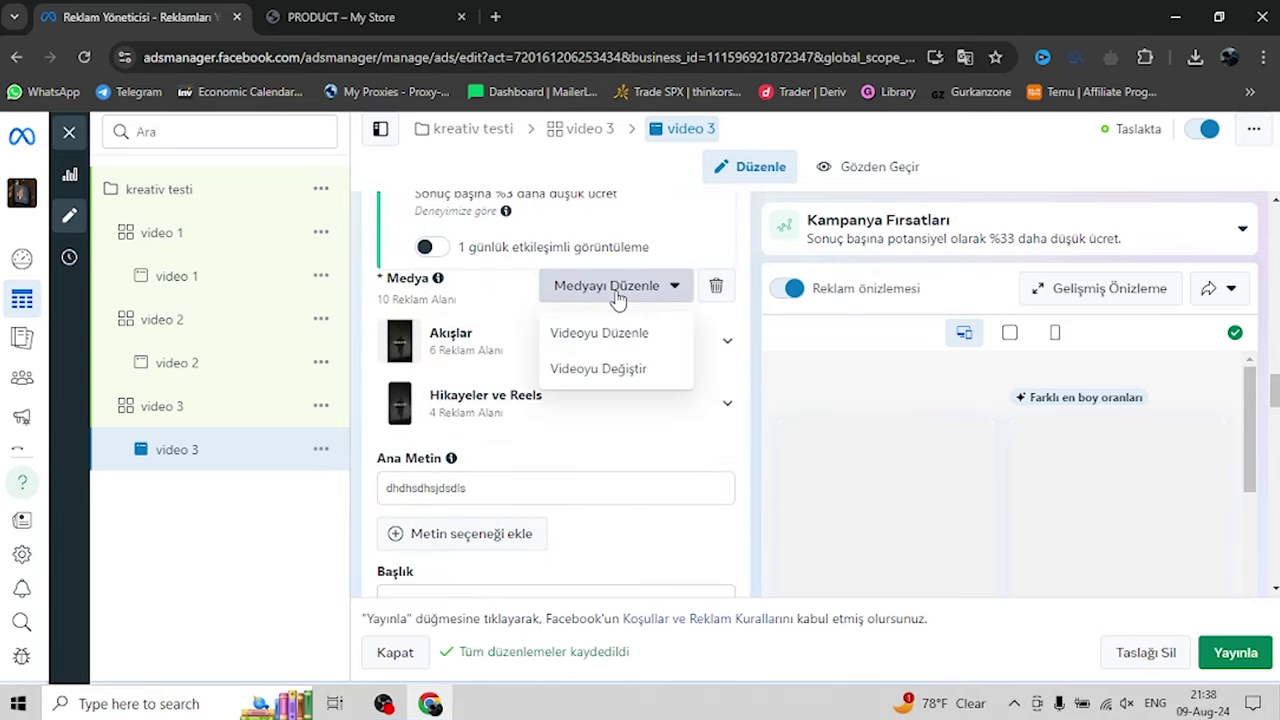
click(604, 369)
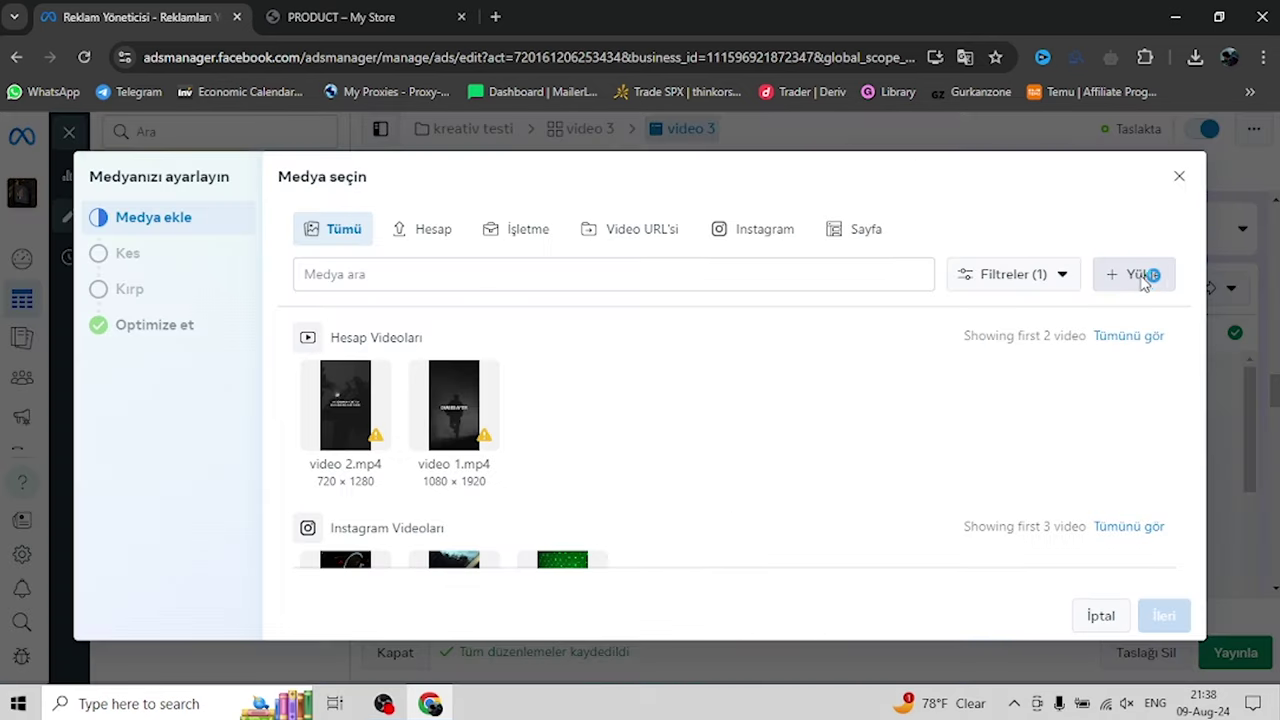
click(1137, 282)
scroll(393, 277, down, 1)
double_click(447, 310)
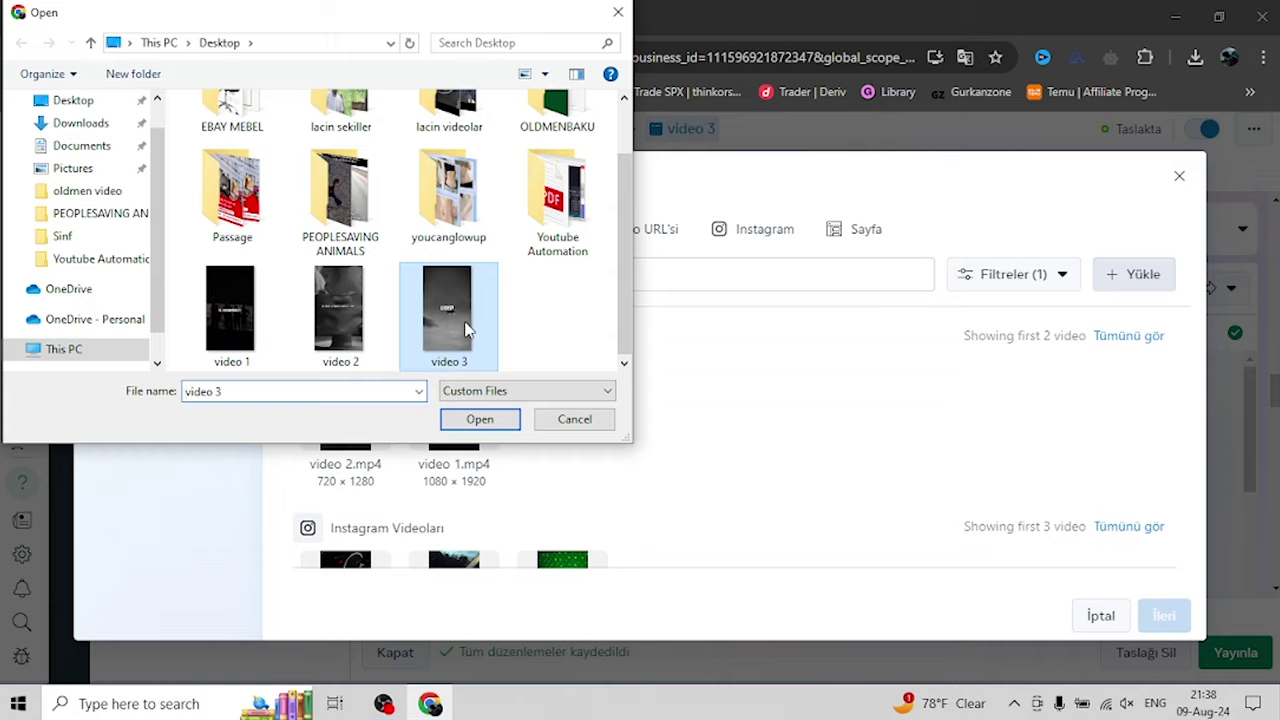
click(1163, 615)
click(1163, 615)
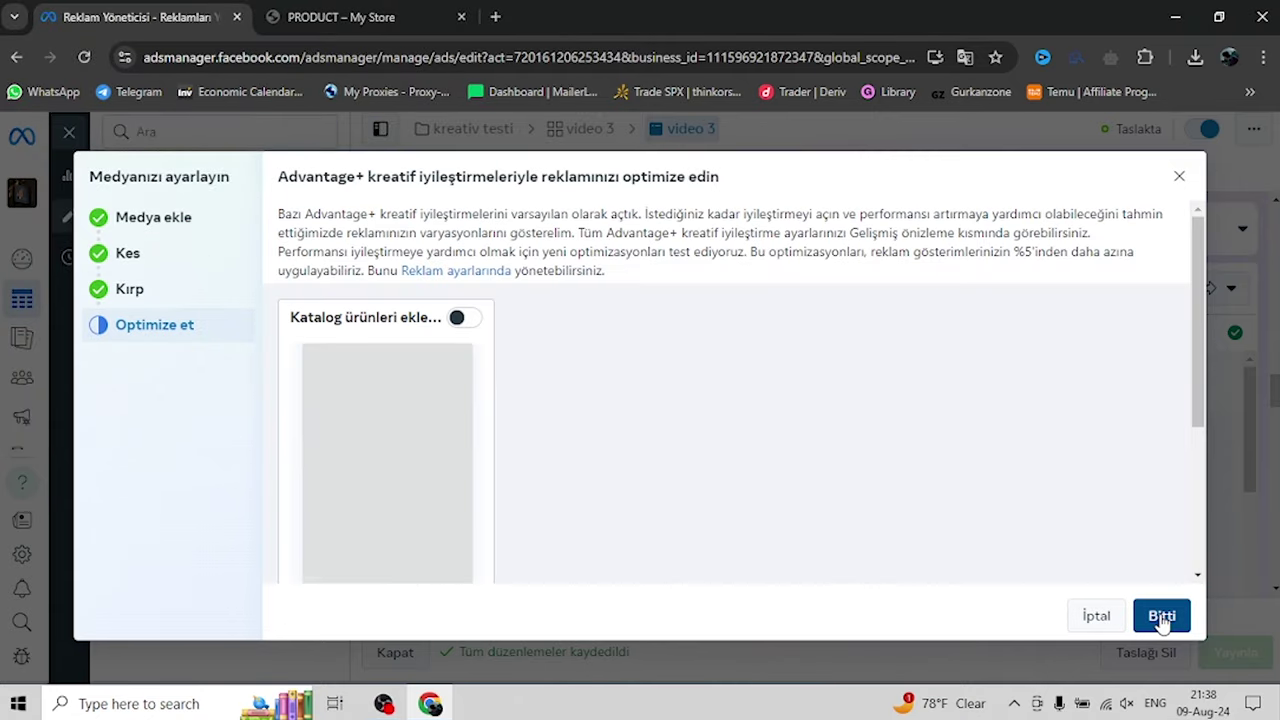
click(1161, 618)
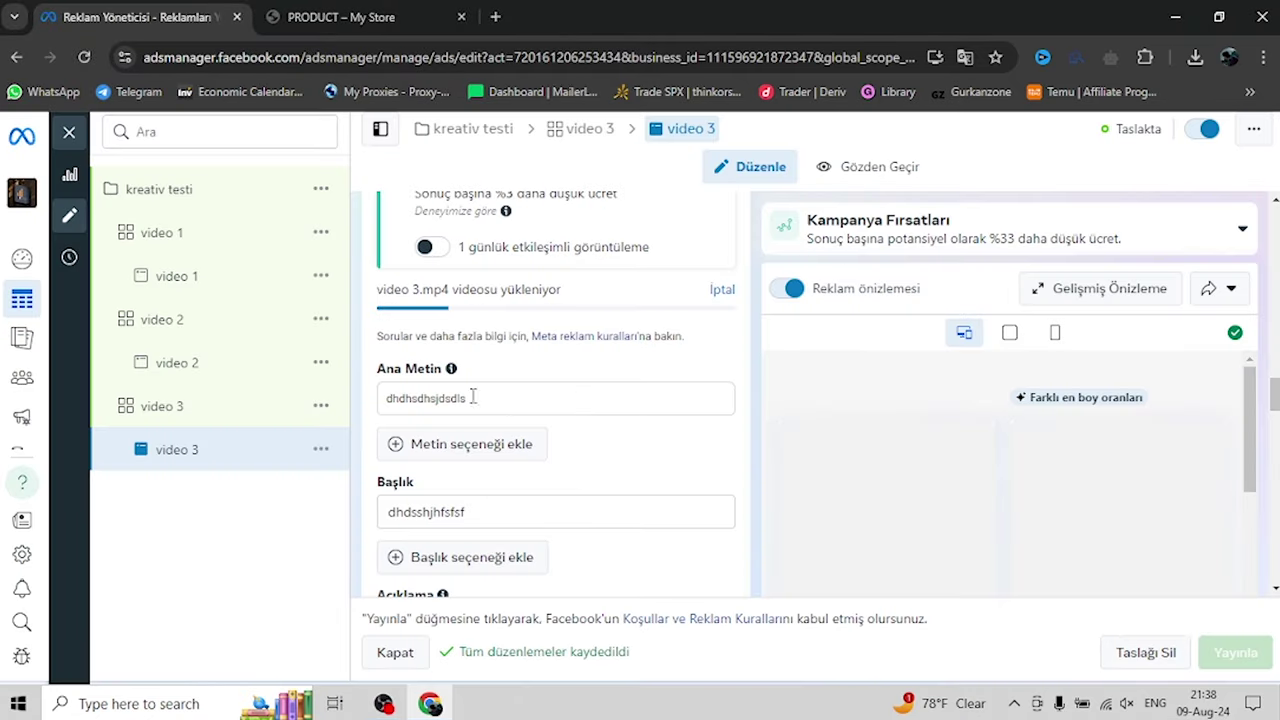
Review the campaign kreativ testi and its ad sets video 1, video 2 and video 3
click(172, 193)
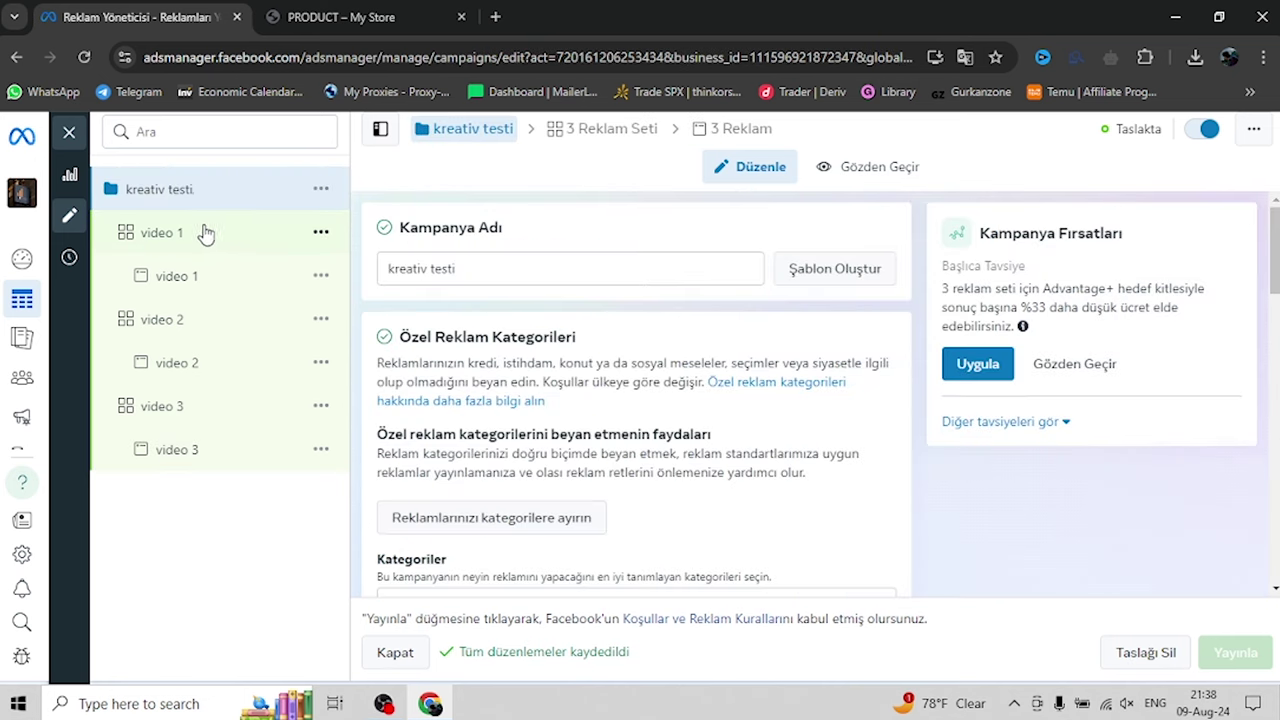
click(200, 232)
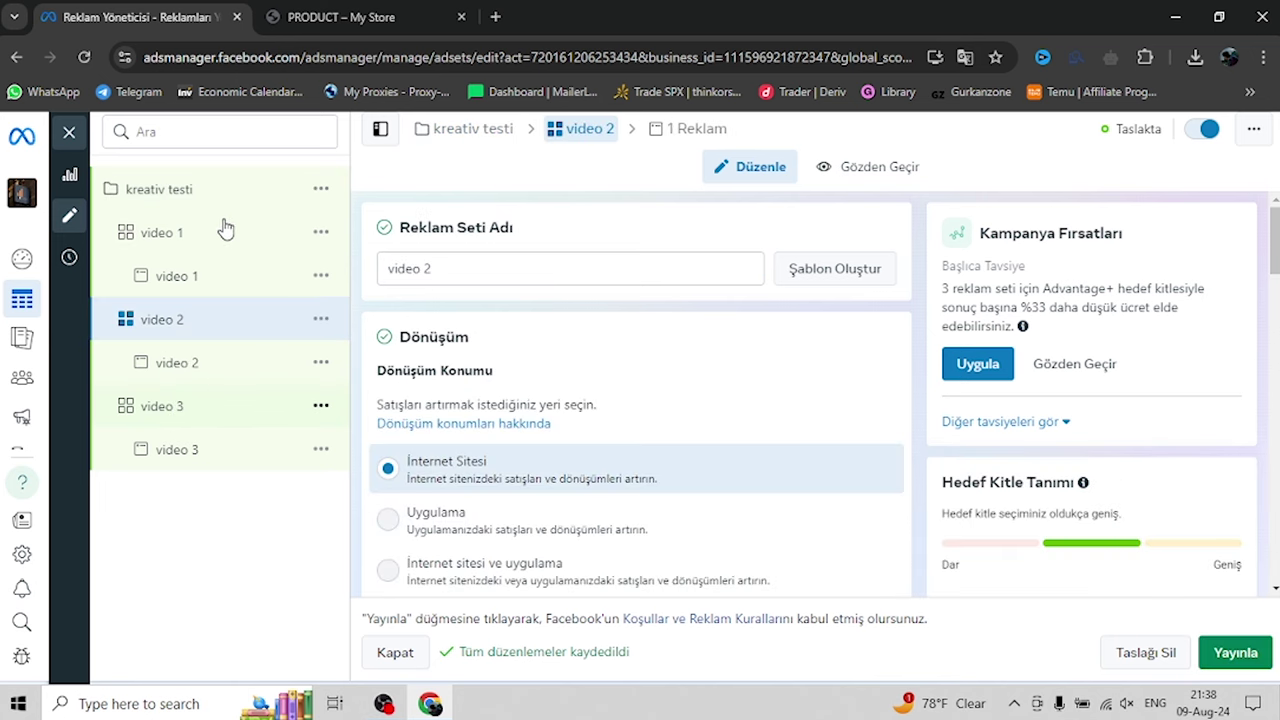
click(226, 230)
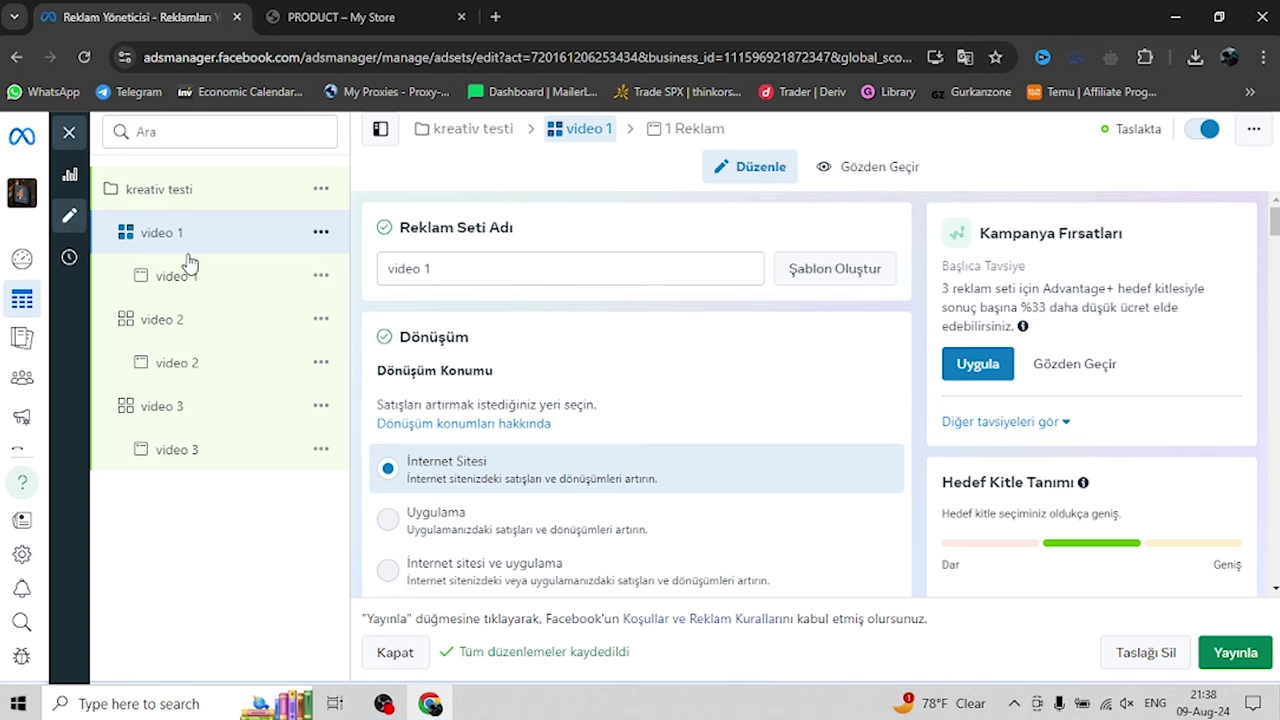
click(175, 326)
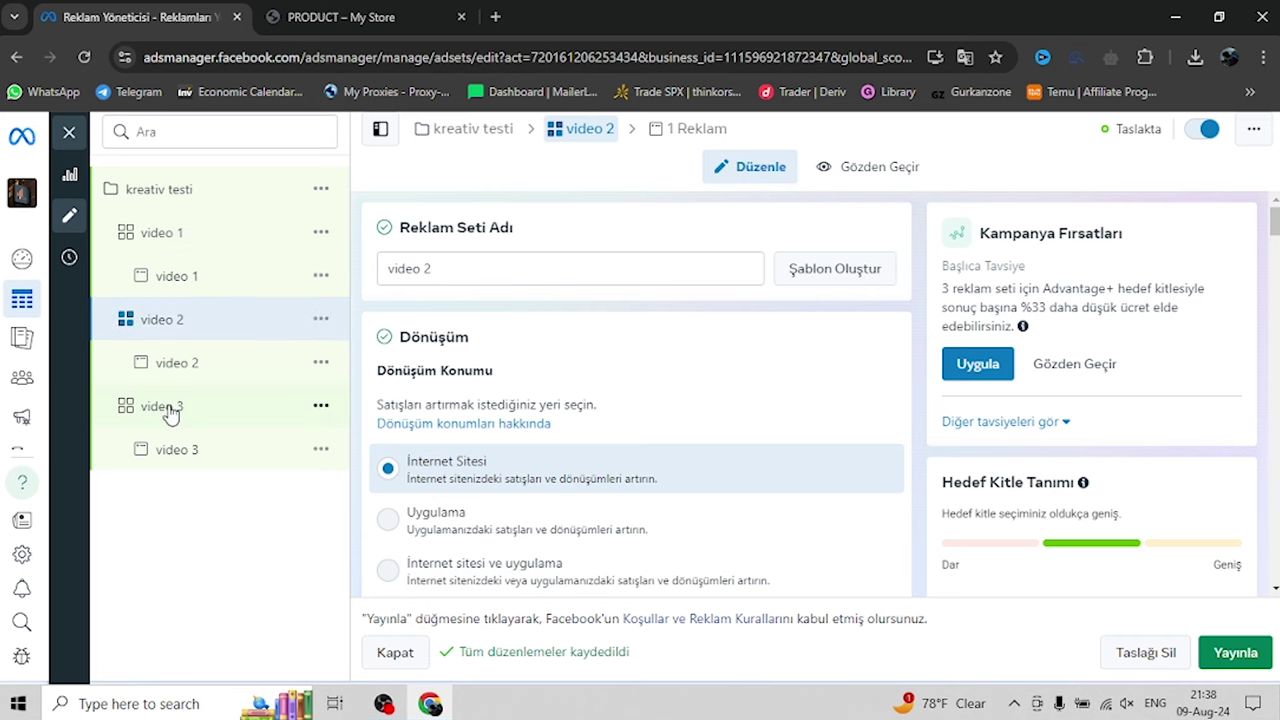
click(170, 412)
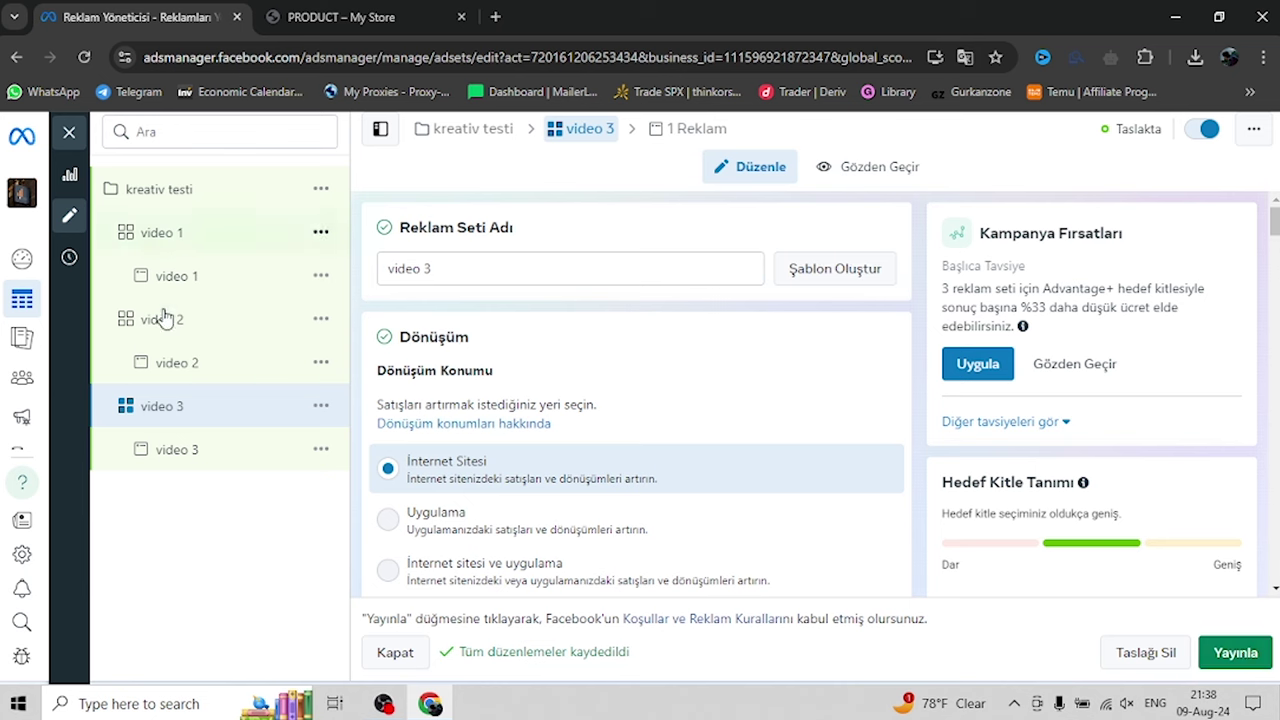
click(238, 319)
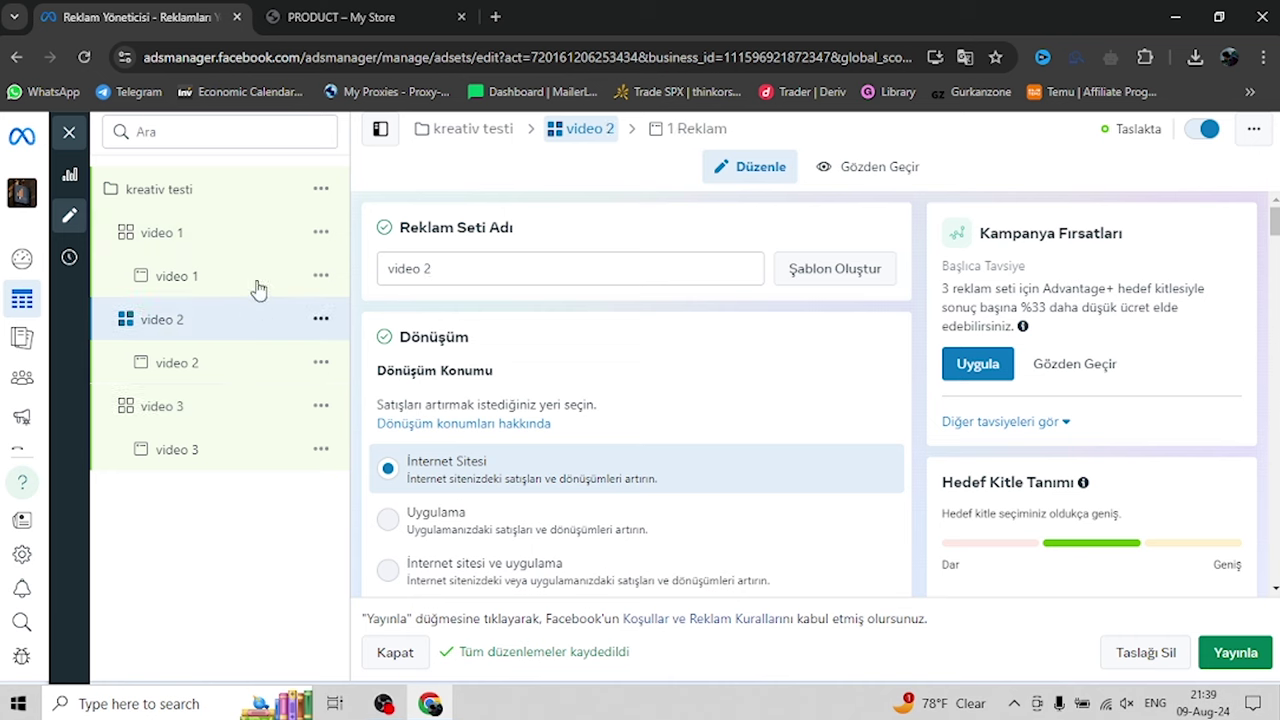
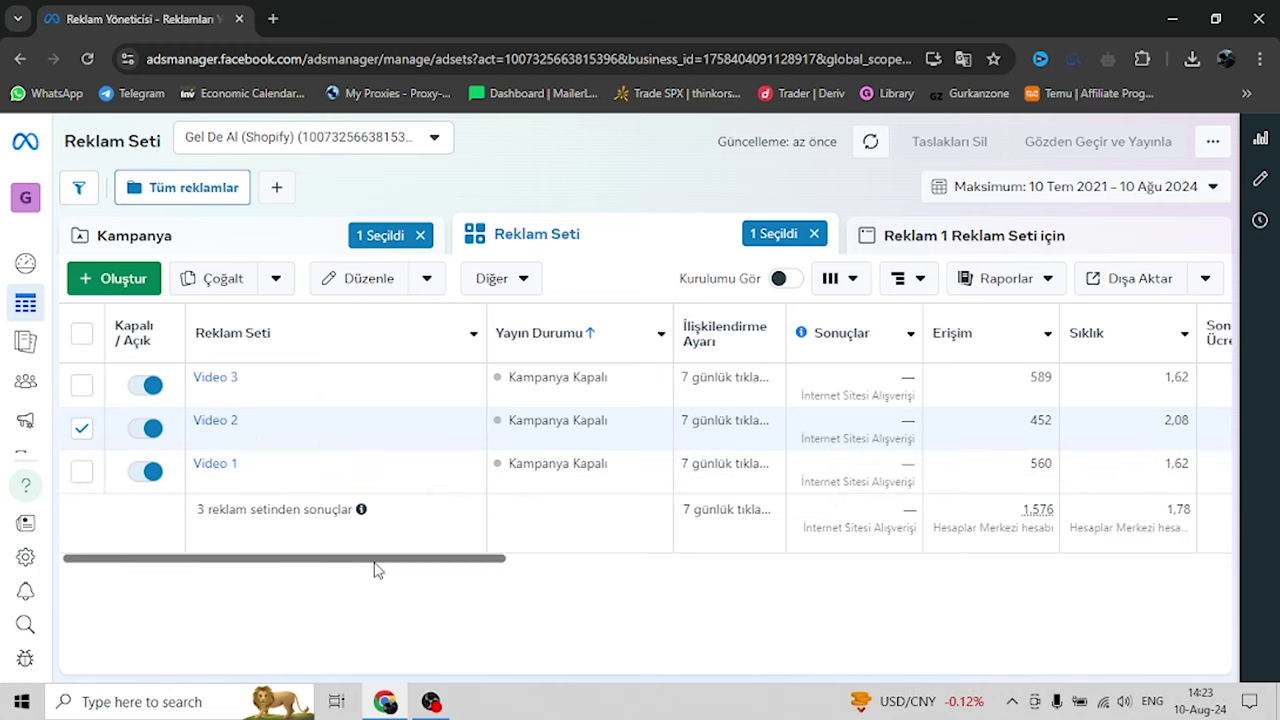
Examine the daily budget (Bütçe), amount spent (Harcanan Tutar) and schedule (Plan) of the ad sets Video 1, Video 2 and Video 3
drag(371, 566, 712, 566)
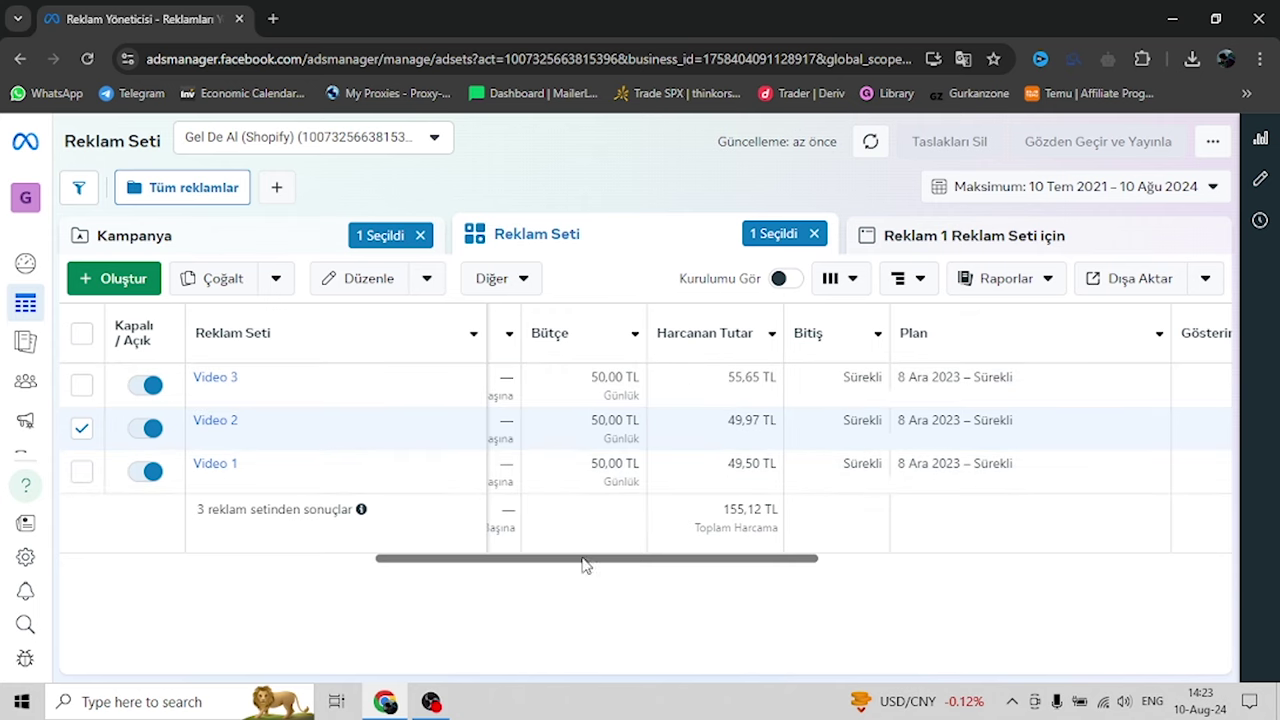
scroll(750, 390, left, 3)
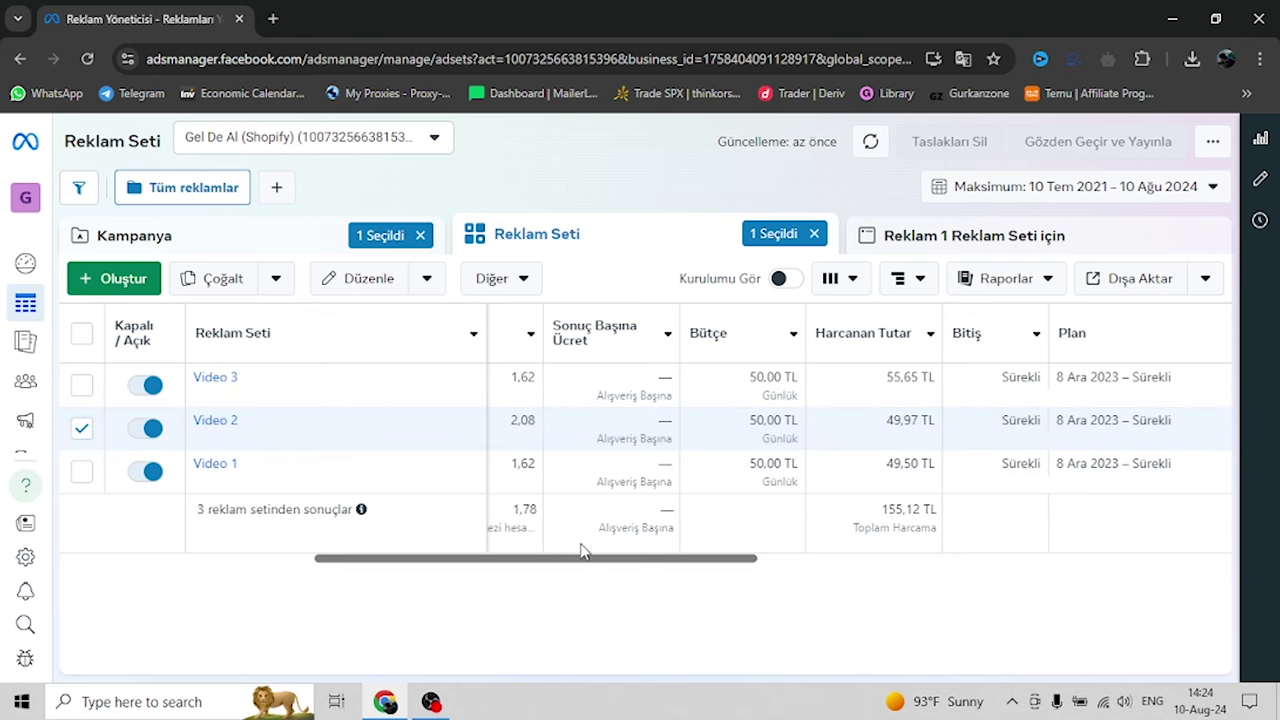
drag(586, 557, 251, 543)
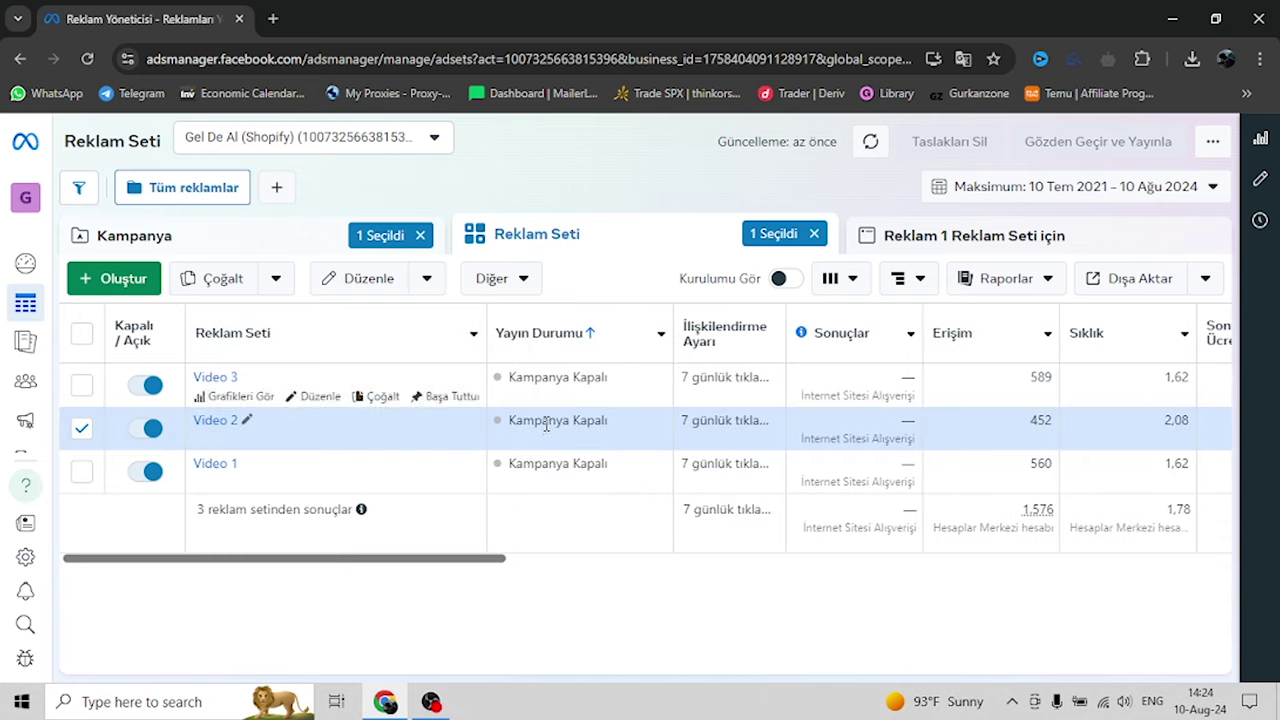
Examine the results (Sonuçlar), reach (Erişim) and frequency (Sıklık) metrics of the three ad sets, including the reach definition
drag(471, 560, 530, 560)
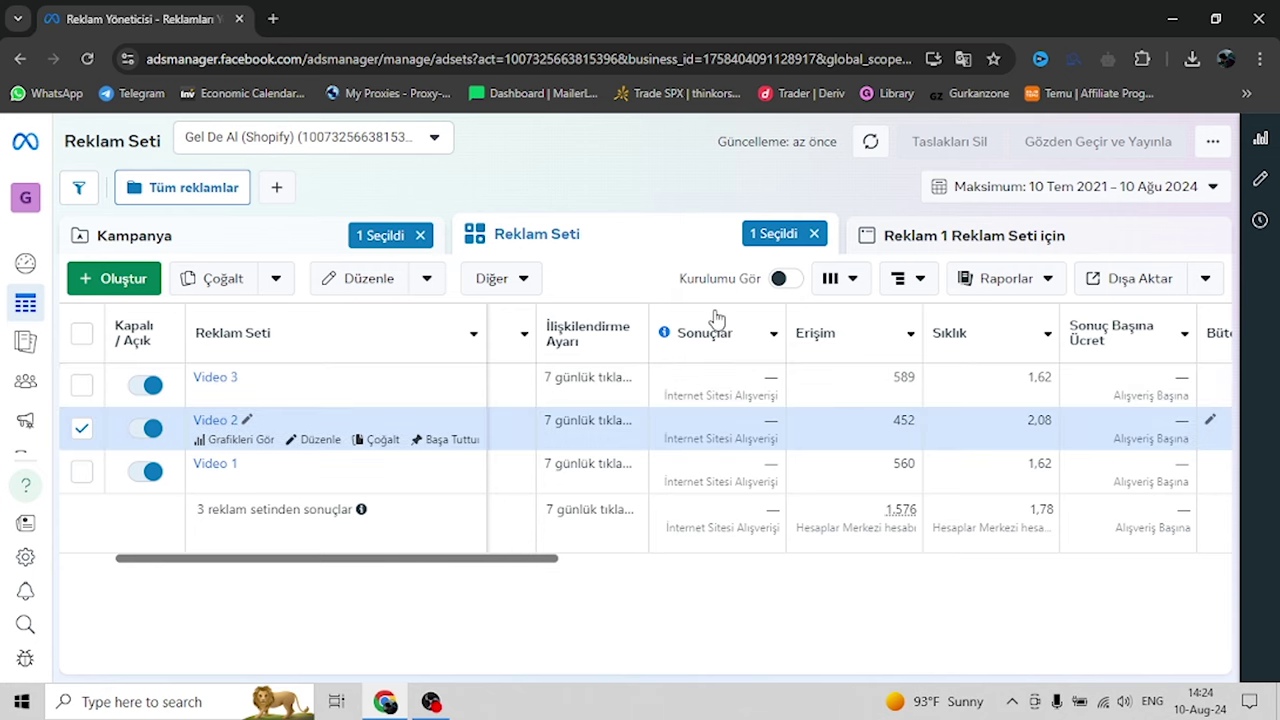
click(708, 333)
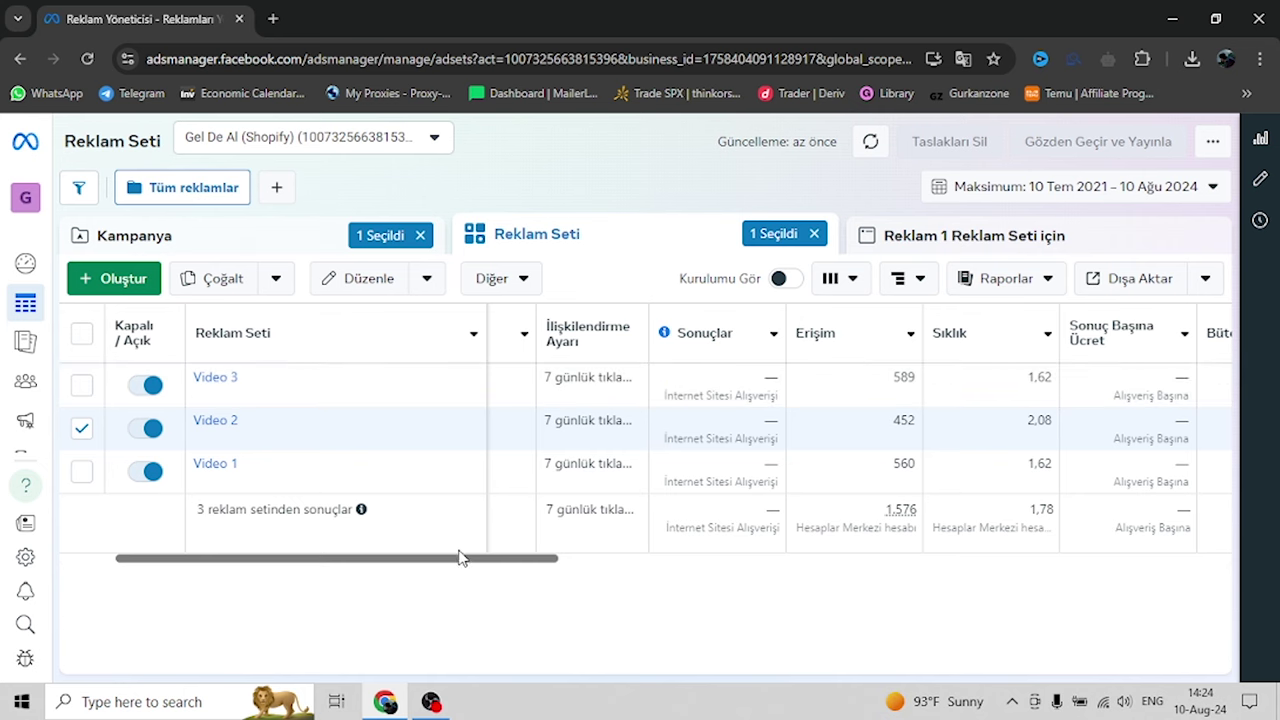
drag(471, 557, 490, 562)
click(604, 510)
drag(421, 568, 526, 555)
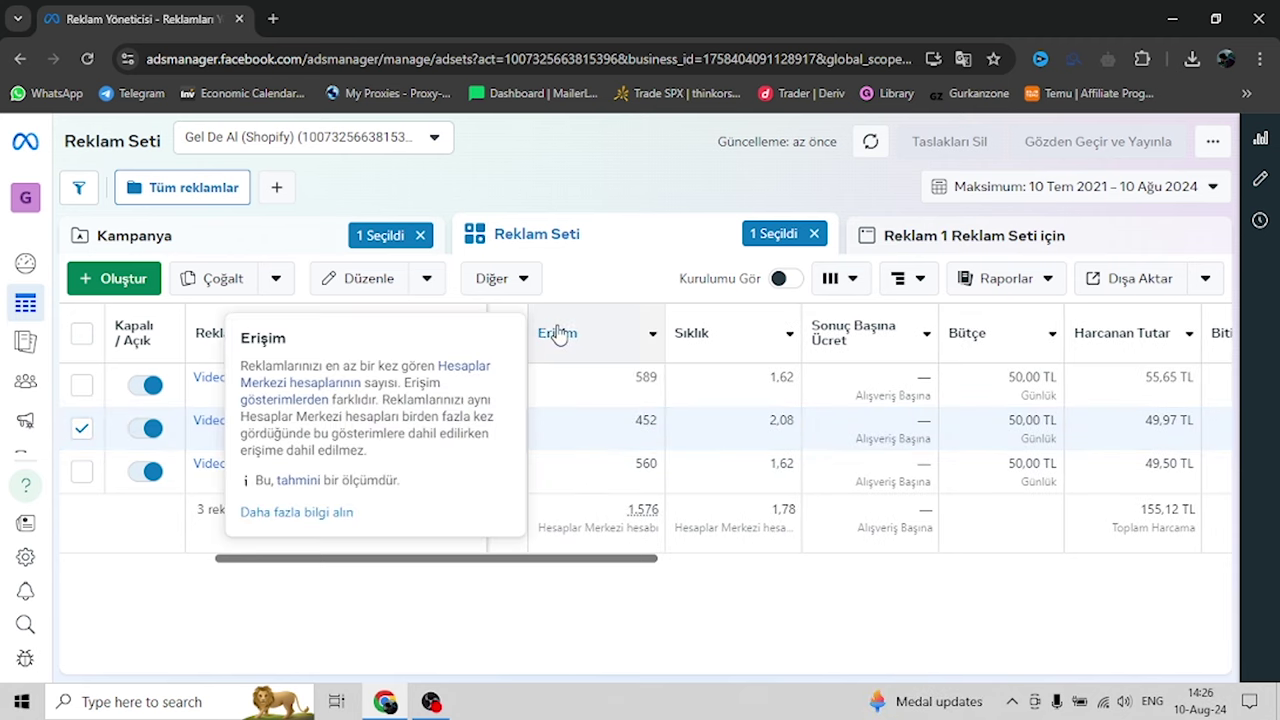
mouse_move(562, 342)
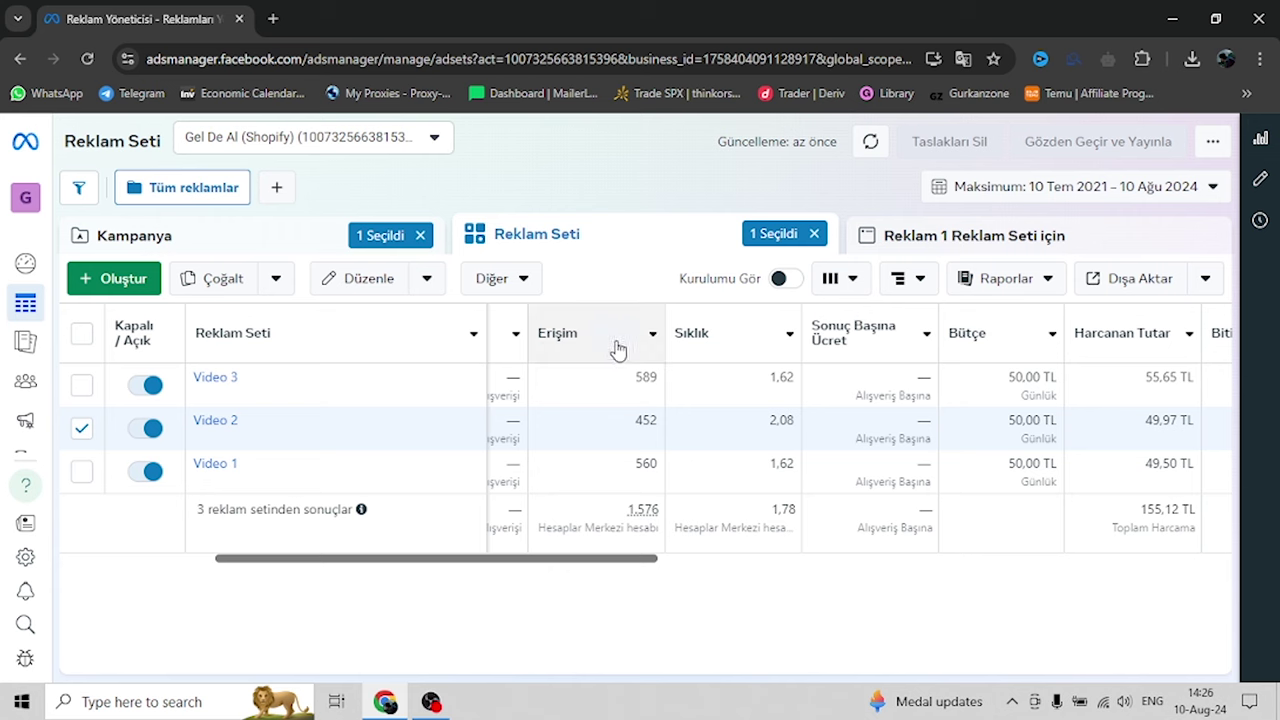
mouse_move(705, 345)
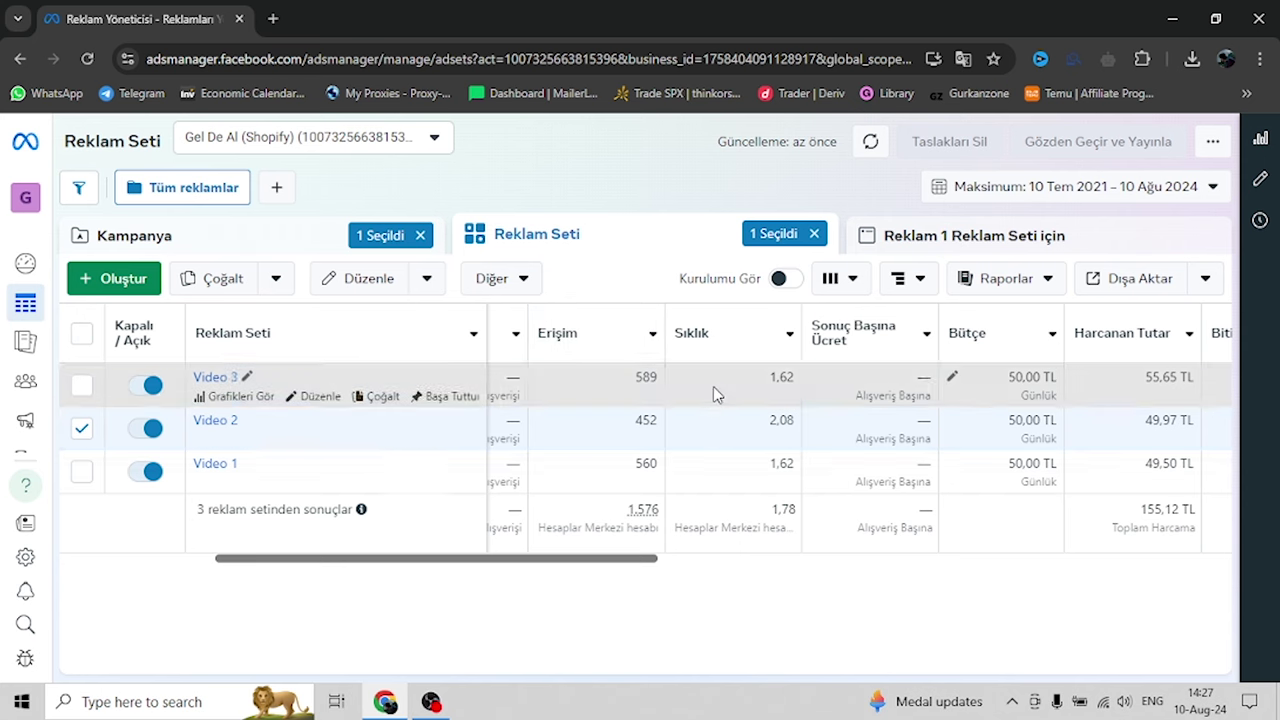
Compare the cost per result (Sonuç Başına Ücret), budget and amount spent across the three ad sets
drag(503, 560, 568, 560)
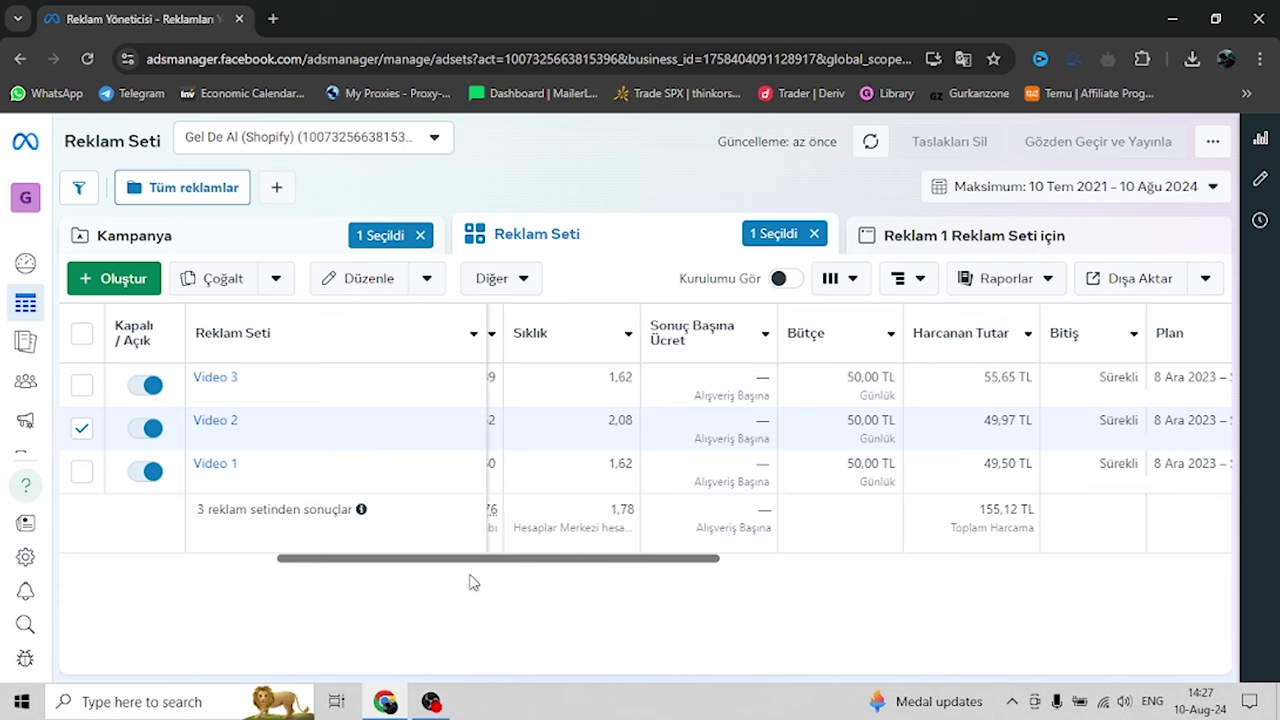
drag(469, 561, 515, 565)
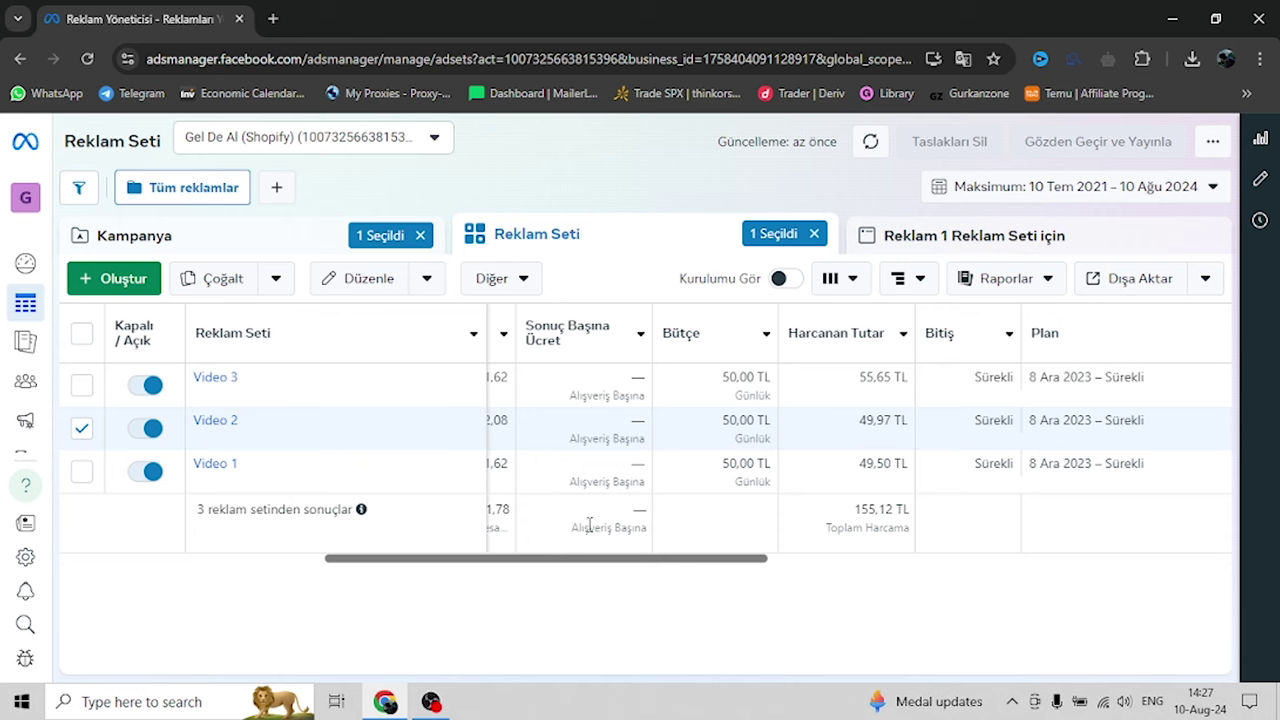
drag(517, 560, 578, 545)
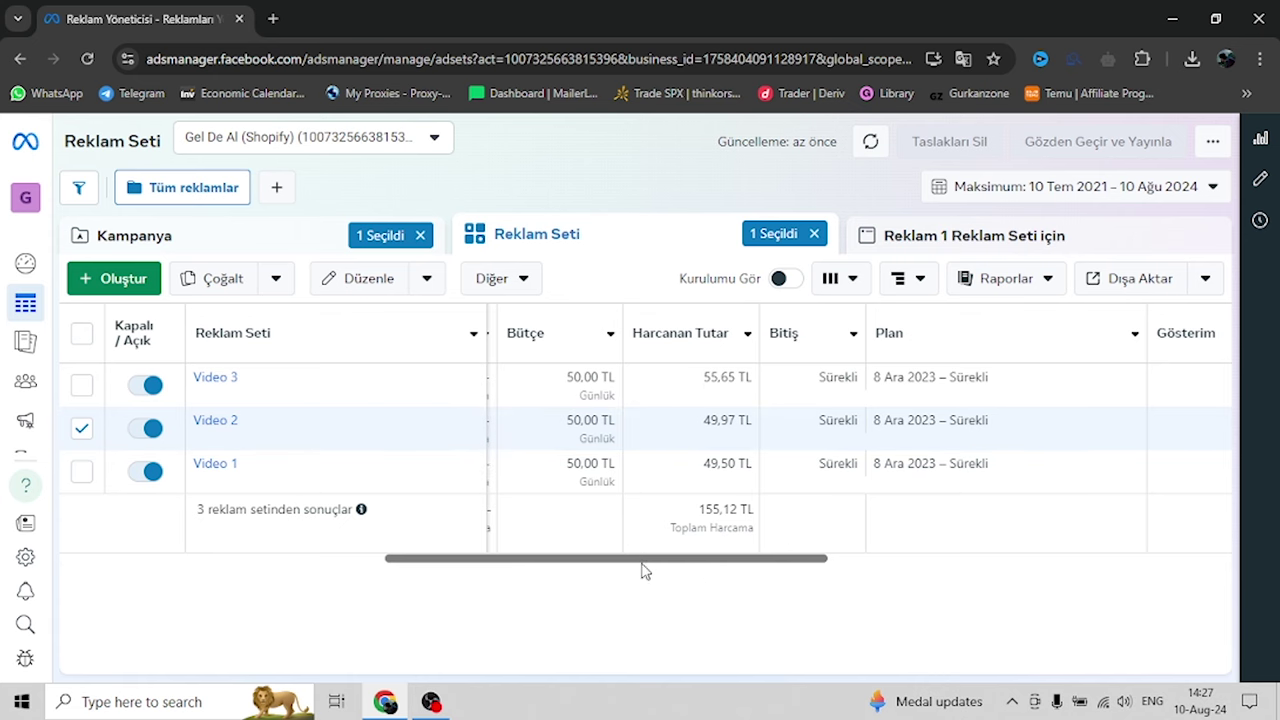
Compare the ad sets' impressions (Gösterim), CPM, link clicks, link CPC and link CTR, including the link CTR definition
drag(617, 566, 848, 558)
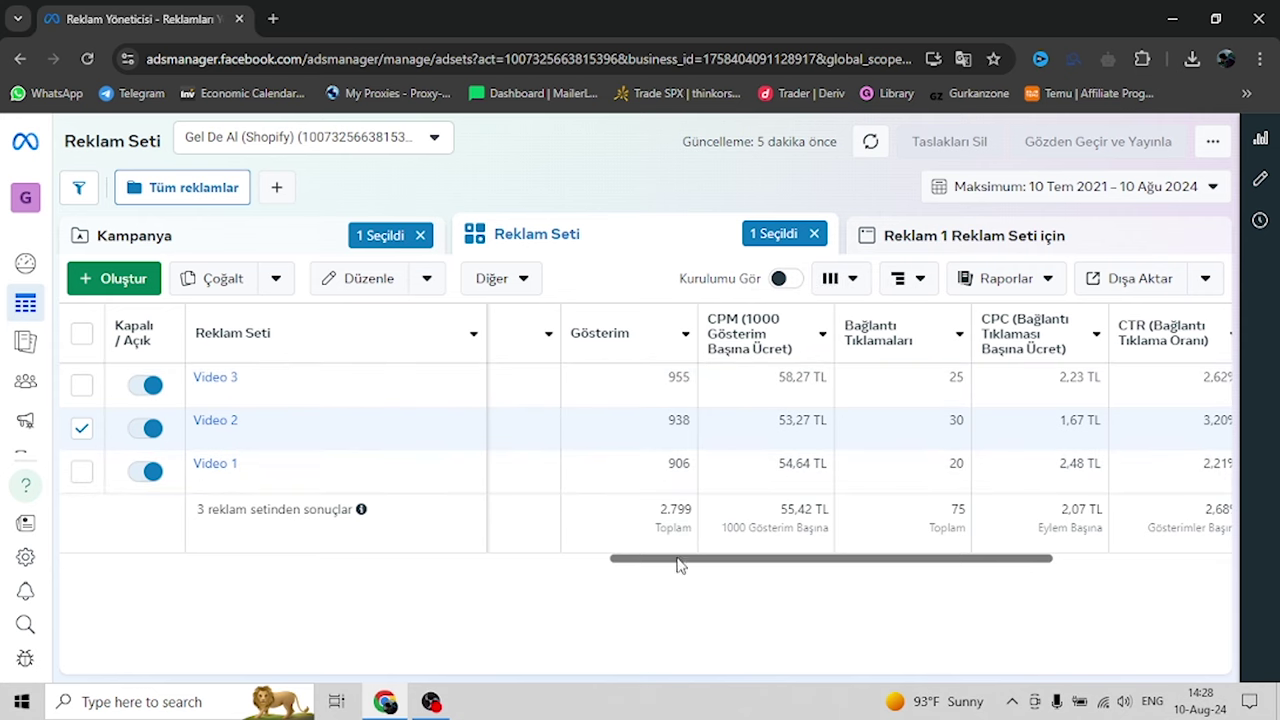
drag(677, 560, 732, 560)
mouse_move(755, 334)
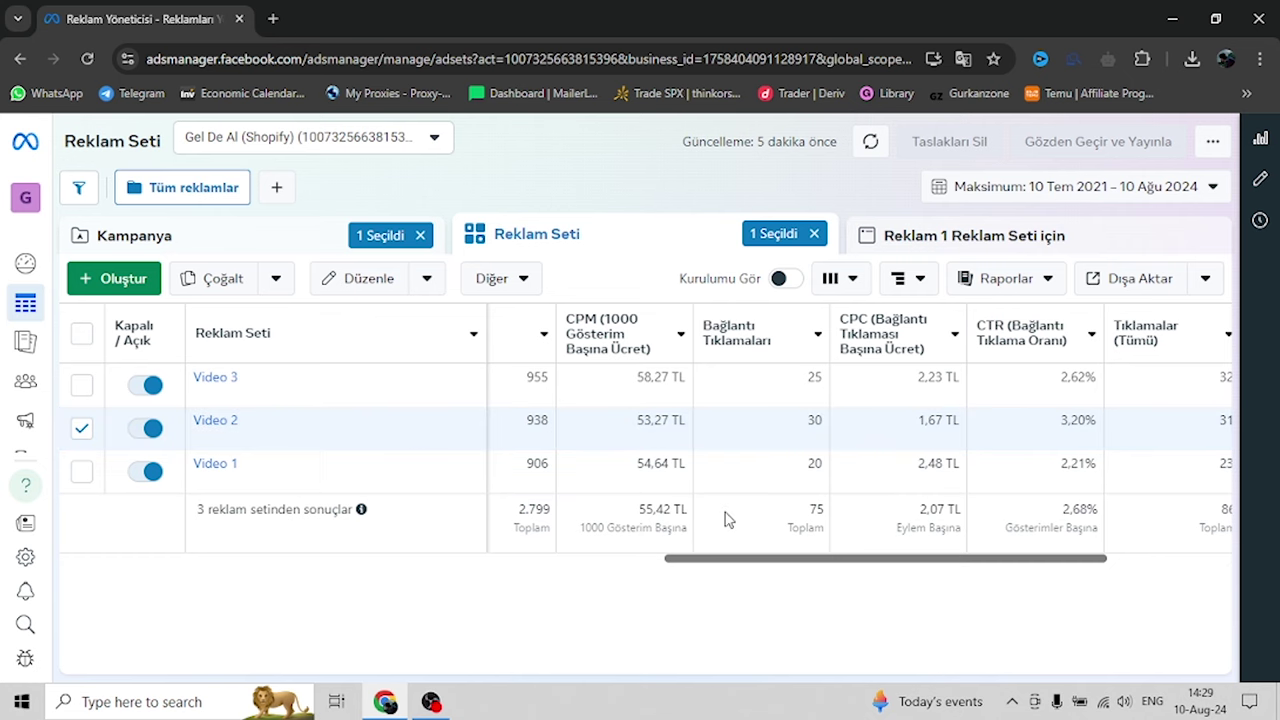
scroll(697, 567, right, 3)
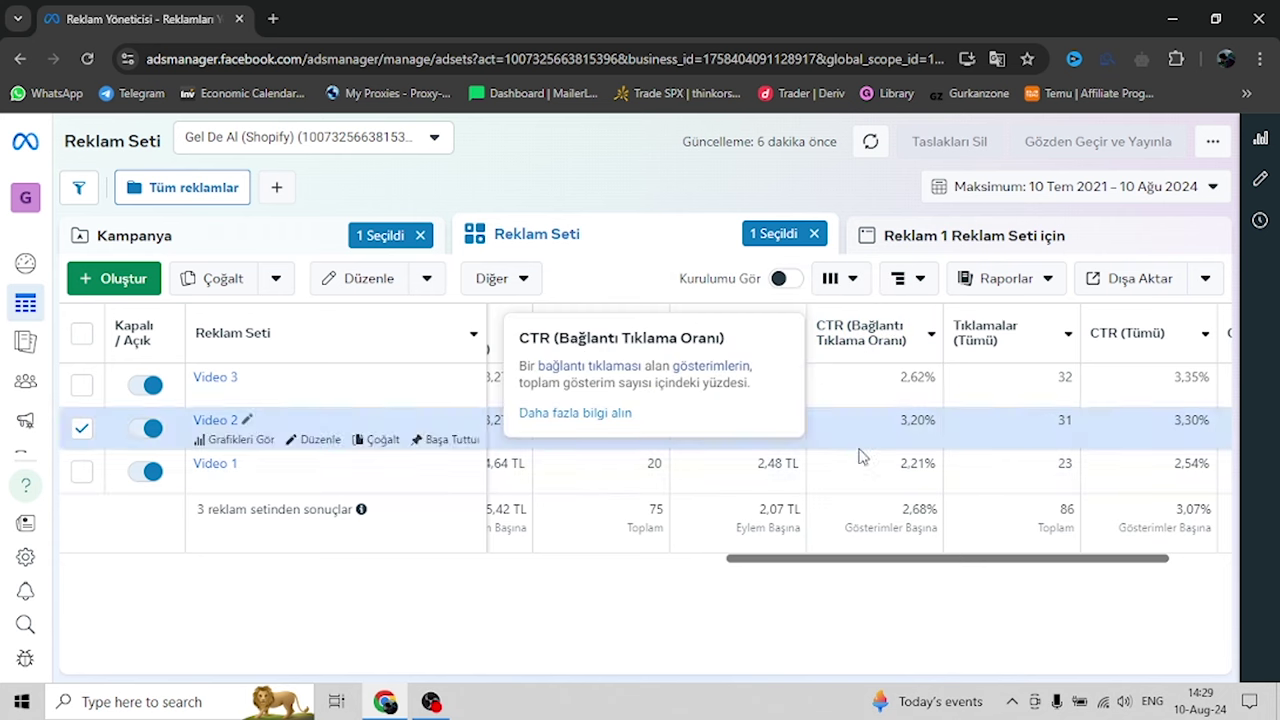
triple_click(789, 547)
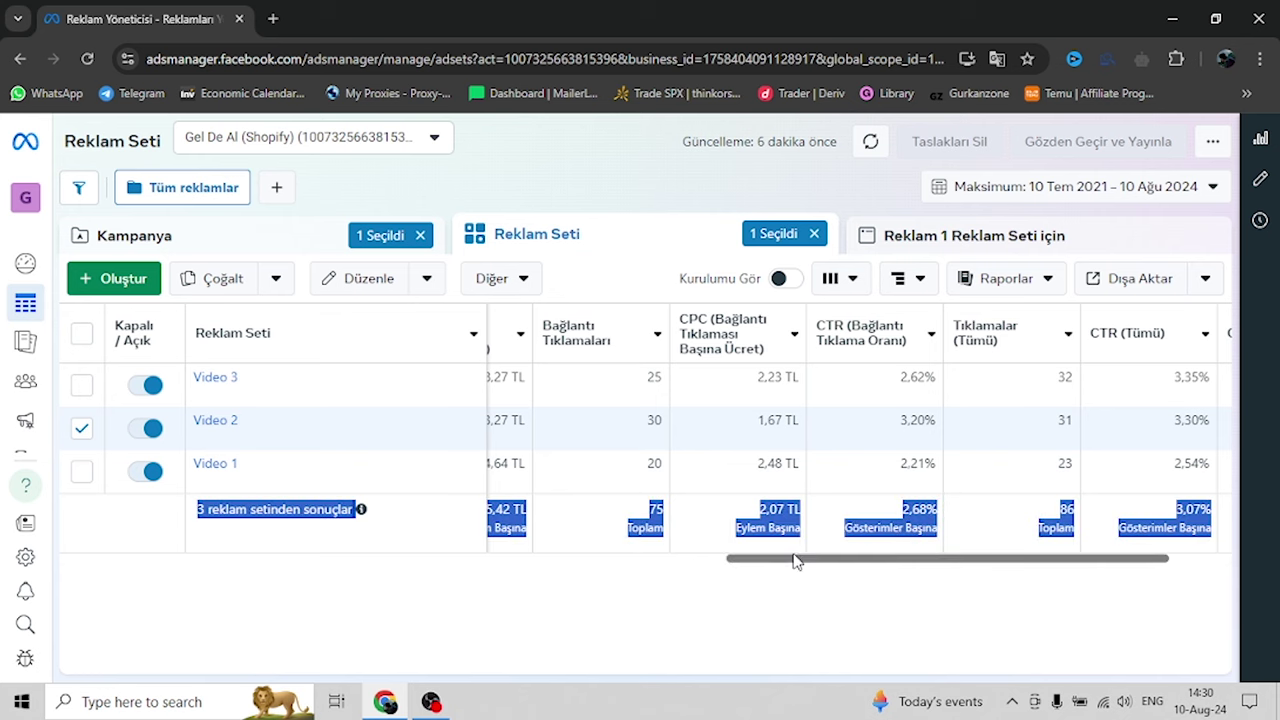
Examine the Tıklamalar (Tümü), CTR (Tümü) and CPC (tümü) metrics of the three ad sets
drag(757, 561, 815, 568)
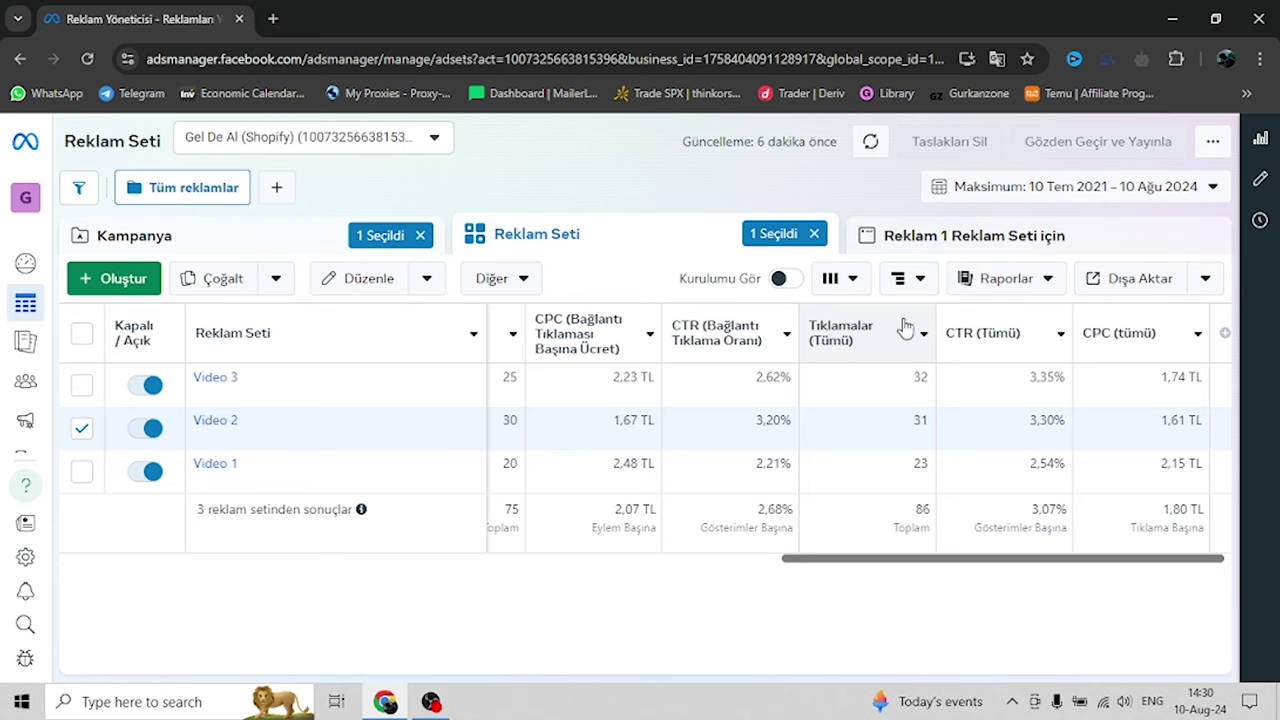
scroll(858, 566, right, 1)
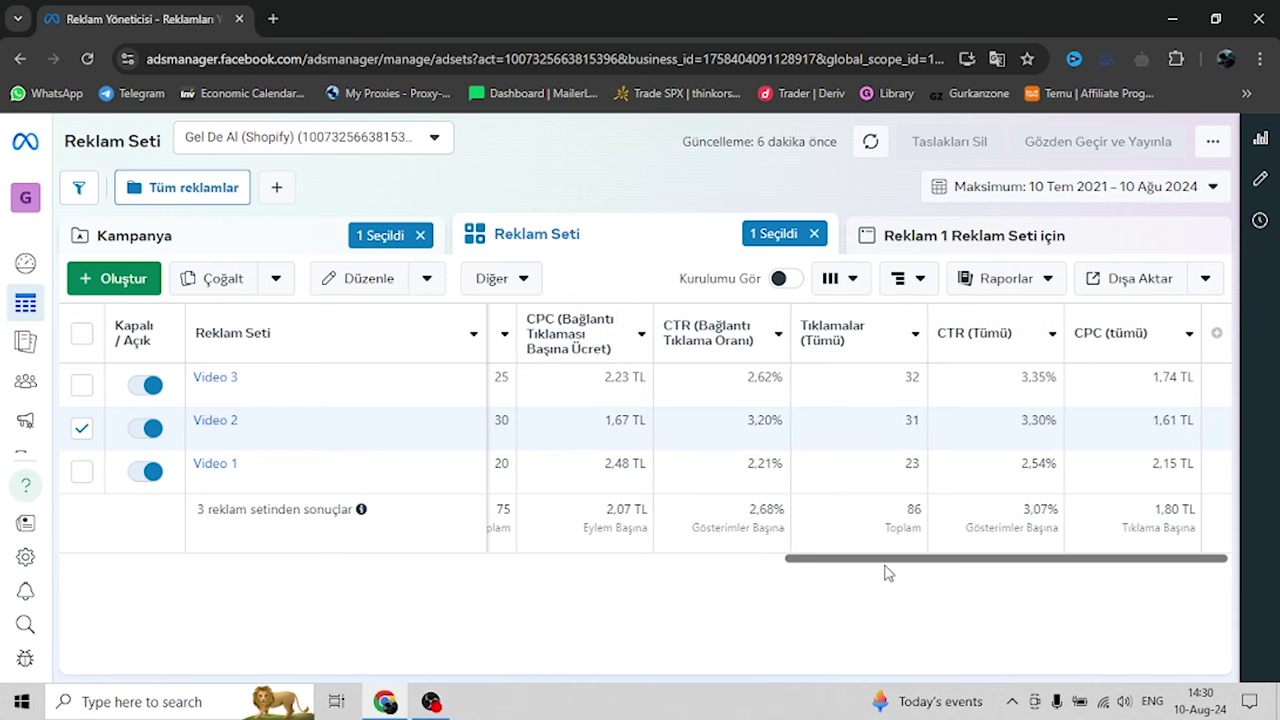
mouse_move(935, 330)
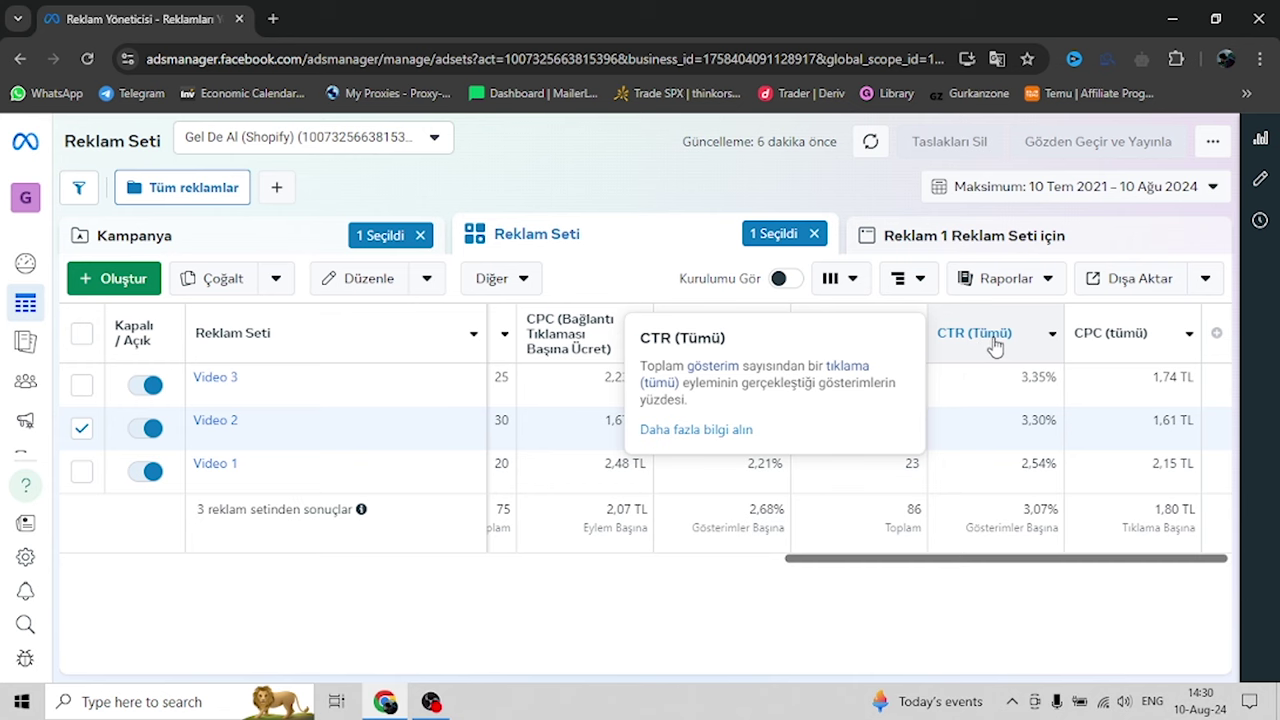
mouse_move(1155, 333)
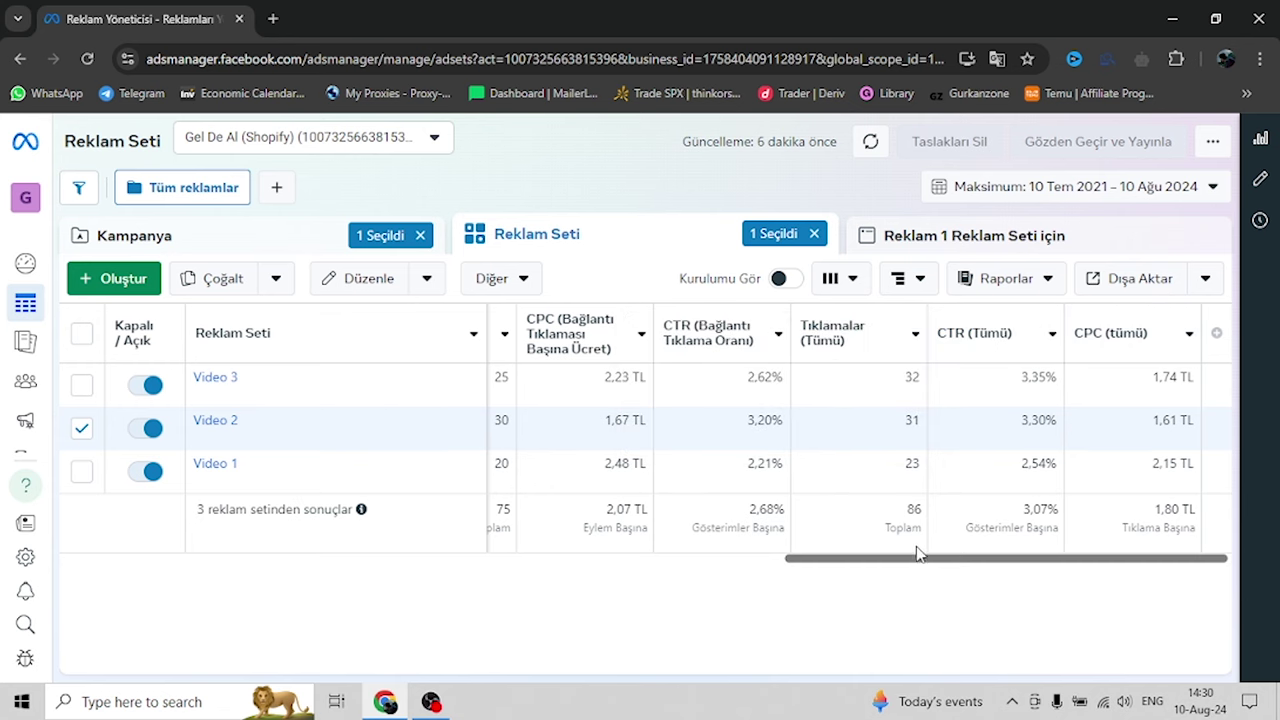
Compare the frequency (Sıklık) values of the ad sets Video 2 and Video 1
drag(883, 560, 280, 568)
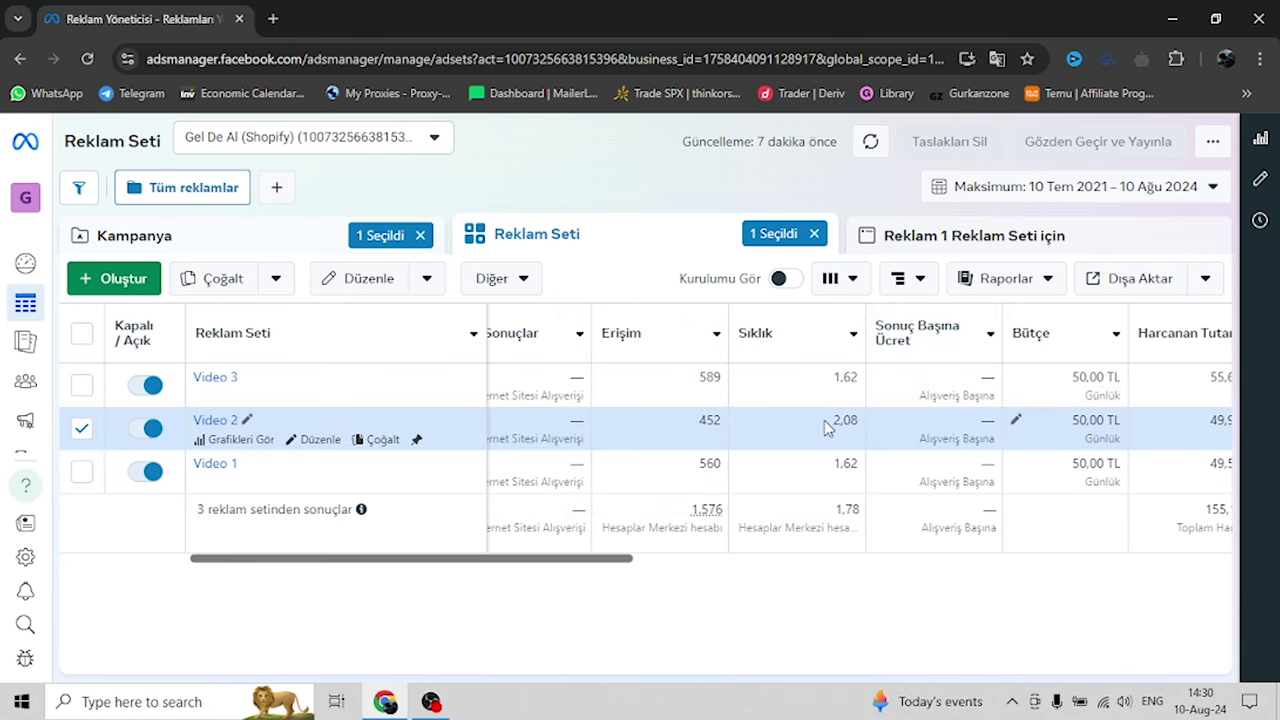
drag(832, 421, 857, 421)
drag(834, 463, 857, 463)
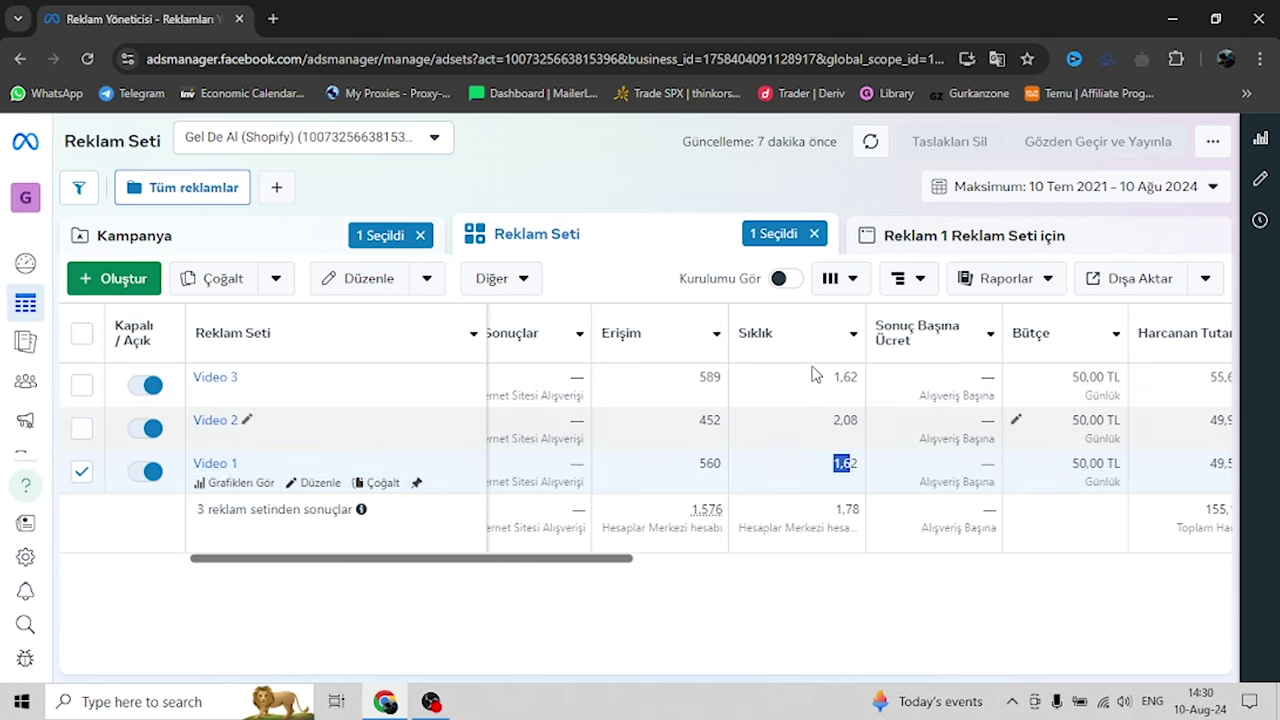
Compare the amount spent (Harcanan Tutar) of the ad sets Video 2 and Video 1
drag(551, 563, 563, 566)
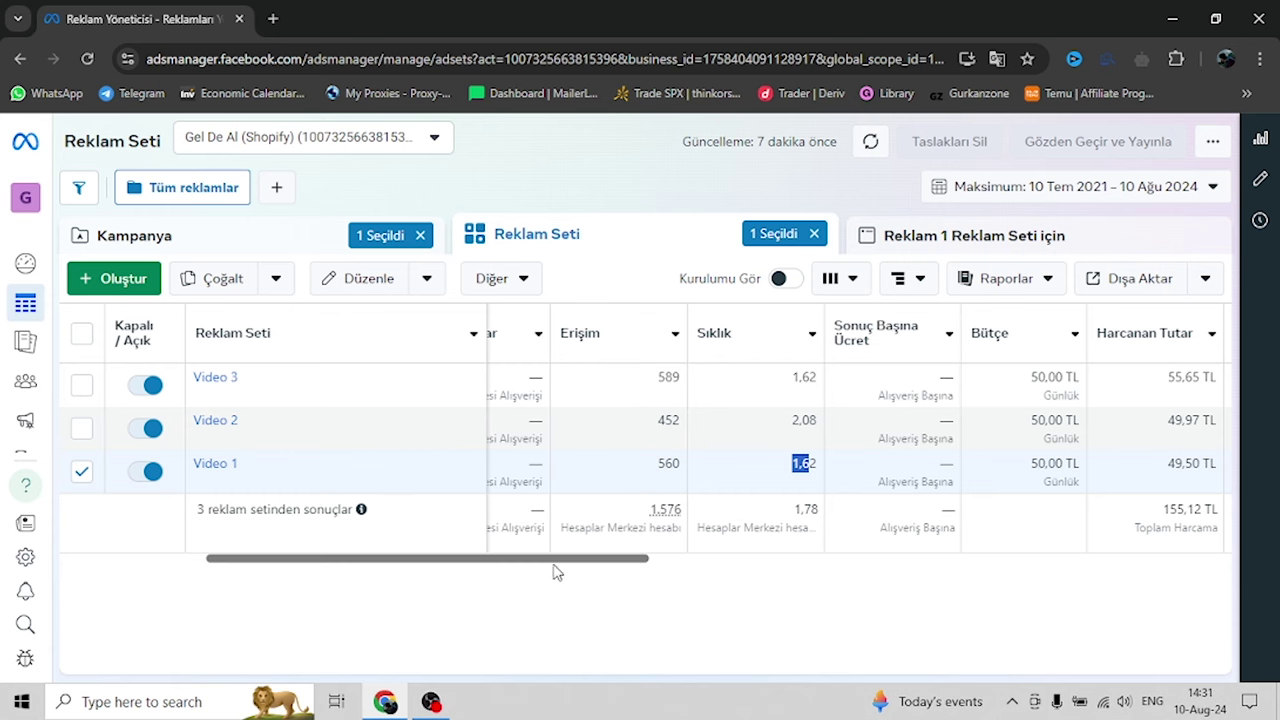
drag(553, 560, 718, 558)
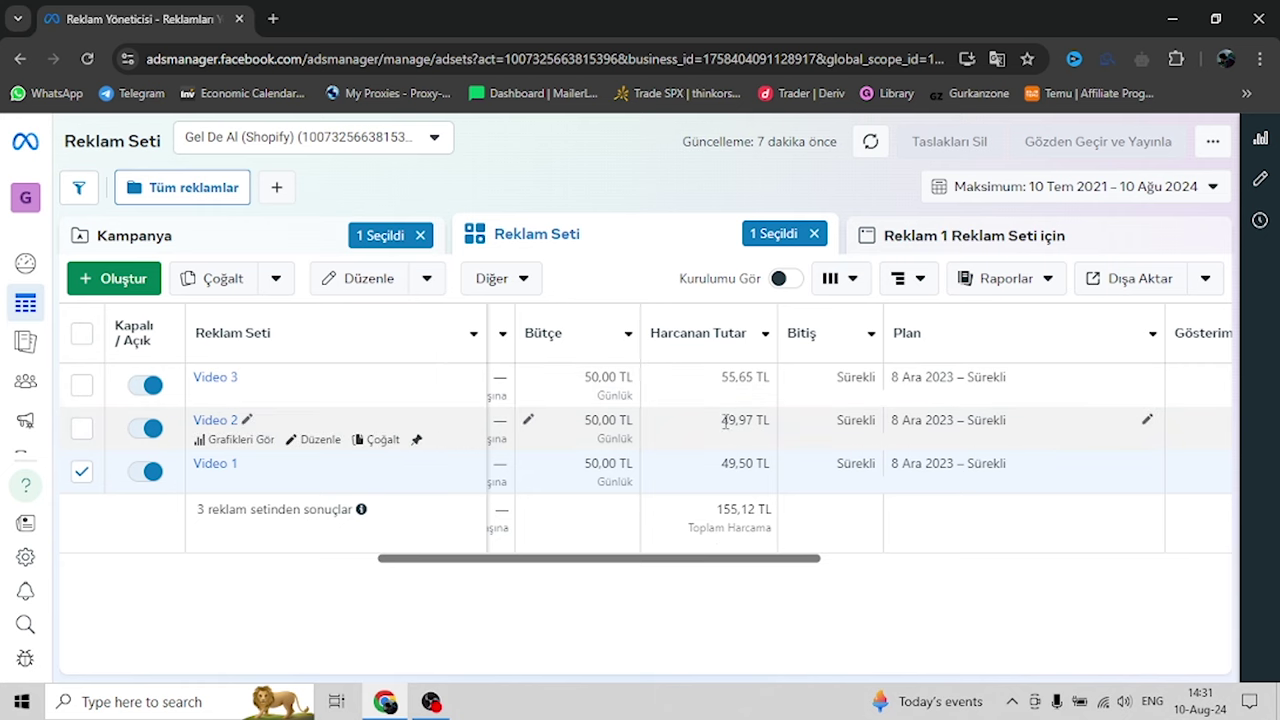
drag(725, 422, 749, 422)
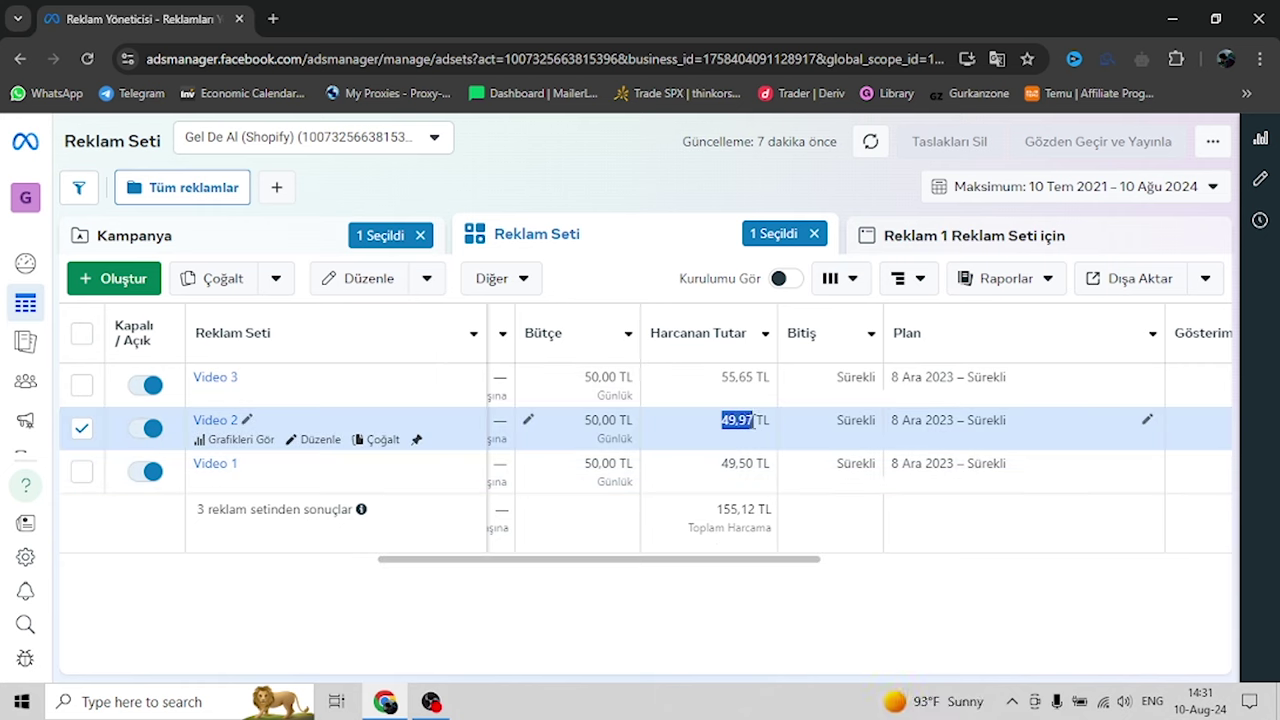
drag(721, 464, 747, 464)
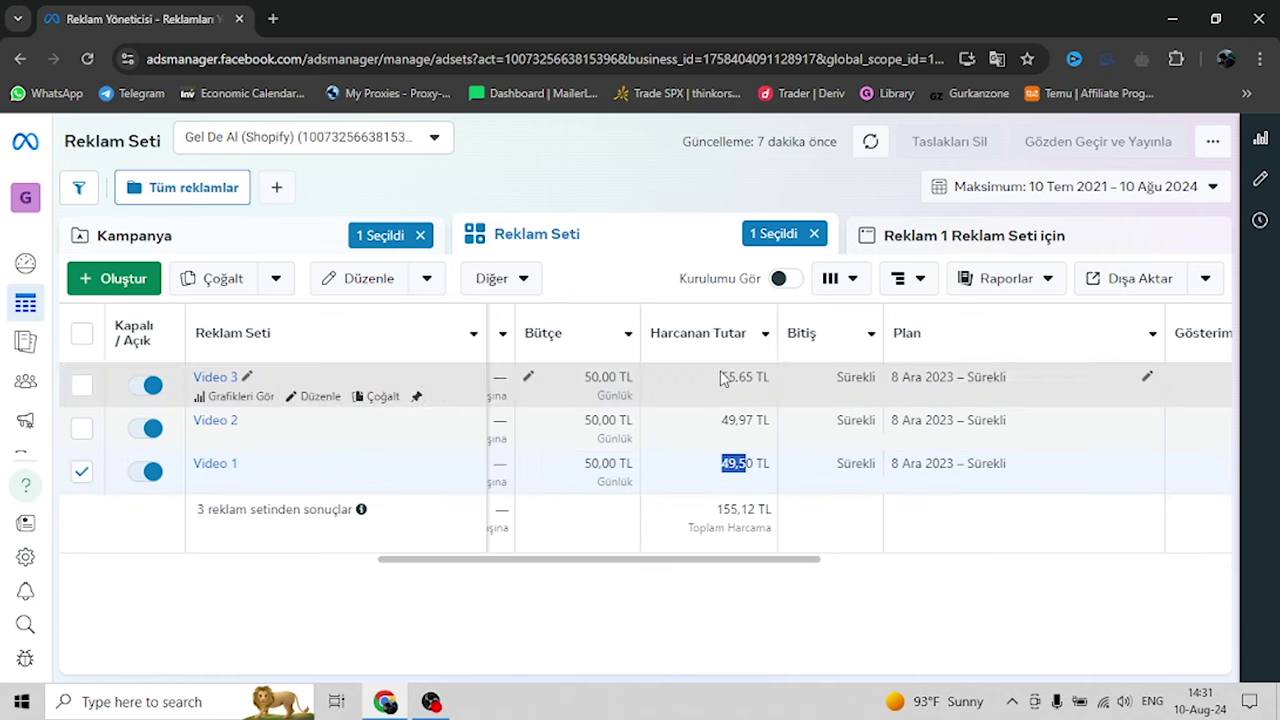
Compare the impressions (Gösterim) and CPM of the three ad sets, focusing on Video 2's CPM
drag(620, 571, 735, 572)
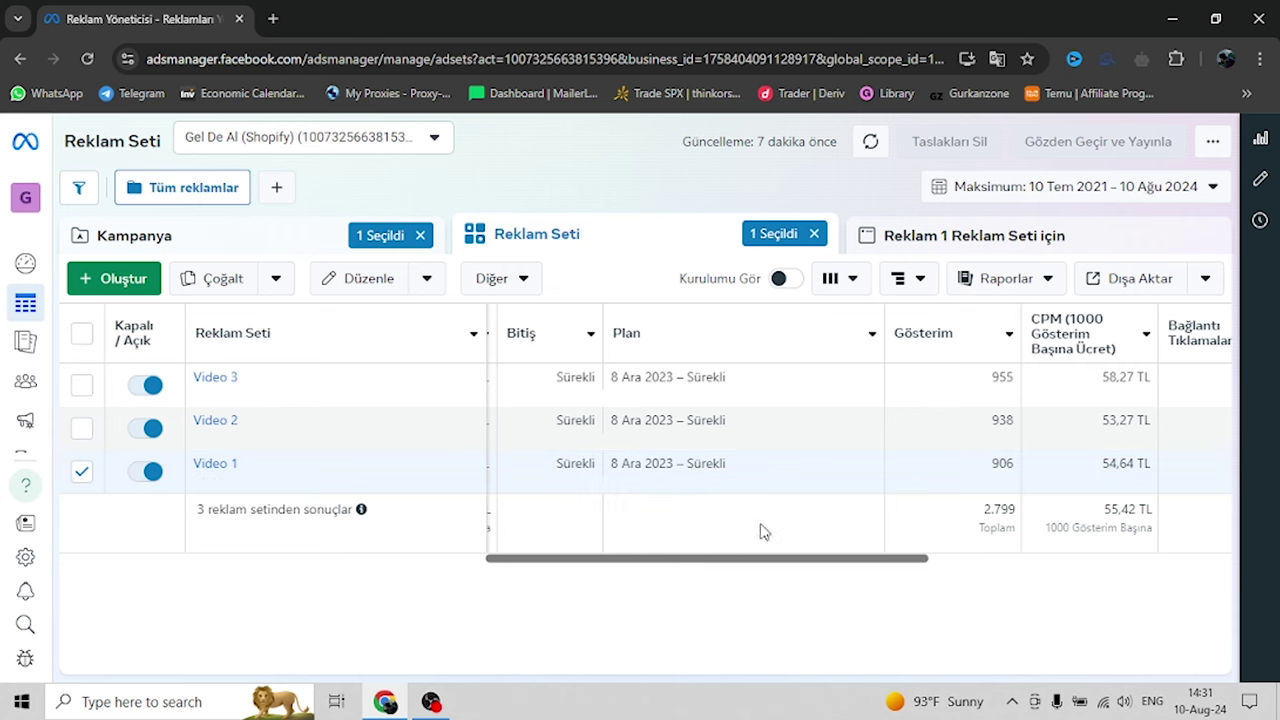
scroll(766, 540, right, 3)
scroll(768, 566, right, 2)
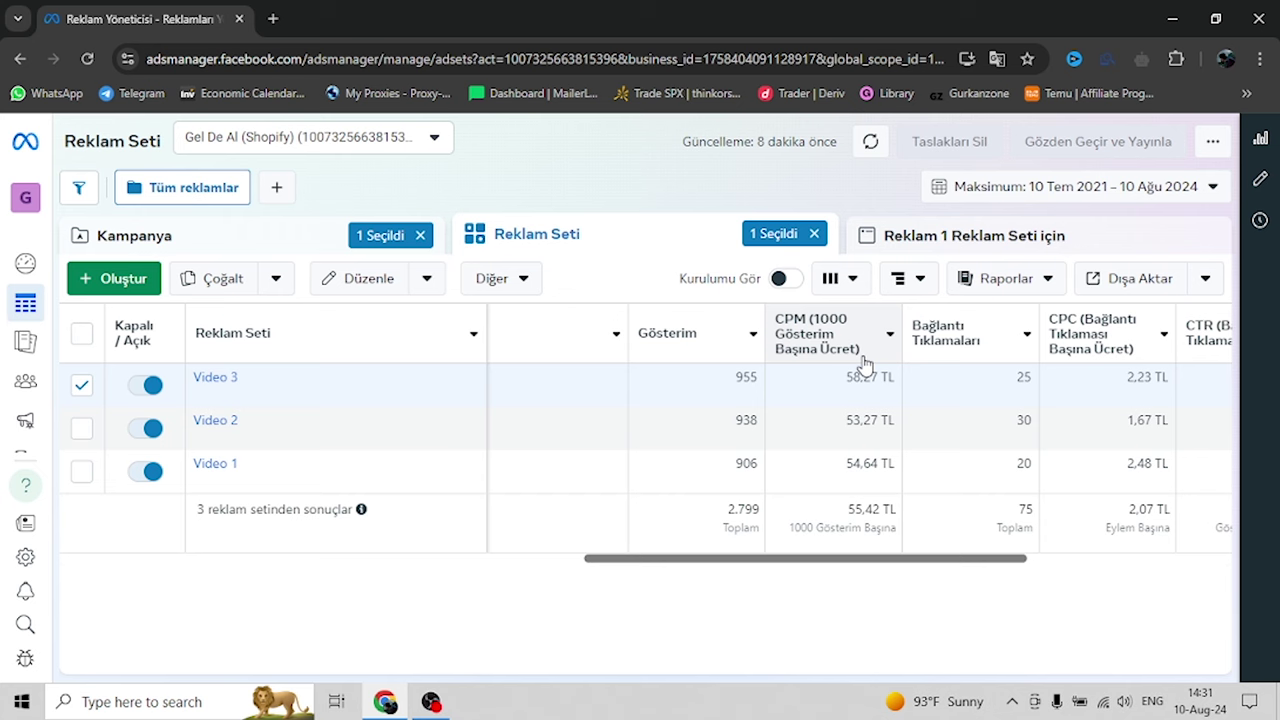
drag(848, 422, 892, 420)
click(878, 420)
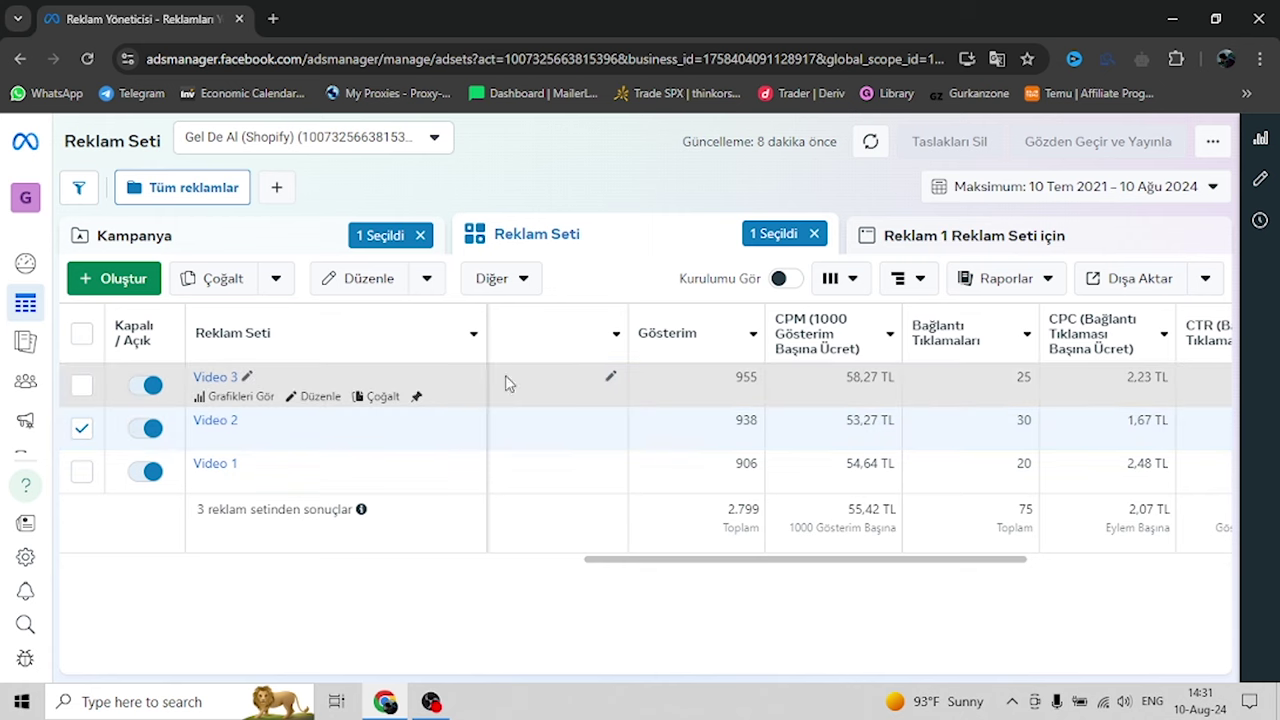
Examine Video 2's link clicks, link CPC and link CTR against the other two ad sets
drag(743, 559, 811, 559)
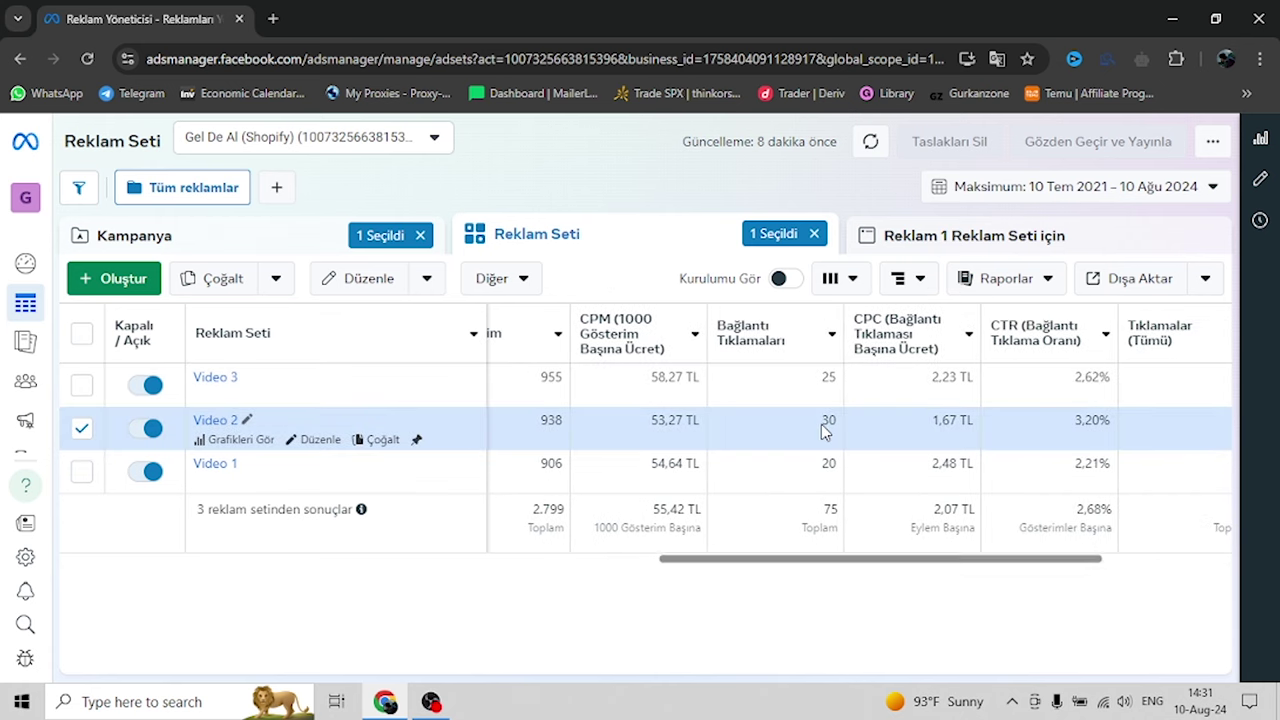
drag(821, 421, 829, 423)
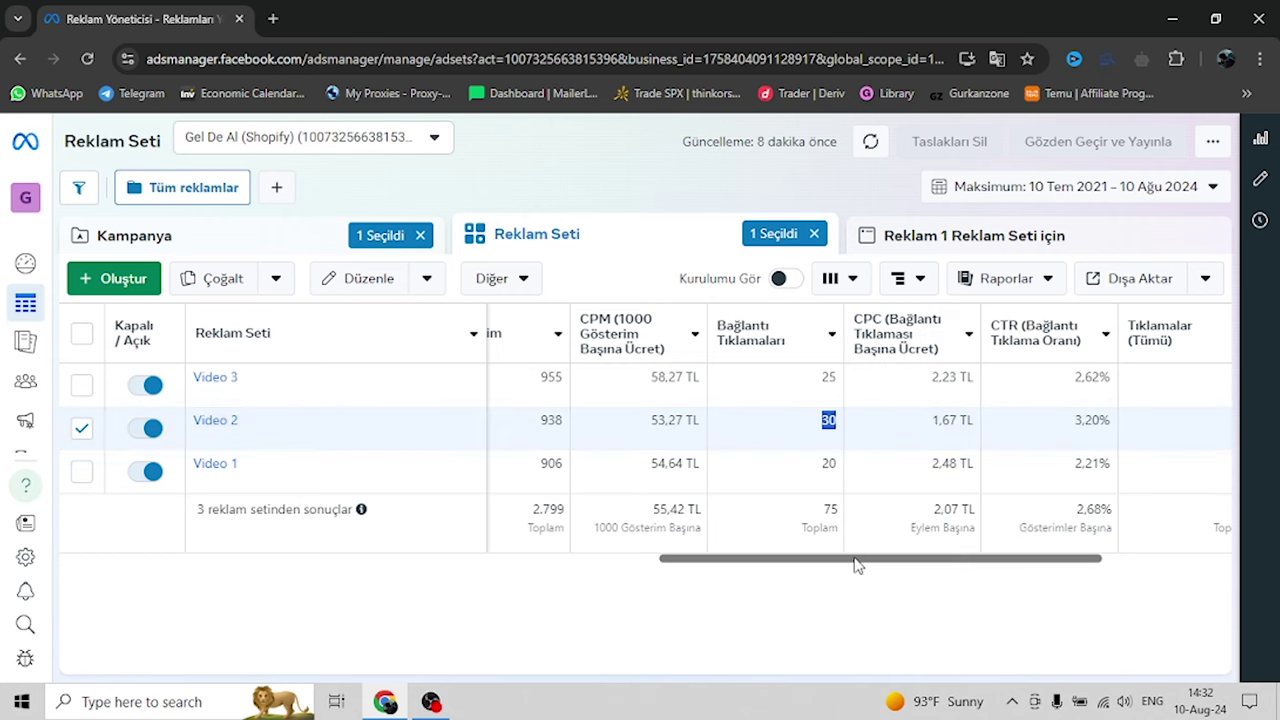
drag(855, 565, 877, 558)
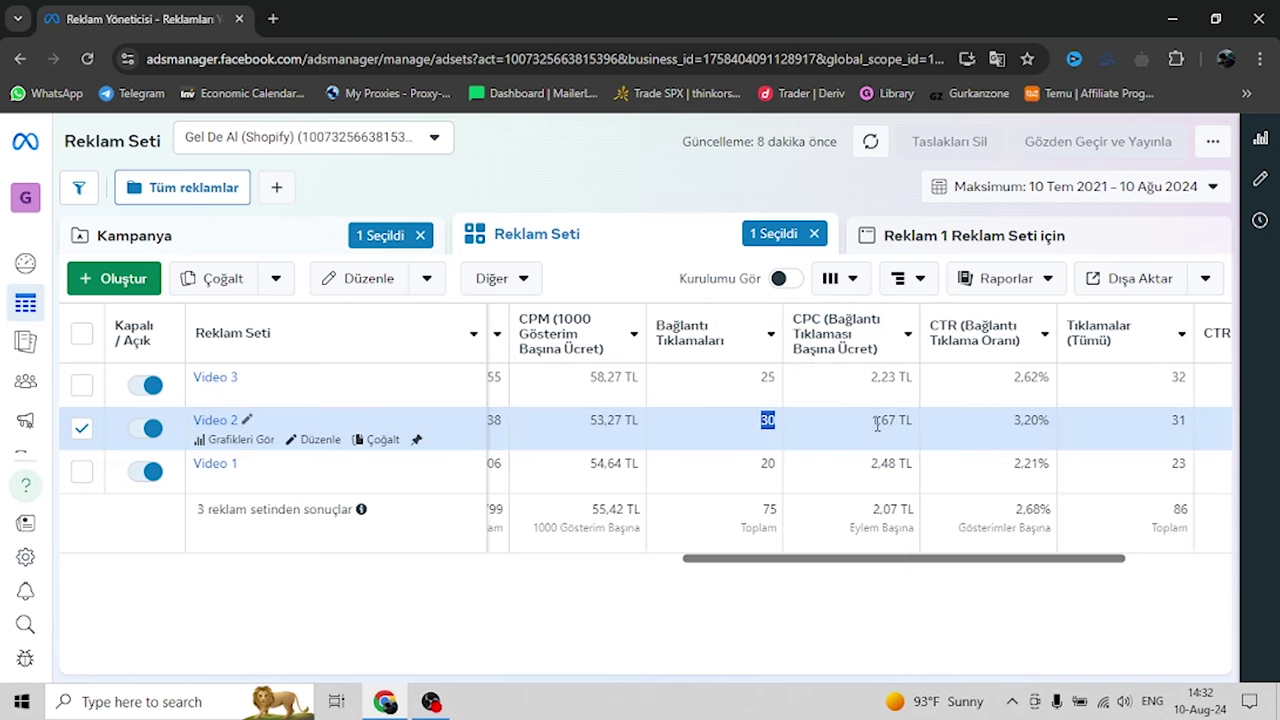
drag(872, 420, 898, 421)
drag(829, 565, 873, 565)
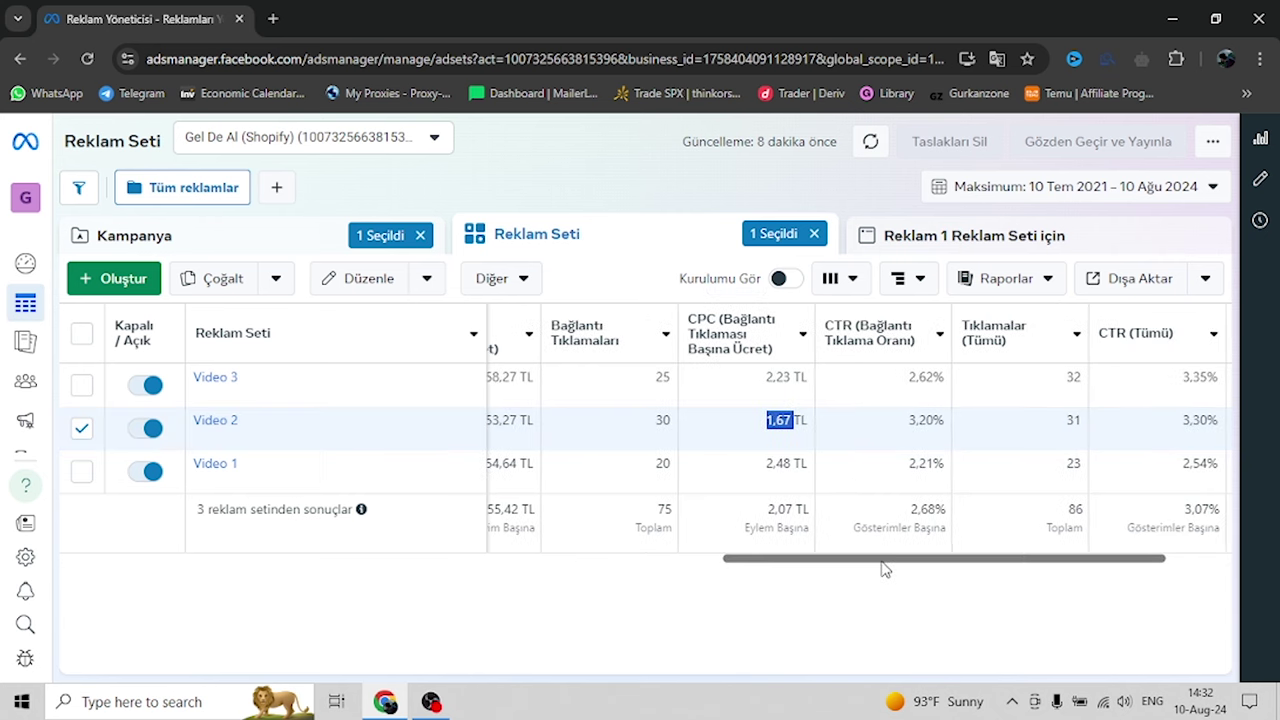
mouse_move(862, 336)
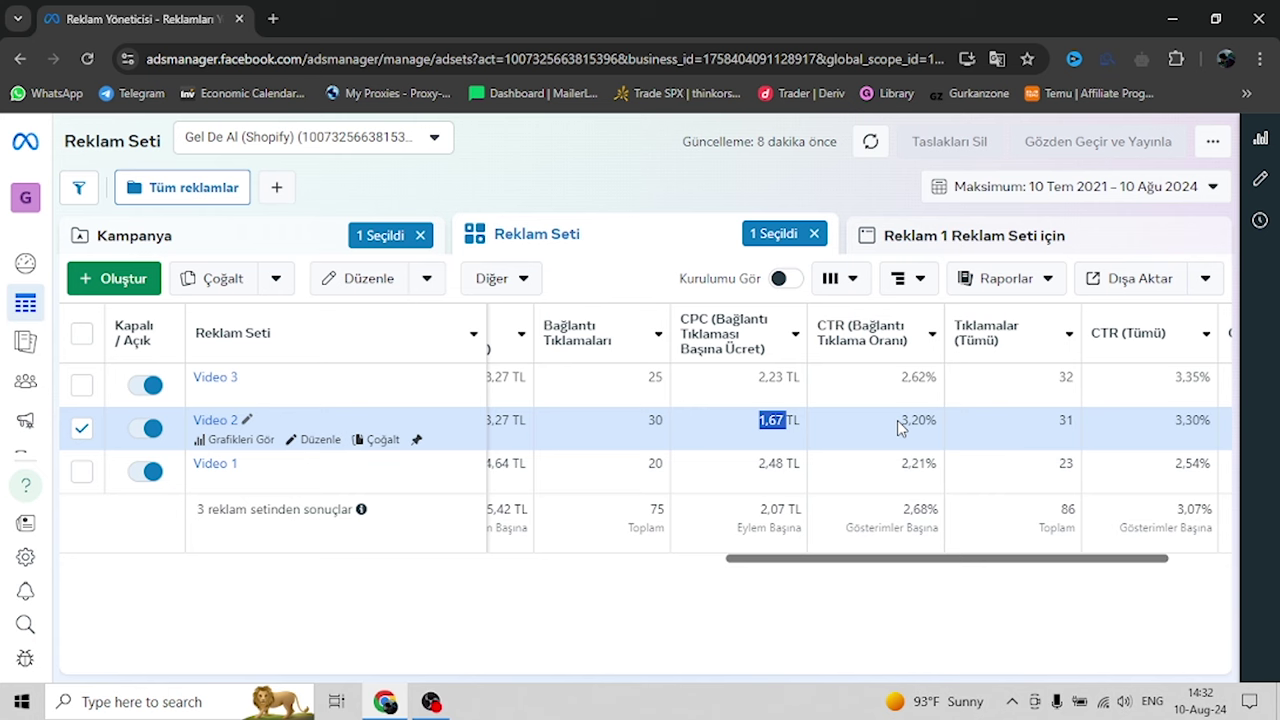
drag(897, 420, 932, 420)
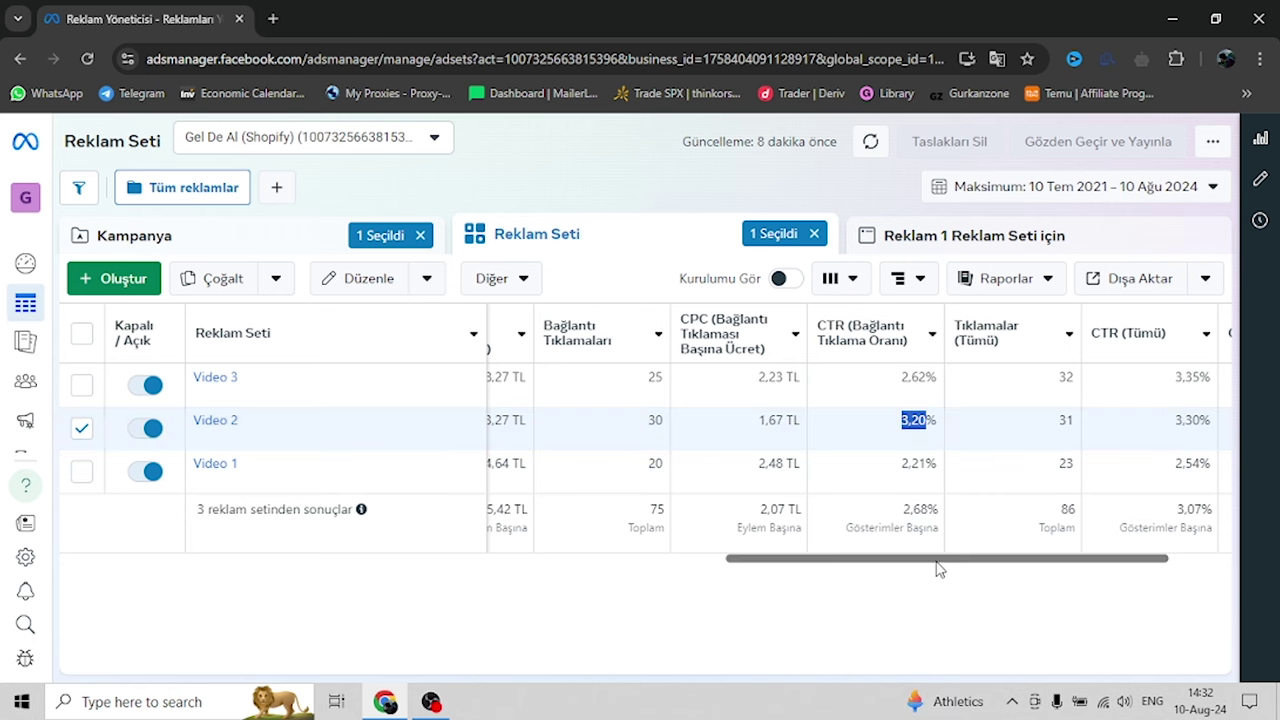
Review Video 2's Tıklamalar (Tümü), CTR (Tümü) and CPC (tümü) values
drag(934, 559, 980, 559)
drag(929, 421, 945, 423)
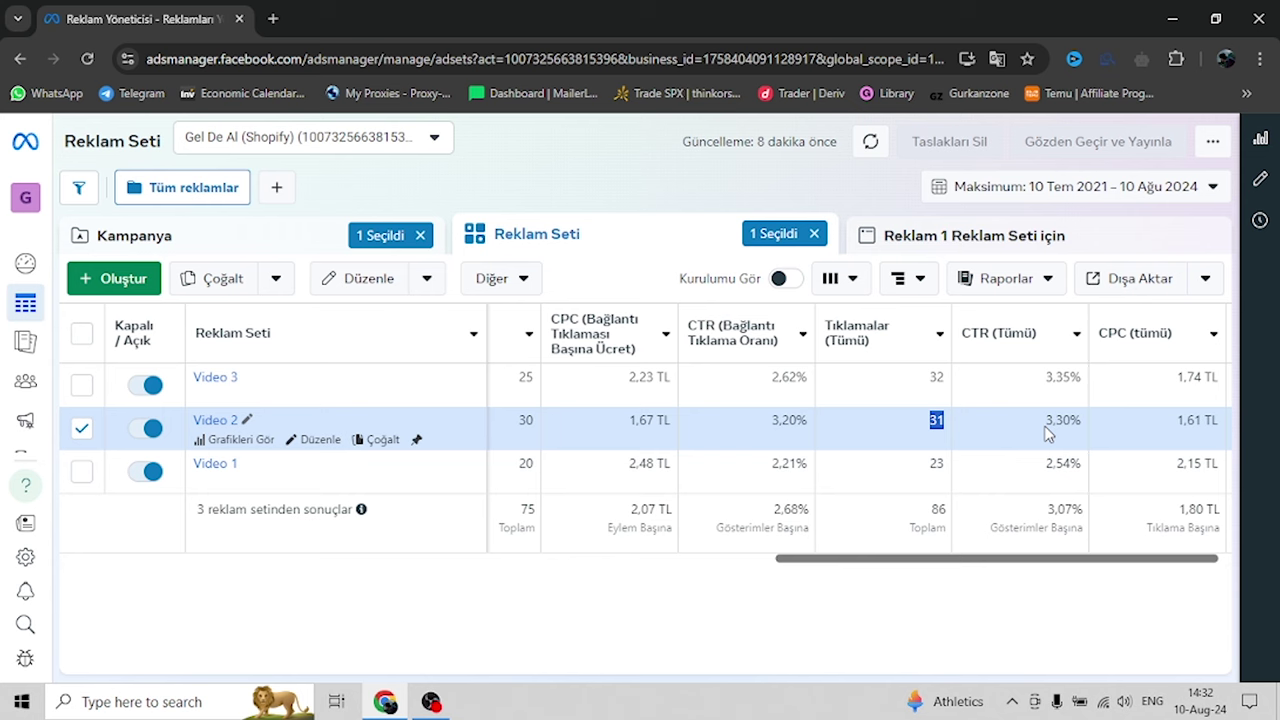
drag(1046, 421, 1068, 426)
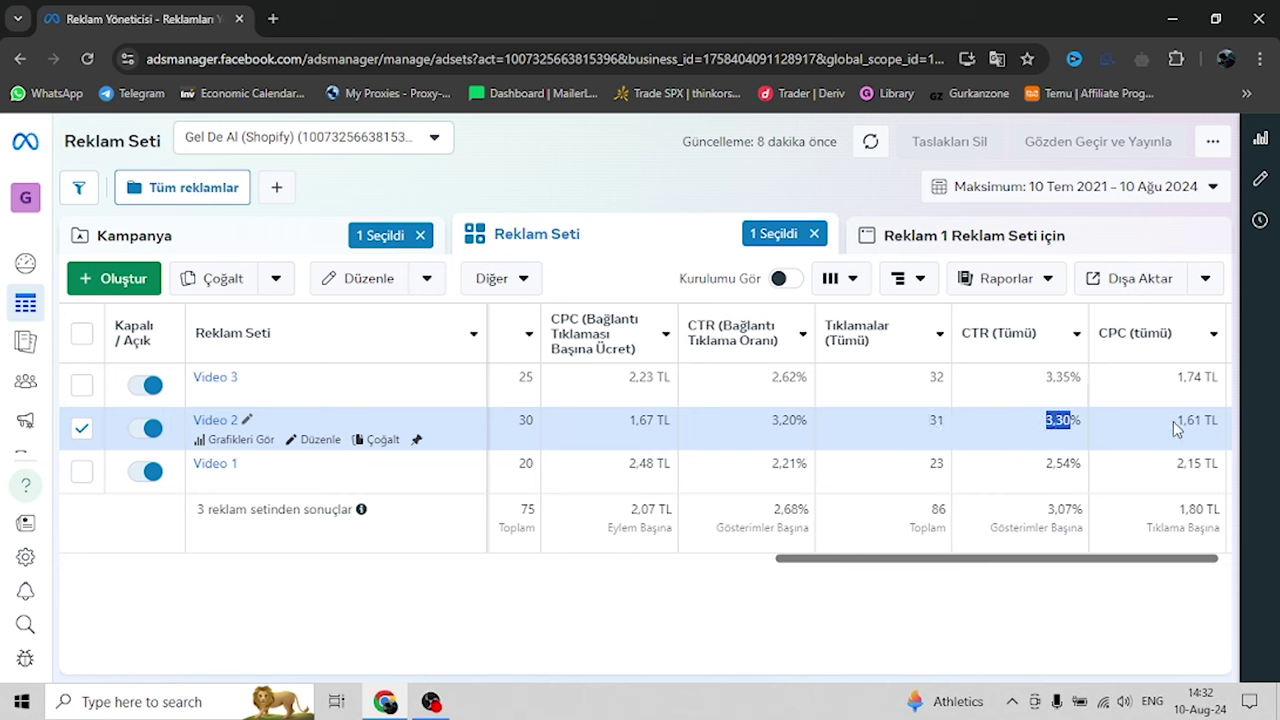
drag(1175, 421, 1210, 424)
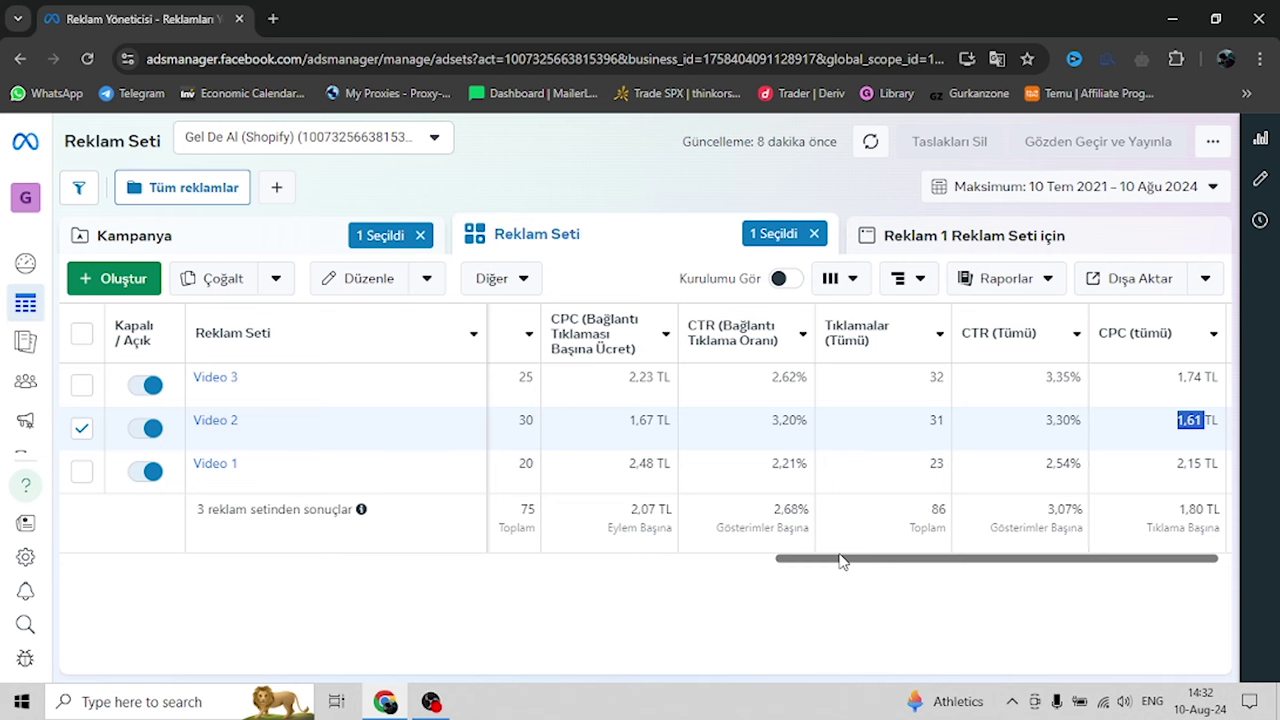
Read the CPM definition and compare the CPM of the ad sets Video 3 and Video 2
drag(840, 562, 657, 586)
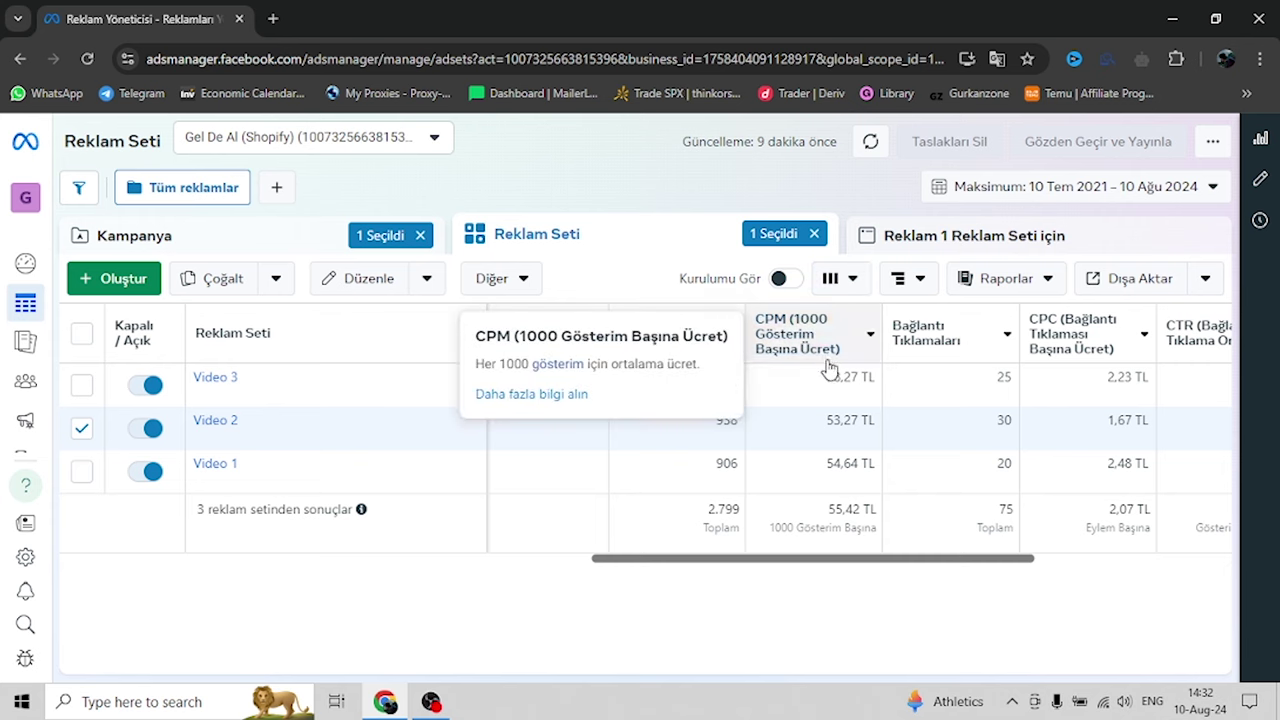
mouse_move(800, 330)
mouse_move(812, 366)
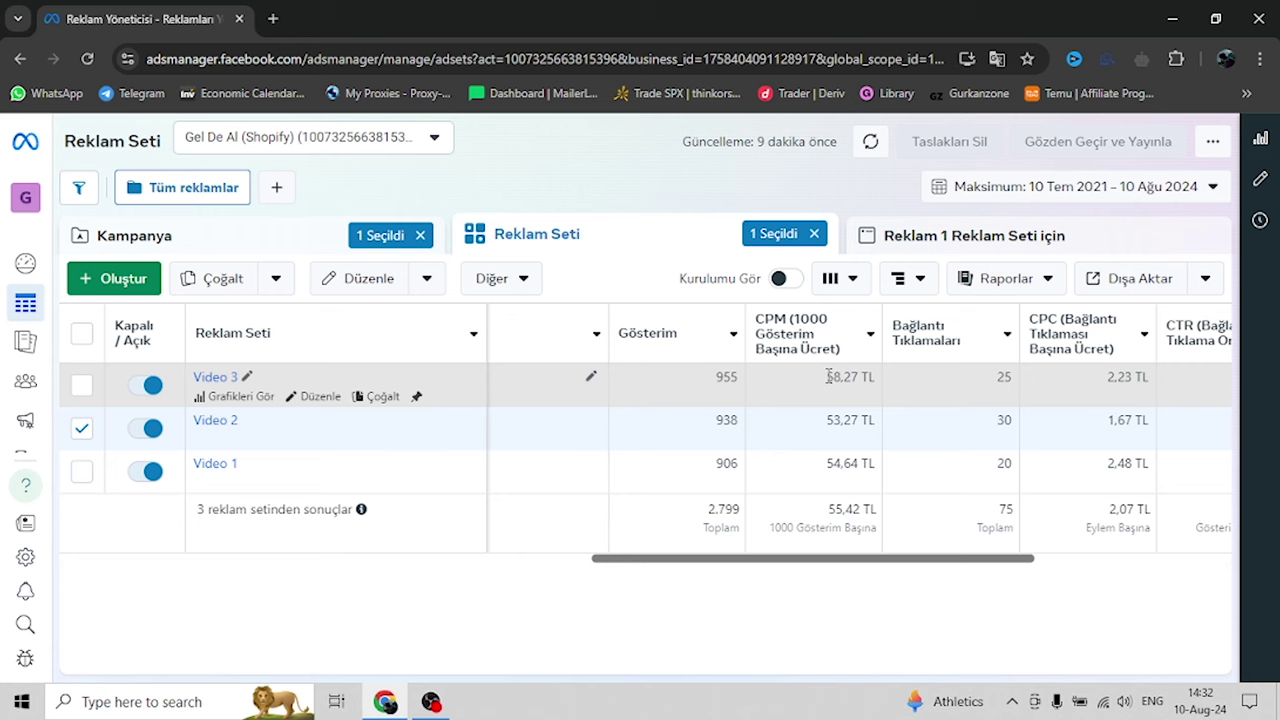
drag(826, 380, 855, 378)
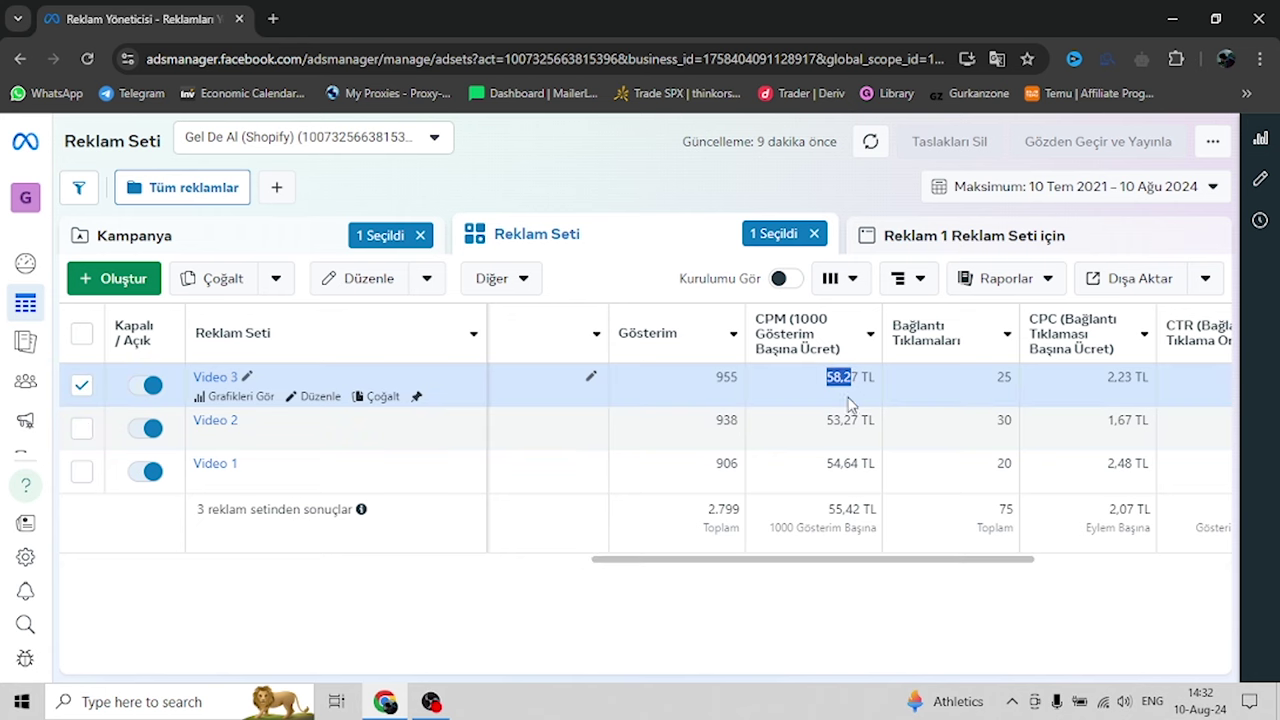
drag(826, 422, 852, 421)
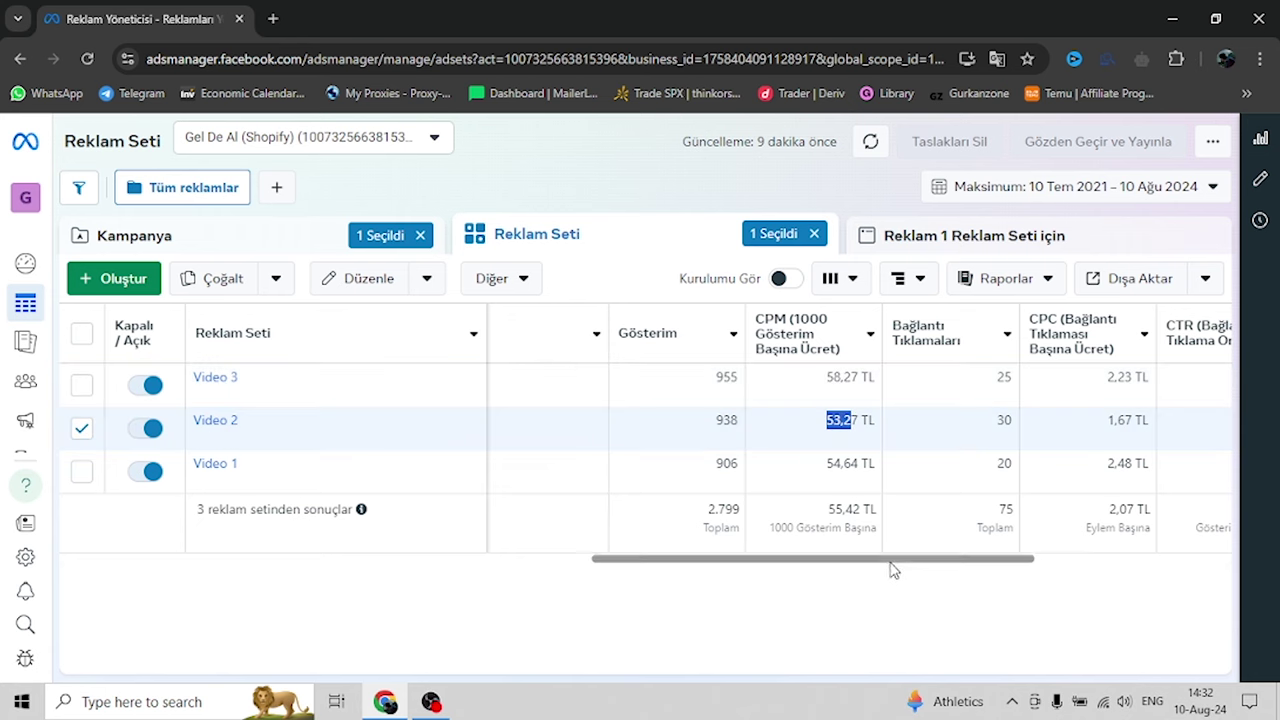
Compare Video 2 and Video 3 by link CPC, link CTR and link clicks
drag(823, 571, 988, 482)
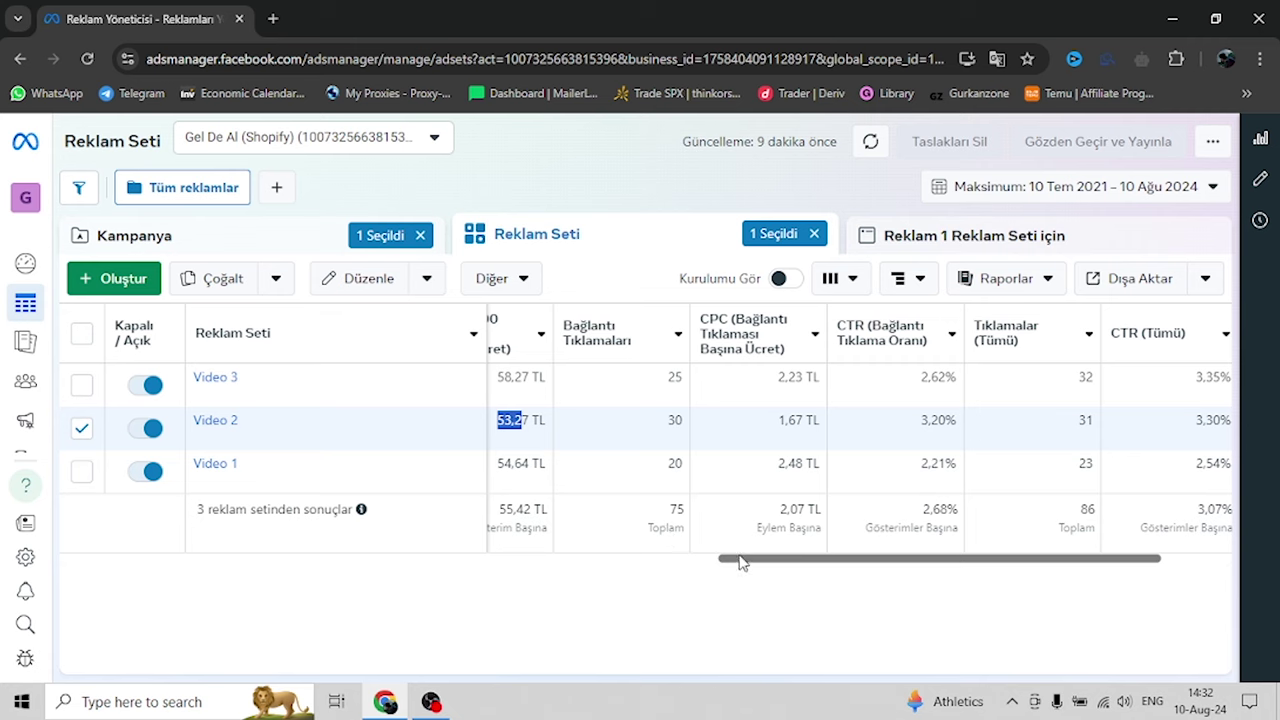
drag(740, 563, 693, 563)
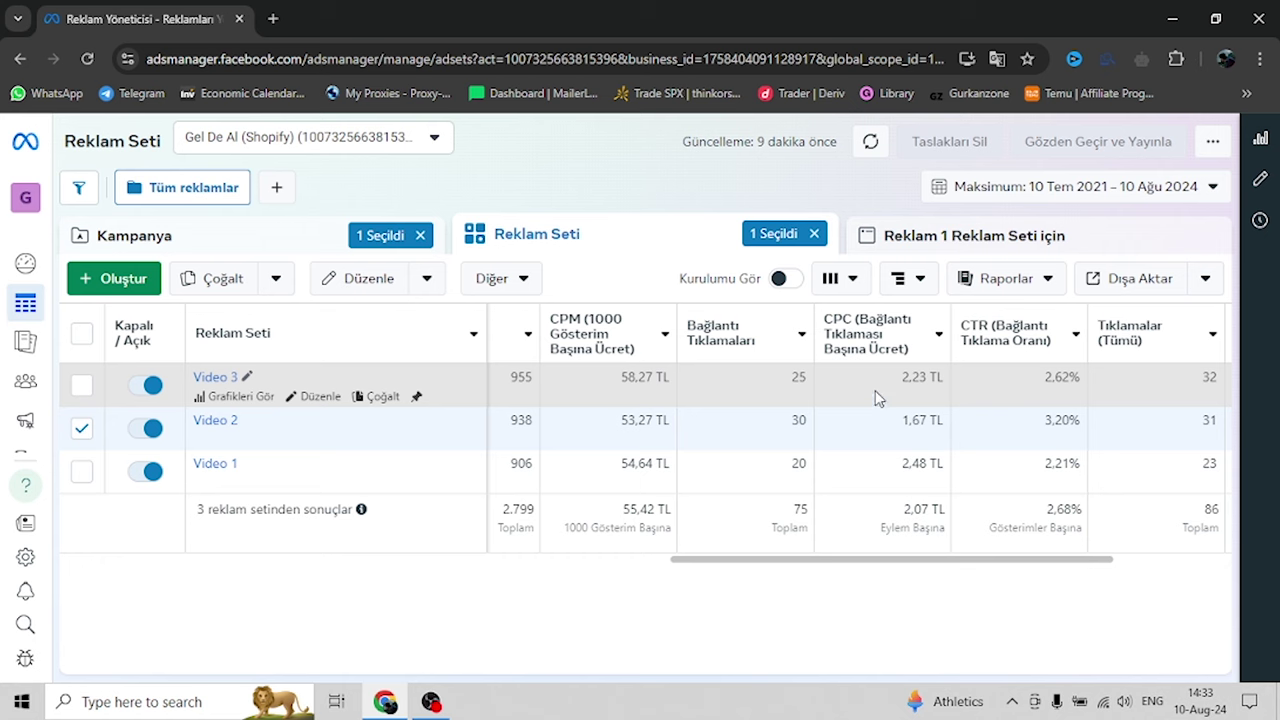
mouse_move(898, 330)
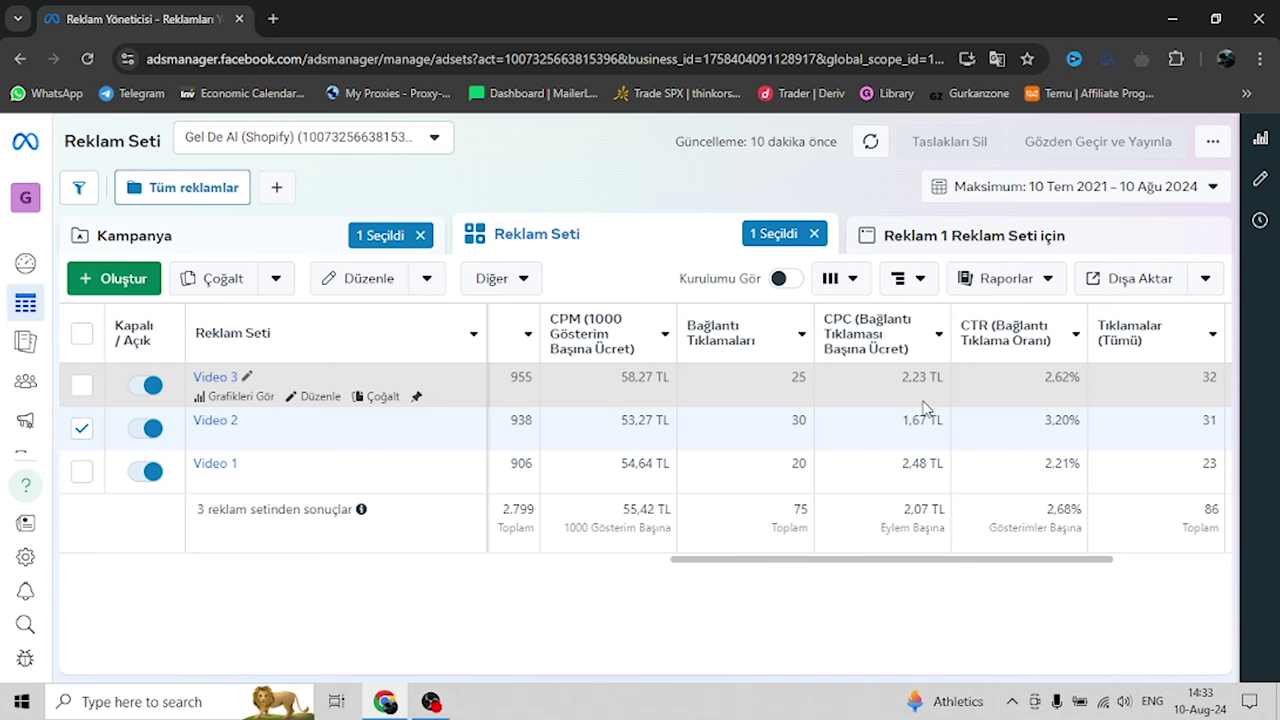
drag(1069, 420, 1008, 431)
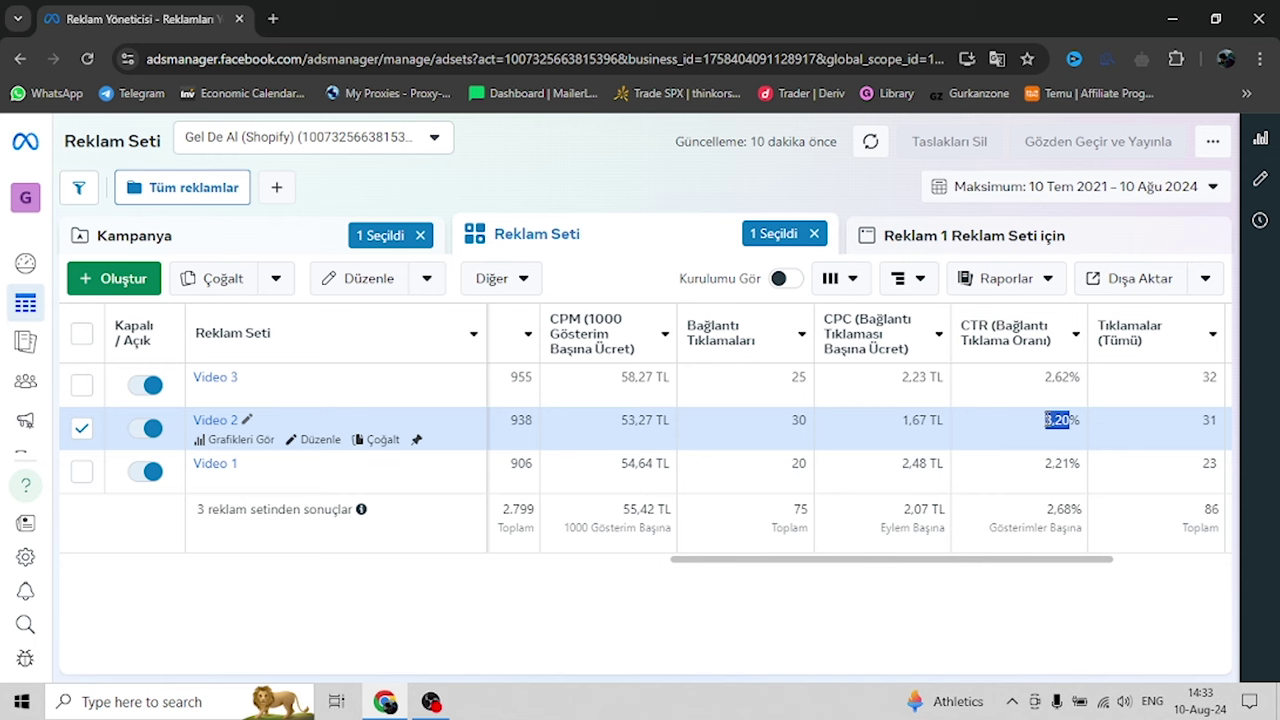
drag(1039, 382, 1056, 378)
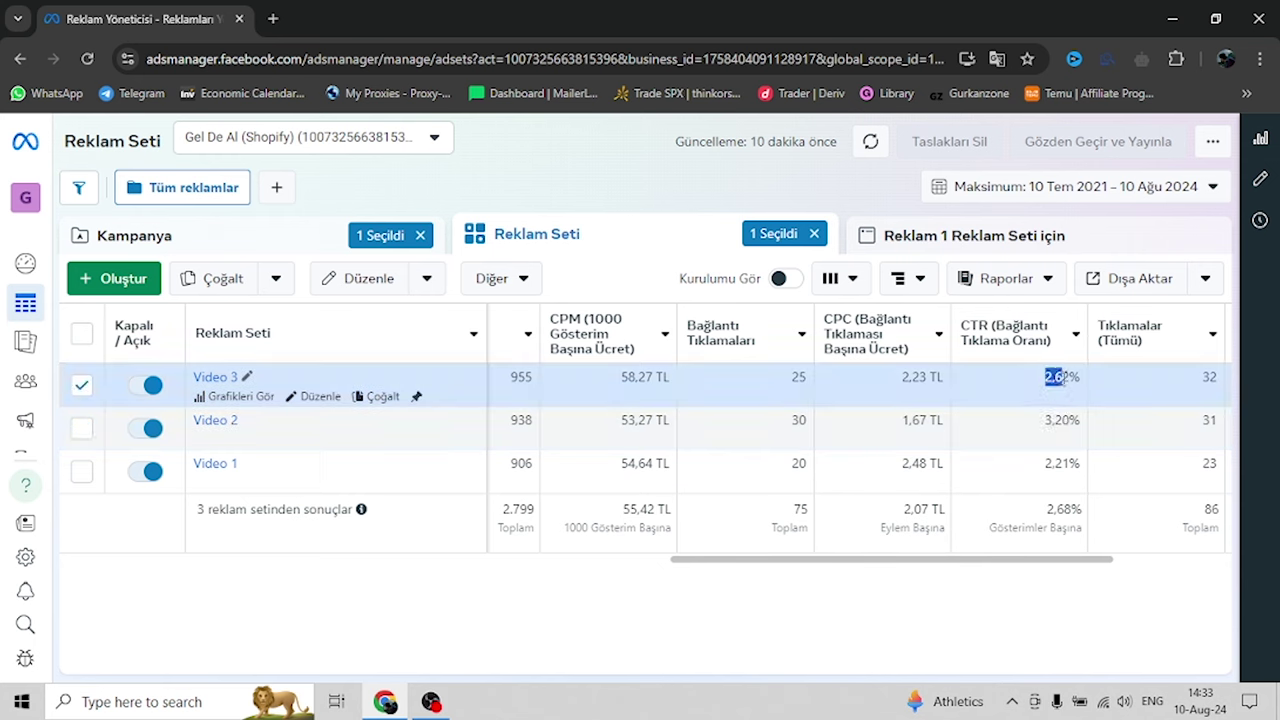
double_click(795, 424)
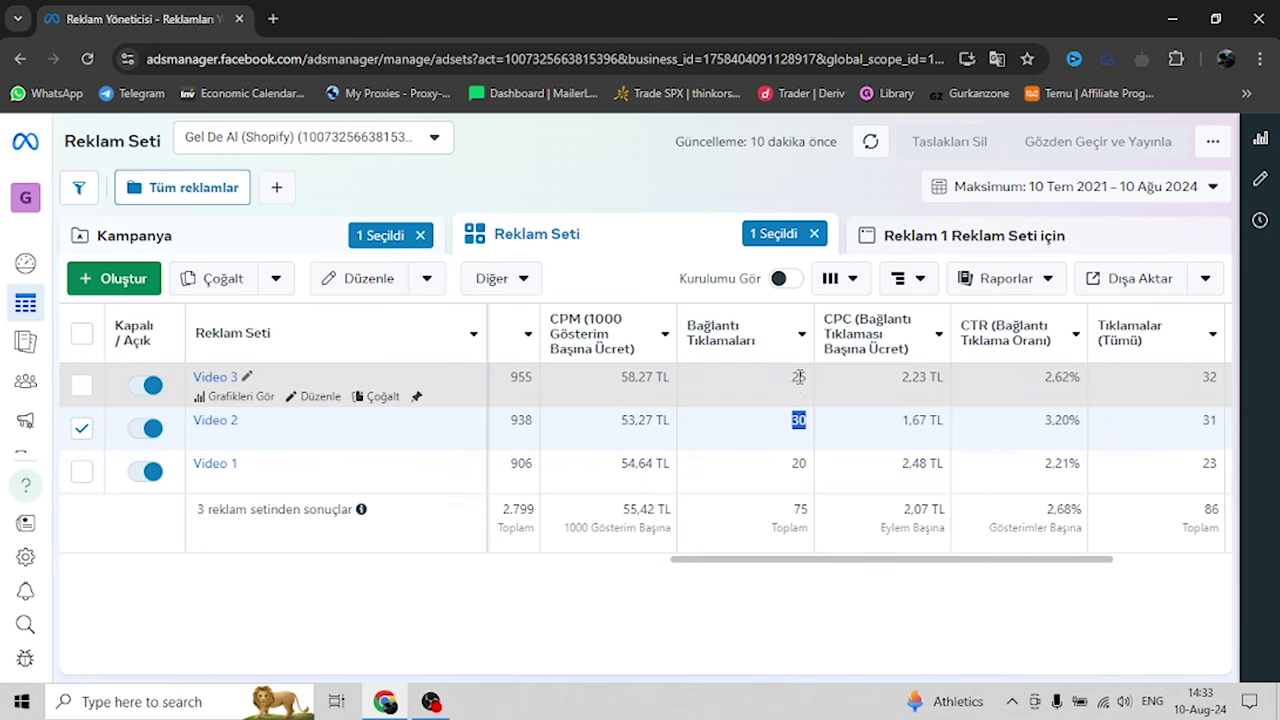
Compare the amount spent (Harcanan Tutar) of the ad sets Video 3 and Video 2
drag(890, 558, 593, 565)
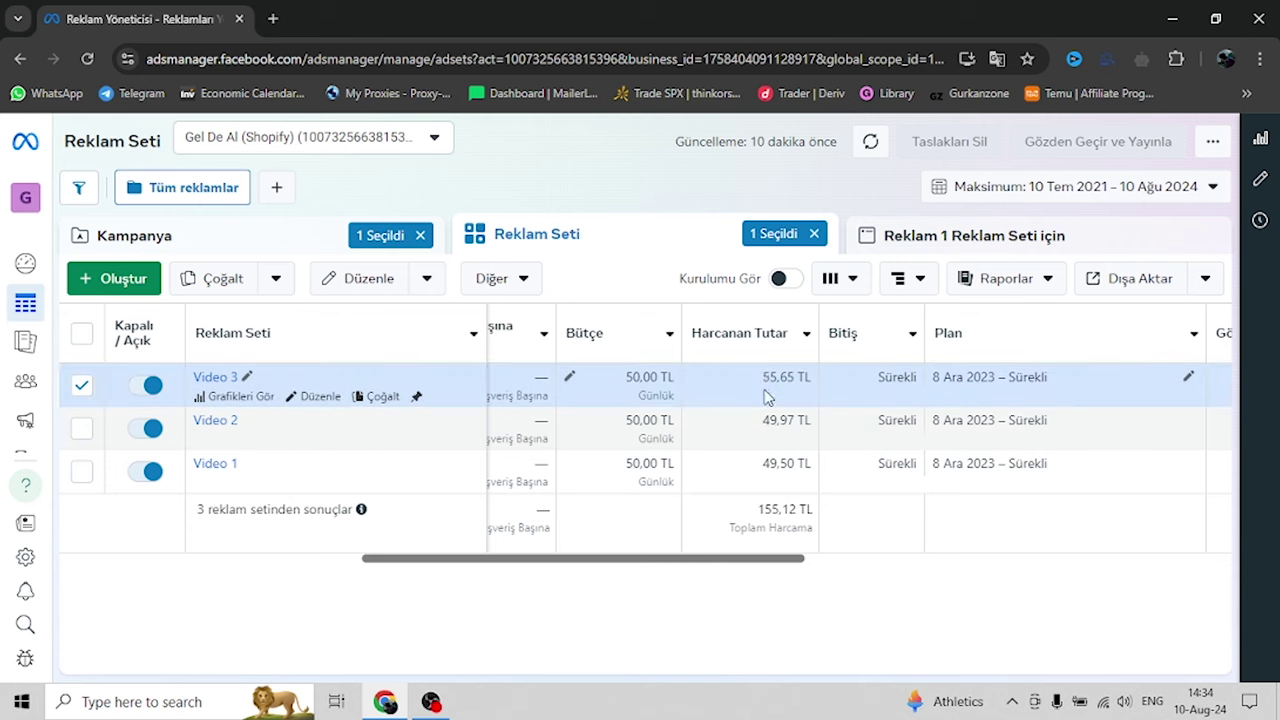
drag(765, 379, 801, 377)
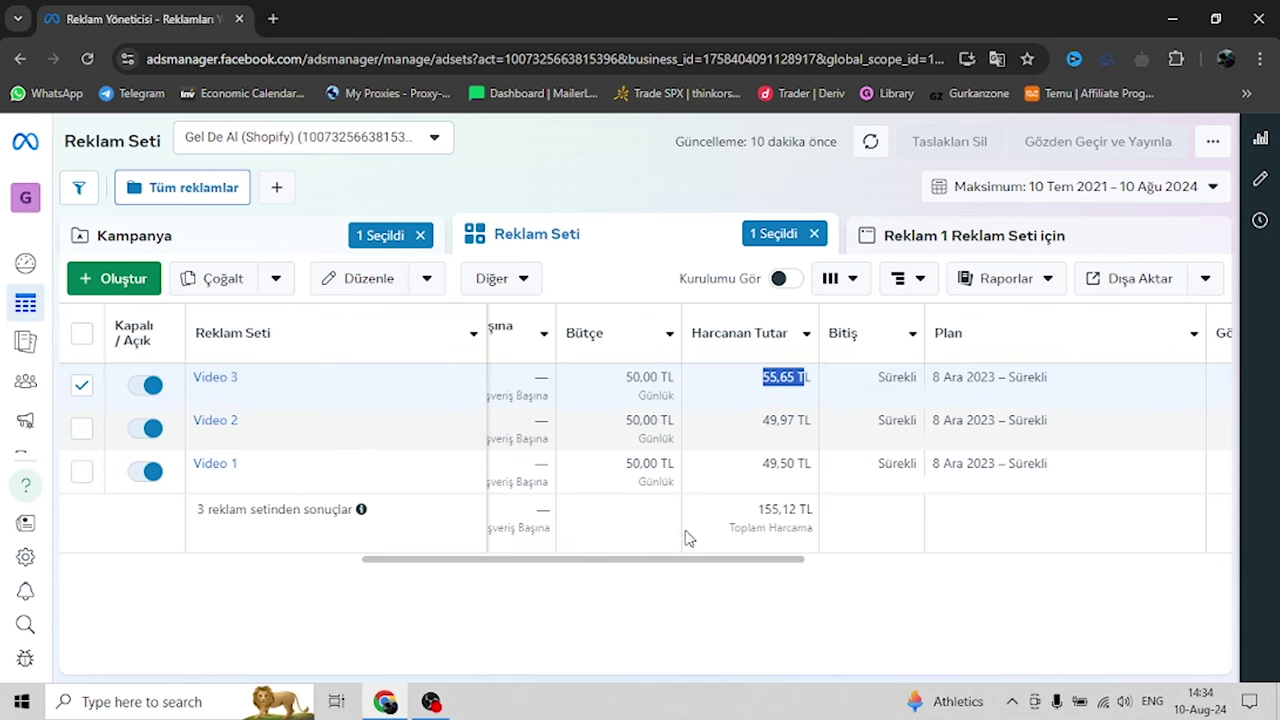
drag(666, 566, 703, 562)
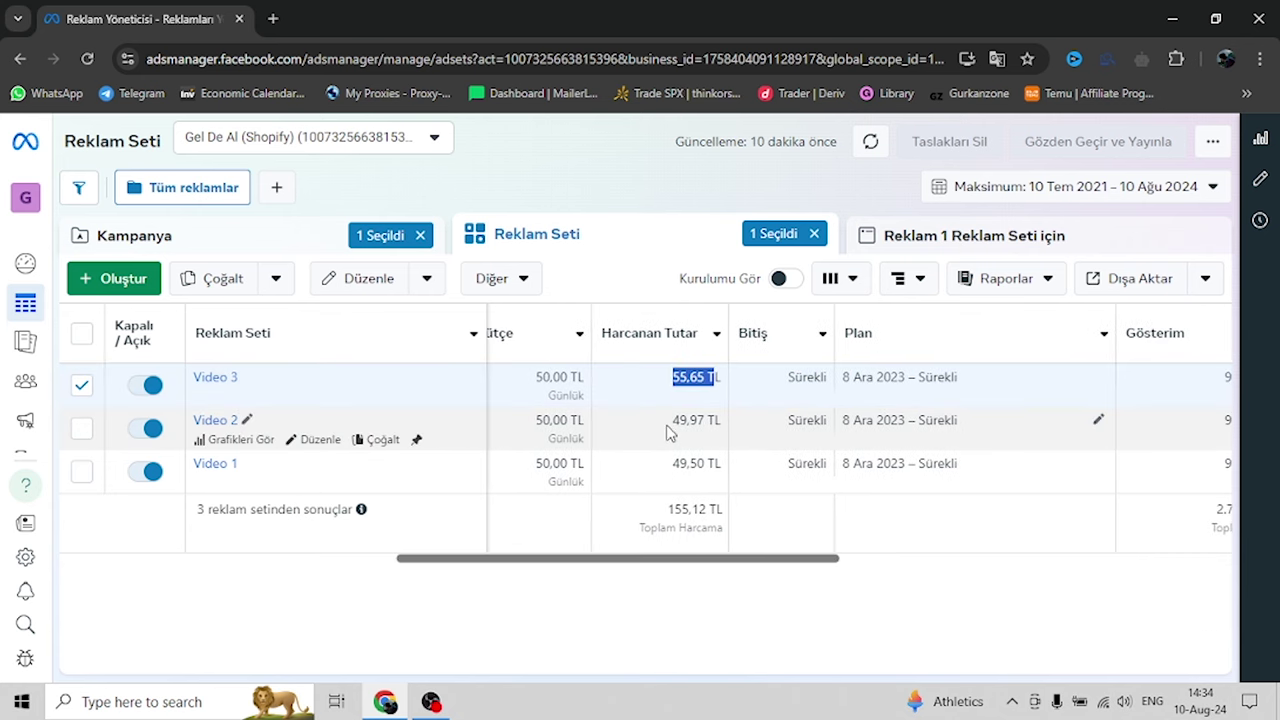
drag(671, 420, 712, 424)
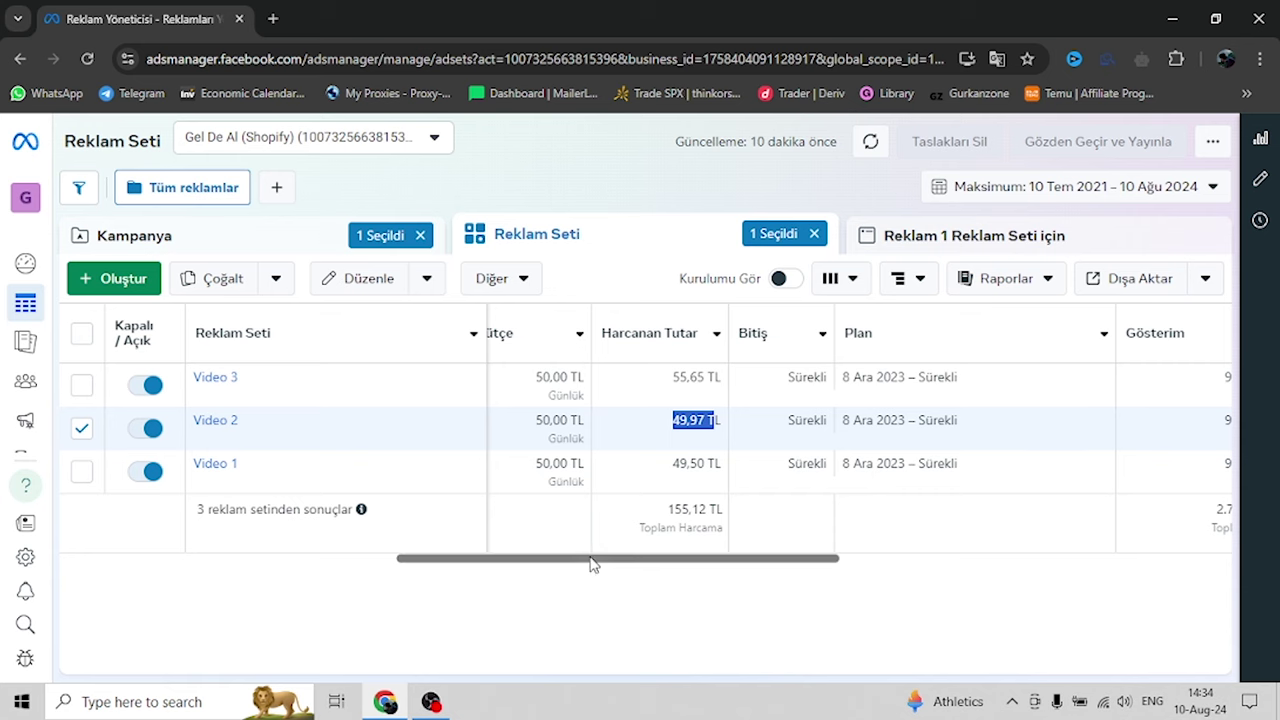
drag(591, 563, 644, 562)
scroll(878, 532, right, 5)
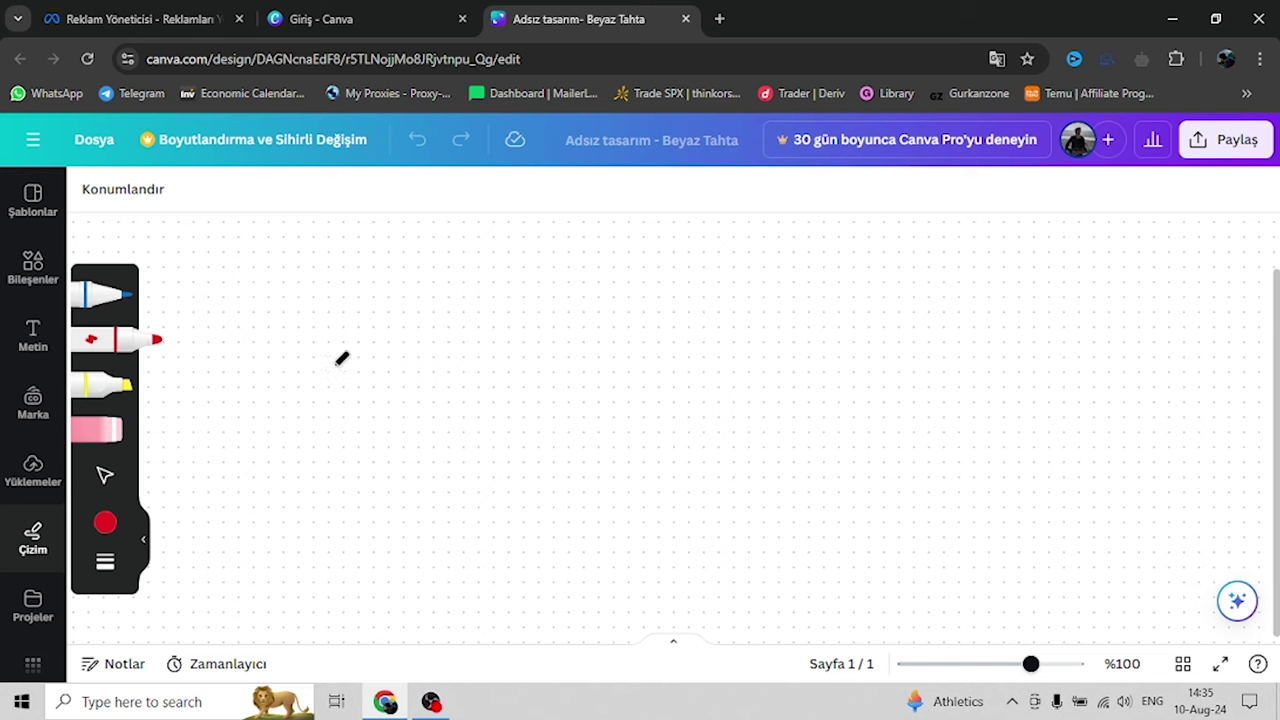
Draw three red upright rectangles side by side with the marker on the Canva whiteboard
mouse_move(217, 252)
mouse_down()
mouse_move(218, 367)
mouse_move(264, 250)
mouse_move(212, 240)
mouse_up()
mouse_move(300, 235)
mouse_down()
mouse_move(340, 333)
mouse_move(360, 209)
mouse_move(300, 232)
mouse_up()
drag(420, 232, 425, 228)
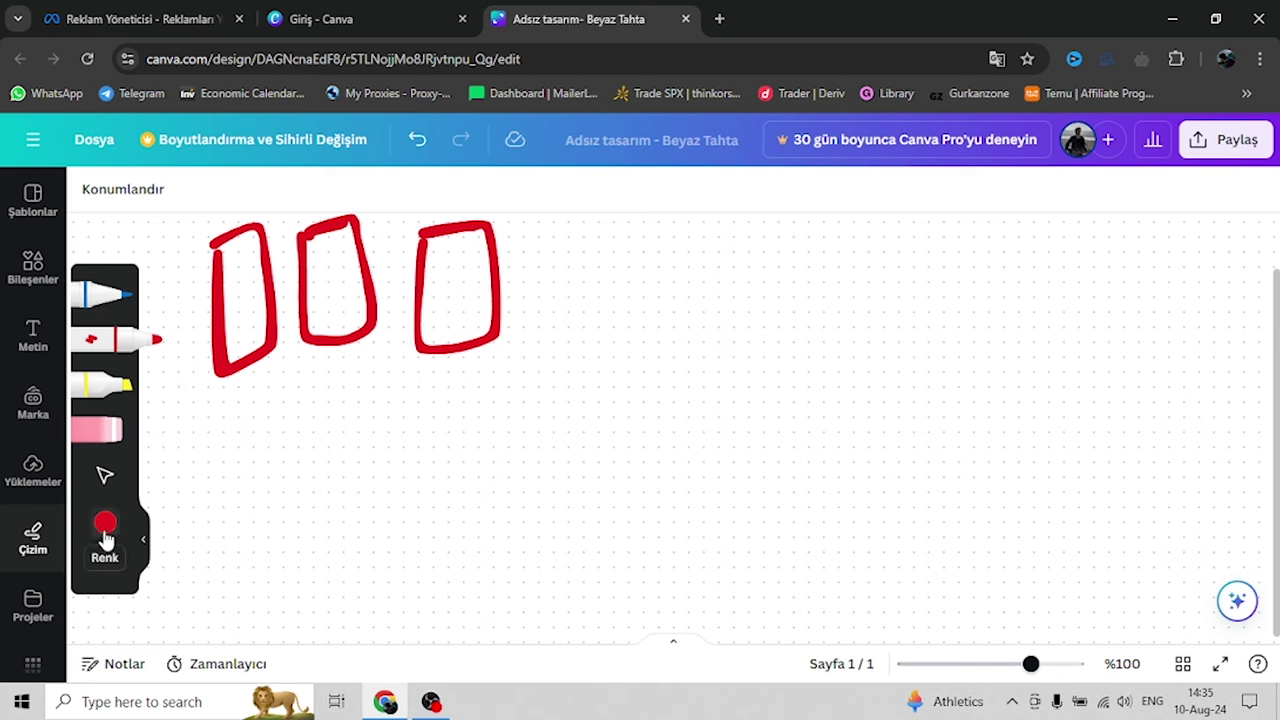
Set the marker colour to green and draw a check mark over the third rectangle
click(105, 522)
click(331, 646)
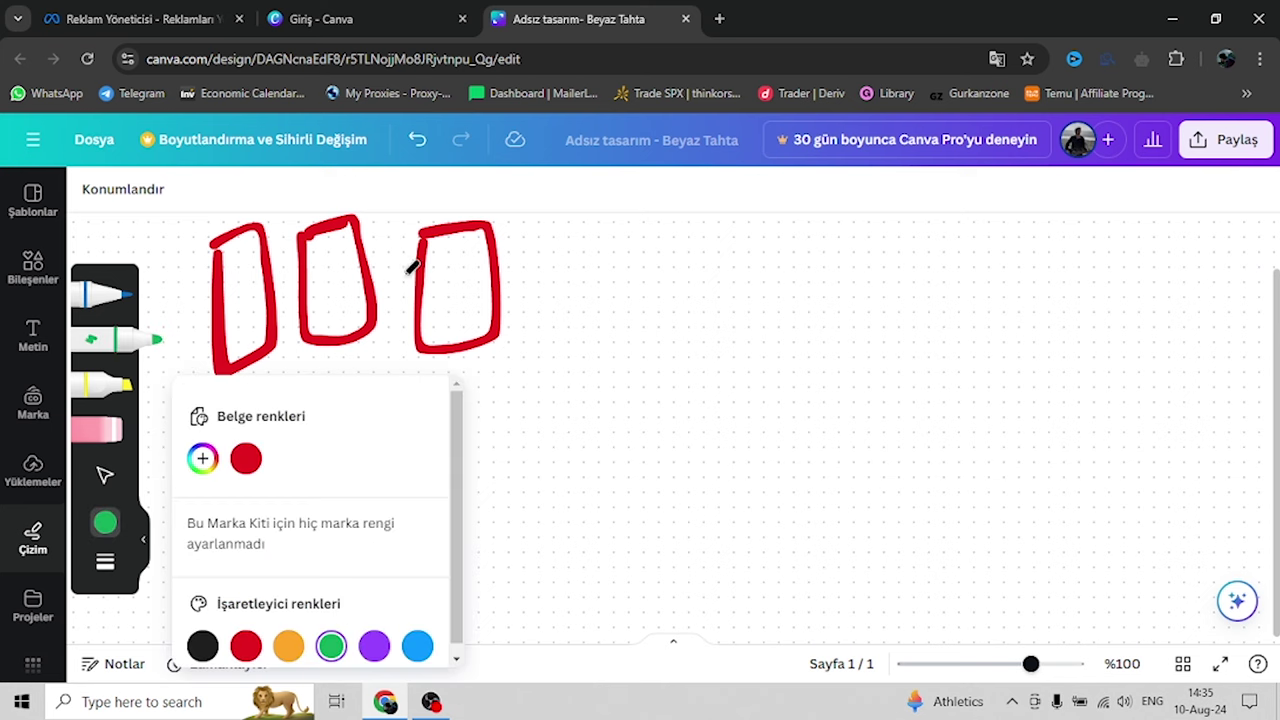
mouse_move(420, 280)
mouse_down()
mouse_move(443, 322)
mouse_move(506, 236)
mouse_up()
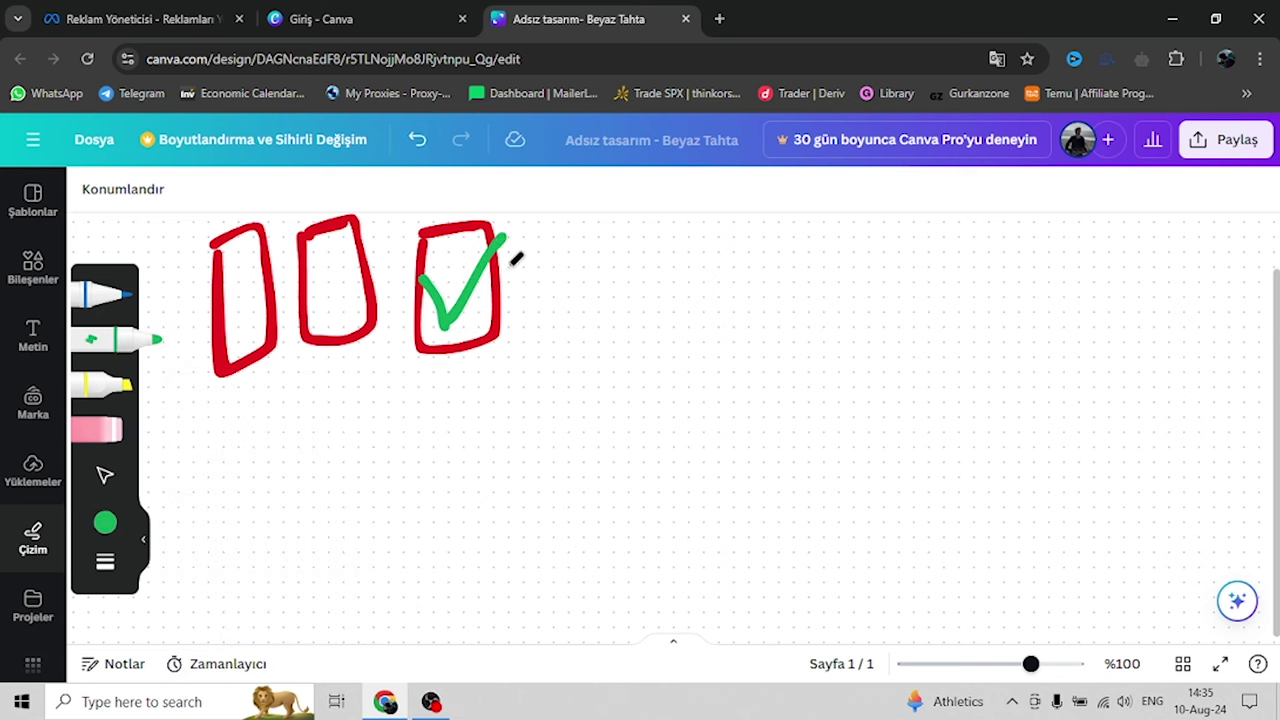
Set the marker colour to red and draw crosses over the first and second rectangles
click(105, 522)
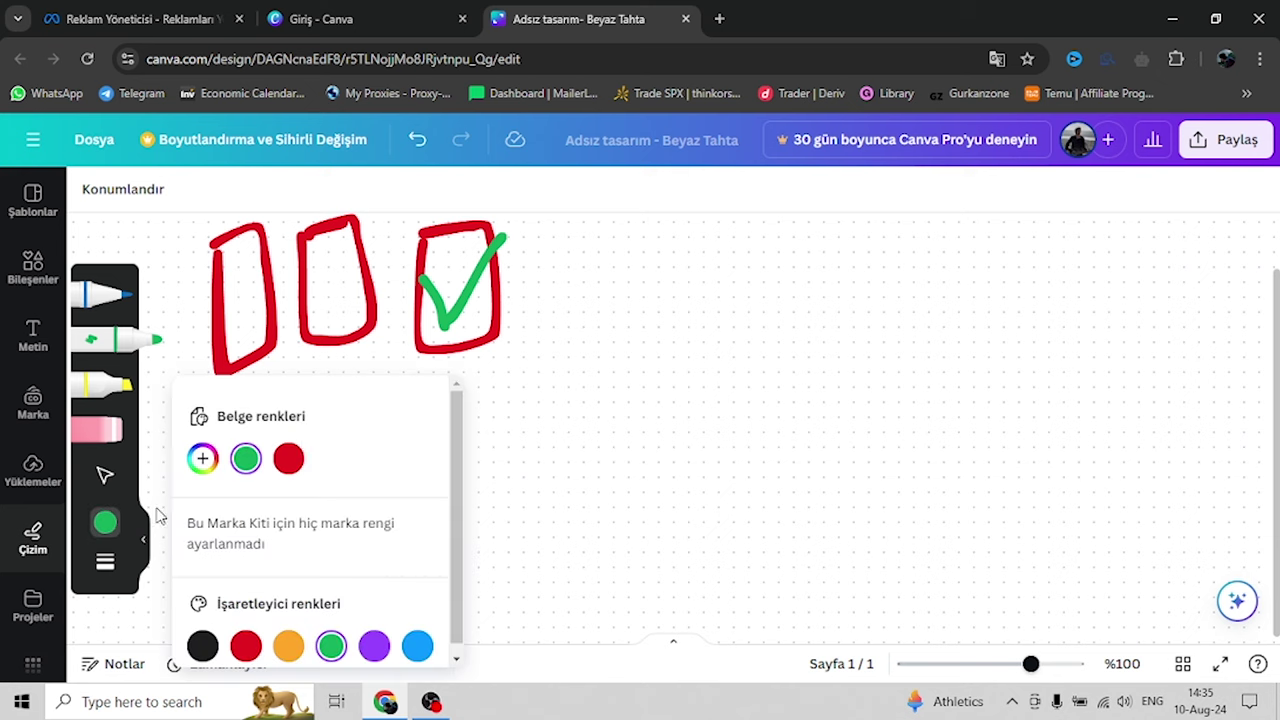
click(286, 457)
mouse_move(380, 250)
mouse_down()
mouse_move(290, 298)
mouse_move(366, 310)
mouse_up()
drag(276, 274, 195, 326)
drag(206, 276, 286, 350)
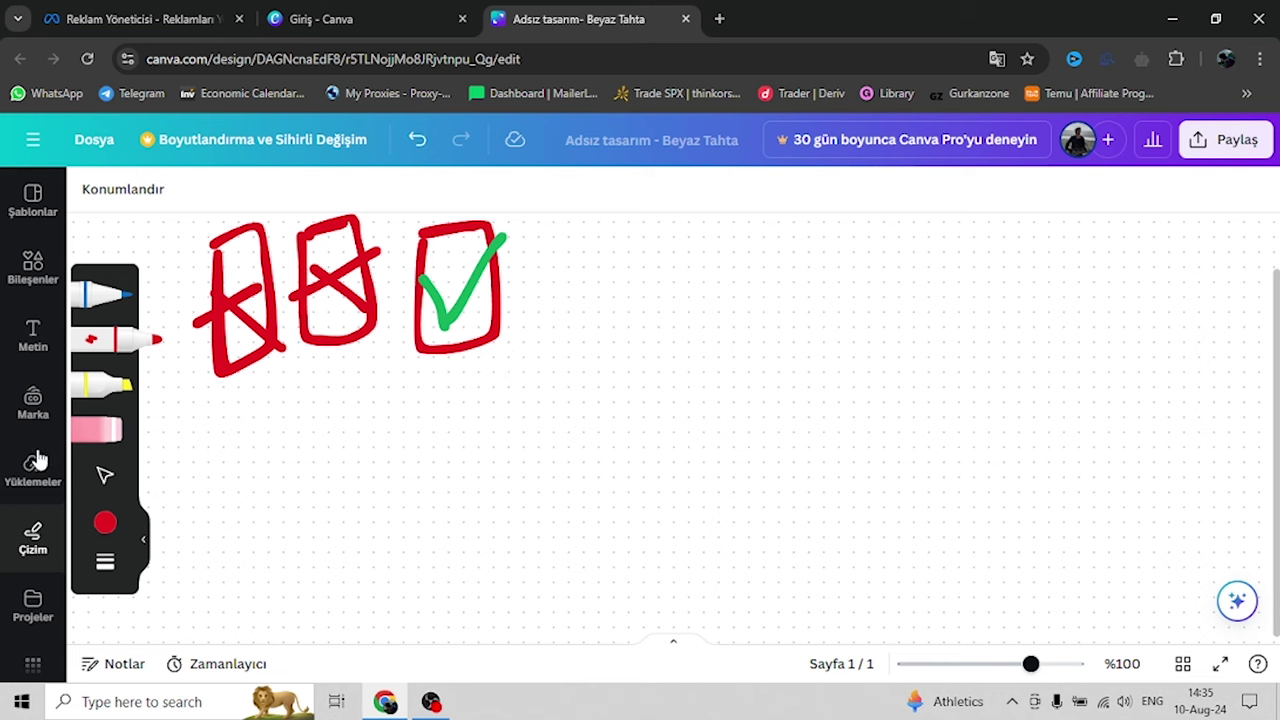
Set the marker colour to green, circle the checked third rectangle and draw an arrow leading away from the circle
click(105, 522)
click(247, 460)
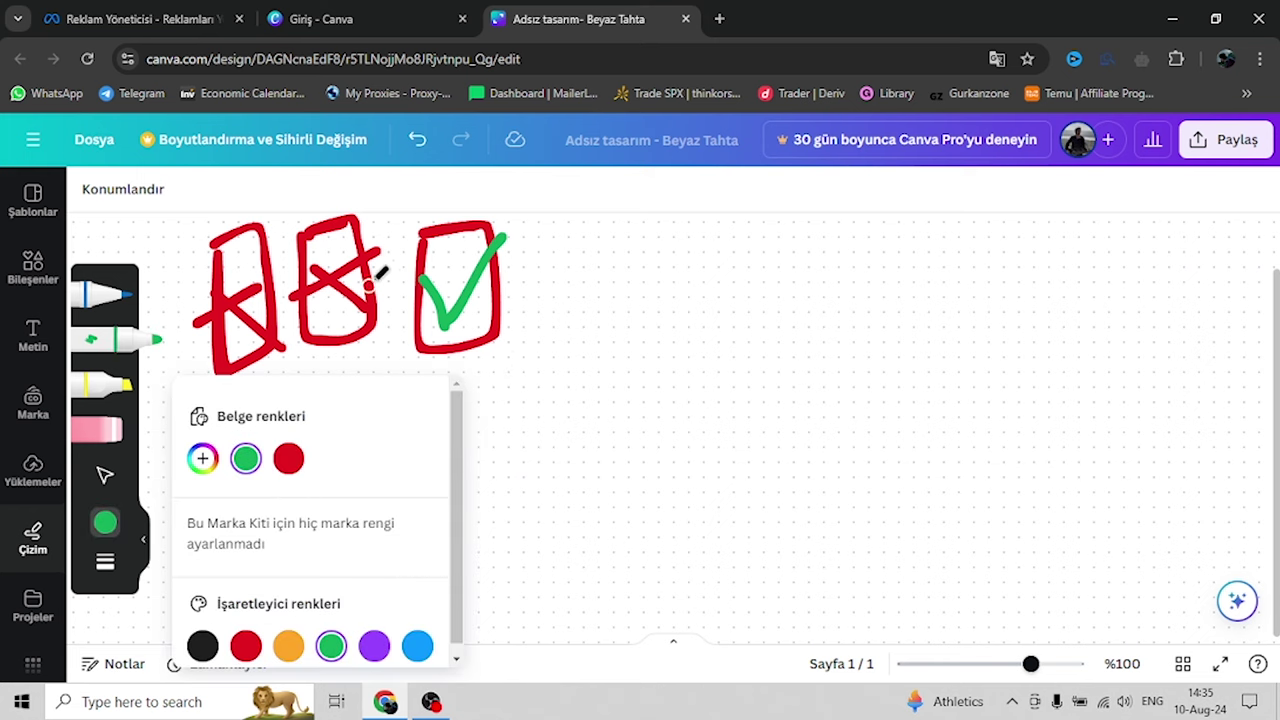
mouse_move(400, 237)
mouse_down()
mouse_move(543, 366)
mouse_move(515, 205)
mouse_up()
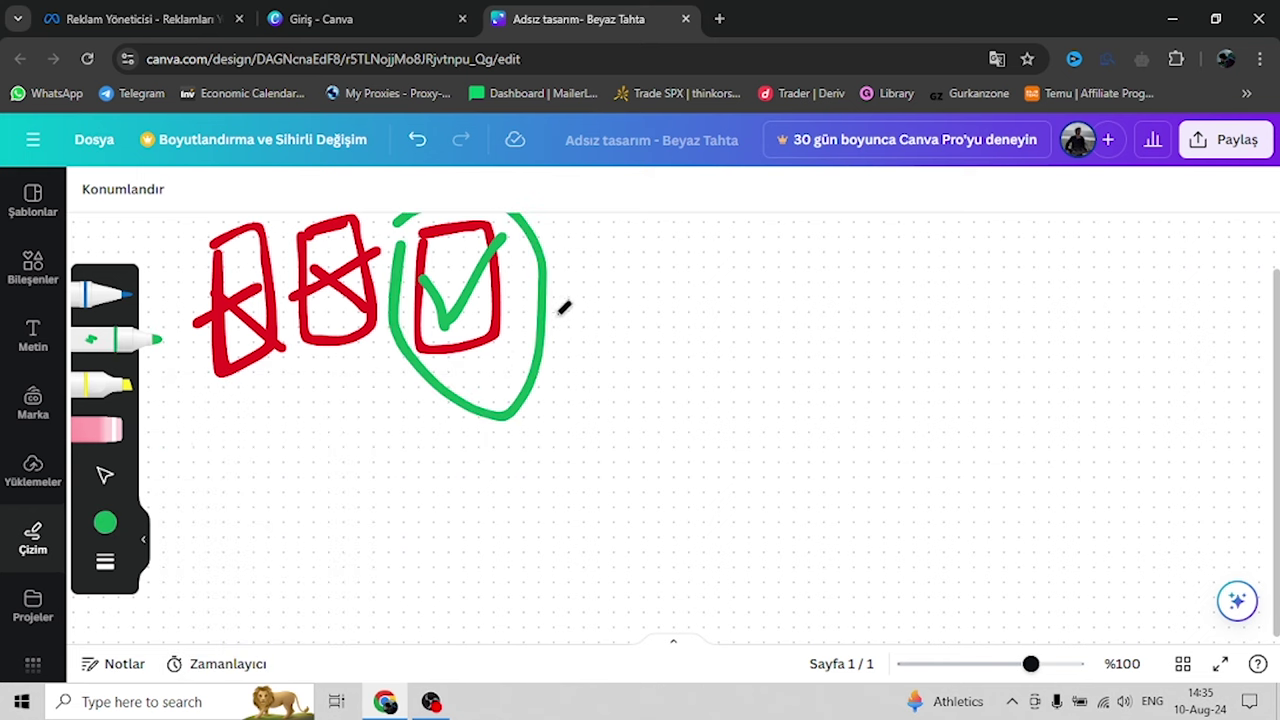
mouse_move(545, 316)
mouse_down()
mouse_move(634, 302)
mouse_move(690, 330)
mouse_move(778, 345)
mouse_move(716, 381)
mouse_up()
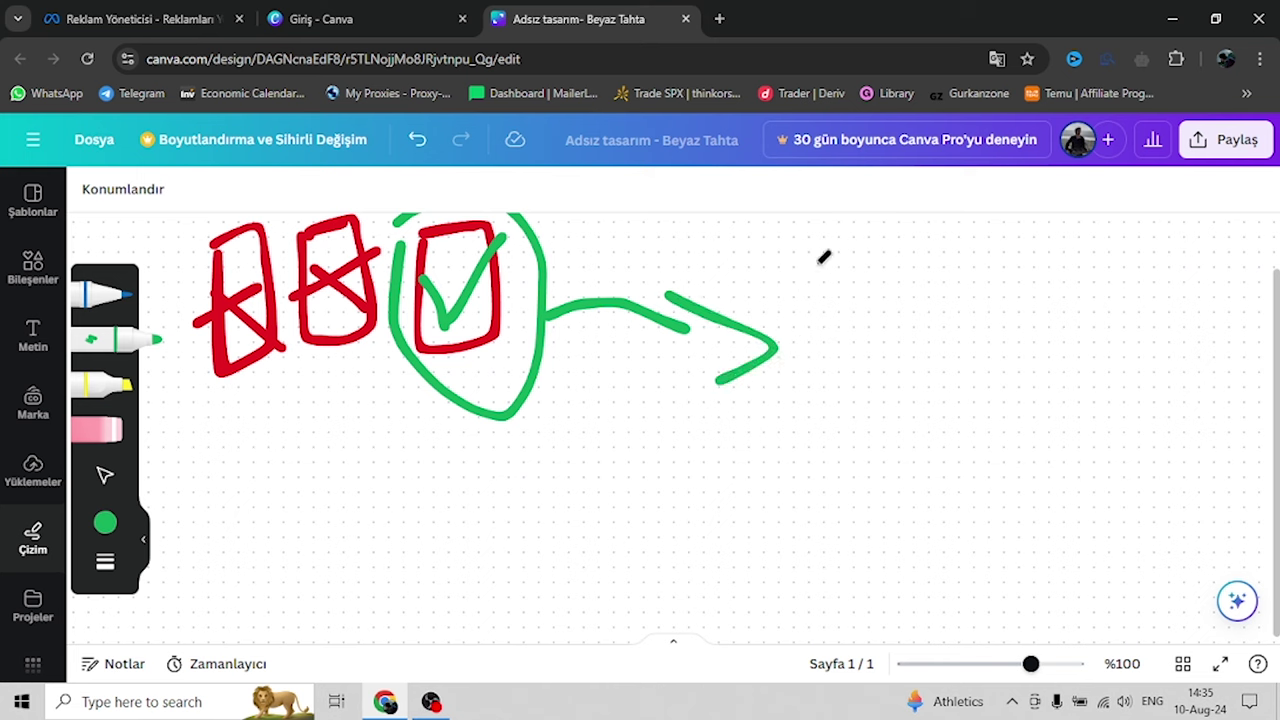
Draw five small green circles beyond the arrowhead, three in an upper row and two in a lower row
mouse_move(822, 250)
mouse_down()
mouse_move(871, 251)
mouse_move(812, 252)
mouse_up()
mouse_move(962, 252)
mouse_down()
mouse_move(998, 238)
mouse_move(938, 250)
mouse_up()
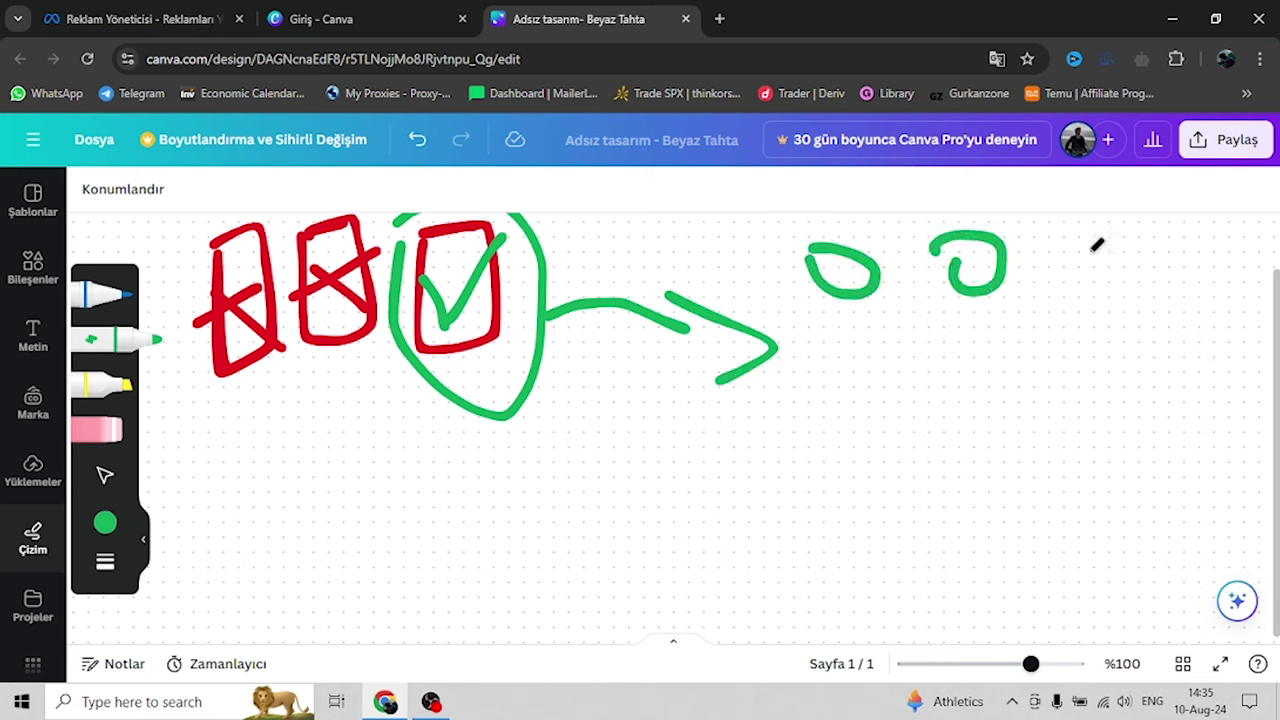
mouse_move(1095, 245)
mouse_down()
mouse_move(1128, 248)
mouse_move(1105, 240)
mouse_up()
drag(843, 378, 890, 415)
drag(907, 362, 845, 358)
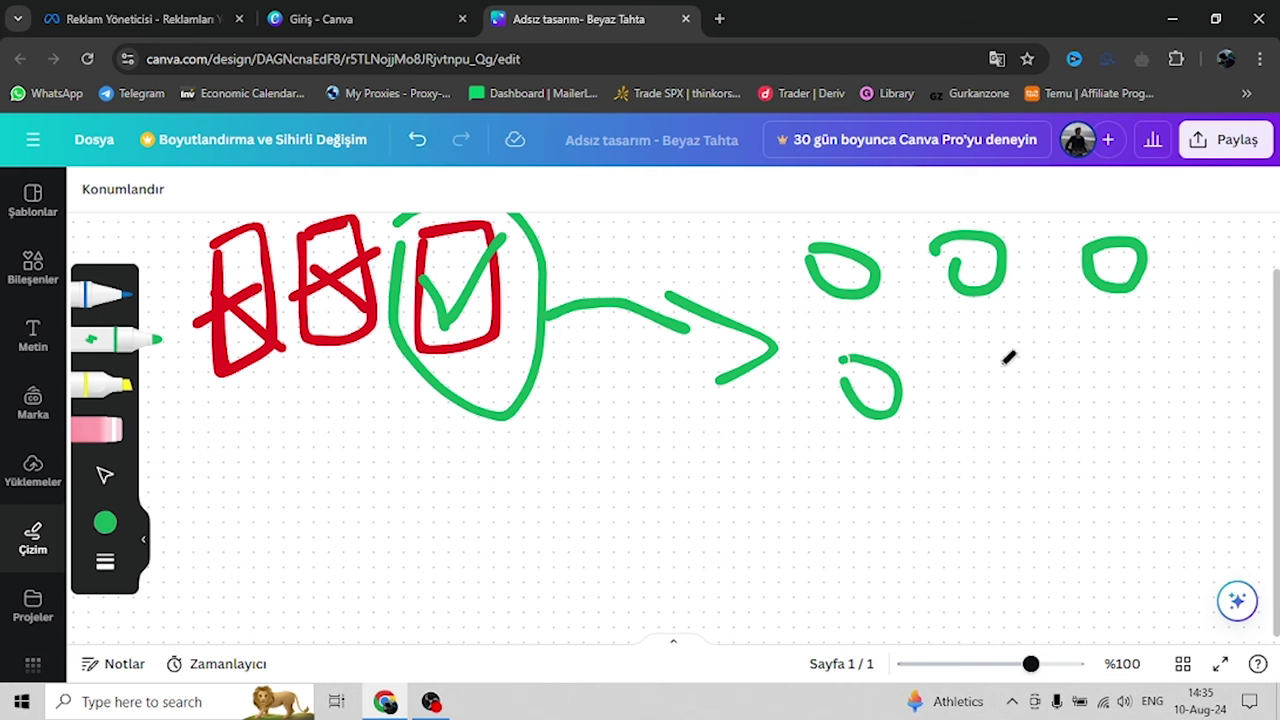
mouse_move(966, 350)
mouse_down()
mouse_move(1054, 366)
mouse_move(1000, 342)
mouse_up()
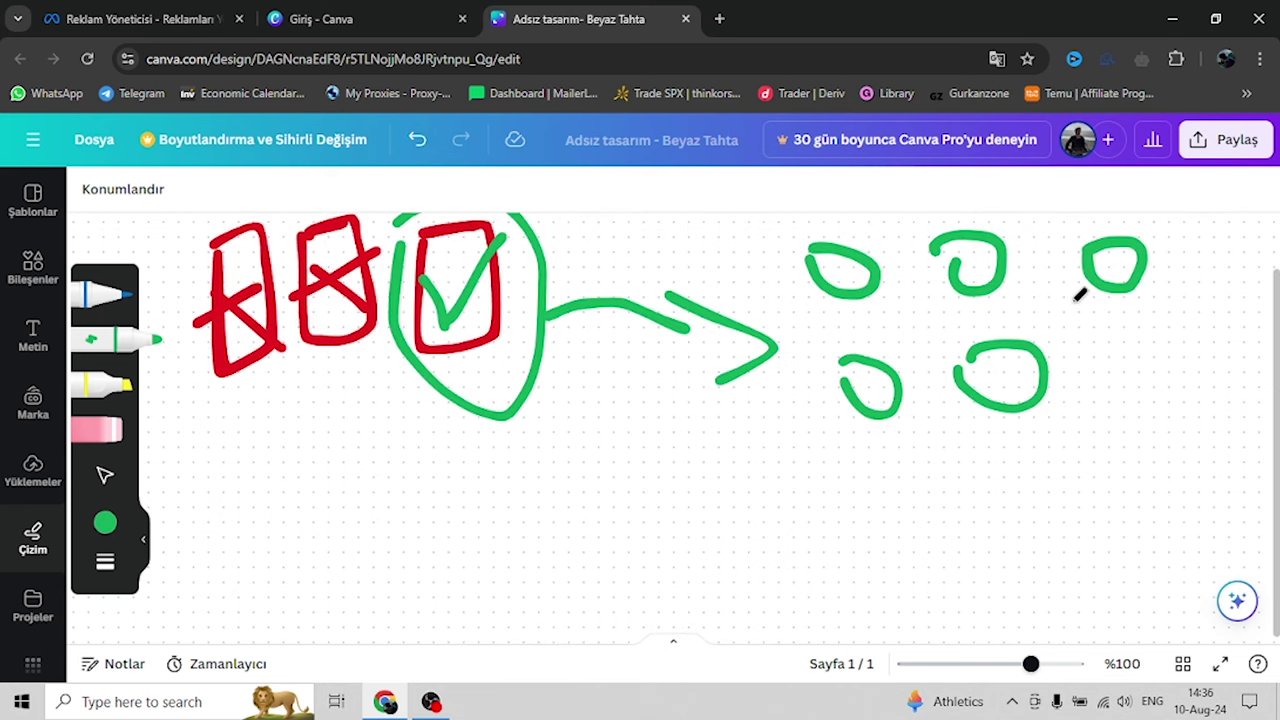
Draw a curved green arrow from the five circles back to the empty area below the rectangles
scroll(1051, 289, down, 1)
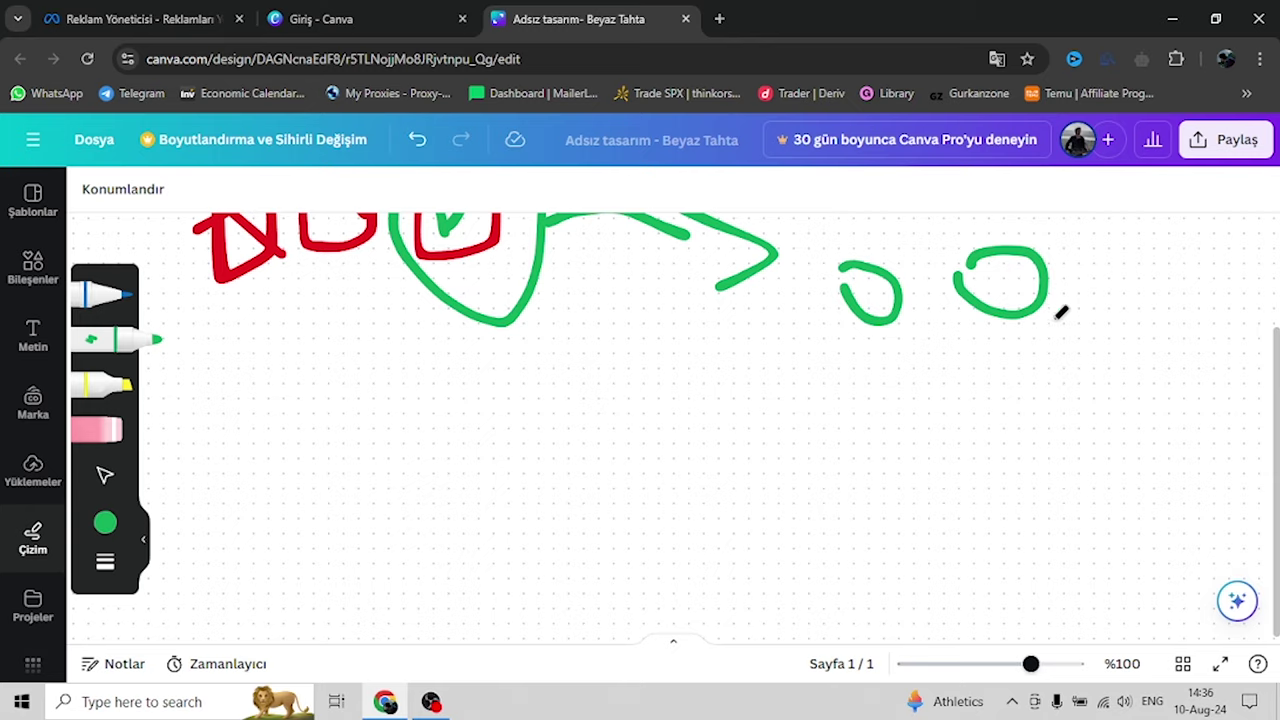
ctrl+scroll(1063, 306, down, 3)
scroll(1094, 320, down, 1)
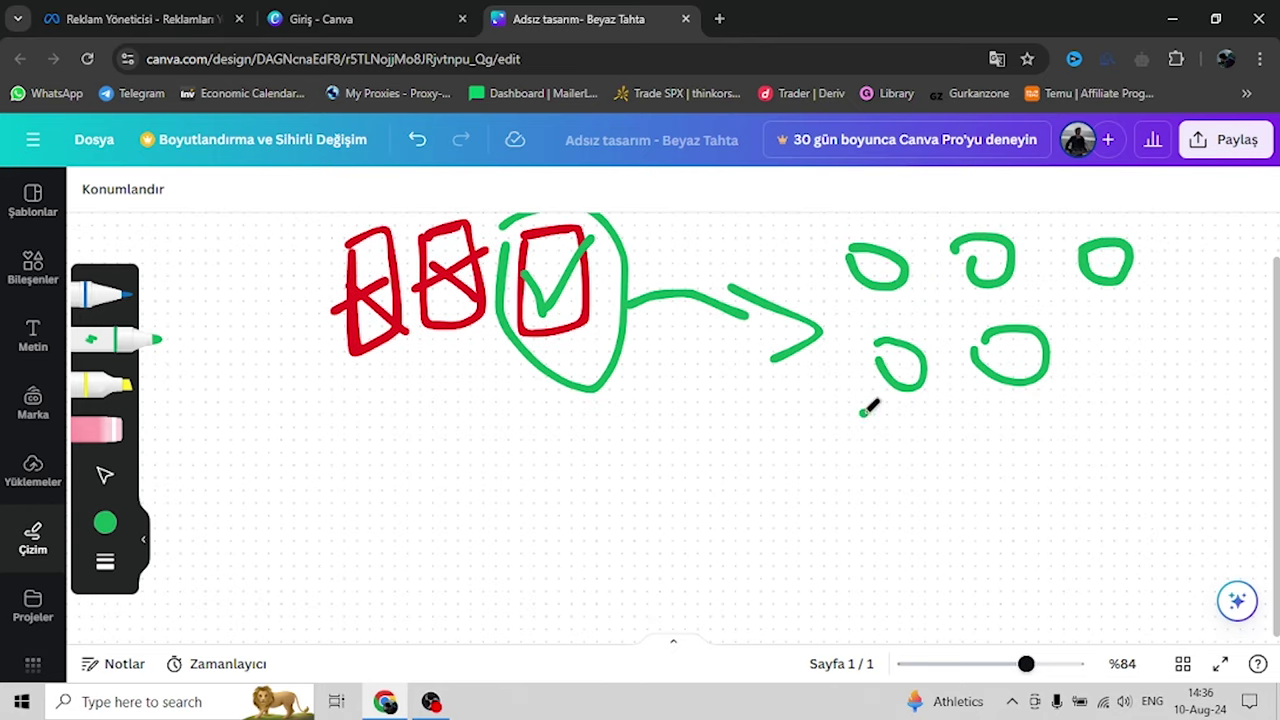
mouse_move(866, 408)
mouse_down()
mouse_move(751, 517)
mouse_move(672, 524)
mouse_move(741, 567)
mouse_up()
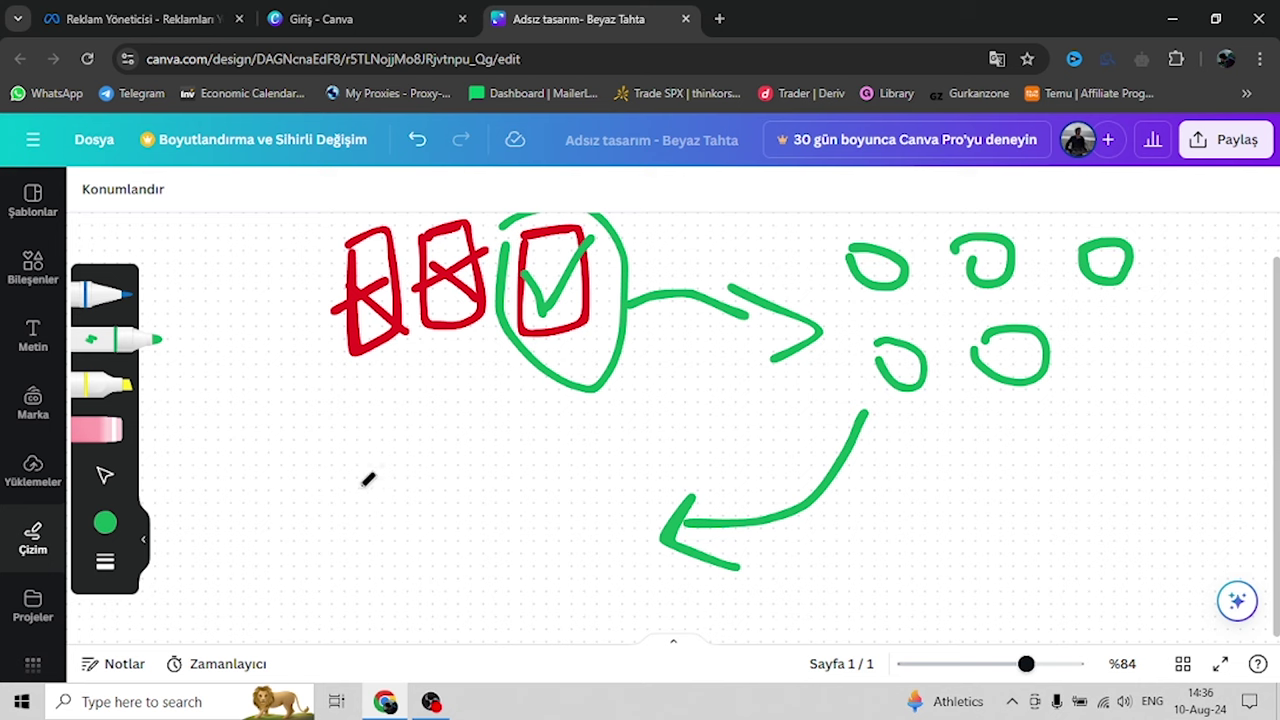
Draw four small green circles at the curved arrow's tip, three in a row and one below
mouse_move(350, 512)
mouse_down()
mouse_move(388, 482)
mouse_move(340, 505)
mouse_up()
mouse_move(442, 486)
mouse_down()
mouse_move(486, 514)
mouse_move(420, 472)
mouse_up()
mouse_move(559, 476)
mouse_down()
mouse_move(571, 452)
mouse_move(552, 462)
mouse_move(617, 506)
mouse_move(562, 460)
mouse_up()
scroll(600, 486, down, 1)
scroll(600, 440, up, 1)
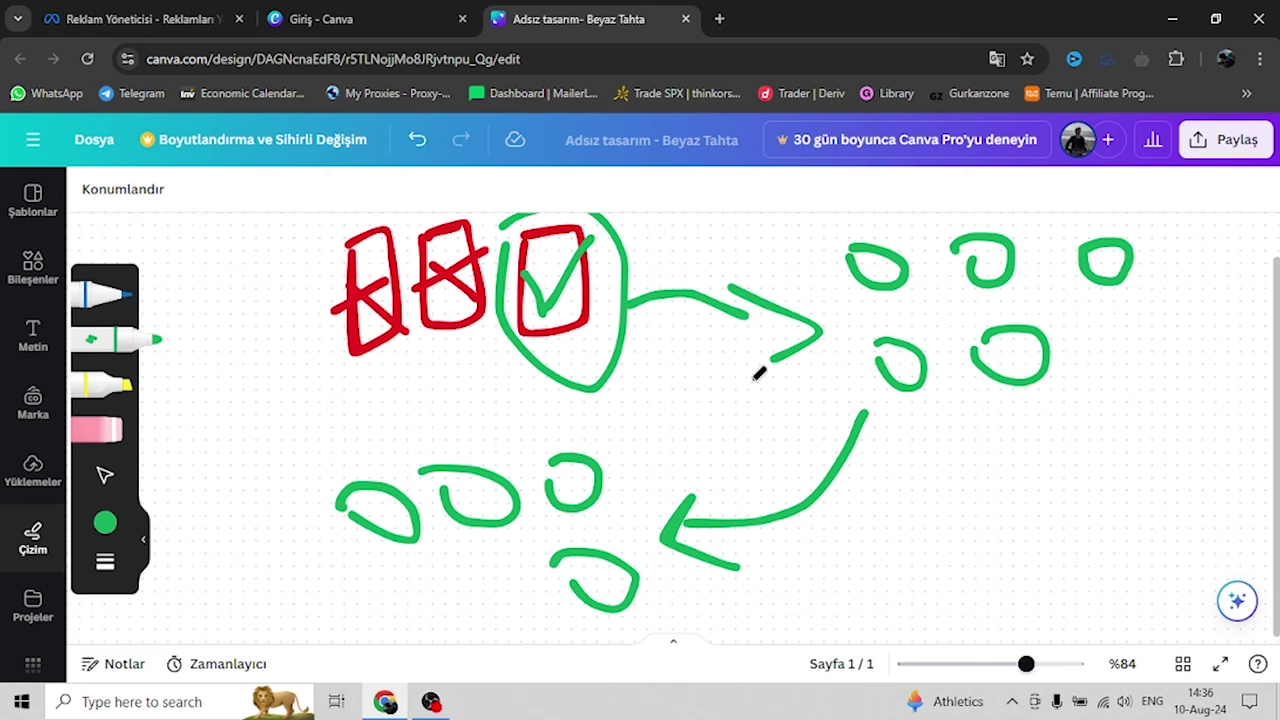
scroll(830, 290, up, 1)
scroll(836, 306, down, 1)
scroll(828, 252, up, 1)
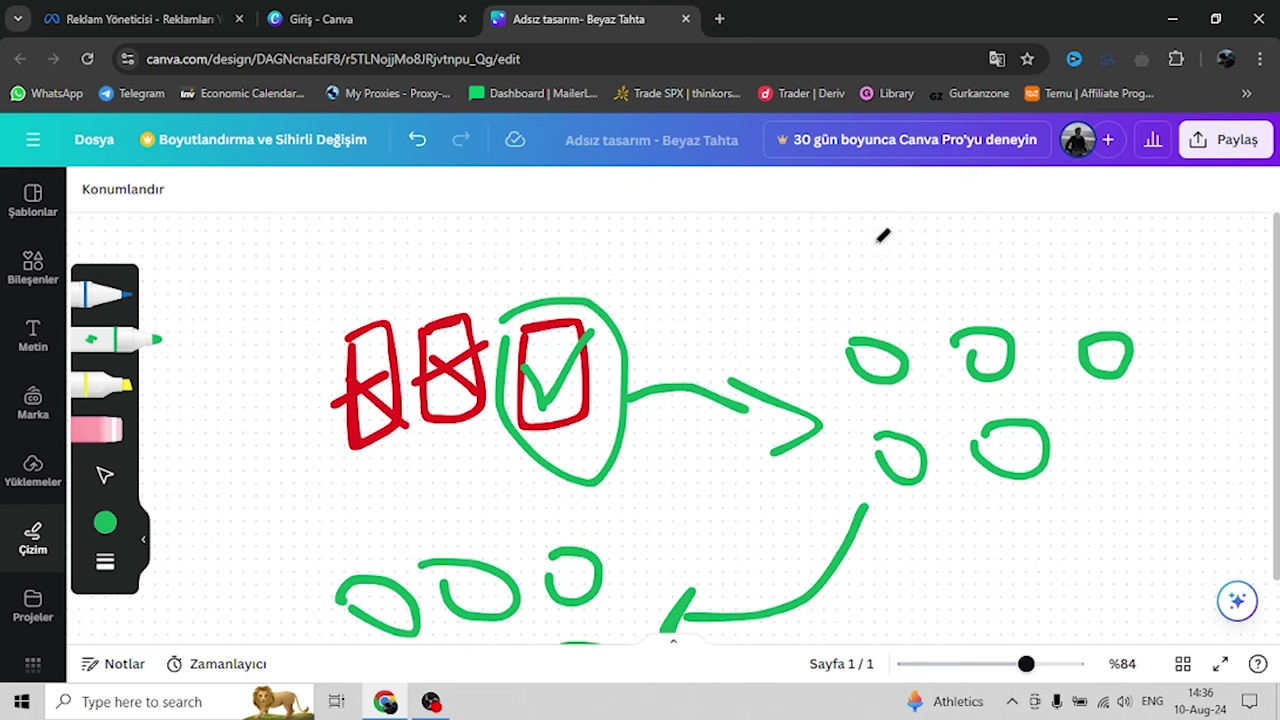
scroll(590, 375, down, 1)
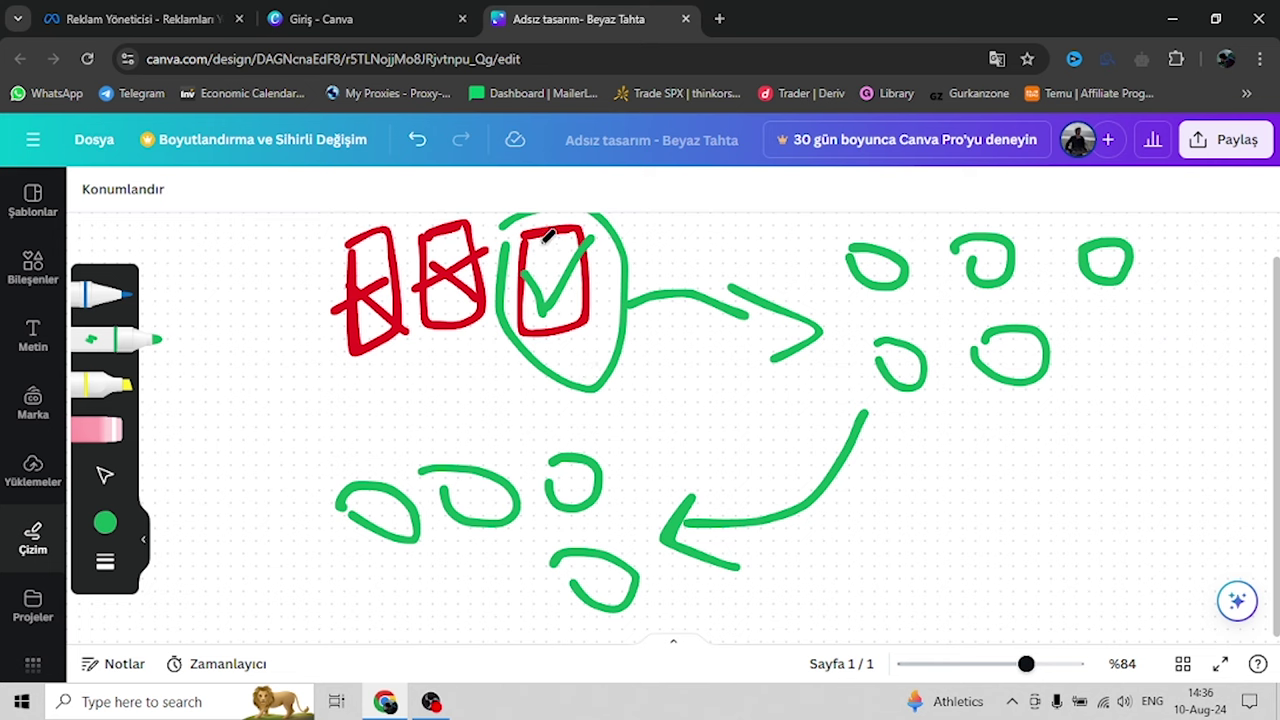
Write a green 2 inside the checked rectangle and draw check marks over the upper row's first and the lower row's second circle
mouse_move(541, 253)
mouse_down()
mouse_move(536, 280)
mouse_move(578, 276)
mouse_up()
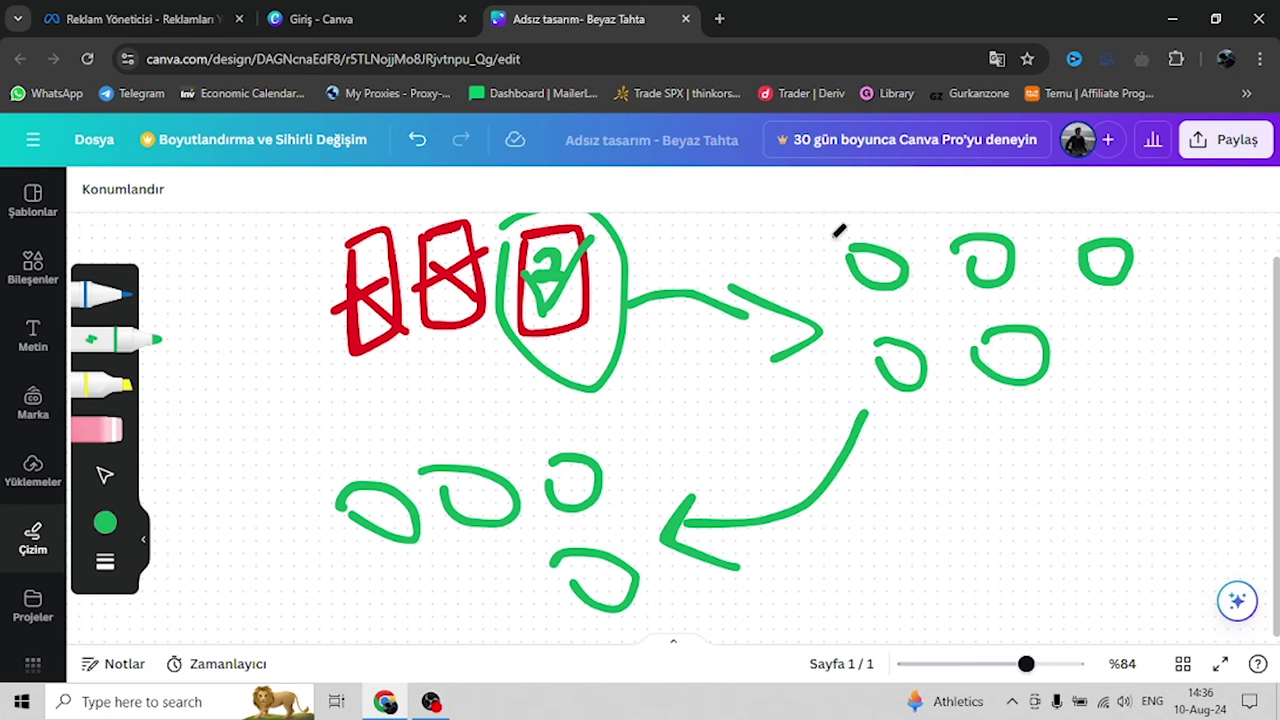
mouse_move(830, 232)
mouse_down()
mouse_move(880, 277)
mouse_move(910, 216)
mouse_up()
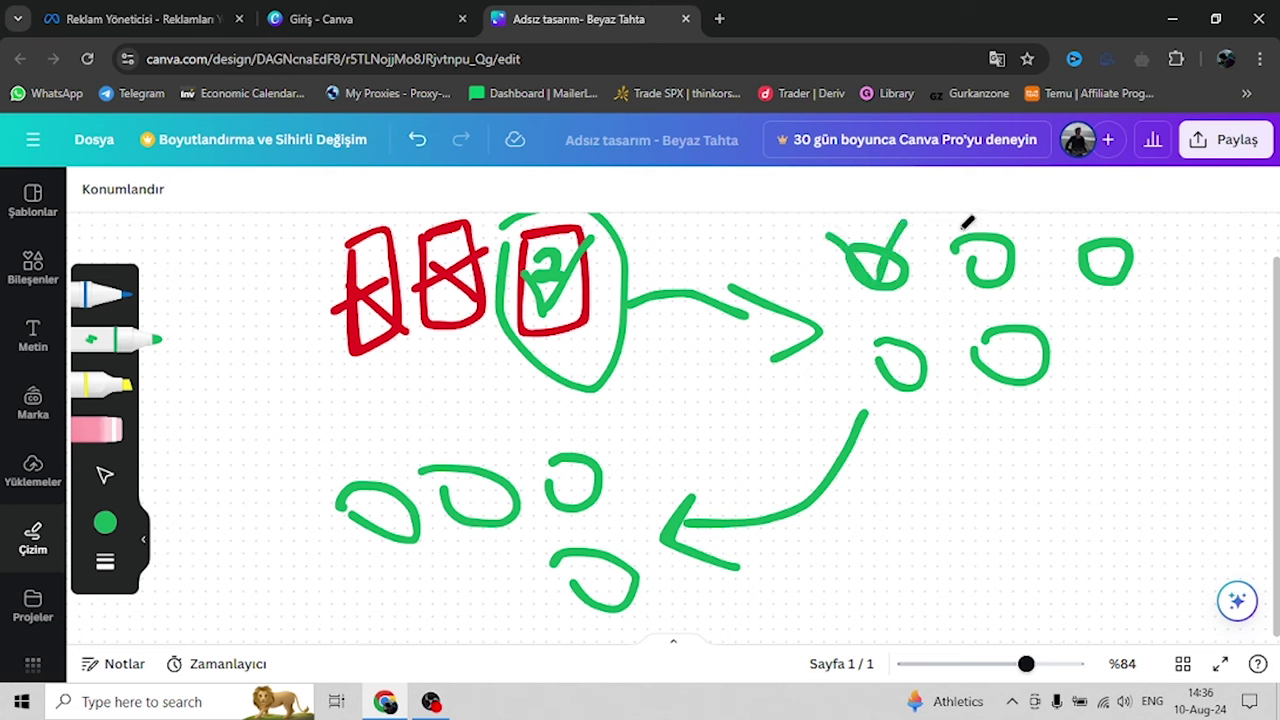
drag(990, 332, 1057, 310)
Set the marker colour to red and cross out the three unchecked circles of the five-circle group
click(106, 524)
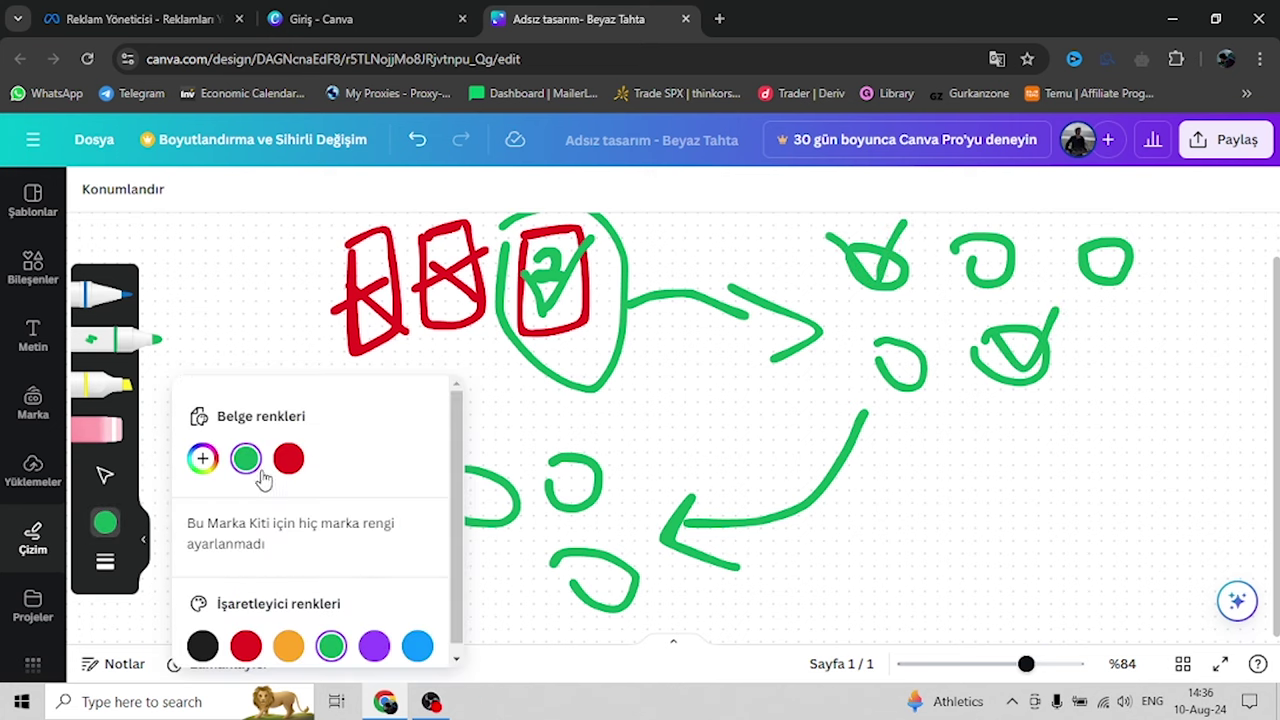
click(286, 457)
drag(911, 346, 875, 390)
drag(872, 345, 940, 384)
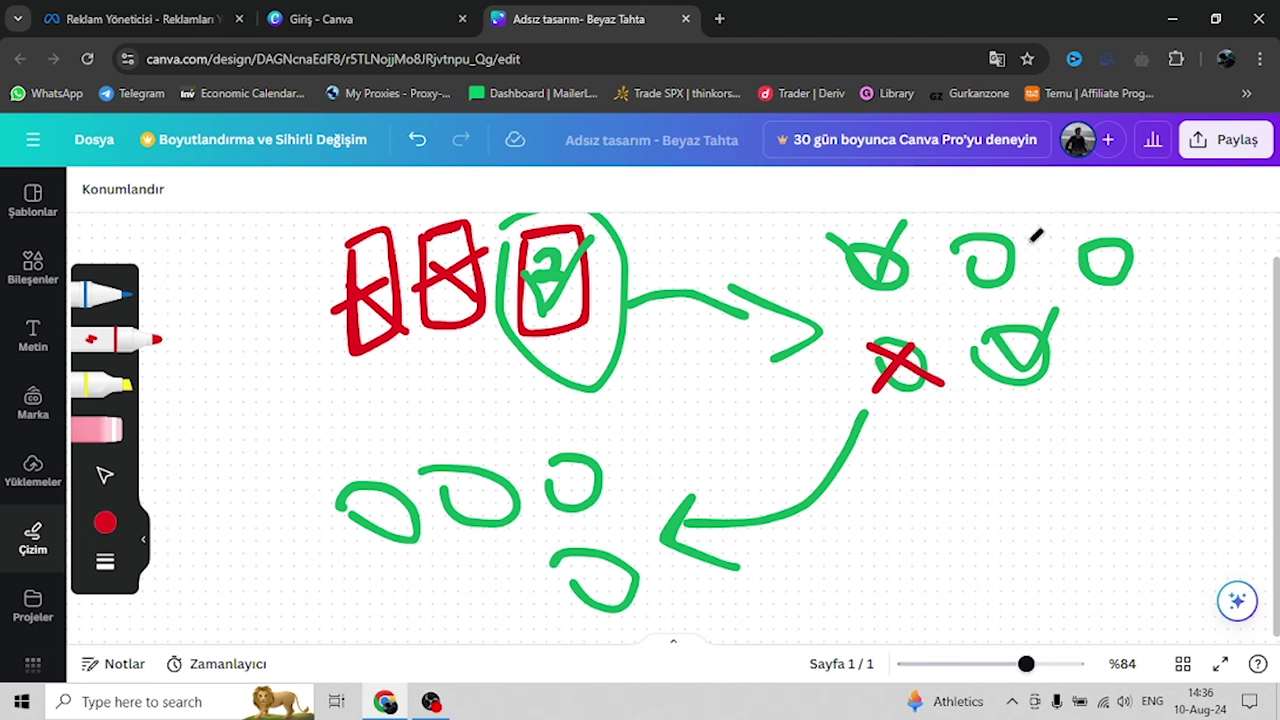
drag(1032, 216, 963, 274)
drag(958, 228, 1040, 260)
drag(1162, 234, 1075, 283)
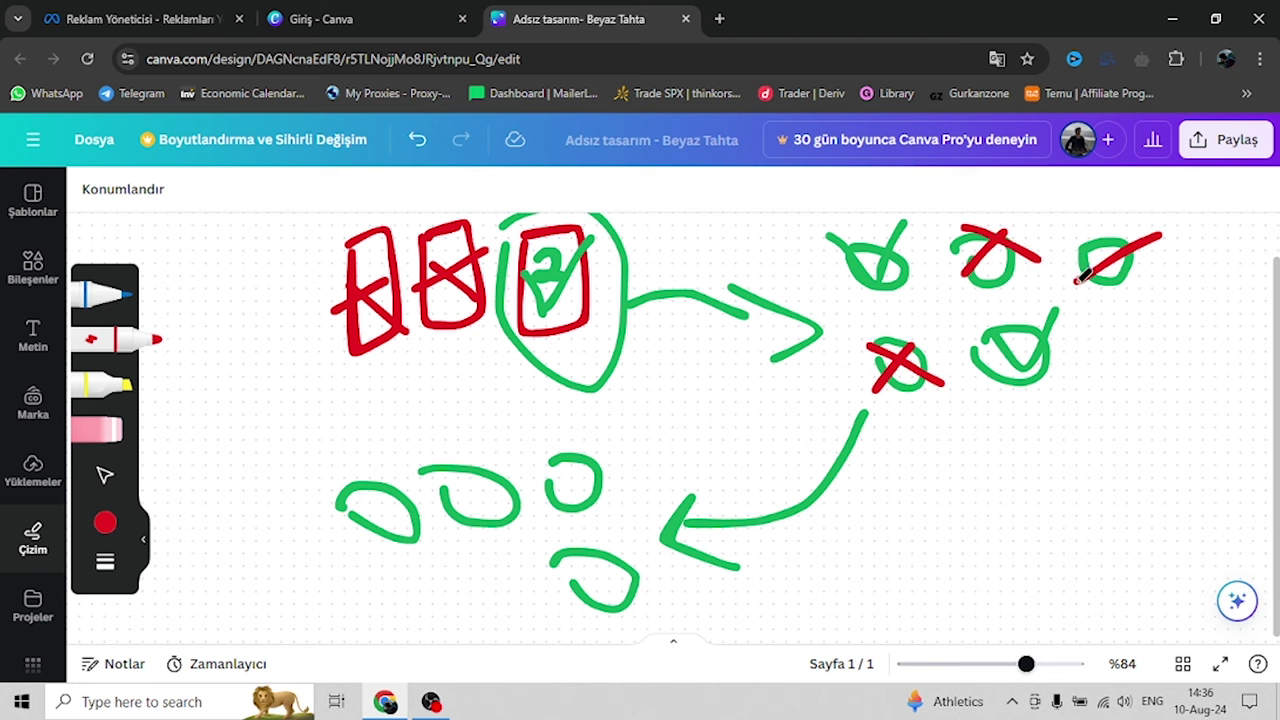
drag(1076, 226, 1162, 268)
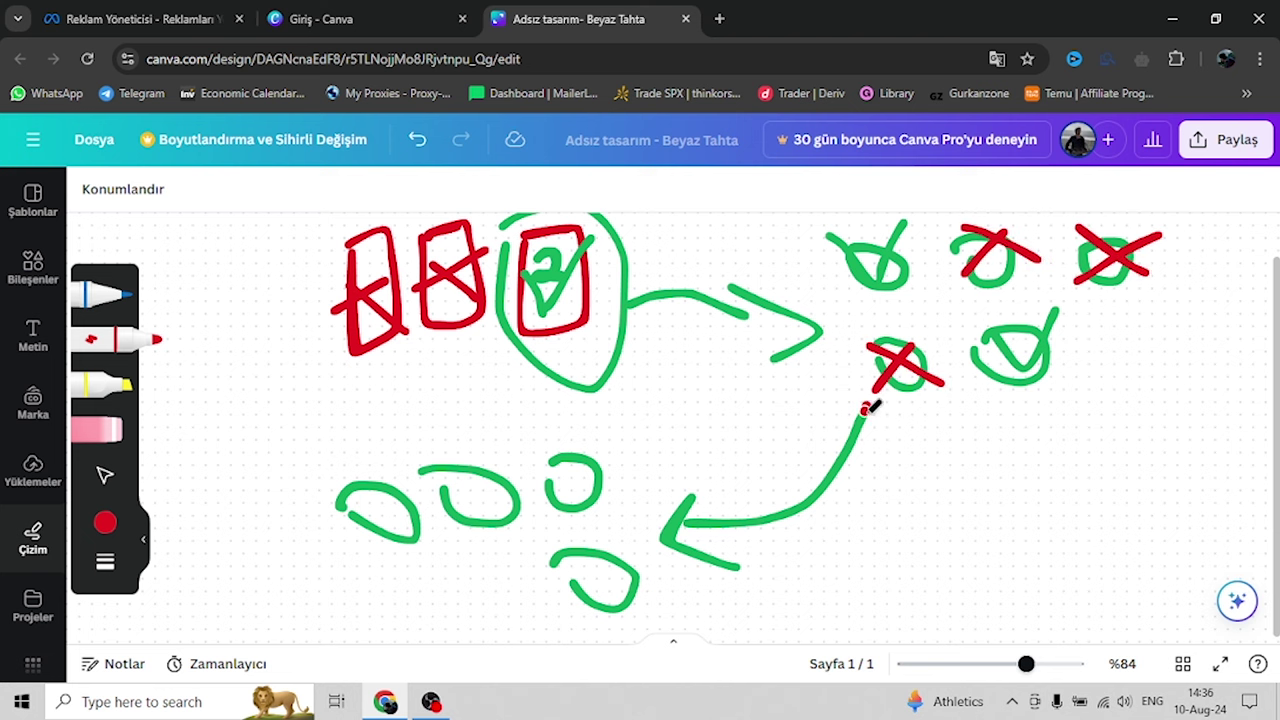
Retrace the curved arrow in red and cross out the second and third circles of the four-circle group
mouse_move(866, 408)
mouse_down()
mouse_move(757, 494)
mouse_move(669, 517)
mouse_move(686, 504)
mouse_move(706, 549)
mouse_move(740, 566)
mouse_up()
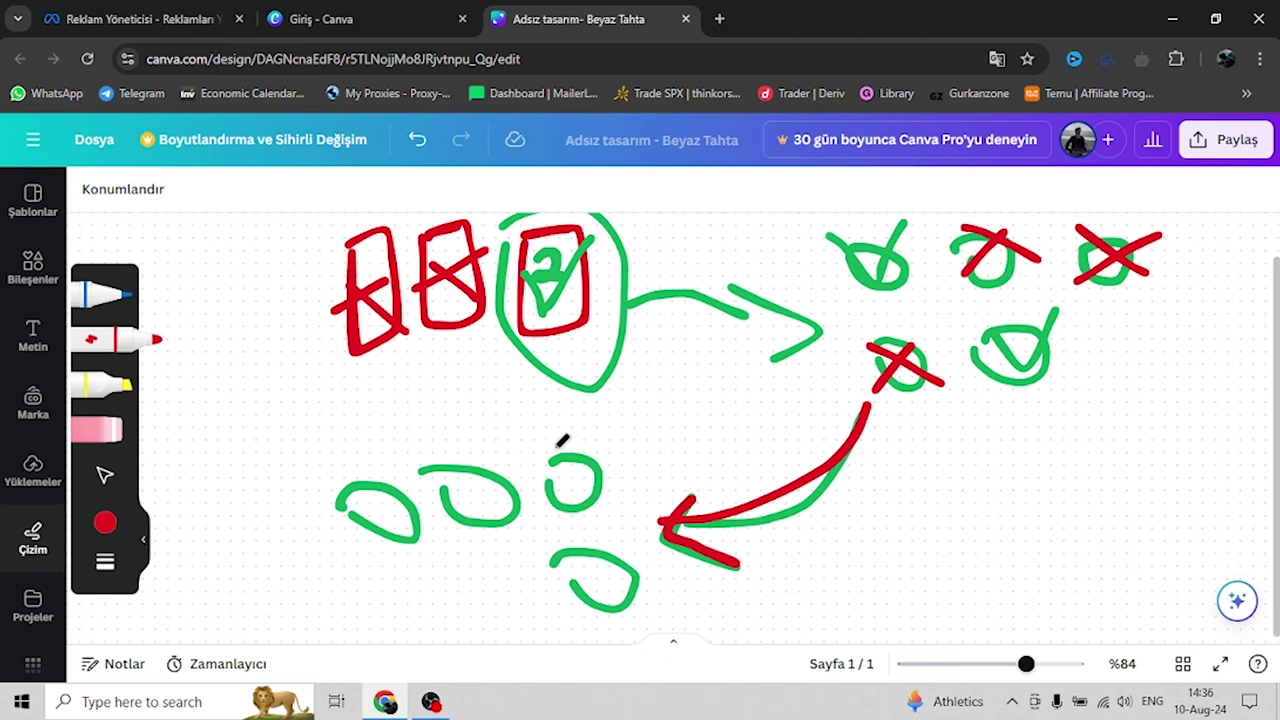
mouse_move(600, 456)
mouse_down()
mouse_move(551, 474)
mouse_move(540, 497)
mouse_up()
drag(533, 443, 610, 513)
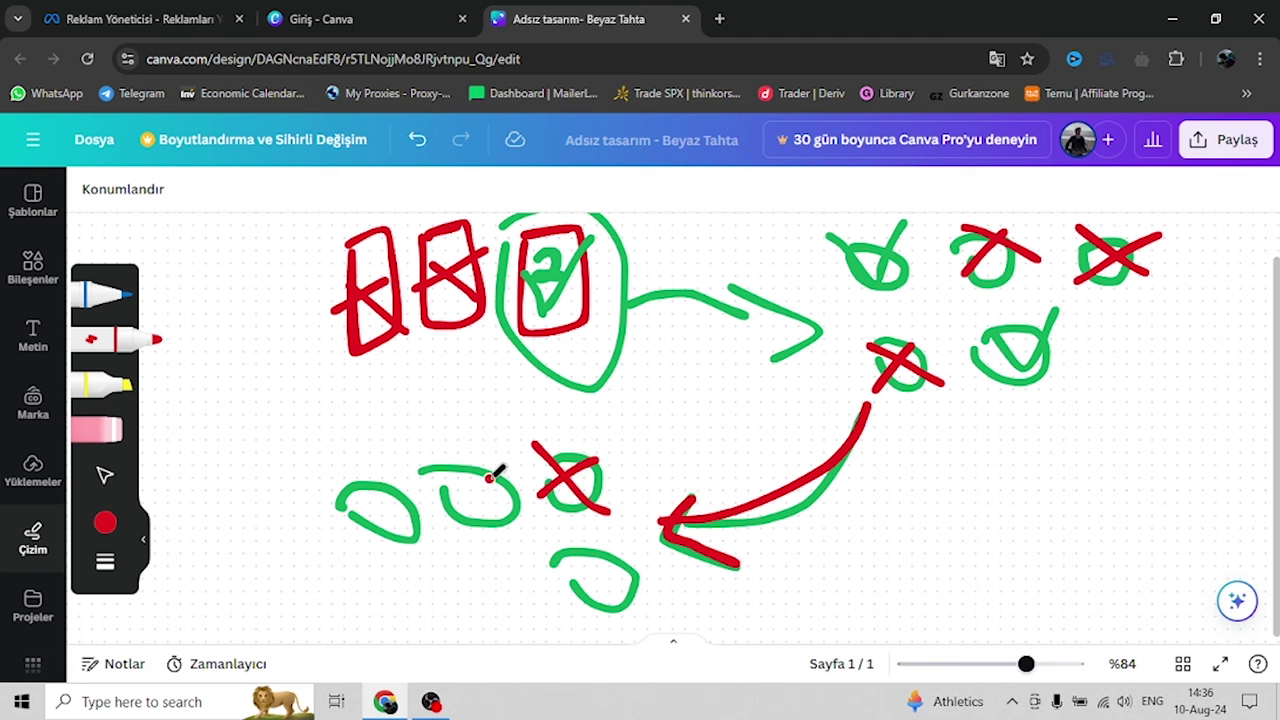
drag(497, 471, 460, 528)
mouse_move(458, 478)
mouse_down()
mouse_move(515, 512)
mouse_move(598, 604)
mouse_move(633, 546)
mouse_up()
Set the marker colour to green and draw check marks over the two remaining circles of the four-circle group
click(105, 522)
click(246, 459)
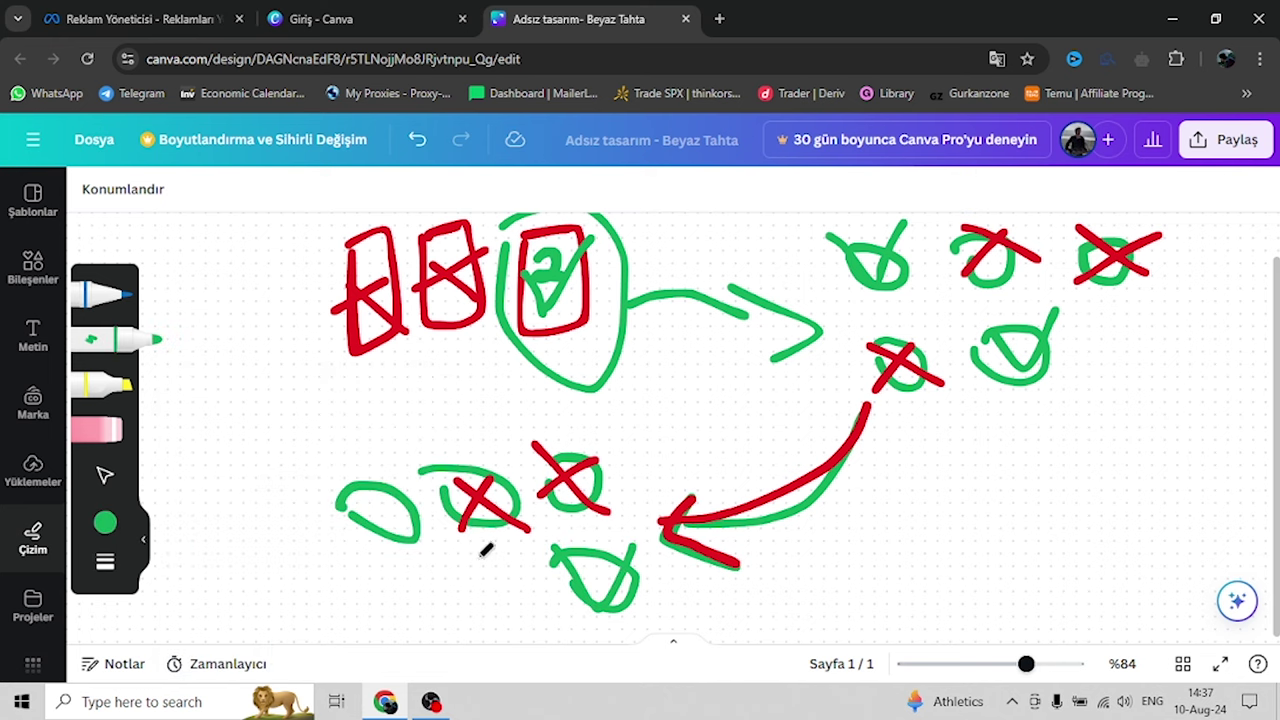
drag(357, 466, 423, 449)
With the blue pen, write the number 1 and a short word beside it in the empty area below, and circle the word
scroll(618, 460, down, 2)
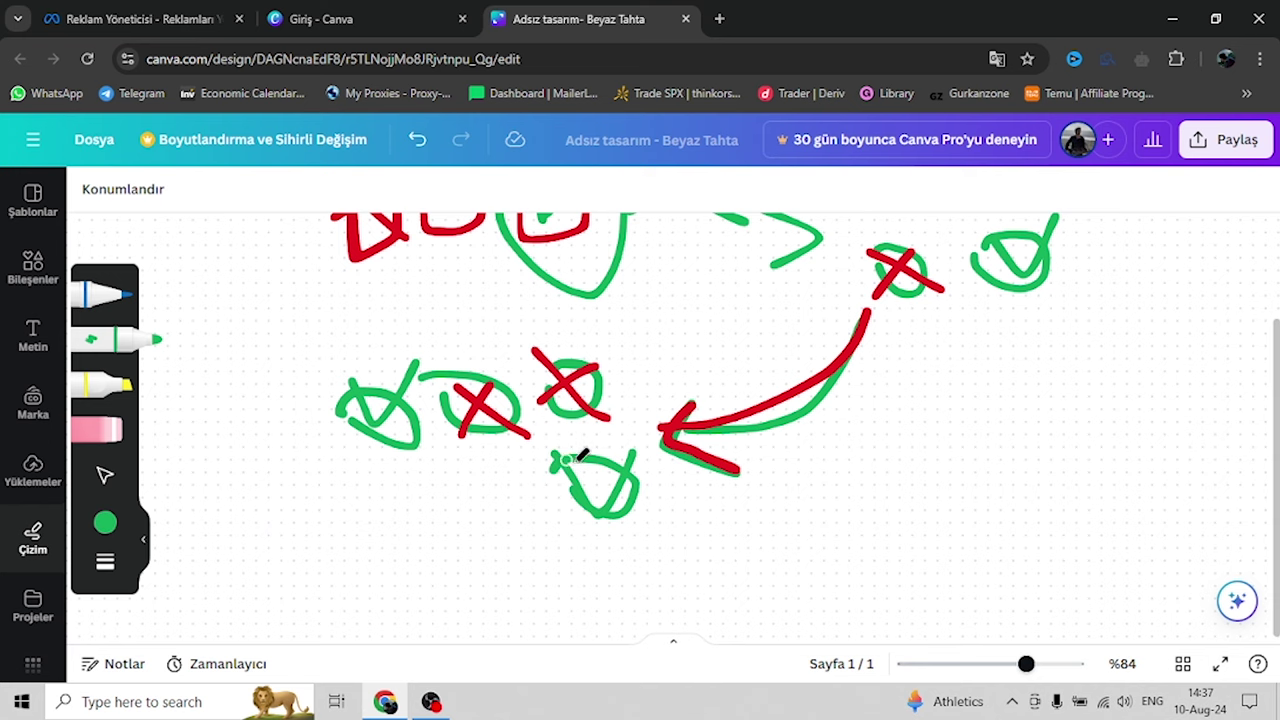
scroll(640, 360, up, 2)
scroll(768, 330, down, 6)
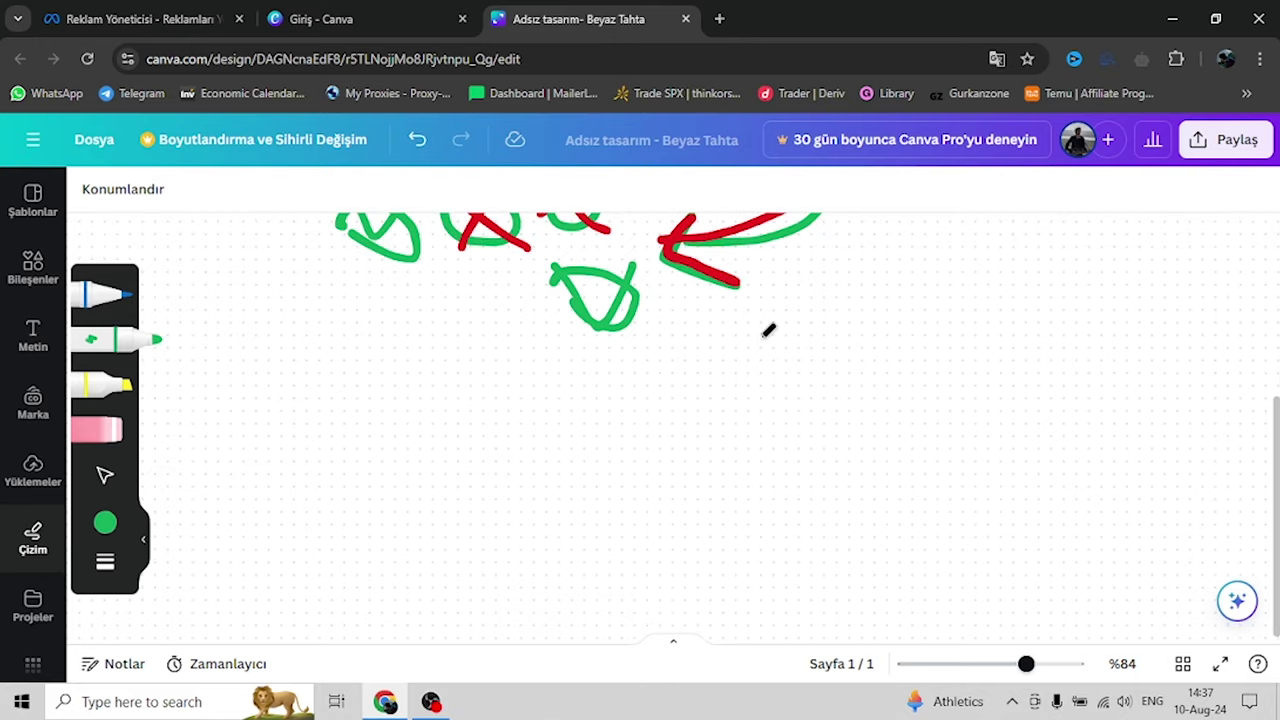
scroll(760, 338, down, 2)
scroll(692, 300, down, 1)
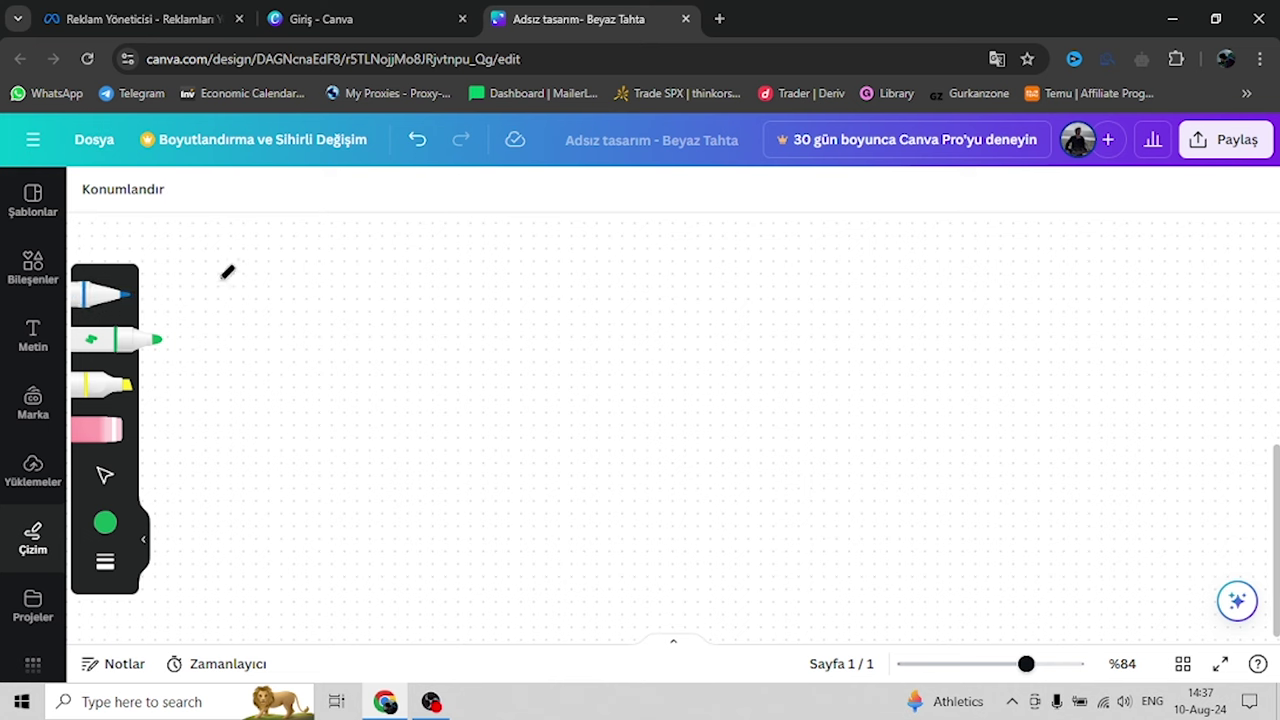
click(100, 305)
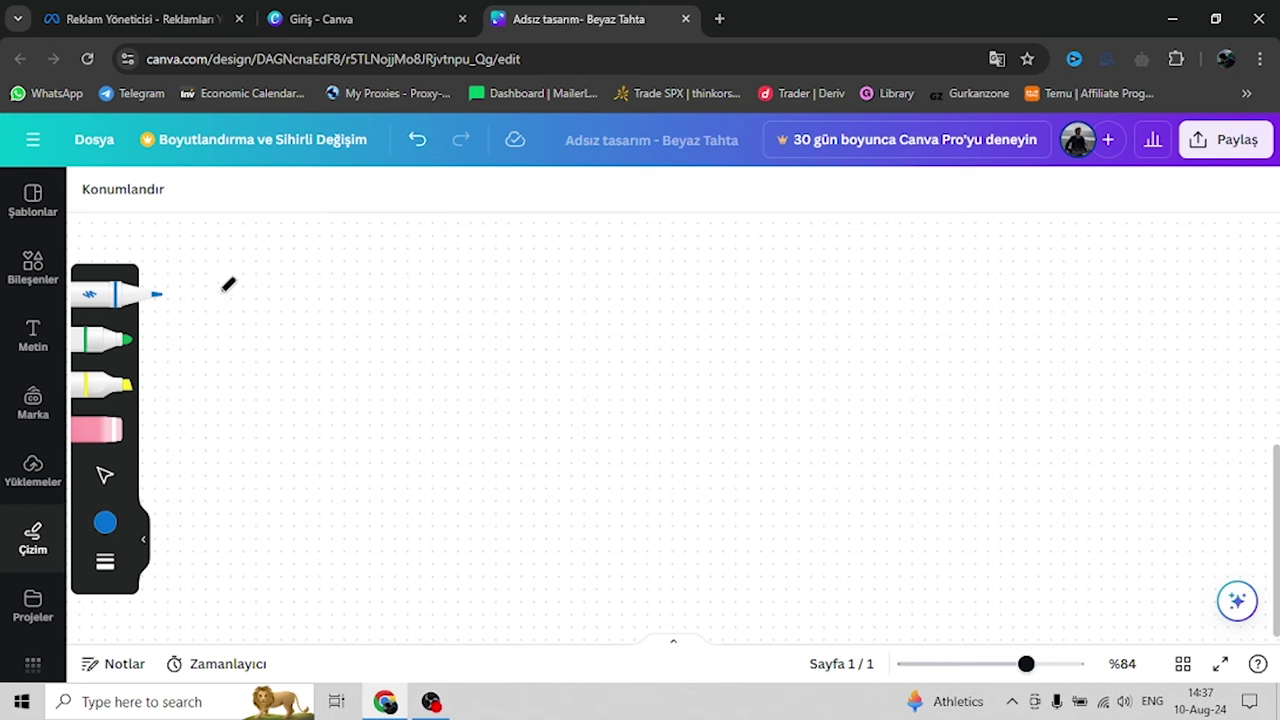
mouse_move(218, 299)
mouse_down()
mouse_move(252, 334)
mouse_move(435, 310)
mouse_move(451, 289)
mouse_move(503, 313)
mouse_move(569, 297)
mouse_move(608, 340)
mouse_up()
drag(346, 274, 480, 246)
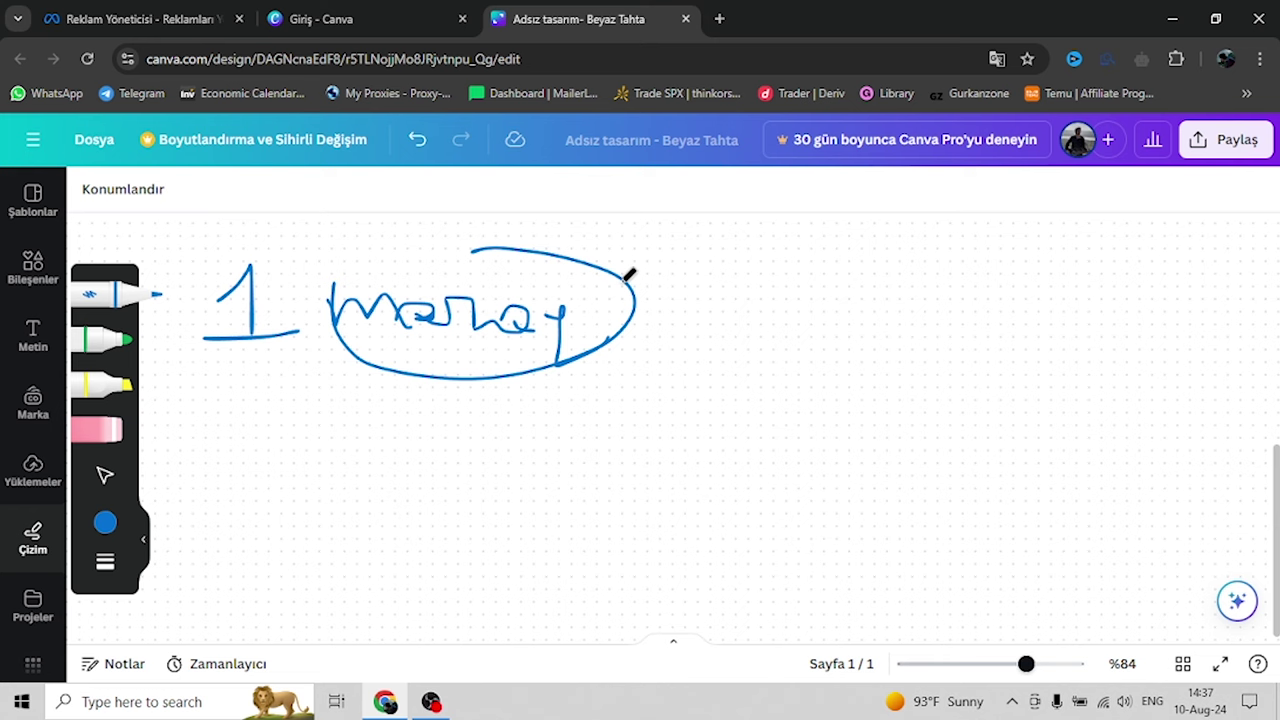
Draw seven blue lines fanning out from the circled word beside the number 1
mouse_move(688, 300)
mouse_down()
mouse_move(780, 262)
mouse_move(768, 330)
mouse_move(804, 337)
mouse_up()
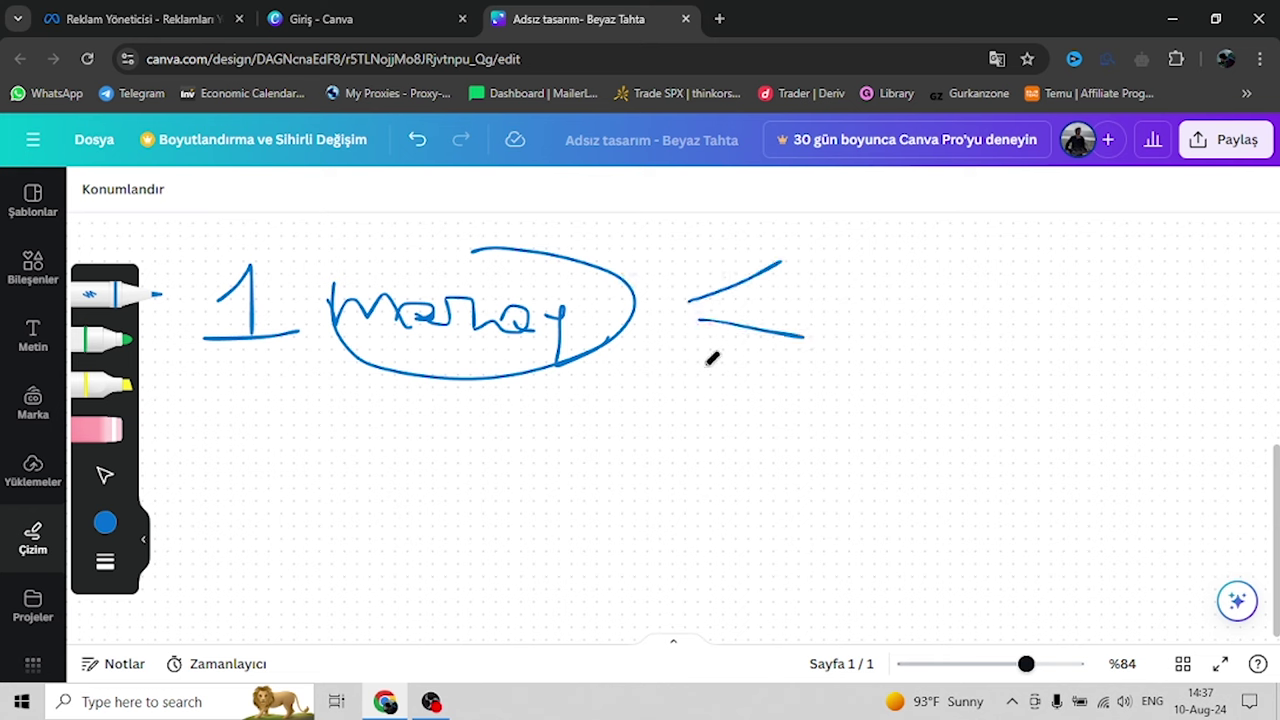
drag(702, 366, 783, 401)
drag(730, 302, 804, 287)
drag(678, 272, 740, 212)
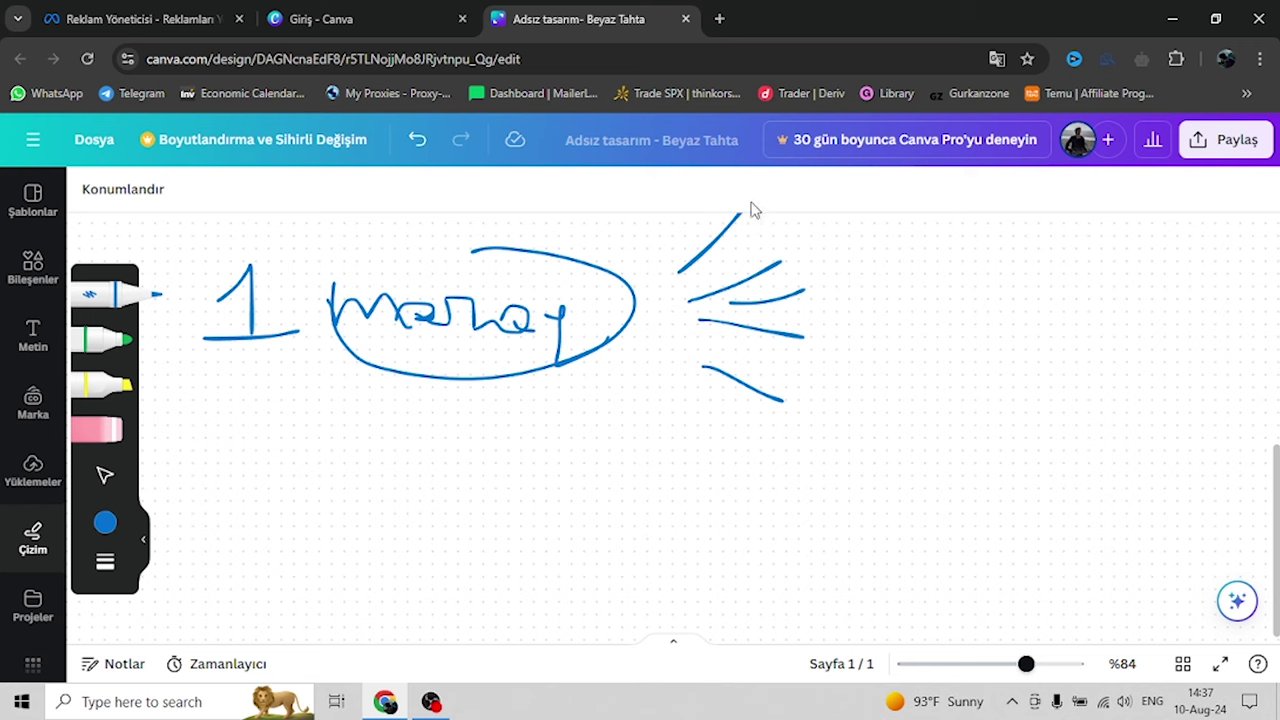
drag(690, 283, 802, 224)
drag(697, 349, 830, 357)
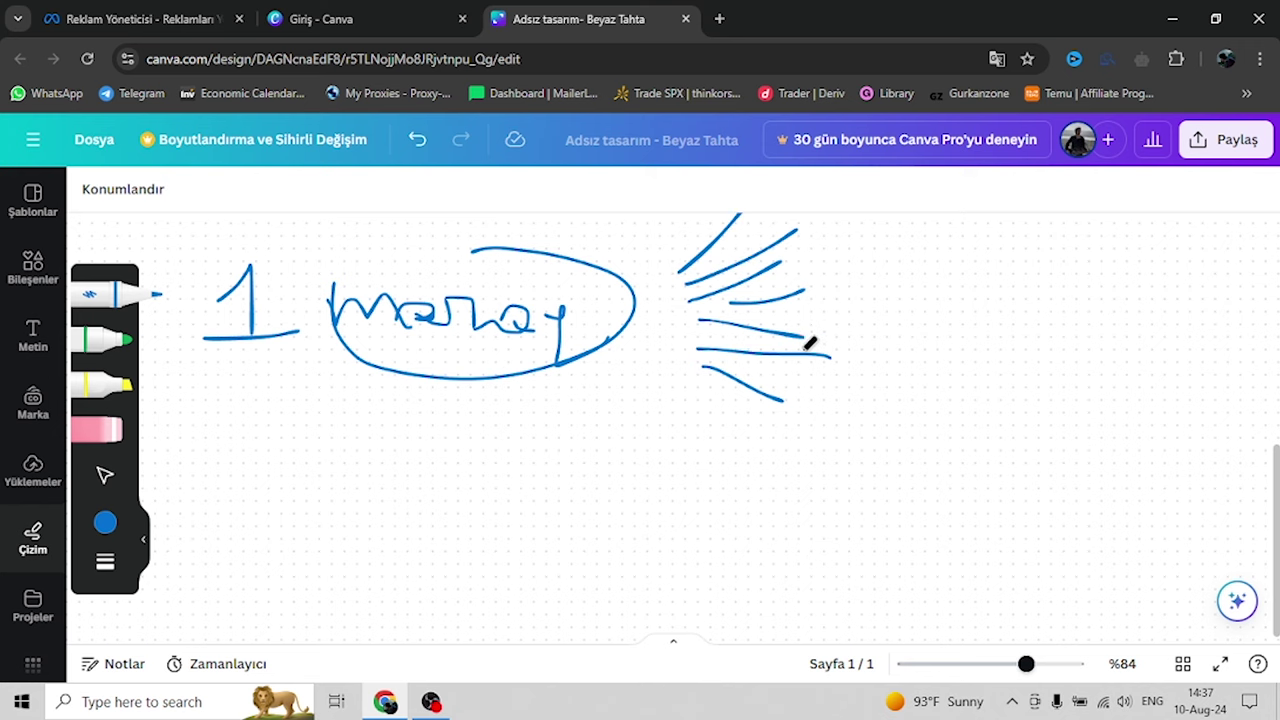
Write the number 2 and the word "demo" below the first item in blue, and circle the word
scroll(800, 330, down, 2)
mouse_move(220, 380)
mouse_down()
mouse_move(248, 416)
mouse_move(308, 437)
mouse_up()
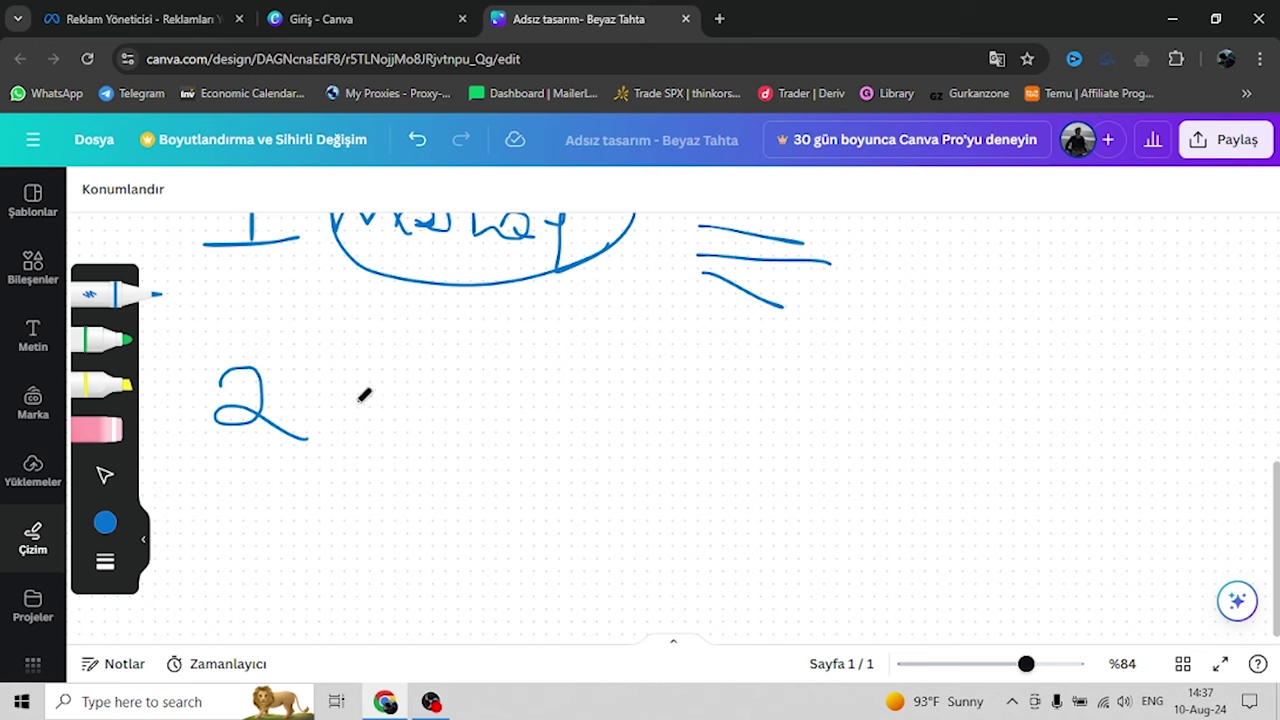
mouse_move(367, 396)
mouse_down()
mouse_move(369, 374)
mouse_move(463, 423)
mouse_move(517, 403)
mouse_move(566, 428)
mouse_move(618, 416)
mouse_up()
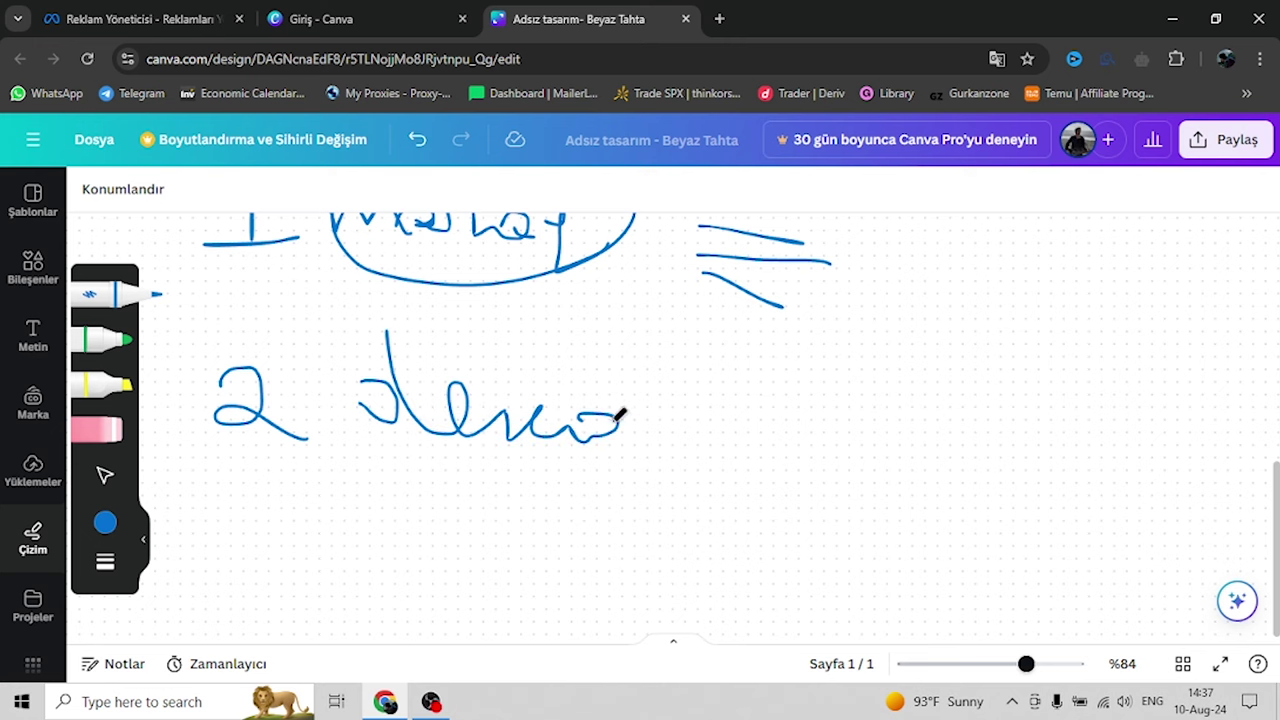
mouse_move(343, 352)
mouse_down()
mouse_move(677, 451)
mouse_move(390, 358)
mouse_up()
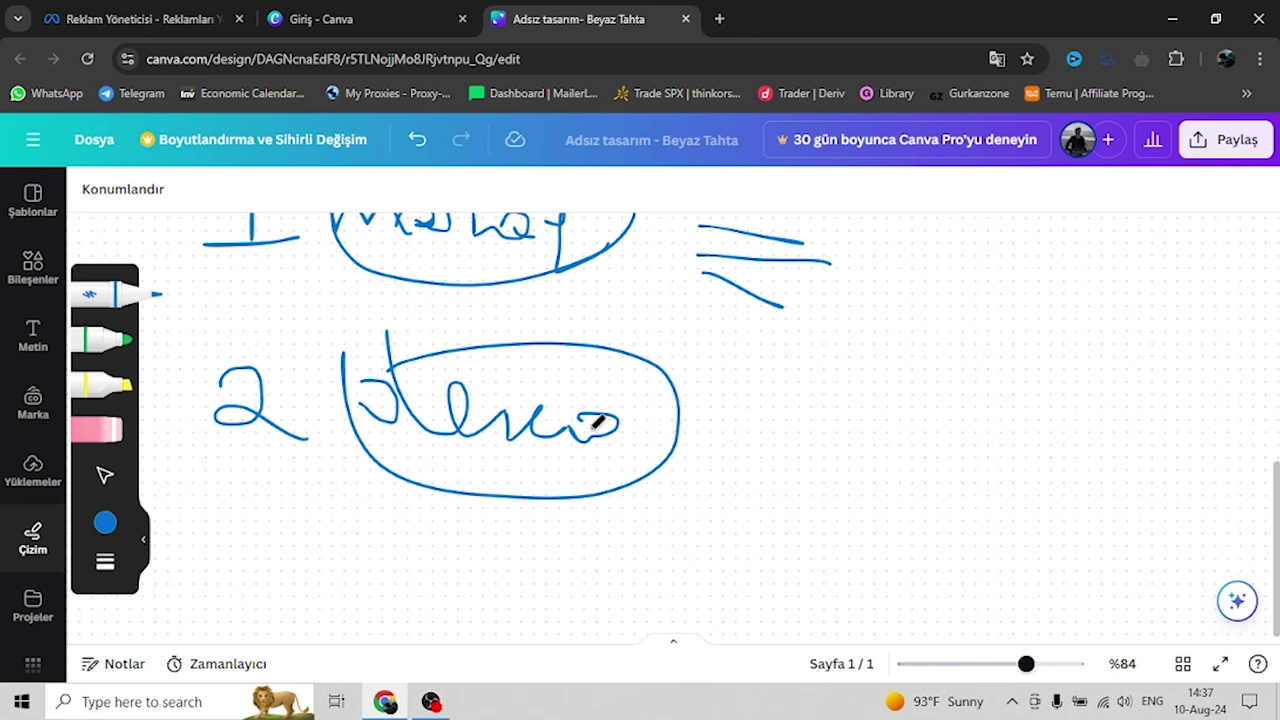
Draw two branches from the circled word beside the number 2 and label them "yas" and "ev" in blue
drag(701, 408, 759, 361)
drag(696, 433, 771, 461)
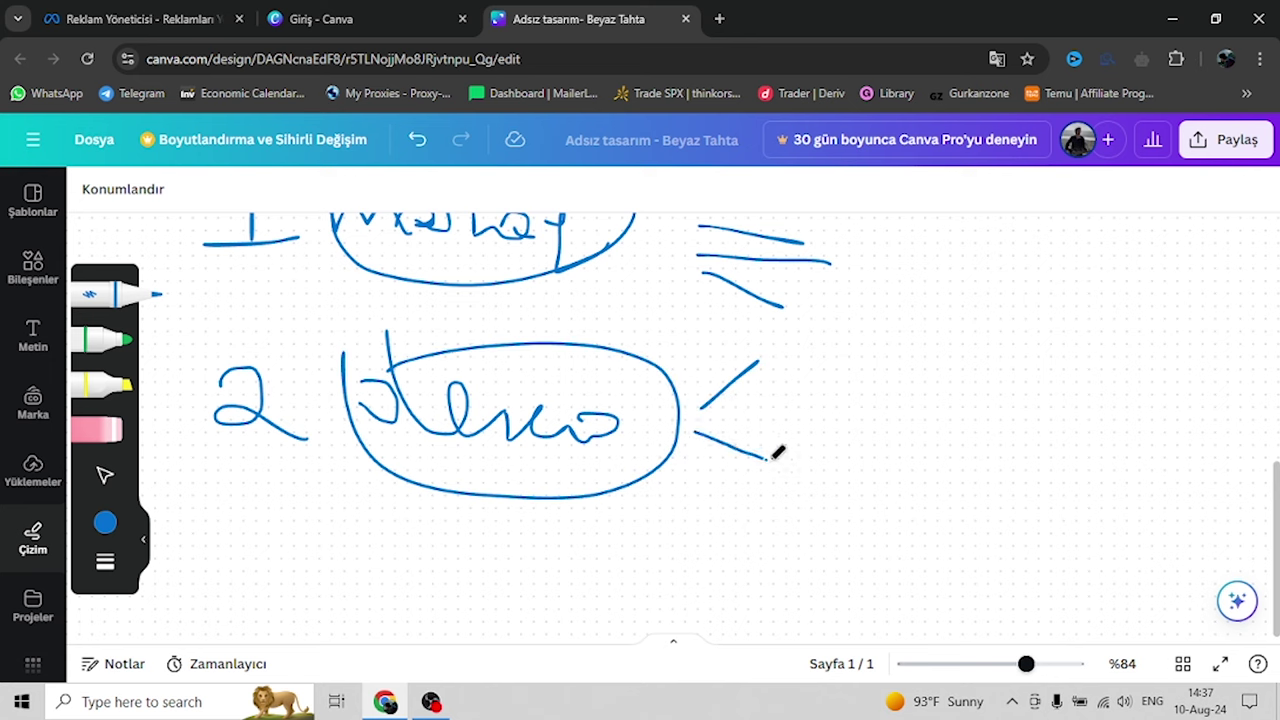
mouse_move(787, 343)
mouse_down()
mouse_move(917, 360)
mouse_move(928, 376)
mouse_up()
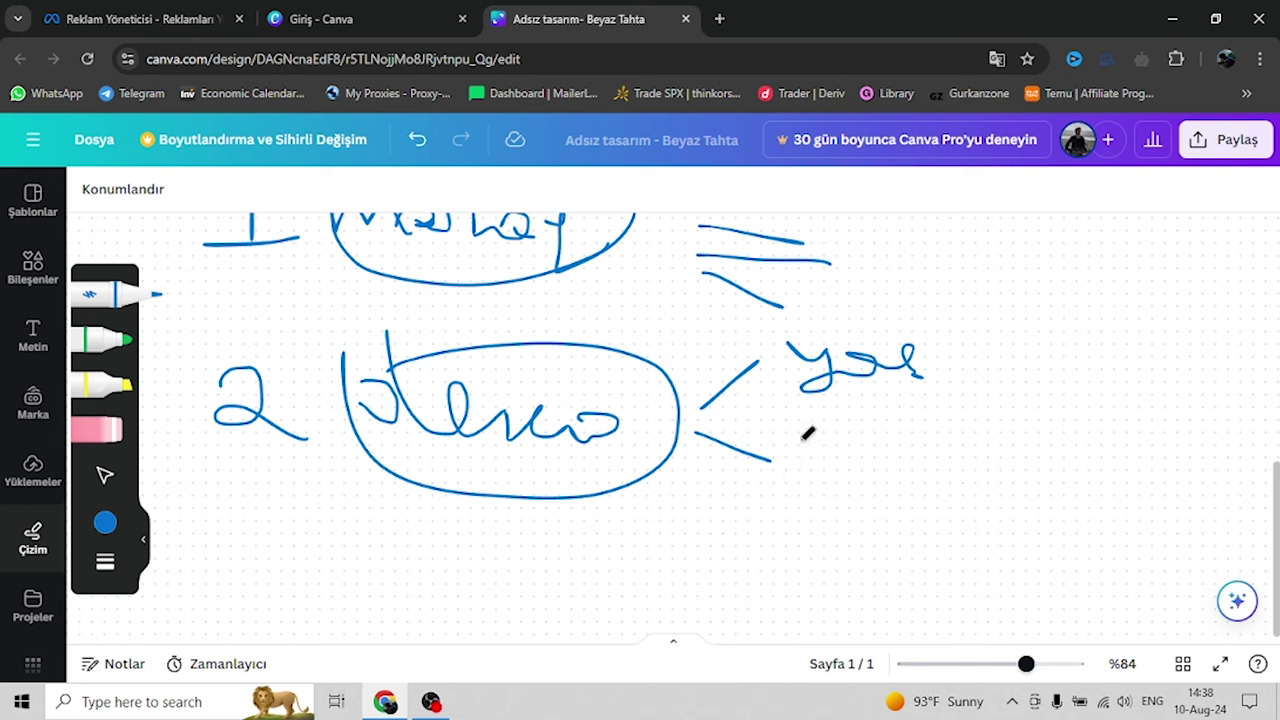
drag(808, 433, 884, 425)
Write the number 3 with a short word beside it below item 2, circle the word, and start an upper branch from the circle
scroll(940, 395, down, 1)
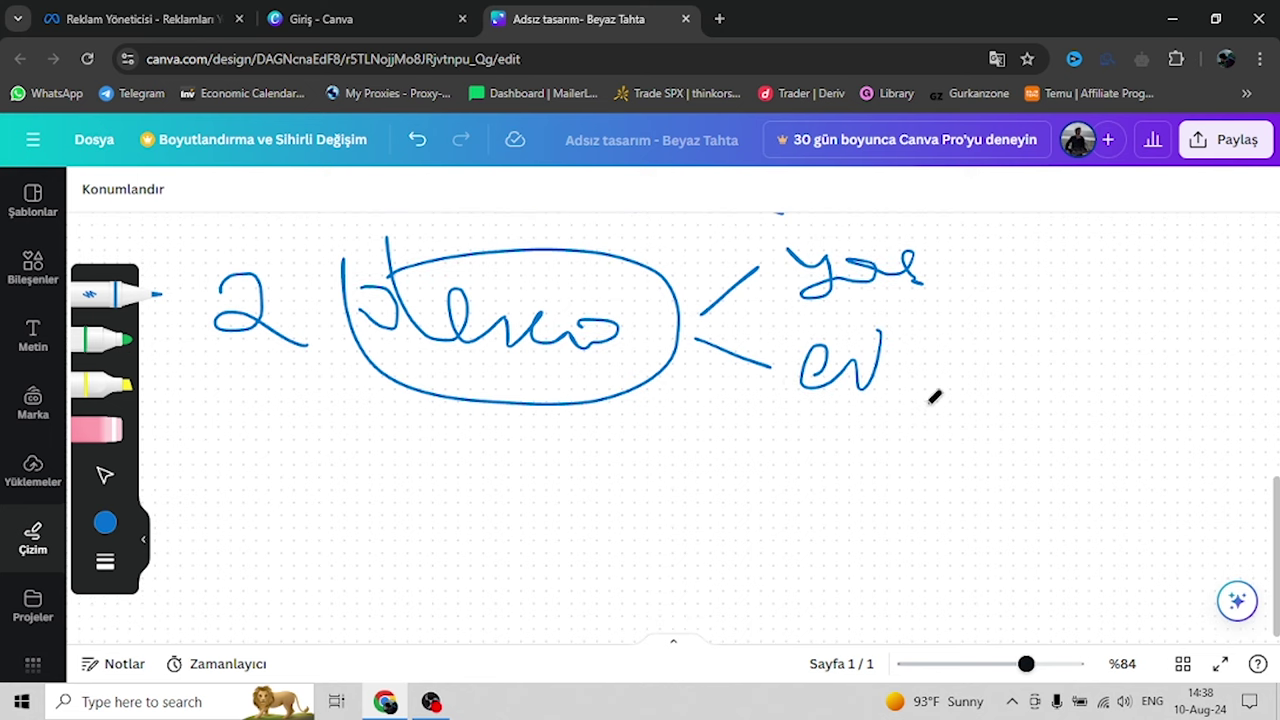
scroll(720, 380, down, 1)
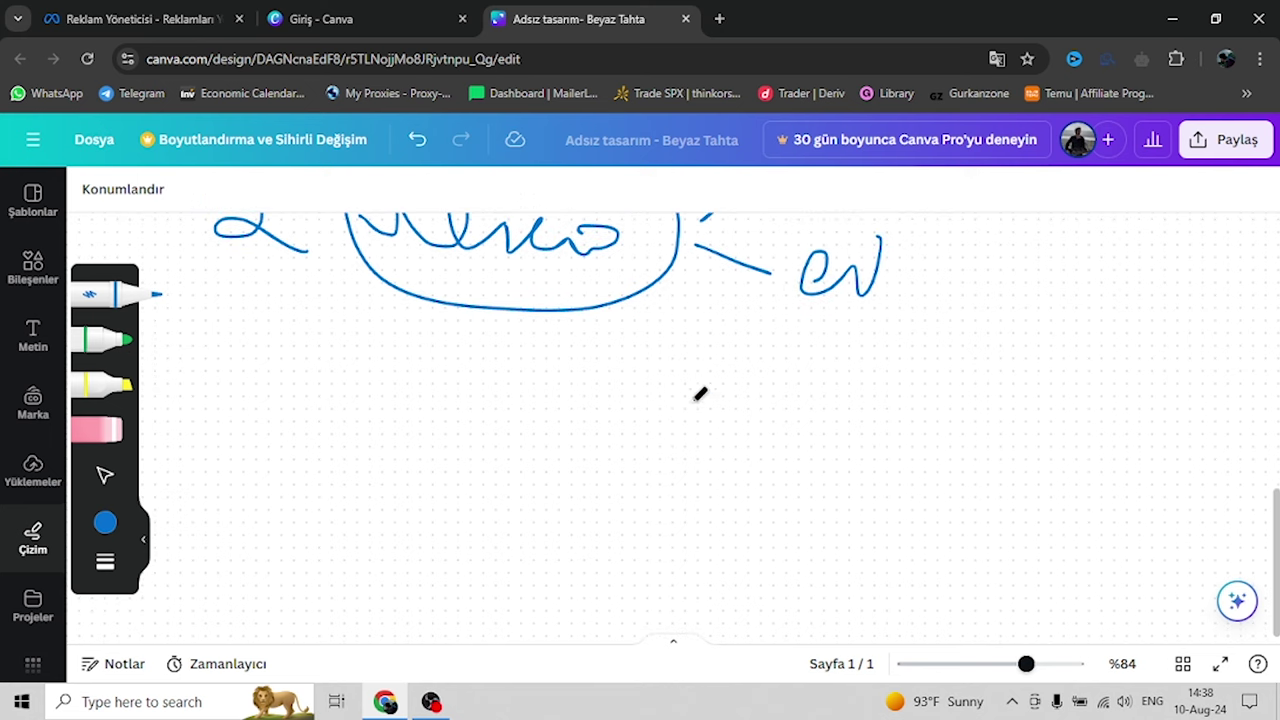
mouse_move(218, 404)
mouse_down()
mouse_move(263, 409)
mouse_move(220, 458)
mouse_up()
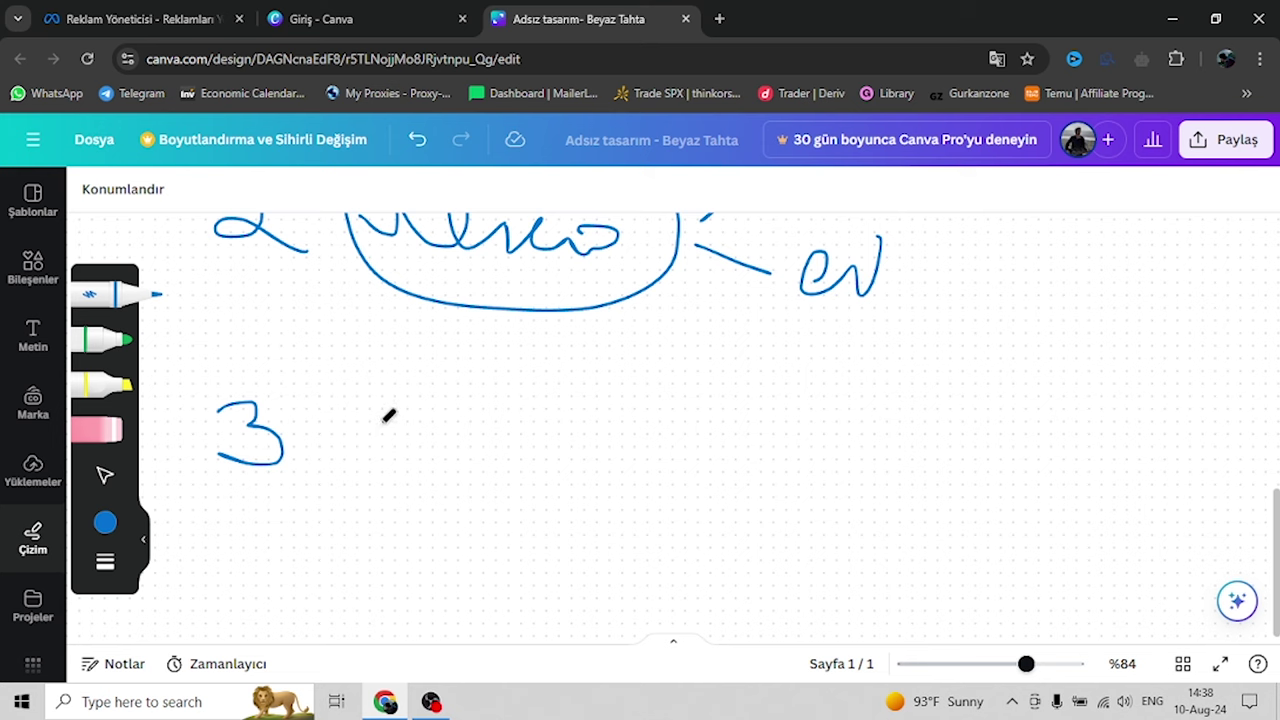
mouse_move(401, 423)
mouse_down()
mouse_move(408, 394)
mouse_move(503, 430)
mouse_up()
mouse_move(428, 365)
mouse_down()
mouse_move(683, 369)
mouse_move(795, 348)
mouse_move(815, 378)
mouse_move(870, 348)
mouse_up()
Finish and underline the upper branch's handwritten label for item 3, and add a lower branch with its own underlined label
mouse_move(900, 345)
mouse_down()
mouse_move(872, 375)
mouse_move(988, 364)
mouse_move(1057, 337)
mouse_move(1166, 334)
mouse_move(1173, 367)
mouse_up()
drag(983, 433, 1275, 352)
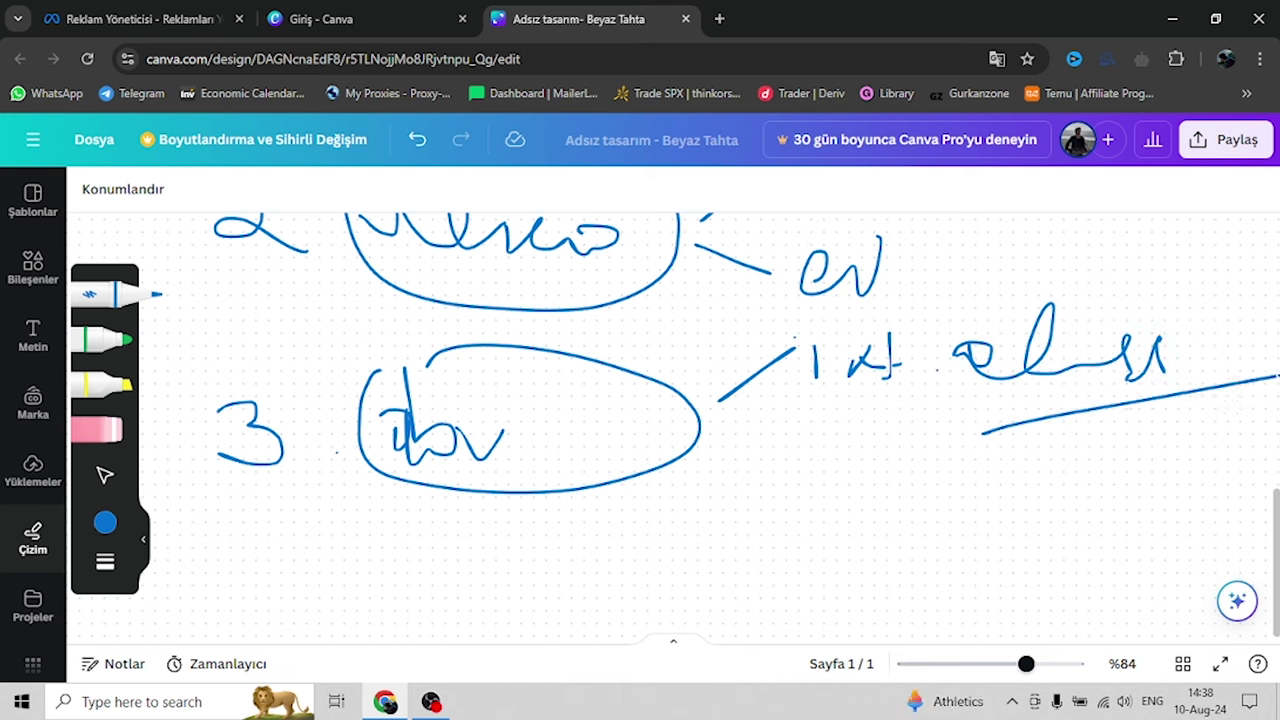
drag(721, 428, 776, 478)
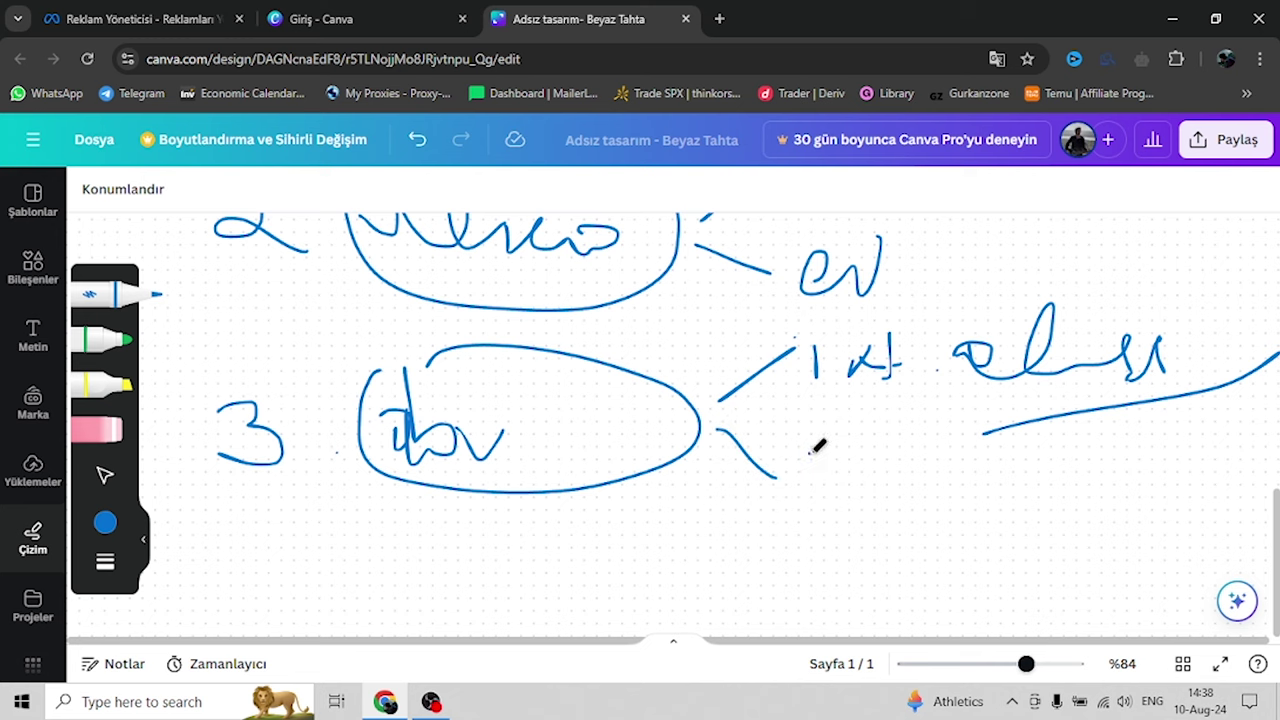
drag(826, 436, 810, 503)
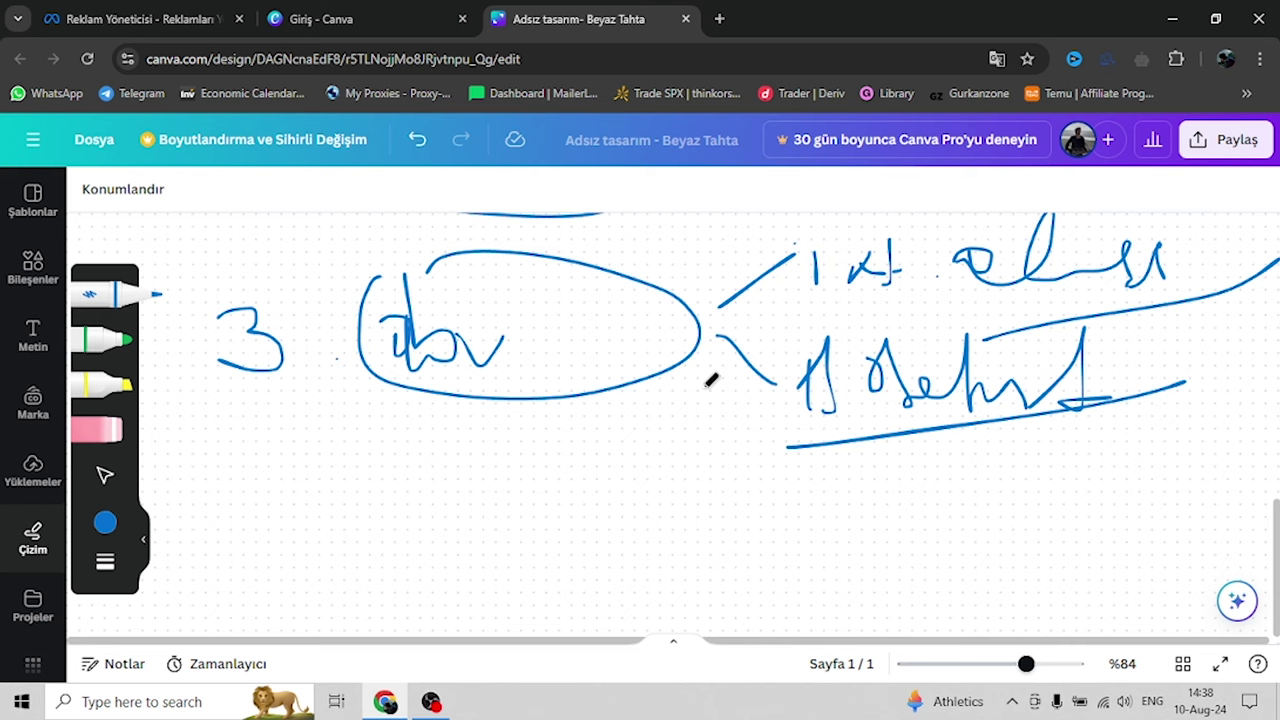
Show the campaign list in Meta Ads Manager and return to the empty area of the Canva whiteboard below item 3
scroll(711, 380, down, 2)
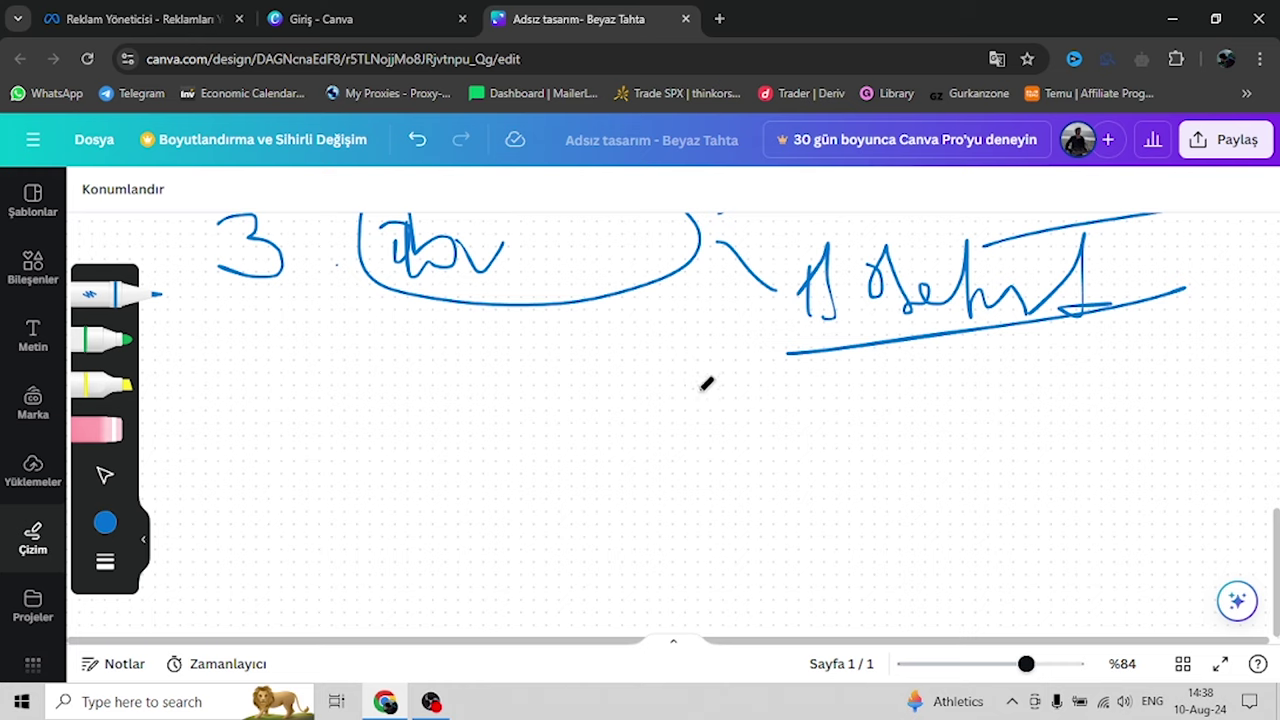
scroll(386, 289, down, 2)
scroll(549, 429, up, 8)
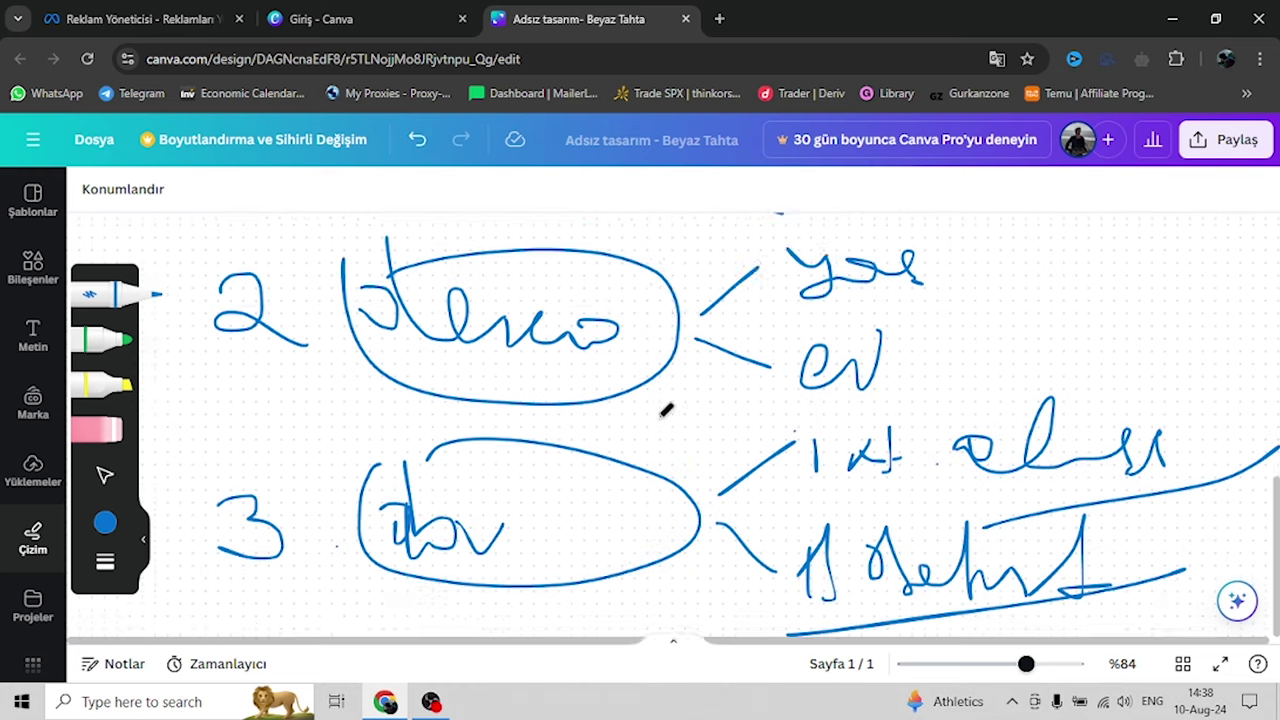
scroll(665, 410, down, 12)
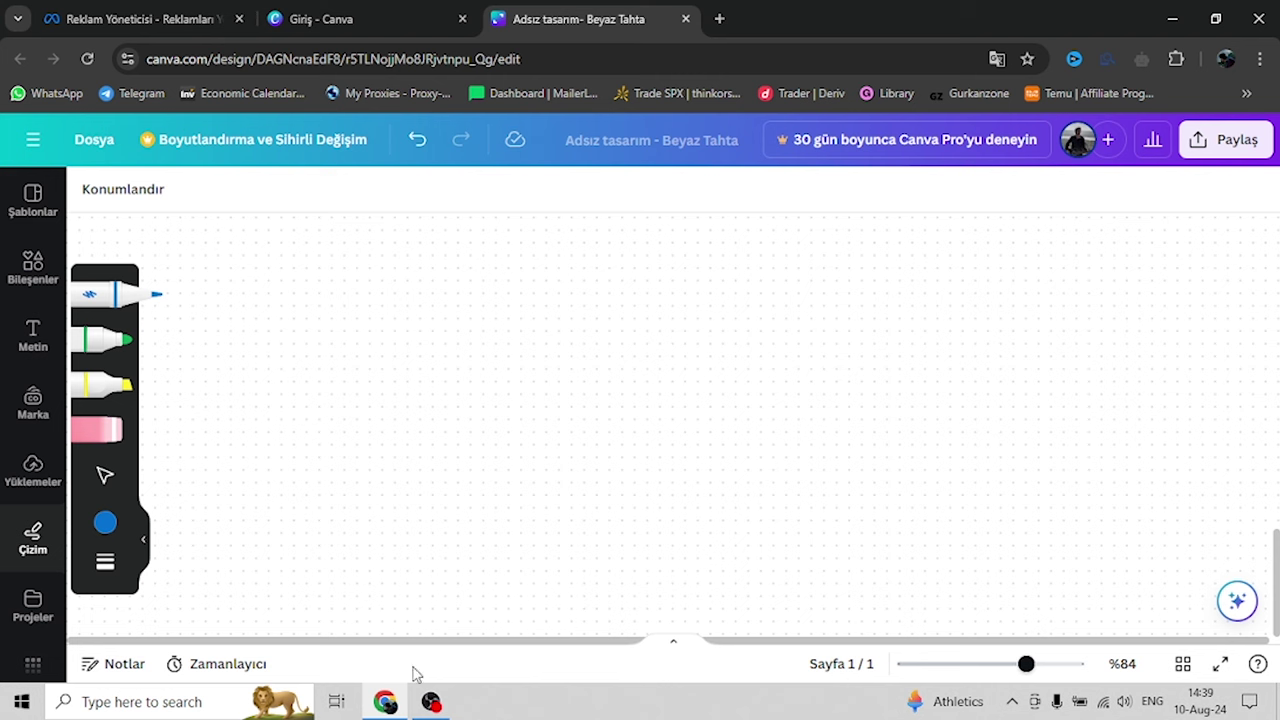
click(150, 22)
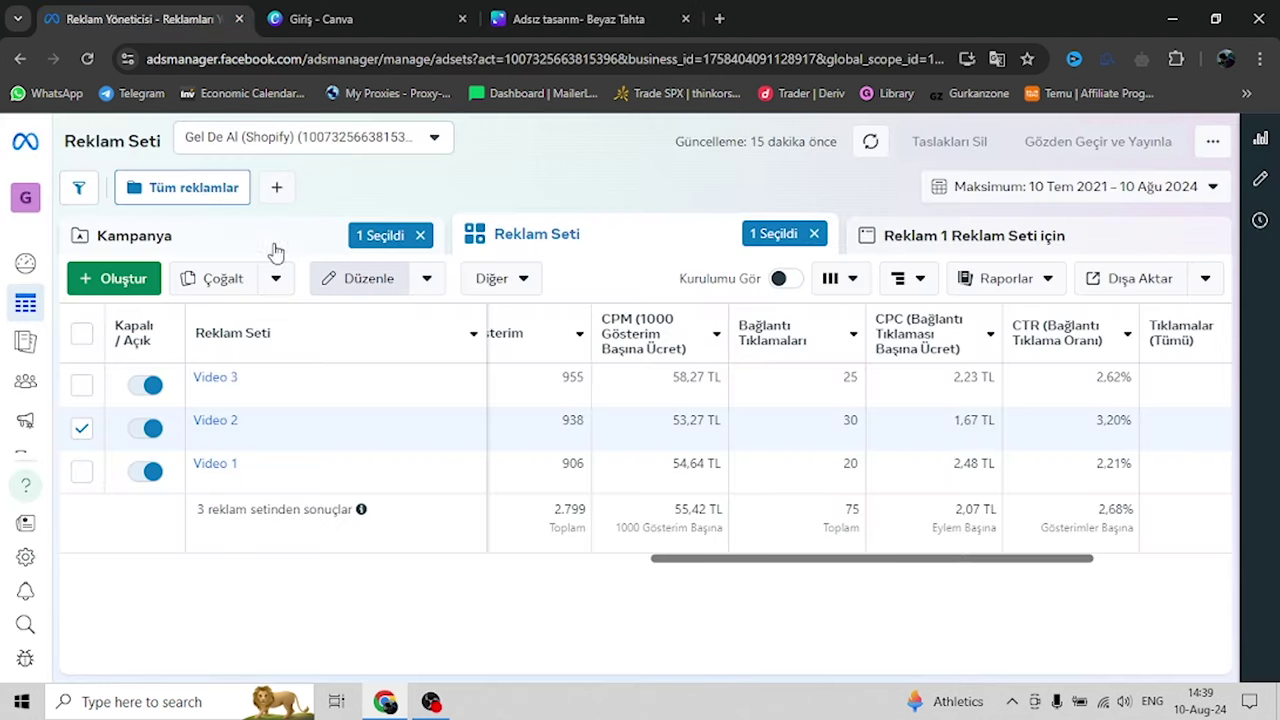
click(243, 245)
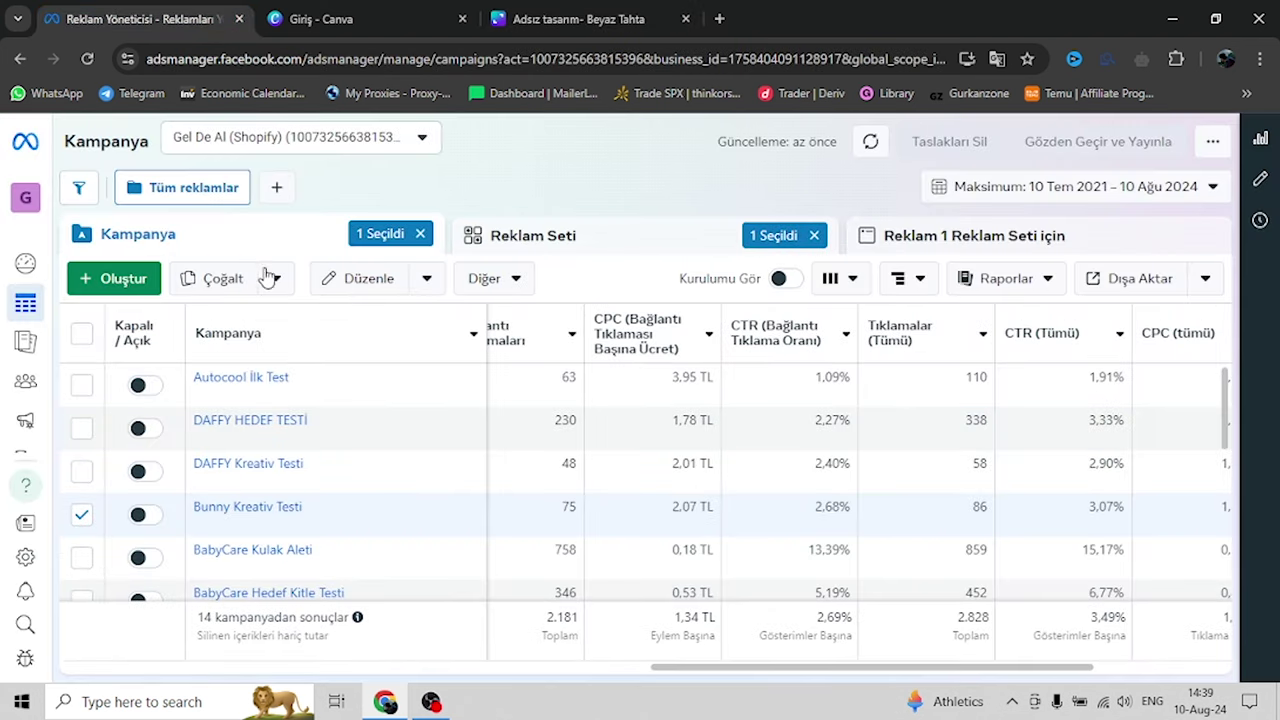
click(374, 22)
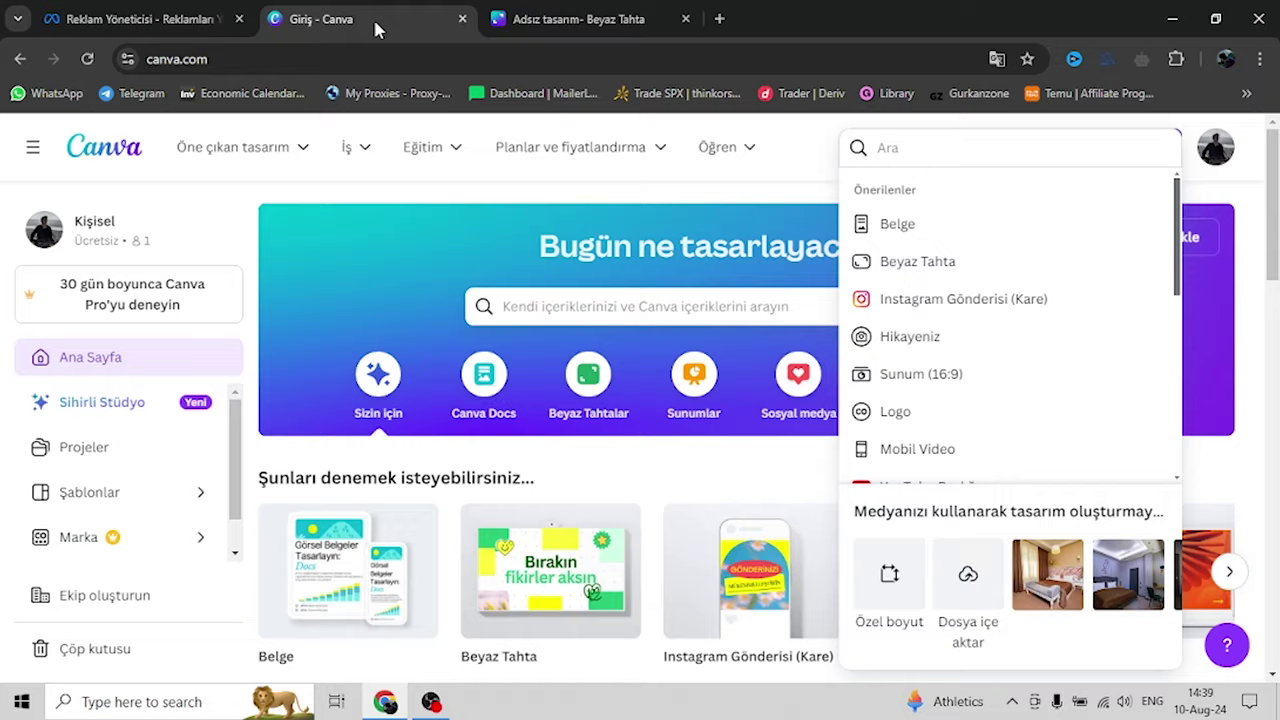
click(546, 22)
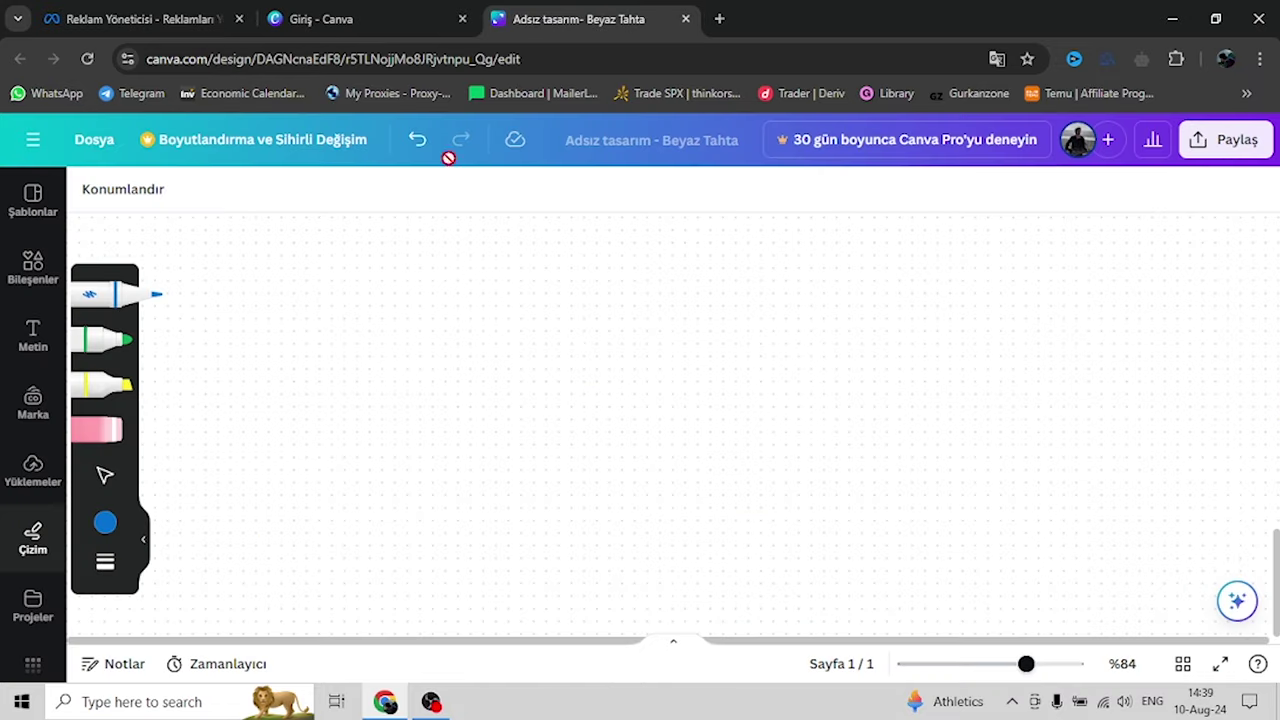
Sketch a simple toy figure with a round head, body, arms and legs in blue in the empty area
mouse_move(229, 317)
mouse_down()
mouse_move(223, 303)
mouse_move(262, 285)
mouse_move(255, 294)
mouse_up()
mouse_move(231, 380)
mouse_down()
mouse_move(237, 397)
mouse_move(297, 394)
mouse_move(220, 306)
mouse_move(205, 350)
mouse_up()
click(257, 278)
click(287, 280)
drag(300, 318, 305, 340)
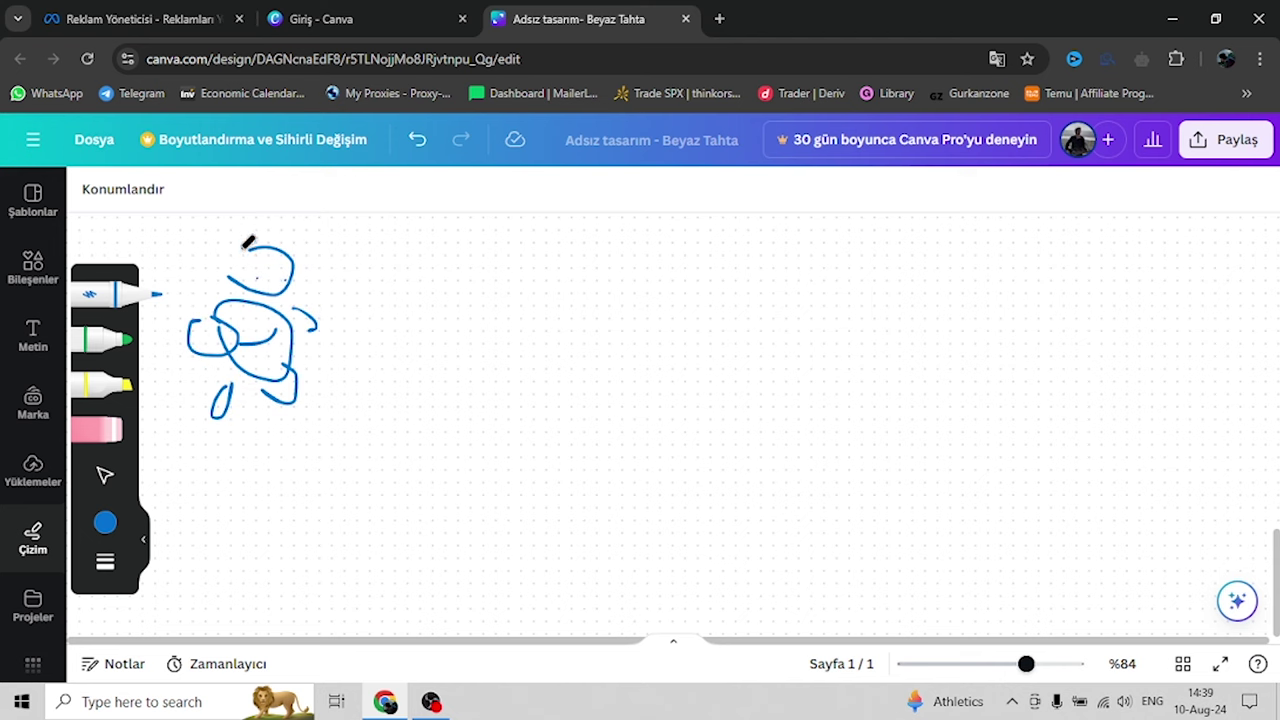
drag(247, 243, 226, 280)
Draw three blue lines fanning out from the right side of the toy figure
drag(357, 296, 456, 251)
drag(344, 334, 498, 366)
drag(327, 404, 482, 437)
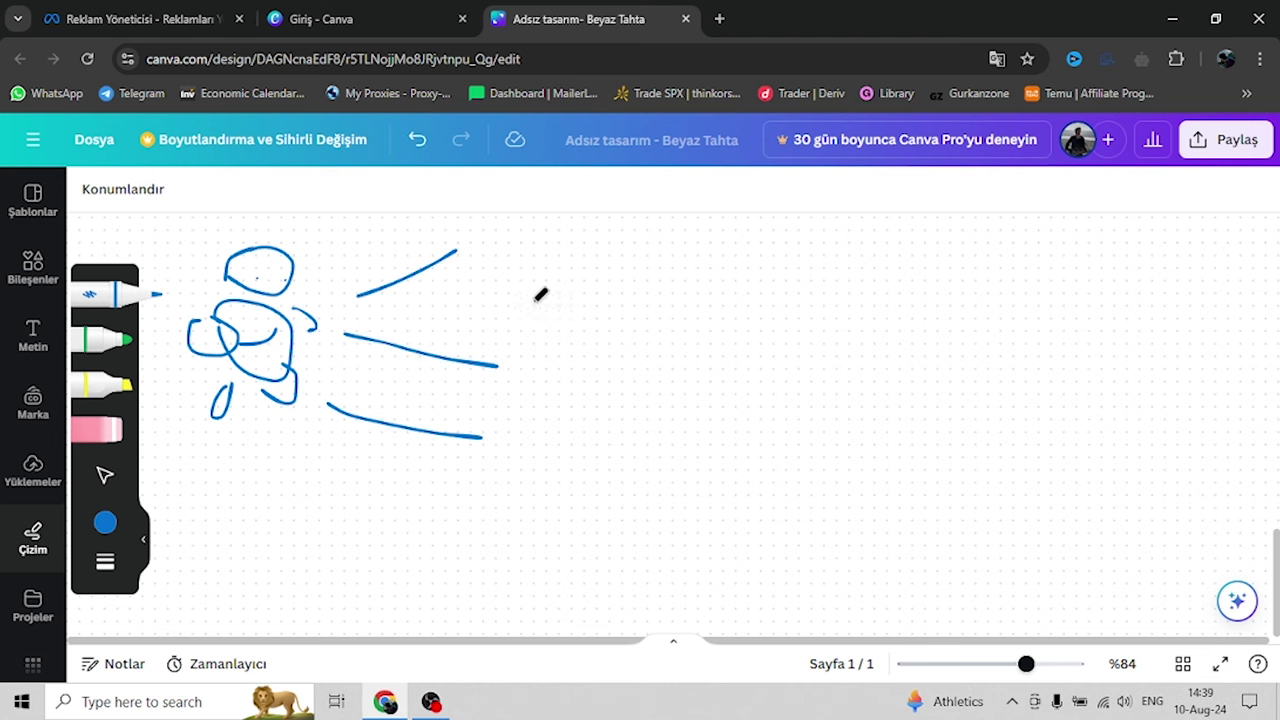
Add a heading text box with a numbered list whose first two items are "hediyye" and "yumusaqdi"
click(33, 335)
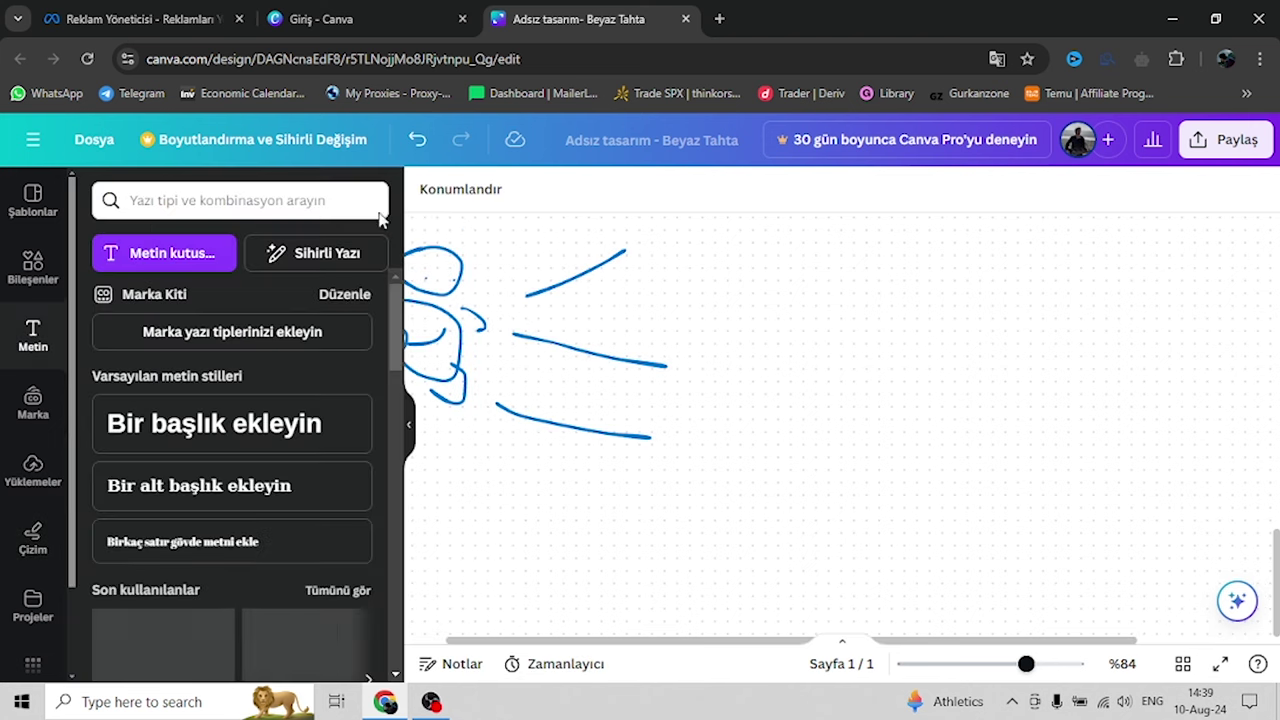
click(214, 423)
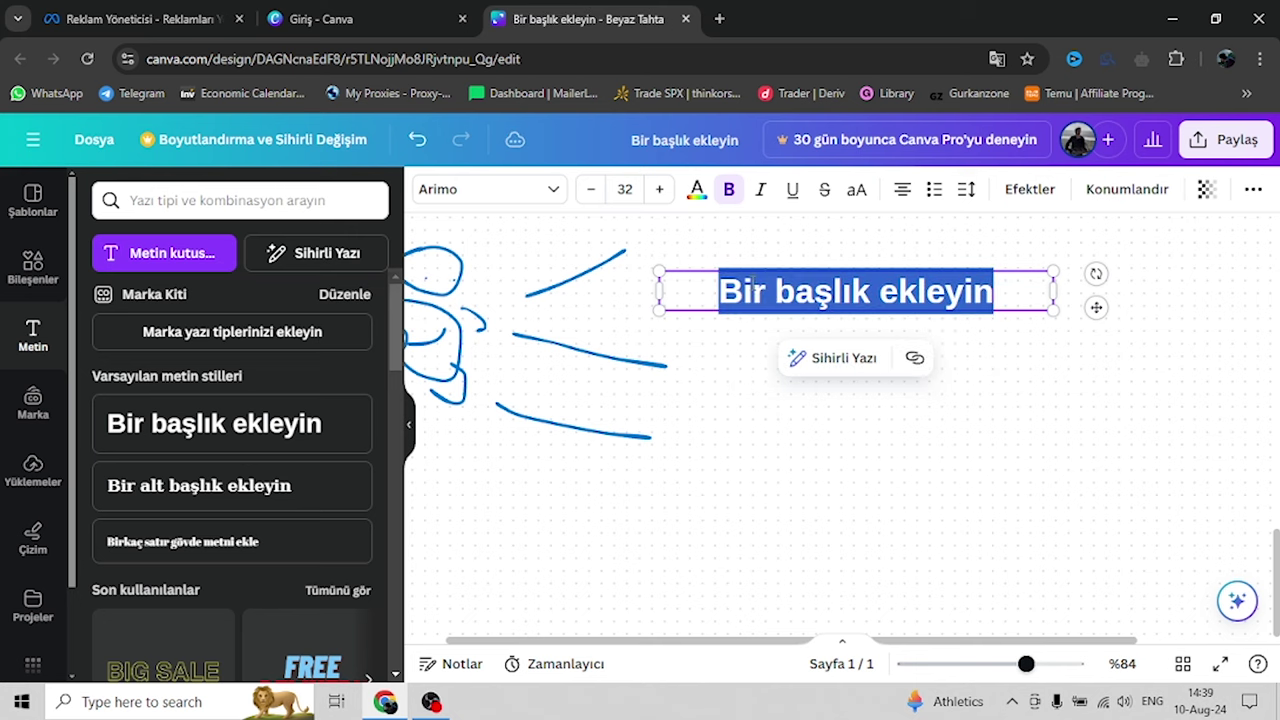
text(1. )
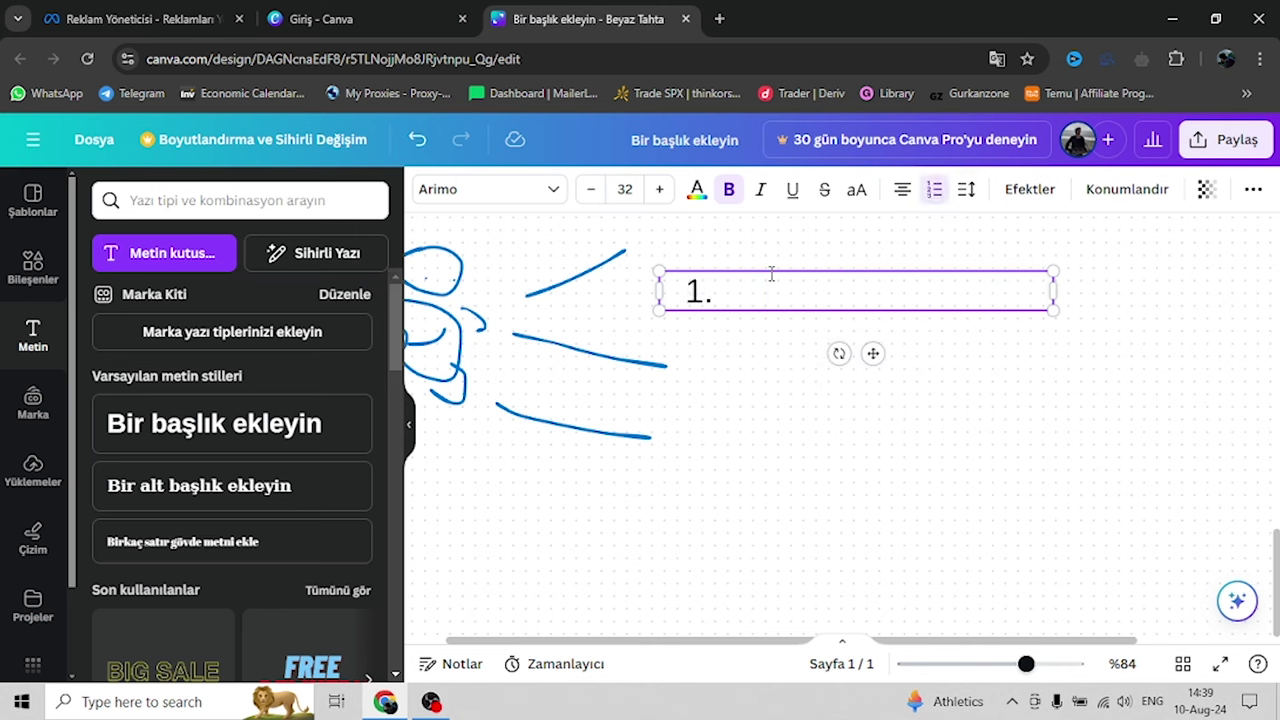
text(hediyye)
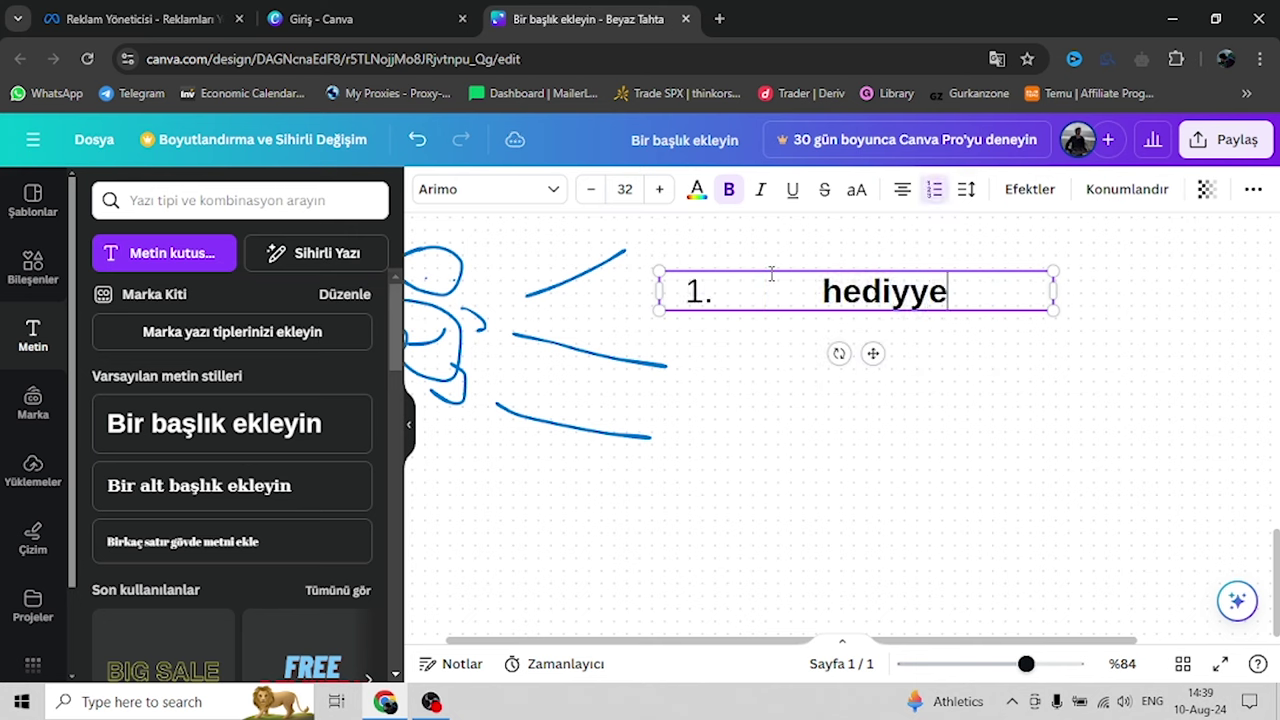
key(Return)
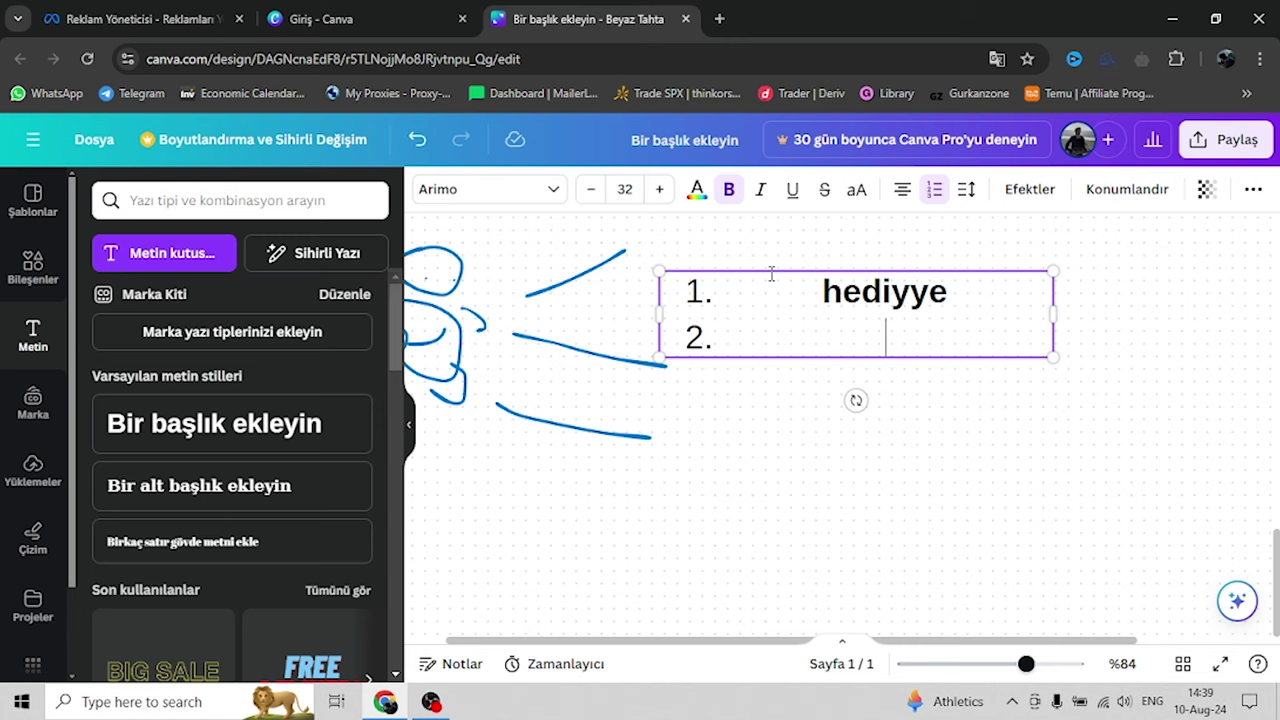
text(yumusaqdi)
Add "rengleri mavi ve cehr/" as the third item of the numbered list
key(Return)
text(rengleri)
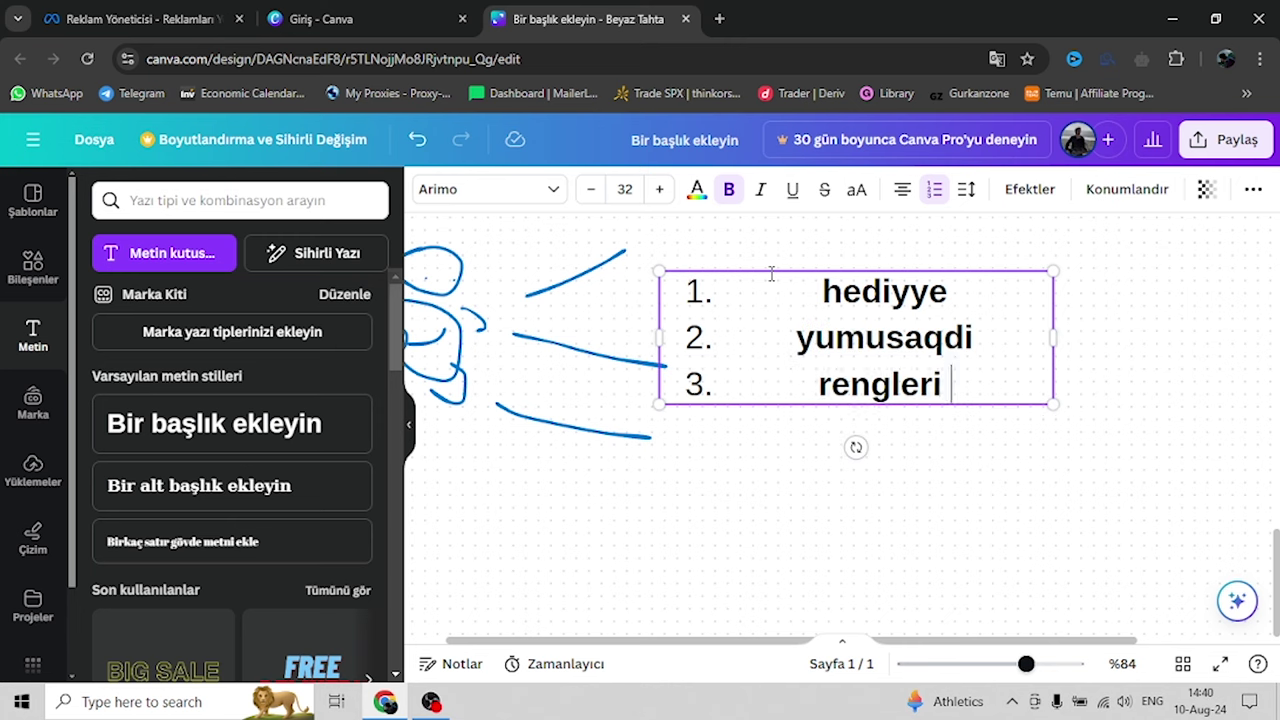
text( mavi ve ceh)
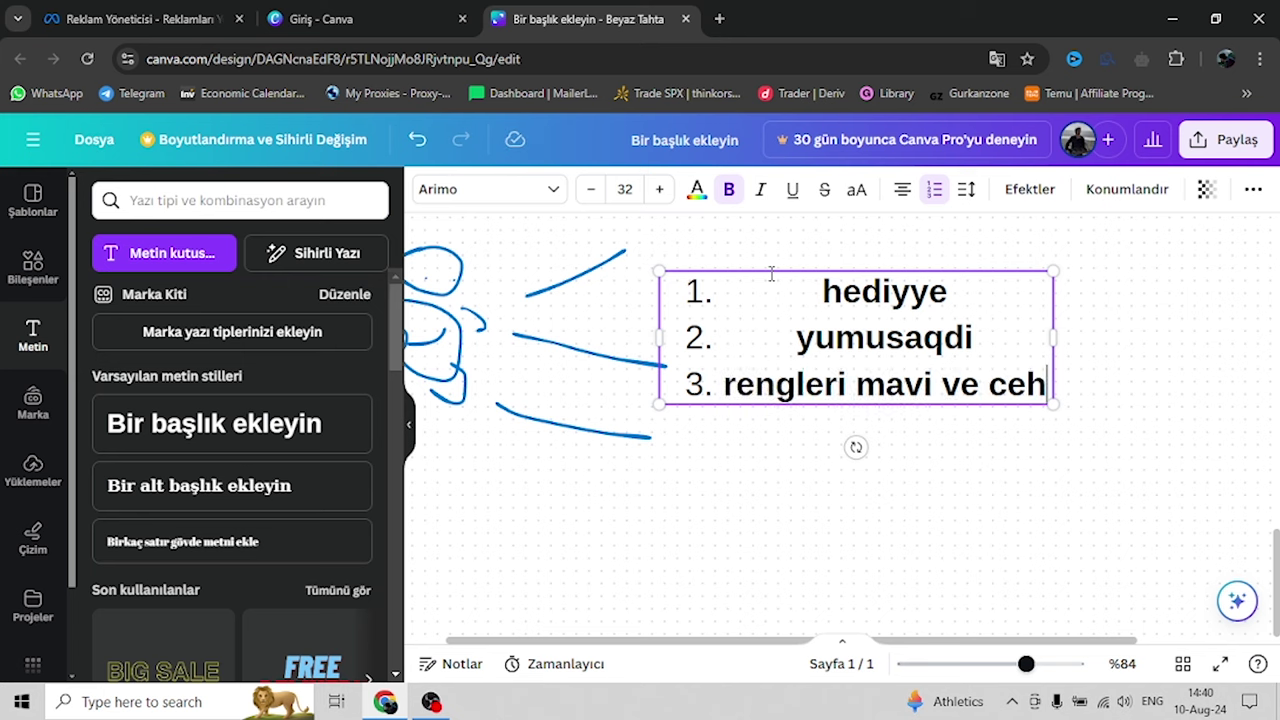
text(r/.)
key(BackSpace)
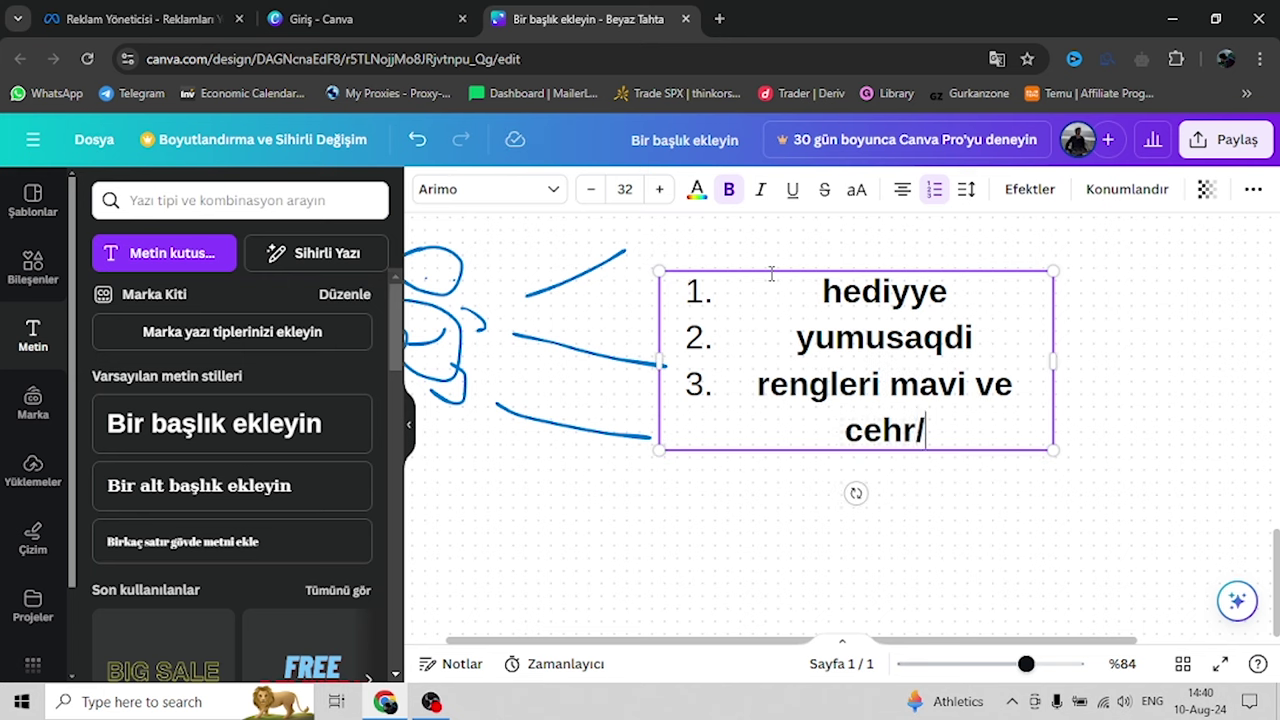
key(BackSpace)
text(/)
Add "sevgili." and "zamoku" as the fourth and fifth items of the numbered list
key(Return)
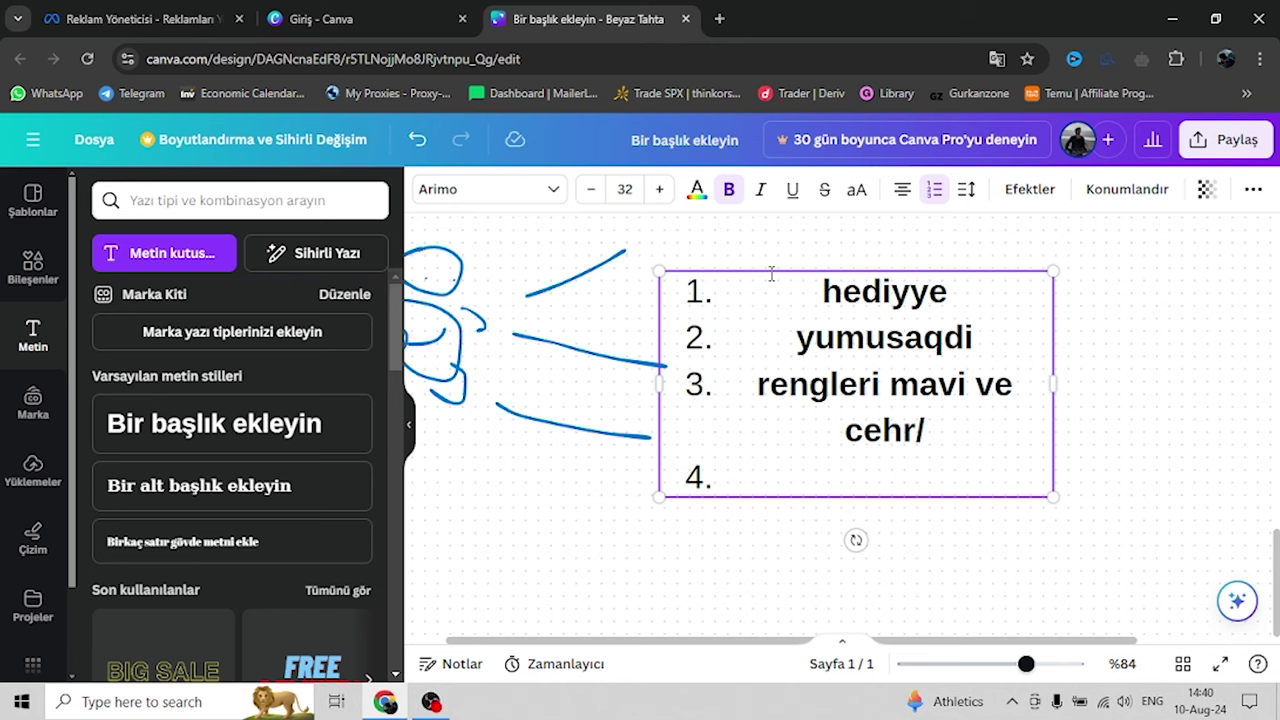
text(sevgili)
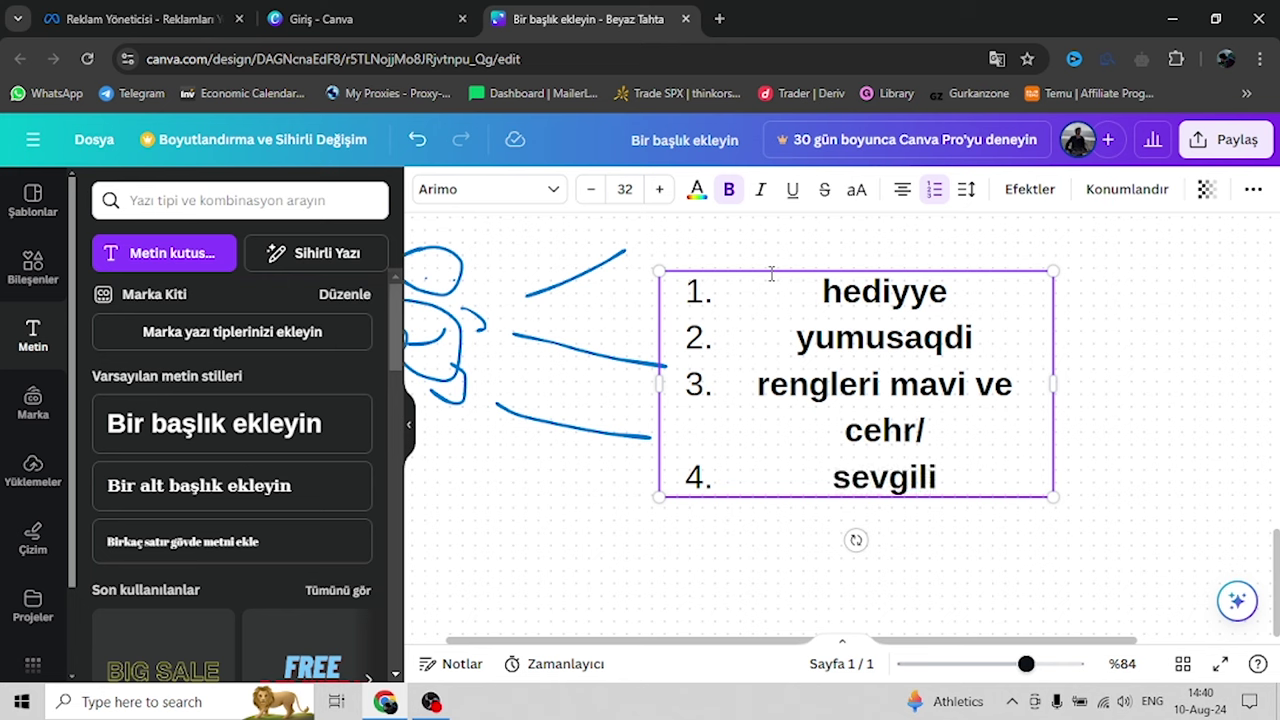
text(.)
key(Return)
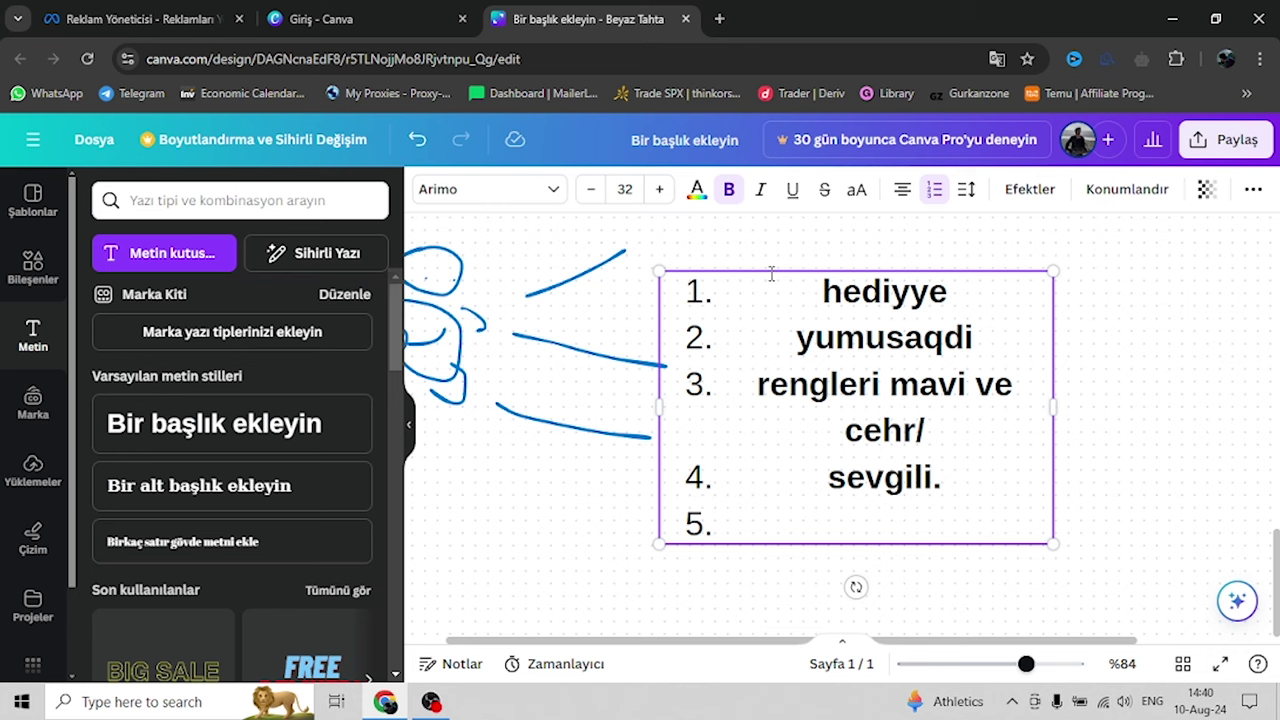
text(zamoku)
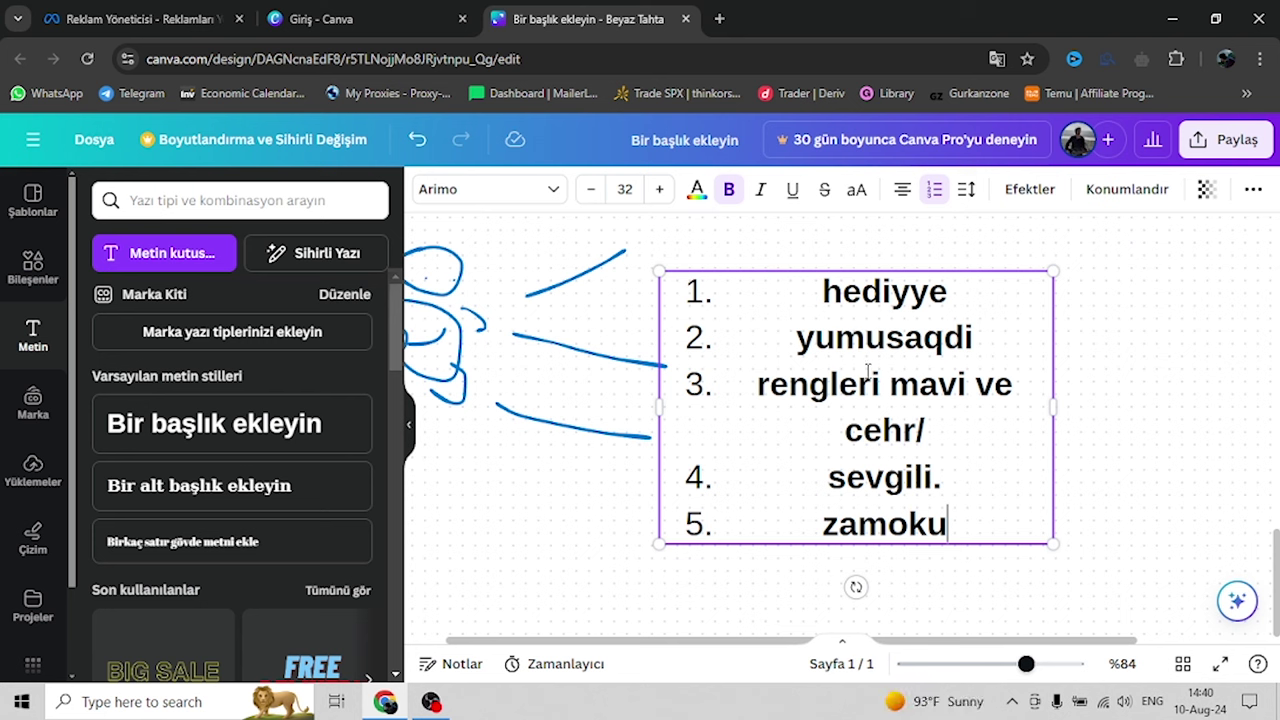
Shrink the numbered list to about half its size and place it beside the ends of the three blue lines
drag(1053, 542, 951, 473)
click(715, 345)
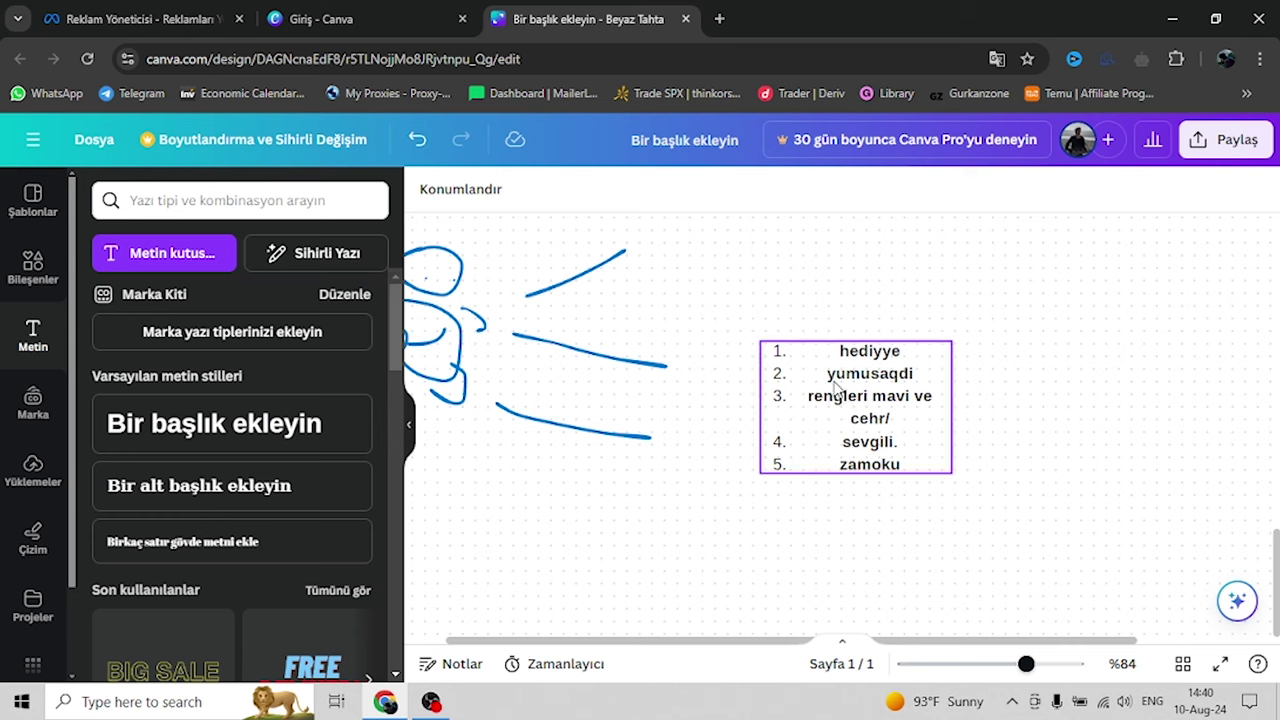
drag(842, 393, 762, 333)
click(957, 333)
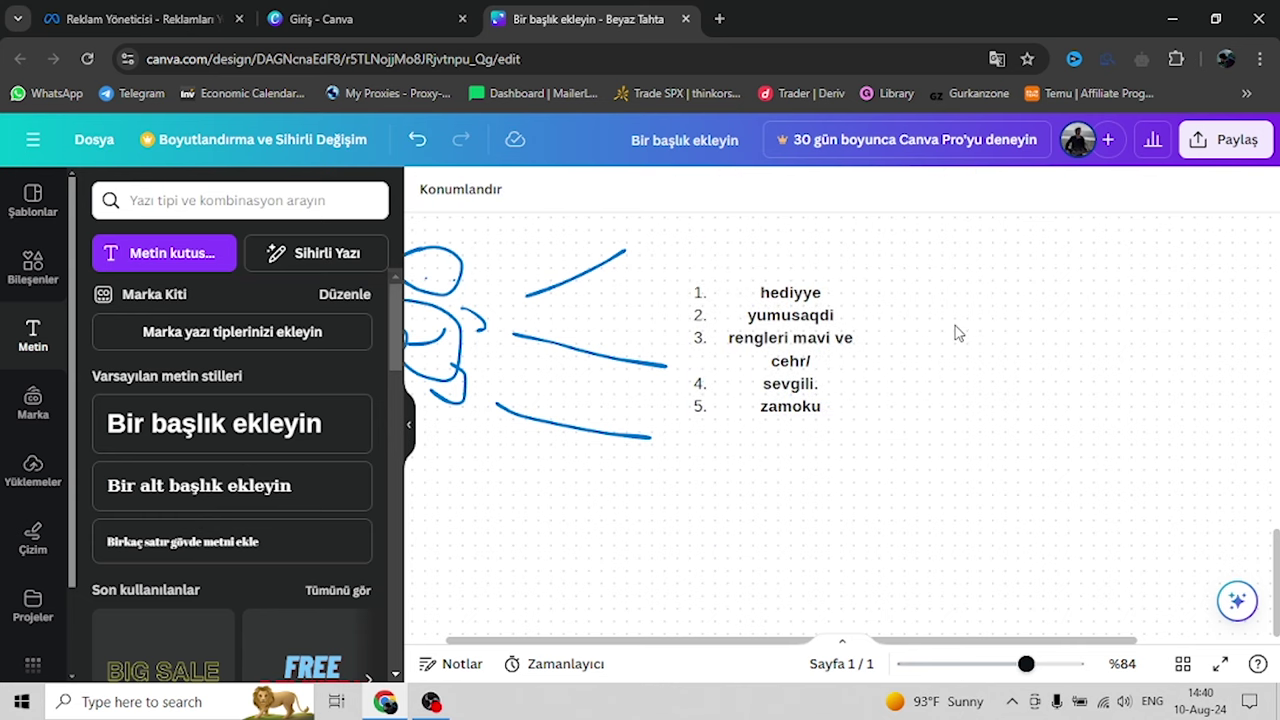
With the blue pen, draw a curved line from each of the first two list items to a hand-drawn circle on its right
scroll(960, 335, down, 2)
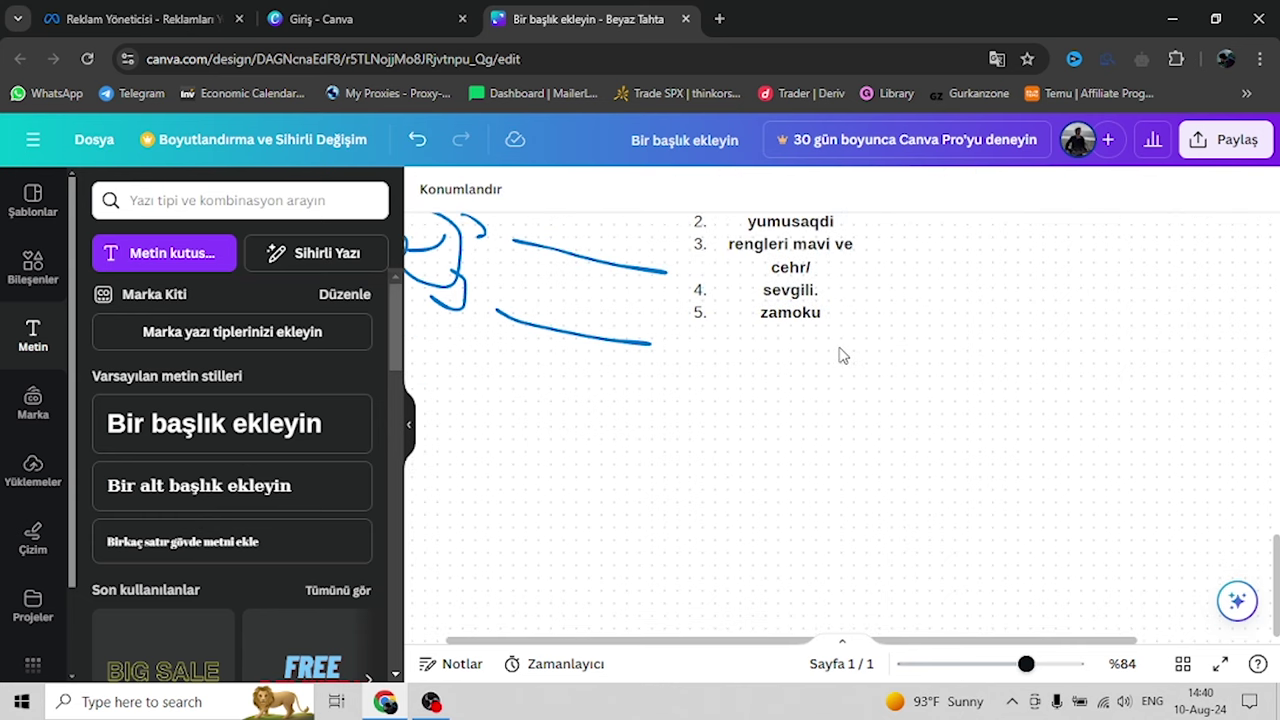
scroll(843, 355, down, 2)
click(410, 433)
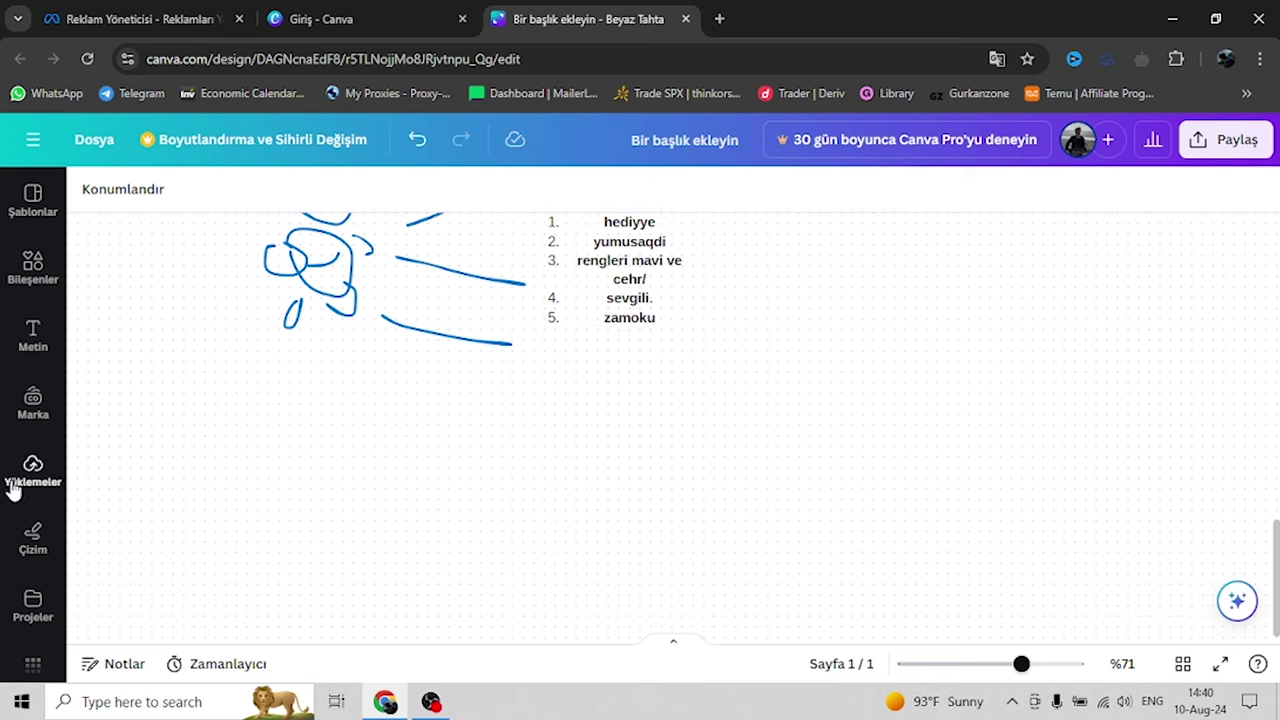
click(35, 538)
scroll(692, 302, up, 2)
mouse_move(686, 310)
mouse_down()
mouse_move(786, 303)
mouse_move(845, 230)
mouse_move(886, 260)
mouse_up()
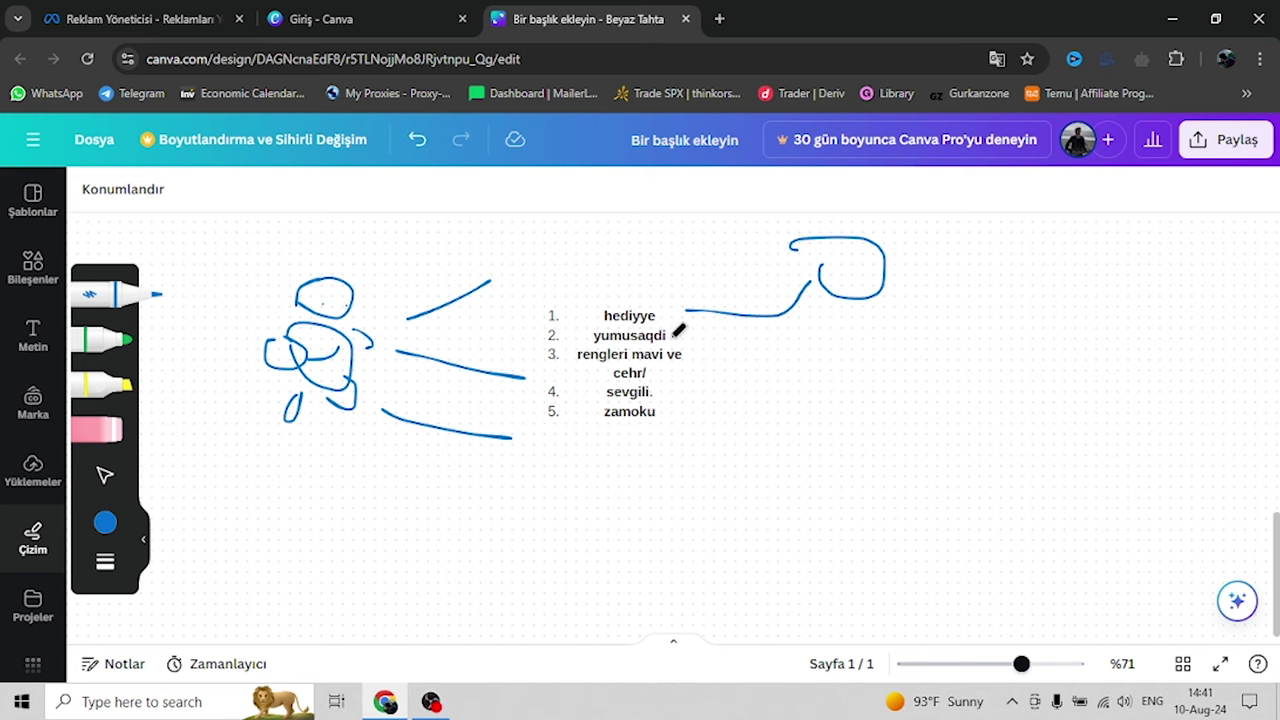
mouse_move(676, 334)
mouse_down()
mouse_move(780, 357)
mouse_move(929, 314)
mouse_move(868, 322)
mouse_up()
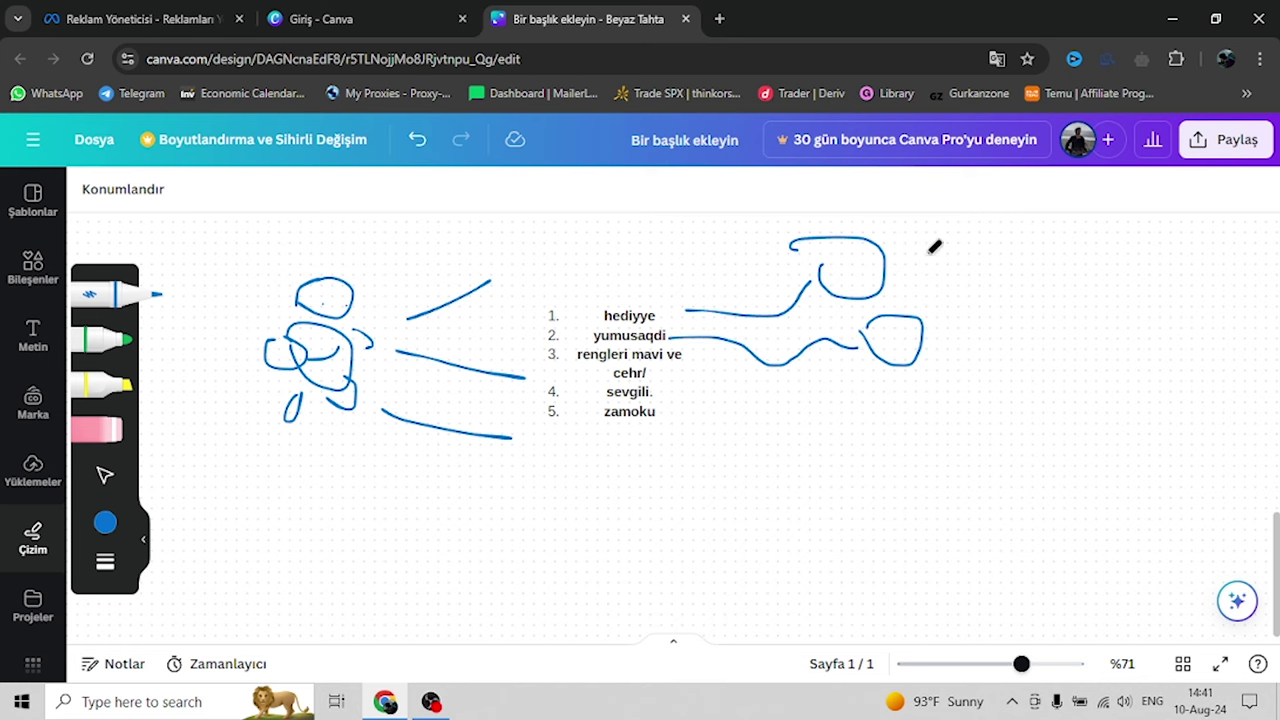
With the blue pen, draw a curved line from each of the last two list items to its own hand-drawn circle
scroll(955, 295, down, 1)
scroll(900, 287, up, 1)
scroll(686, 349, down, 1)
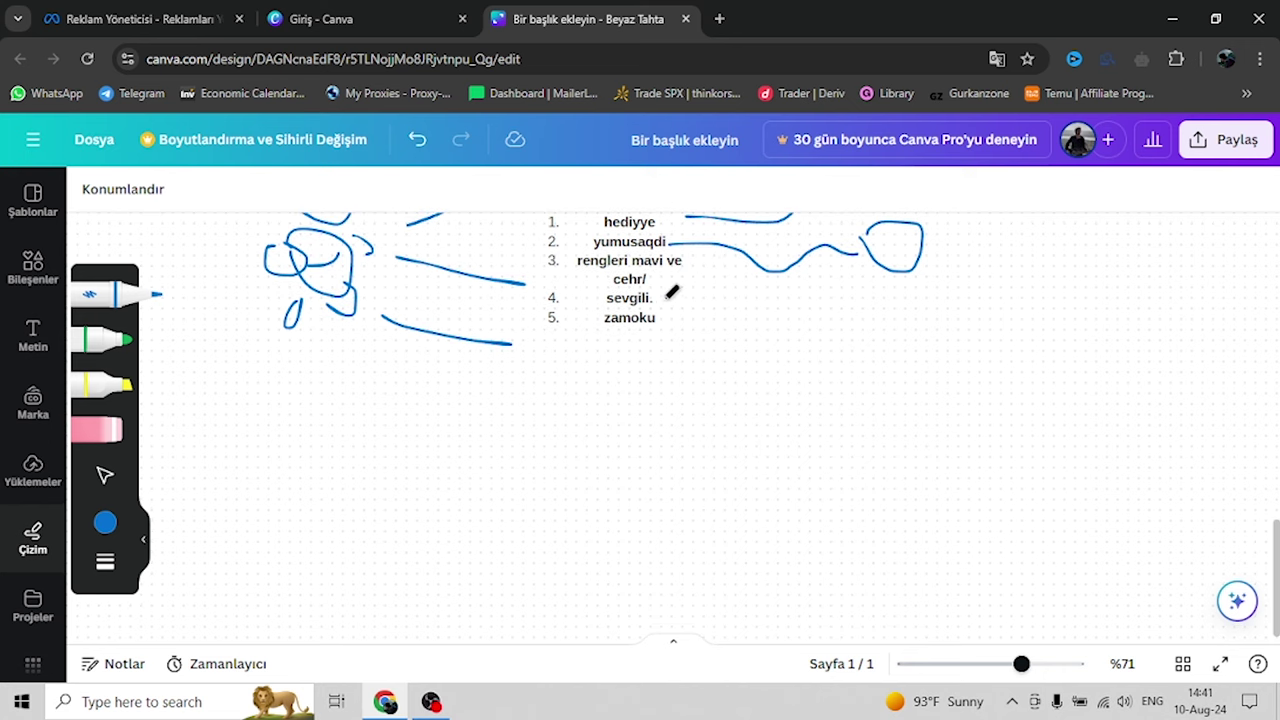
mouse_move(656, 298)
mouse_down()
mouse_move(785, 310)
mouse_move(812, 333)
mouse_move(823, 279)
mouse_move(831, 289)
mouse_up()
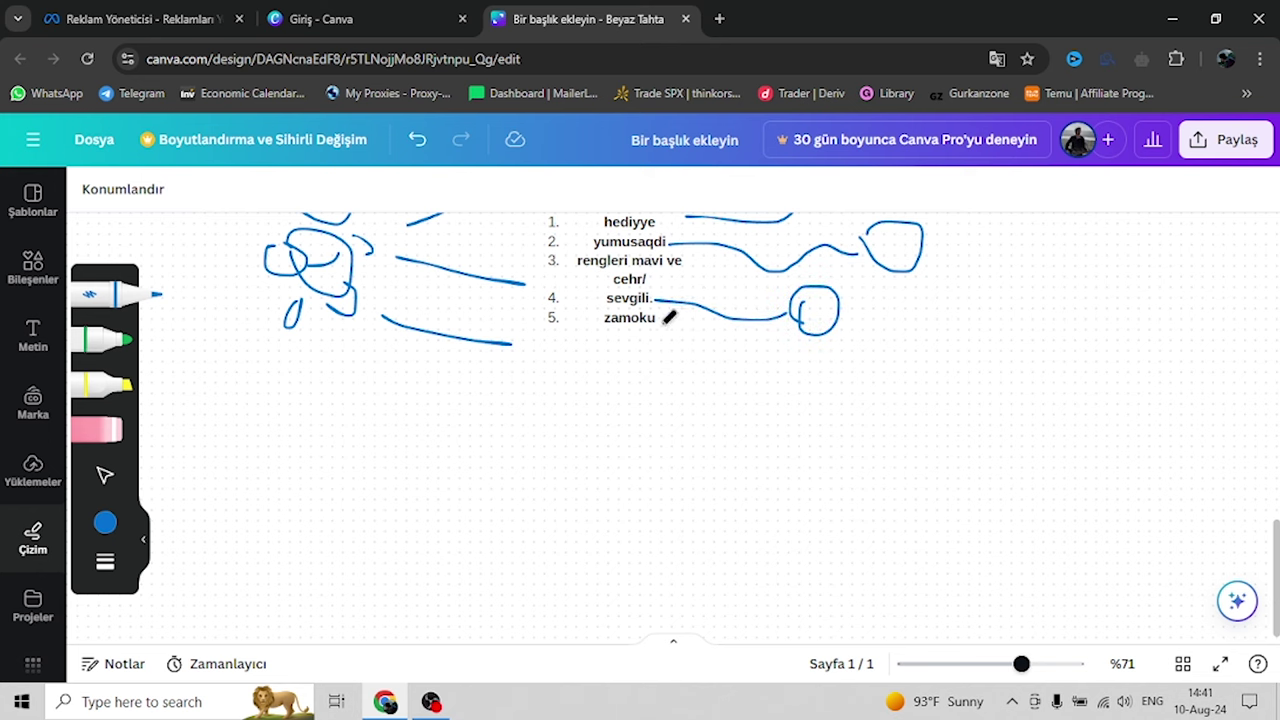
mouse_move(658, 325)
mouse_down()
mouse_move(675, 365)
mouse_move(735, 393)
mouse_move(706, 346)
mouse_move(697, 362)
mouse_up()
scroll(850, 325, up, 2)
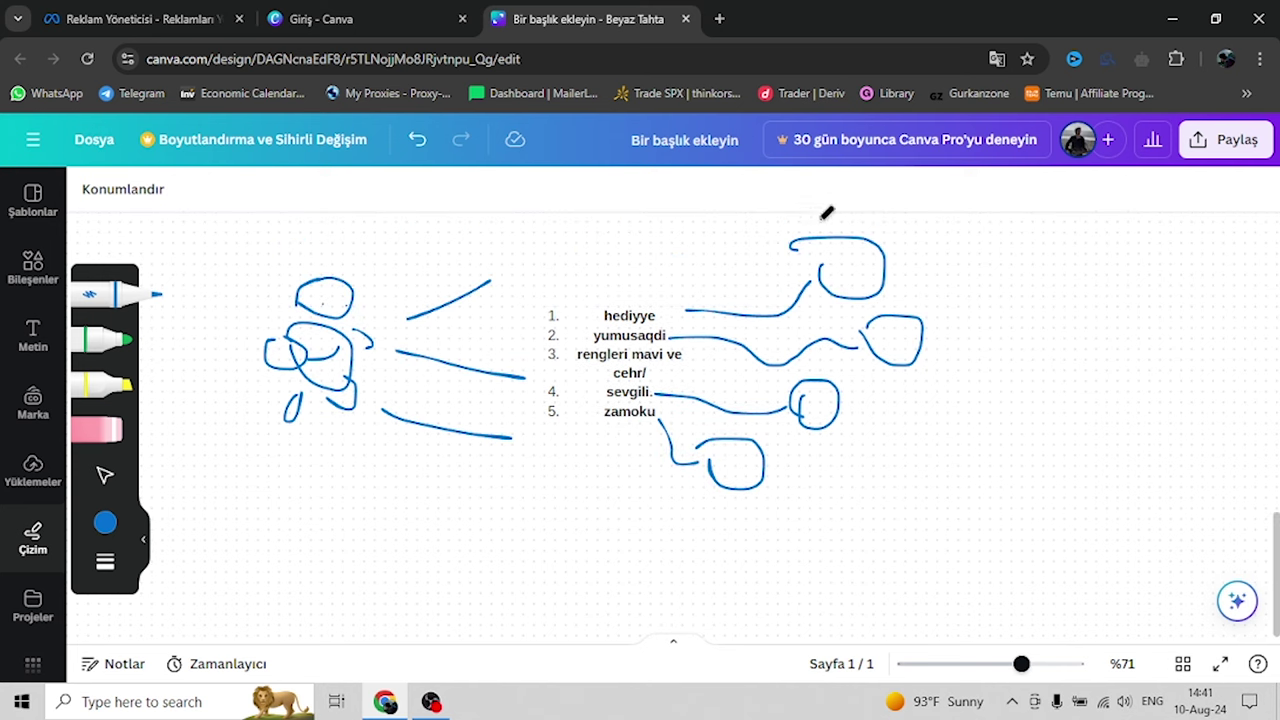
Draw a green marker check mark over each of the four blue circles
click(100, 340)
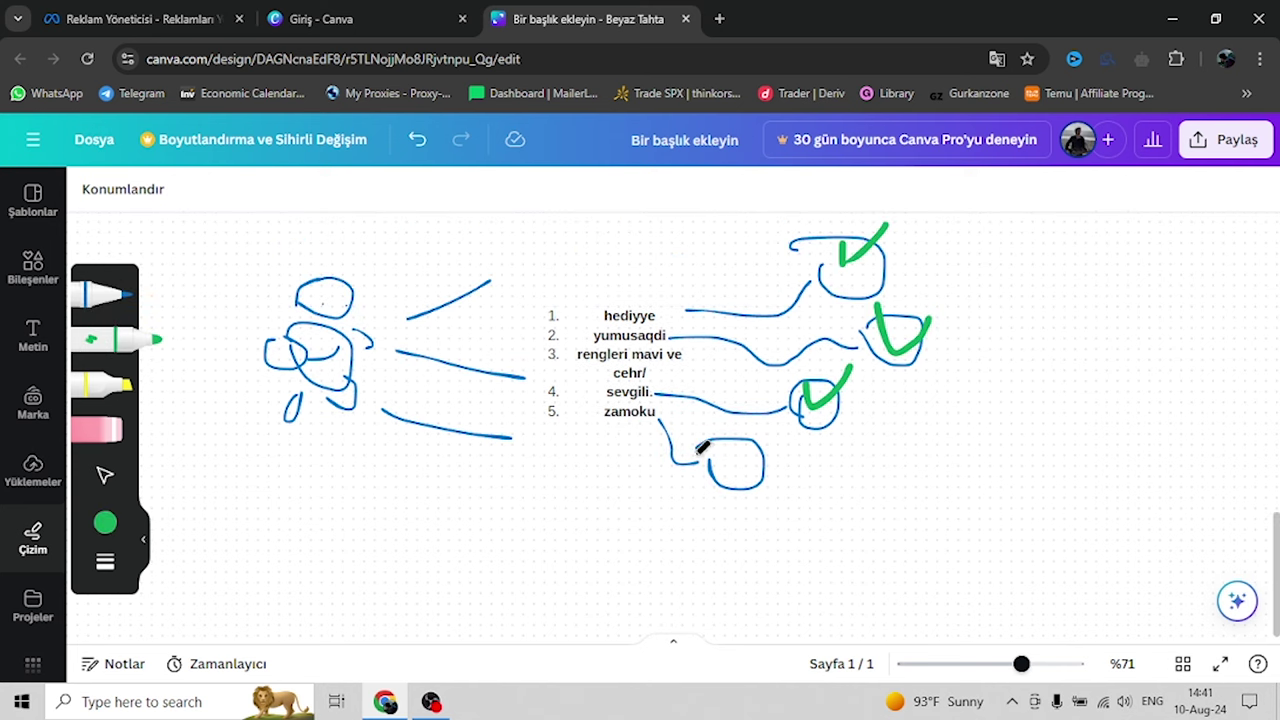
drag(698, 442, 766, 438)
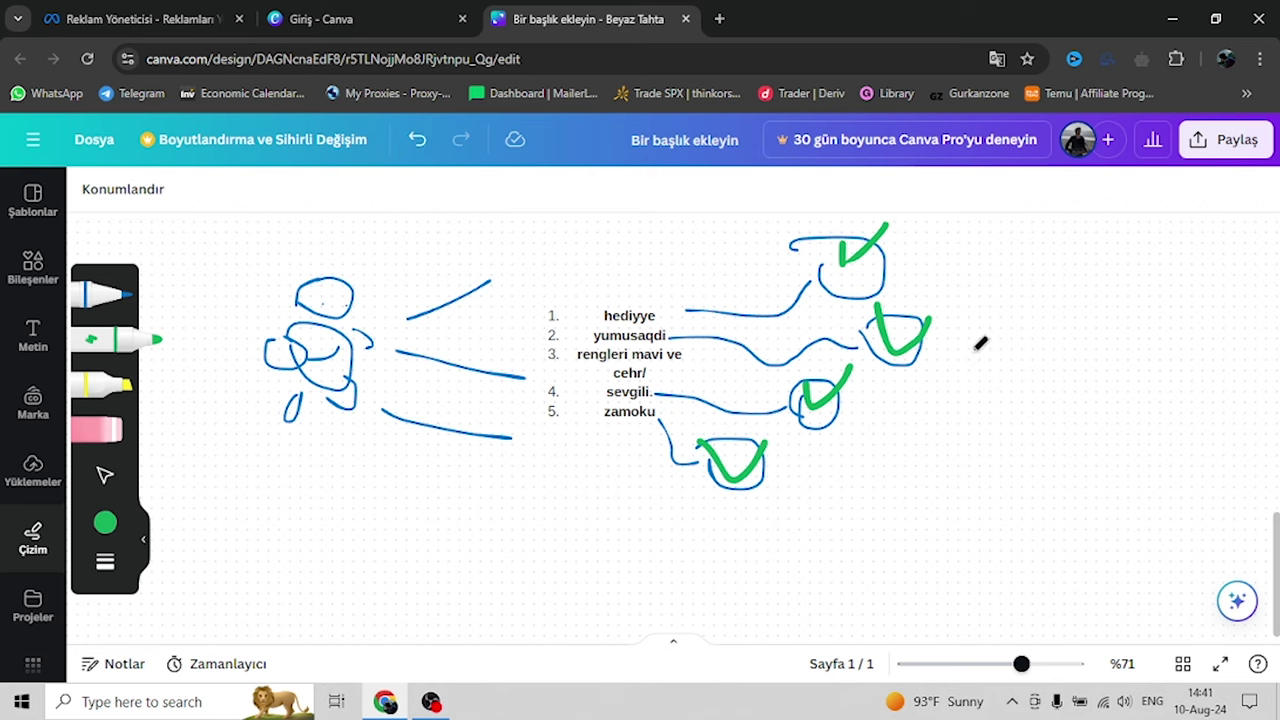
scroll(981, 343, down, 2)
scroll(817, 382, up, 2)
scroll(790, 310, down, 2)
scroll(785, 312, up, 2)
scroll(760, 320, up, 2)
scroll(763, 303, down, 4)
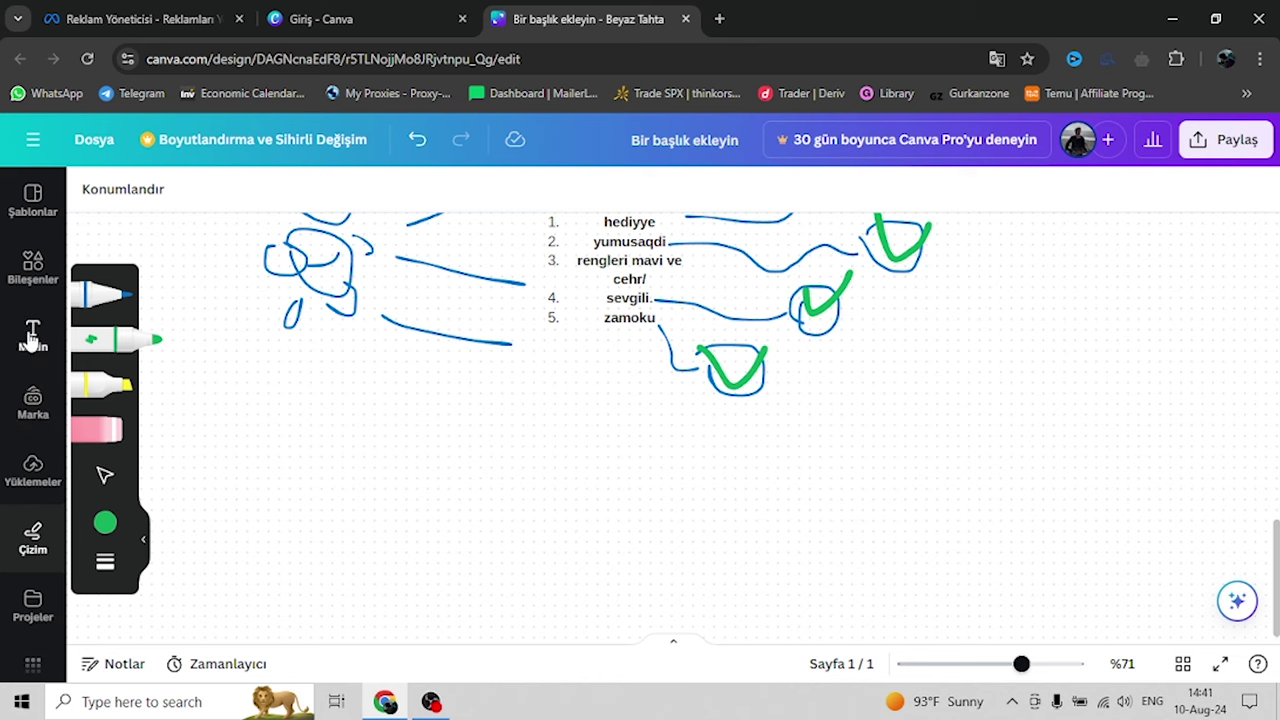
click(32, 340)
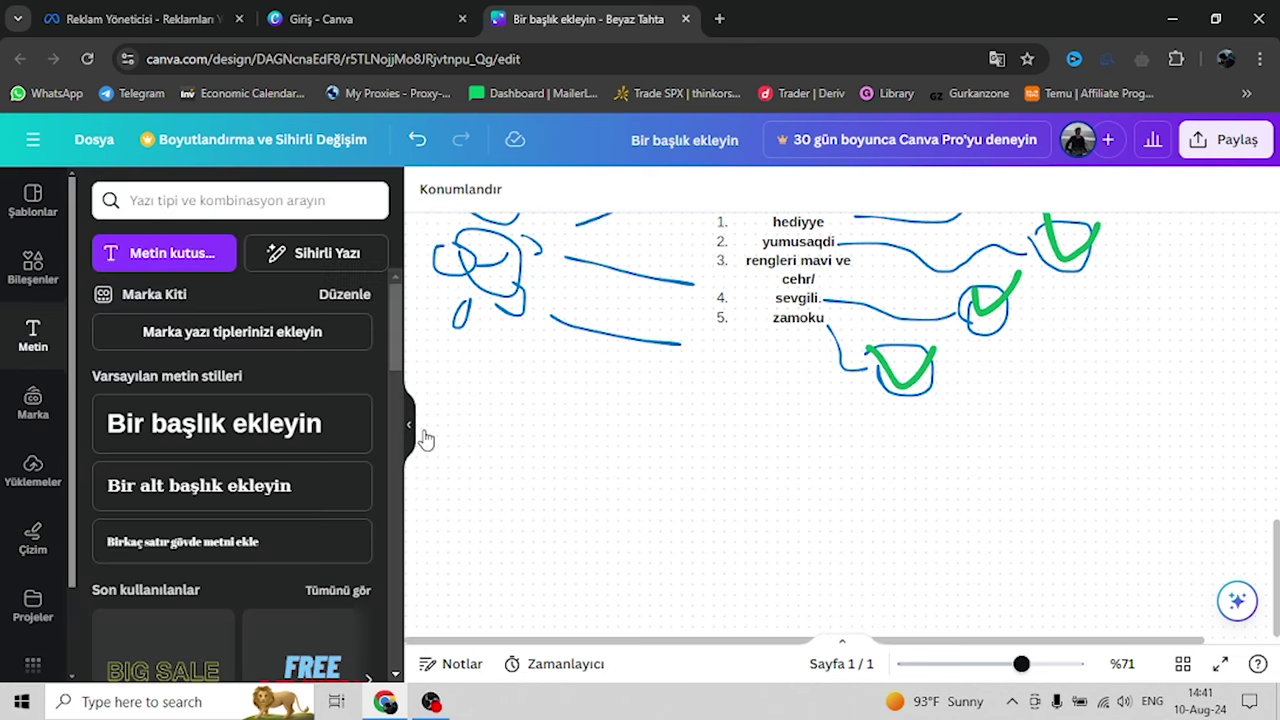
click(415, 437)
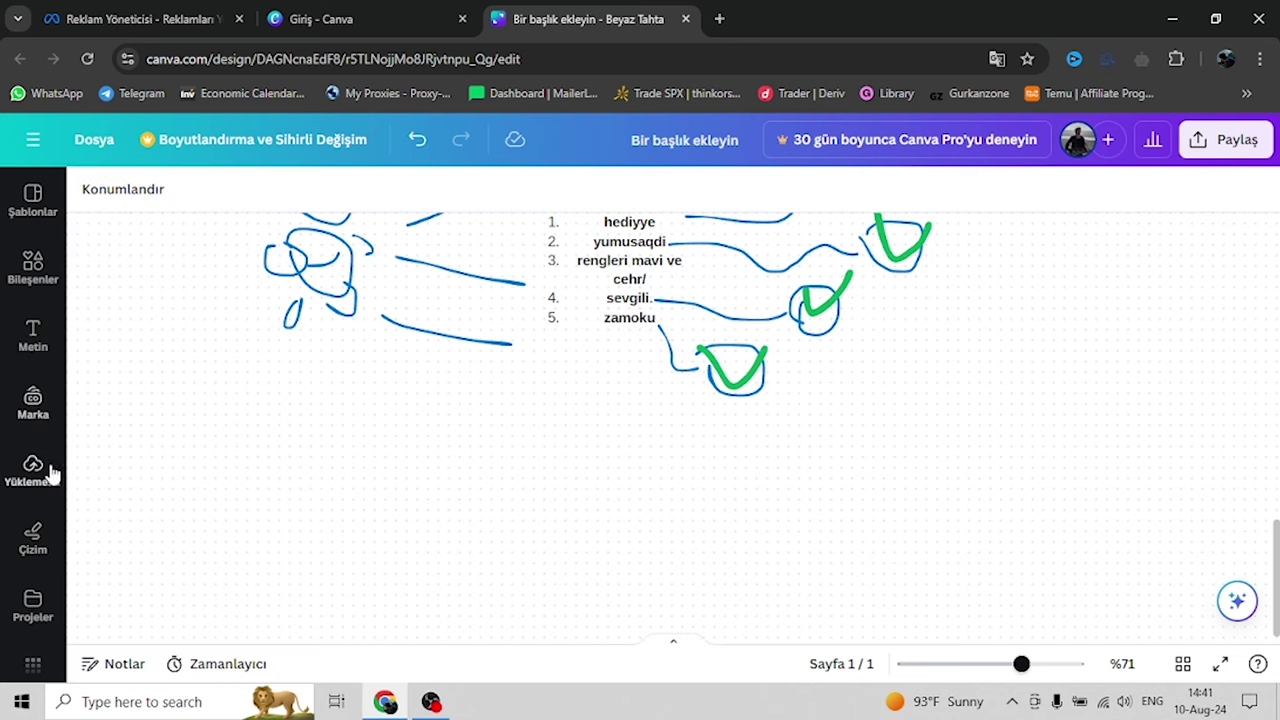
Handwrite two numbered notes in green marker below the list, the first about "int. al." and the second about "bos"
click(35, 537)
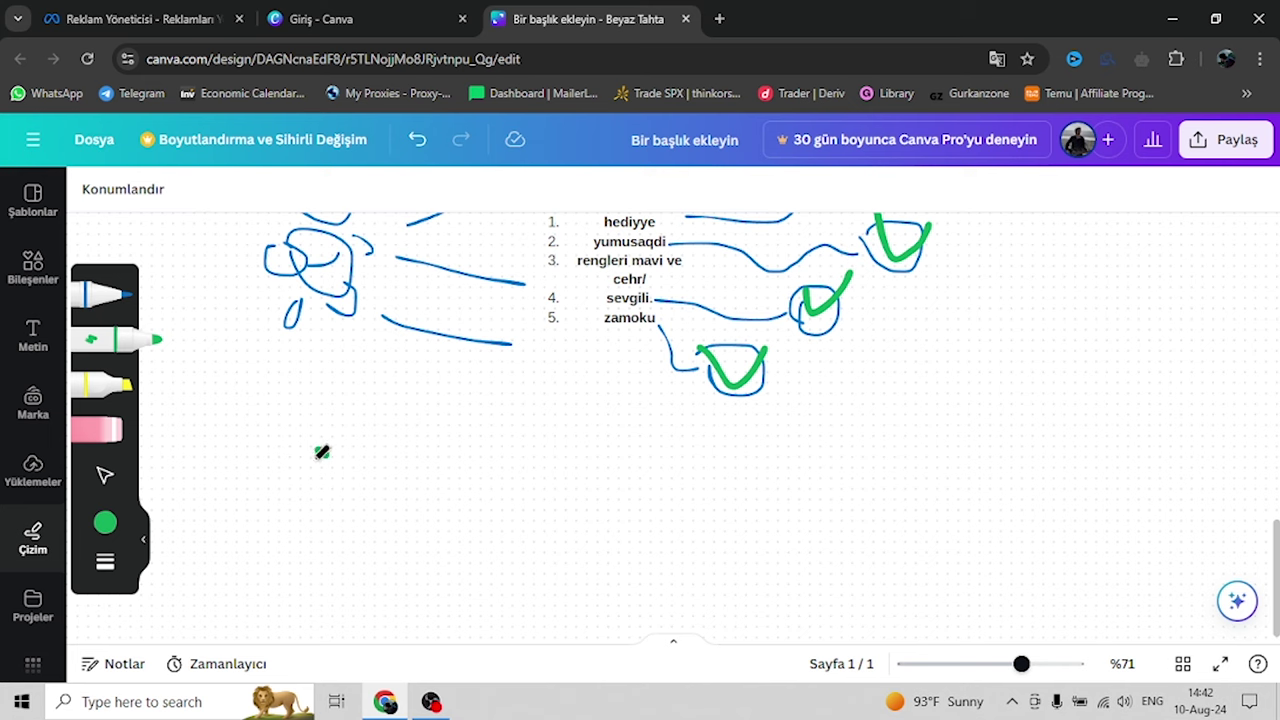
drag(322, 452, 354, 471)
mouse_move(318, 535)
mouse_down()
mouse_move(309, 594)
mouse_move(395, 625)
mouse_up()
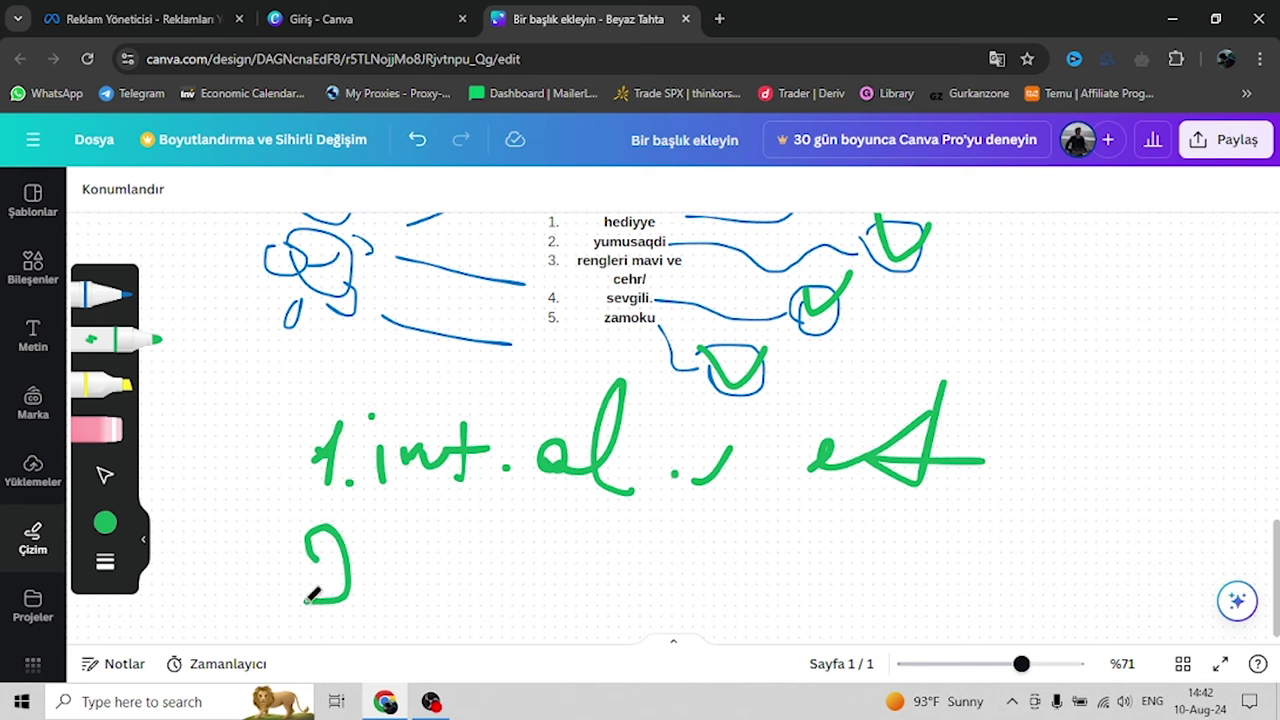
click(404, 612)
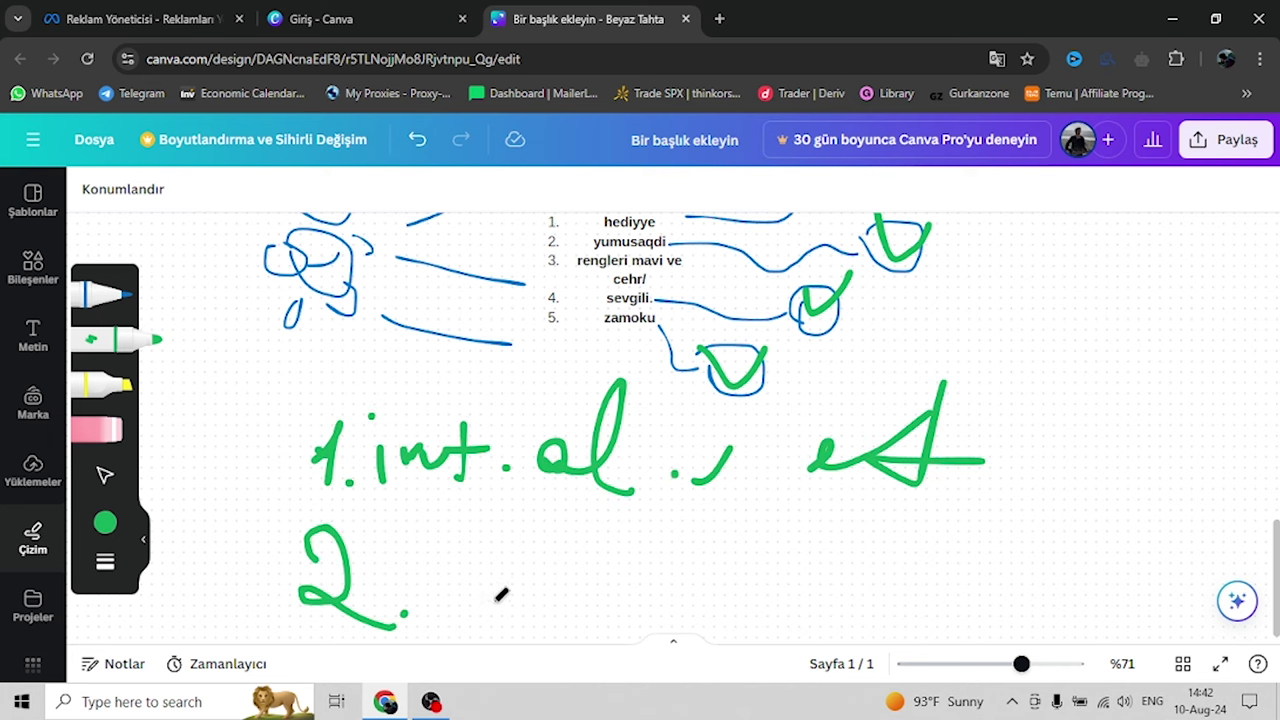
mouse_move(497, 518)
mouse_down()
mouse_move(522, 606)
mouse_move(577, 586)
mouse_move(593, 637)
mouse_up()
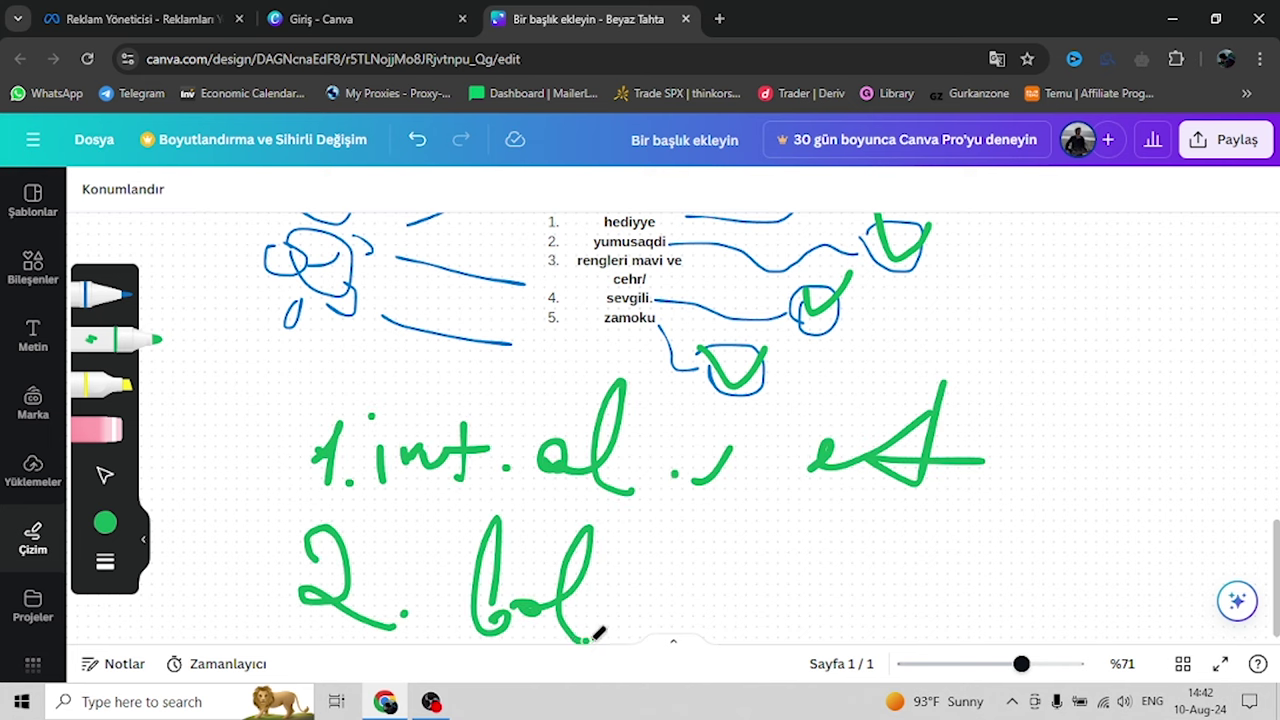
drag(705, 535, 890, 600)
Circle the handwritten "bos" in green and draw a large loop around each of the two numbered notes
drag(830, 630, 945, 580)
scroll(943, 560, down, 3)
scroll(900, 450, up, 1)
drag(500, 328, 528, 327)
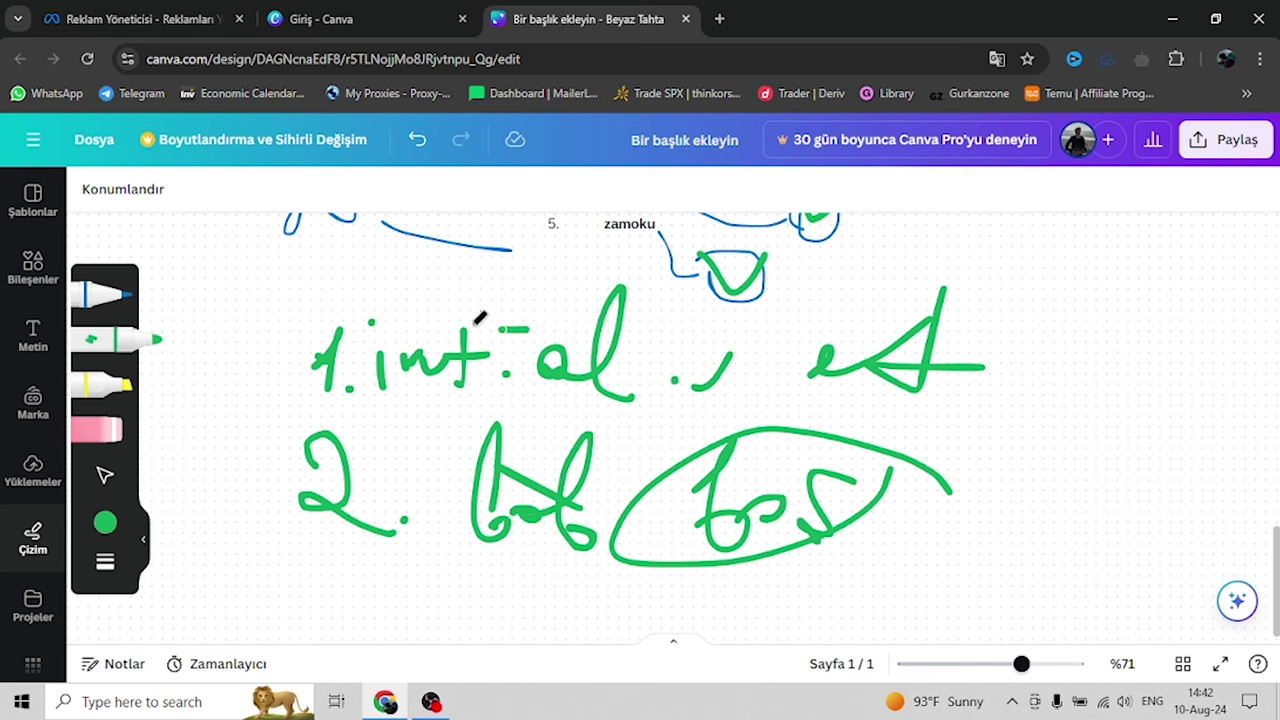
mouse_move(335, 335)
mouse_down()
mouse_move(891, 318)
mouse_move(743, 322)
mouse_up()
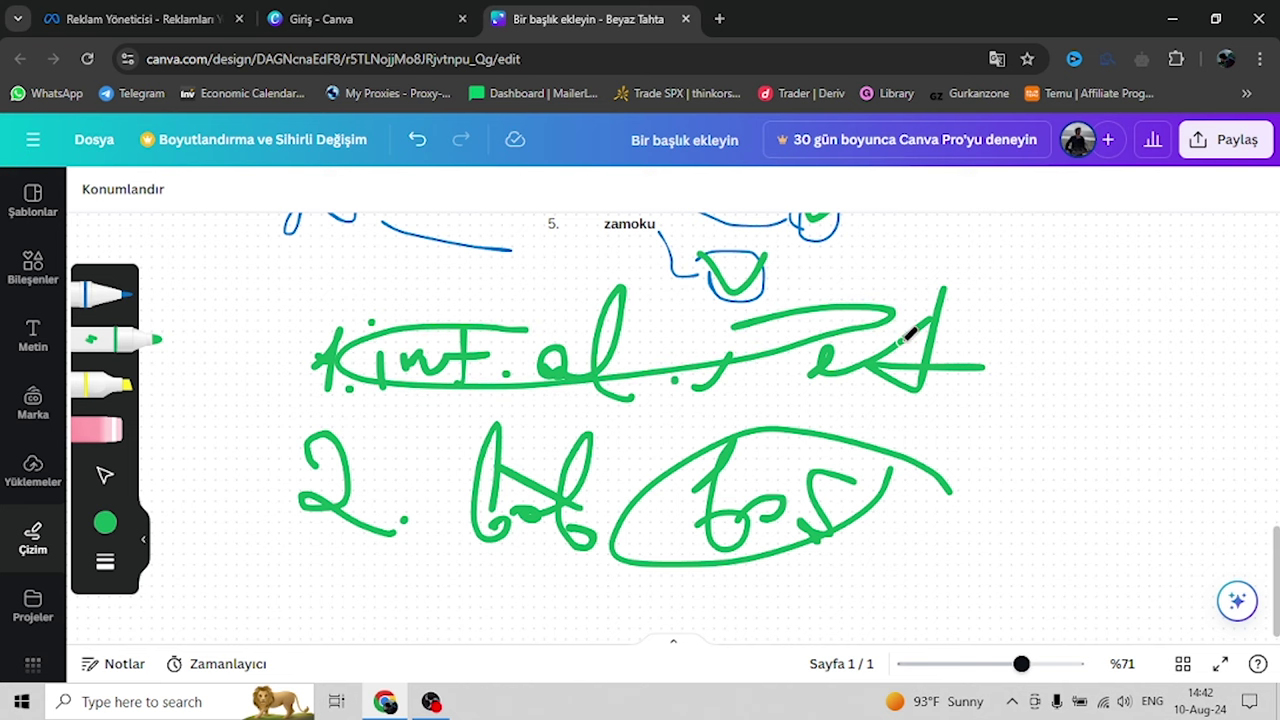
scroll(530, 360, down, 1)
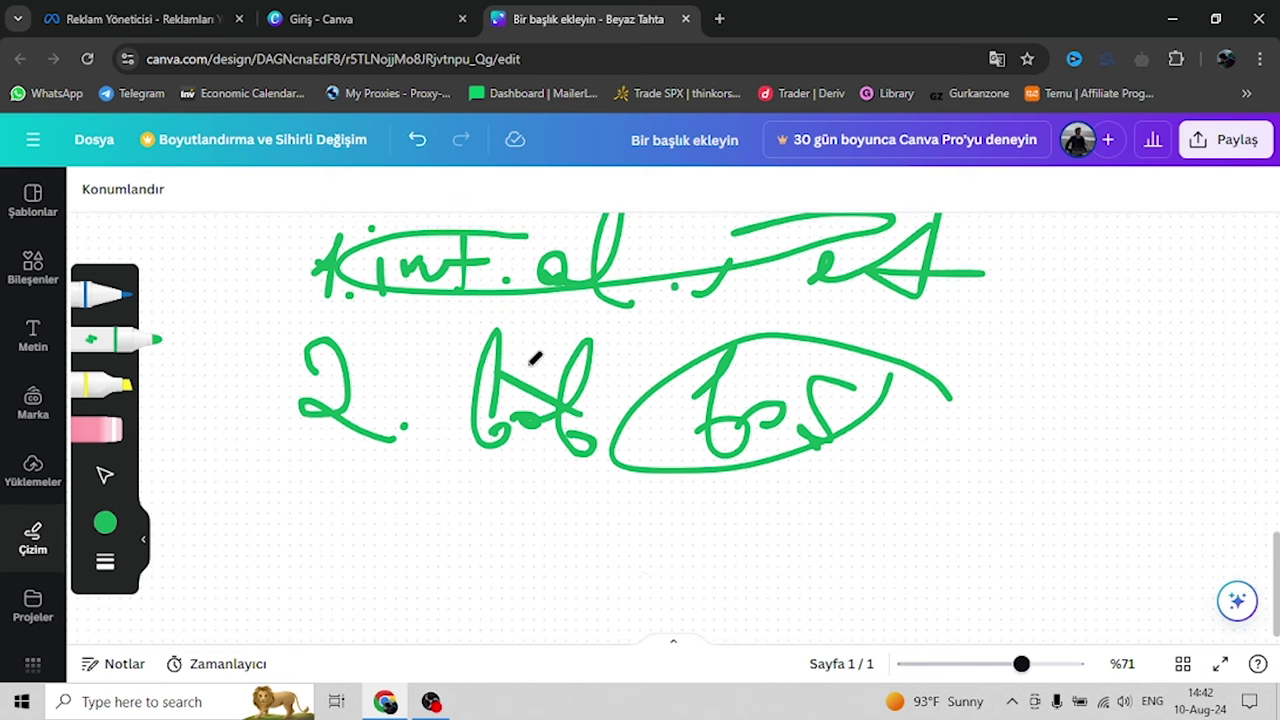
mouse_move(345, 345)
mouse_down()
mouse_move(1043, 477)
mouse_move(563, 358)
mouse_up()
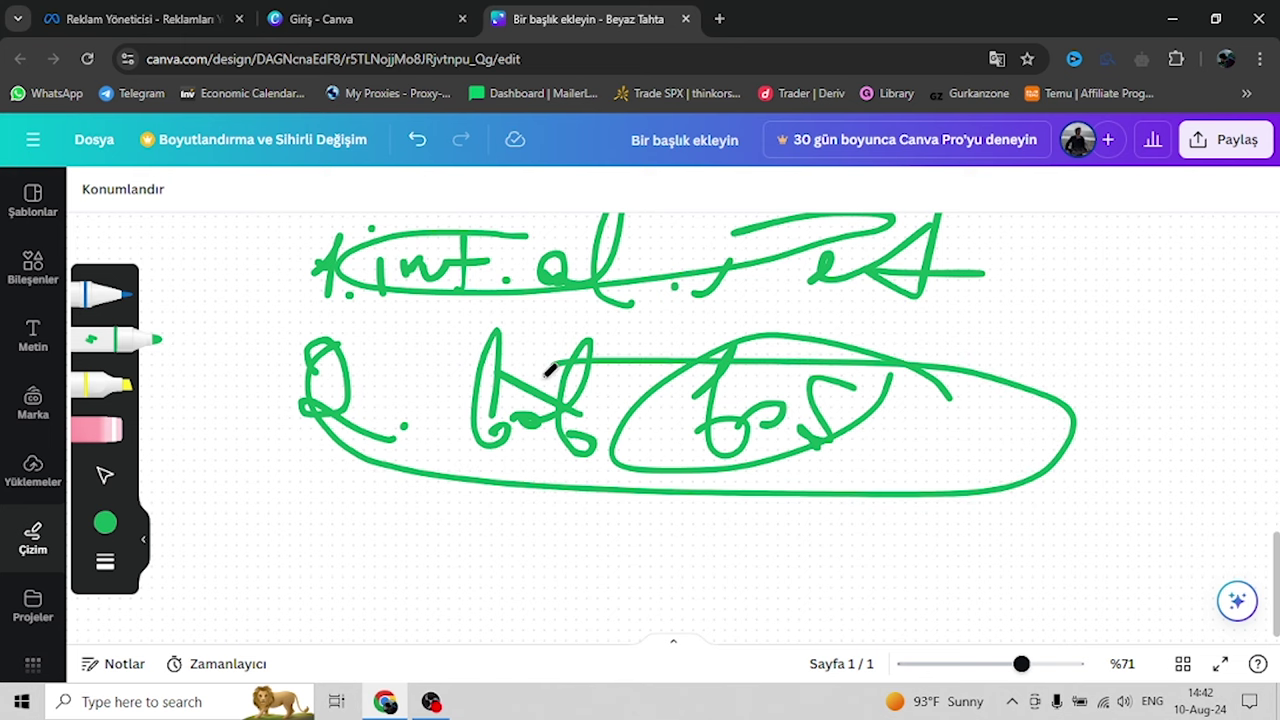
Add a subheading text box in the empty area below the green notes and start a numbered list with "mehsul" as its first item
scroll(551, 372, down, 2)
scroll(563, 376, down, 3)
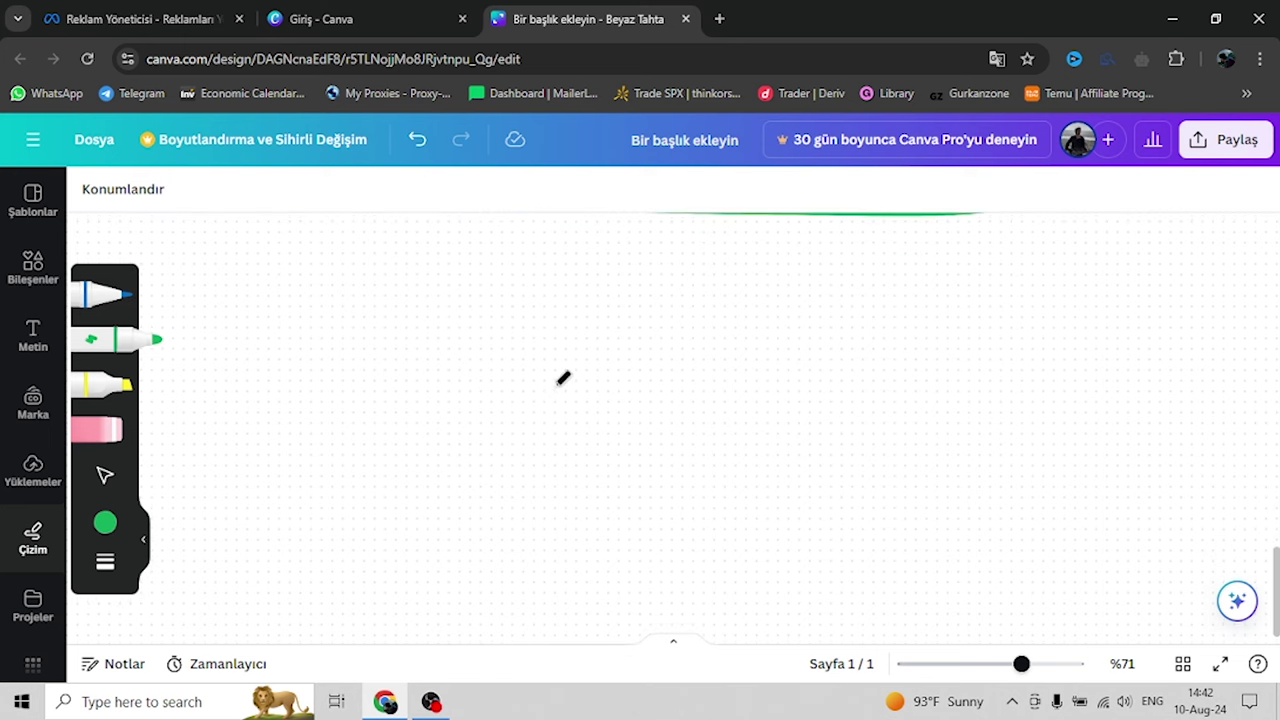
click(33, 335)
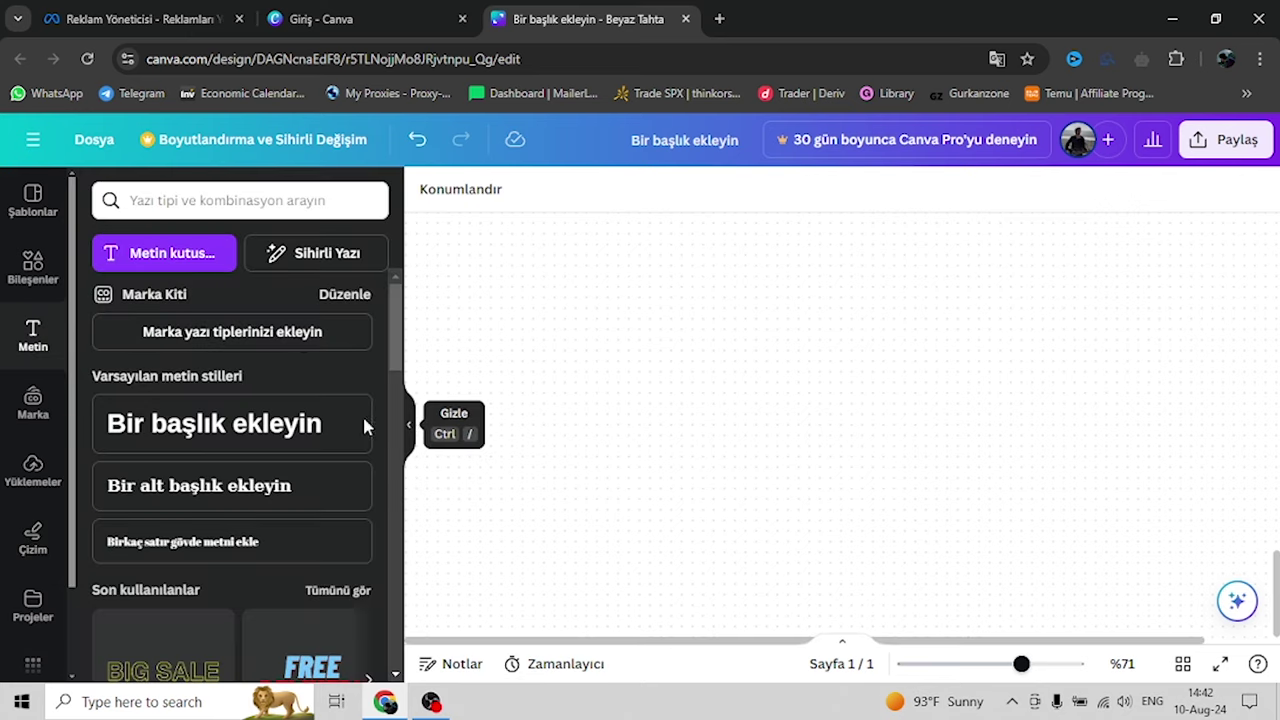
click(229, 486)
drag(748, 420, 525, 396)
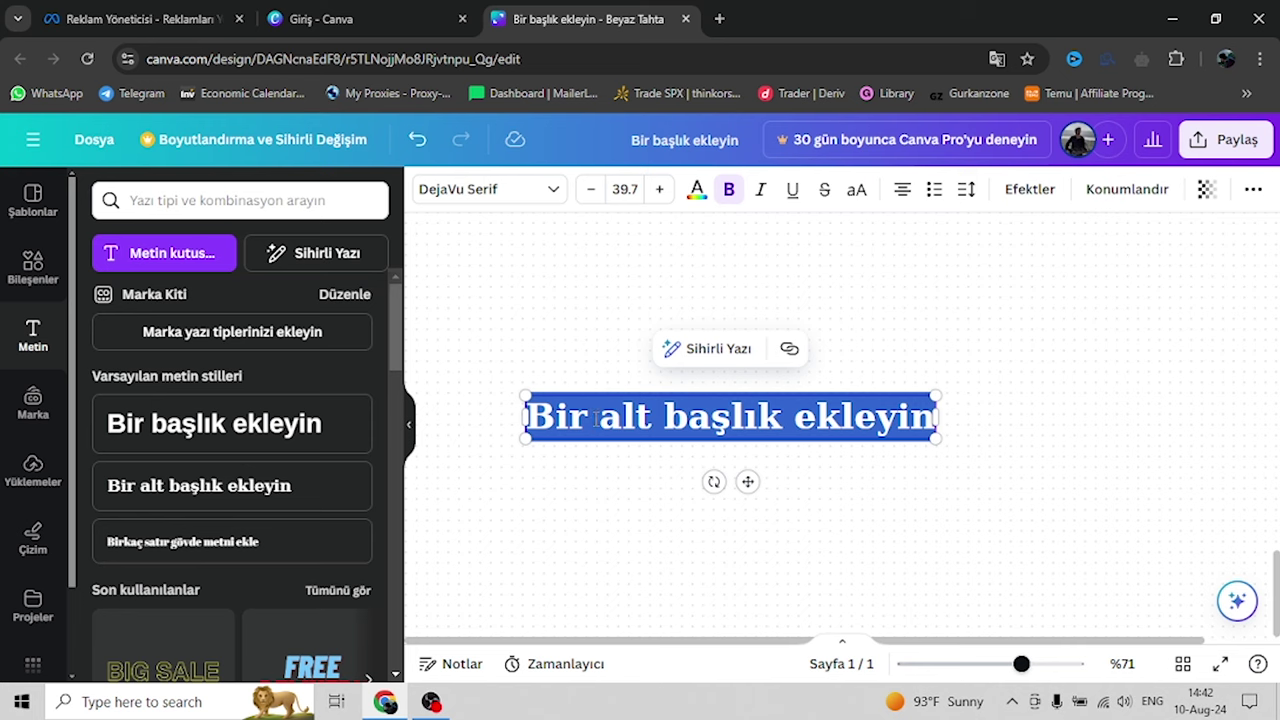
text(1. )
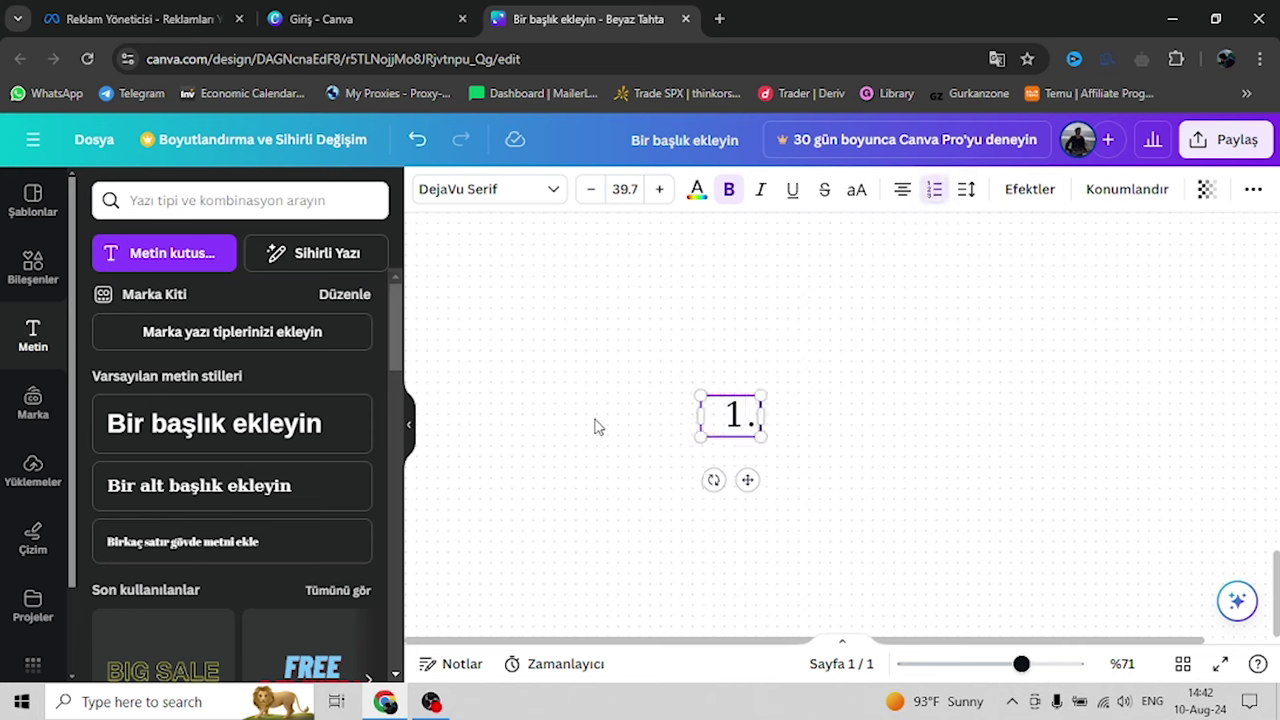
text(mehlsu)
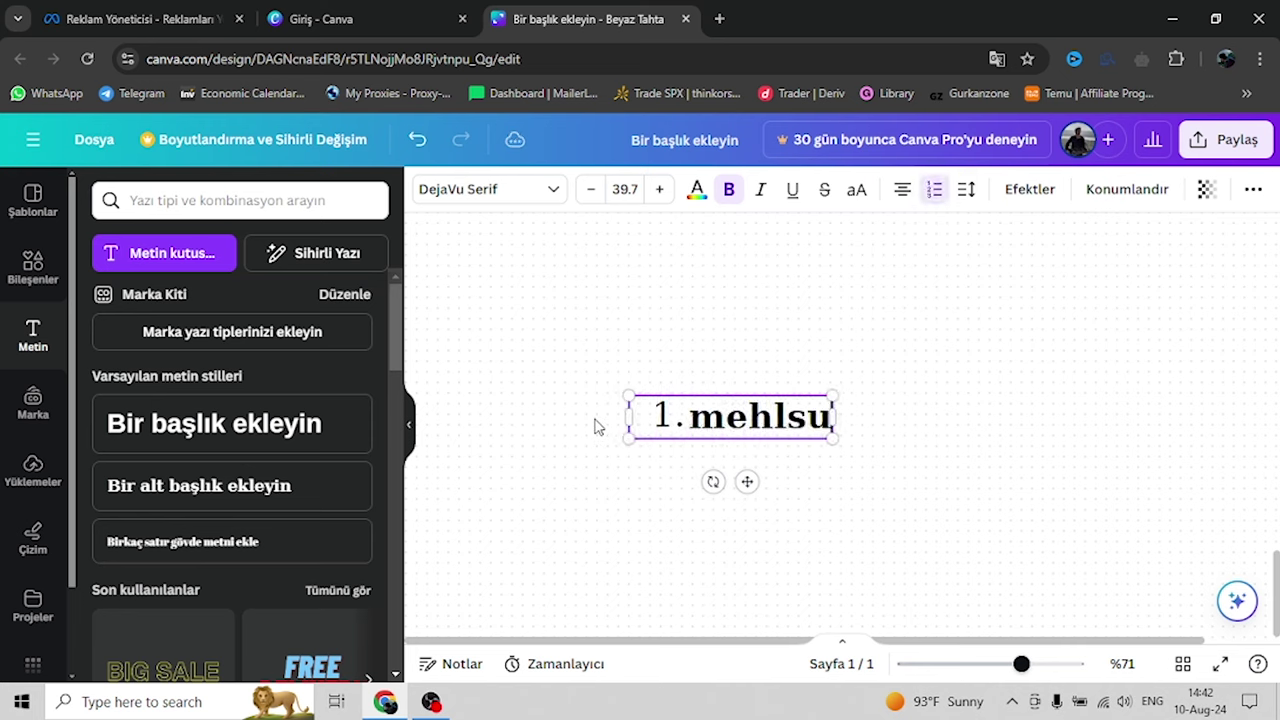
key(BackSpace)
key(BackSpace)
key(BackSpace)
text(sul)
key(Return)
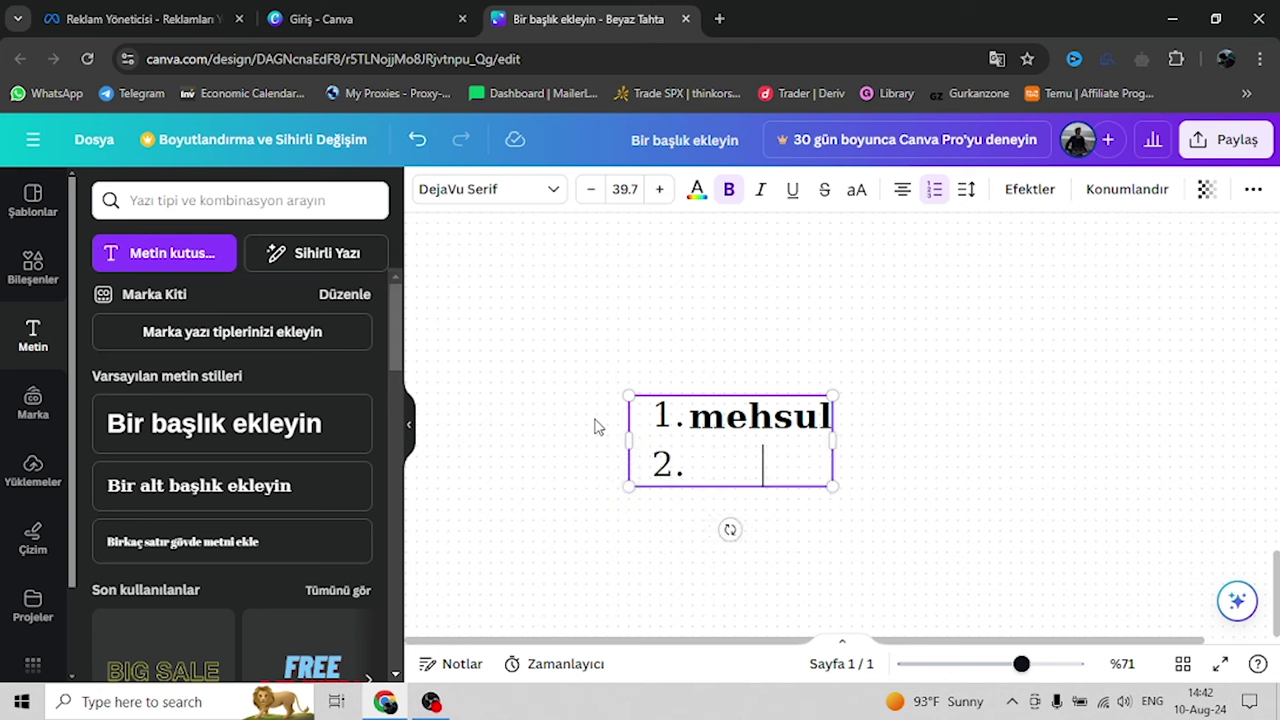
Enter "mehsul" as both the second and the third item of the new numbered list
text(mehsul)
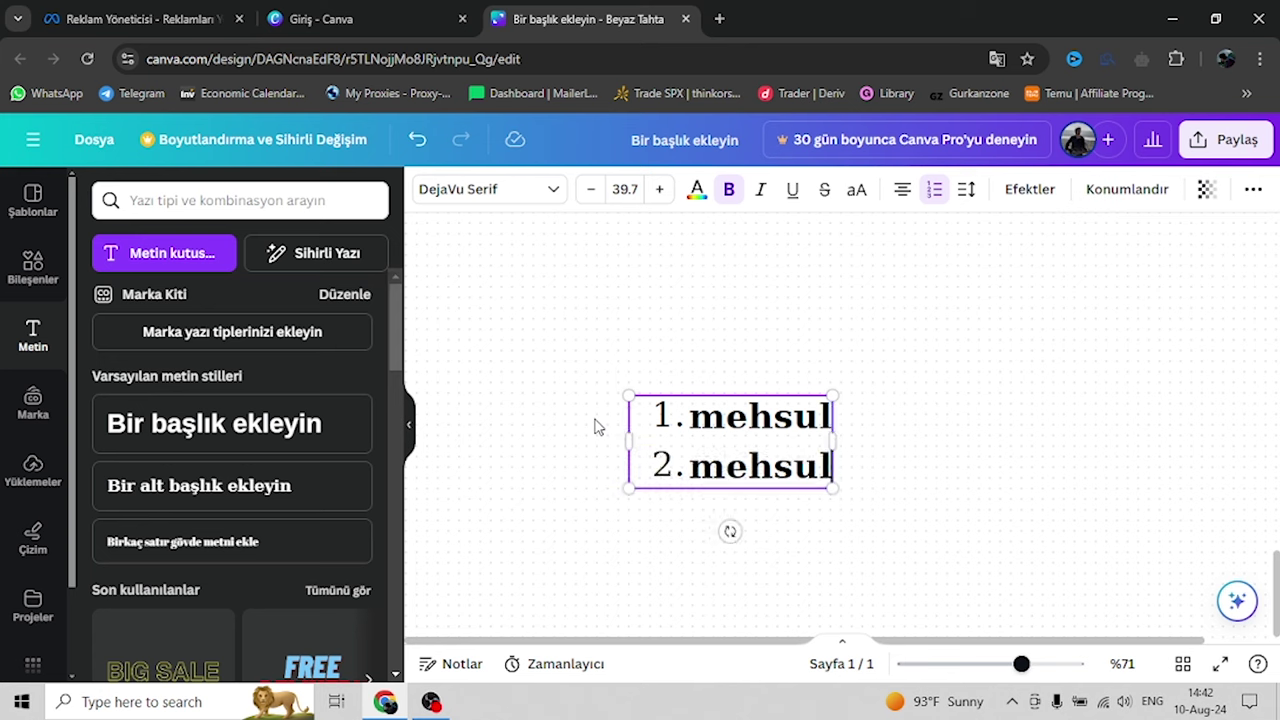
key(Return)
text(mehsul)
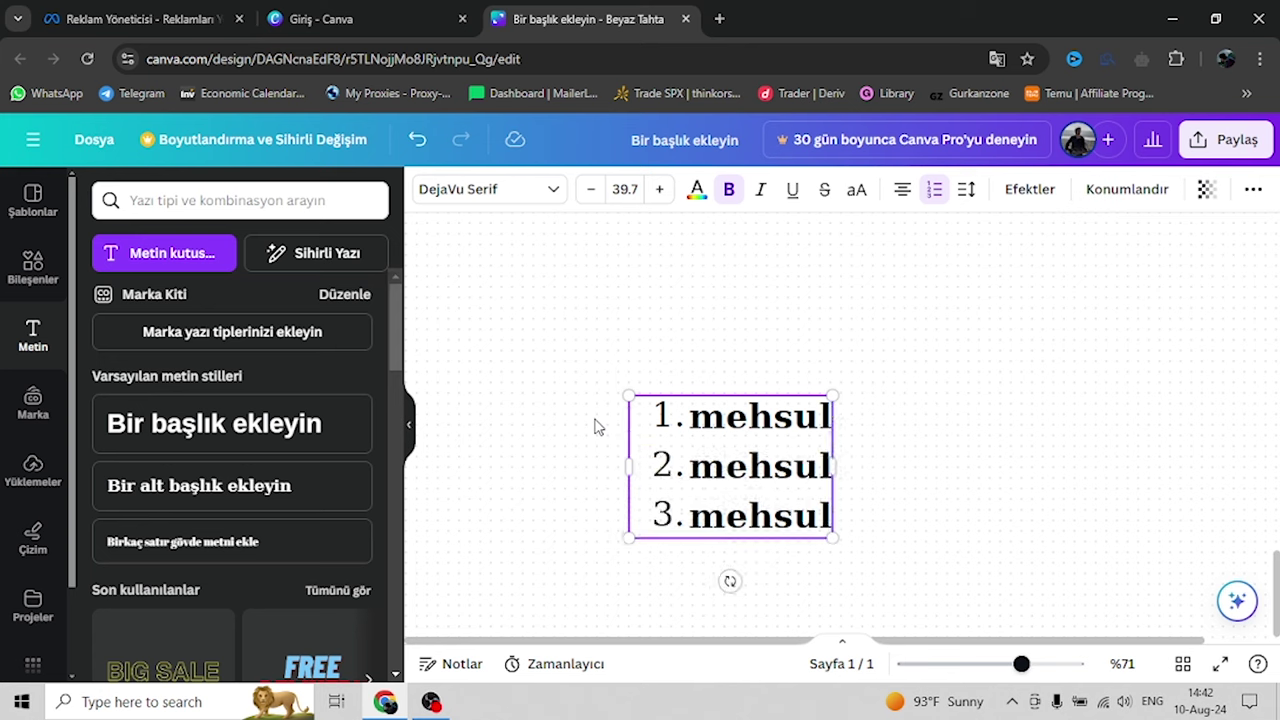
Add "int. als veris edenler" and "bos" as the fourth and fifth items of the new numbered list
key(Return)
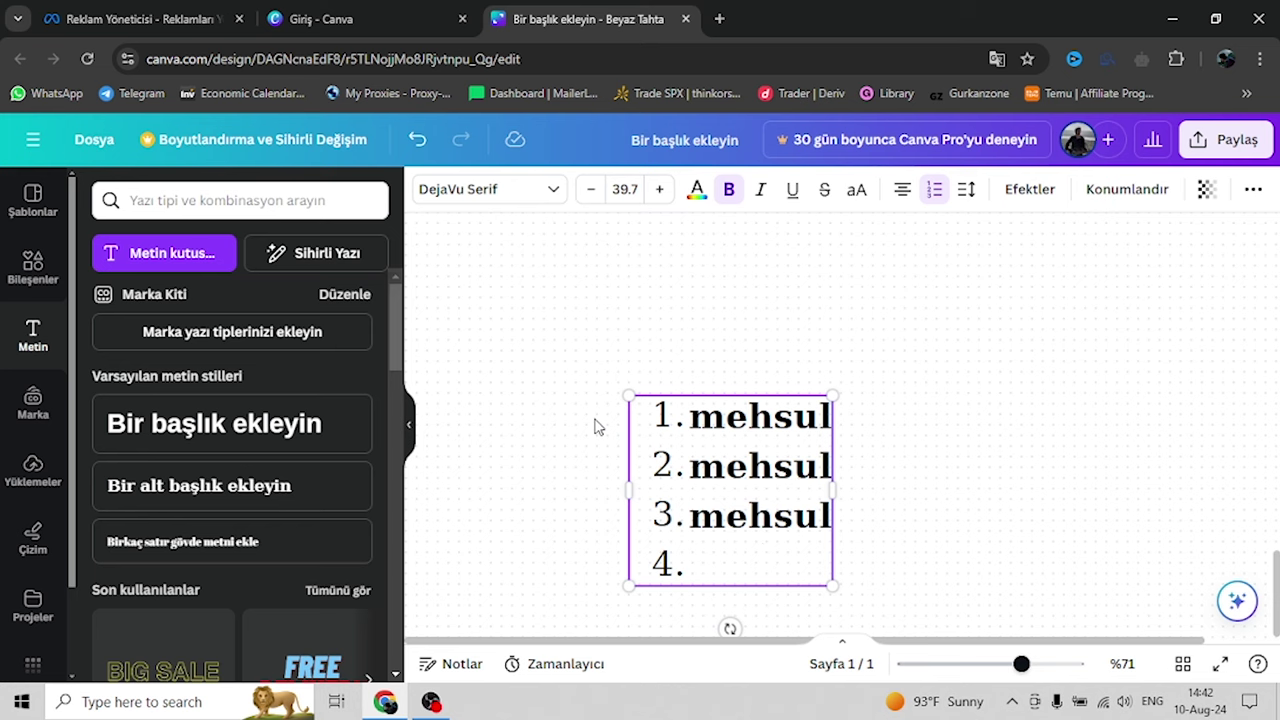
text(int/)
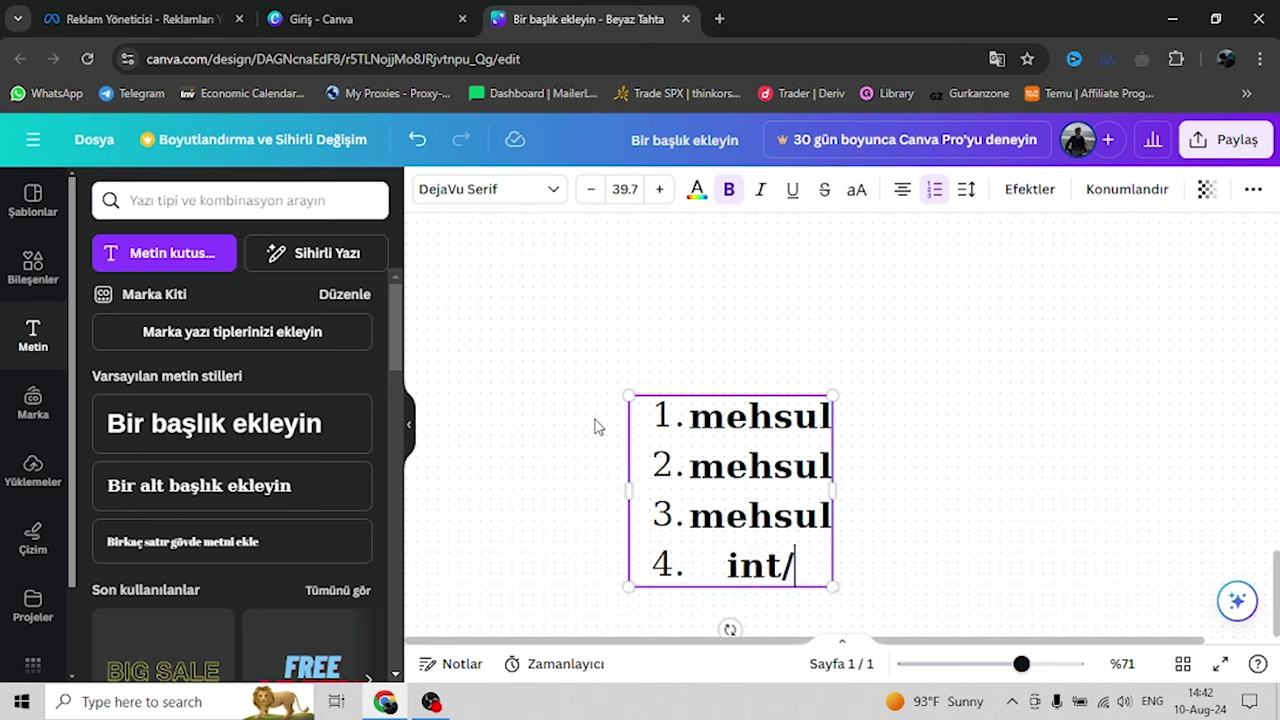
key(BackSpace)
text(. a)
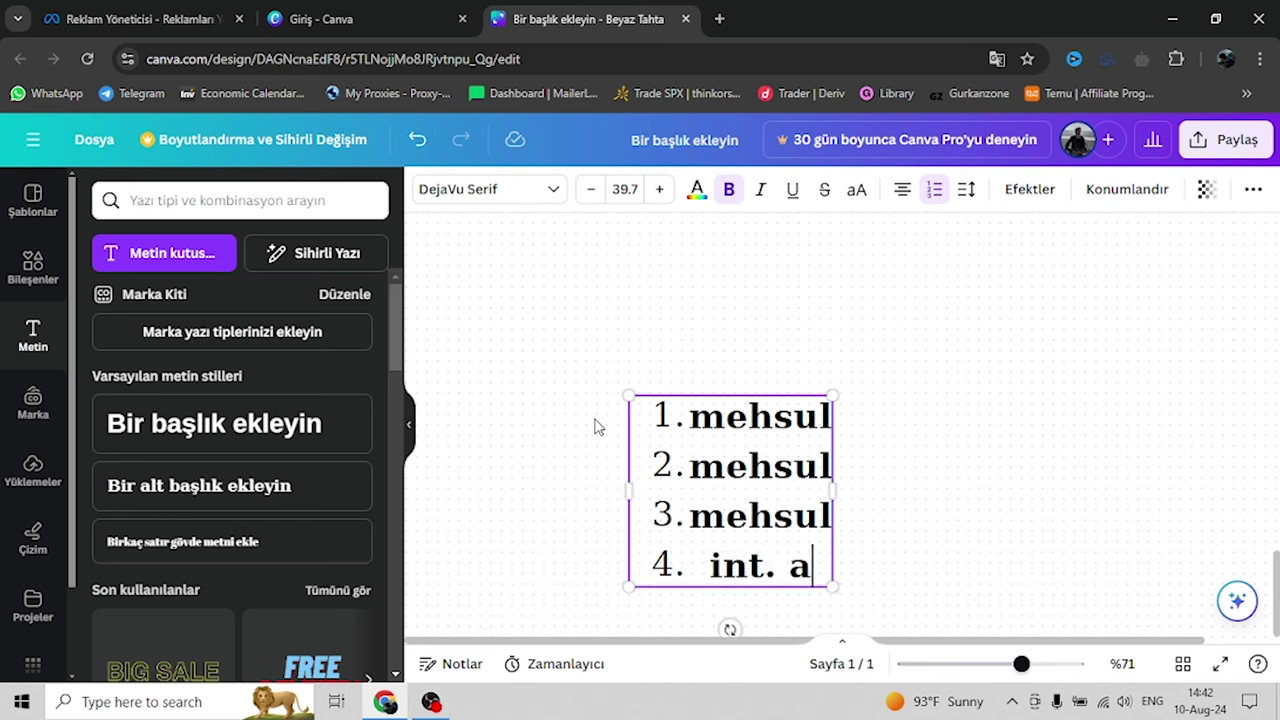
text(ls veris edenler)
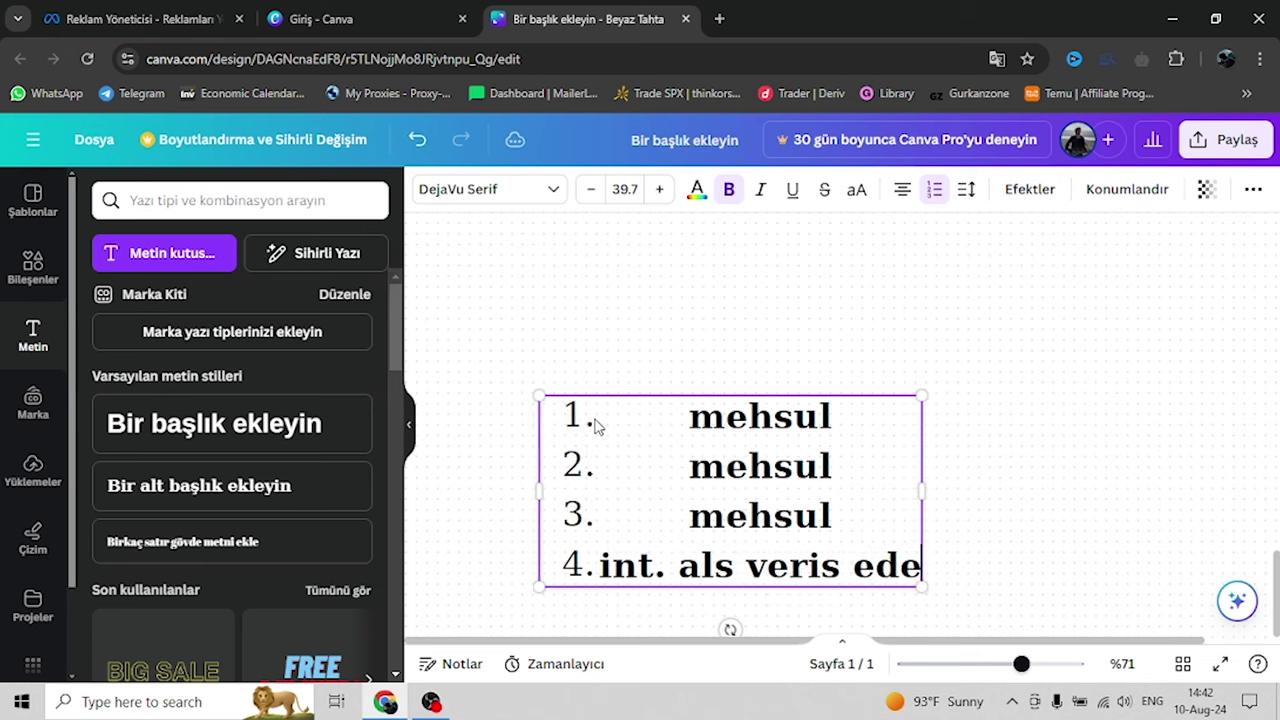
key(Return)
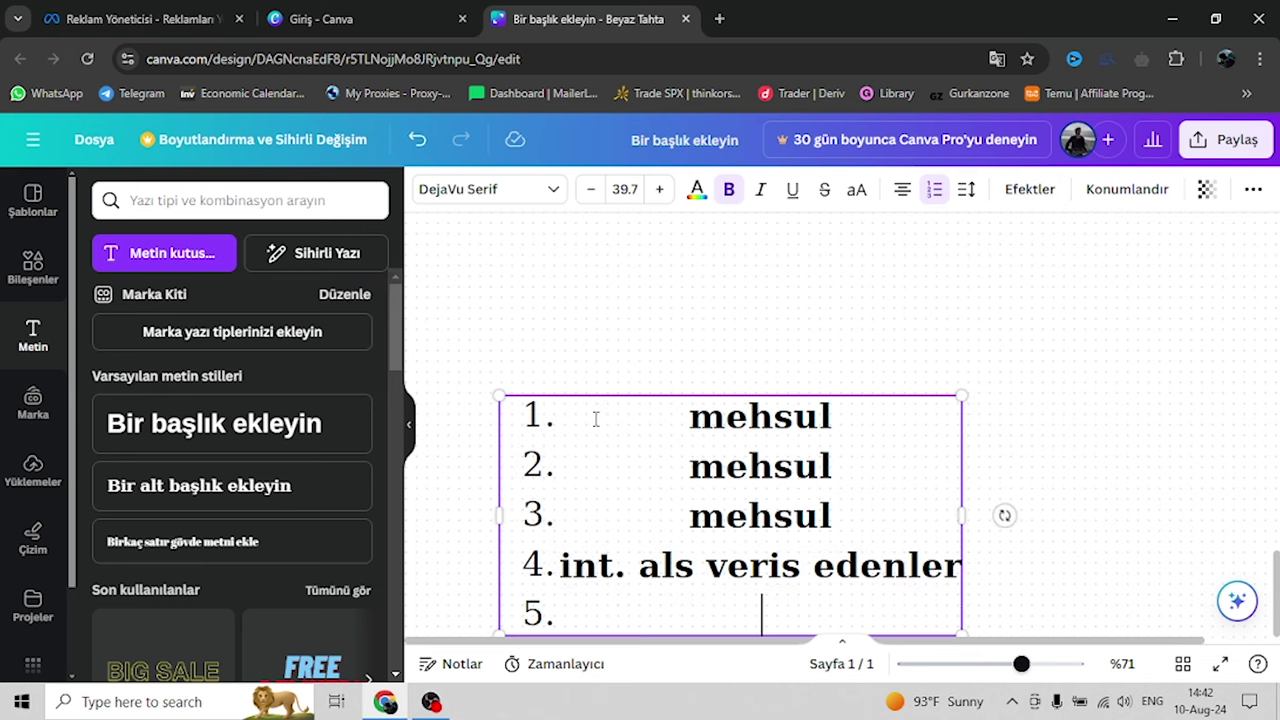
text(bos)
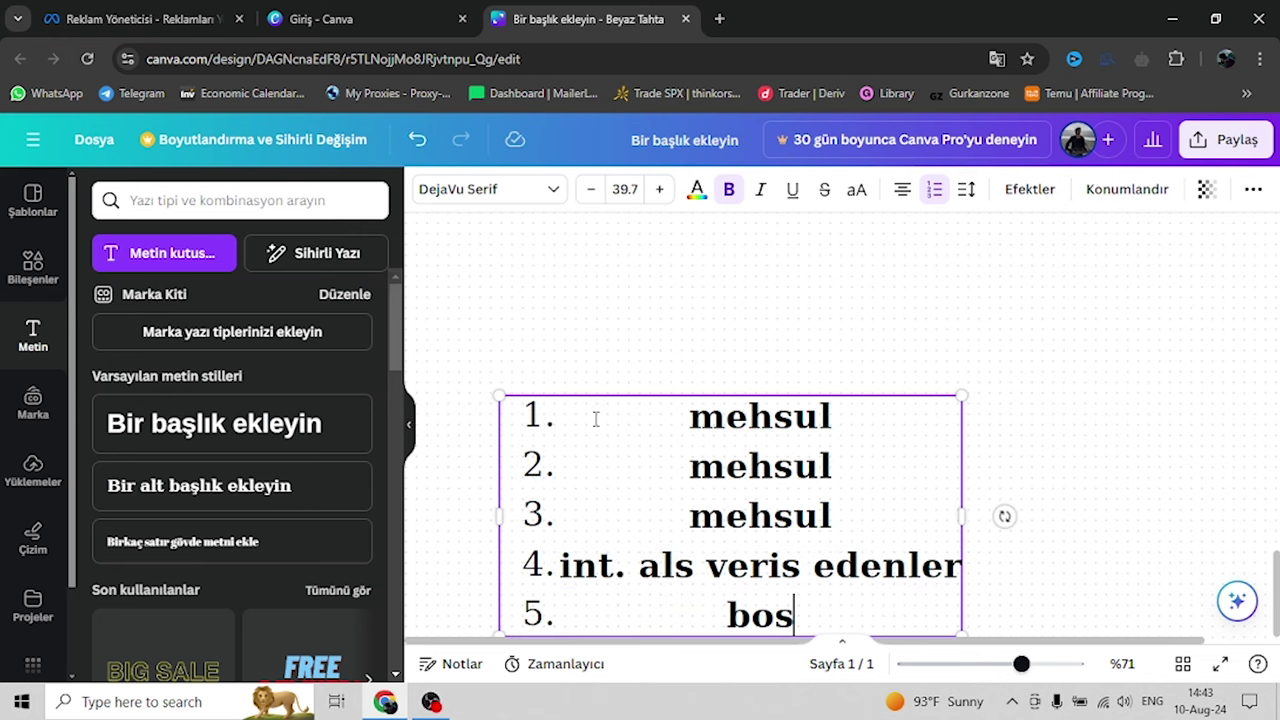
Justify the new numbered list's text so its items start beside their numbers, and move the list further left on the whiteboard
scroll(604, 407, down, 2)
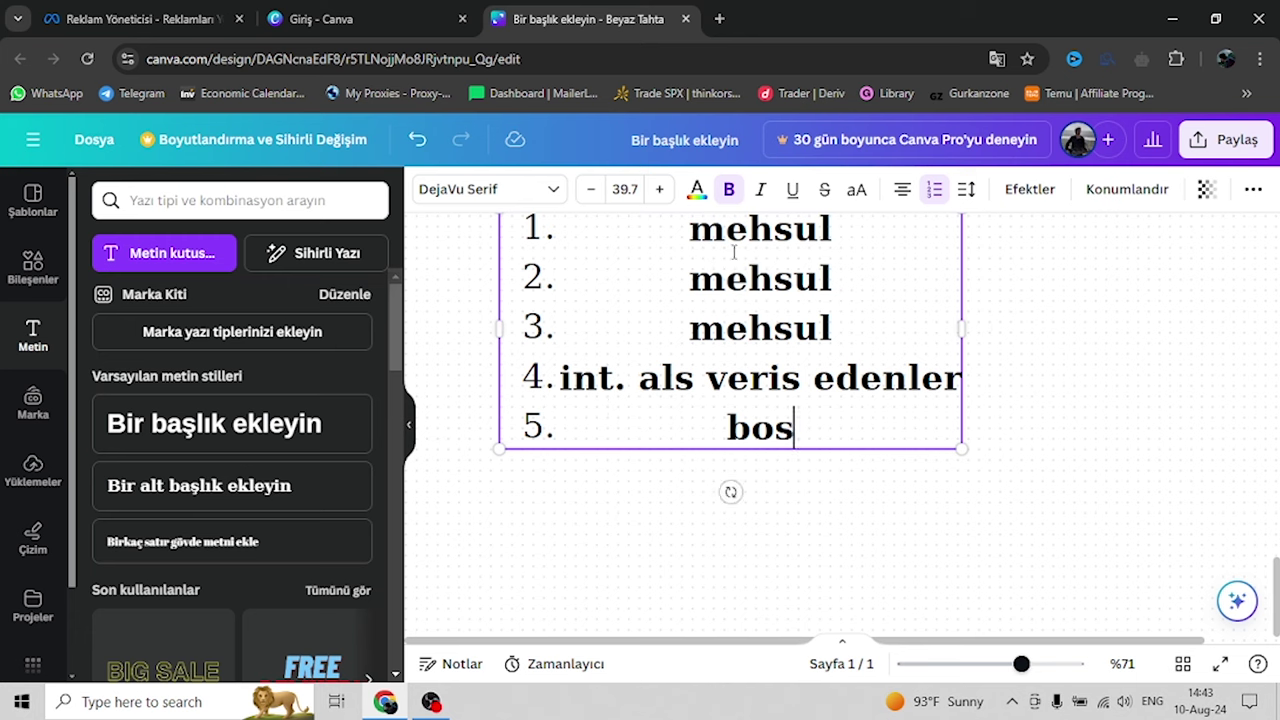
click(901, 189)
click(1028, 349)
click(865, 320)
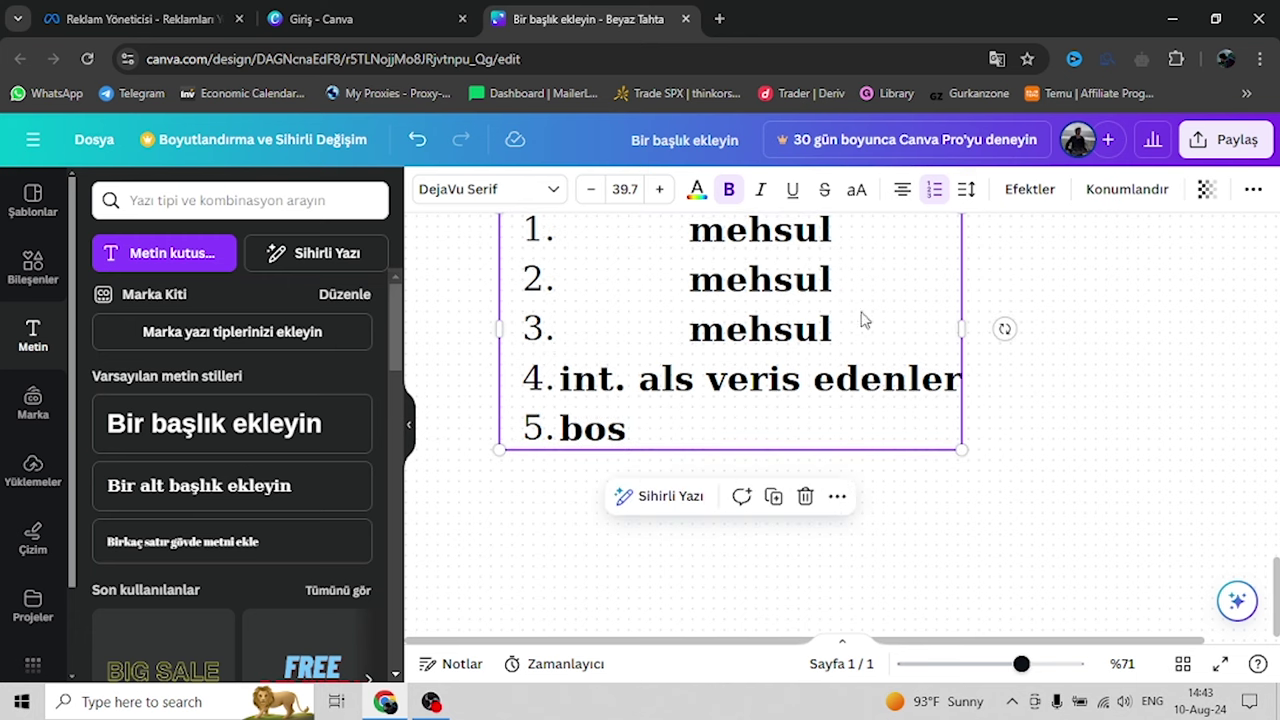
click(901, 197)
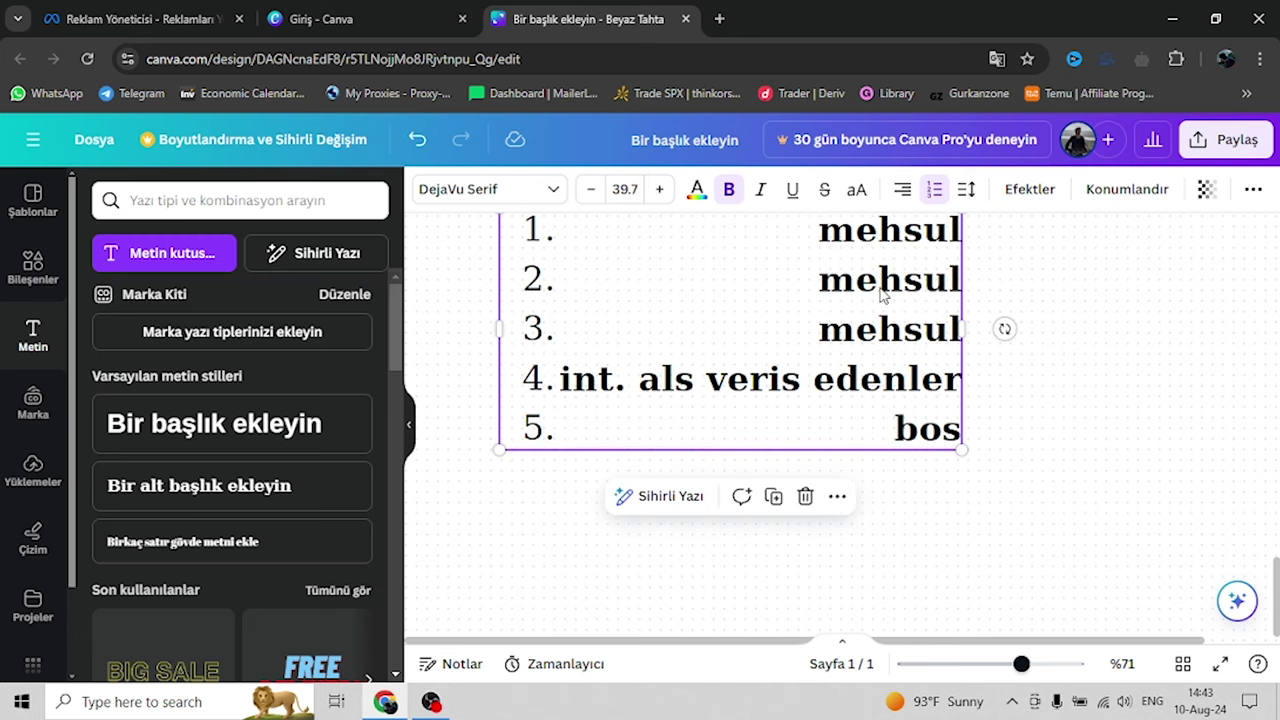
click(901, 189)
drag(894, 337, 709, 366)
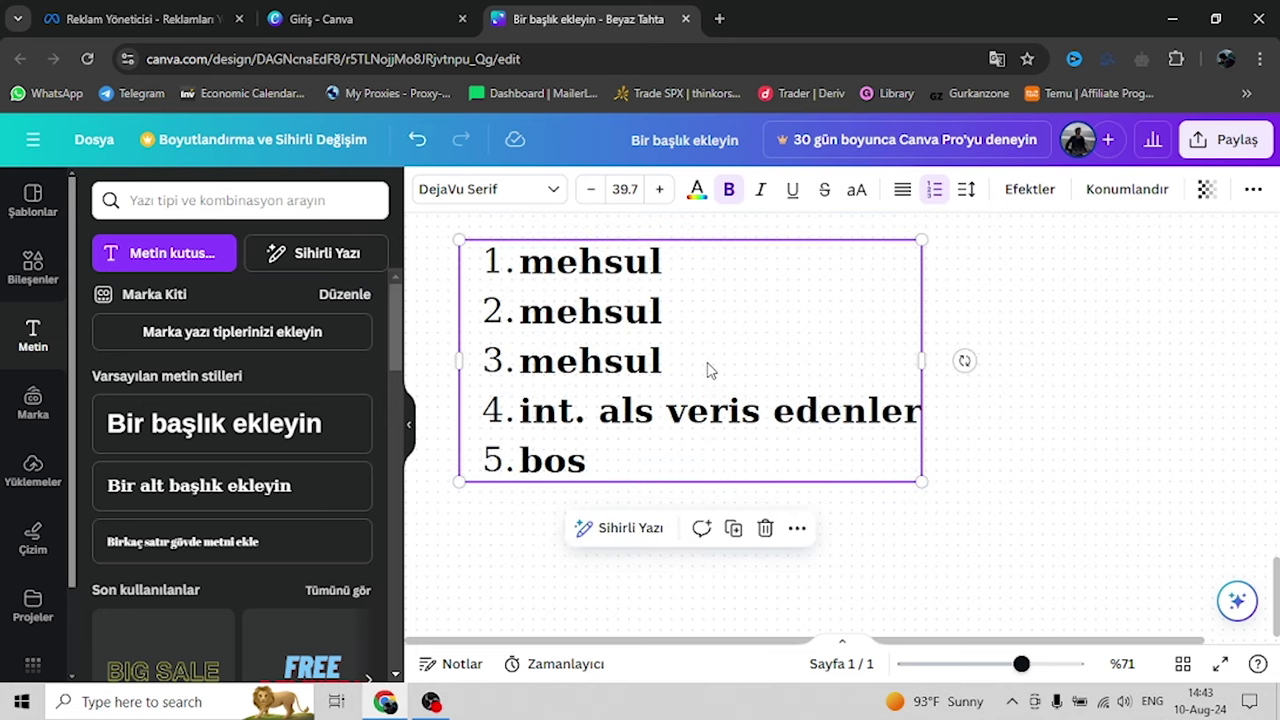
scroll(709, 366, down, 3)
click(409, 424)
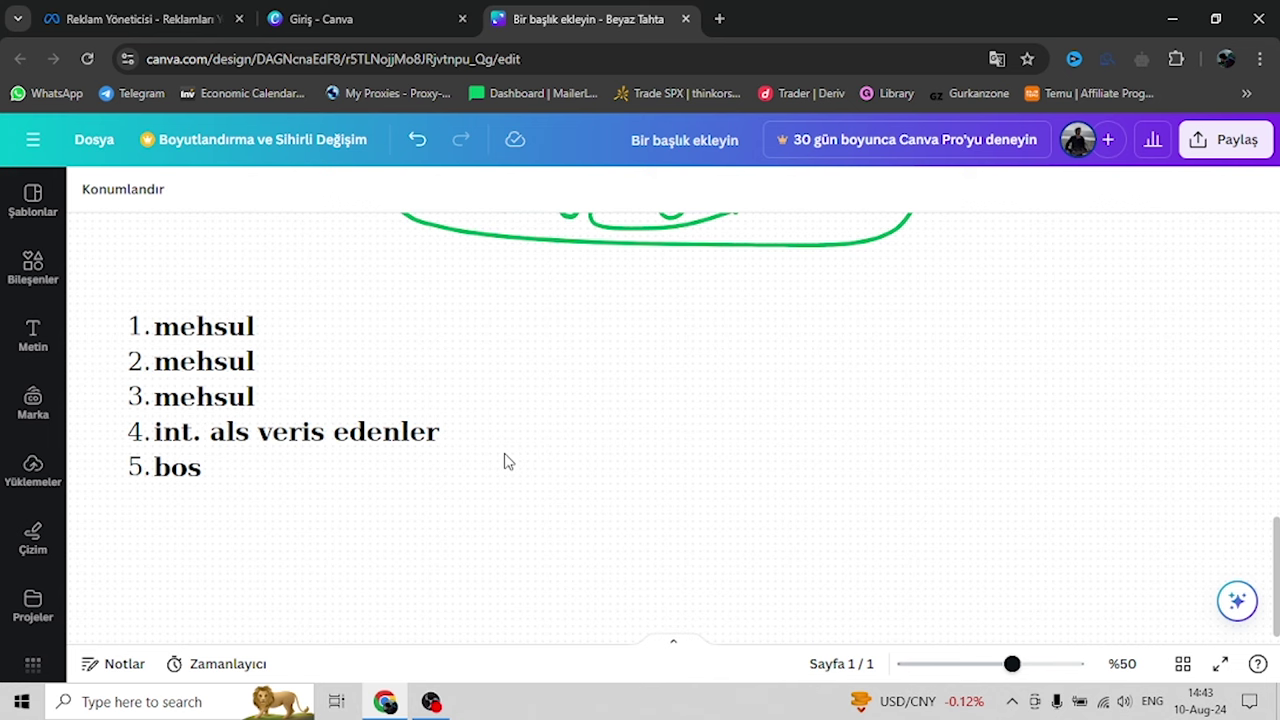
Open the text styles for adding text to the whiteboard
scroll(537, 390, down, 1)
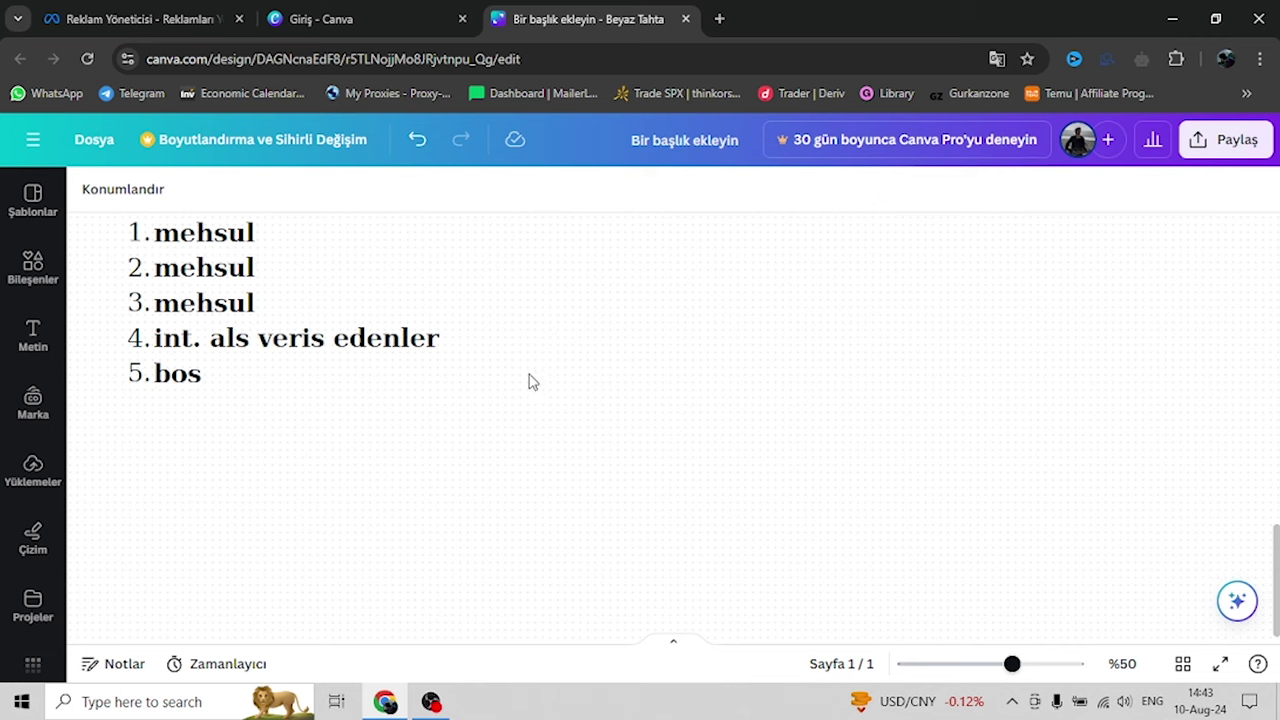
scroll(532, 381, up, 1)
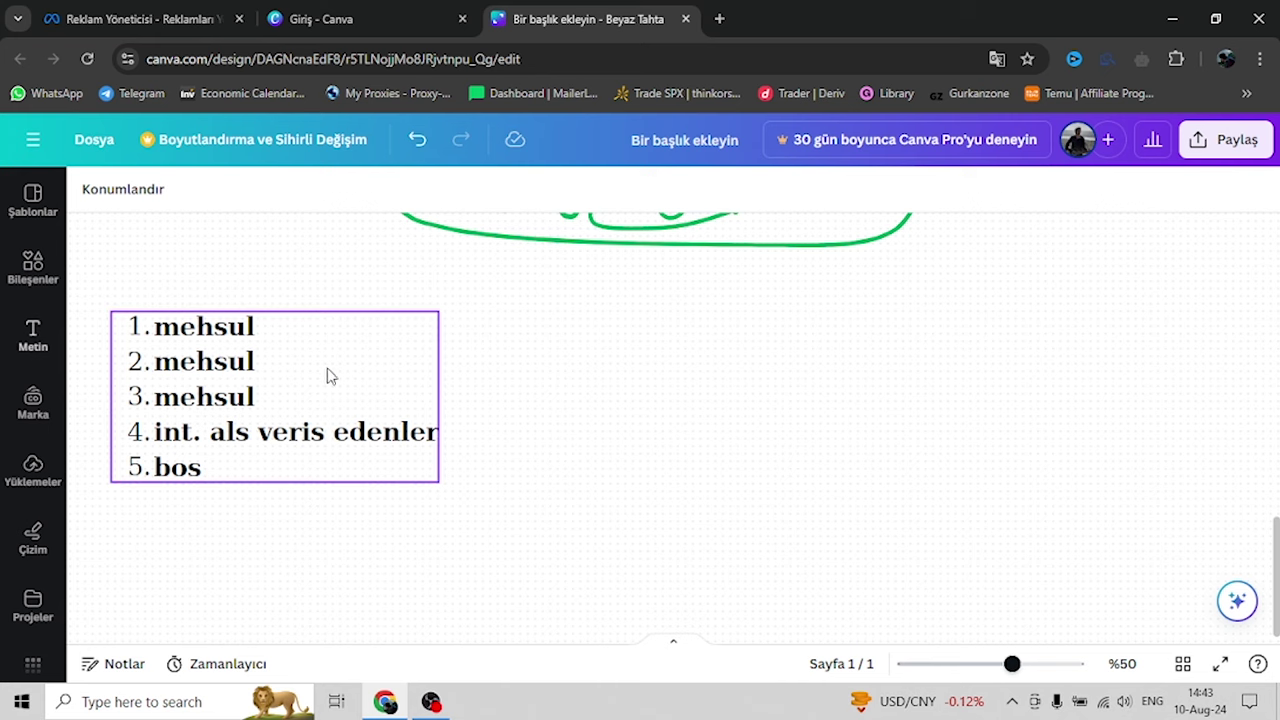
click(33, 335)
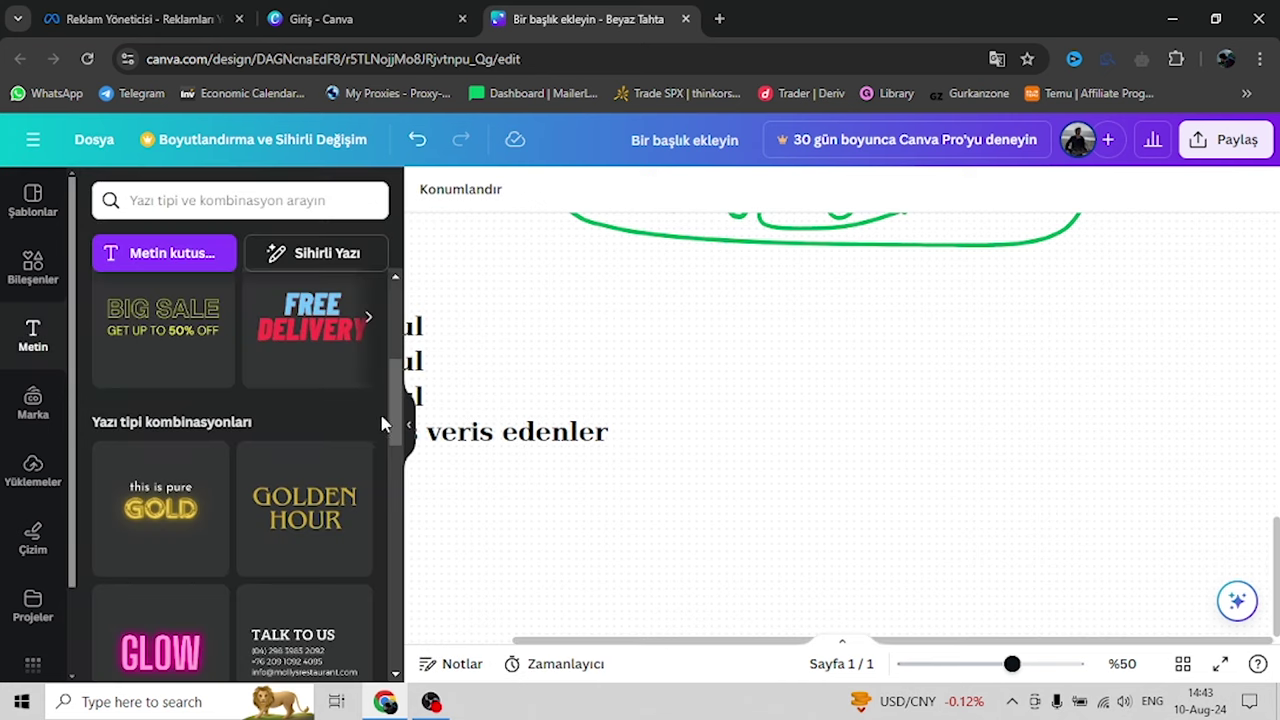
Add a heading text box beside the numbered list, enlarge it to about size 52, and enter "50tl"
click(408, 424)
click(33, 340)
click(214, 423)
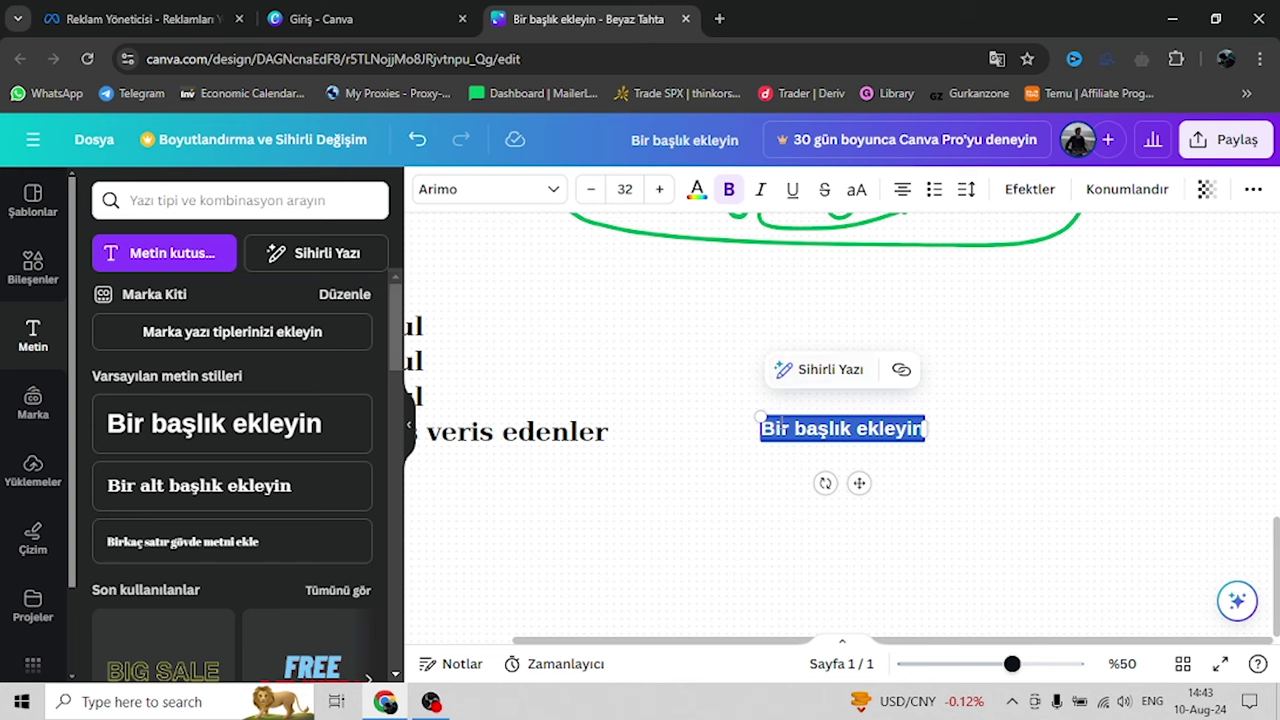
drag(757, 422, 662, 366)
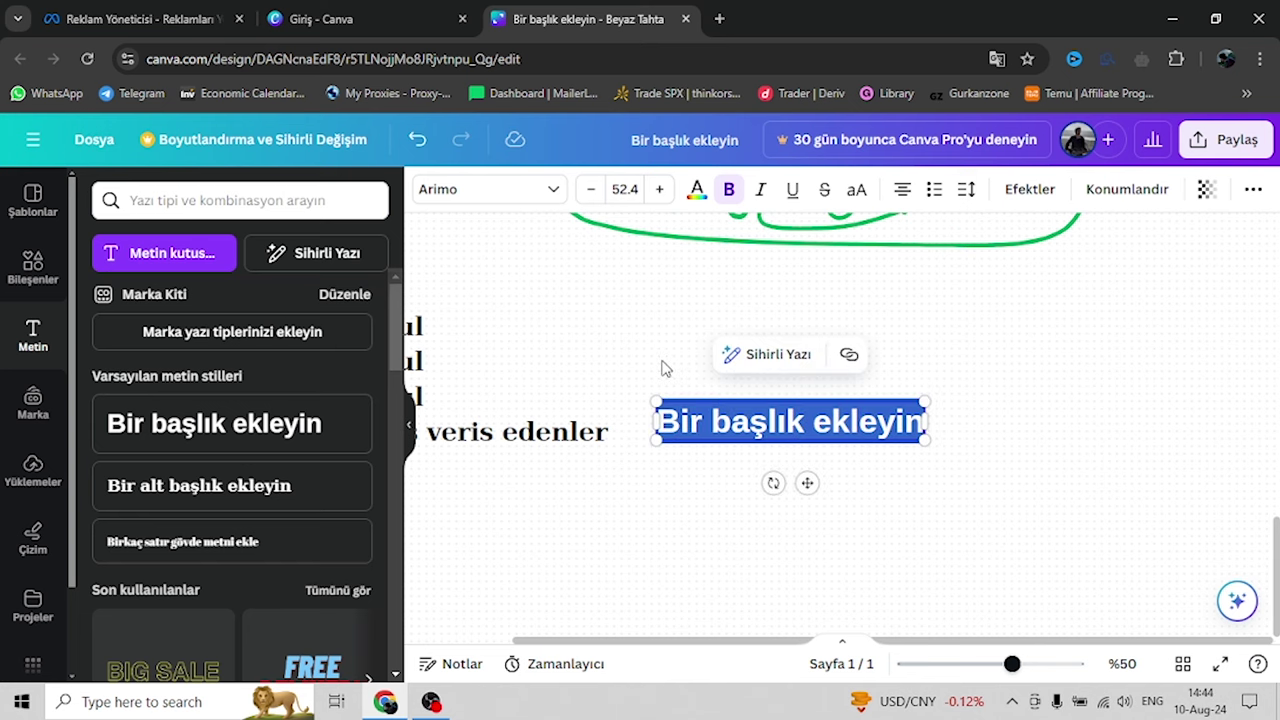
text(50tl)
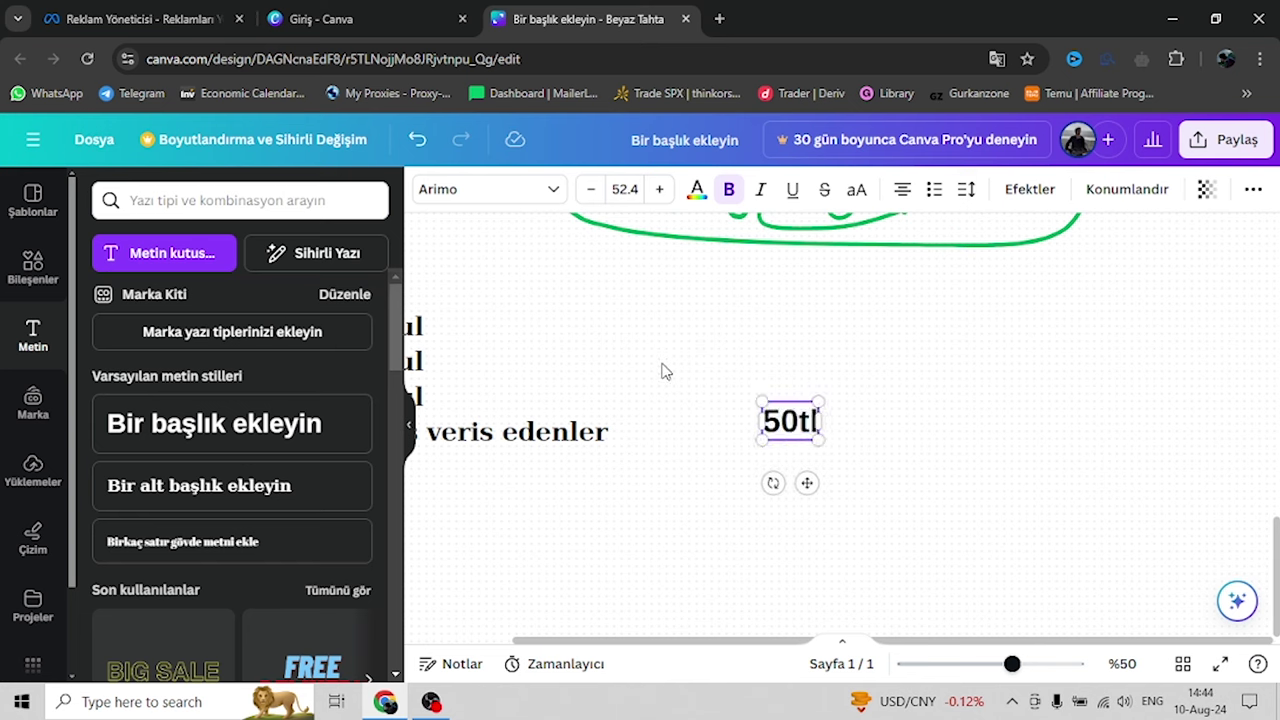
Enlarge the "50tl" heading several times over and place it in the open space beside the list
drag(816, 440, 980, 393)
drag(809, 417, 816, 376)
click(1015, 386)
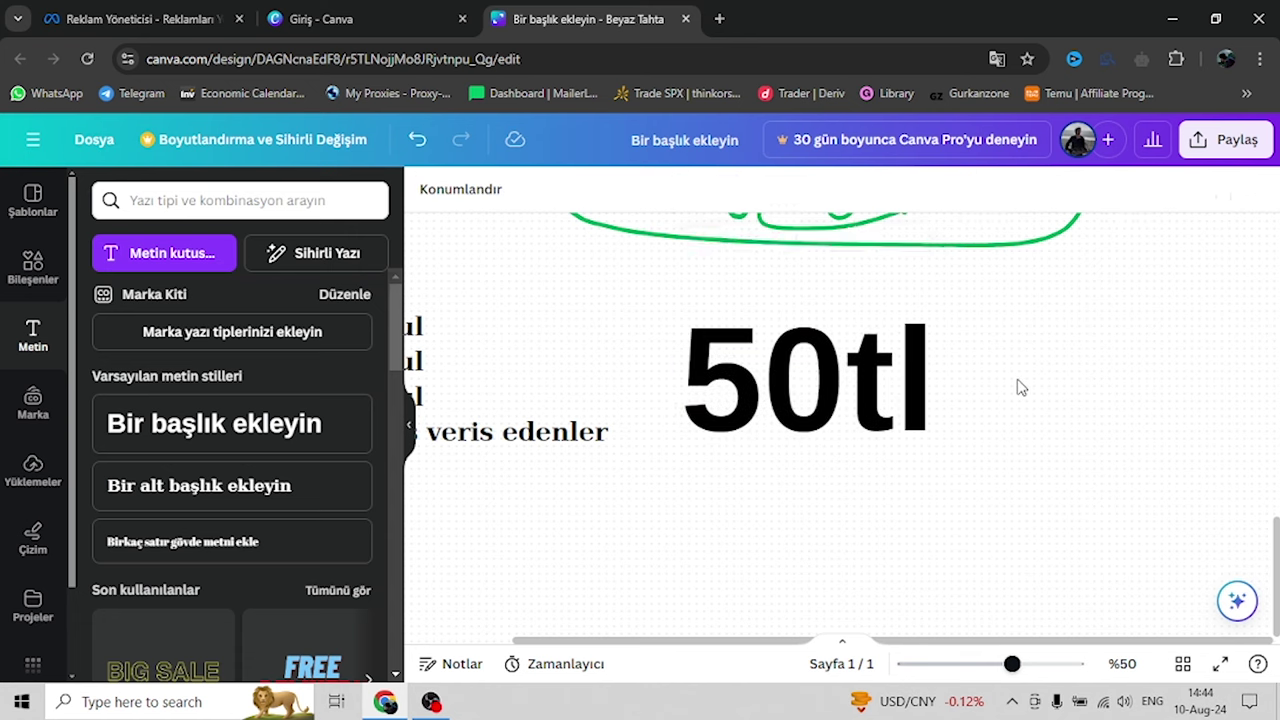
Circle the "50tl" heading with a double green marker loop
ctrl+scroll(1012, 380, down, 3)
click(409, 427)
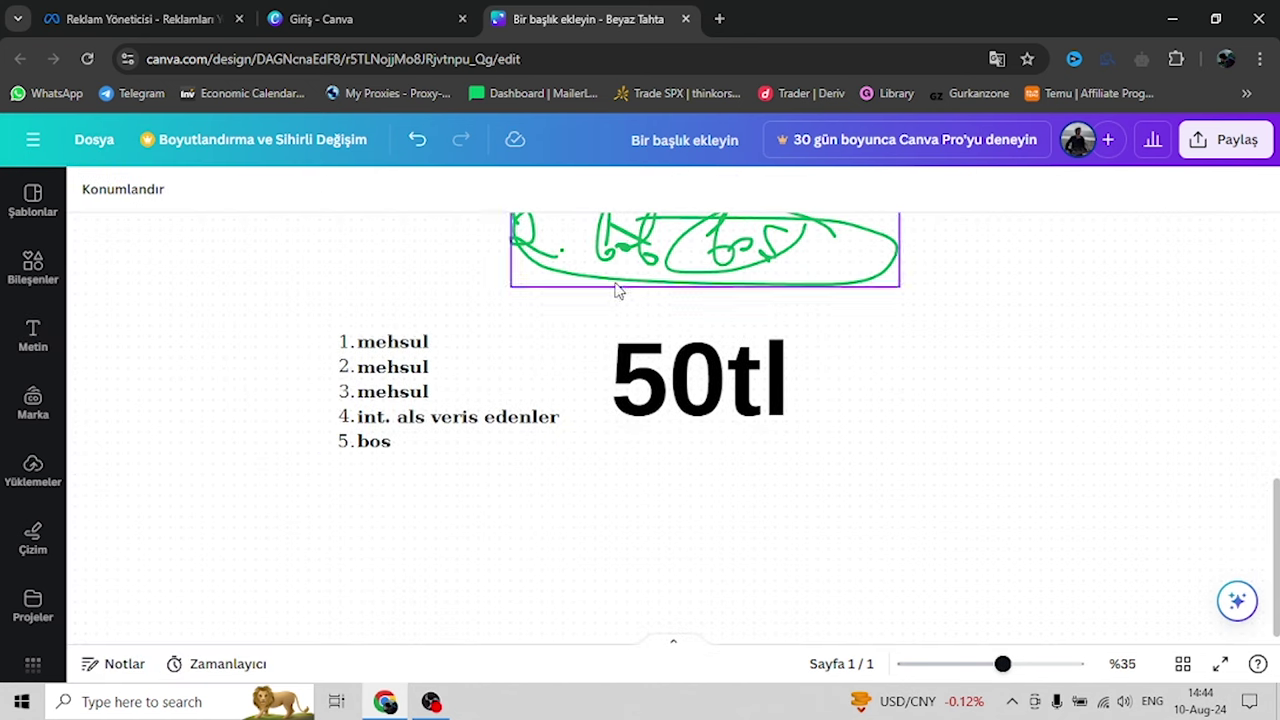
click(45, 550)
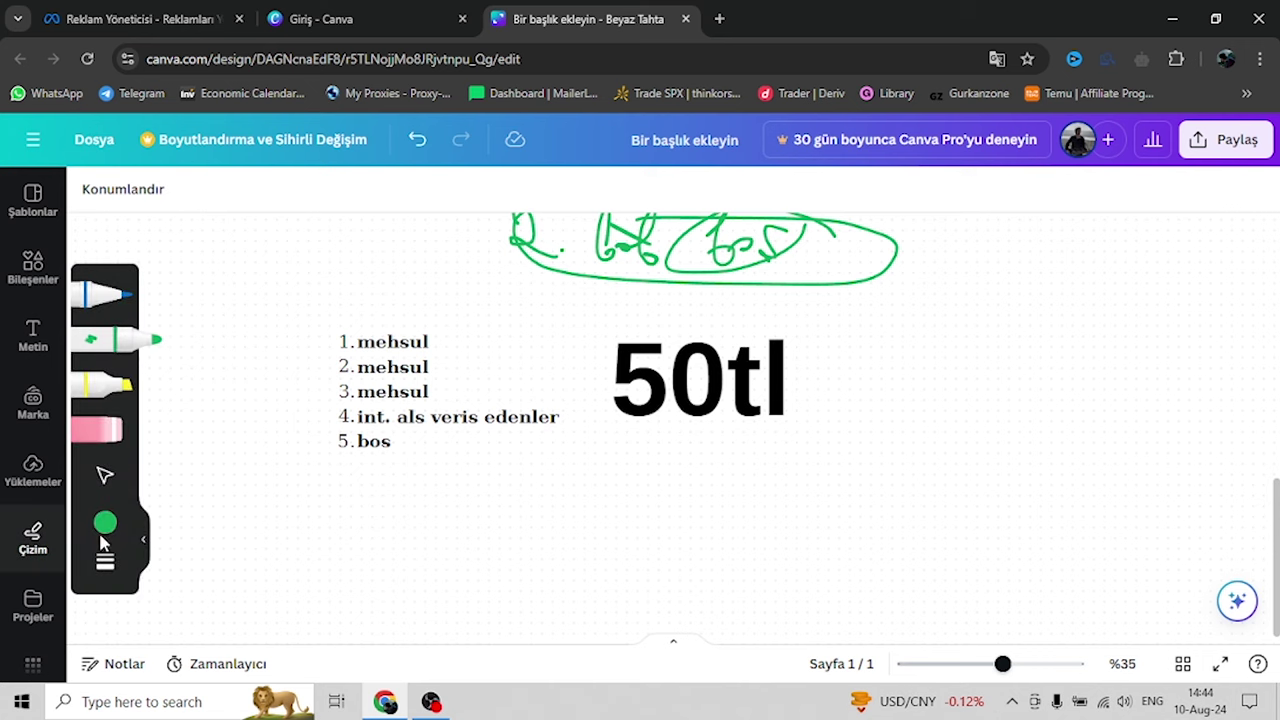
mouse_move(600, 320)
mouse_down()
mouse_move(771, 429)
mouse_move(628, 333)
mouse_up()
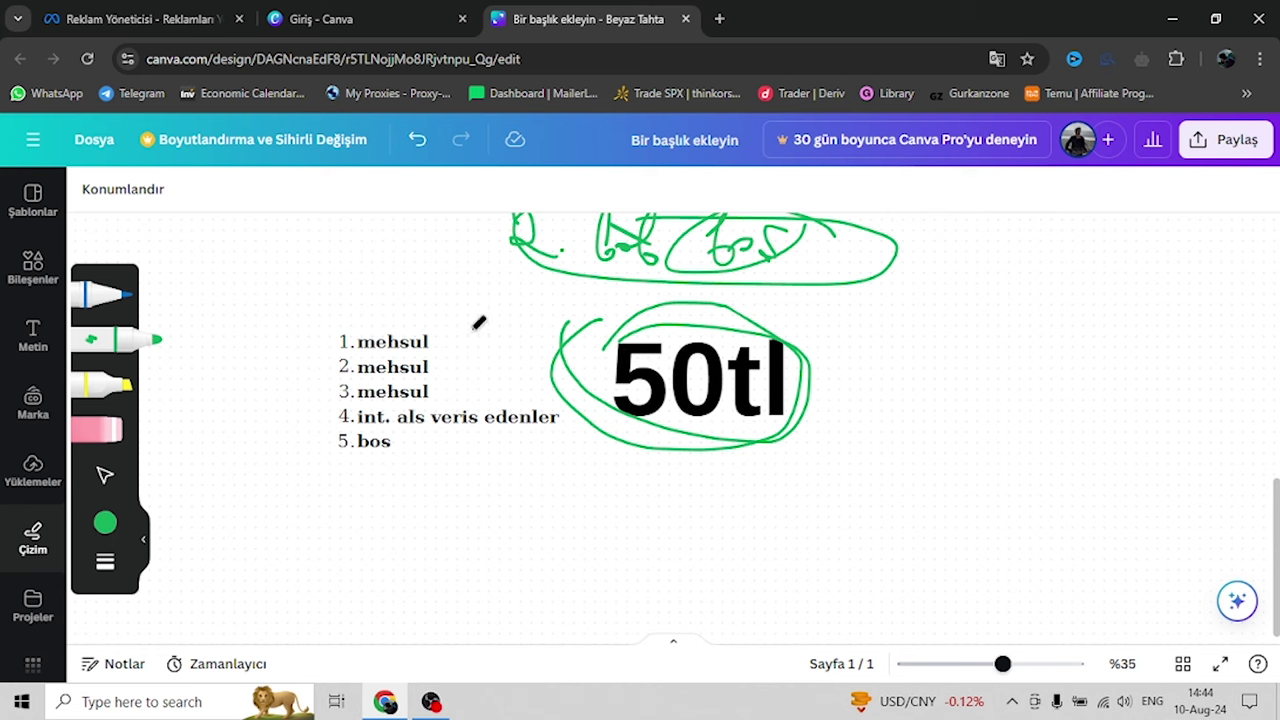
Handwrite "Be." in green in the empty area below the numbered list and draw a large loop around it
scroll(620, 350, down, 5)
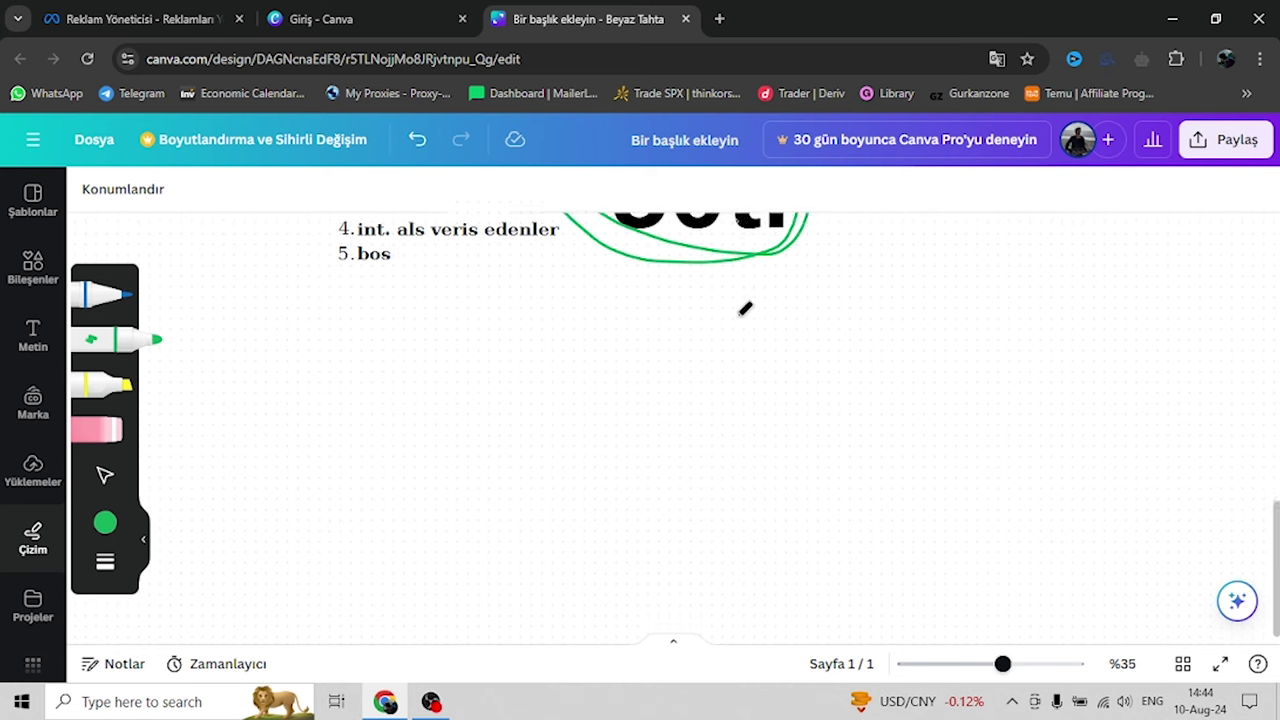
drag(396, 297, 396, 395)
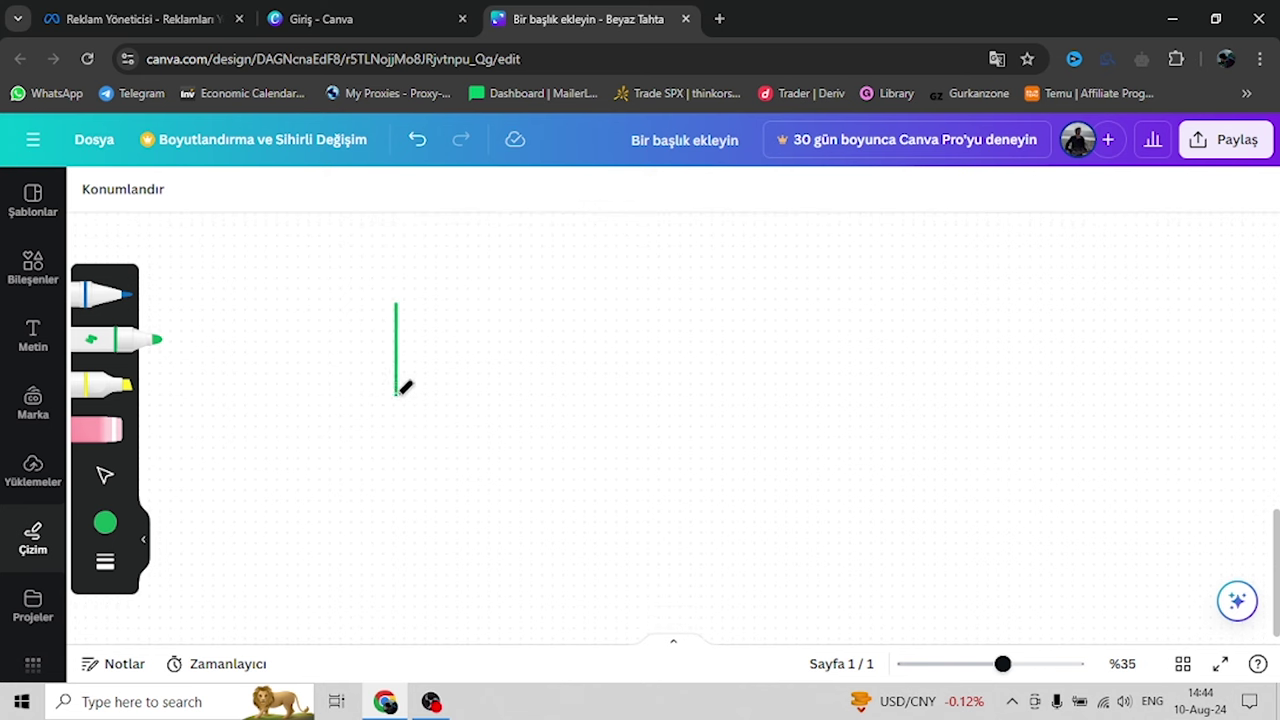
mouse_move(396, 296)
mouse_down()
mouse_move(432, 341)
mouse_move(428, 380)
mouse_move(480, 366)
mouse_move(500, 377)
mouse_move(490, 388)
mouse_up()
click(493, 370)
mouse_move(330, 266)
mouse_down()
mouse_move(600, 460)
mouse_move(602, 294)
mouse_up()
scroll(702, 305, up, 2)
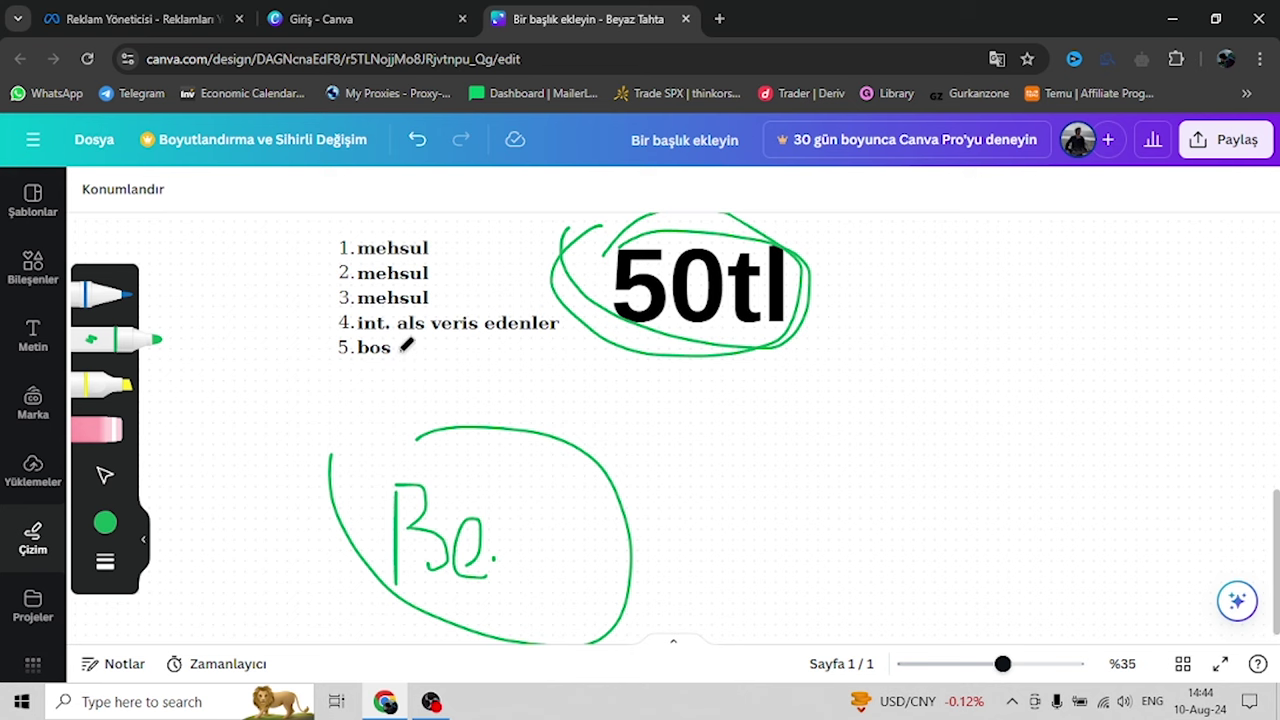
drag(330, 351, 415, 355)
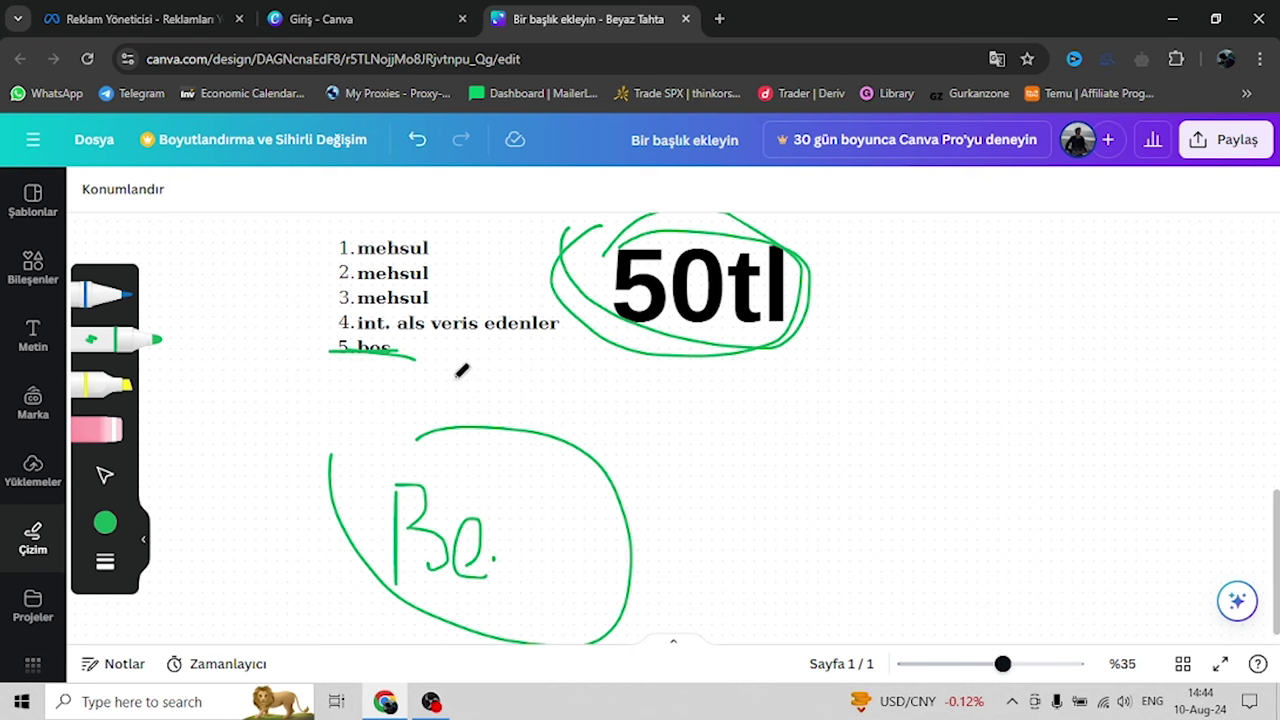
drag(374, 297, 432, 322)
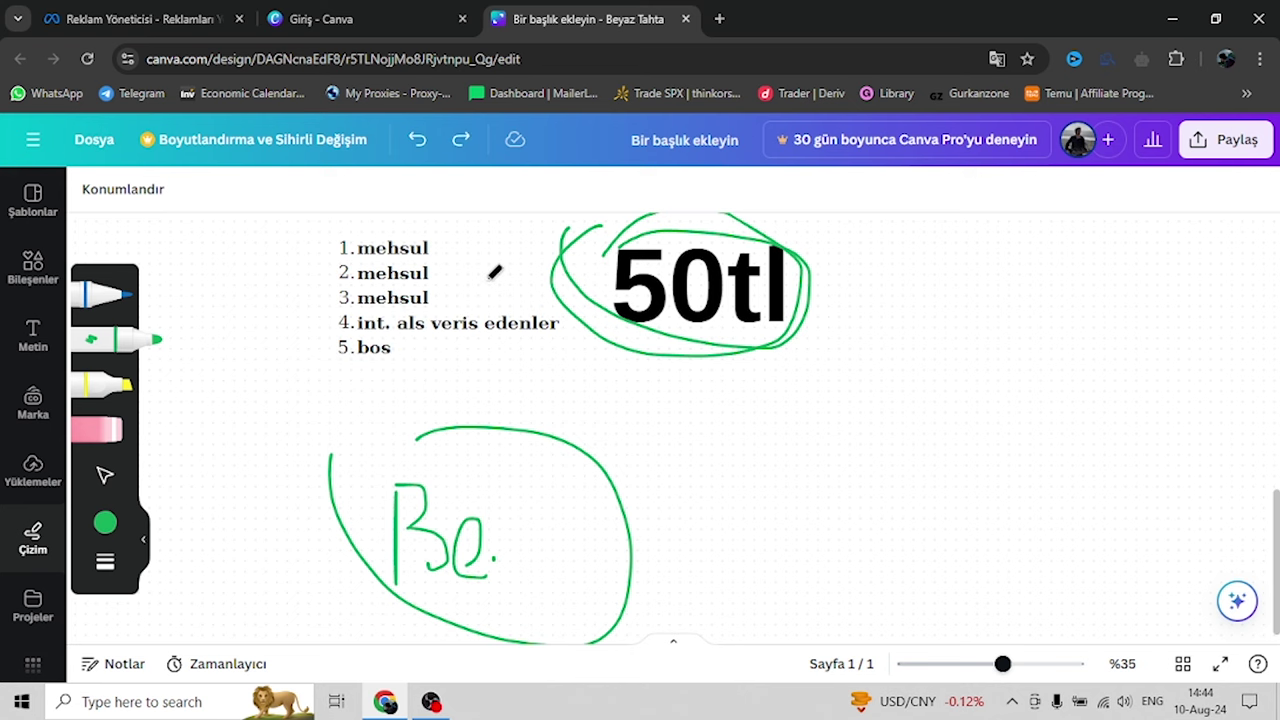
Draw a green double-line arrow pointing right from the circled "Be."
scroll(494, 271, down, 1)
scroll(517, 286, up, 1)
scroll(531, 289, down, 2)
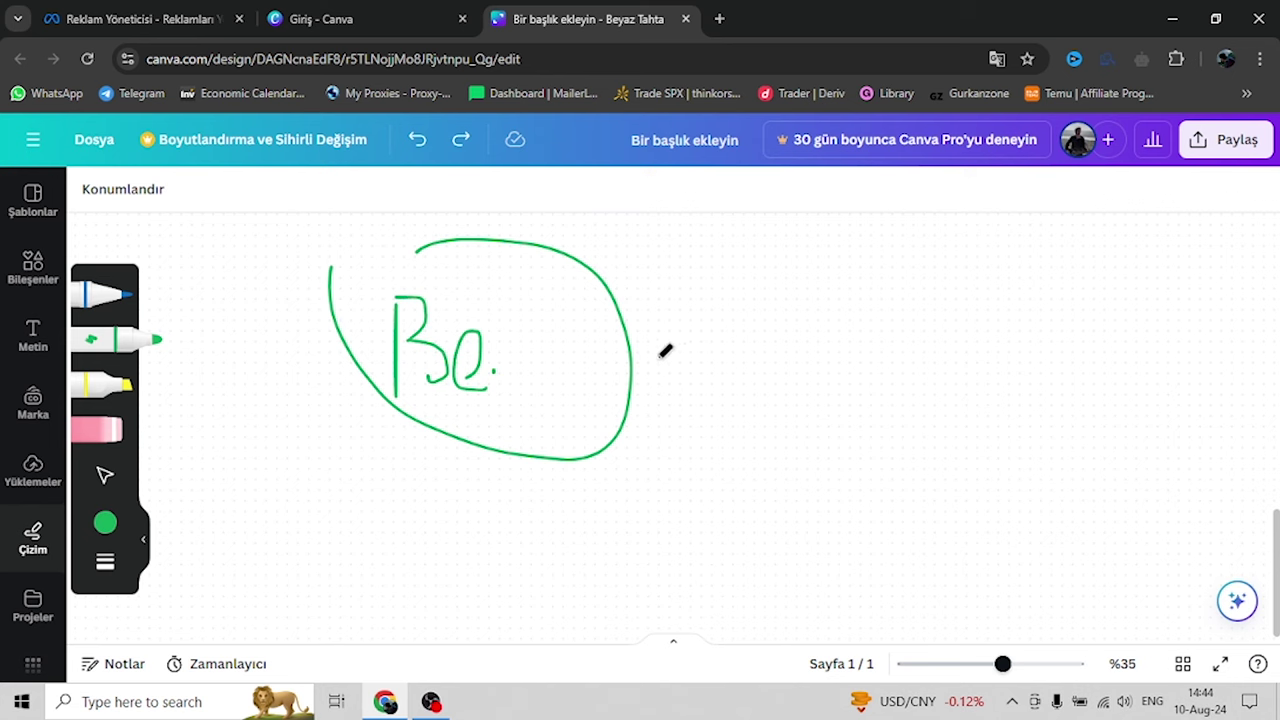
drag(652, 358, 757, 346)
drag(670, 393, 740, 384)
drag(752, 316, 784, 398)
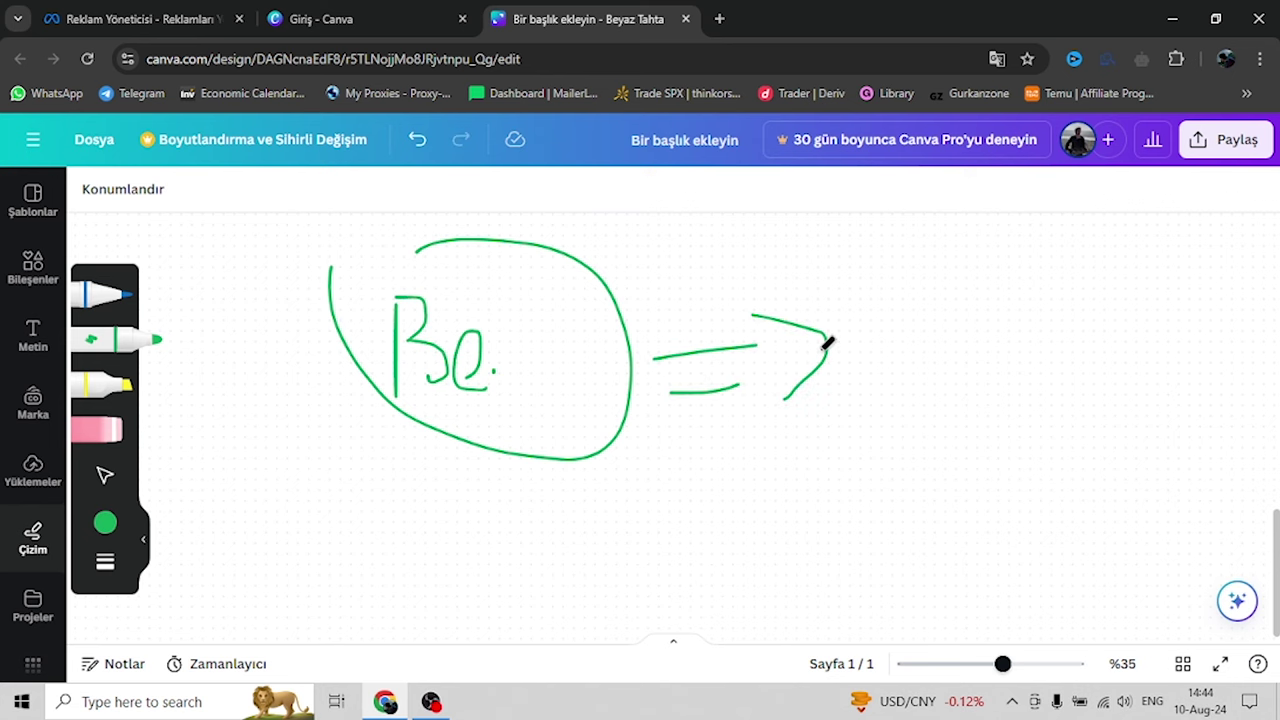
Handwrite "tn" with the blue pen below the circled "Be." and draw a loop around it
scroll(816, 345, down, 1)
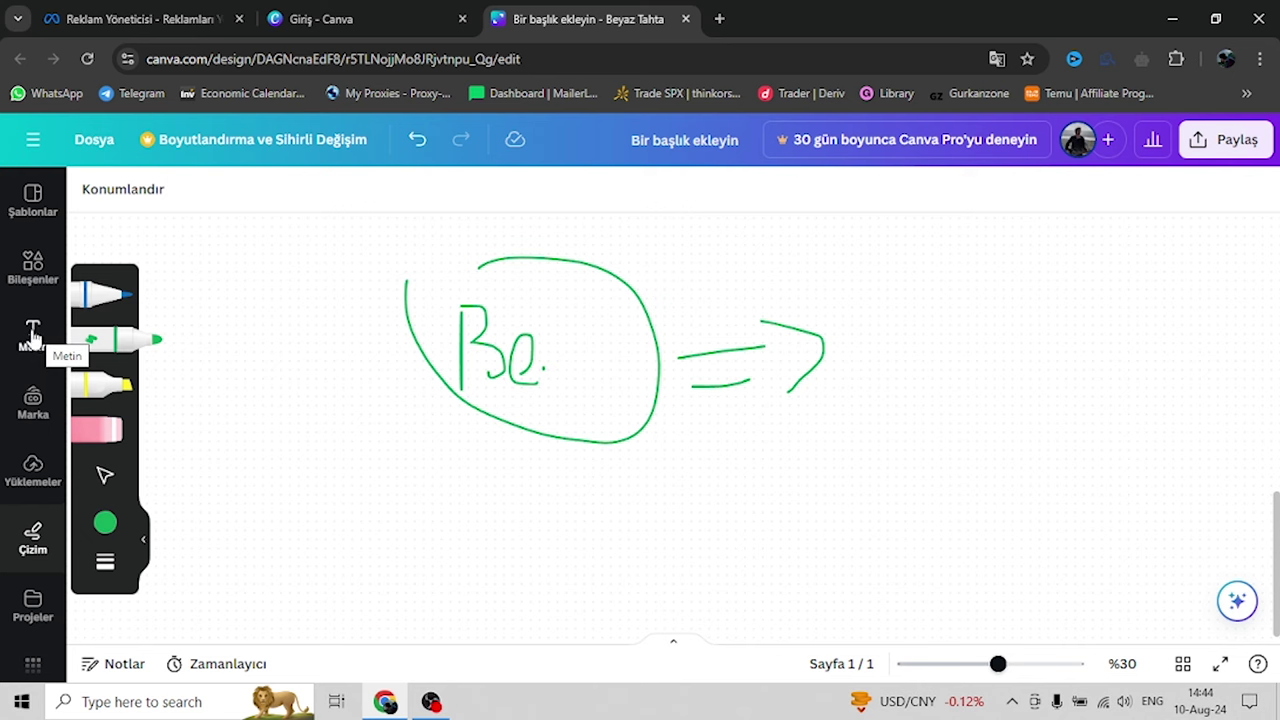
click(108, 310)
scroll(405, 418, down, 1)
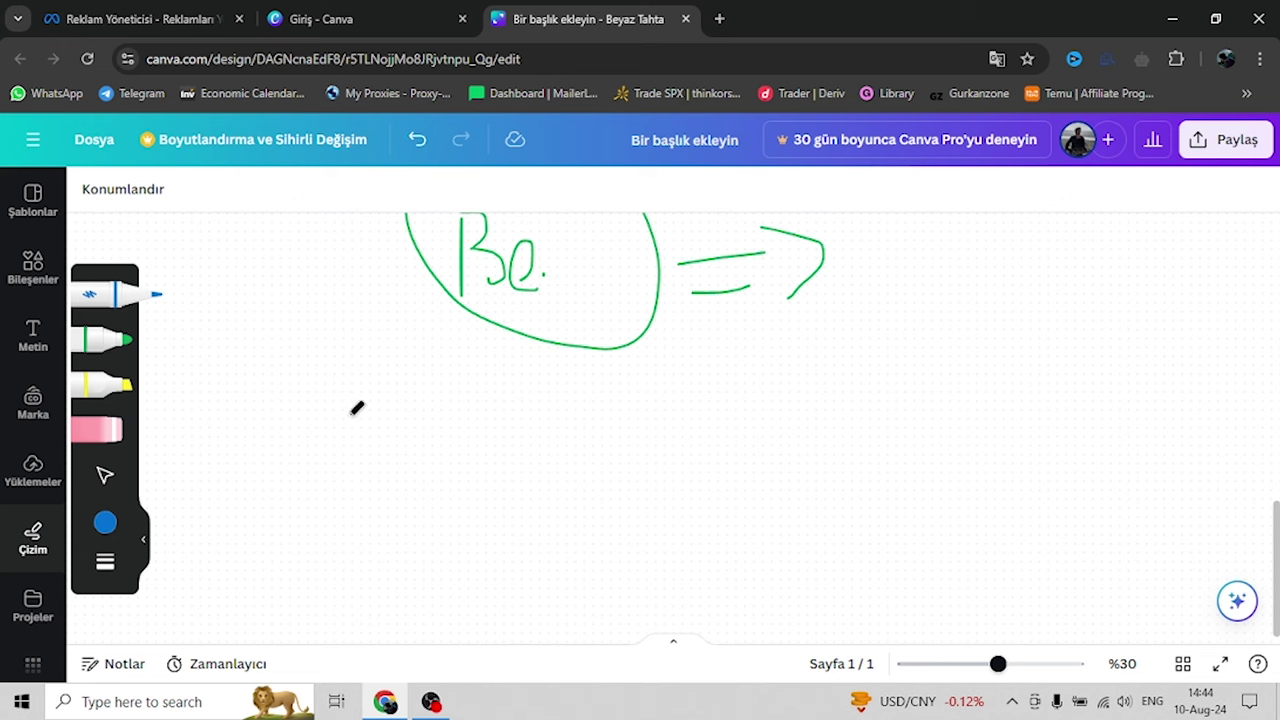
mouse_move(350, 414)
mouse_down()
mouse_move(350, 449)
mouse_move(401, 452)
mouse_up()
mouse_move(308, 413)
mouse_down()
mouse_move(470, 453)
mouse_move(294, 400)
mouse_up()
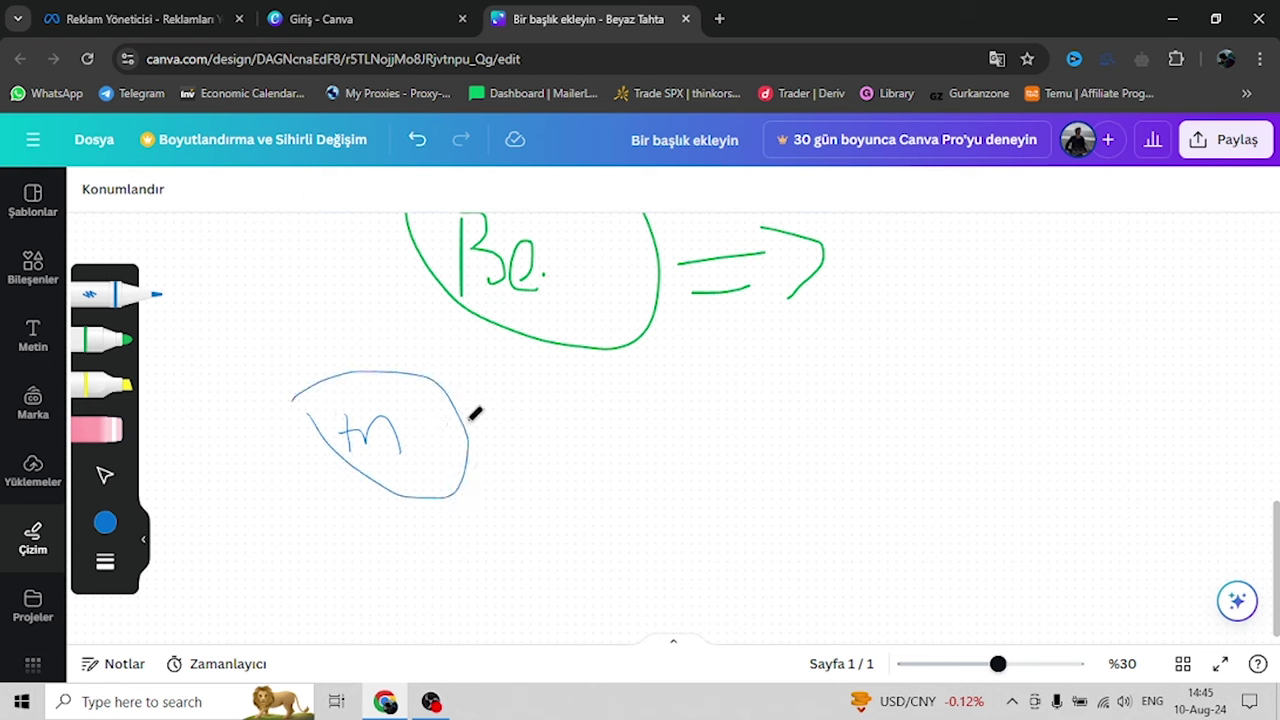
Draw a blue double-line arrow pointing right from the circled "tn" and handwrite "10" after it
drag(433, 432, 506, 428)
mouse_move(434, 457)
mouse_down()
mouse_move(513, 457)
mouse_move(556, 440)
mouse_move(522, 484)
mouse_up()
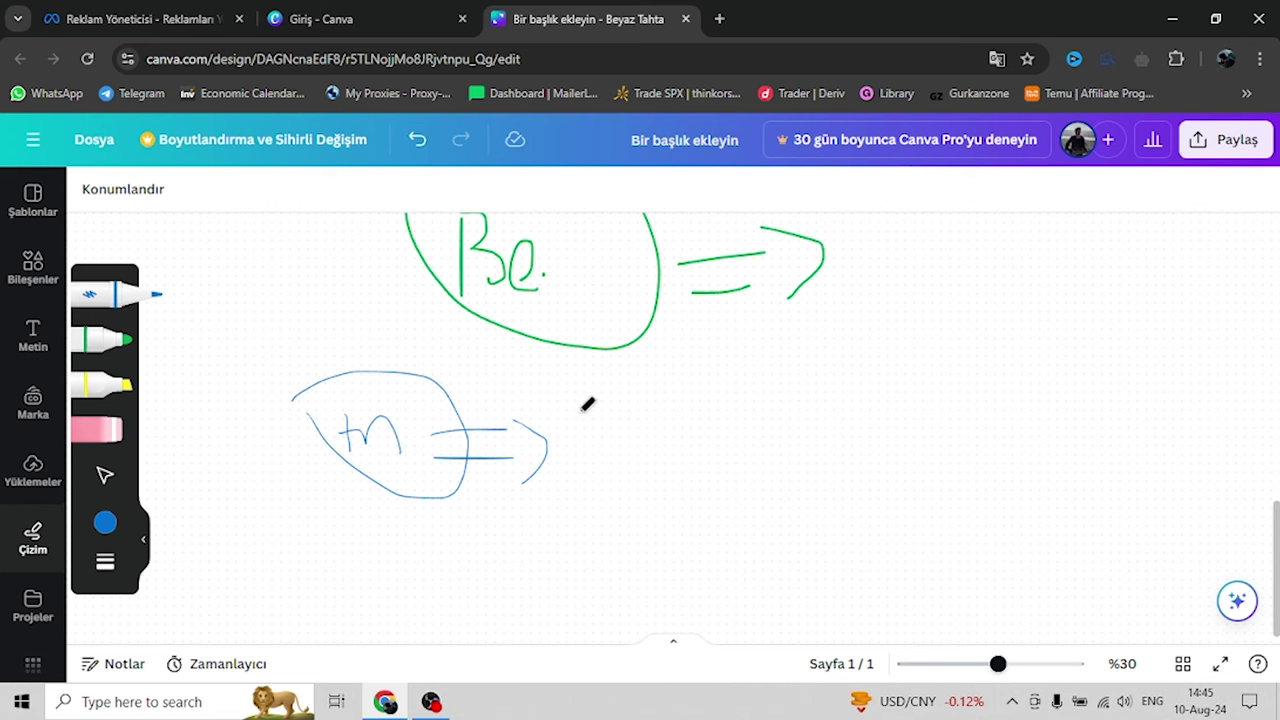
drag(577, 411, 577, 474)
mouse_move(621, 416)
mouse_down()
mouse_move(643, 457)
mouse_move(656, 434)
mouse_up()
Handwrite a slash and "25" in blue after the "10"
scroll(697, 394, down, 1)
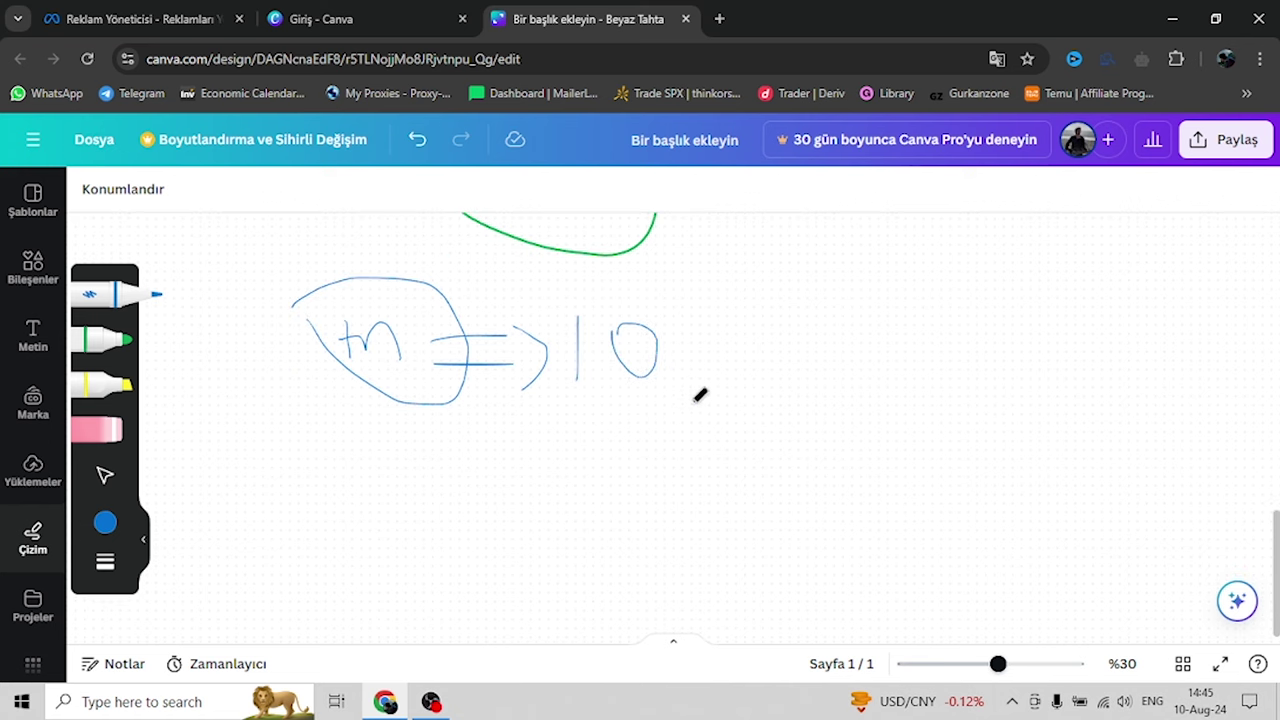
drag(748, 306, 701, 404)
mouse_move(776, 338)
mouse_down()
mouse_move(790, 372)
mouse_move(826, 398)
mouse_up()
mouse_move(836, 340)
mouse_down()
mouse_move(830, 384)
mouse_move(860, 328)
mouse_up()
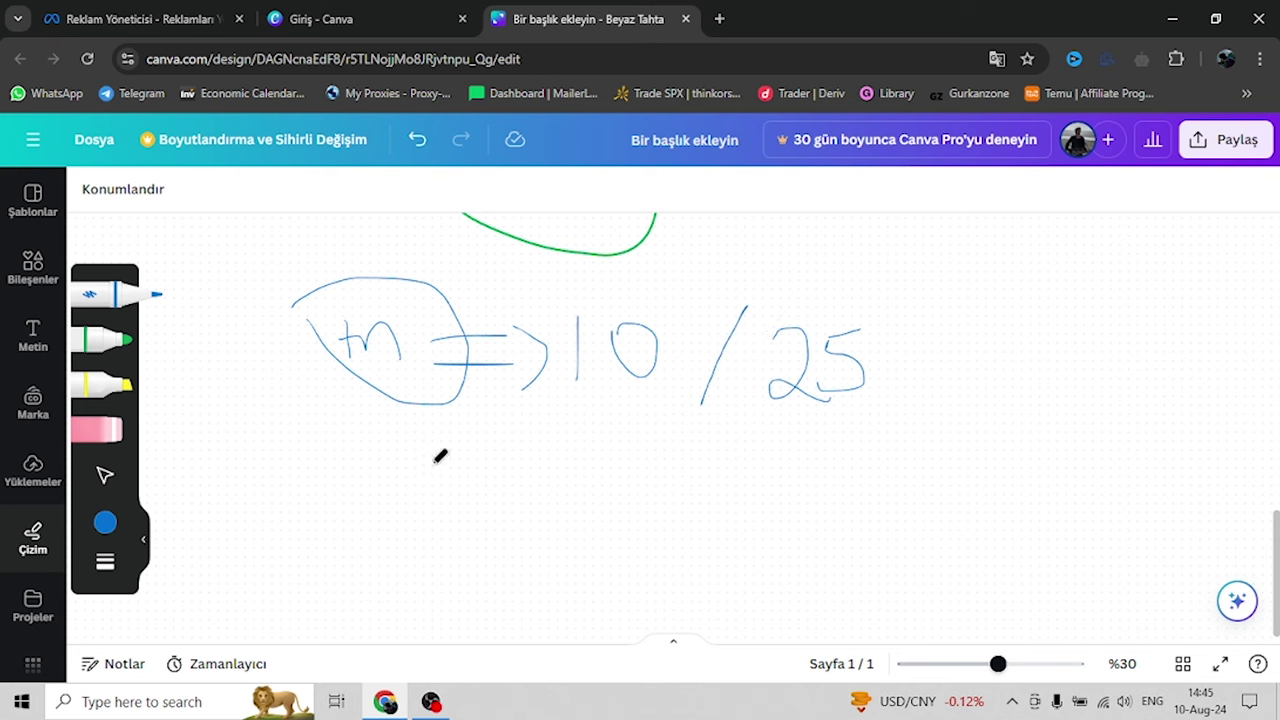
Handwrite "15 - 3 =" in blue below the "10 / 25" line, and write a 5 over the 3
mouse_move(350, 486)
mouse_down()
mouse_move(352, 535)
mouse_move(396, 483)
mouse_up()
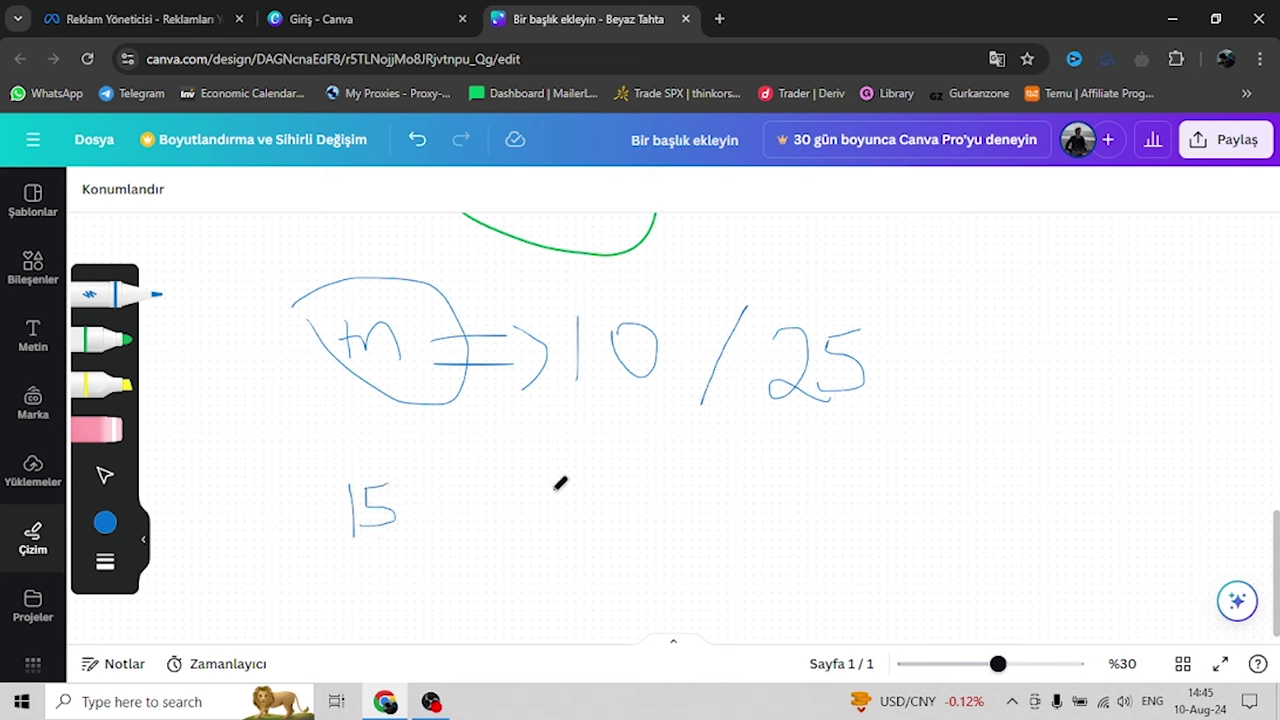
scroll(540, 440, down, 1)
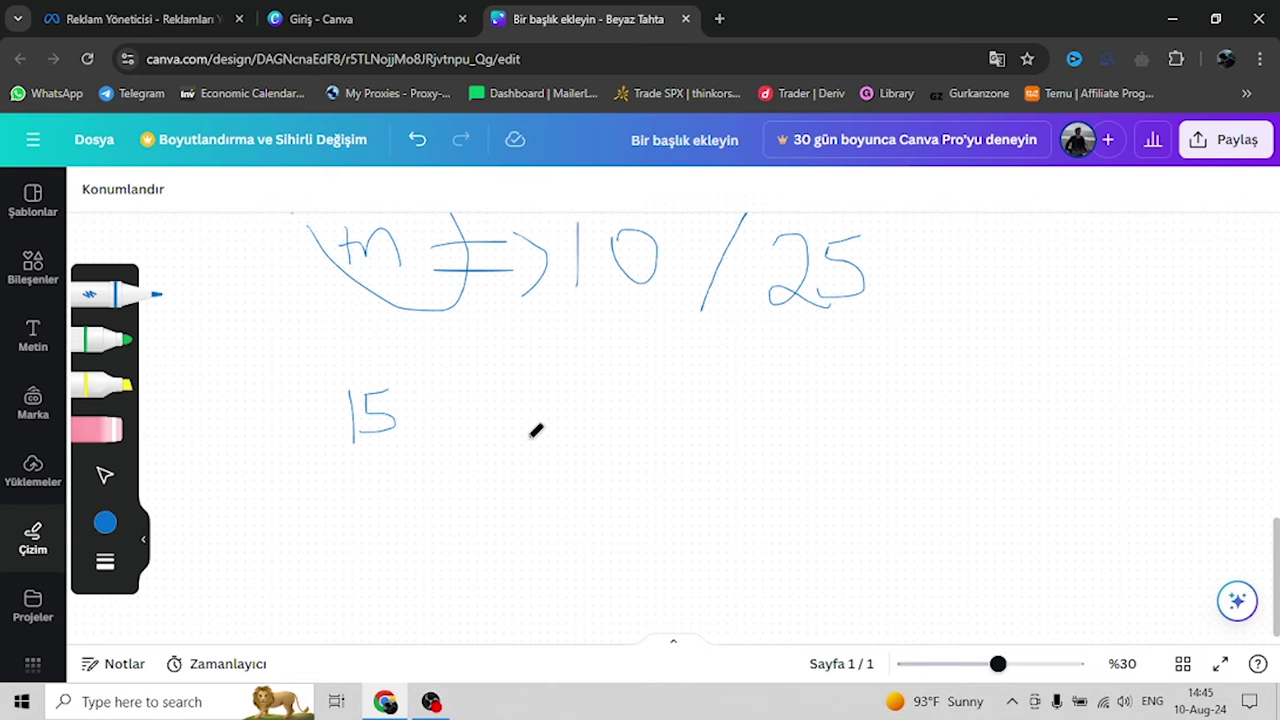
mouse_move(446, 413)
mouse_down()
mouse_move(541, 432)
mouse_move(517, 437)
mouse_up()
mouse_move(575, 399)
mouse_down()
mouse_move(625, 399)
mouse_move(650, 425)
mouse_up()
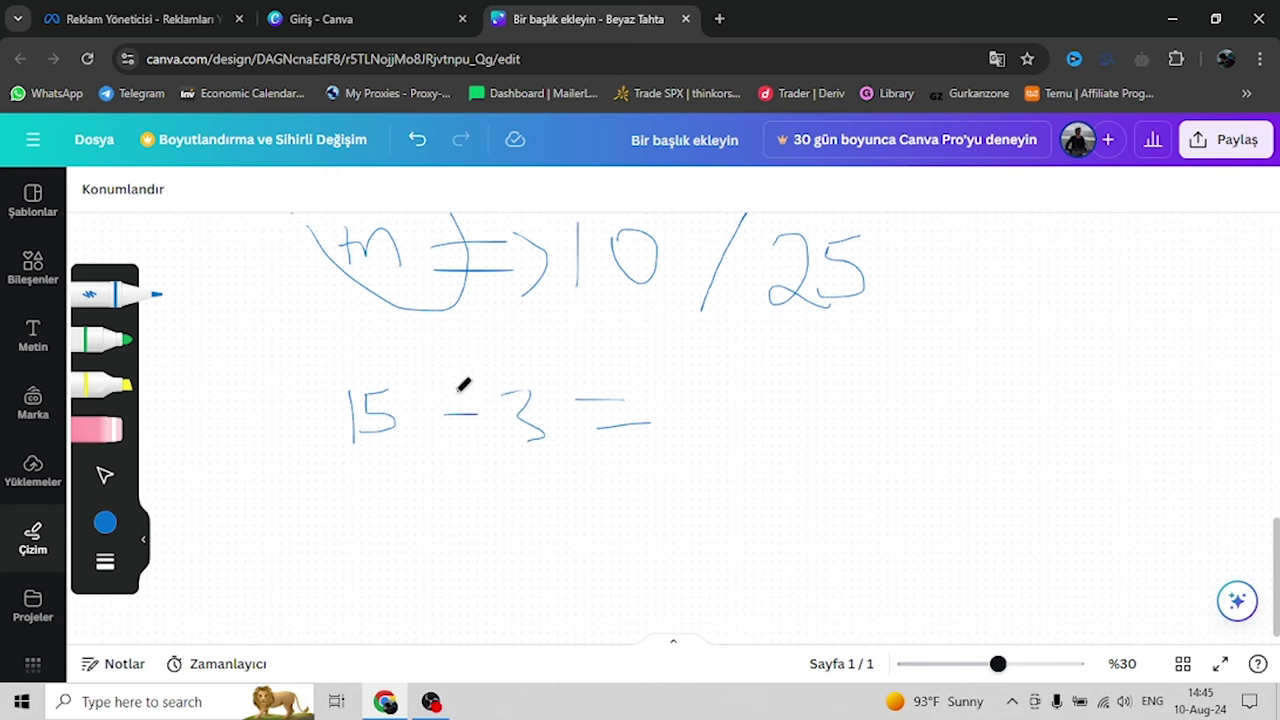
mouse_move(520, 392)
mouse_down()
mouse_move(520, 449)
mouse_move(556, 380)
mouse_up()
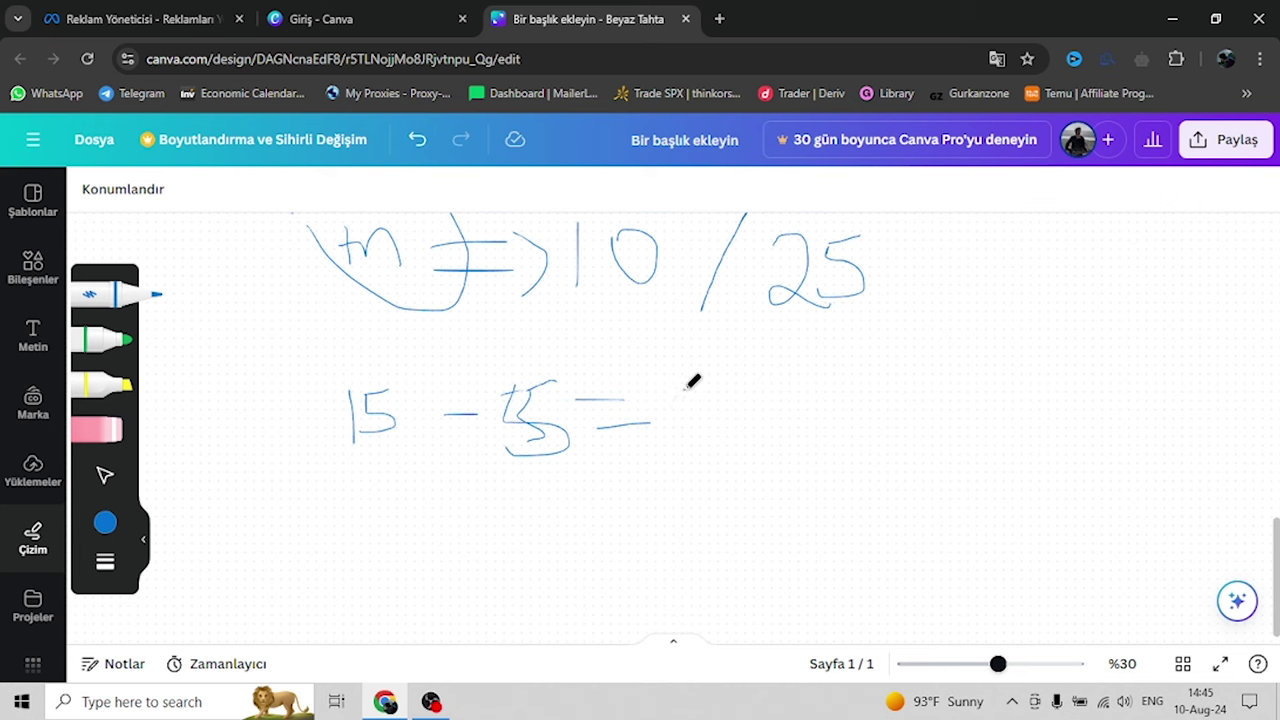
Handwrite the result "10$" in blue after the equals sign and draw a blue loop around it
mouse_move(685, 390)
mouse_down()
mouse_move(712, 462)
mouse_move(713, 395)
mouse_up()
mouse_move(626, 386)
mouse_down()
mouse_move(852, 405)
mouse_move(730, 357)
mouse_up()
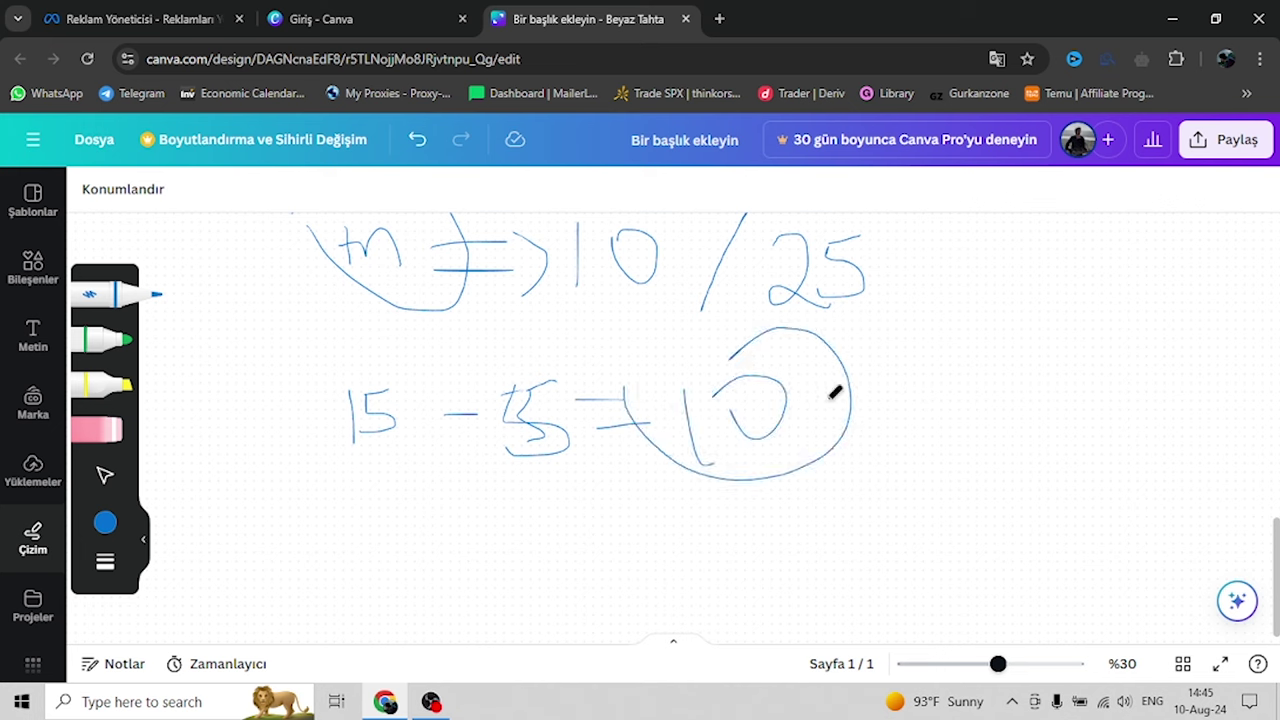
drag(818, 378, 817, 434)
drag(808, 370, 812, 475)
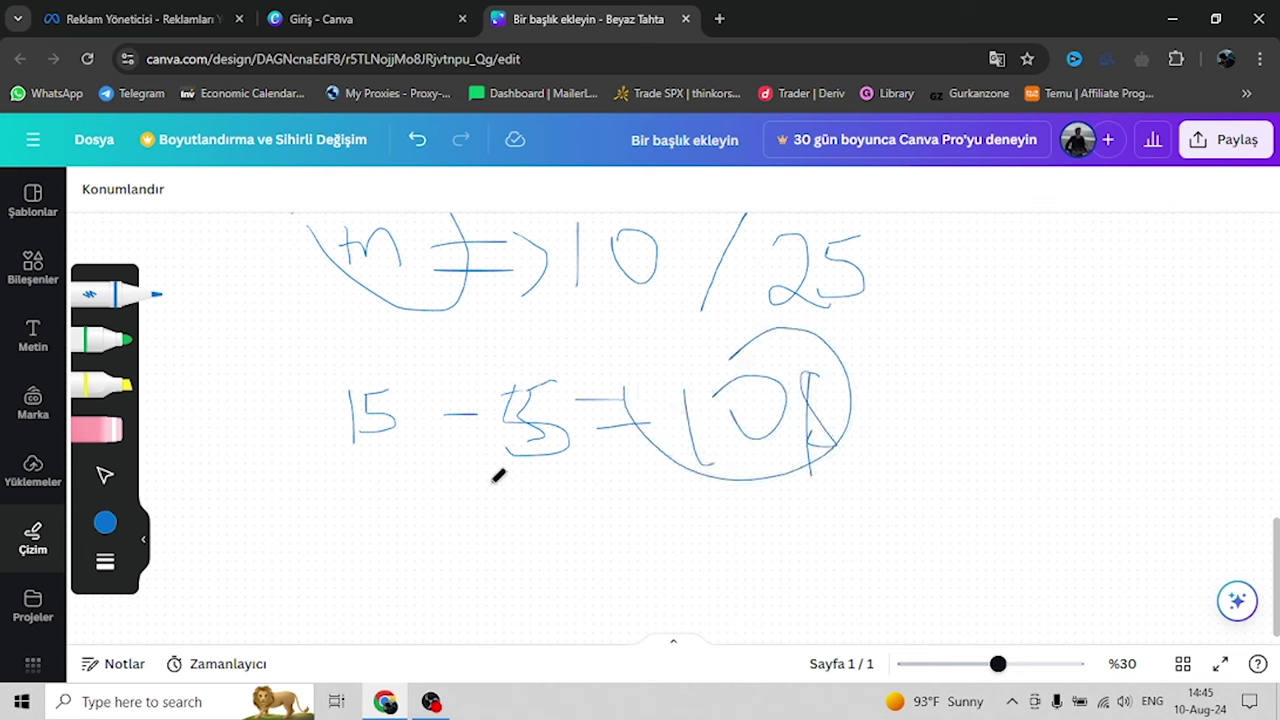
Circle the "10$" result twice with the green marker
click(115, 340)
mouse_move(684, 346)
mouse_down()
mouse_move(623, 391)
mouse_move(883, 369)
mouse_move(735, 340)
mouse_up()
scroll(706, 418, down, 2)
scroll(704, 419, up, 1)
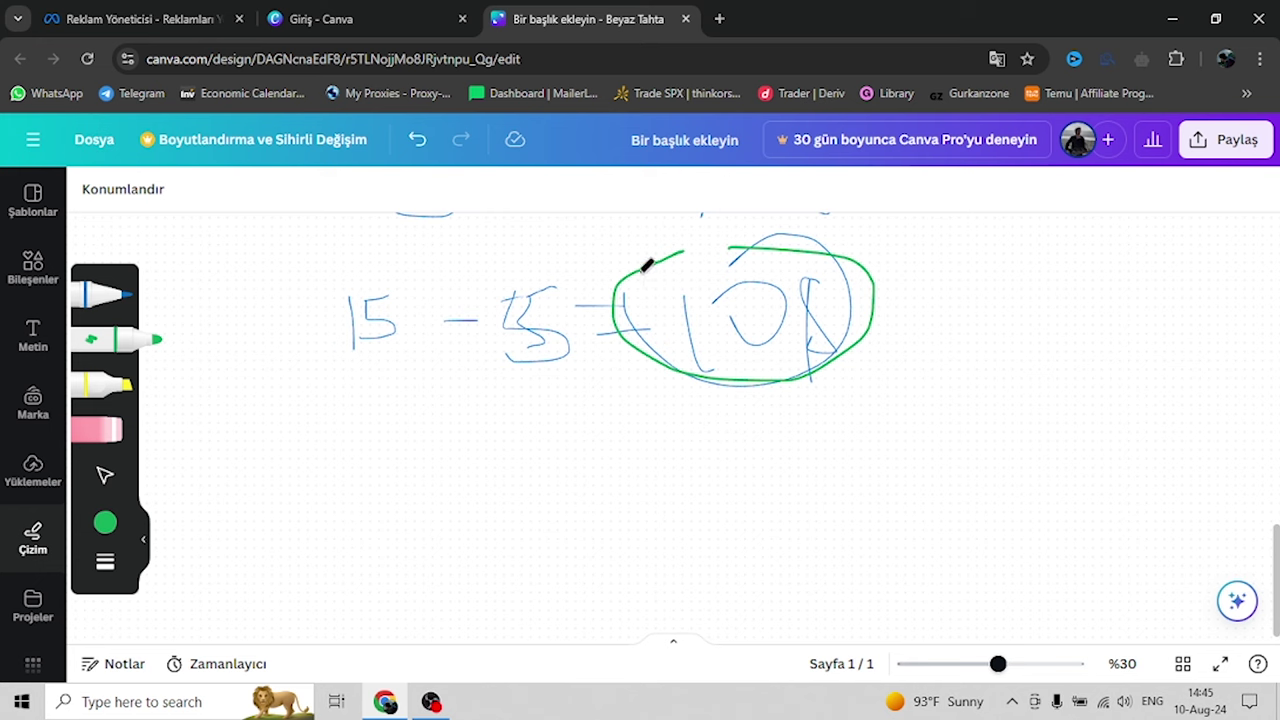
mouse_move(647, 264)
mouse_down()
mouse_move(686, 363)
mouse_move(903, 266)
mouse_move(683, 237)
mouse_move(694, 242)
mouse_up()
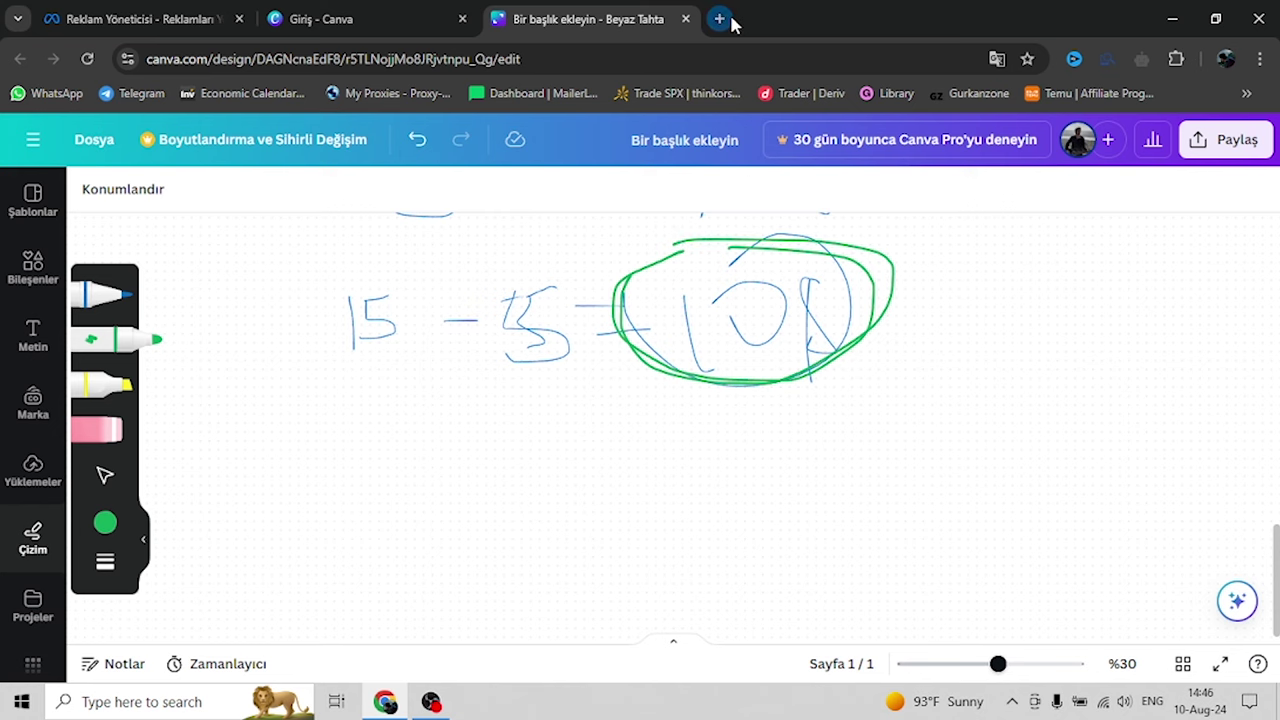
Search Google in a new browser tab for "10$ to trl", check the conversion, and close that tab
key(ctrl+t)
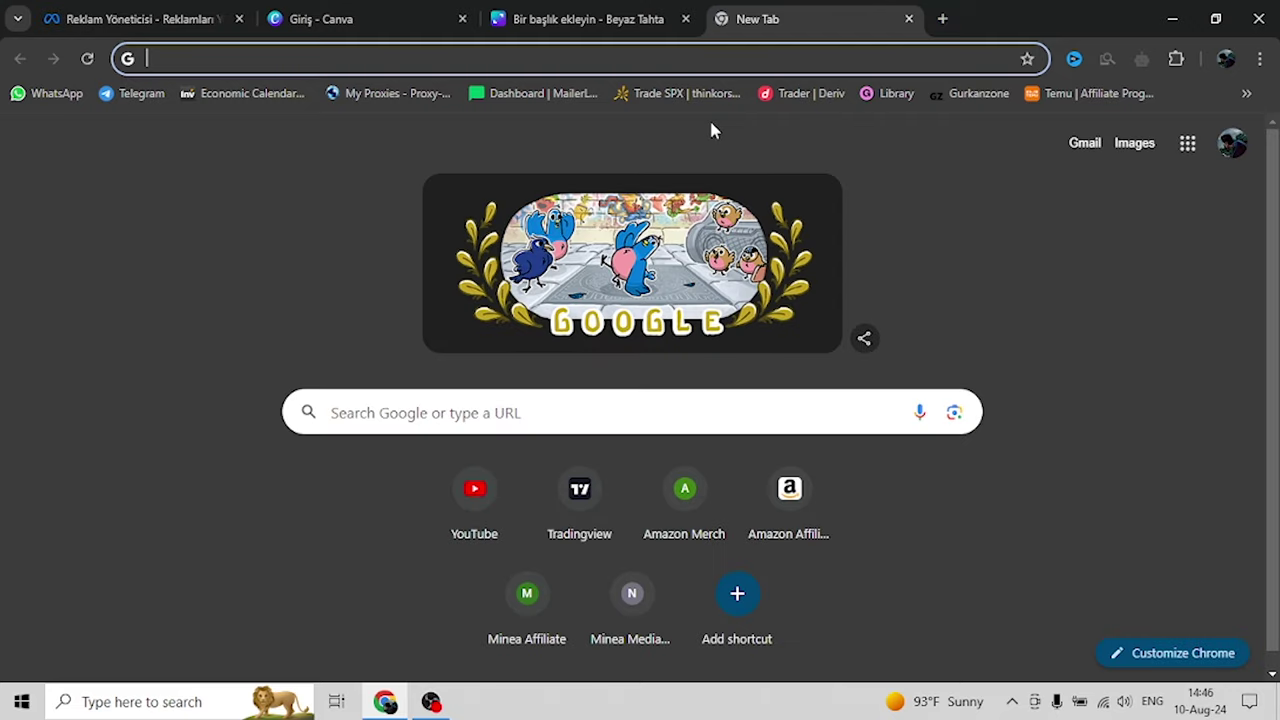
text(10)
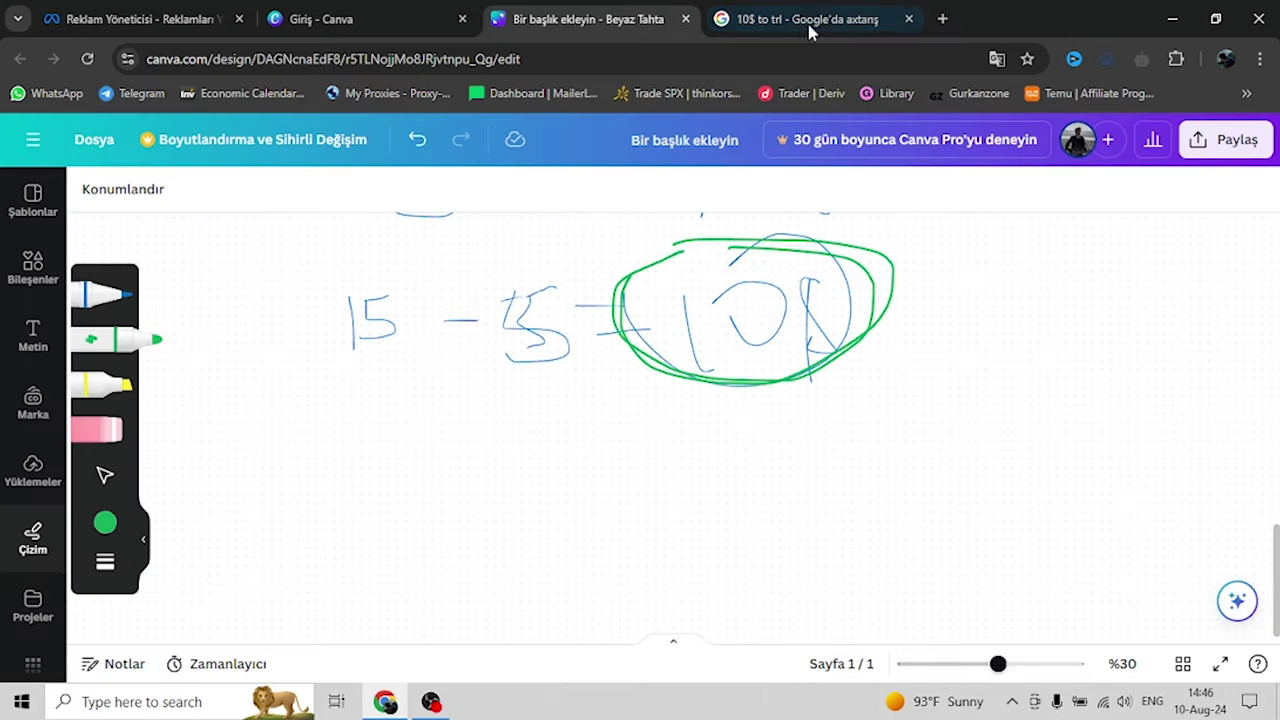
click(843, 12)
click(906, 19)
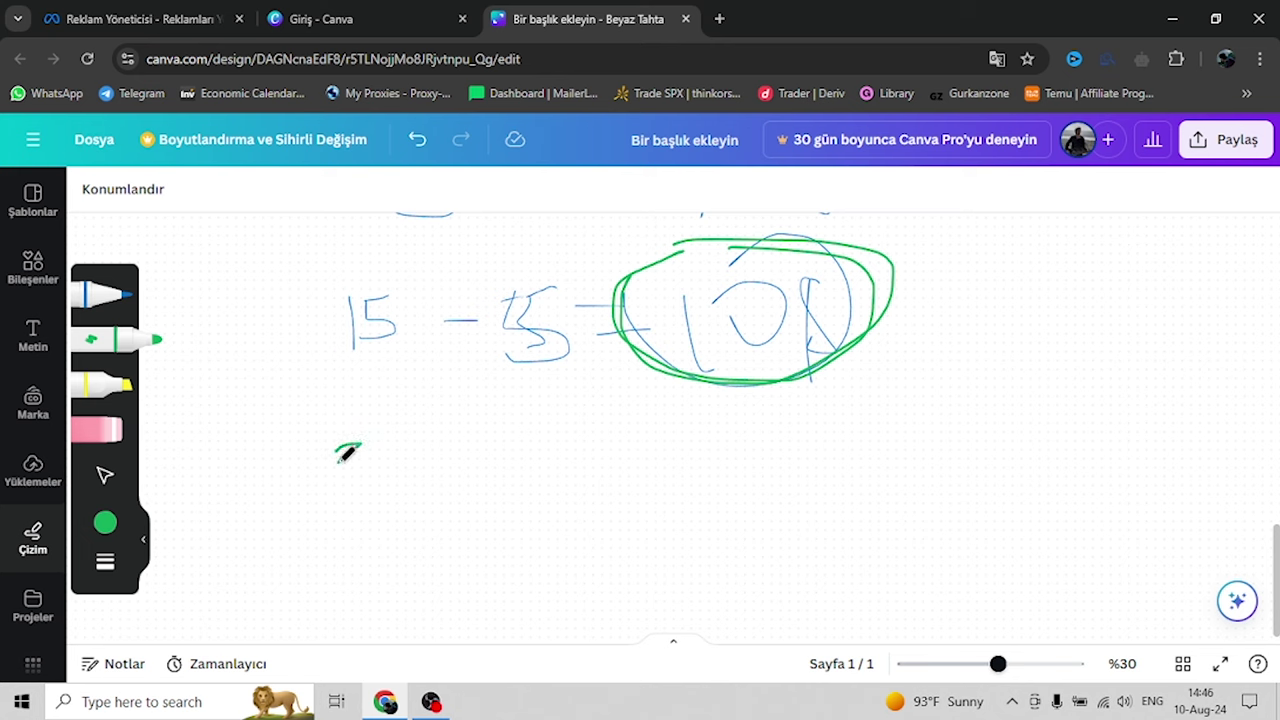
Handwrite "300 TL" in green below the 15 - 5 calculation and draw a loop around it
mouse_move(339, 460)
mouse_down()
mouse_move(337, 480)
mouse_move(400, 471)
mouse_move(434, 437)
mouse_move(470, 486)
mouse_up()
mouse_move(458, 442)
mouse_down()
mouse_move(492, 436)
mouse_move(491, 462)
mouse_move(548, 466)
mouse_up()
scroll(666, 289, up, 5)
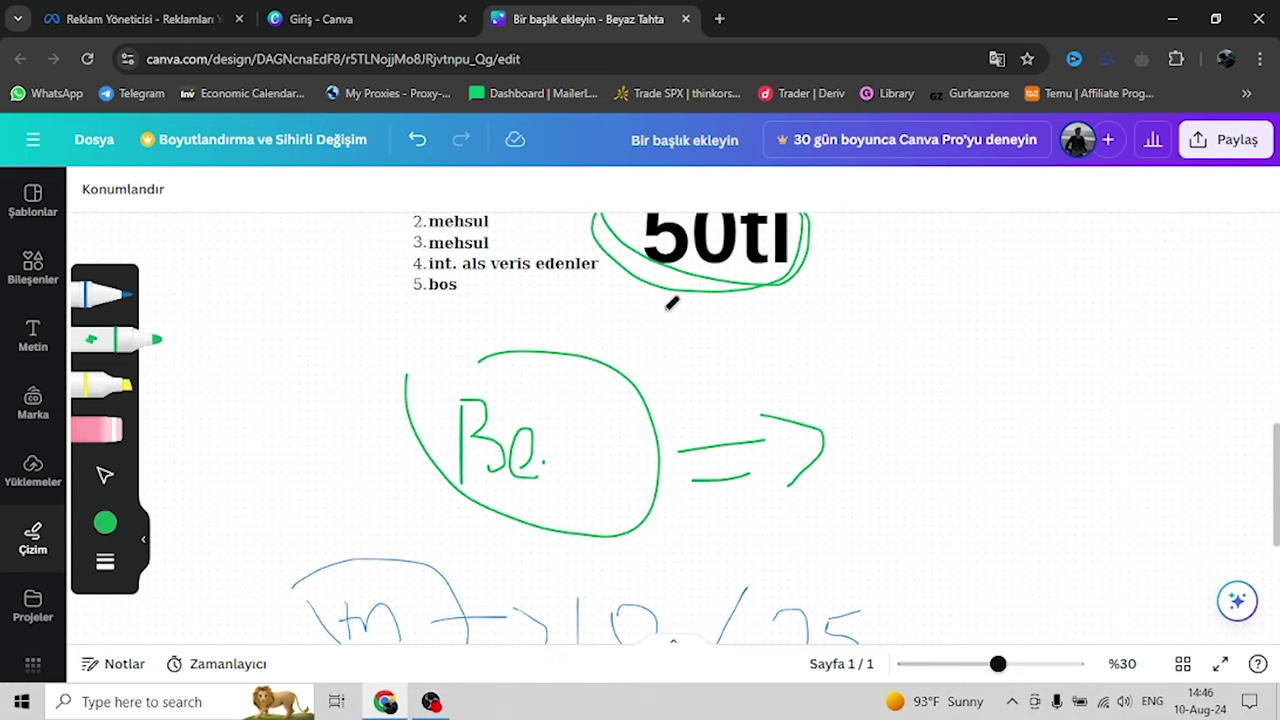
scroll(671, 303, up, 5)
scroll(700, 382, down, 10)
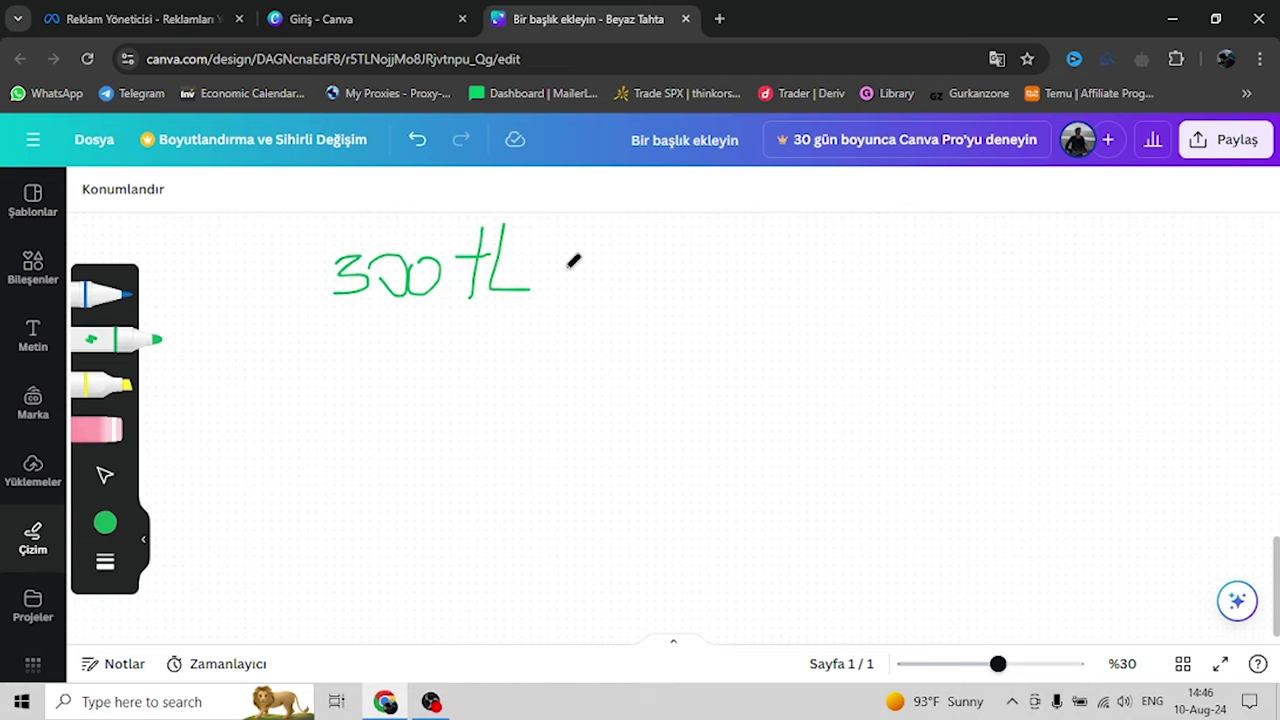
mouse_move(342, 224)
mouse_down()
mouse_move(324, 295)
mouse_move(543, 229)
mouse_move(428, 223)
mouse_up()
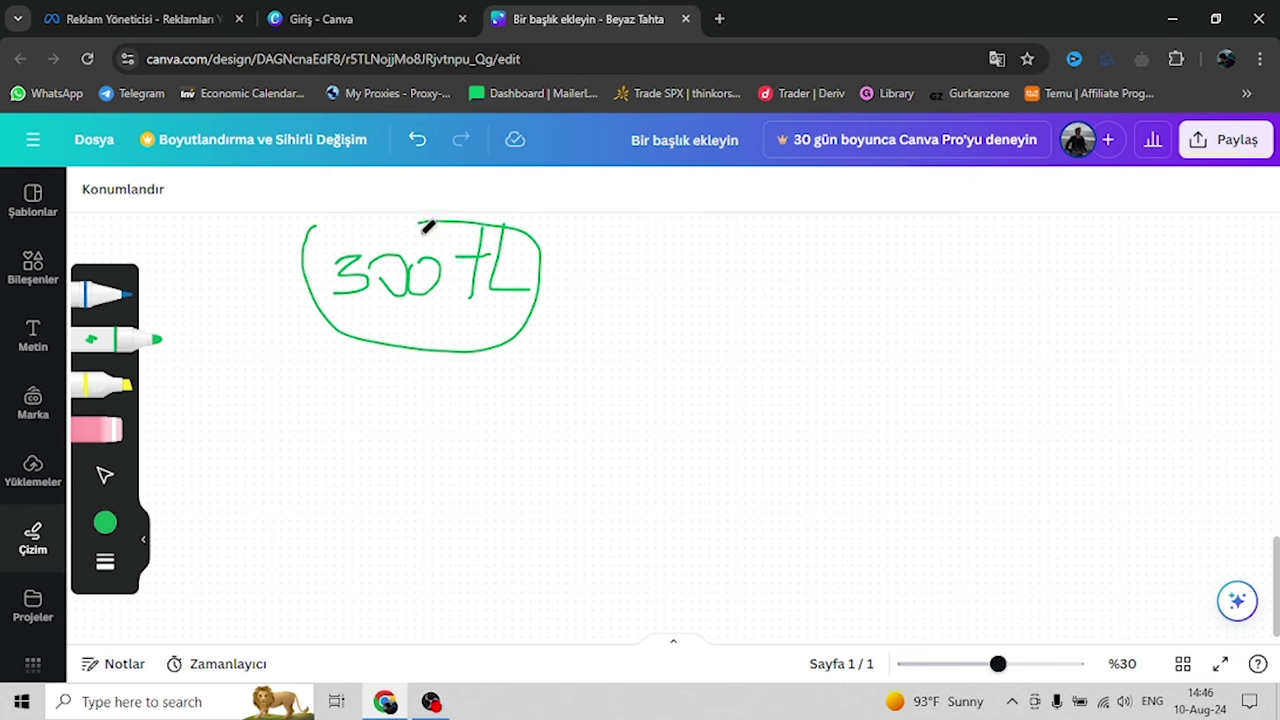
scroll(618, 290, up, 5)
scroll(625, 315, up, 10)
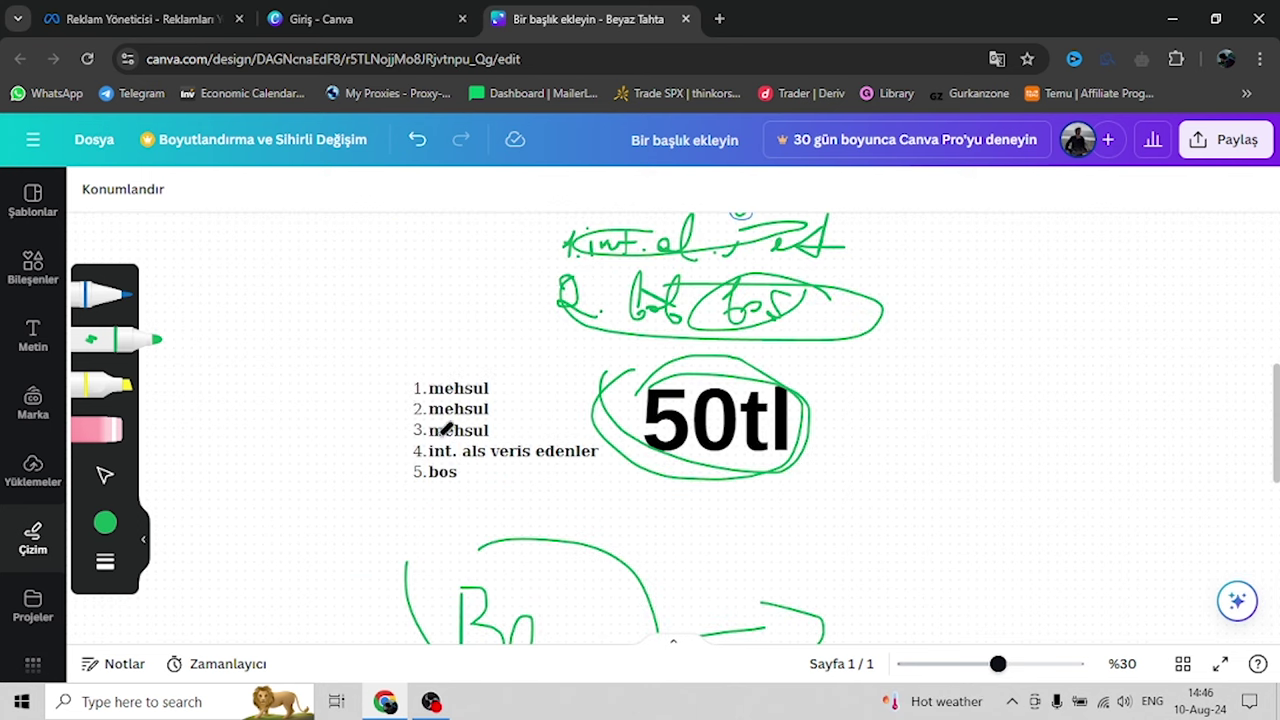
scroll(458, 395, down, 2)
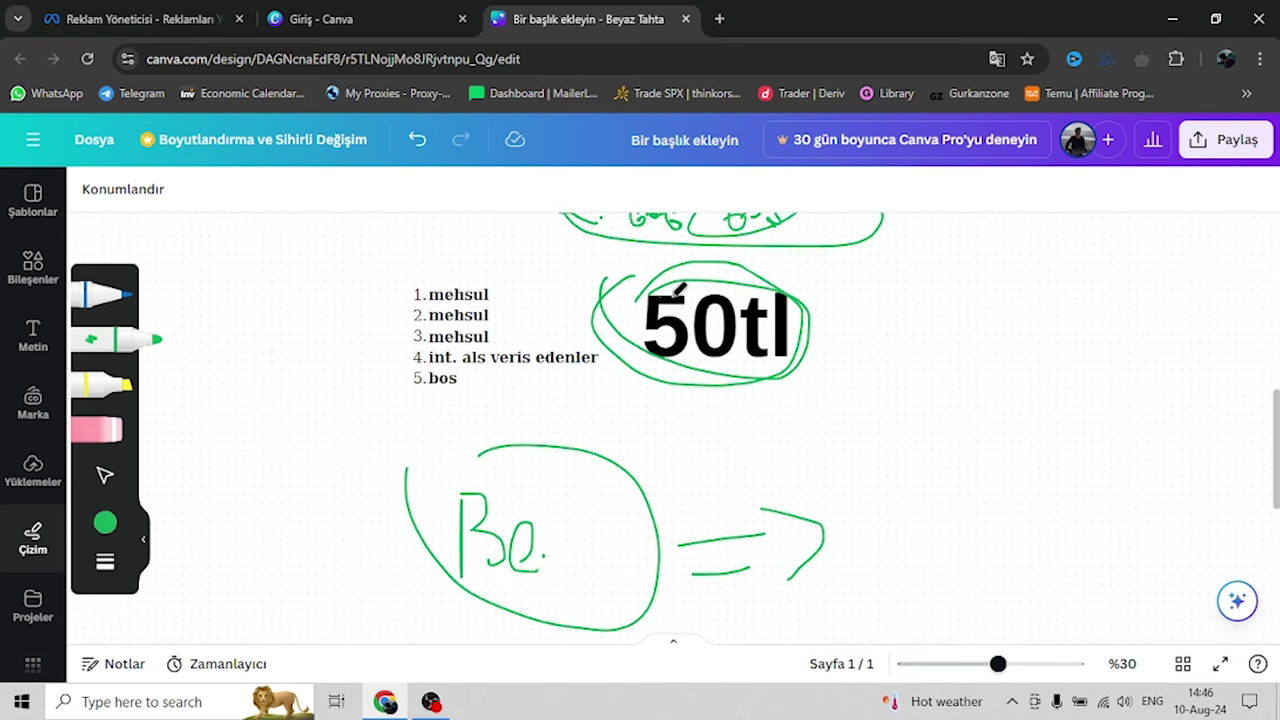
scroll(521, 378, down, 10)
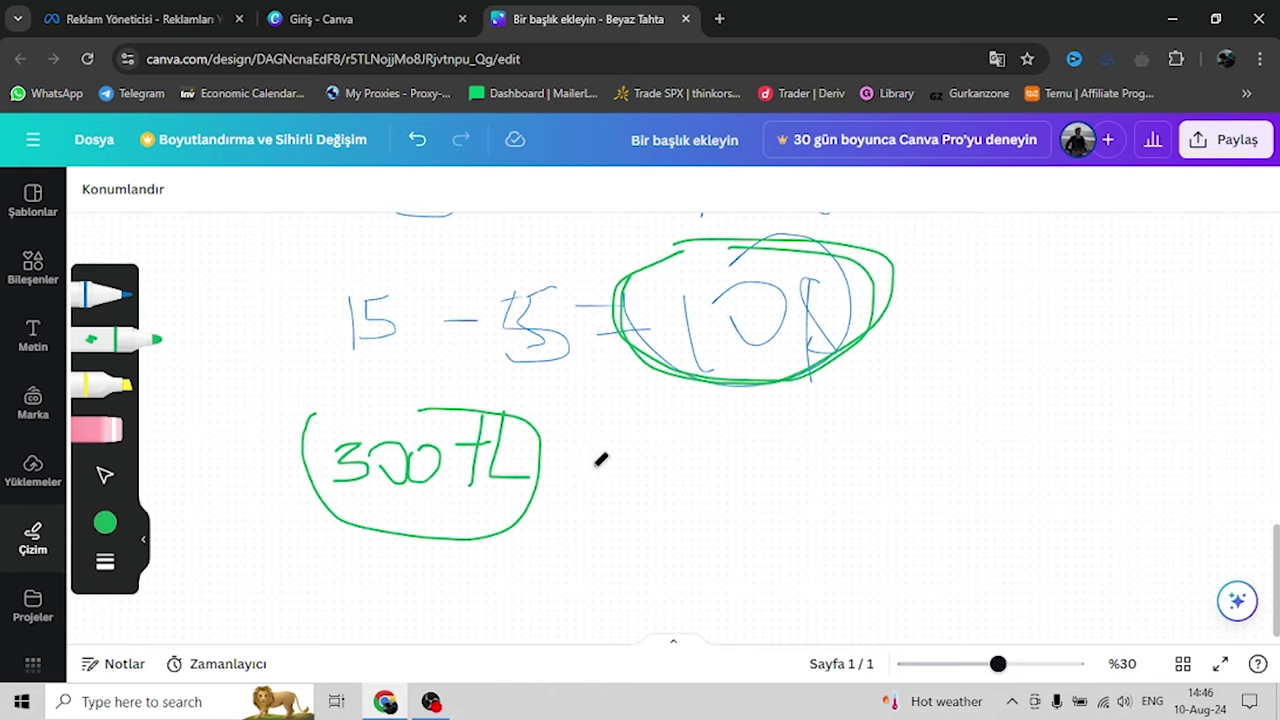
mouse_move(658, 462)
mouse_down()
mouse_move(684, 444)
mouse_move(703, 522)
mouse_up()
mouse_move(712, 476)
mouse_down()
mouse_move(760, 521)
mouse_move(704, 522)
mouse_up()
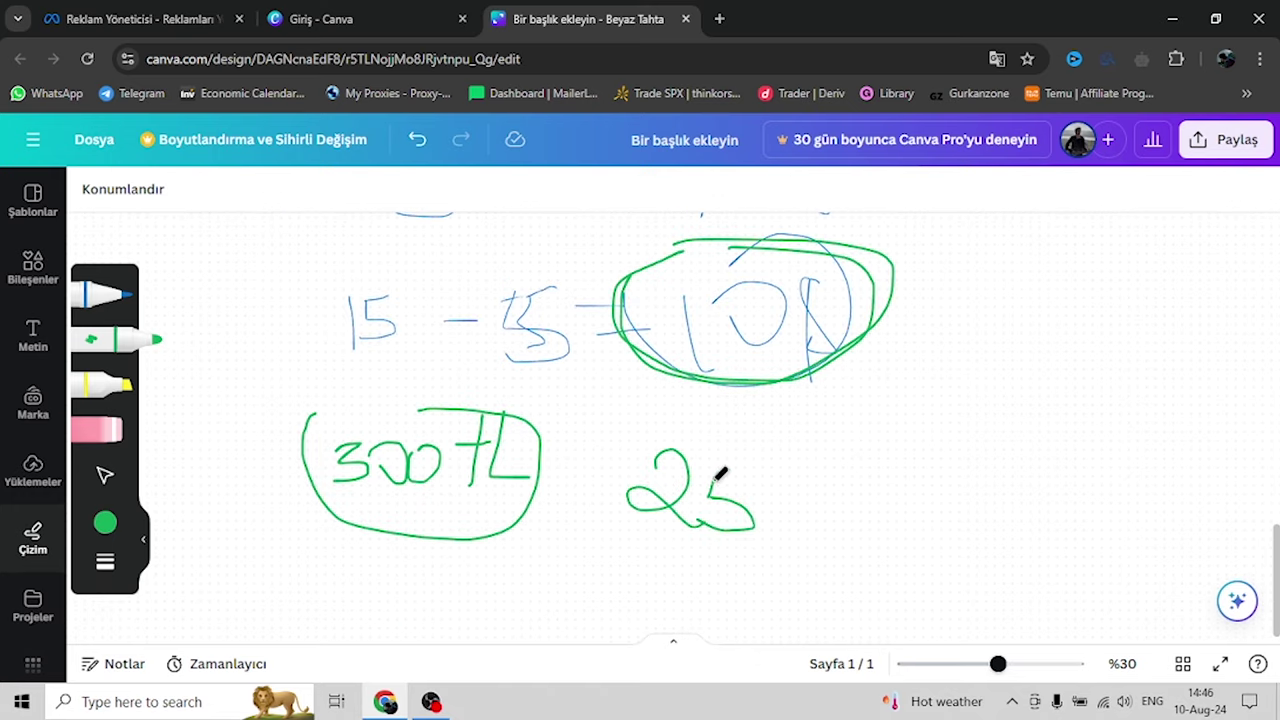
key(ctrl+z)
key(ctrl+z)
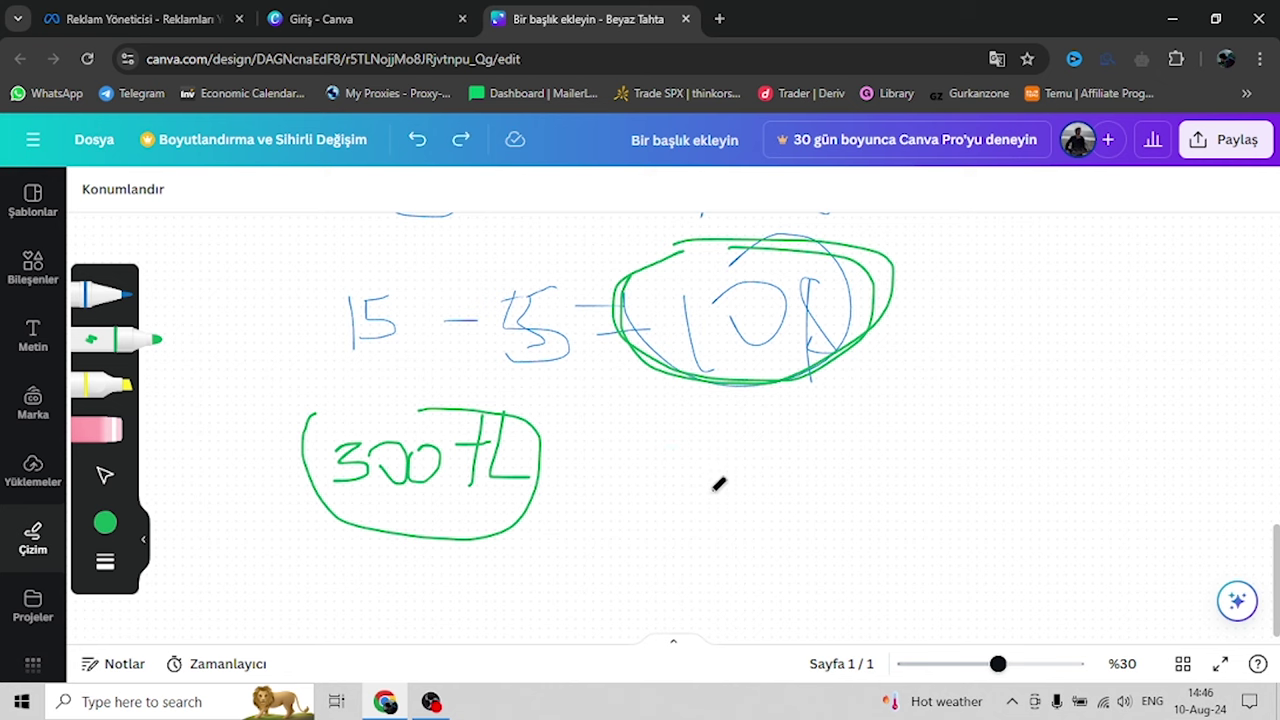
Handwrite "250 TL" in red beside the green "300 TL" and draw a closed red loop around it
click(105, 523)
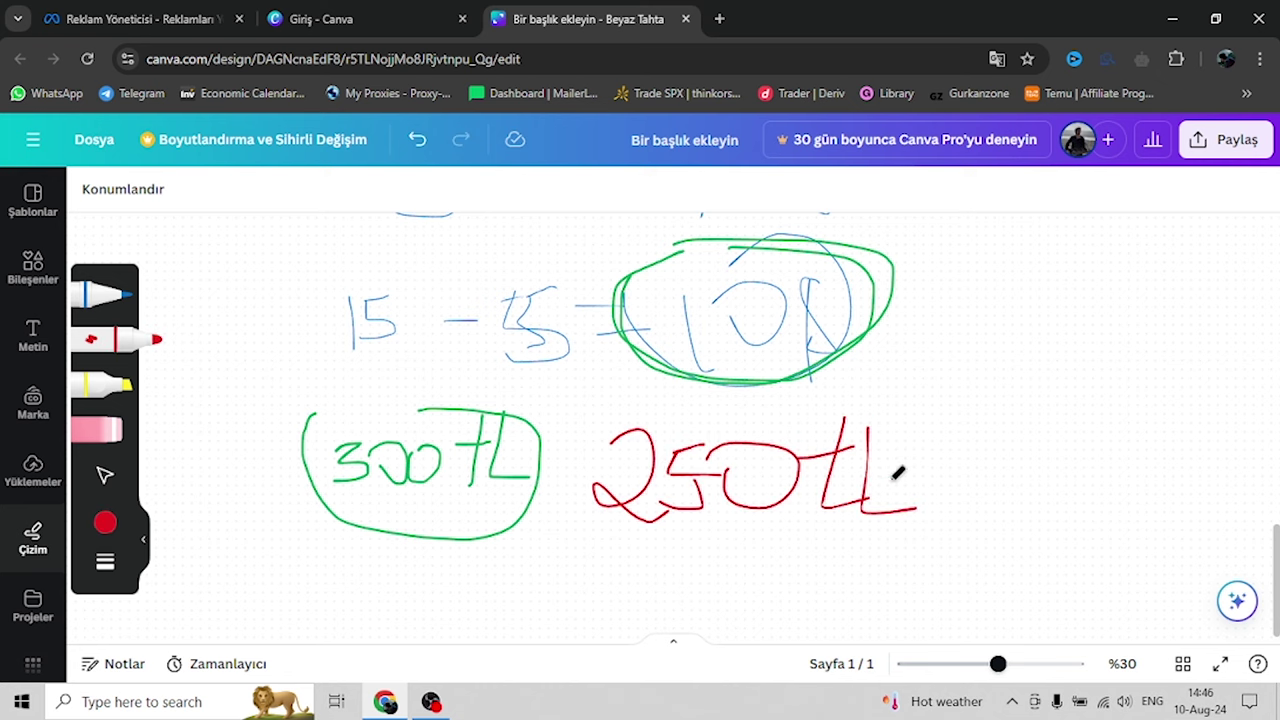
mouse_move(588, 414)
mouse_down()
mouse_move(1063, 449)
mouse_move(877, 421)
mouse_up()
scroll(589, 409, up, 3)
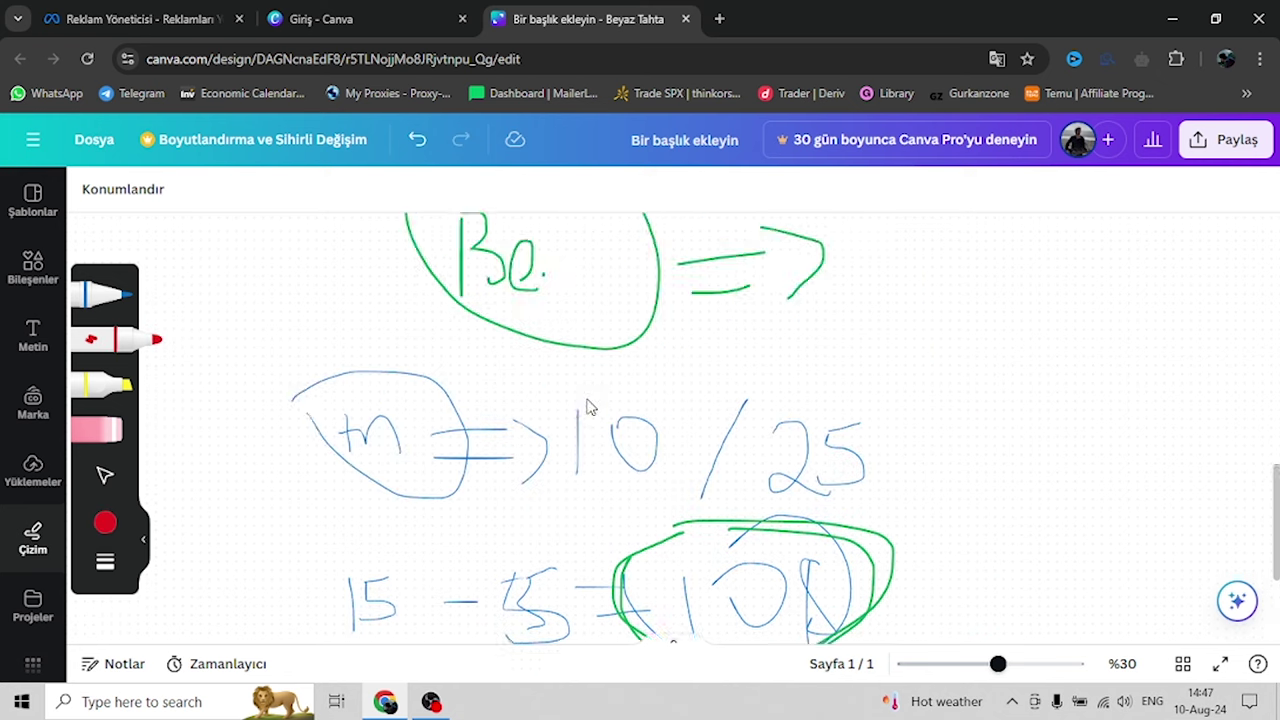
scroll(580, 360, down, 4)
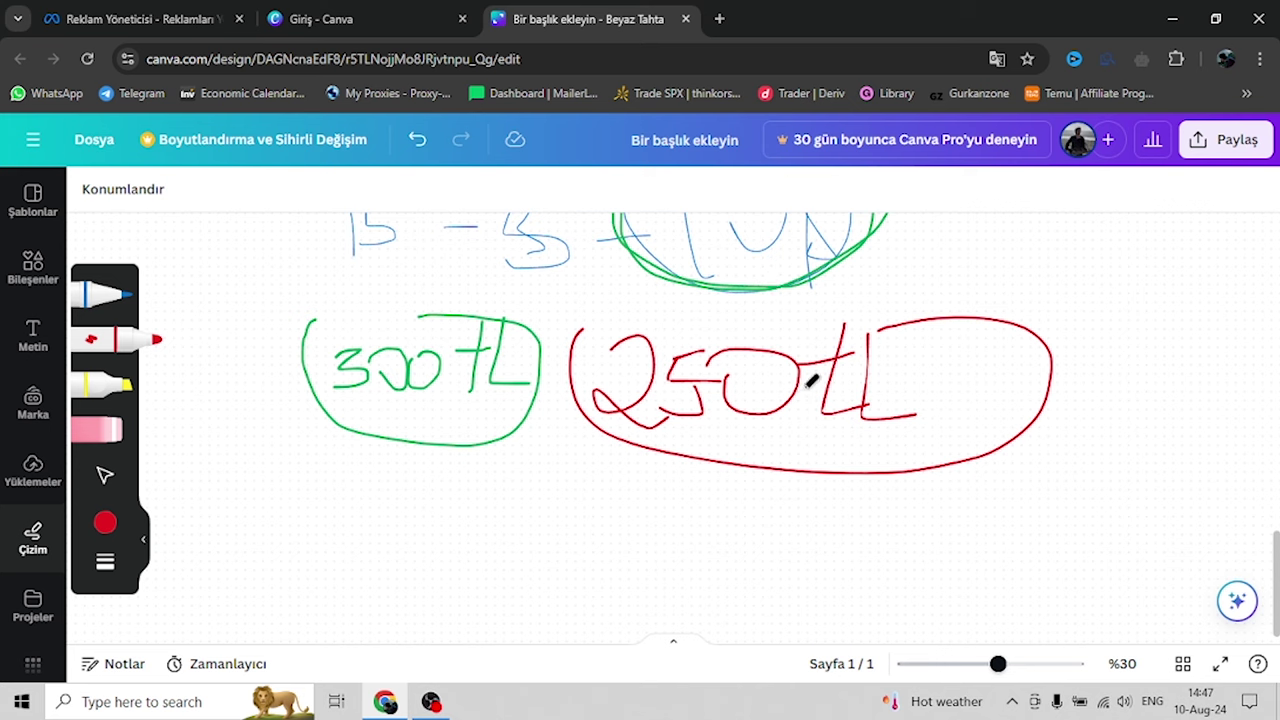
mouse_move(918, 328)
mouse_down()
mouse_move(789, 294)
mouse_move(578, 326)
mouse_up()
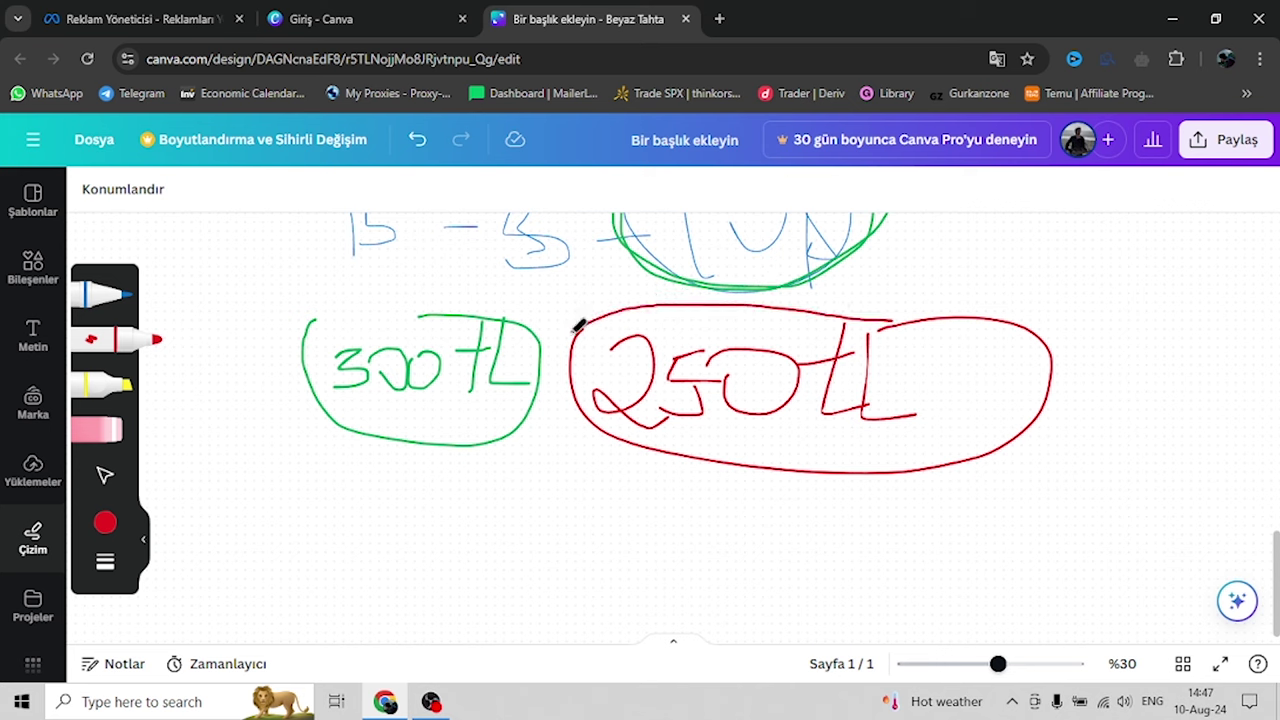
Mark "250 TL" with a red X and "300 TL" with a check mark, and handwrite "50" with a check mark below them
mouse_move(976, 352)
mouse_down()
mouse_move(957, 397)
mouse_move(990, 386)
mouse_up()
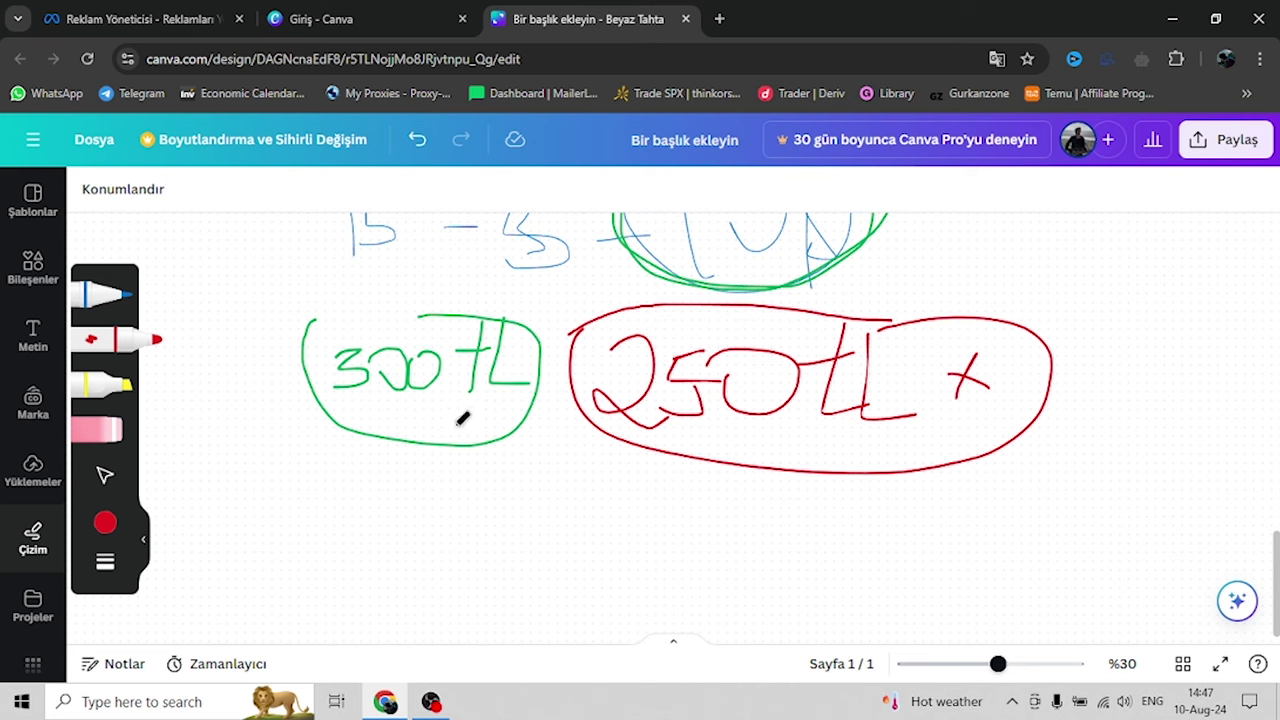
drag(449, 416, 486, 404)
mouse_move(392, 503)
mouse_down()
mouse_move(406, 545)
mouse_move(432, 495)
mouse_move(491, 522)
mouse_move(489, 505)
mouse_move(671, 480)
mouse_up()
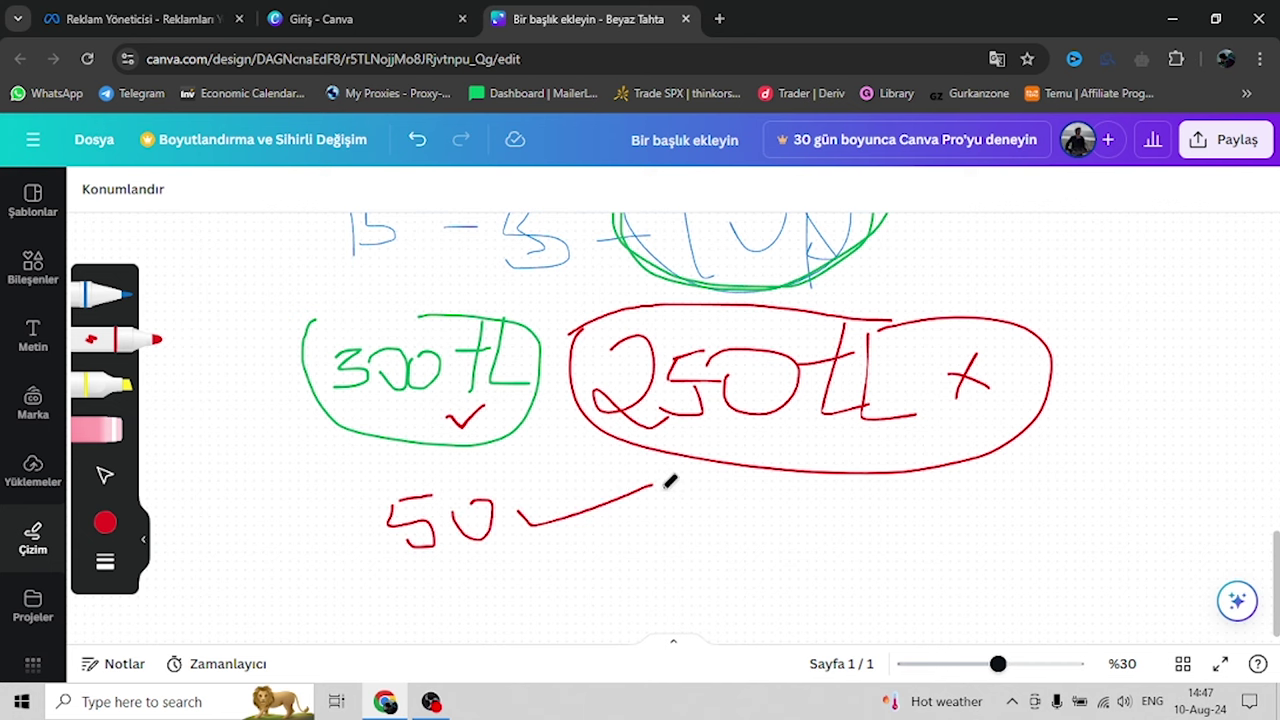
Place an enlarged copy of the five-item list starting with "mehsul" below the red "50" note
scroll(660, 497, down, 3)
scroll(664, 480, up, 9)
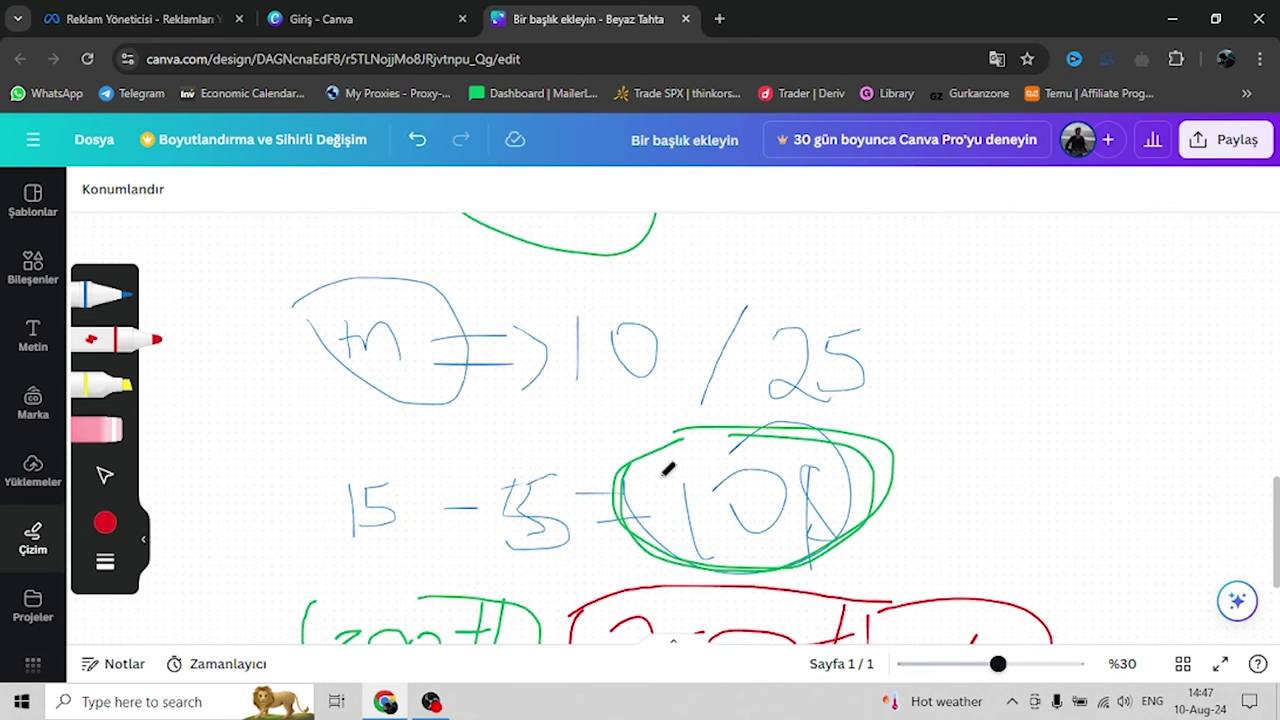
scroll(673, 387, up, 3)
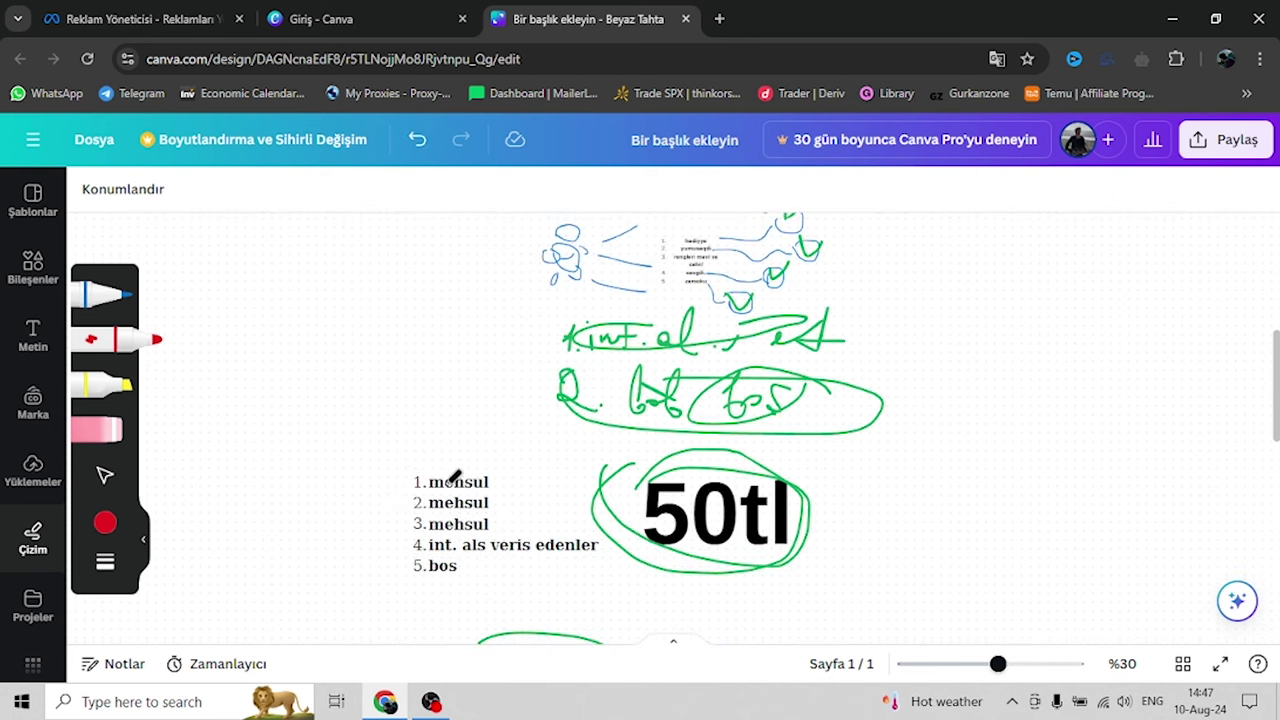
scroll(457, 423, down, 5)
scroll(300, 350, up, 3)
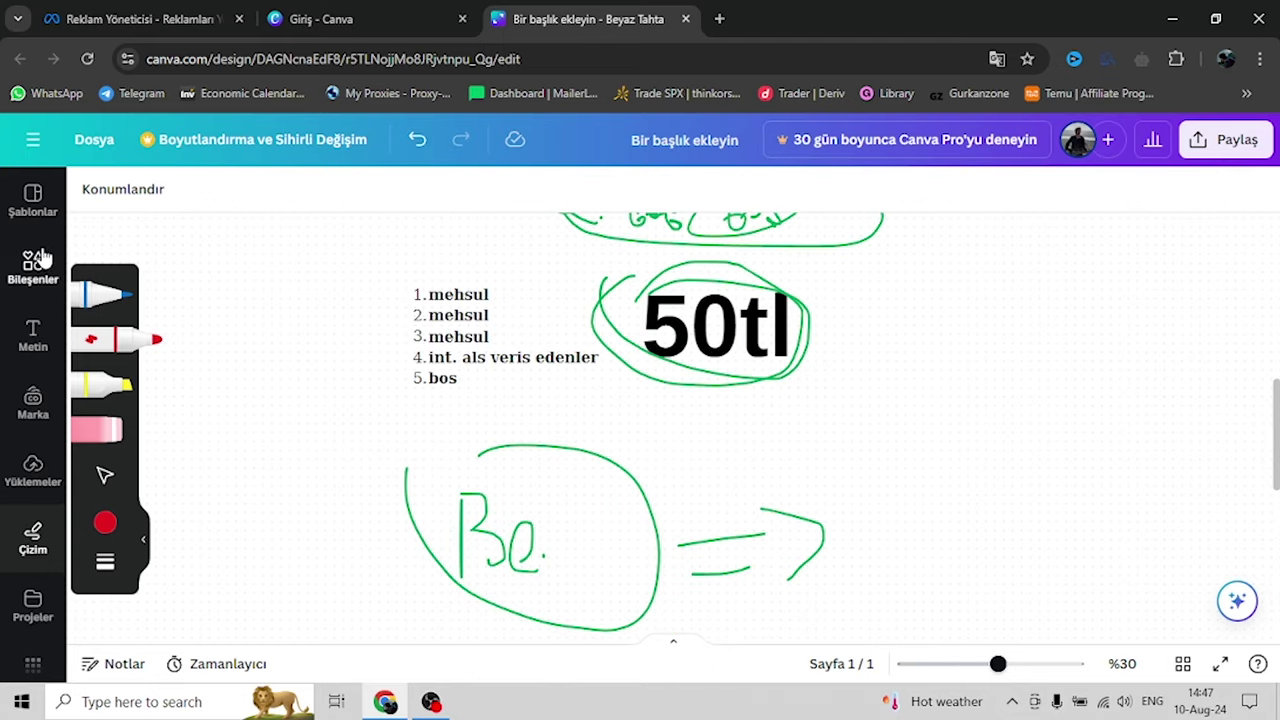
click(105, 475)
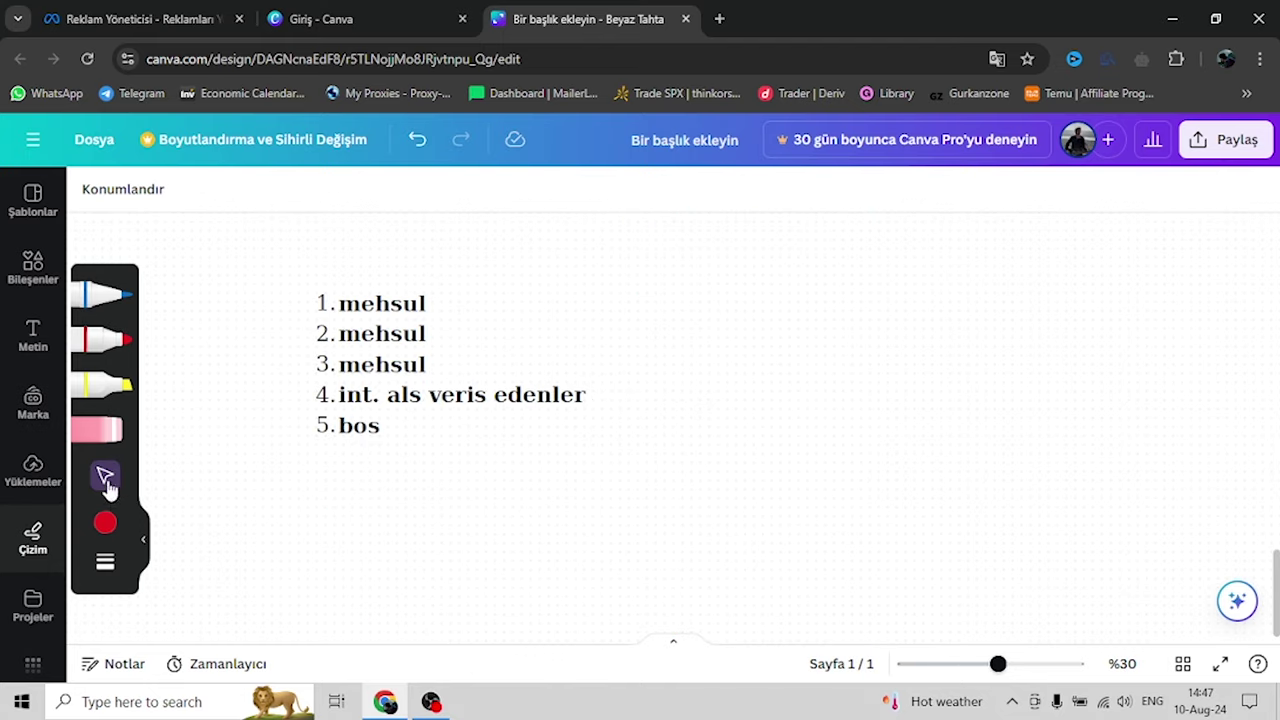
Handwrite "300 TL" in blue beside the copied list
click(104, 296)
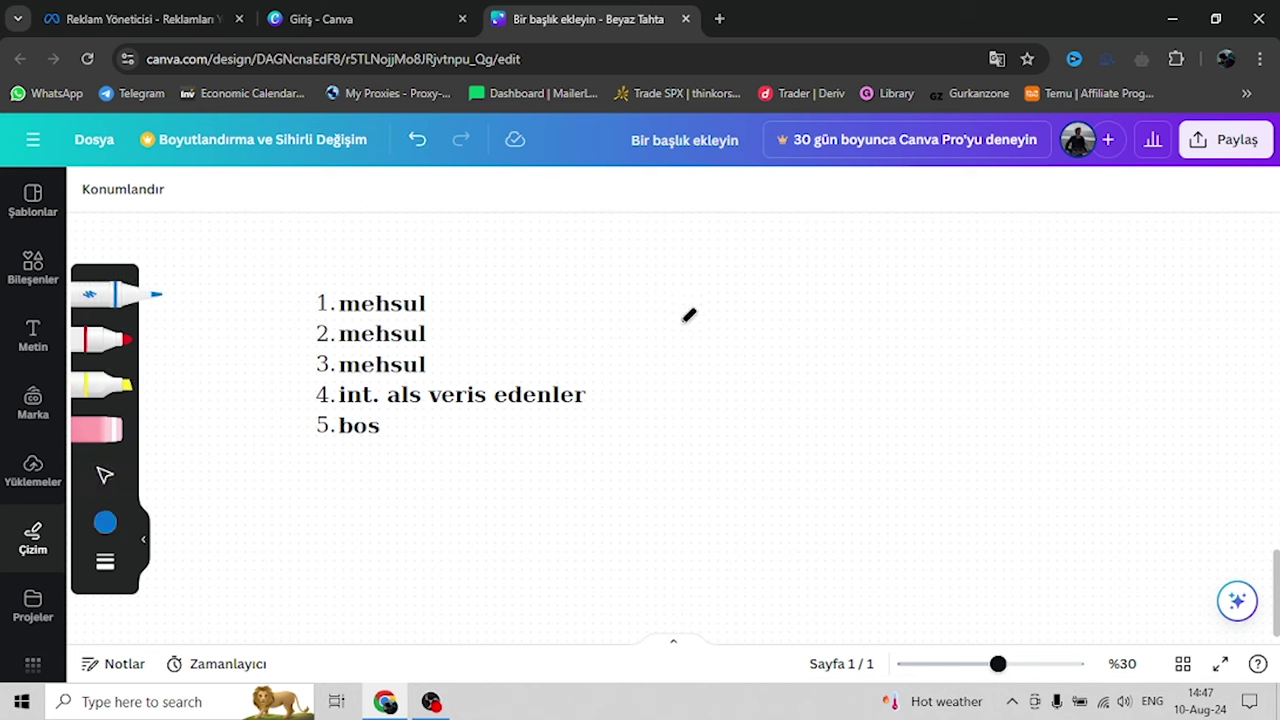
mouse_move(686, 325)
mouse_down()
mouse_move(715, 324)
mouse_move(714, 371)
mouse_move(736, 342)
mouse_move(812, 350)
mouse_move(778, 336)
mouse_up()
drag(902, 288, 903, 364)
mouse_move(830, 342)
mouse_down()
mouse_move(905, 332)
mouse_move(948, 365)
mouse_up()
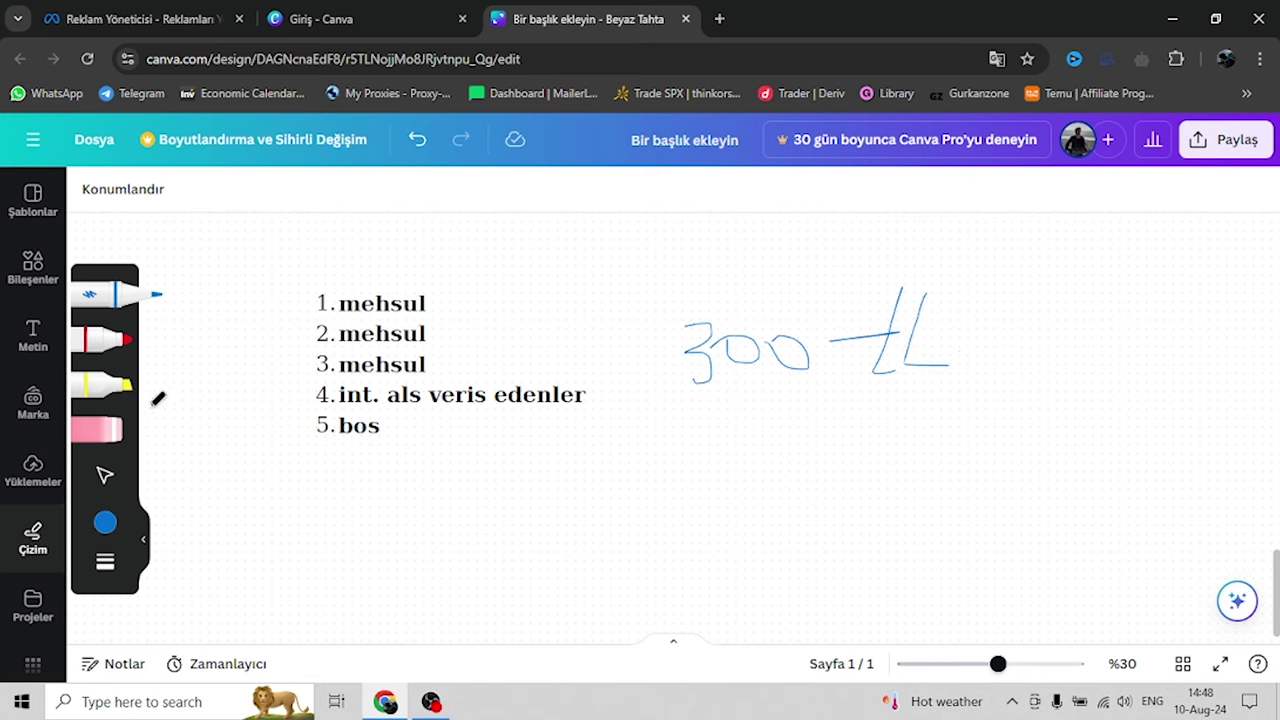
Handwrite "50 TL" in red beside the blue "300 TL"
click(115, 340)
mouse_move(1040, 314)
mouse_down()
mouse_move(1008, 373)
mouse_move(1047, 312)
mouse_move(1128, 345)
mouse_up()
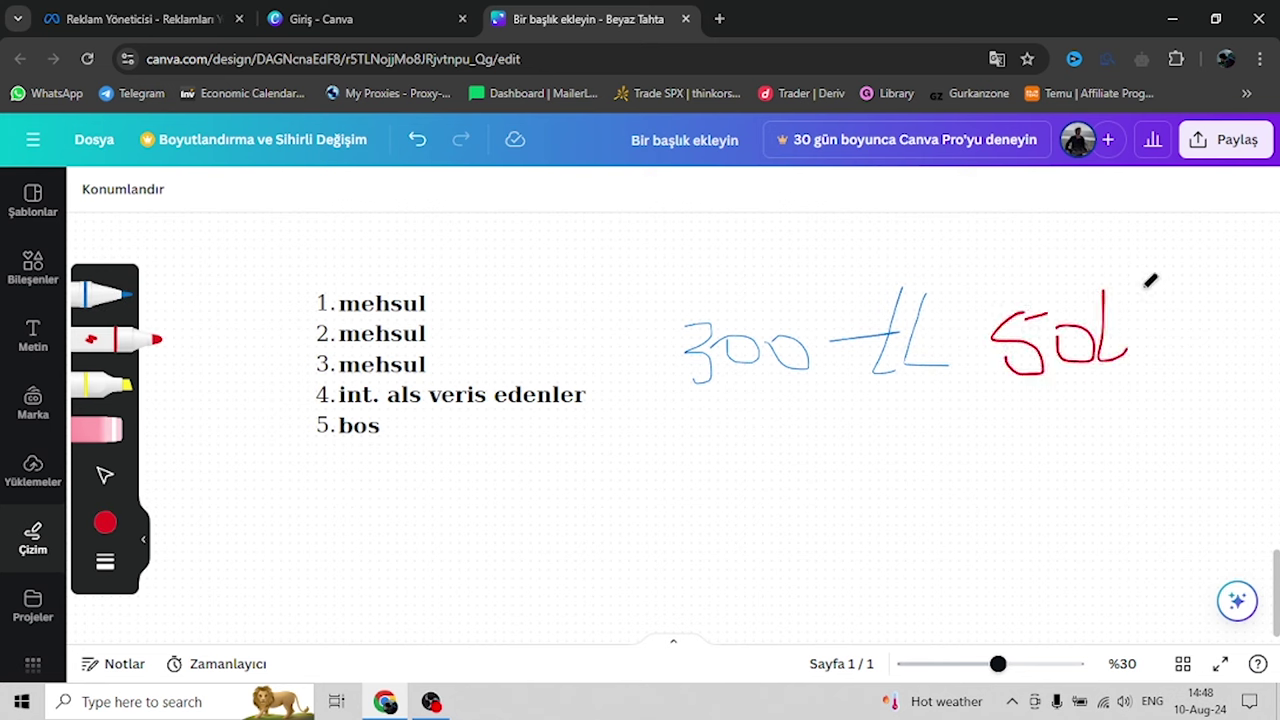
mouse_move(1141, 290)
mouse_down()
mouse_move(1140, 345)
mouse_move(1170, 323)
mouse_move(1170, 355)
mouse_up()
scroll(494, 374, down, 1)
scroll(410, 312, up, 1)
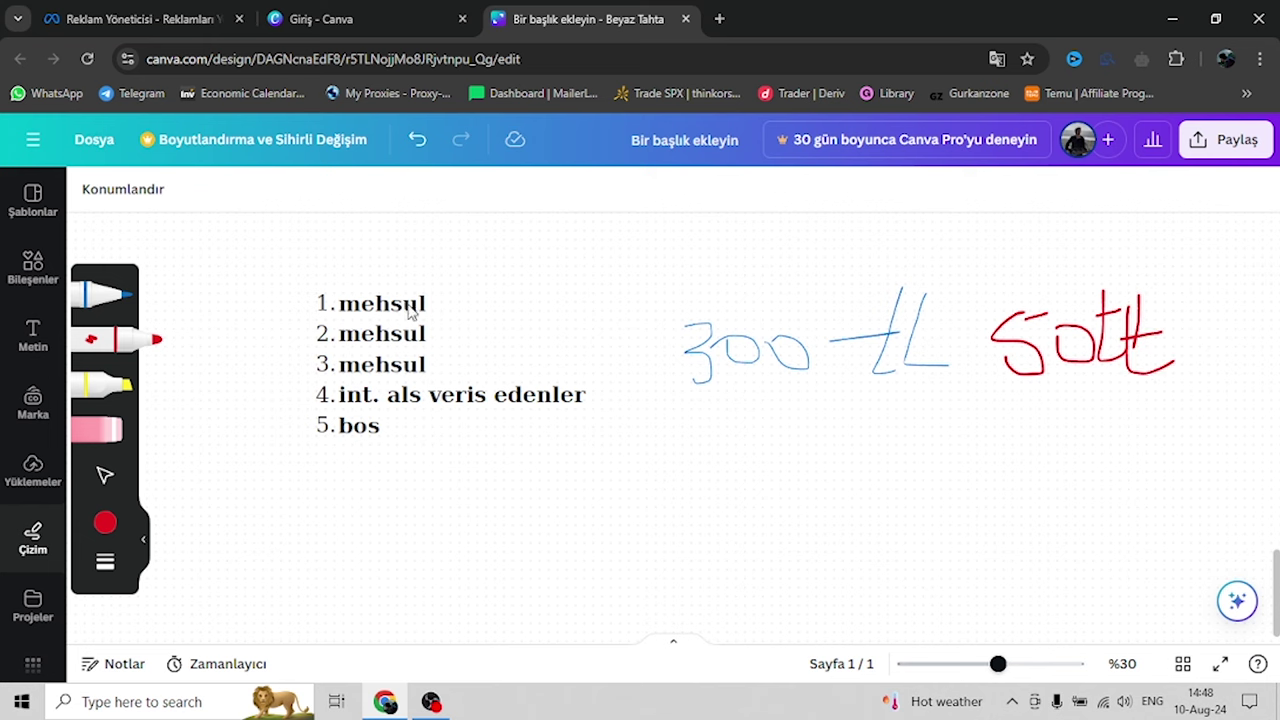
Draw a red arrow from the first list item to below the list and handwrite "1/ X" and "2/ X" there
mouse_move(310, 307)
mouse_down()
mouse_move(285, 311)
mouse_move(256, 517)
mouse_move(313, 511)
mouse_move(268, 529)
mouse_up()
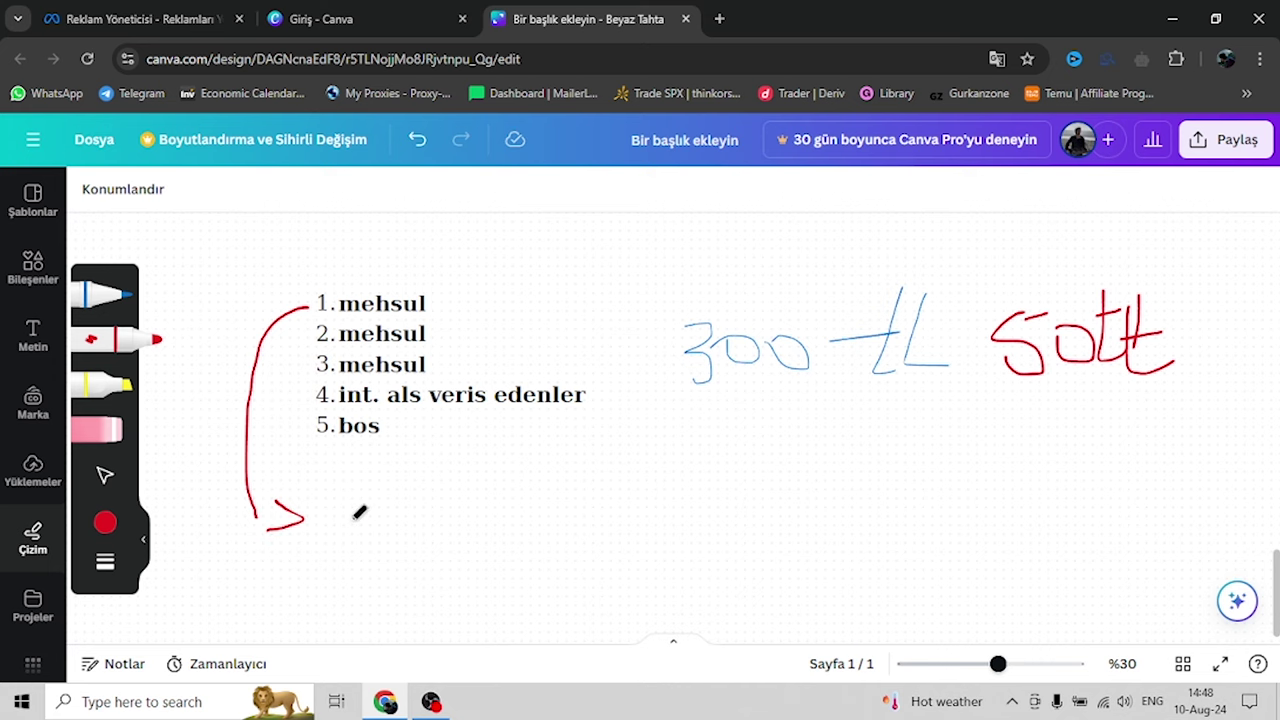
scroll(350, 505, down, 1)
drag(336, 400, 336, 445)
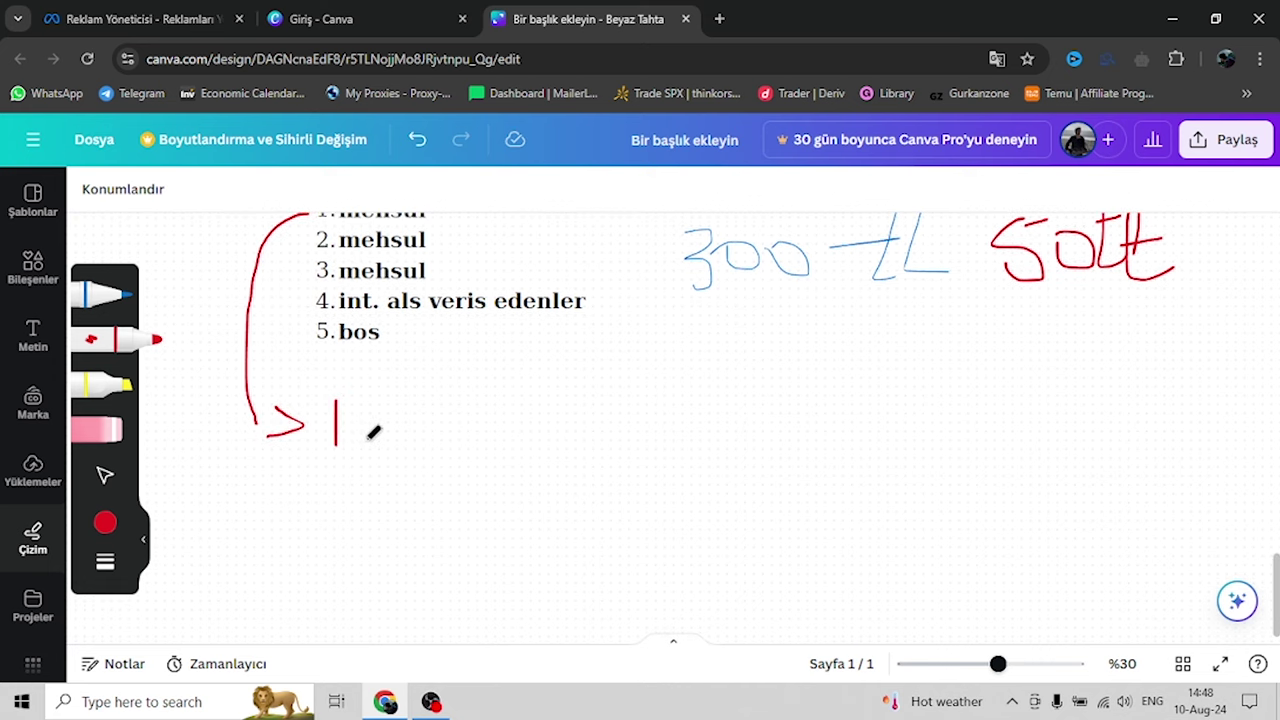
drag(374, 391, 355, 469)
scroll(418, 356, down, 1)
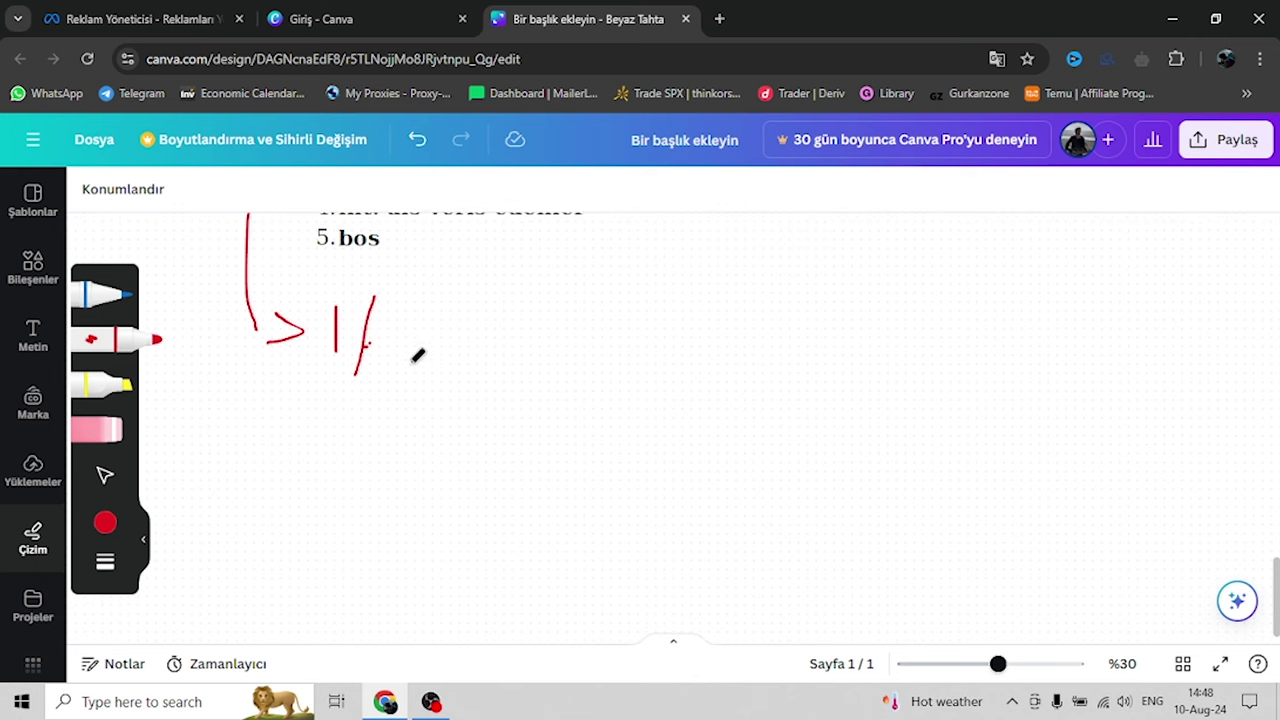
mouse_move(436, 307)
mouse_down()
mouse_move(396, 344)
mouse_move(436, 340)
mouse_up()
mouse_move(322, 408)
mouse_down()
mouse_move(336, 398)
mouse_move(363, 467)
mouse_up()
drag(390, 402, 352, 494)
mouse_move(441, 428)
mouse_down()
mouse_move(412, 470)
mouse_move(476, 462)
mouse_up()
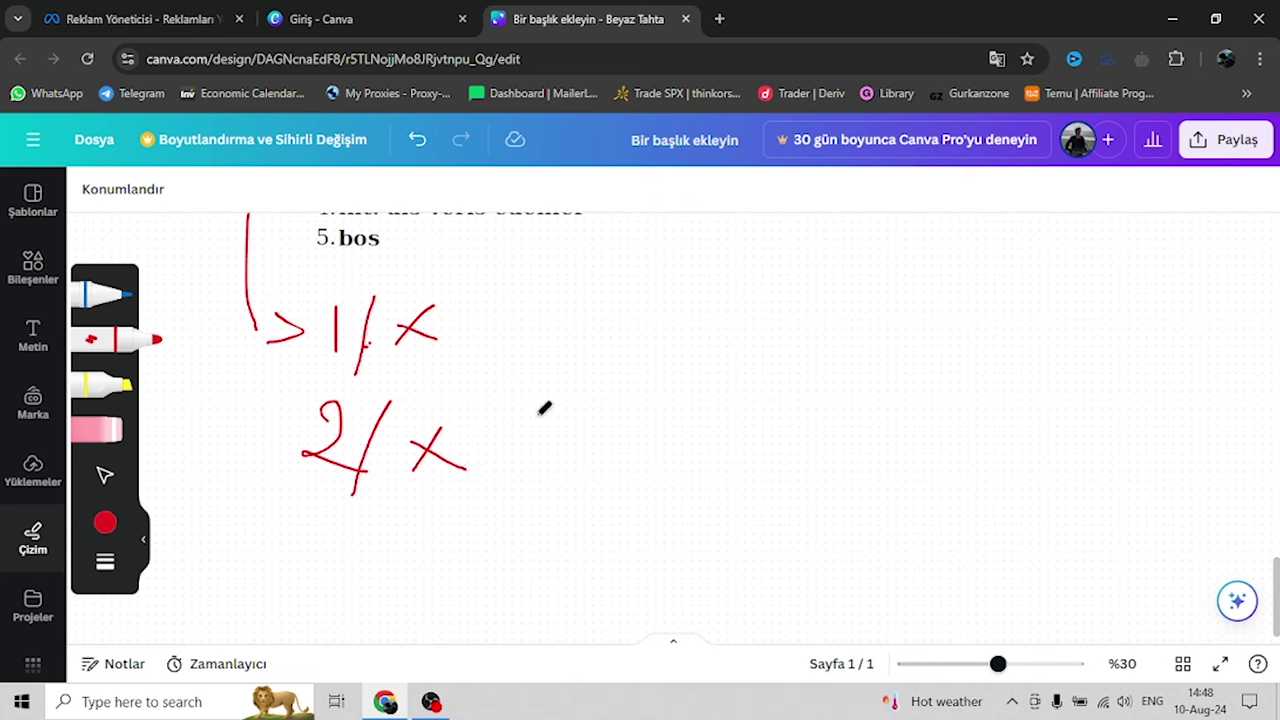
Draw a red angle bracket joining the two X rows and handwrite "100 TL" at its tip
drag(520, 338, 520, 450)
mouse_move(605, 365)
mouse_down()
mouse_move(610, 412)
mouse_move(686, 393)
mouse_move(686, 366)
mouse_move(731, 366)
mouse_move(736, 400)
mouse_up()
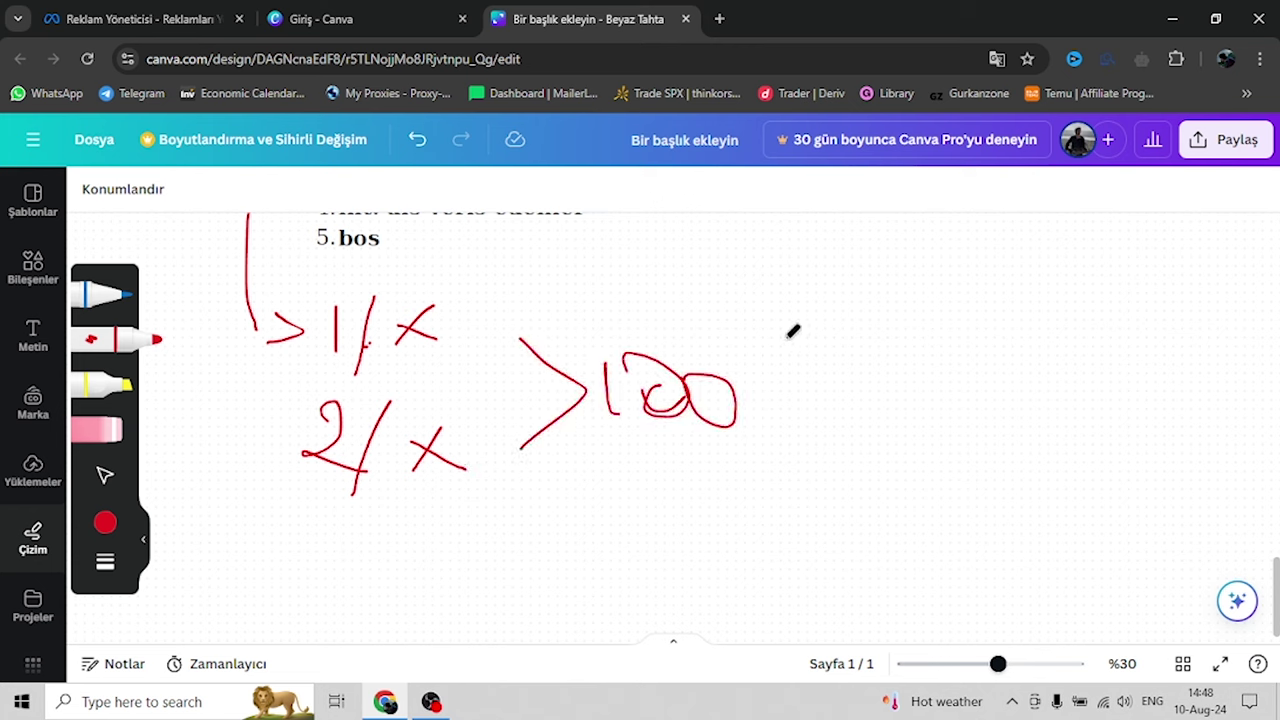
mouse_move(783, 343)
mouse_down()
mouse_move(765, 395)
mouse_move(793, 384)
mouse_move(838, 423)
mouse_up()
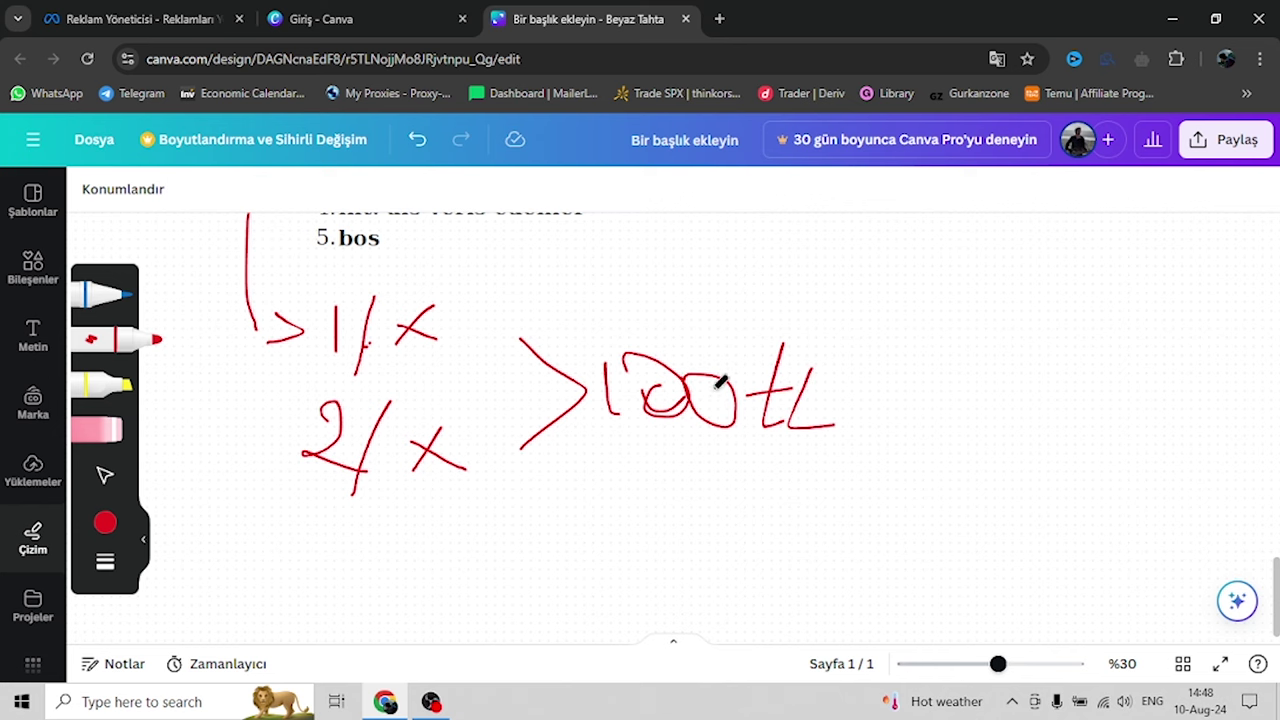
Review the copied list together with the handwritten price notes above, beside and below it
scroll(722, 378, up, 2)
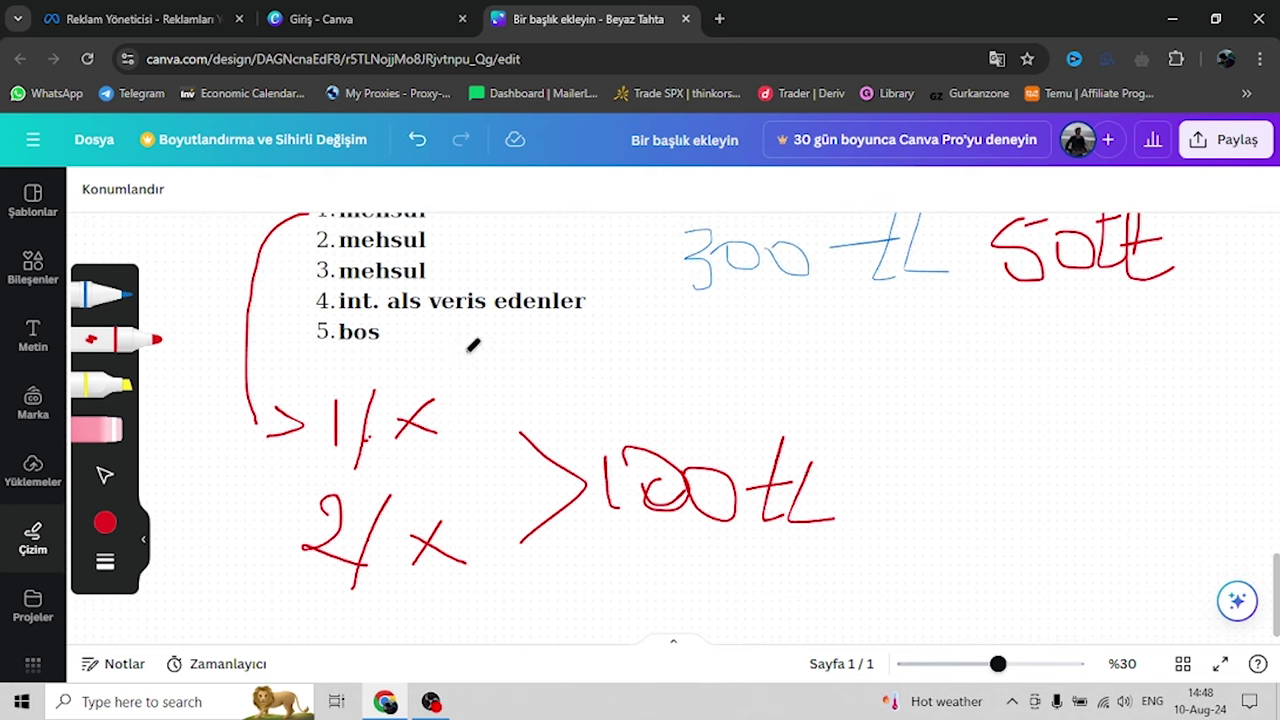
scroll(374, 300, up, 2)
scroll(410, 360, down, 4)
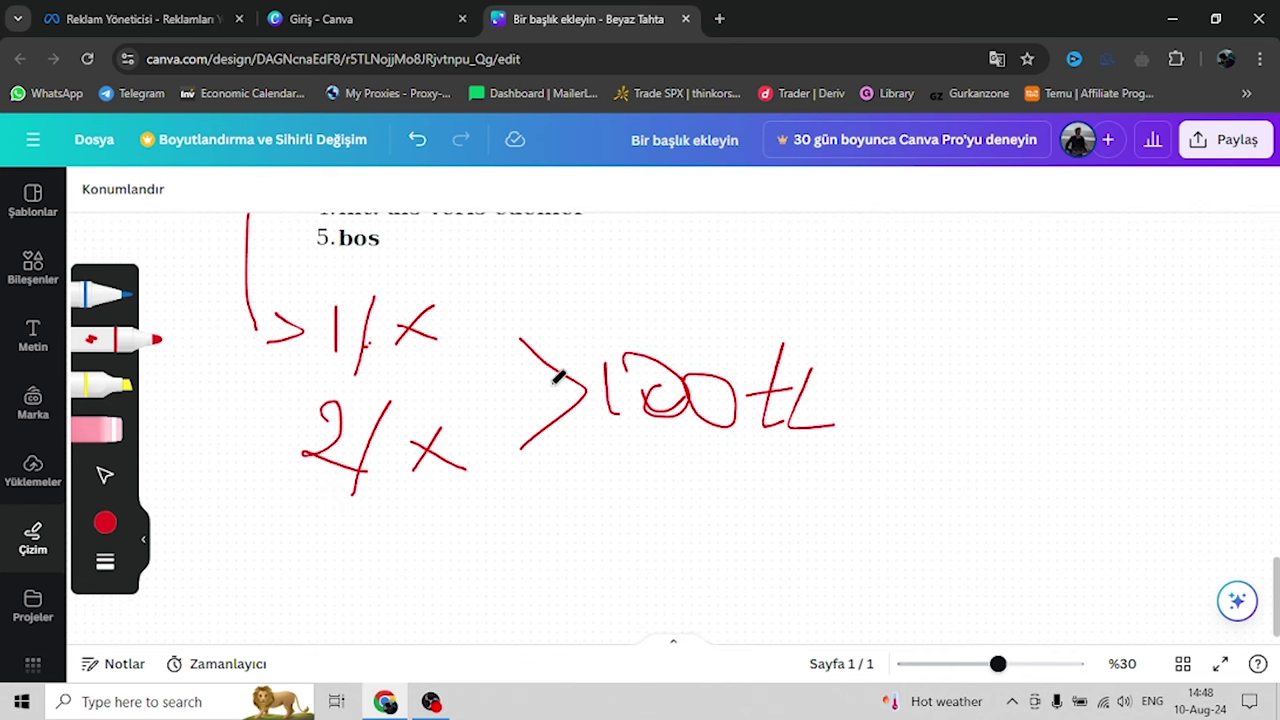
scroll(402, 337, up, 2)
scroll(585, 411, up, 4)
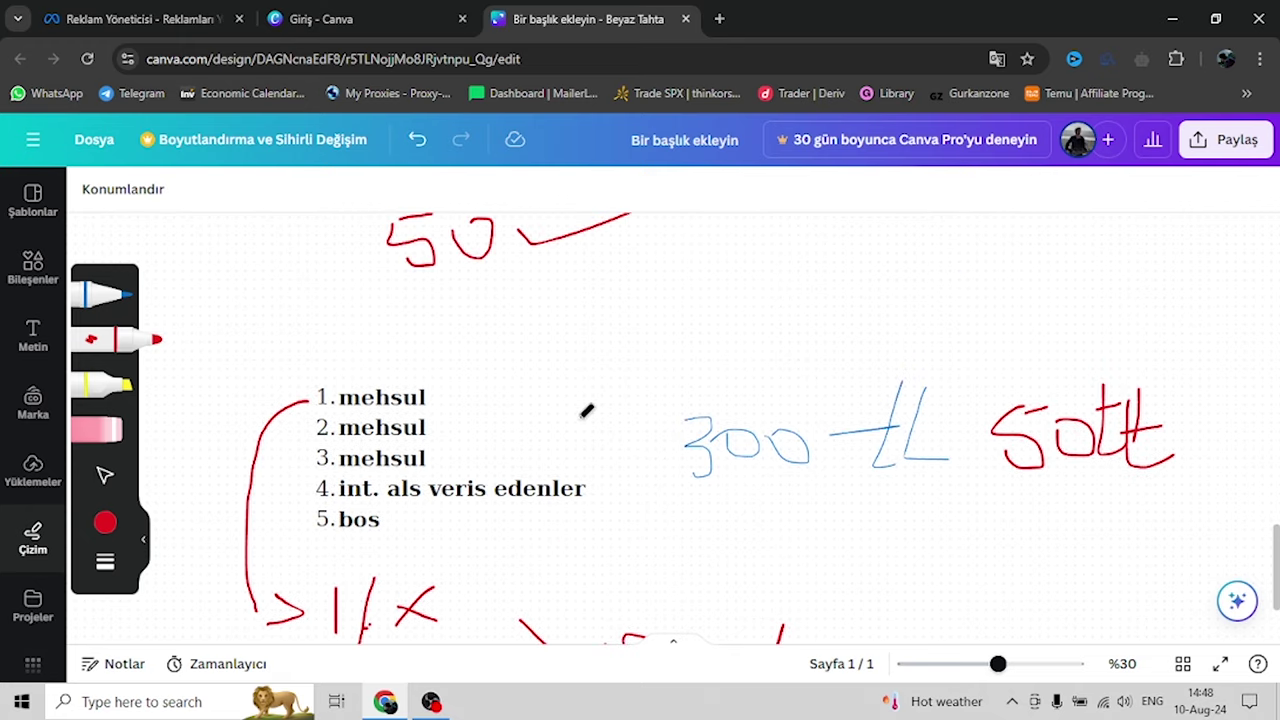
scroll(591, 408, up, 6)
scroll(614, 404, down, 10)
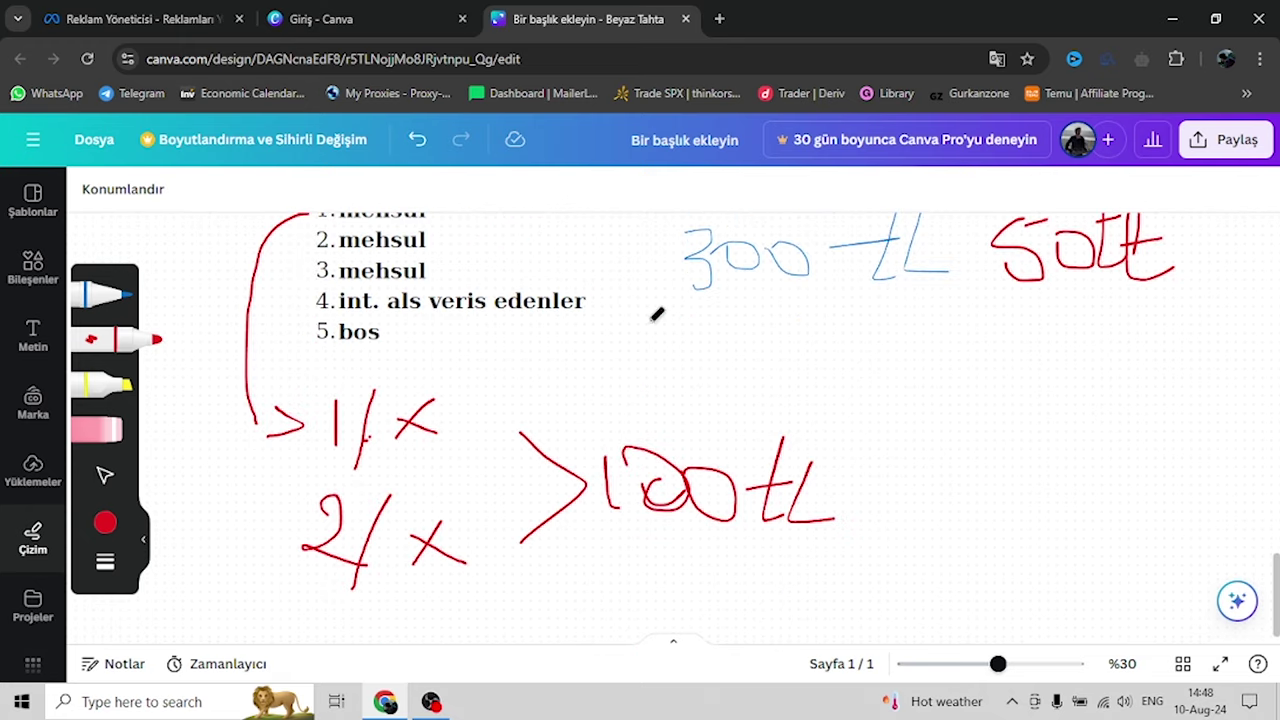
scroll(491, 390, up, 2)
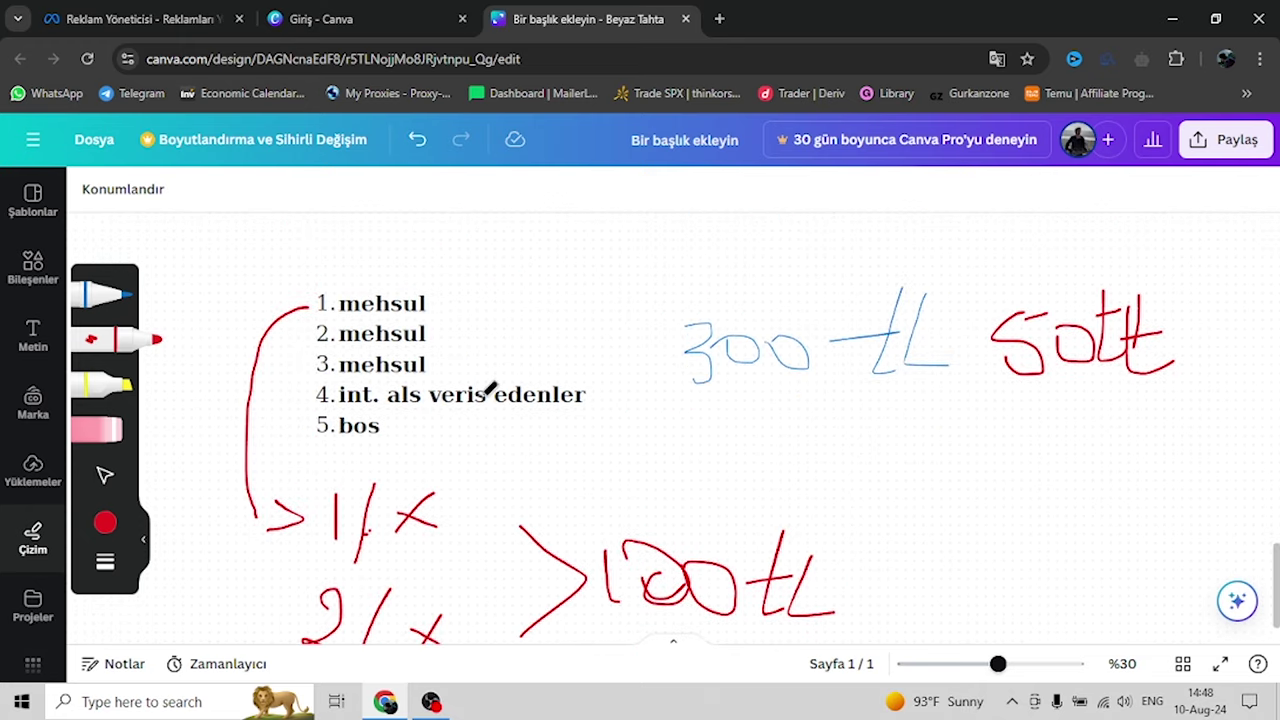
Handwrite "300 T" in red beside the "100 TL" note
scroll(490, 390, down, 4)
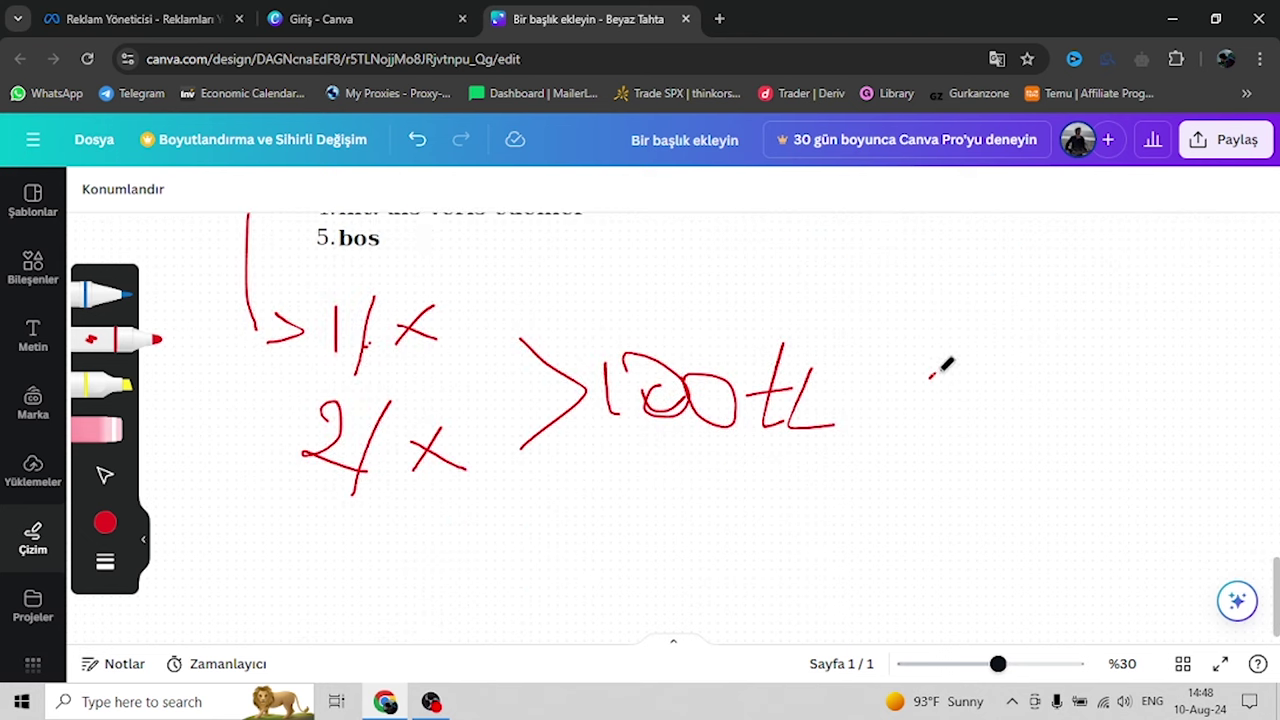
mouse_move(931, 376)
mouse_down()
mouse_move(963, 420)
mouse_move(983, 381)
mouse_move(994, 400)
mouse_move(1054, 405)
mouse_move(1005, 388)
mouse_up()
drag(1127, 352, 1088, 421)
drag(1060, 377, 1126, 356)
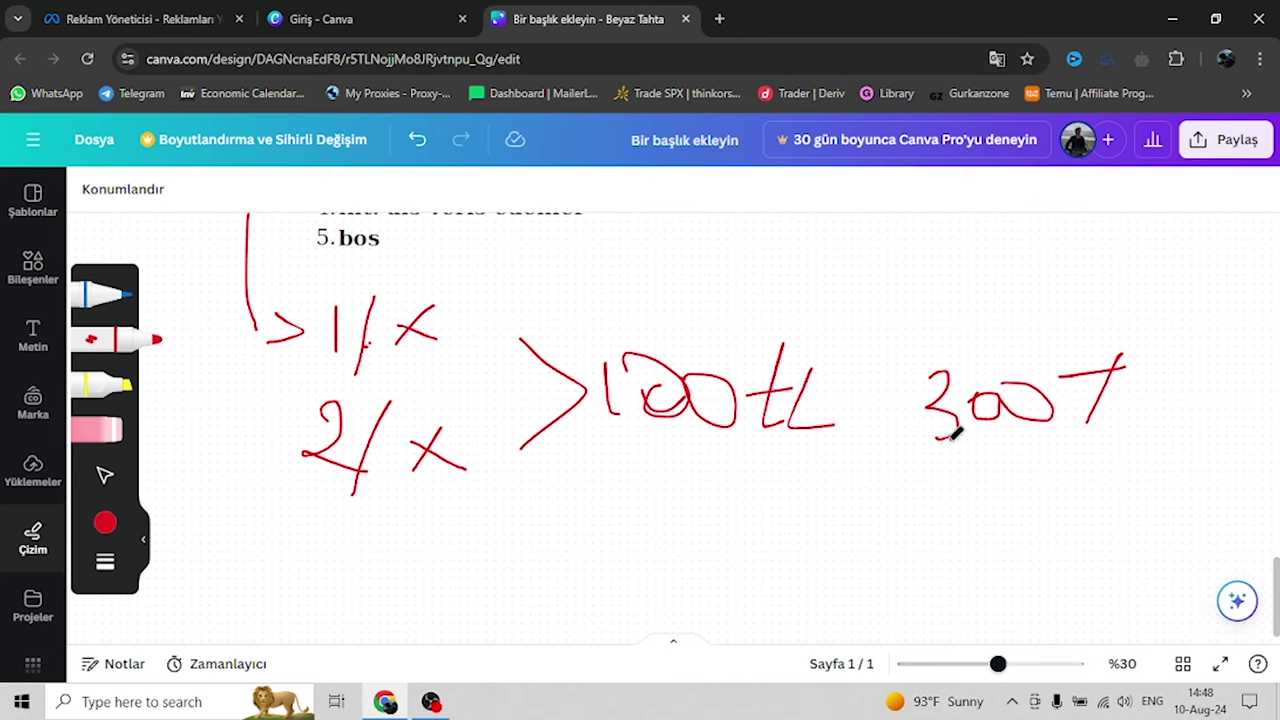
Handwrite "300" with a check mark in green directly below the red "300 T"
click(105, 522)
click(331, 458)
mouse_move(916, 462)
mouse_down()
mouse_move(945, 478)
mouse_move(930, 500)
mouse_up()
mouse_move(983, 465)
mouse_down()
mouse_move(1020, 502)
mouse_move(1030, 482)
mouse_up()
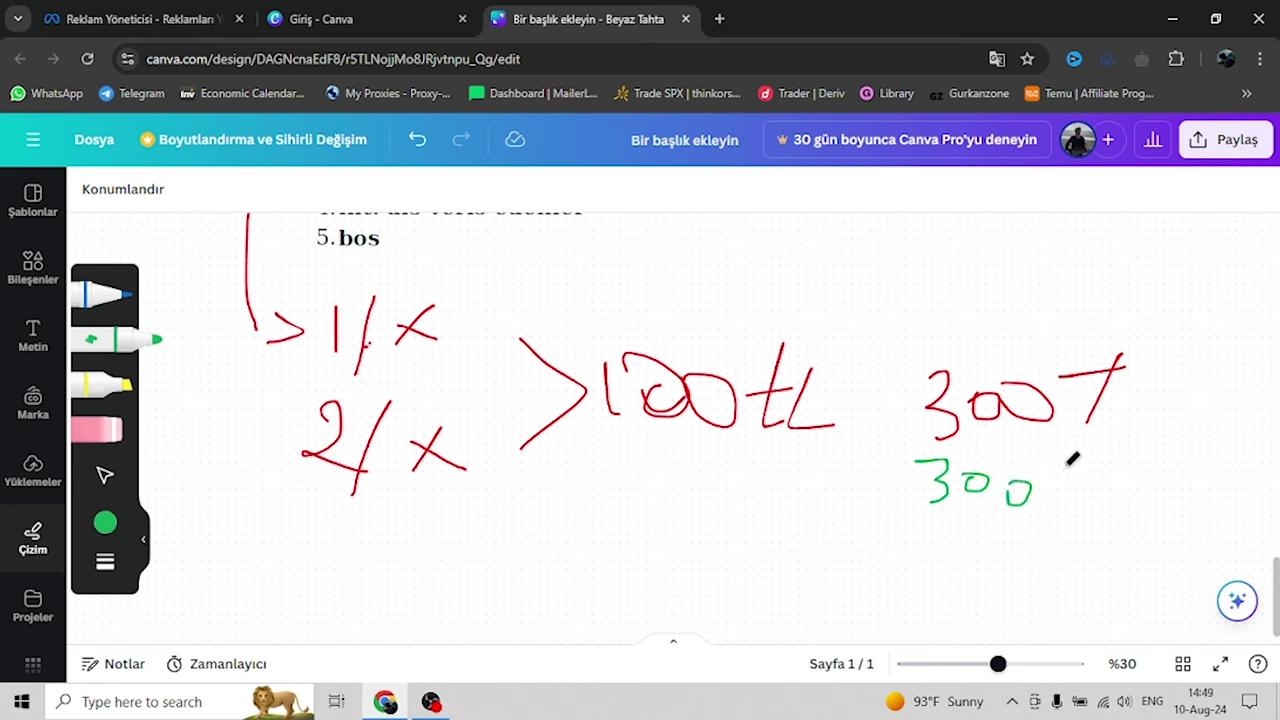
drag(1064, 474, 1106, 462)
Draw a green box around the two 300 amounts and strike through the green "300"
scroll(1000, 400, up, 1)
drag(918, 455, 930, 455)
scroll(966, 366, down, 2)
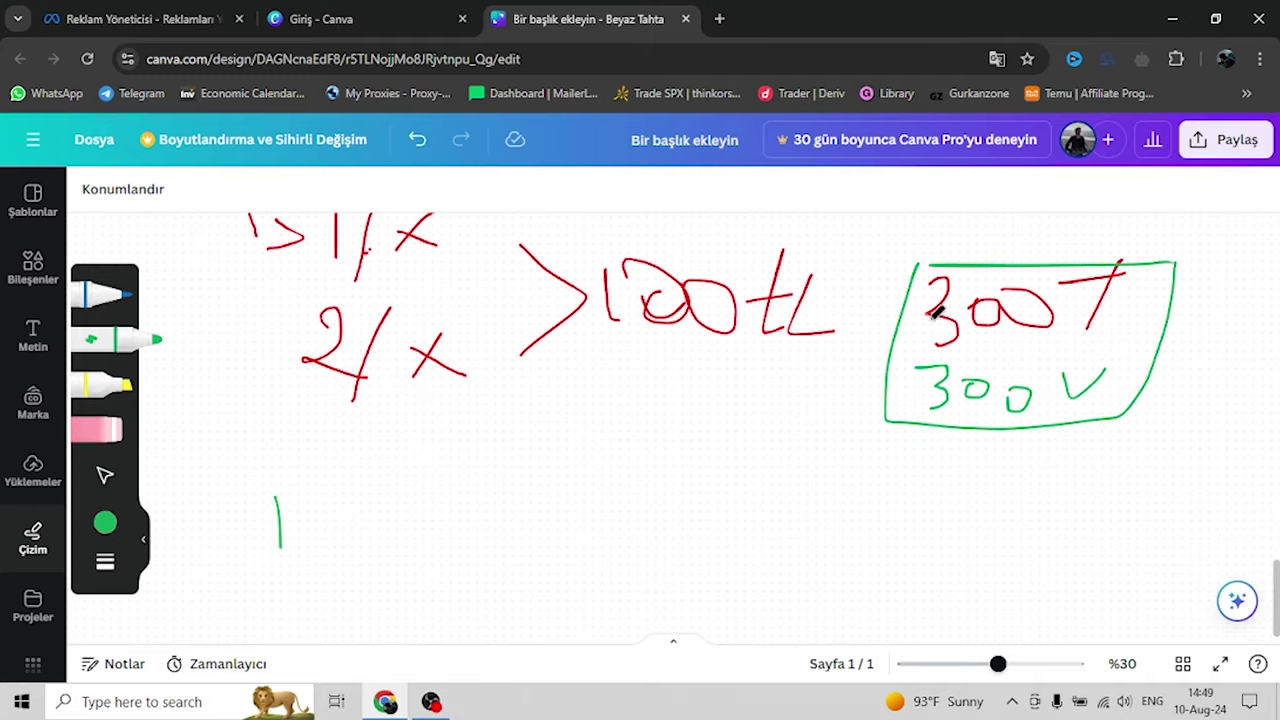
drag(900, 397, 1044, 385)
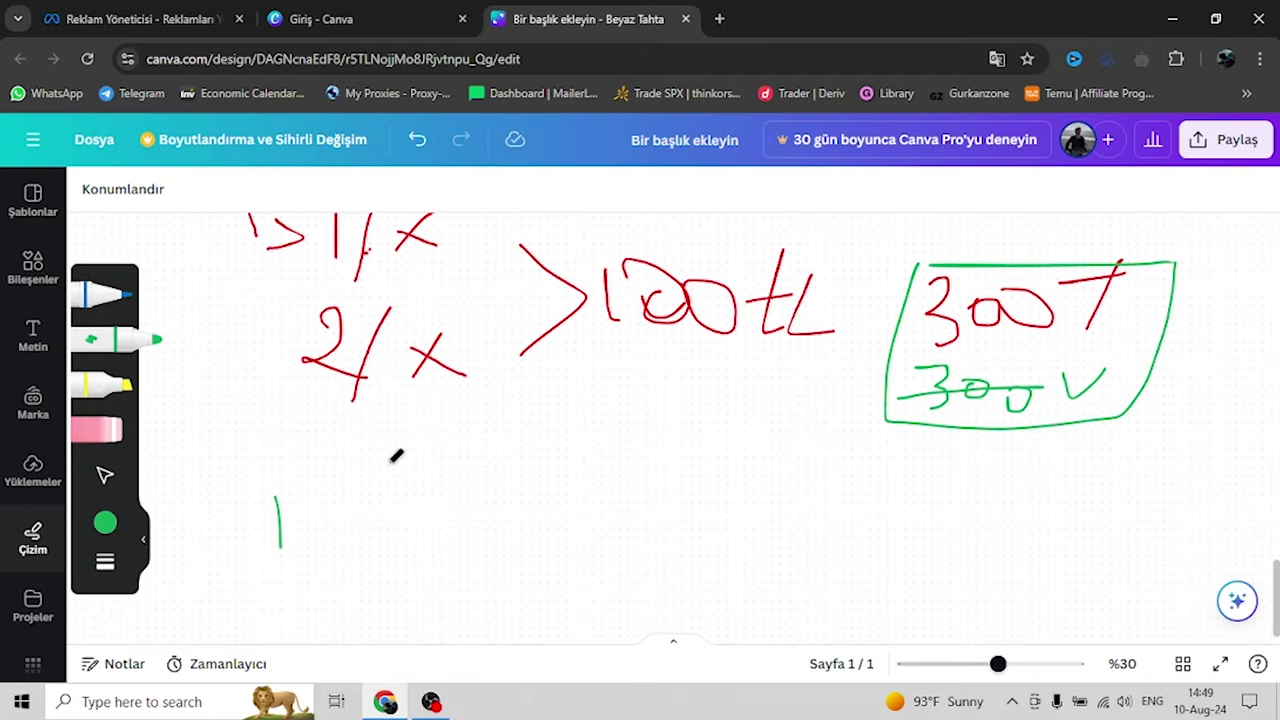
Handwrite "100" in green below the red notes, followed by a line and a short scribbled note
drag(303, 510, 360, 510)
mouse_move(440, 523)
mouse_down()
mouse_move(546, 522)
mouse_move(513, 535)
mouse_move(696, 494)
mouse_up()
click(724, 522)
drag(770, 490, 830, 532)
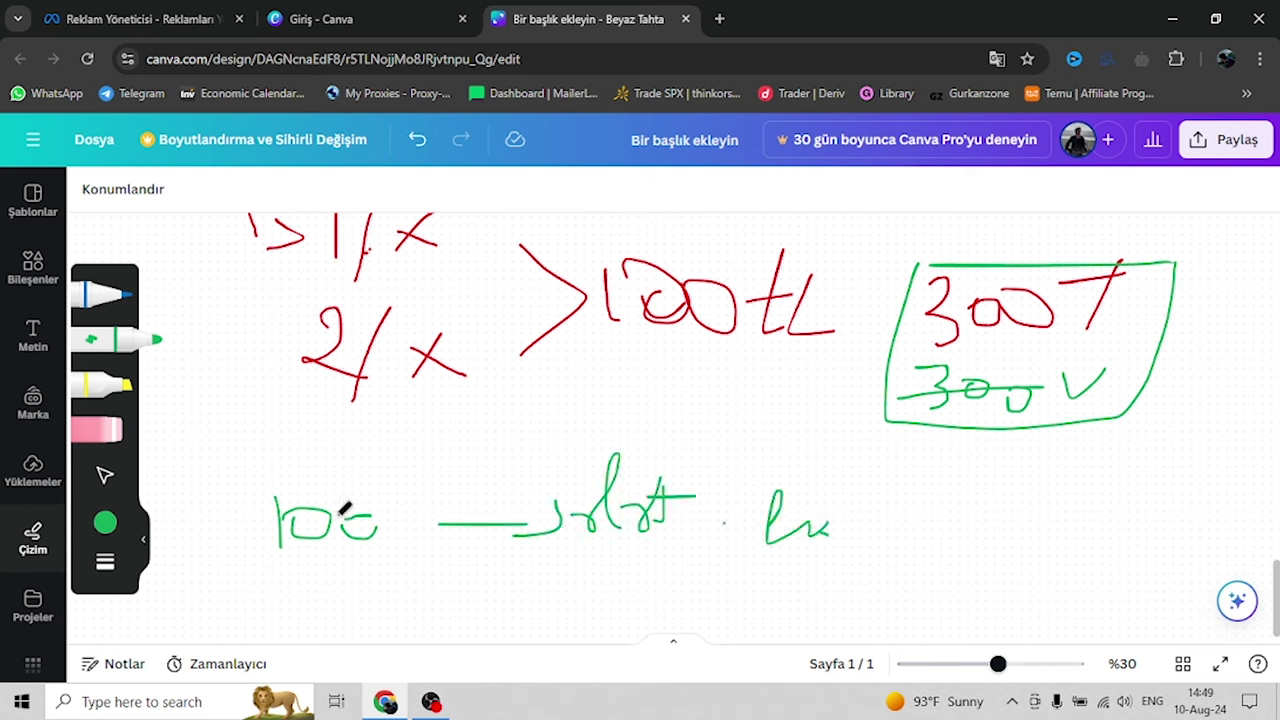
Circle the green "100" note, add a plus sign at its lower edge and "+1" beside the circle
mouse_move(263, 480)
mouse_down()
mouse_move(710, 575)
mouse_move(447, 440)
mouse_up()
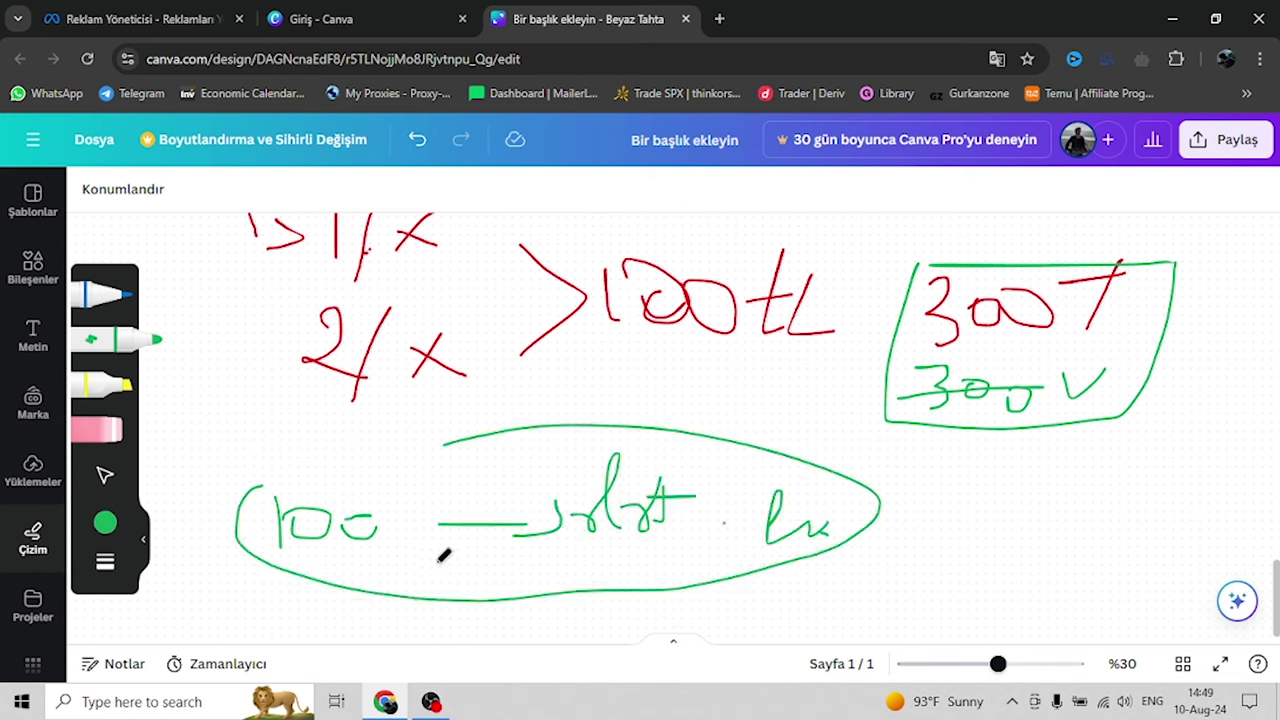
mouse_move(430, 569)
mouse_down()
mouse_move(490, 563)
mouse_move(441, 588)
mouse_up()
mouse_move(897, 503)
mouse_down()
mouse_move(940, 500)
mouse_move(918, 530)
mouse_up()
scroll(886, 500, down, 1)
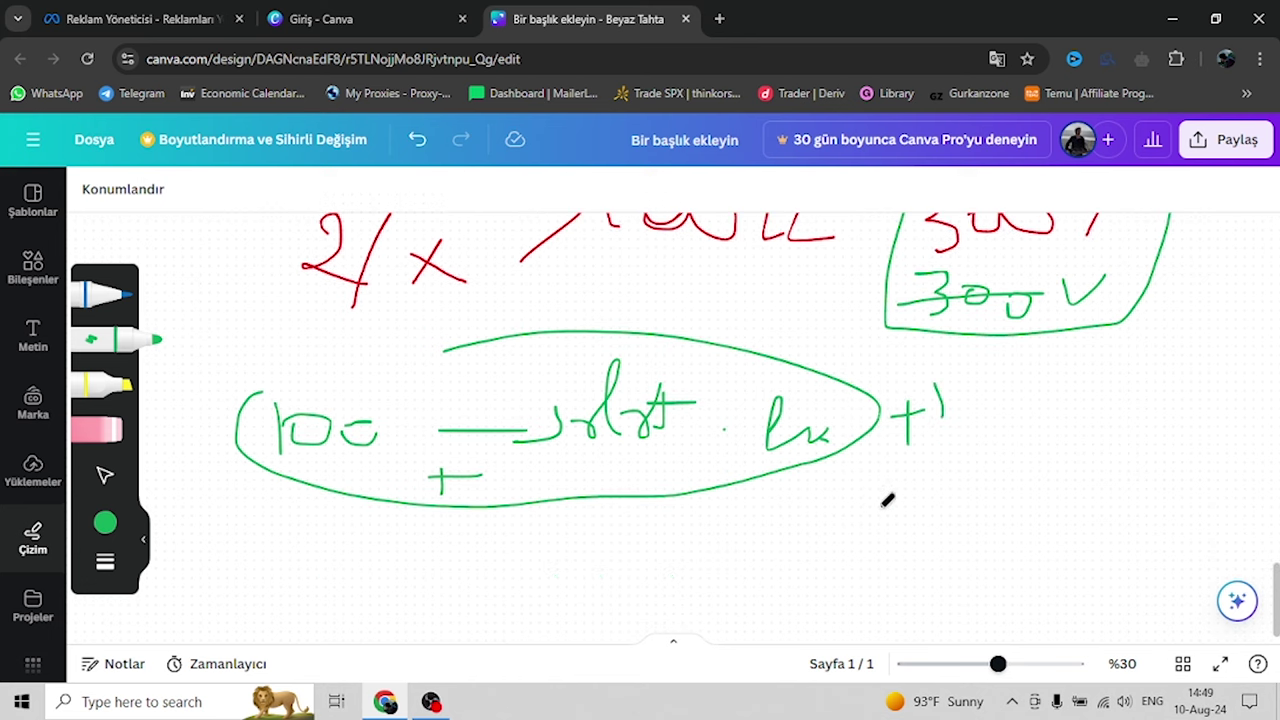
Trace the first zero of the red "100 TL" in green and add a green plus sign before the bracket
scroll(686, 455, up, 3)
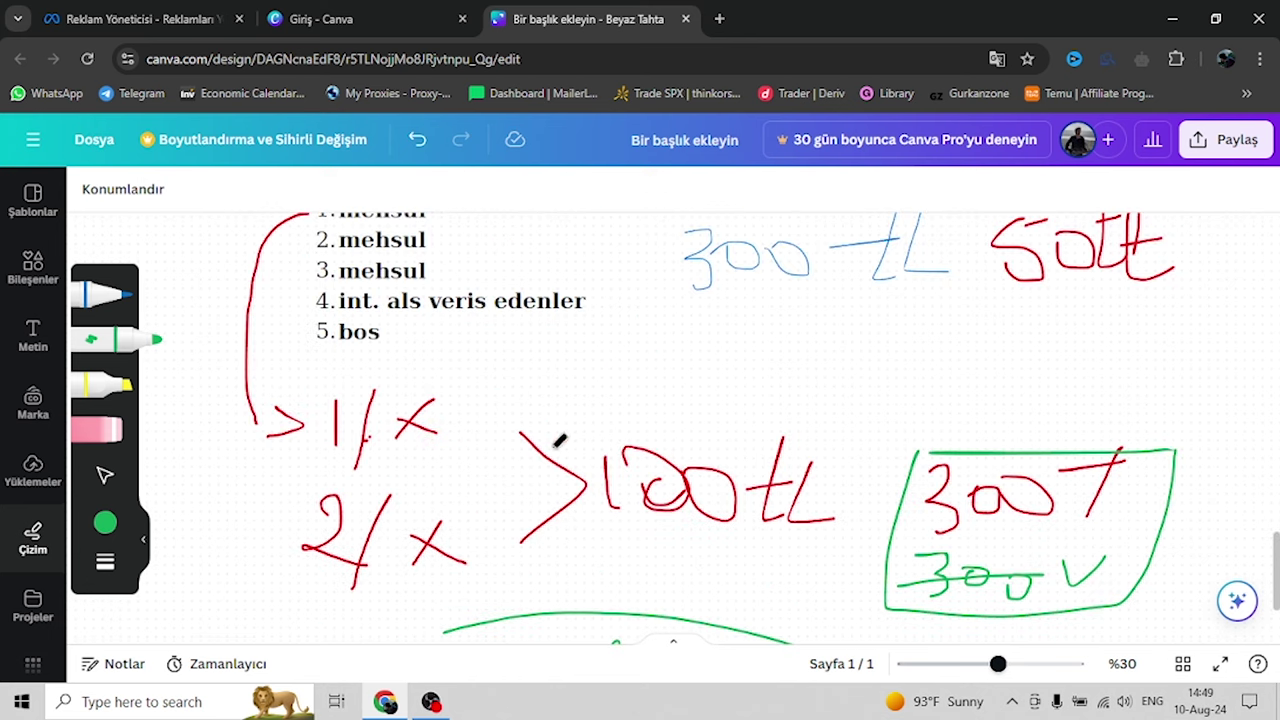
drag(634, 456, 688, 502)
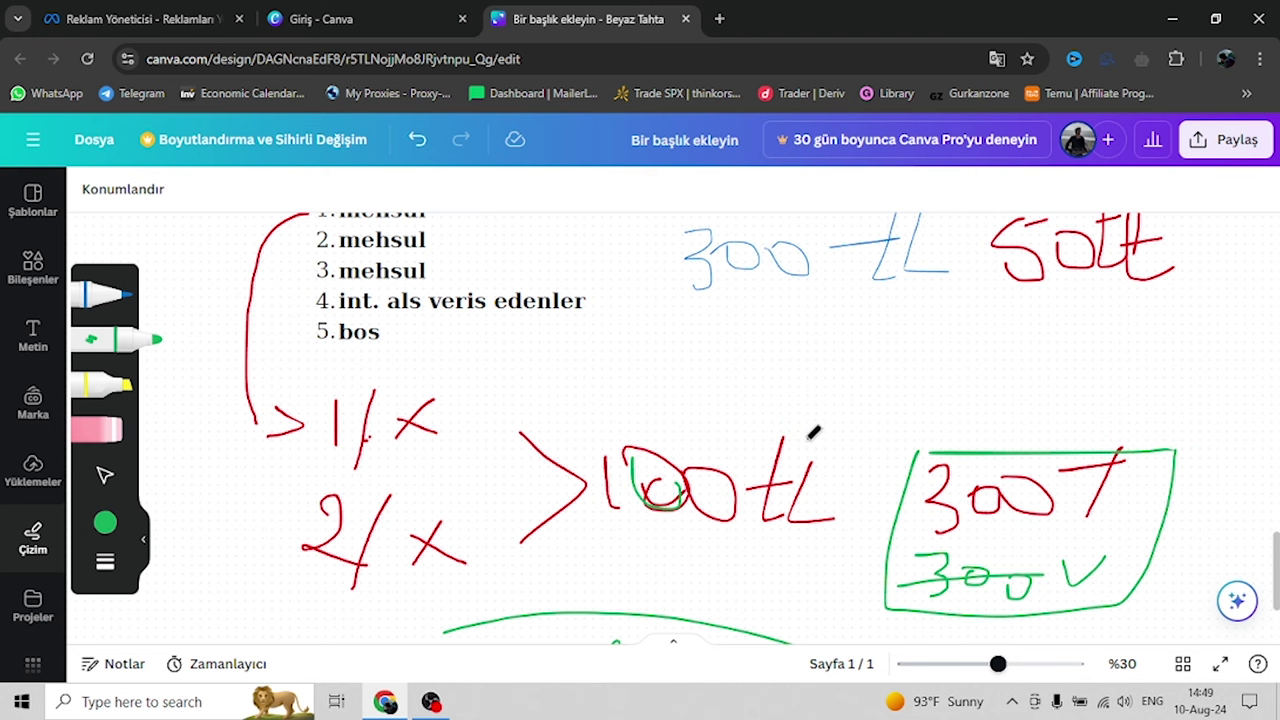
scroll(786, 432, down, 3)
mouse_move(496, 281)
mouse_down()
mouse_move(478, 322)
mouse_move(510, 300)
mouse_up()
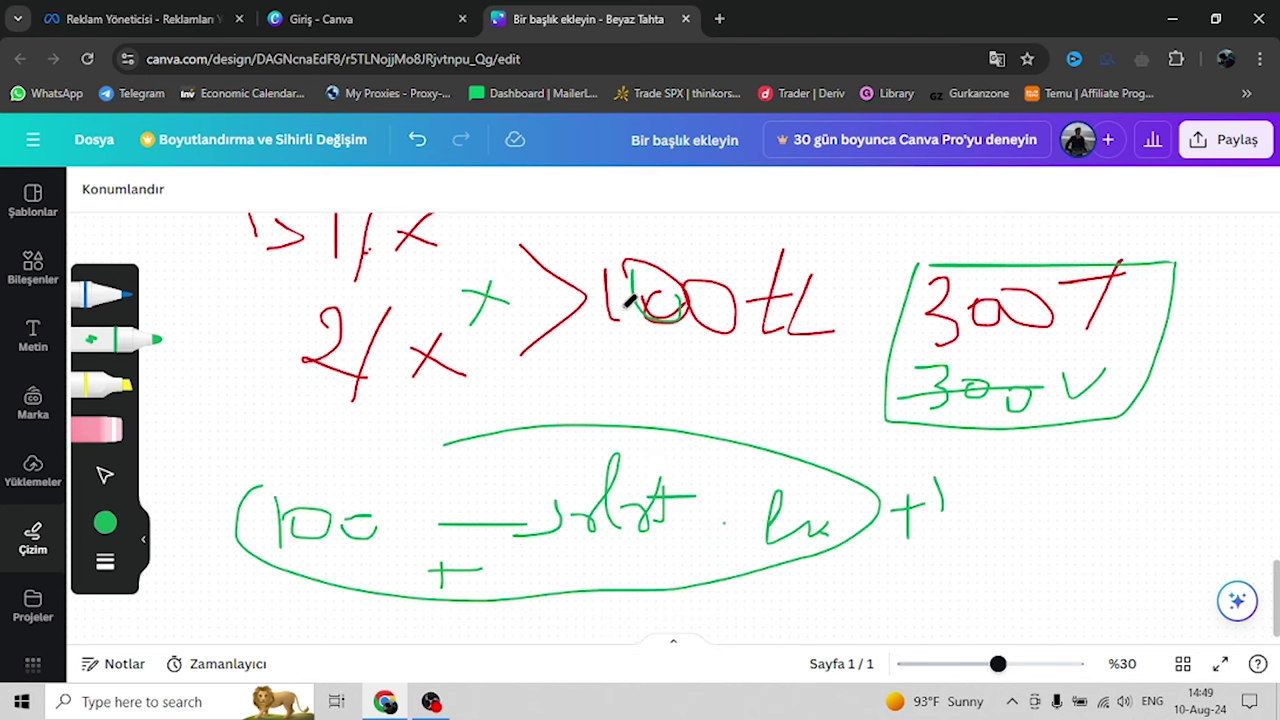
Draw a green line from the second "mehsul" item to the empty area below the circled note and handwrite "2." and "1" there
scroll(510, 345, up, 4)
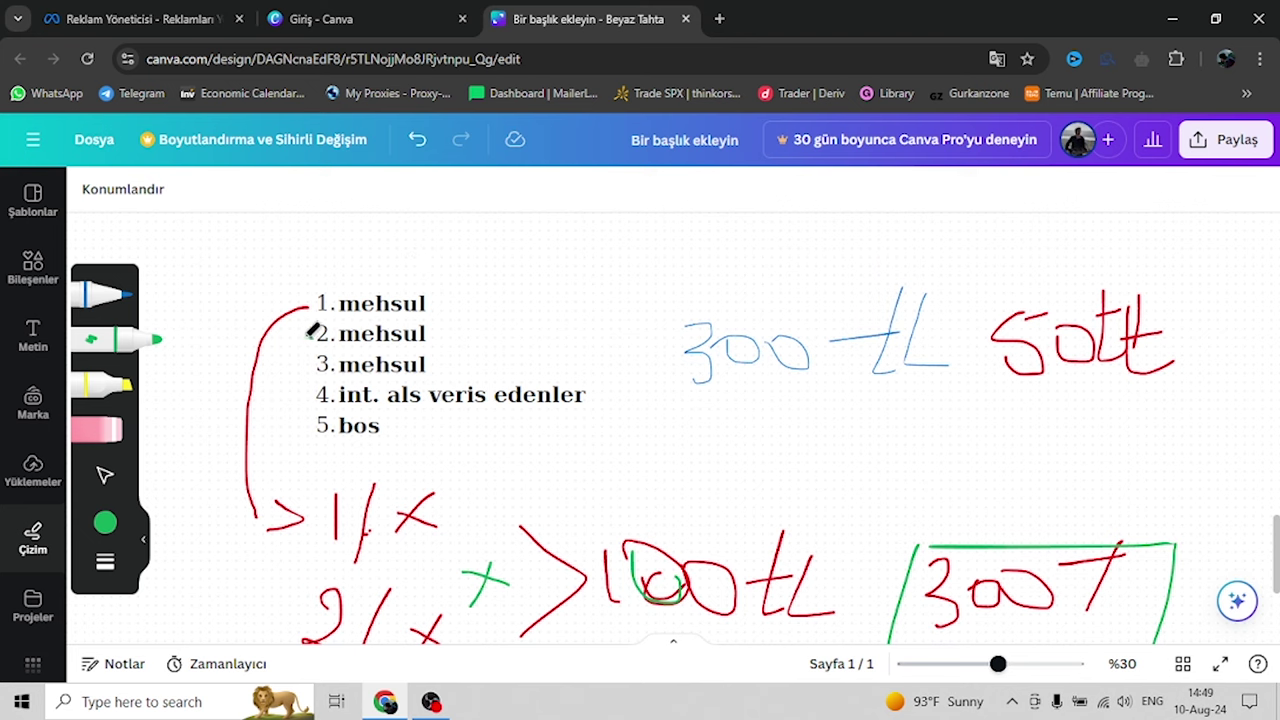
mouse_move(312, 334)
mouse_down()
mouse_move(213, 453)
mouse_move(208, 555)
mouse_move(330, 587)
mouse_up()
scroll(213, 453, down, 5)
scroll(365, 566, down, 1)
mouse_move(334, 477)
mouse_down()
mouse_move(338, 530)
mouse_move(356, 531)
mouse_up()
click(383, 531)
drag(448, 482, 449, 545)
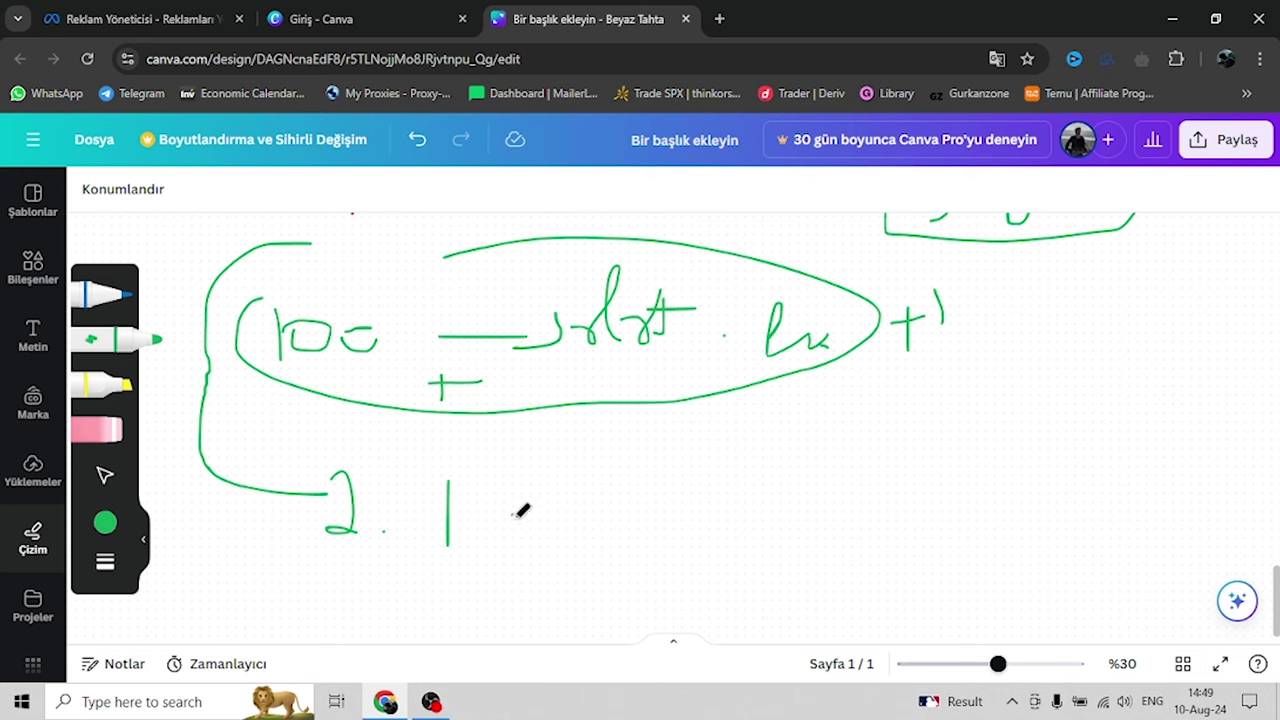
Handwrite "2. 56 +1" in green below the "2. 1" line
scroll(517, 422, down, 2)
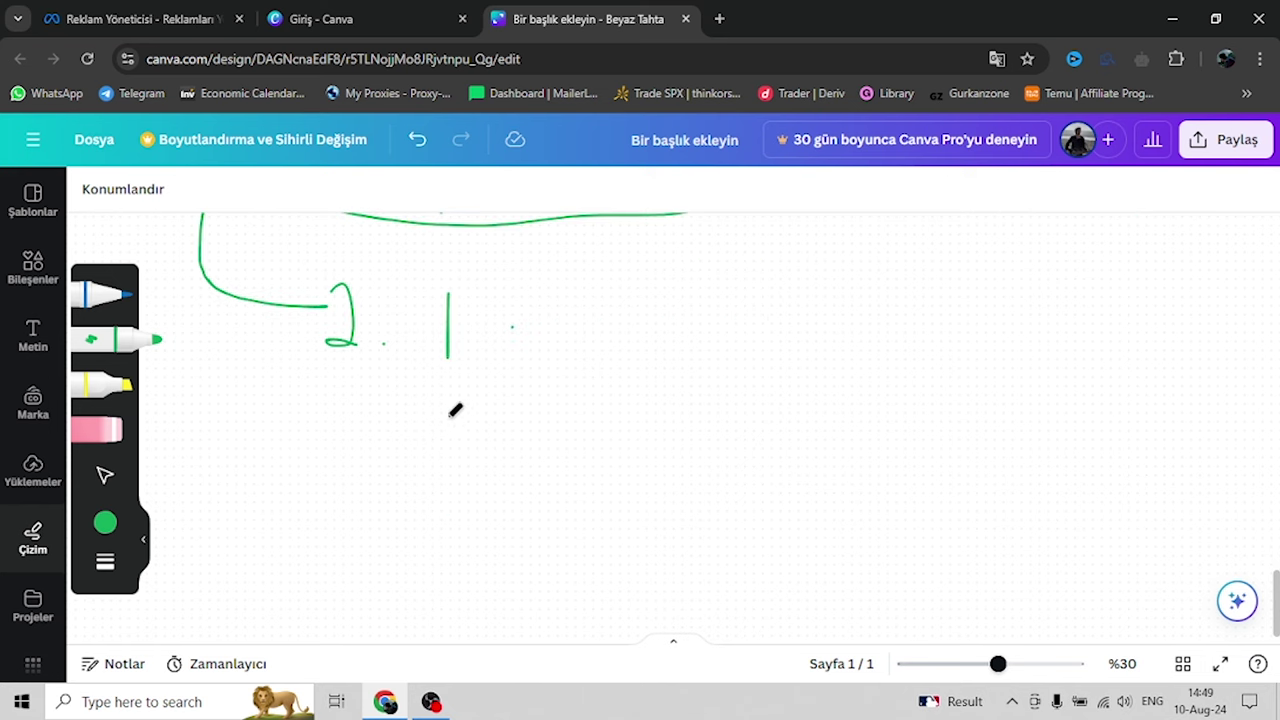
mouse_move(442, 418)
mouse_down()
mouse_move(480, 423)
mouse_move(484, 468)
mouse_up()
click(502, 462)
mouse_move(598, 425)
mouse_down()
mouse_move(560, 474)
mouse_move(606, 449)
mouse_move(628, 455)
mouse_up()
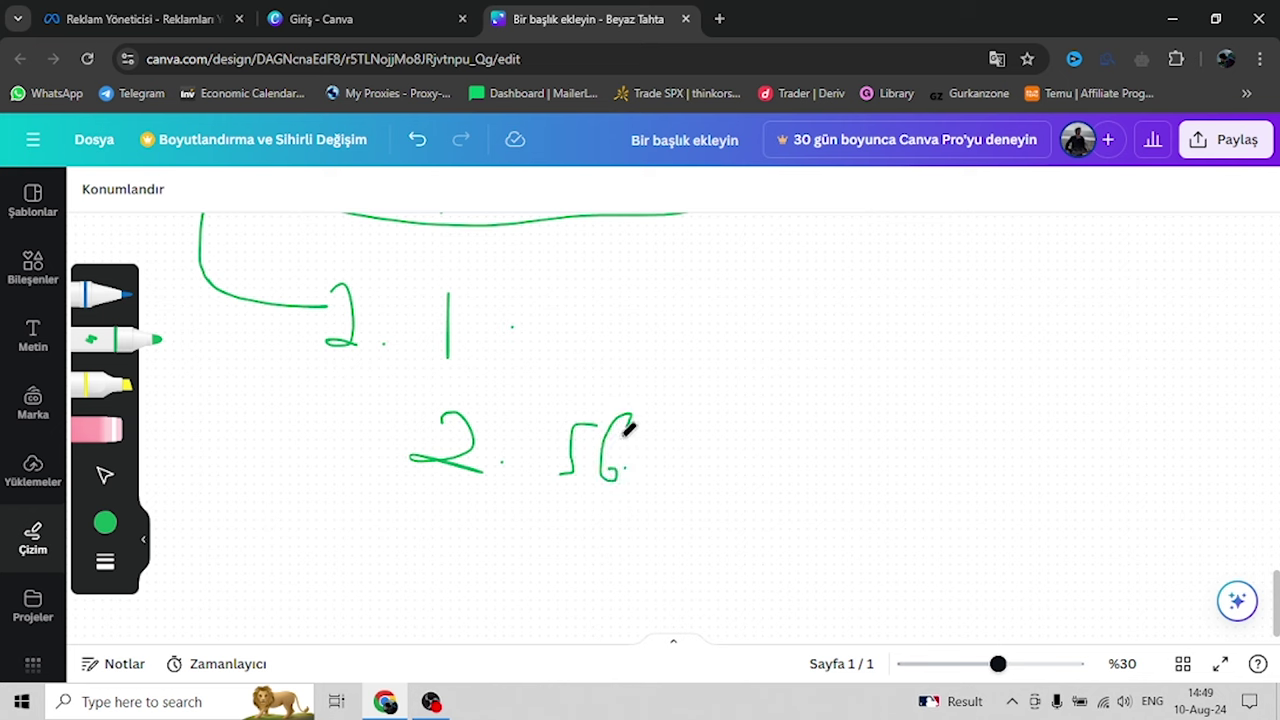
mouse_move(682, 456)
mouse_down()
mouse_move(710, 451)
mouse_move(697, 465)
mouse_move(736, 468)
mouse_up()
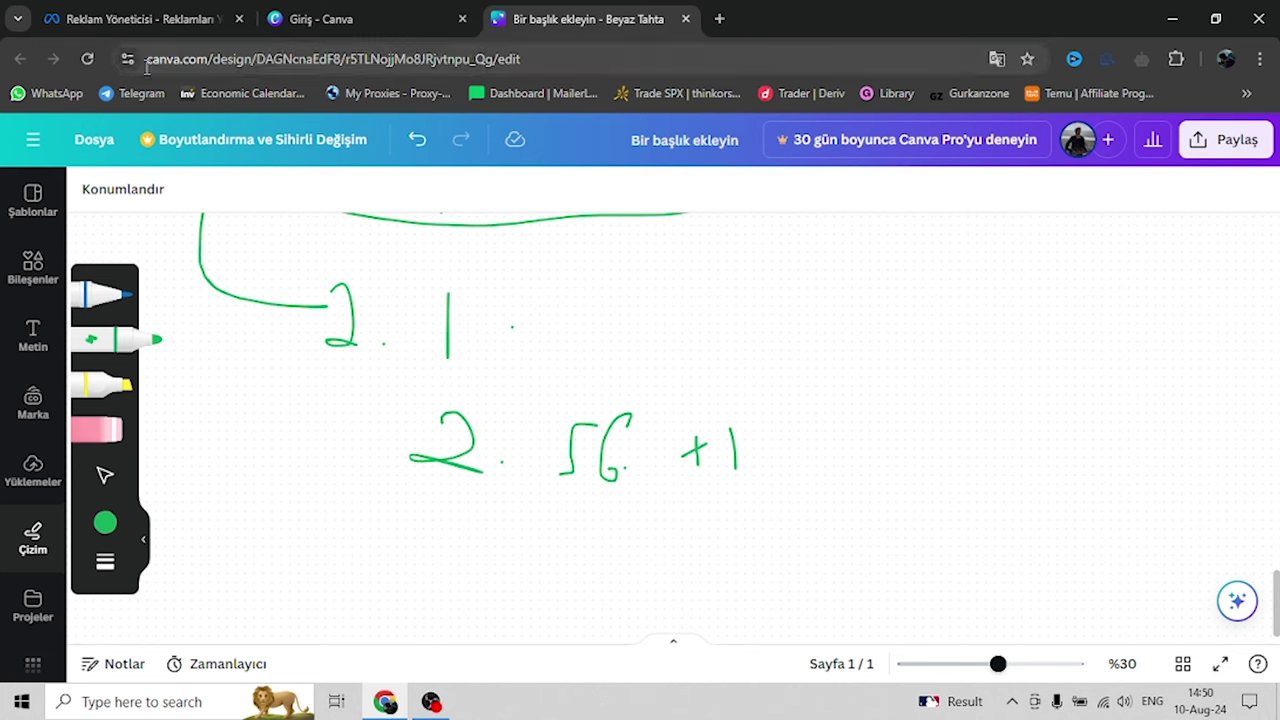
Add a thick green check mark beside "56 +1" and a plus sign beneath that line
click(130, 19)
click(590, 19)
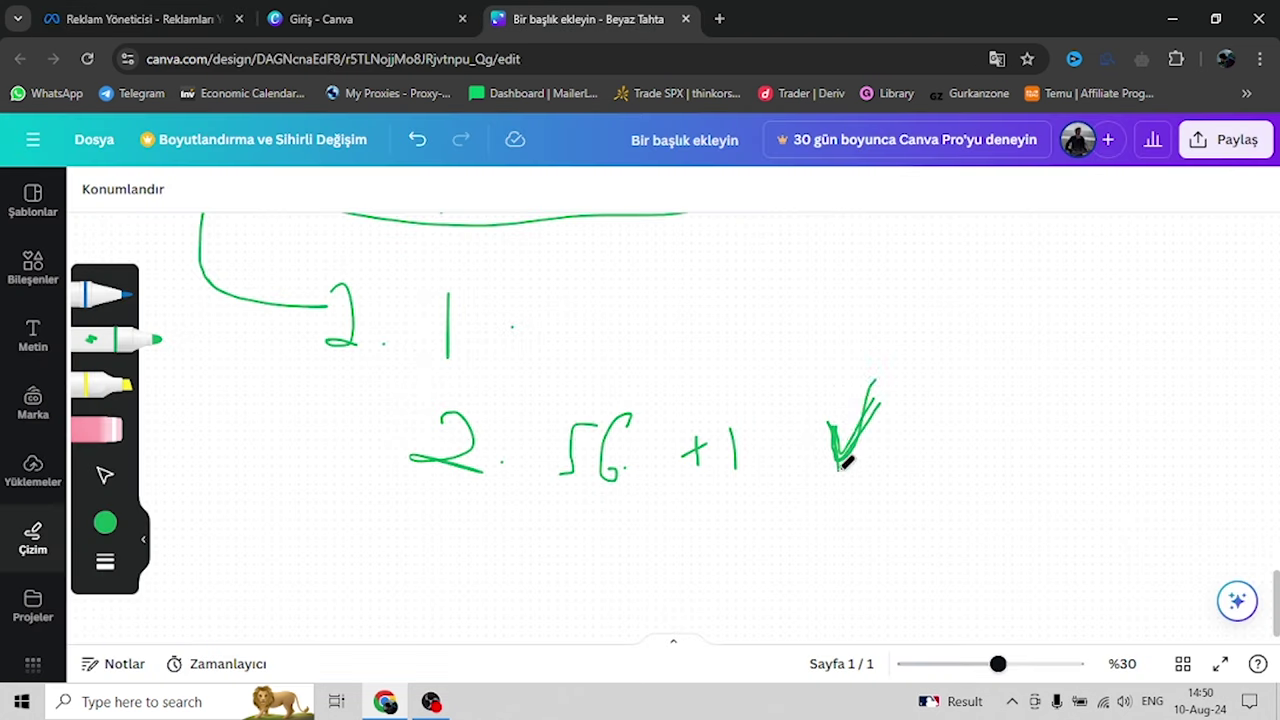
drag(843, 447, 873, 362)
scroll(871, 365, down, 1)
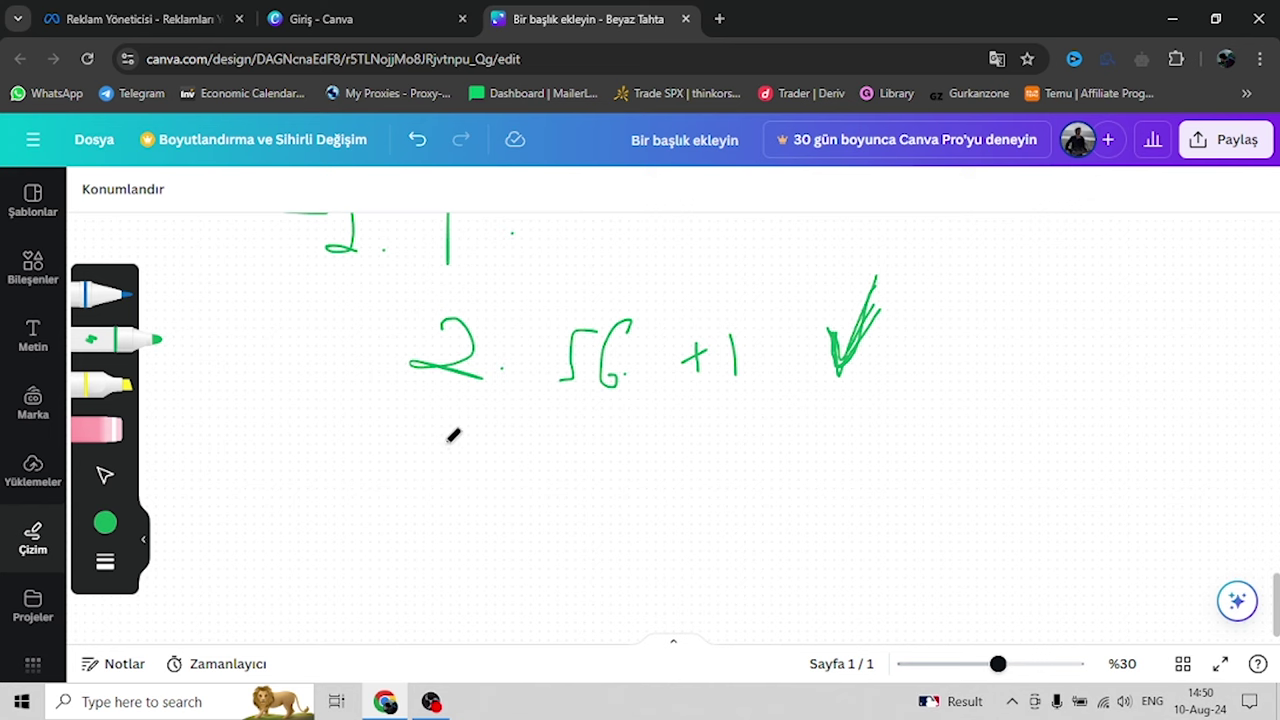
mouse_move(396, 458)
mouse_down()
mouse_move(433, 449)
mouse_move(411, 465)
mouse_up()
Draw a row of five green boxes in the empty area below the plus sign
scroll(398, 455, down, 3)
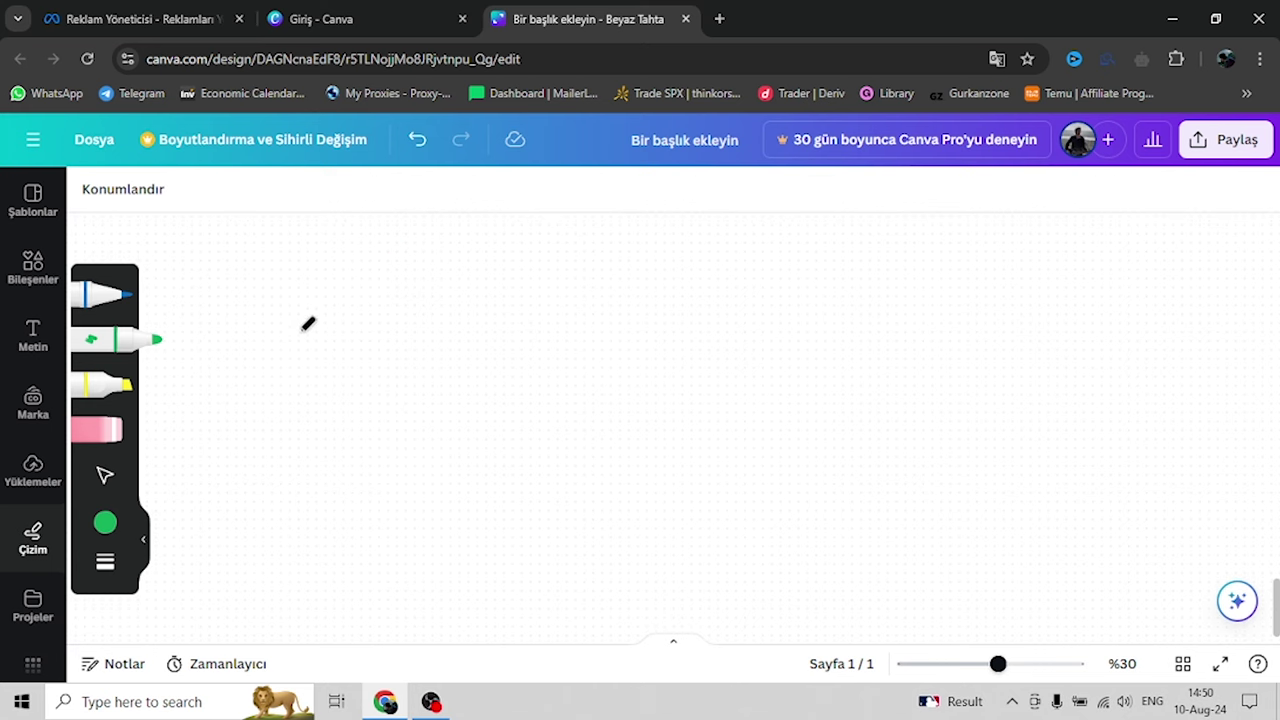
mouse_move(300, 298)
mouse_down()
mouse_move(355, 350)
mouse_move(284, 285)
mouse_up()
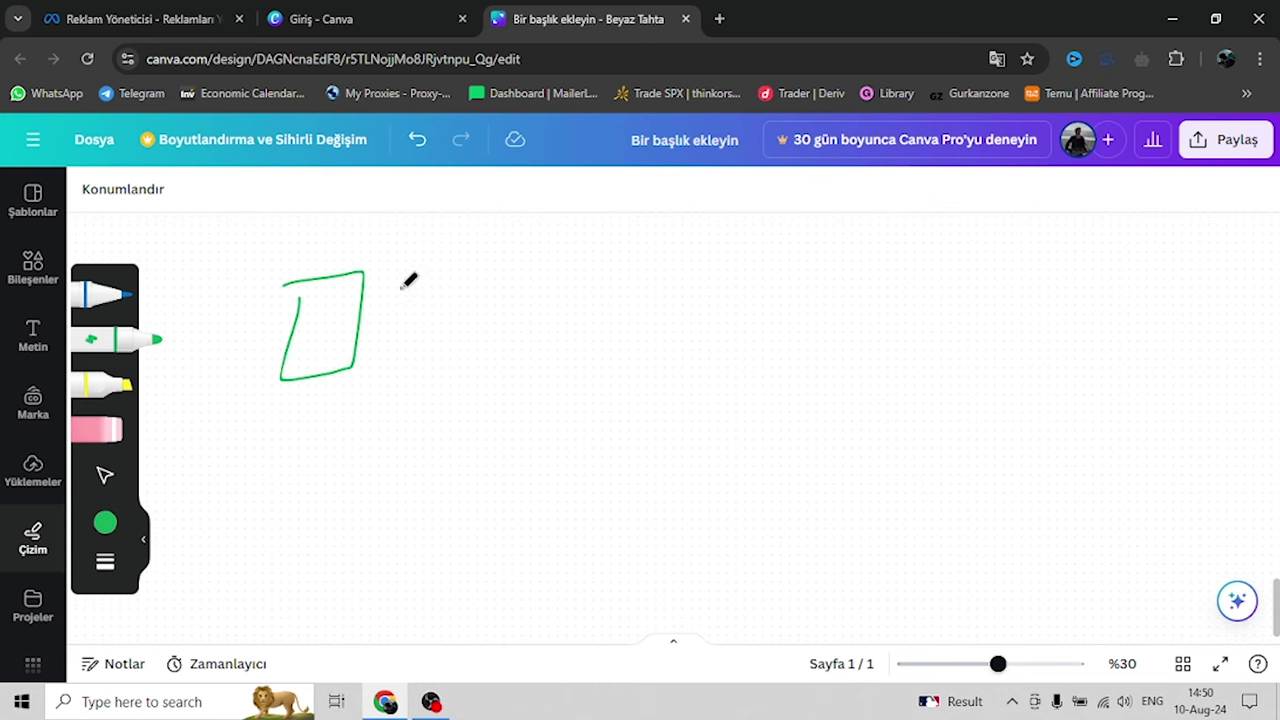
mouse_move(401, 288)
mouse_down()
mouse_move(445, 352)
mouse_move(386, 274)
mouse_up()
mouse_move(500, 276)
mouse_down()
mouse_move(554, 348)
mouse_move(474, 268)
mouse_up()
mouse_move(588, 273)
mouse_down()
mouse_move(683, 315)
mouse_move(610, 254)
mouse_up()
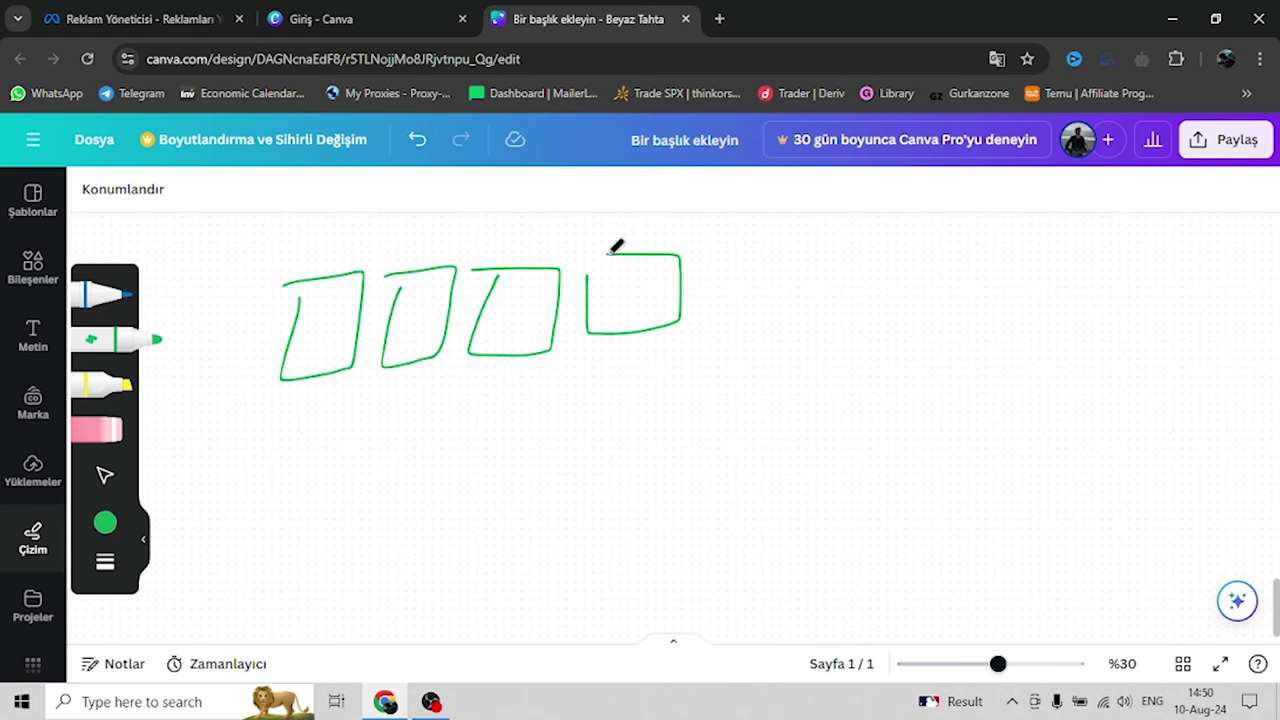
mouse_move(697, 256)
mouse_down()
mouse_move(705, 318)
mouse_move(826, 222)
mouse_move(644, 245)
mouse_up()
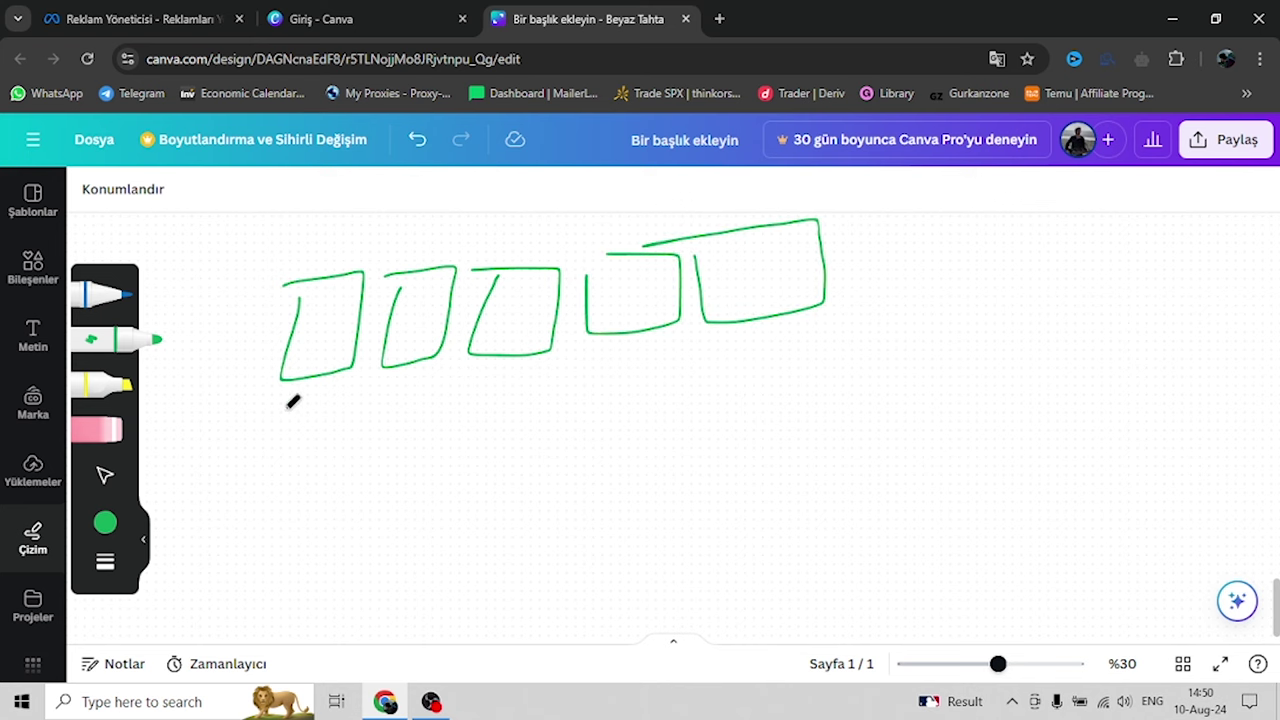
Handwrite "100" in green below the first box and "50" directly beneath it
scroll(293, 401, down, 2)
mouse_move(247, 326)
mouse_down()
mouse_move(245, 355)
mouse_move(329, 330)
mouse_up()
scroll(423, 334, up, 4)
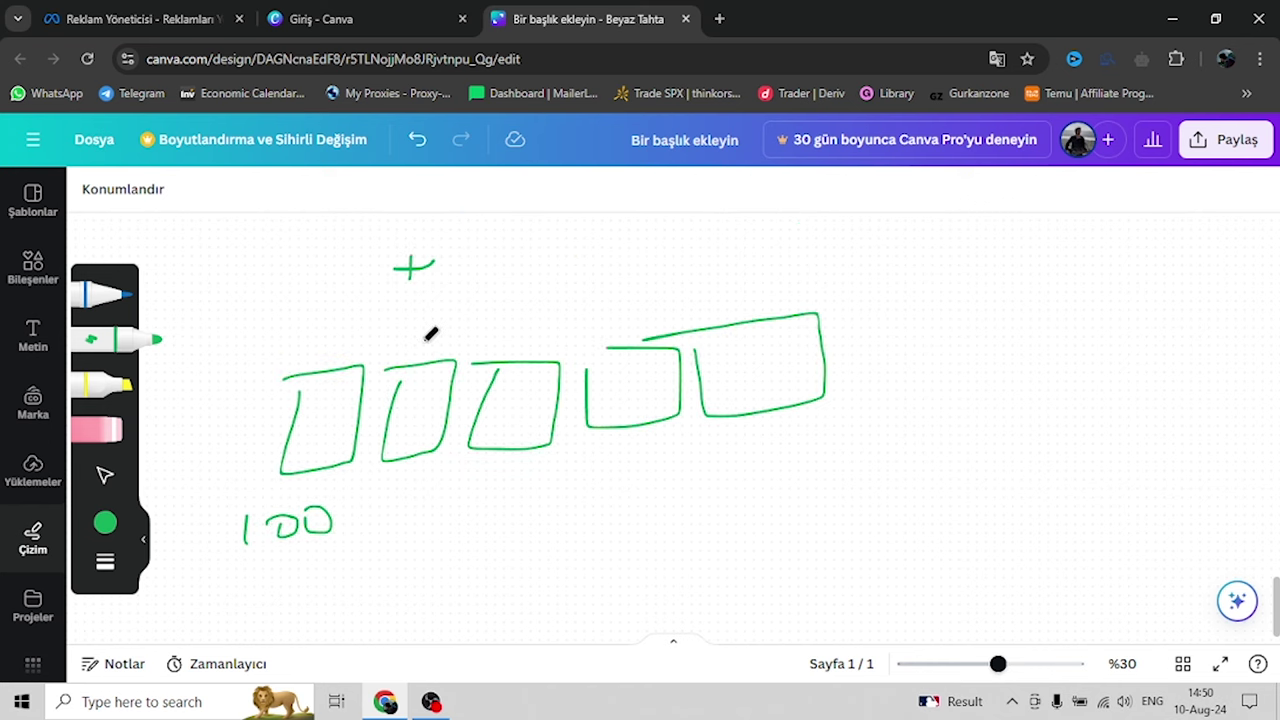
click(160, 22)
click(560, 16)
scroll(475, 240, down, 4)
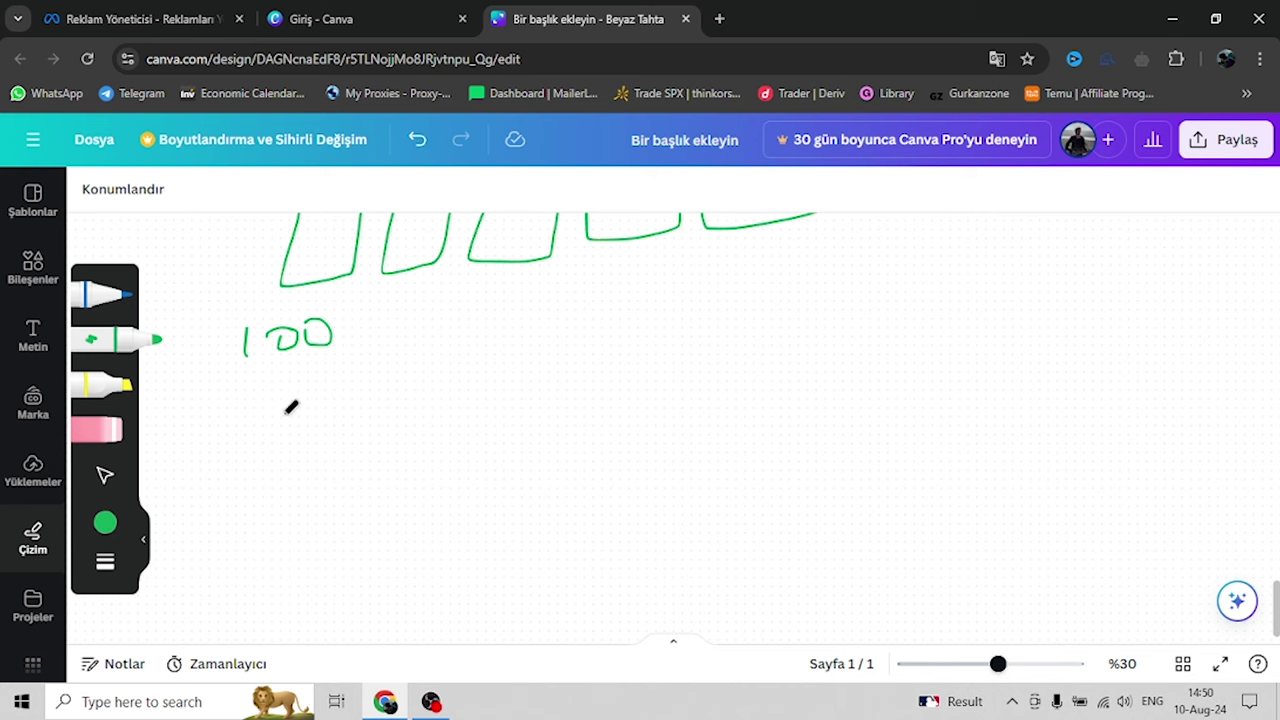
mouse_move(281, 404)
mouse_down()
mouse_move(229, 399)
mouse_move(230, 444)
mouse_up()
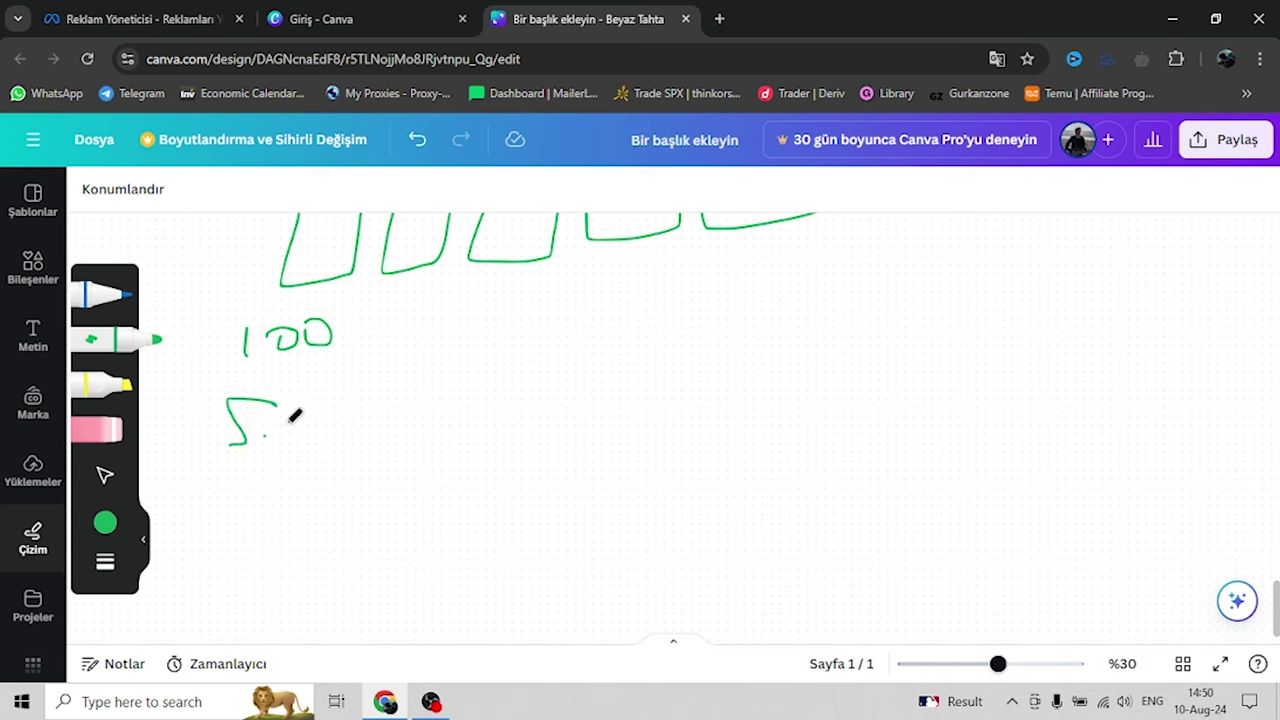
drag(297, 402, 324, 427)
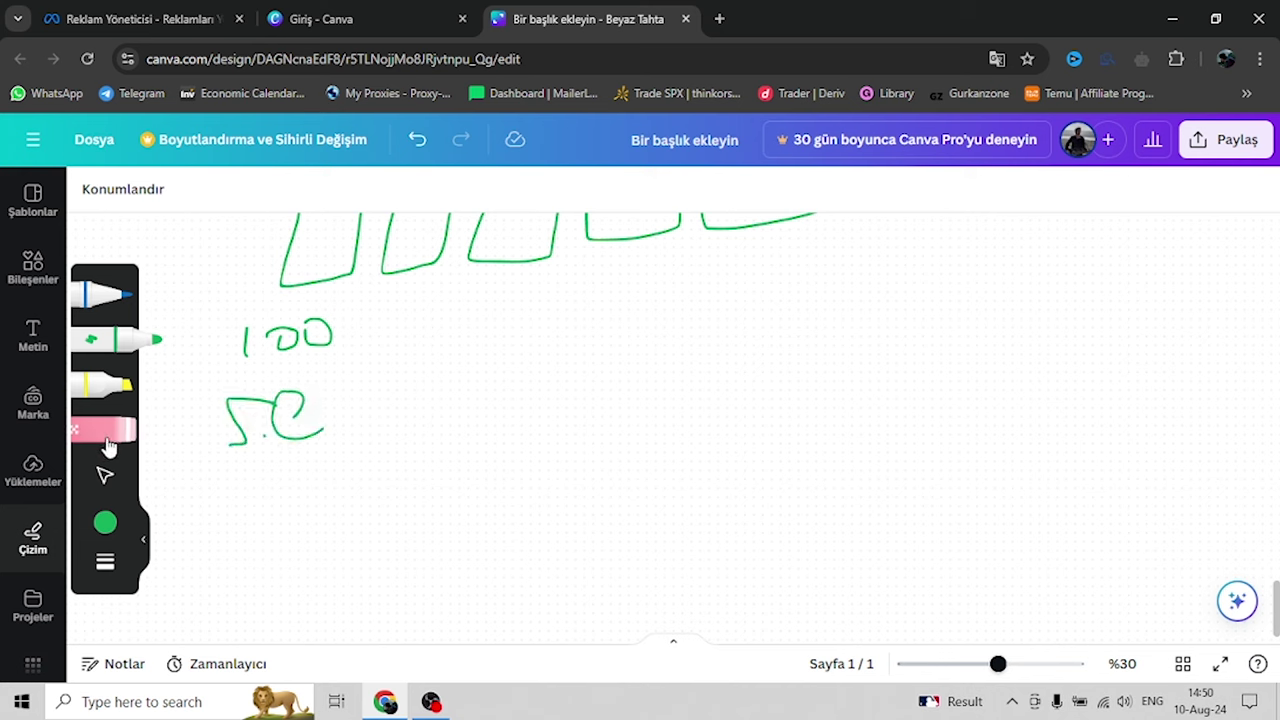
Cross out the two green amounts under the first box in red and handwrite a red "100" under the second box
click(105, 522)
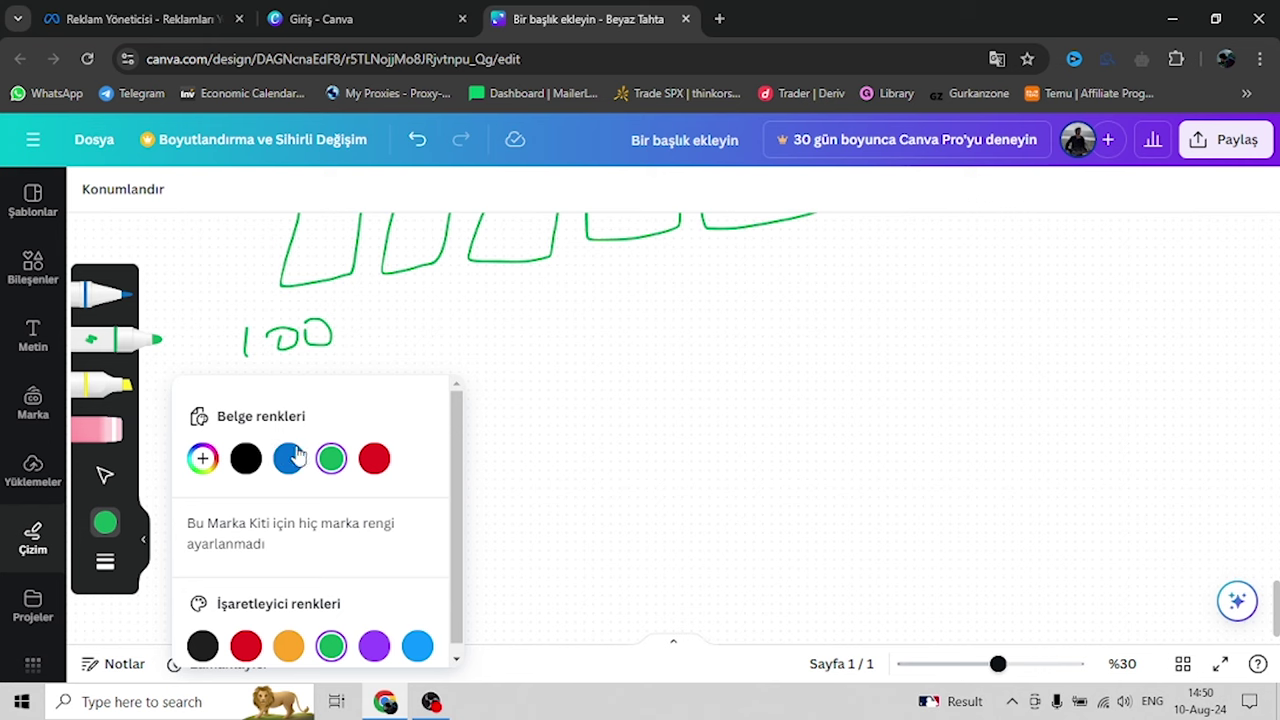
click(374, 458)
drag(334, 323, 228, 443)
mouse_move(232, 326)
mouse_down()
mouse_move(316, 423)
mouse_move(384, 441)
mouse_move(413, 420)
mouse_move(444, 420)
mouse_up()
scroll(402, 384, up, 2)
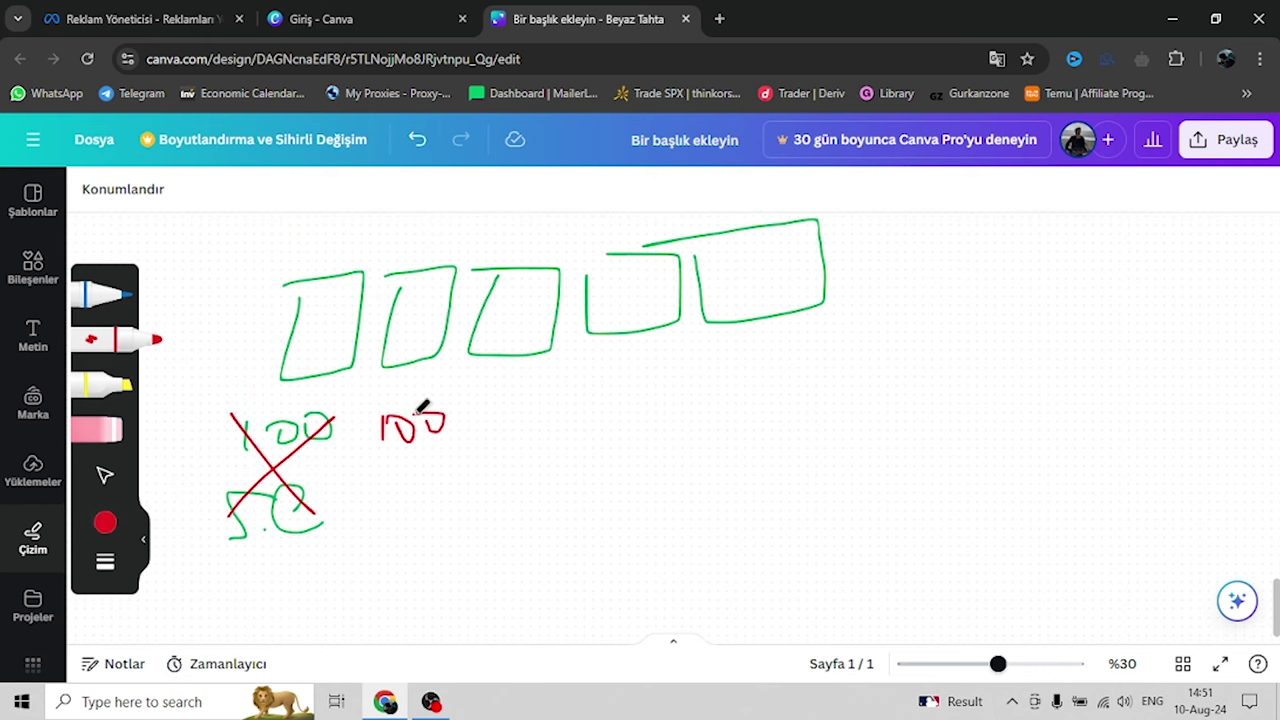
Handwrite "+1" in green below the red "100" and draw a circled check mark beneath it
click(105, 522)
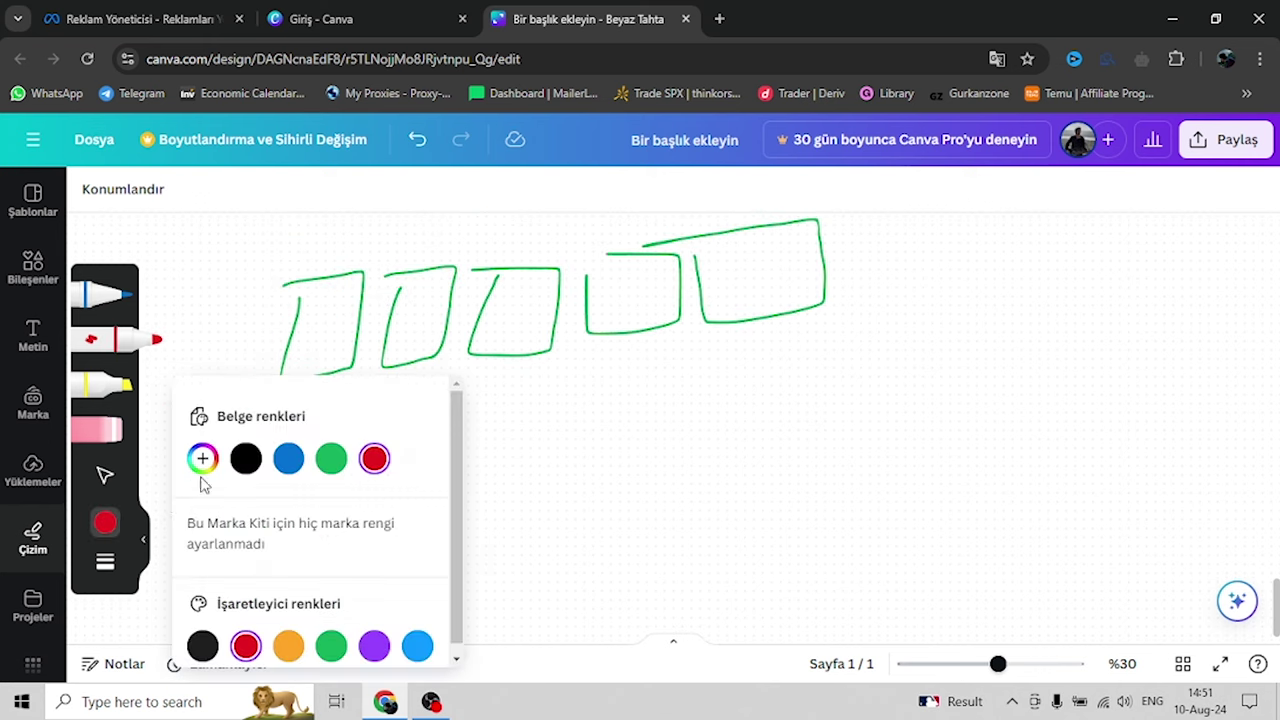
click(331, 458)
click(473, 463)
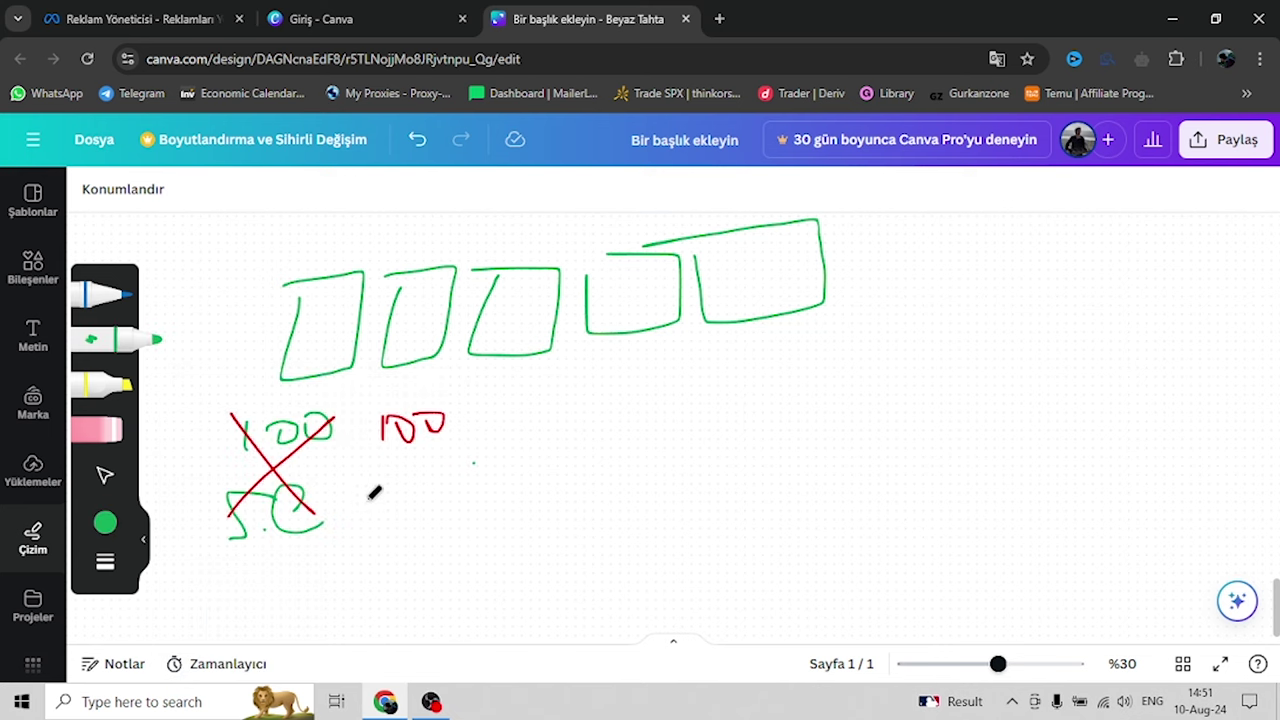
drag(366, 507, 400, 500)
mouse_move(381, 485)
mouse_down()
mouse_move(383, 520)
mouse_move(411, 514)
mouse_up()
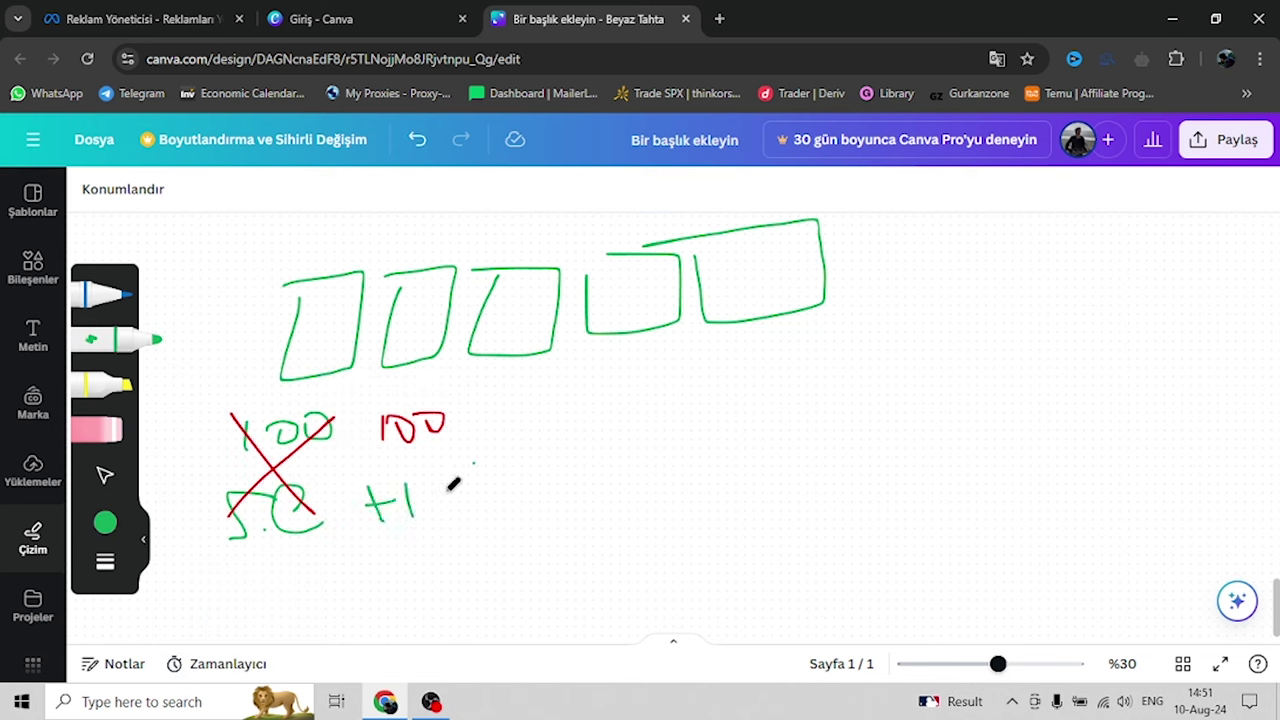
mouse_move(396, 560)
mouse_down()
mouse_move(410, 606)
mouse_move(452, 538)
mouse_up()
drag(374, 528, 414, 525)
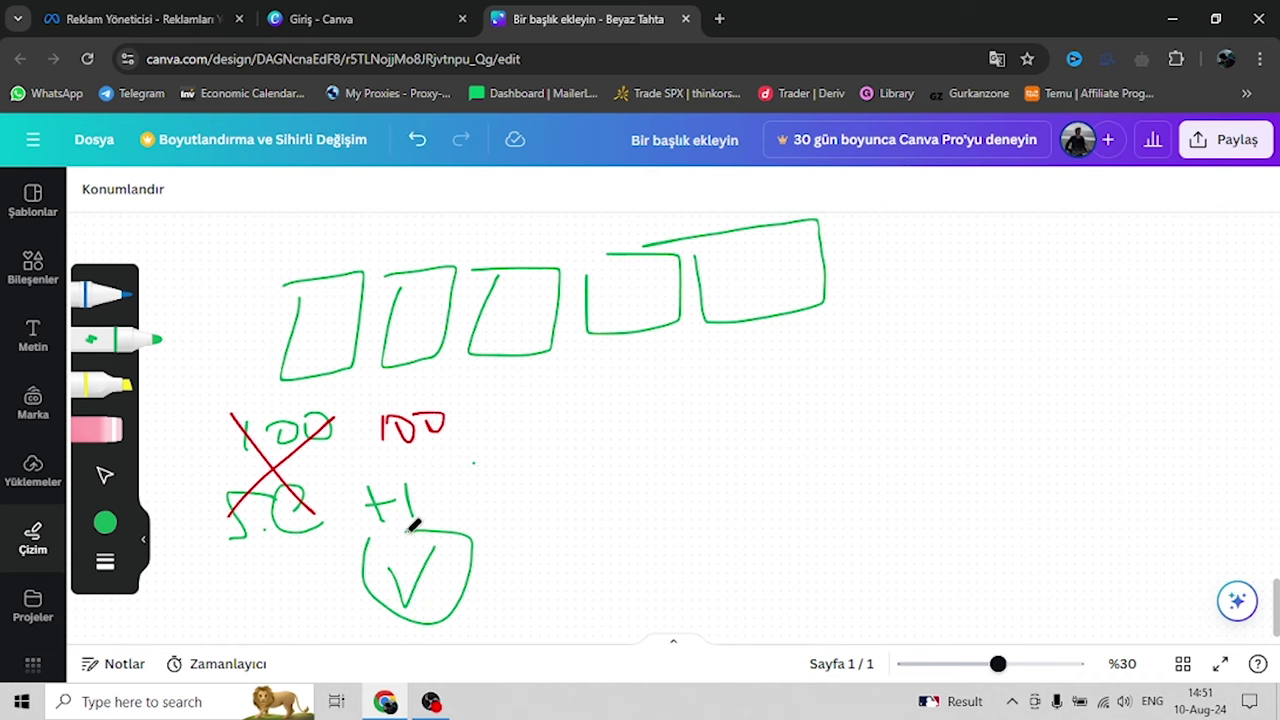
Draw green vertical lines down from the third, fourth and fifth boxes
scroll(502, 413, down, 2)
drag(514, 245, 503, 350)
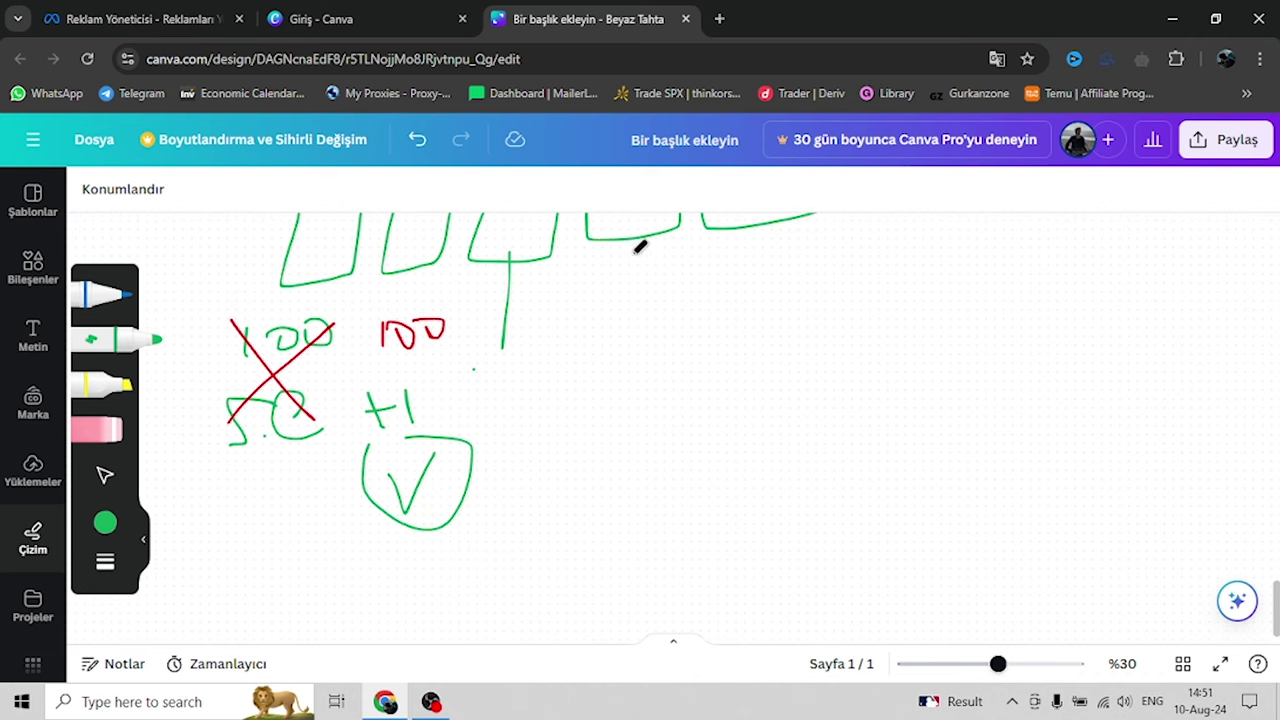
drag(637, 240, 638, 310)
drag(735, 230, 742, 280)
Handwrite "100" under each of the last three boxes, with "1 +" beneath the third and fourth boxes' amounts
drag(476, 372, 482, 422)
drag(528, 384, 567, 396)
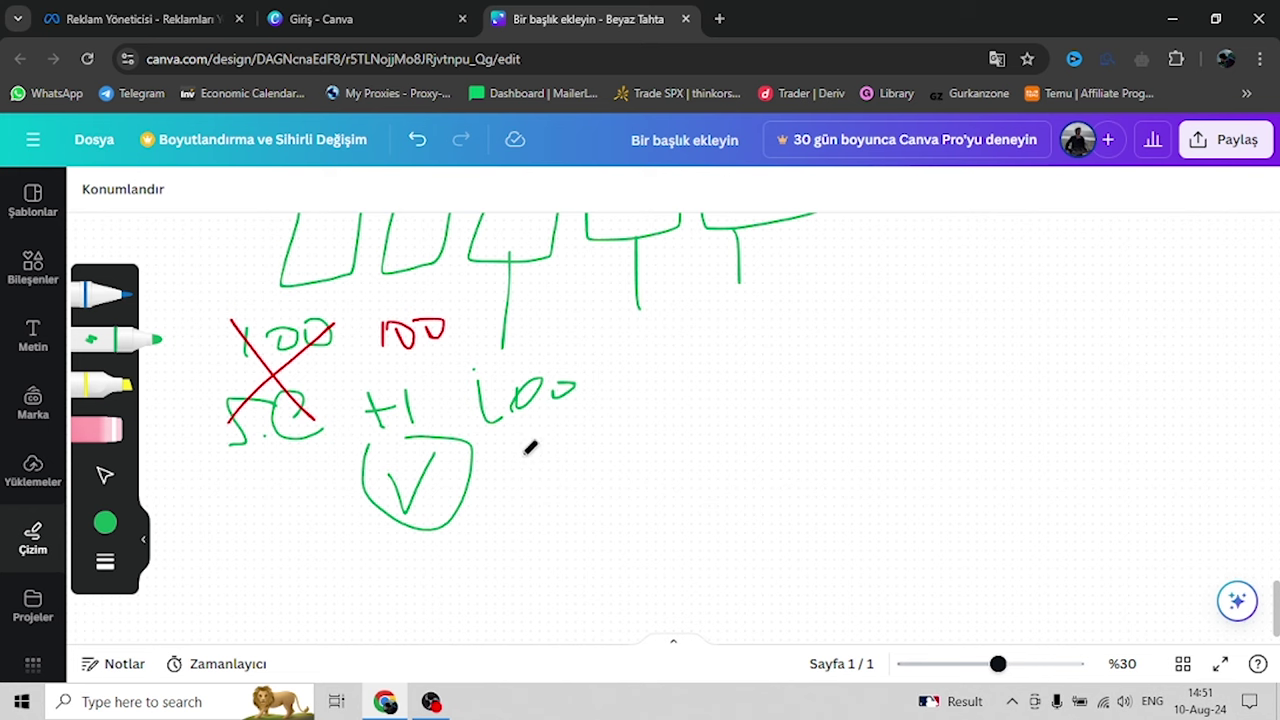
mouse_move(515, 455)
mouse_down()
mouse_move(513, 520)
mouse_move(568, 479)
mouse_move(550, 515)
mouse_up()
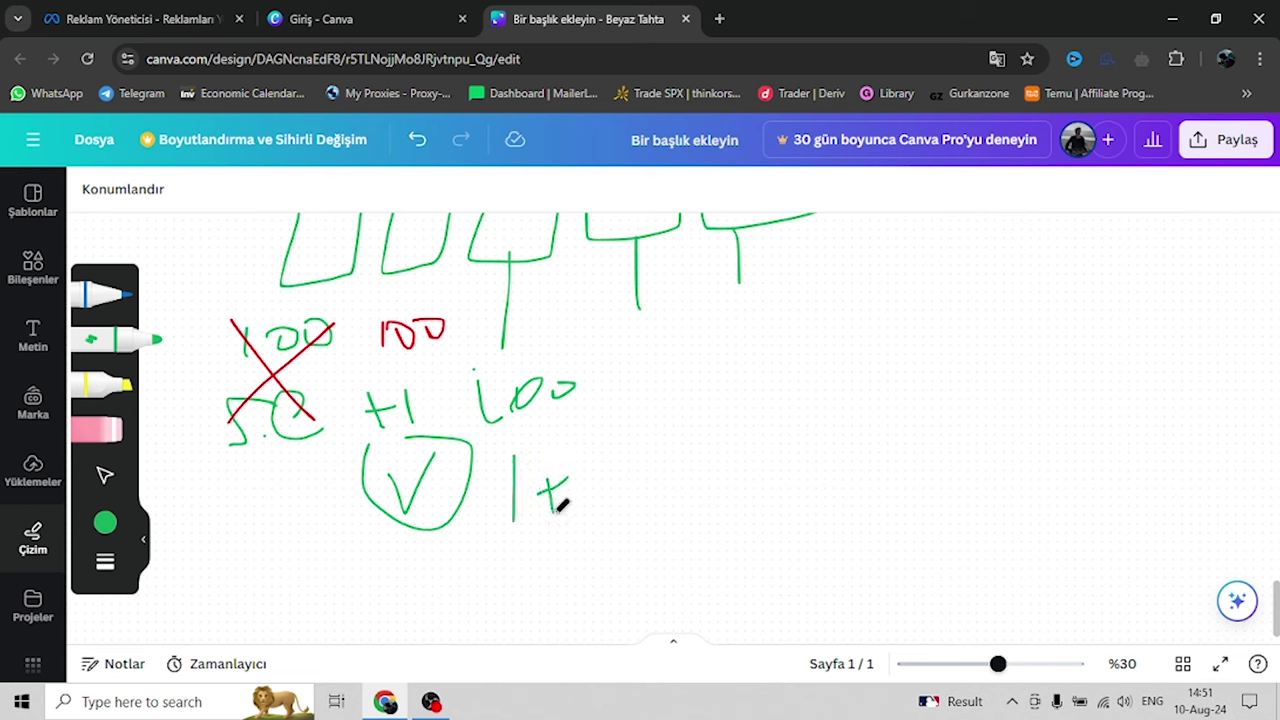
mouse_move(630, 437)
mouse_down()
mouse_move(628, 503)
mouse_move(678, 462)
mouse_move(658, 492)
mouse_up()
drag(629, 362, 640, 389)
mouse_move(656, 370)
mouse_down()
mouse_move(754, 364)
mouse_move(801, 343)
mouse_move(832, 352)
mouse_up()
Handwrite a large green "600" beside the row of boxes and frame it
scroll(913, 337, up, 3)
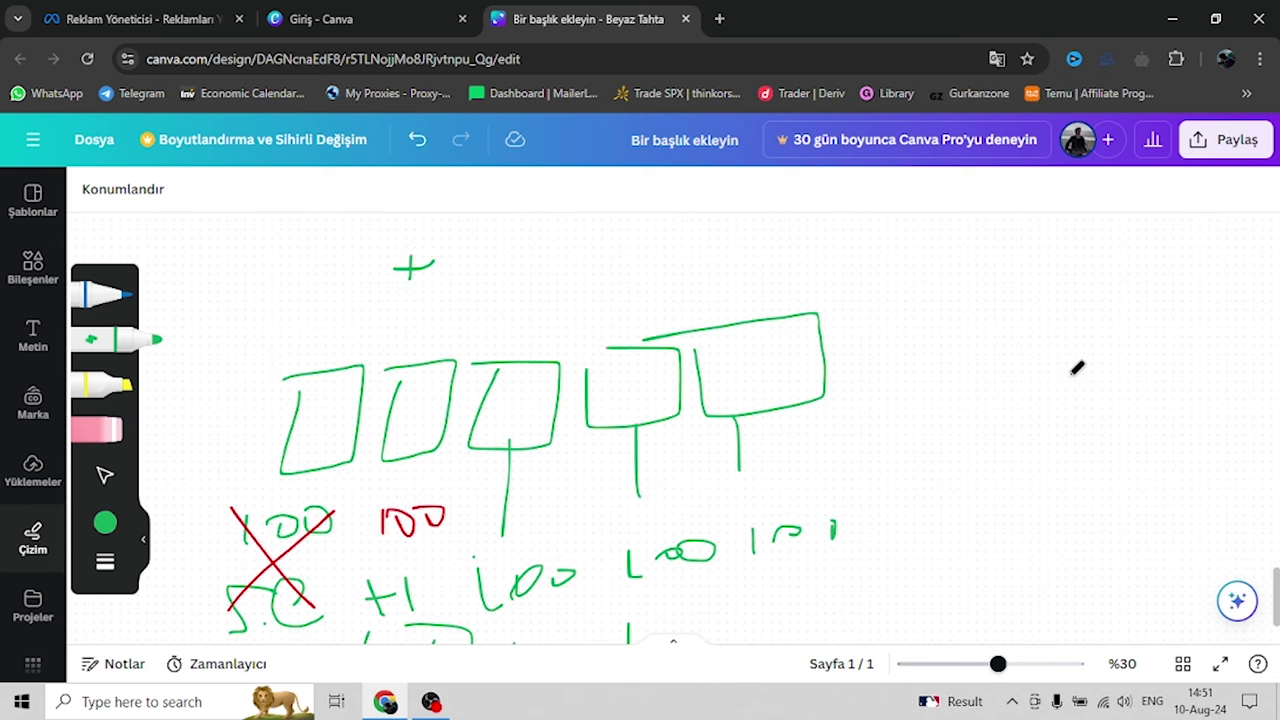
scroll(997, 331, down, 2)
drag(1007, 291, 993, 368)
mouse_move(1058, 314)
mouse_down()
mouse_move(1110, 330)
mouse_move(1060, 312)
mouse_up()
drag(1155, 323, 1178, 322)
mouse_move(947, 290)
mouse_down()
mouse_move(1276, 310)
mouse_move(931, 257)
mouse_move(914, 270)
mouse_up()
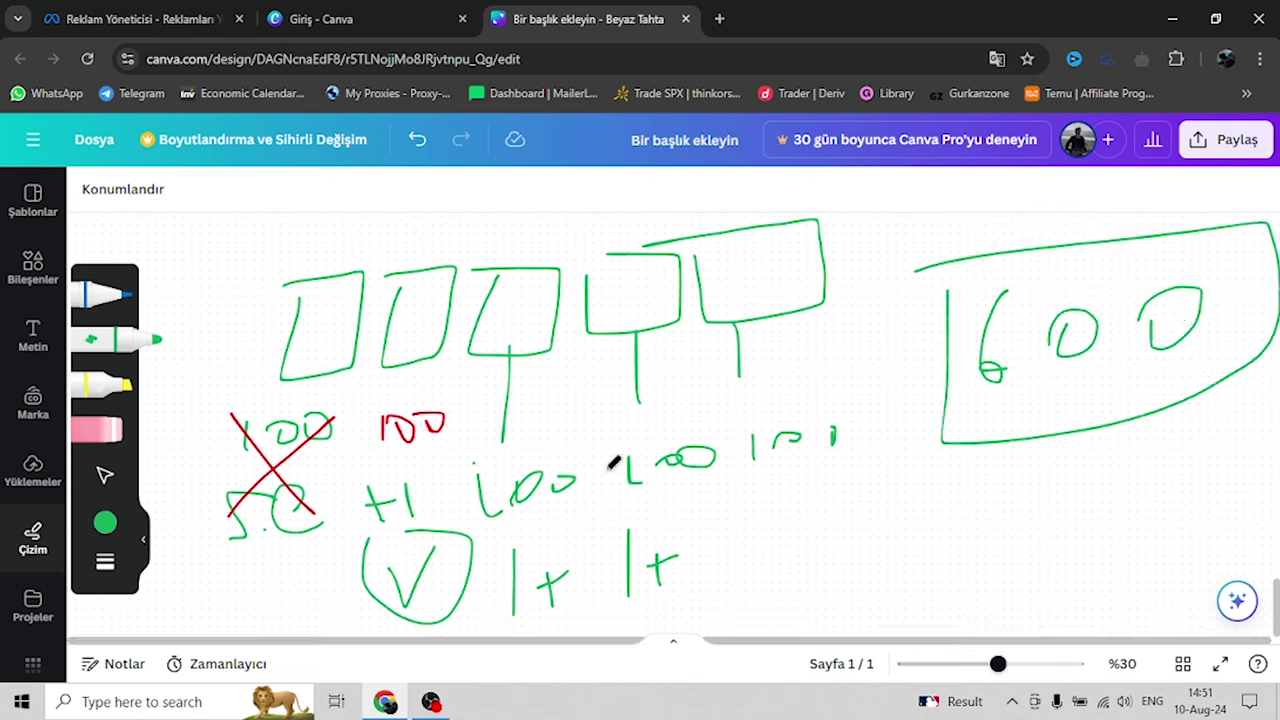
Change the fourth box's "100" to "200" and draw a green circle around it
drag(606, 442, 644, 490)
scroll(684, 566, down, 2)
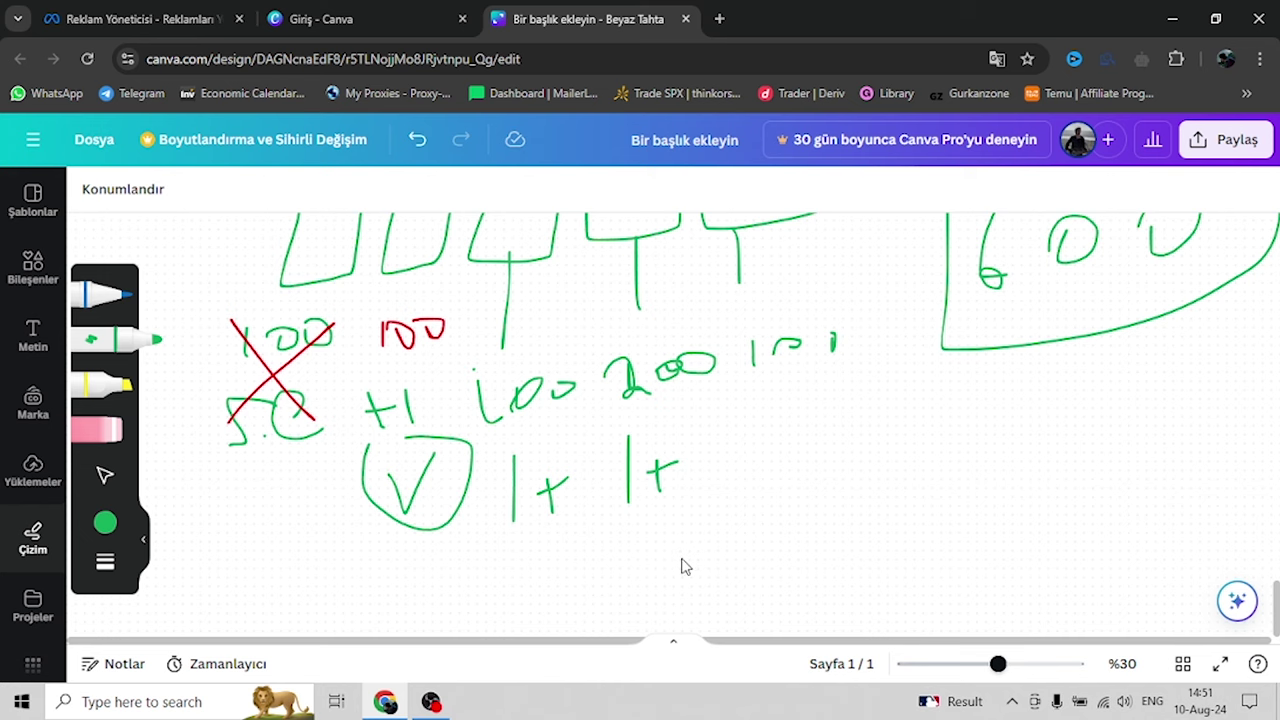
drag(596, 346, 590, 345)
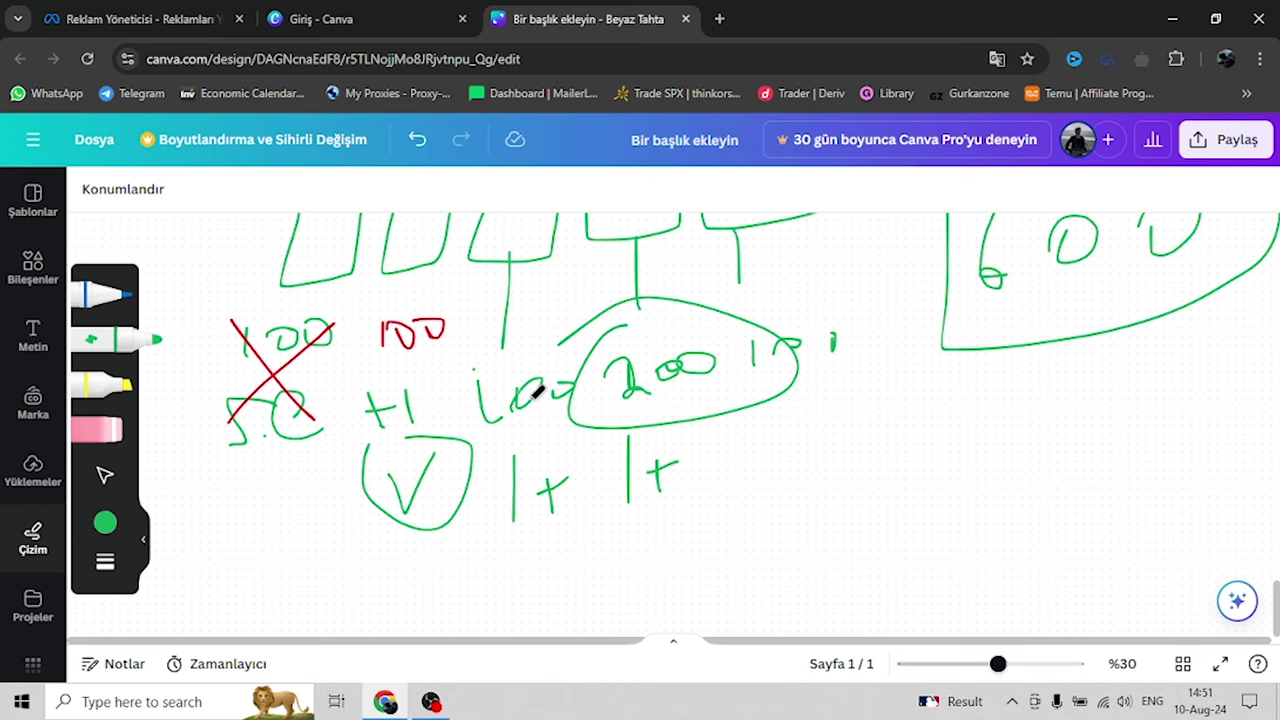
scroll(530, 390, down, 3)
scroll(531, 391, up, 2)
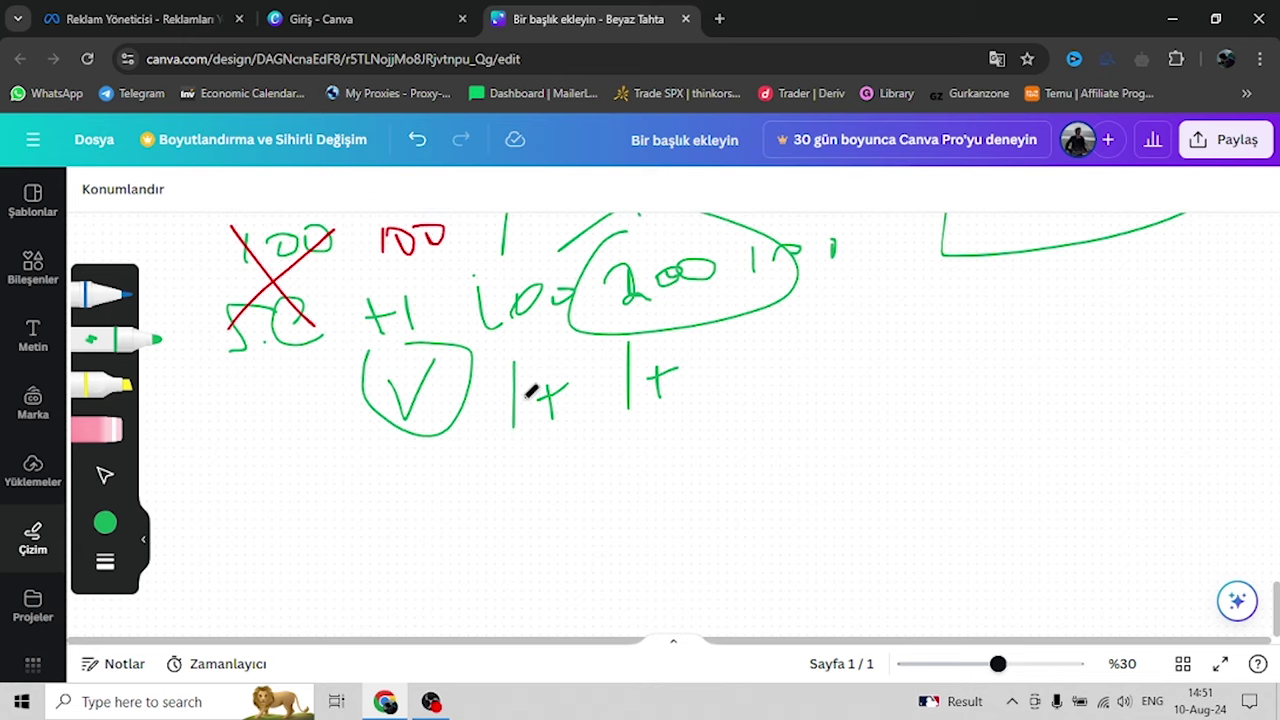
scroll(531, 391, down, 3)
scroll(514, 414, down, 1)
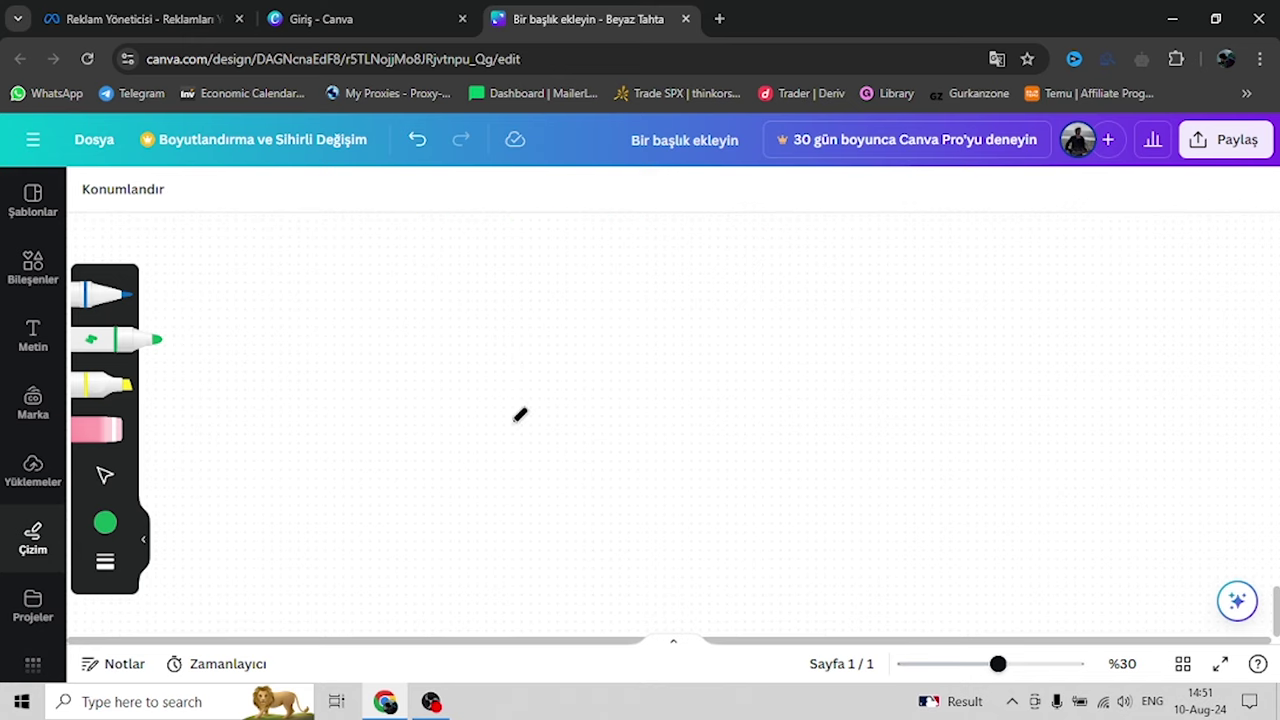
scroll(516, 420, up, 5)
scroll(600, 323, up, 10)
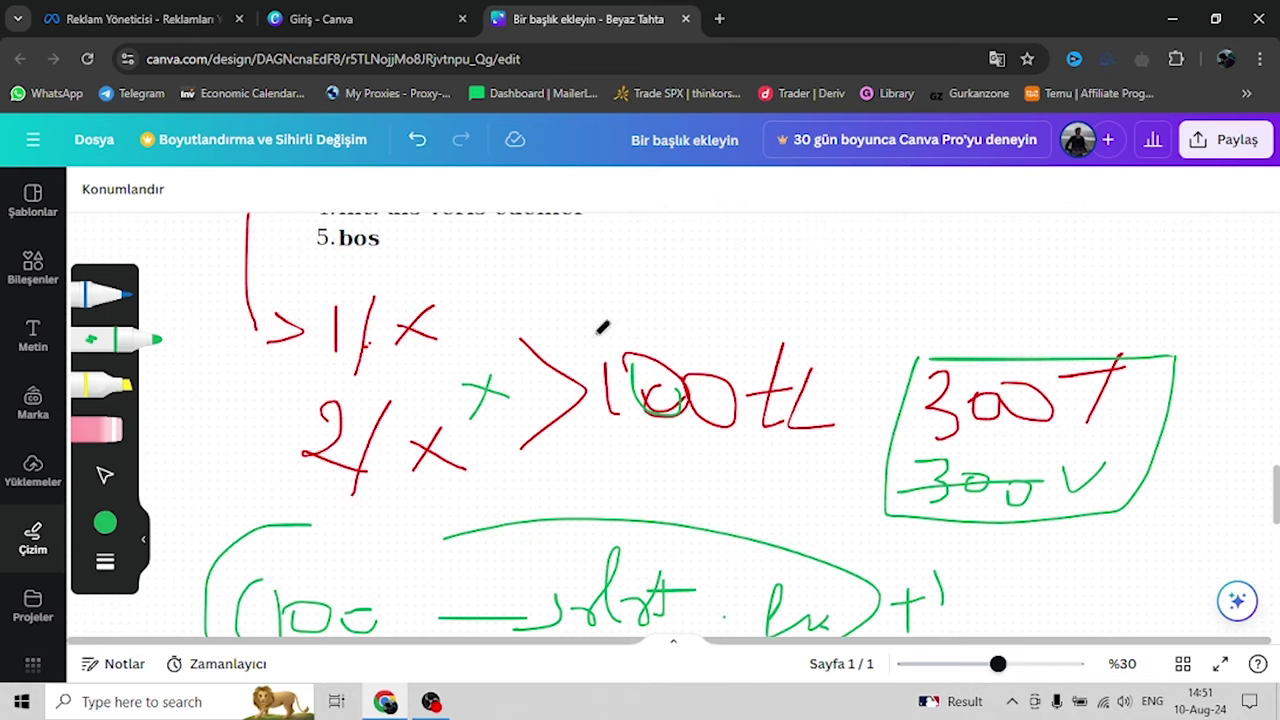
scroll(600, 323, up, 7)
scroll(594, 343, up, 10)
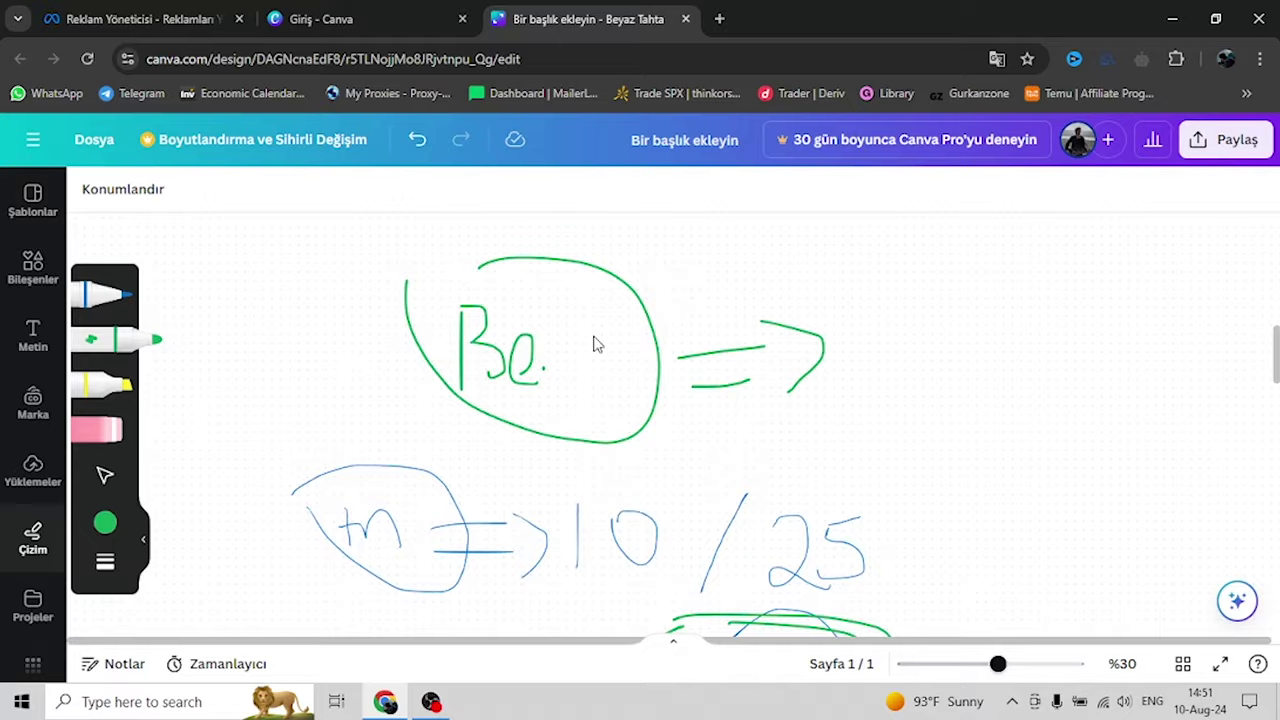
scroll(594, 343, down, 5)
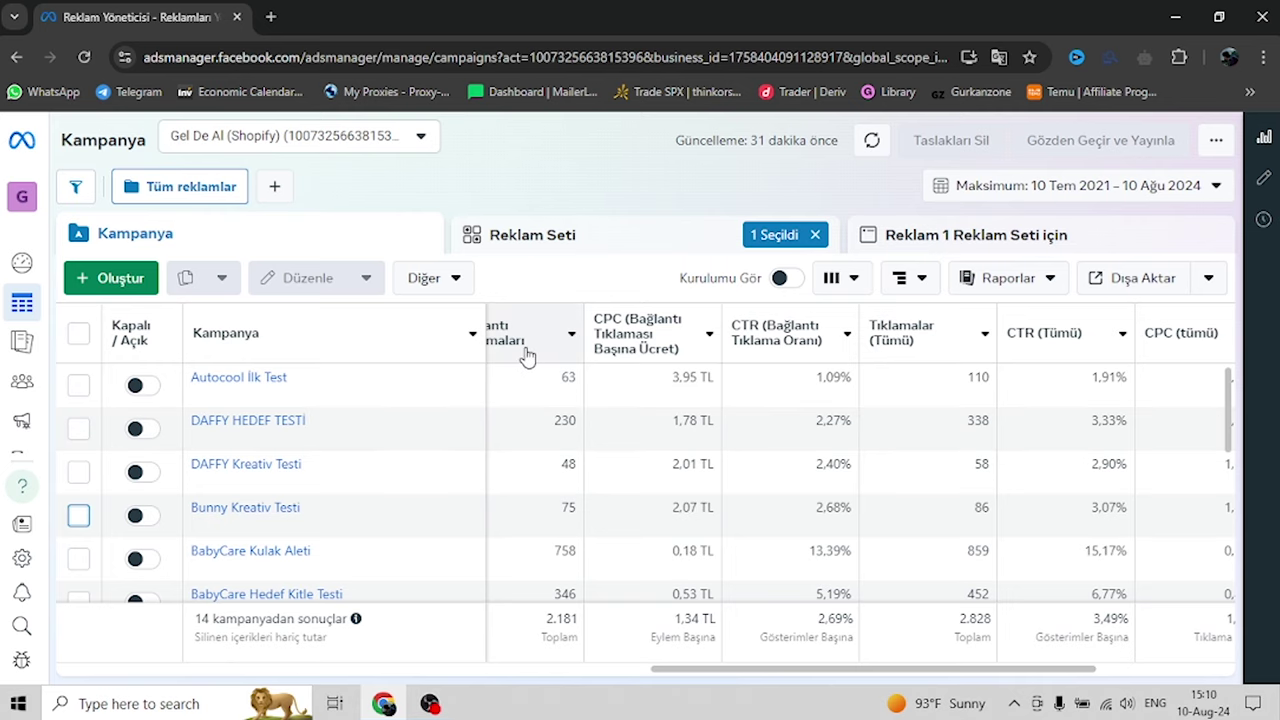
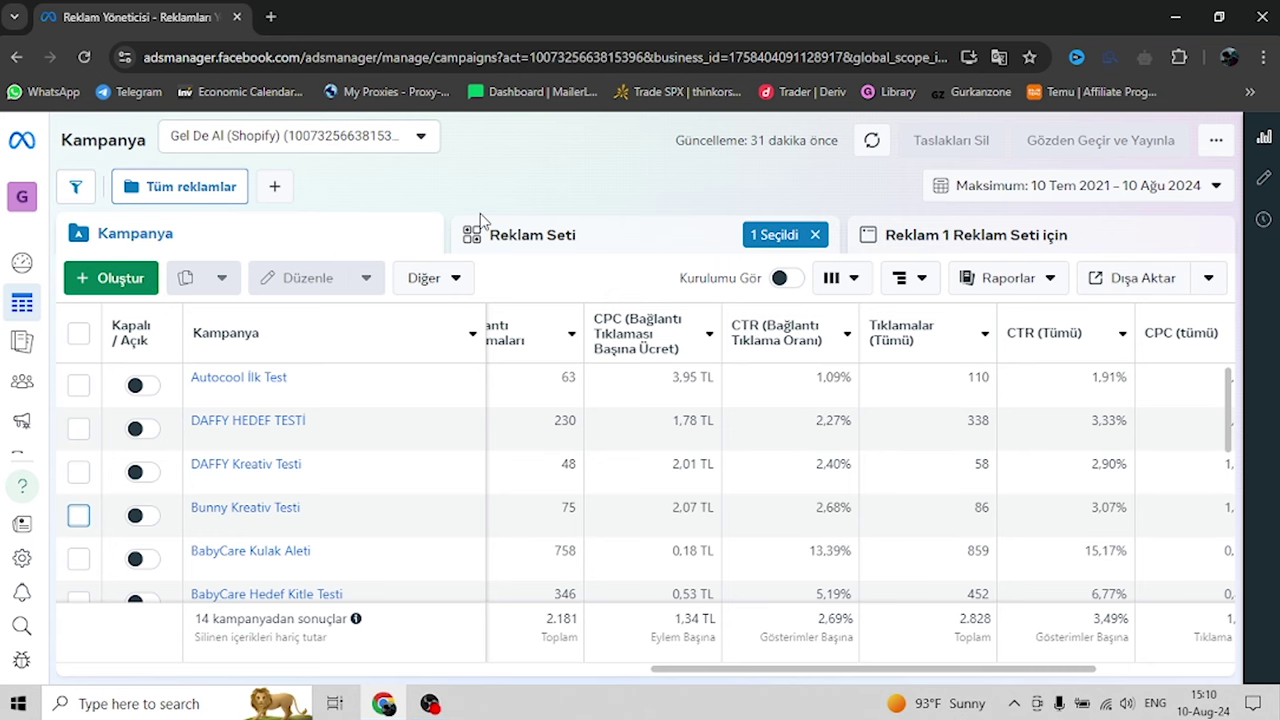
In Meta Ads Manager, create a campaign with the Satışlar objective and the manual sales campaign setup
click(120, 280)
scroll(512, 480, down, 2)
click(512, 401)
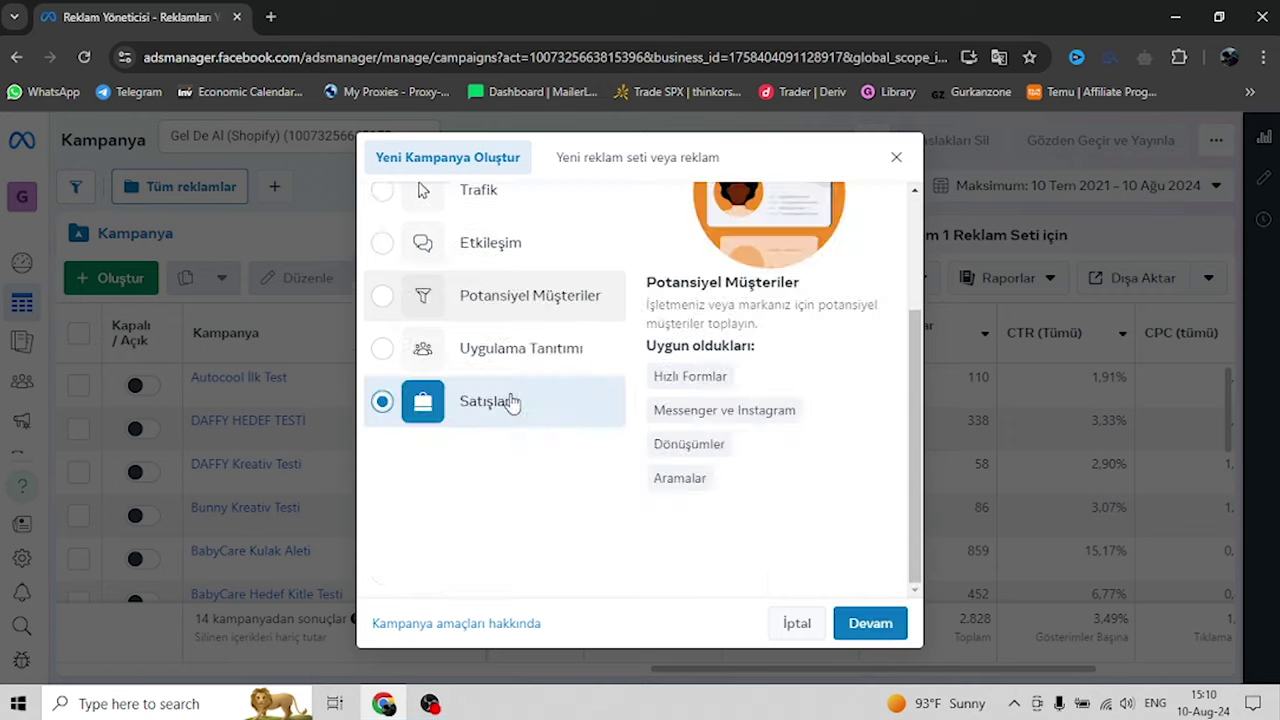
click(868, 623)
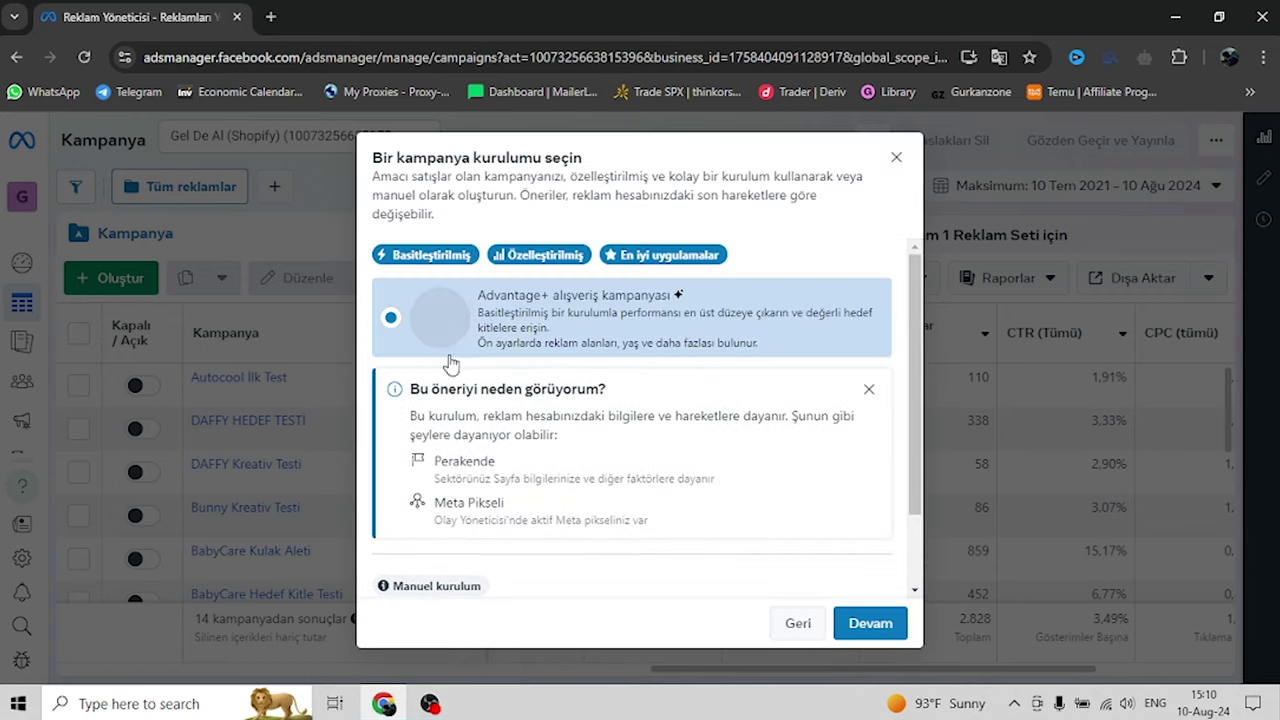
click(468, 558)
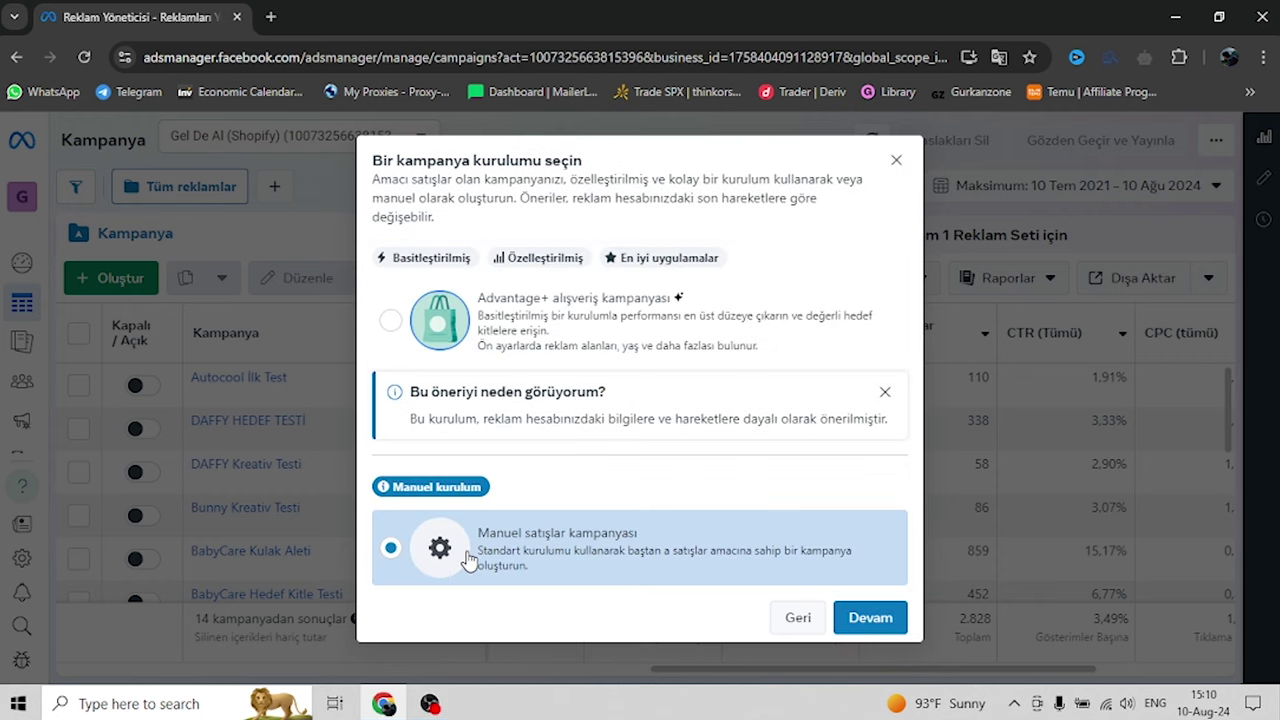
click(868, 617)
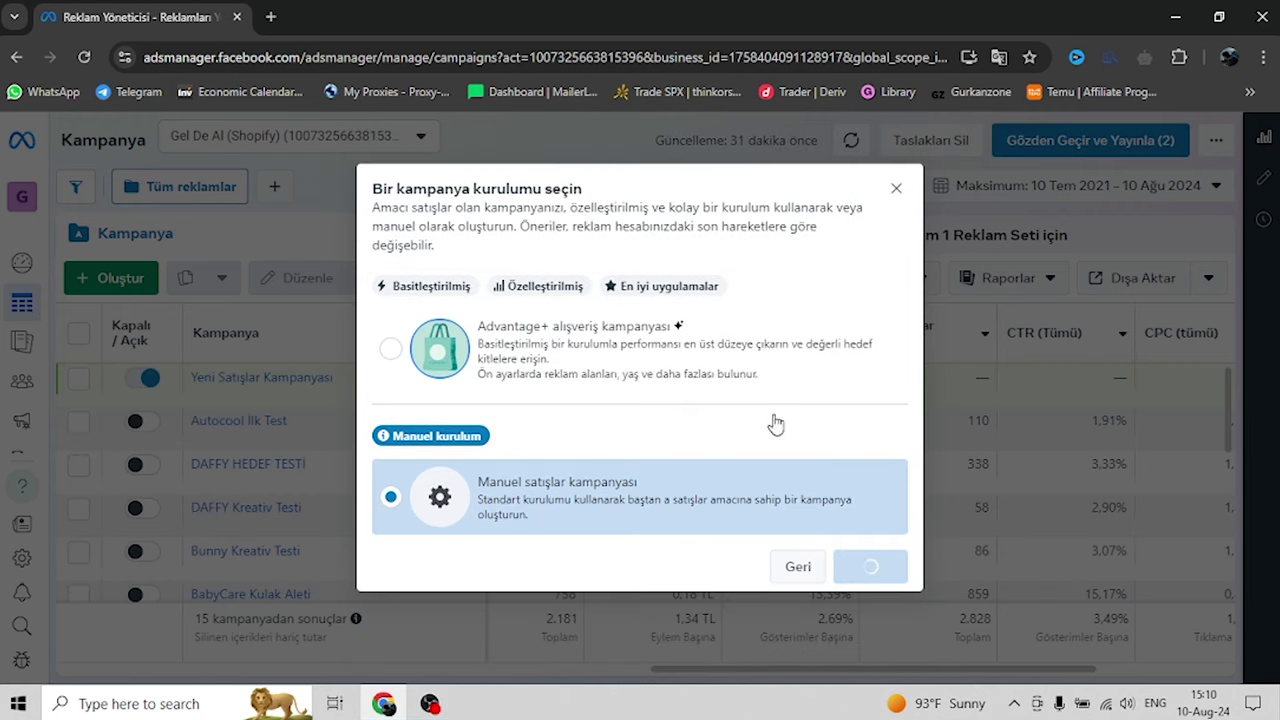
Name the campaign HEDEF KUTLE TESTI and continue to its ad set settings
drag(531, 273, 370, 292)
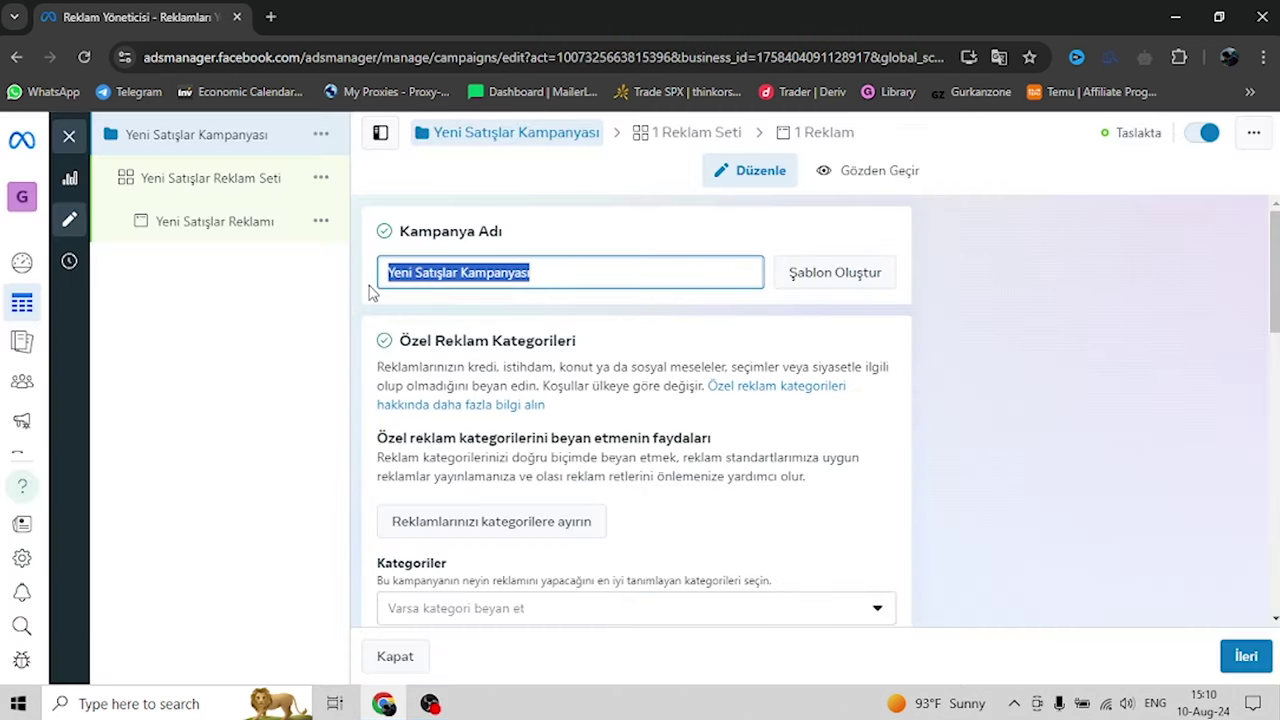
text(HEDEF )
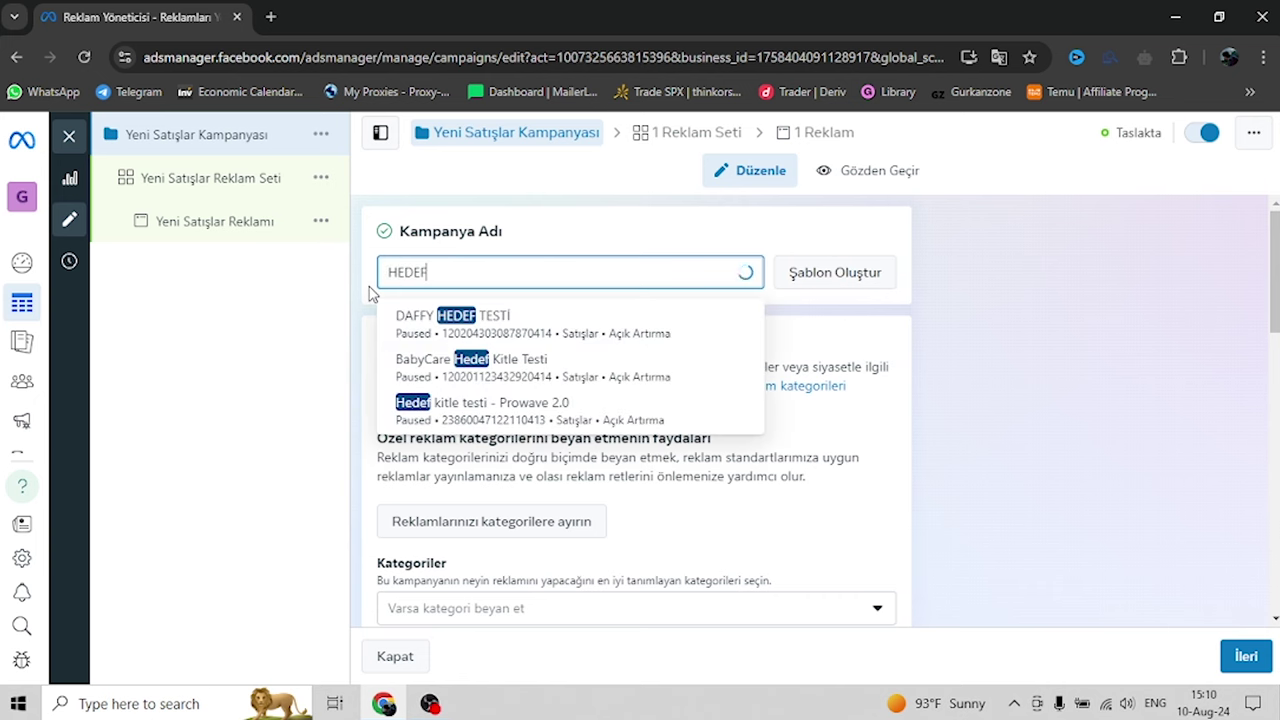
text(KU)
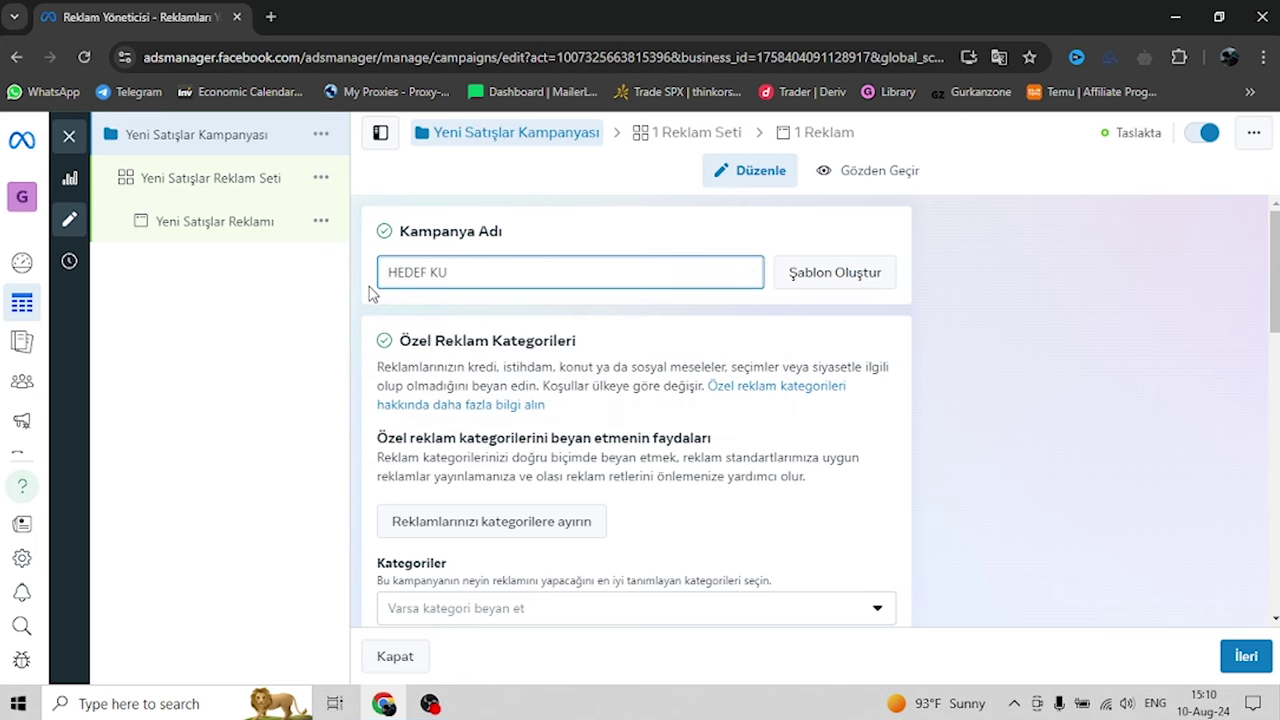
text(TLE TESTI)
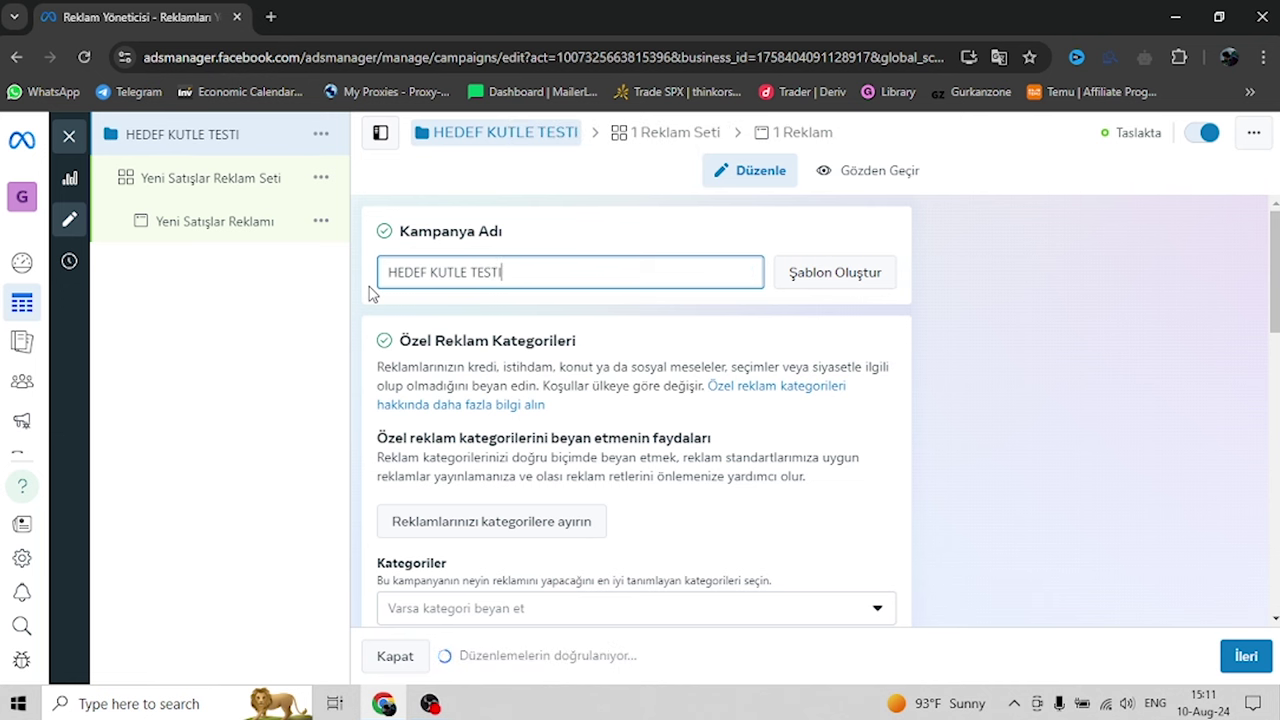
scroll(500, 323, down, 10)
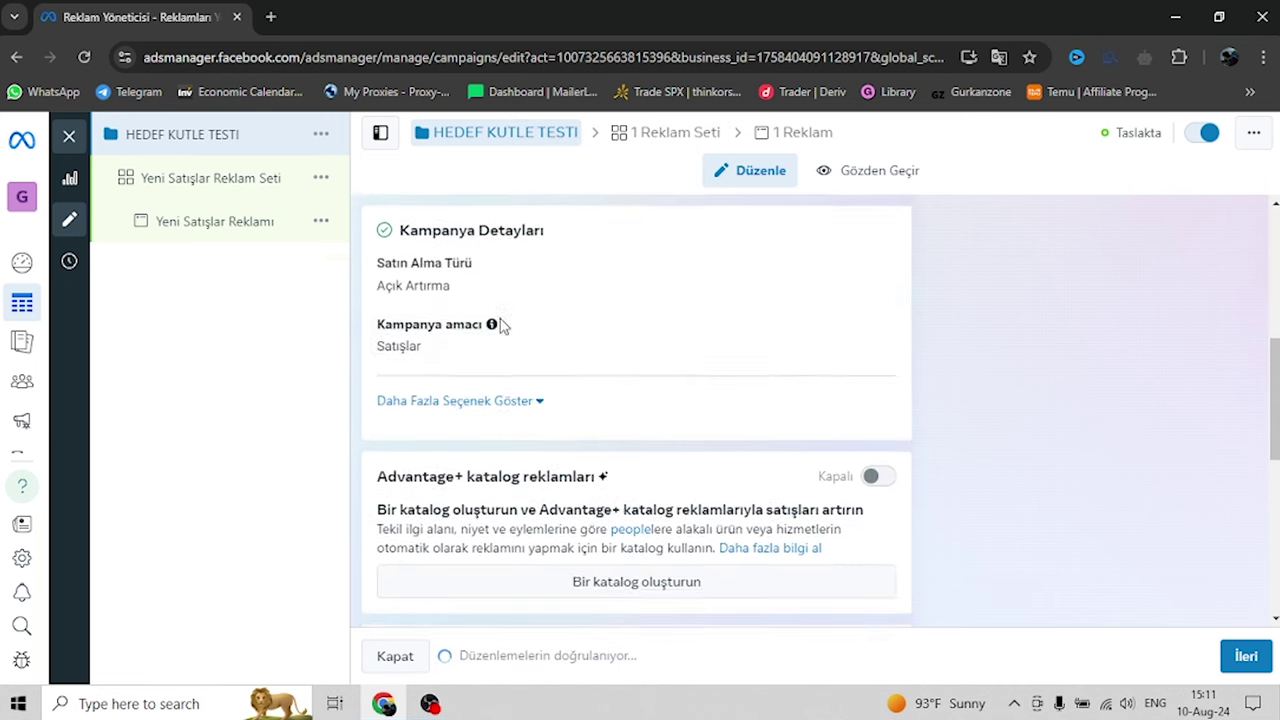
click(1245, 656)
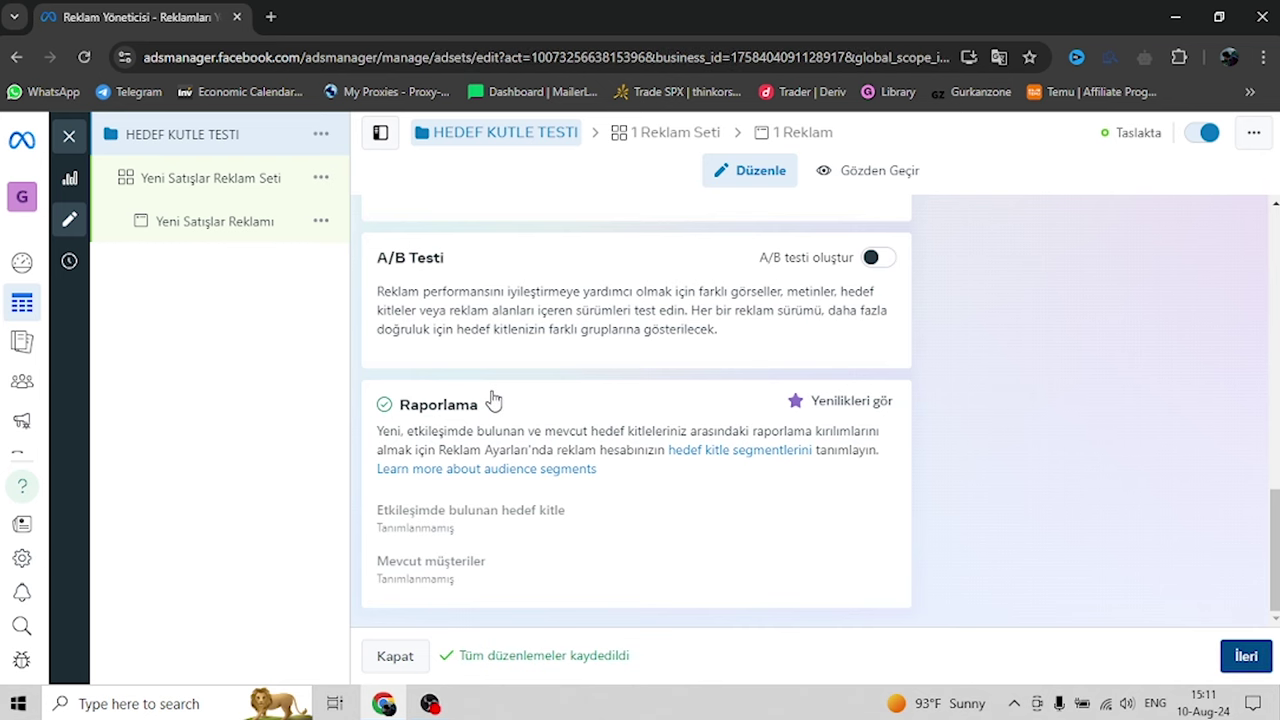
Set the ad set's conversion location to İnternet Sitesi, keeping the ad set's default name
drag(486, 272, 414, 272)
click(556, 277)
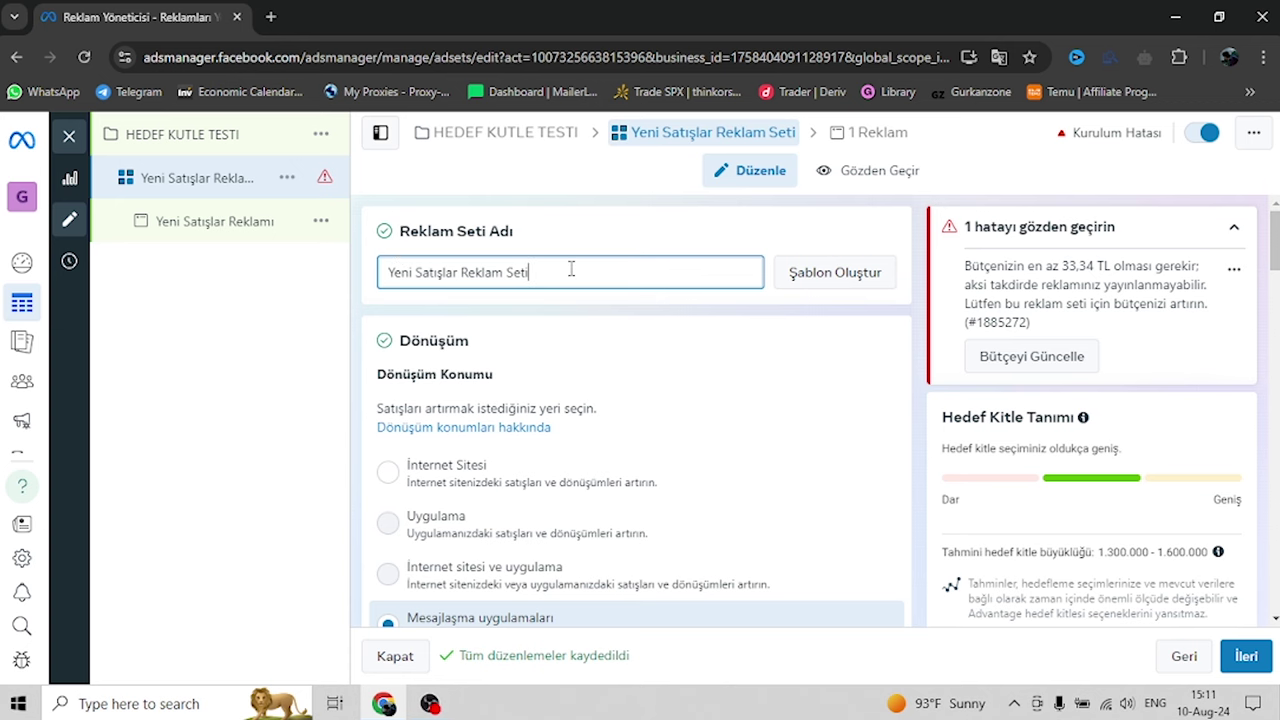
scroll(557, 338, down, 3)
scroll(580, 390, up, 3)
scroll(420, 360, down, 1)
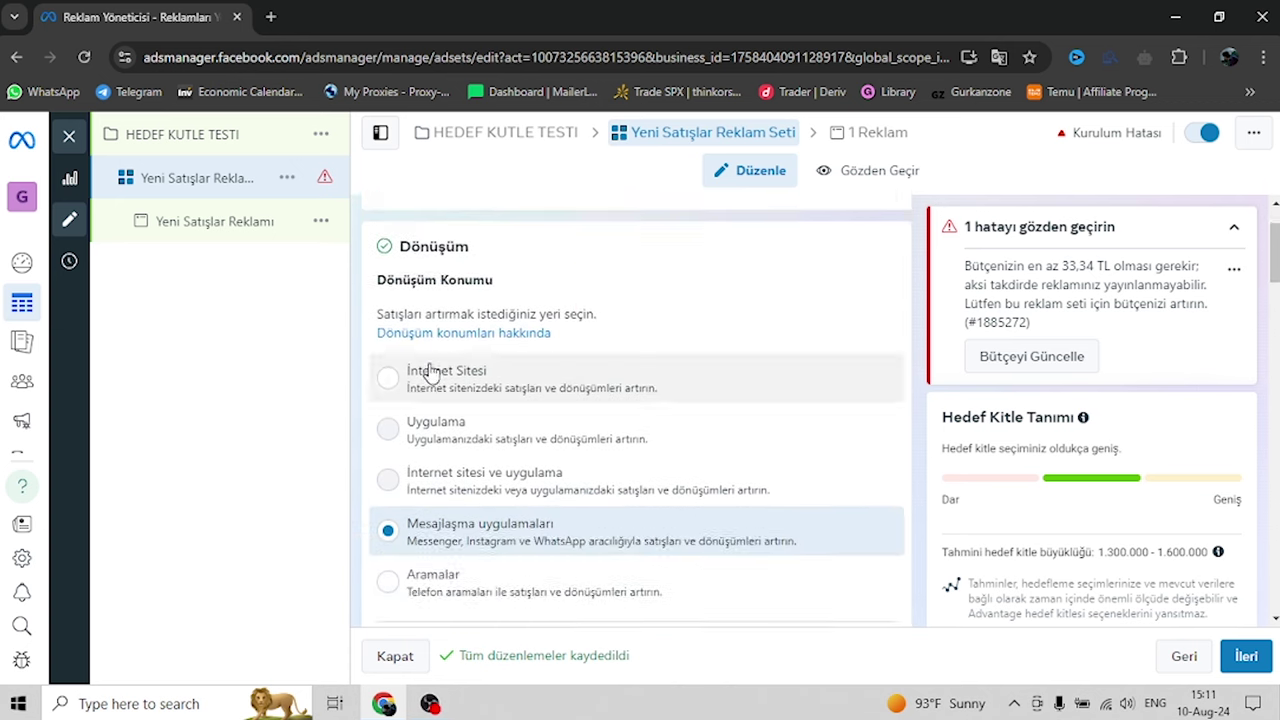
click(430, 378)
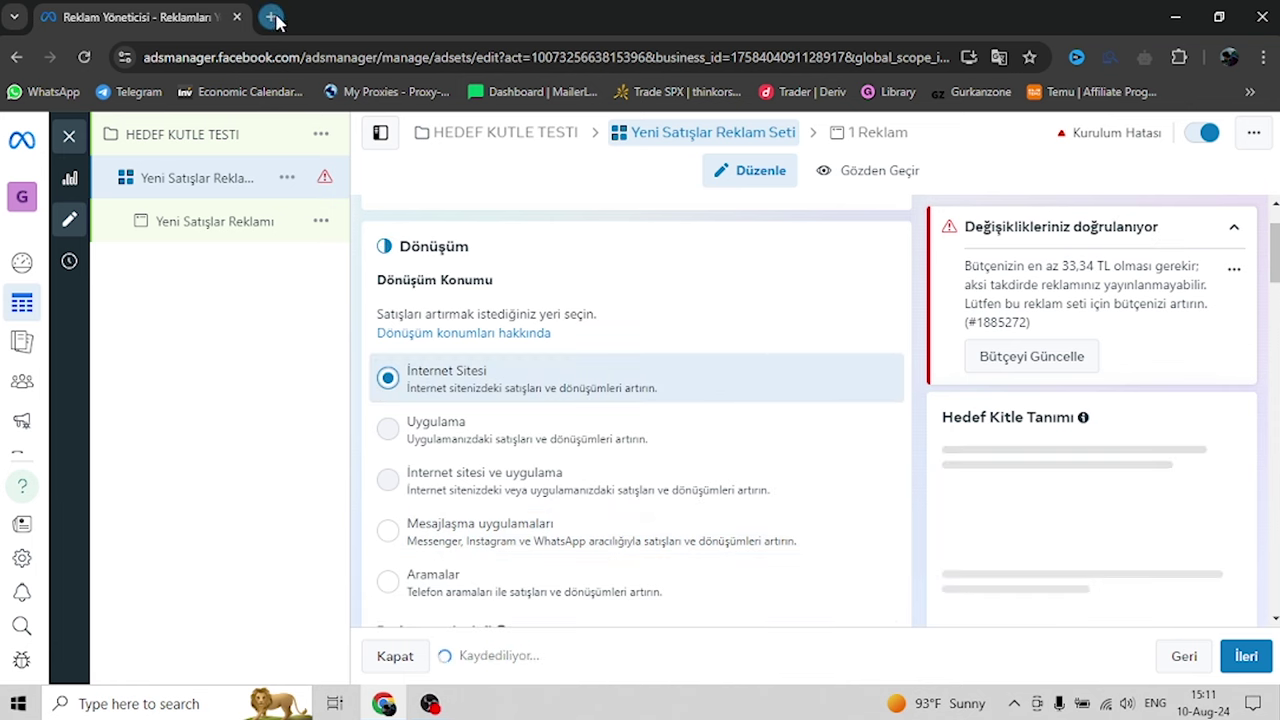
Open the Shopify storefront's chair product page to show its web address, and close it again
click(270, 17)
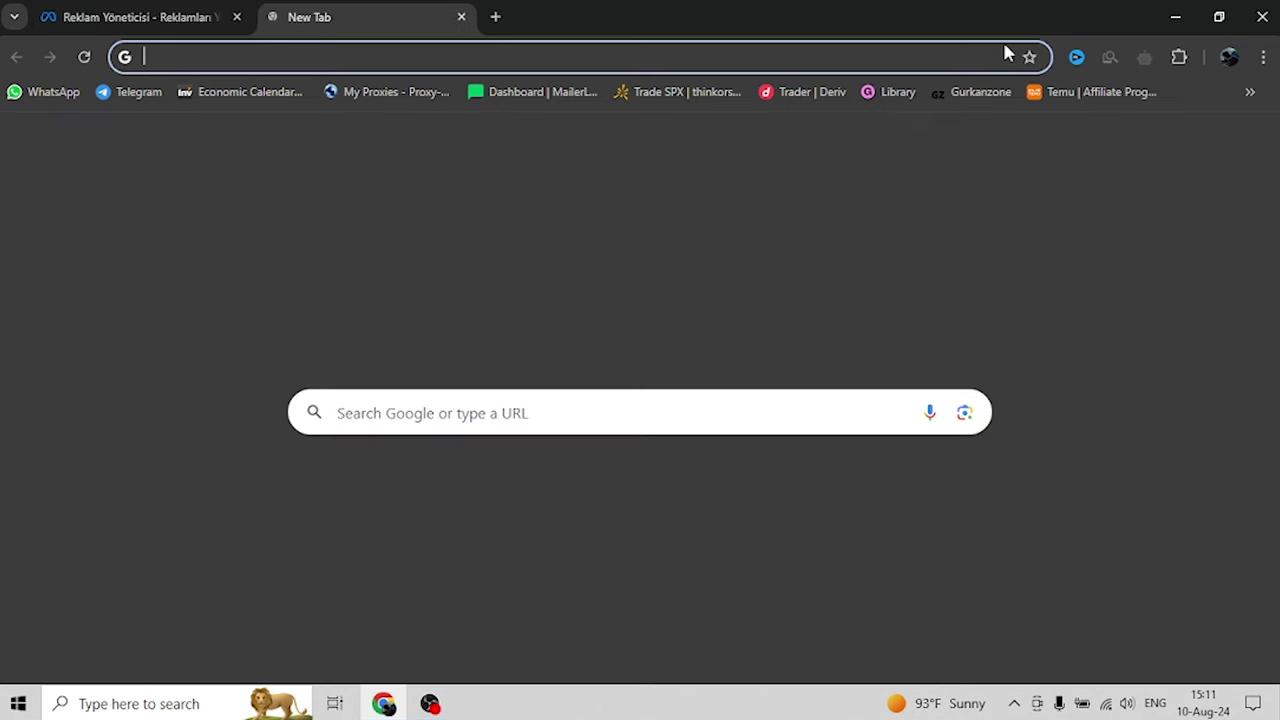
click(1250, 91)
click(1025, 259)
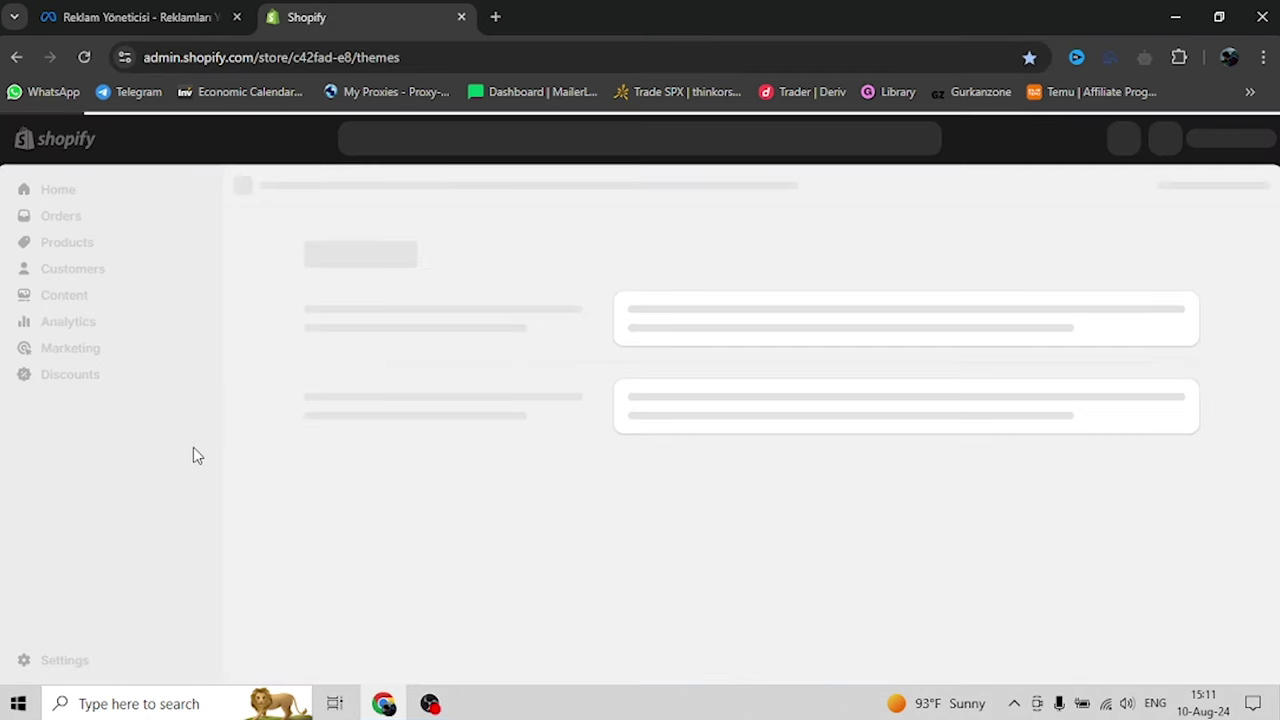
click(197, 440)
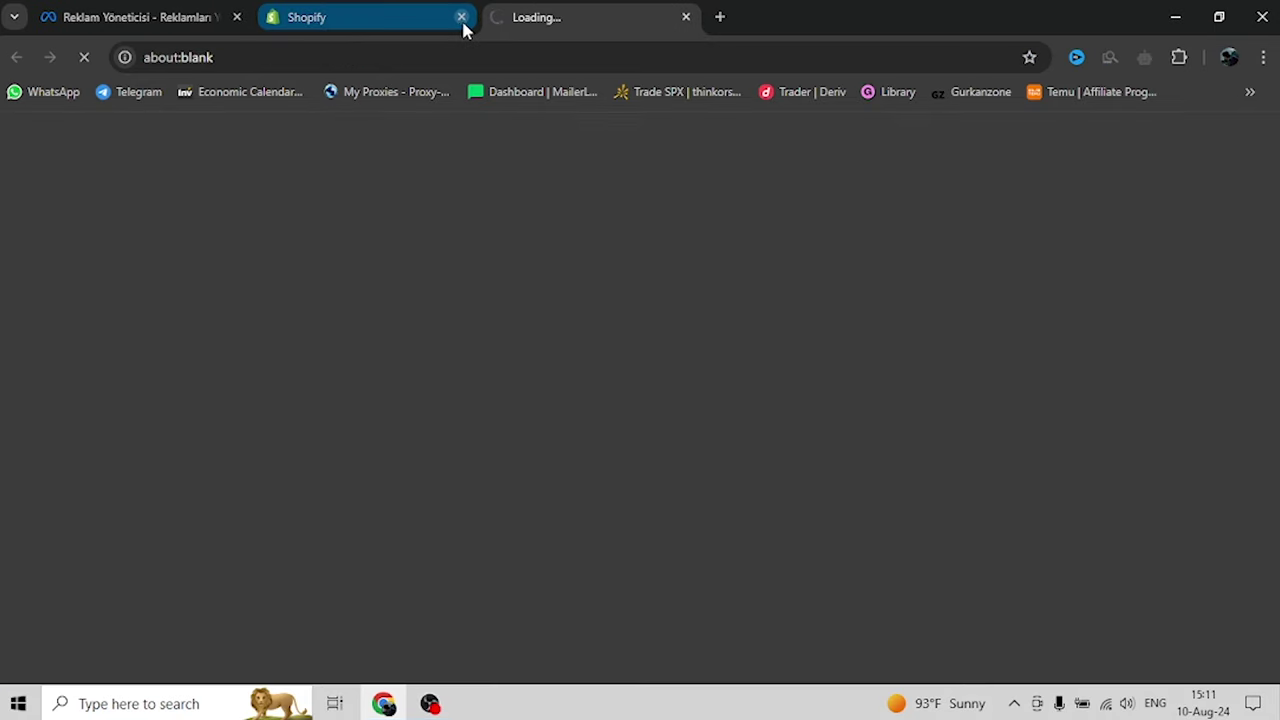
click(461, 17)
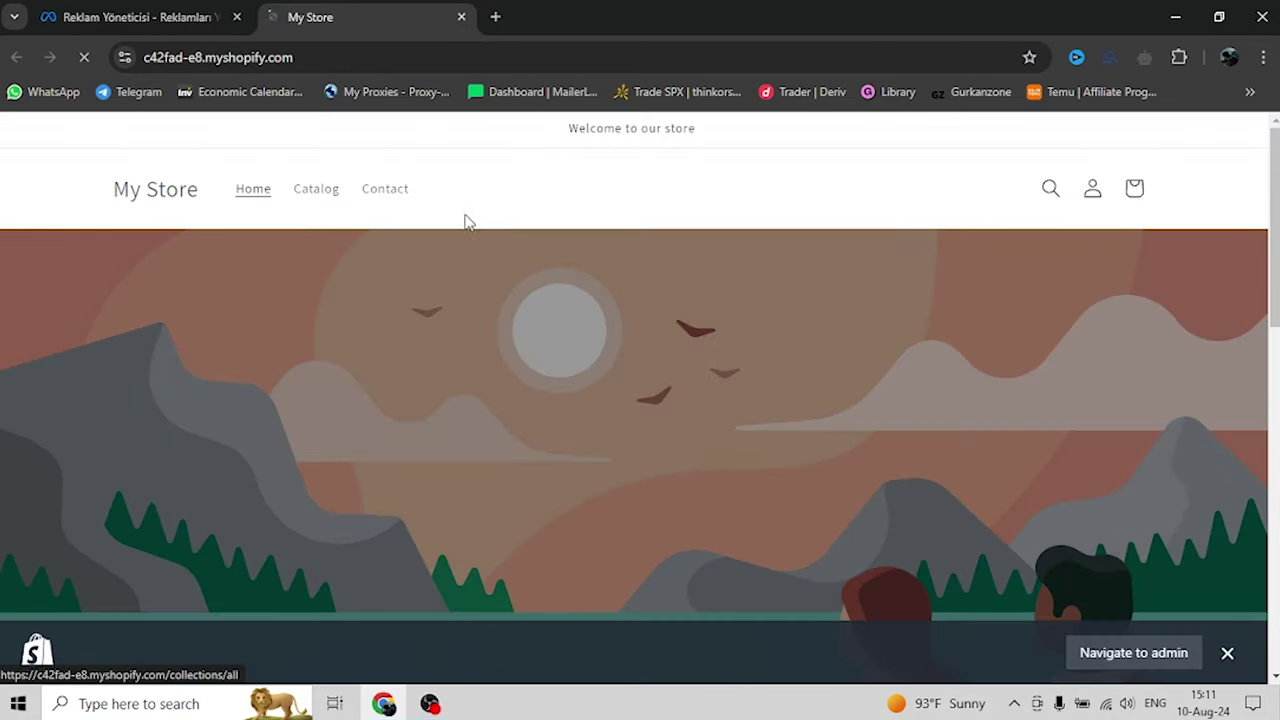
scroll(404, 291, down, 2)
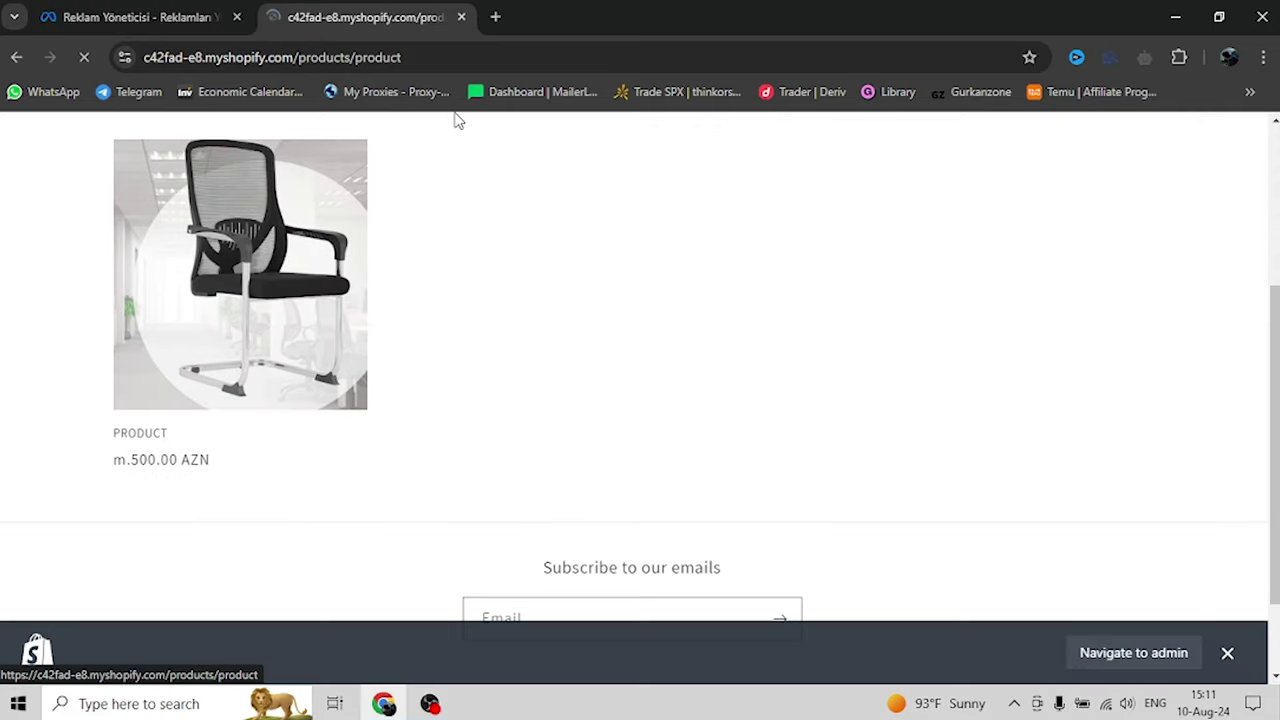
click(436, 56)
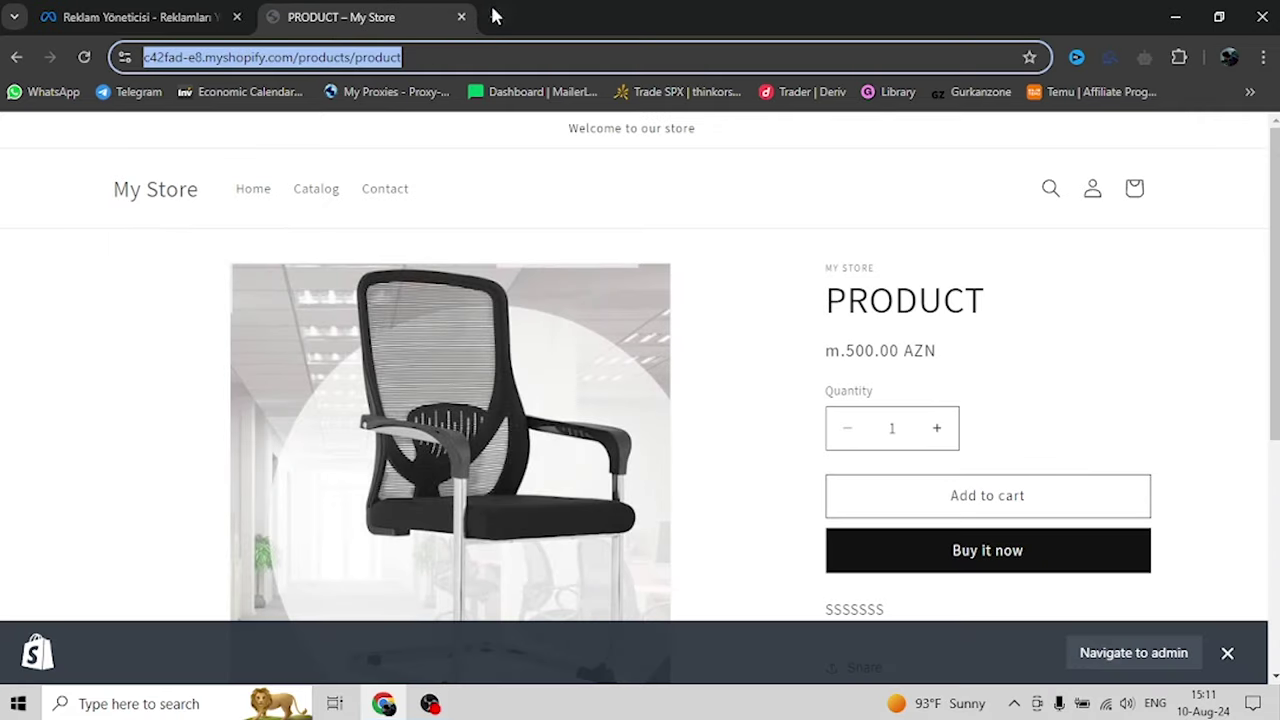
click(461, 17)
Choose BabyCare Pixel as the ad set's conversion tracking pixel
scroll(589, 362, down, 3)
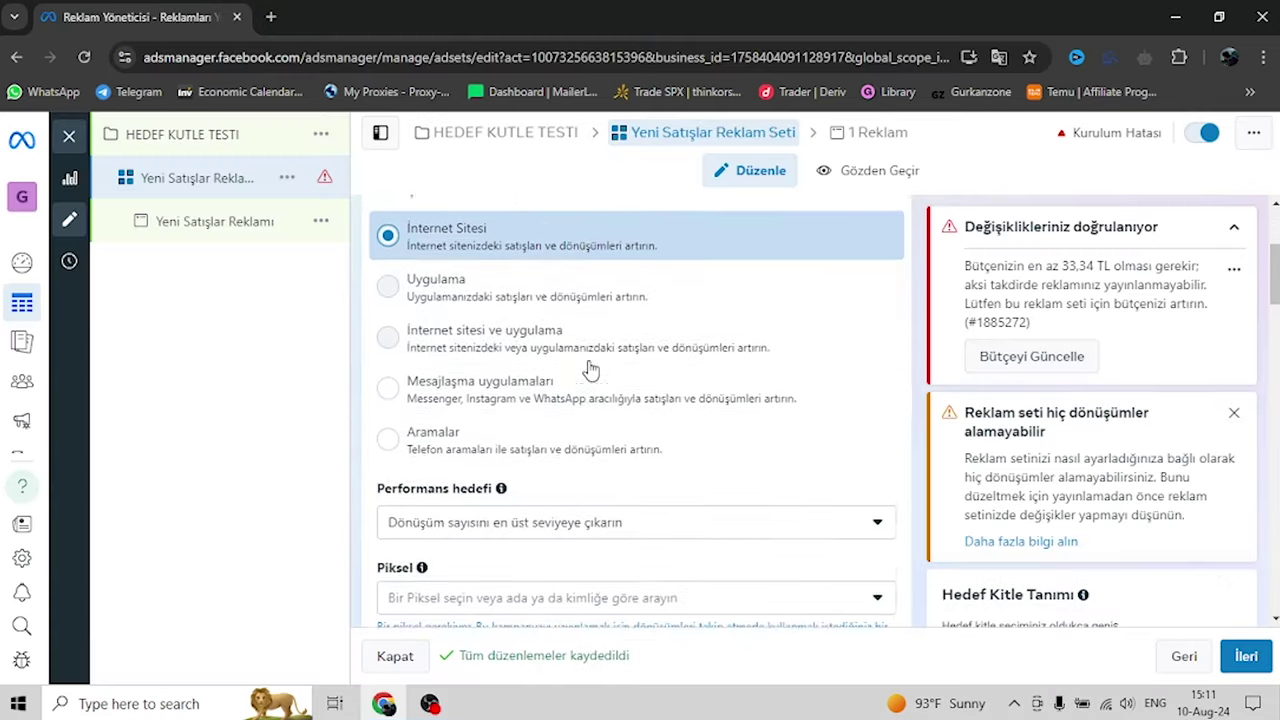
scroll(502, 381, down, 1)
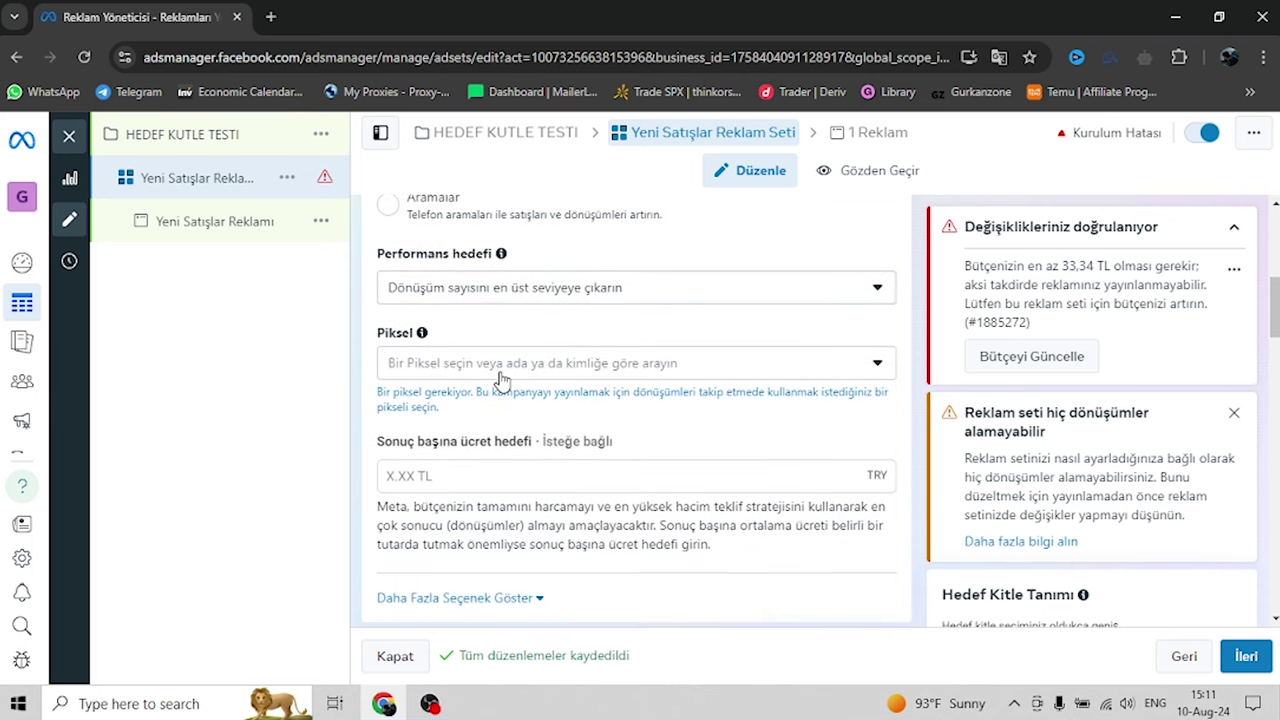
click(507, 364)
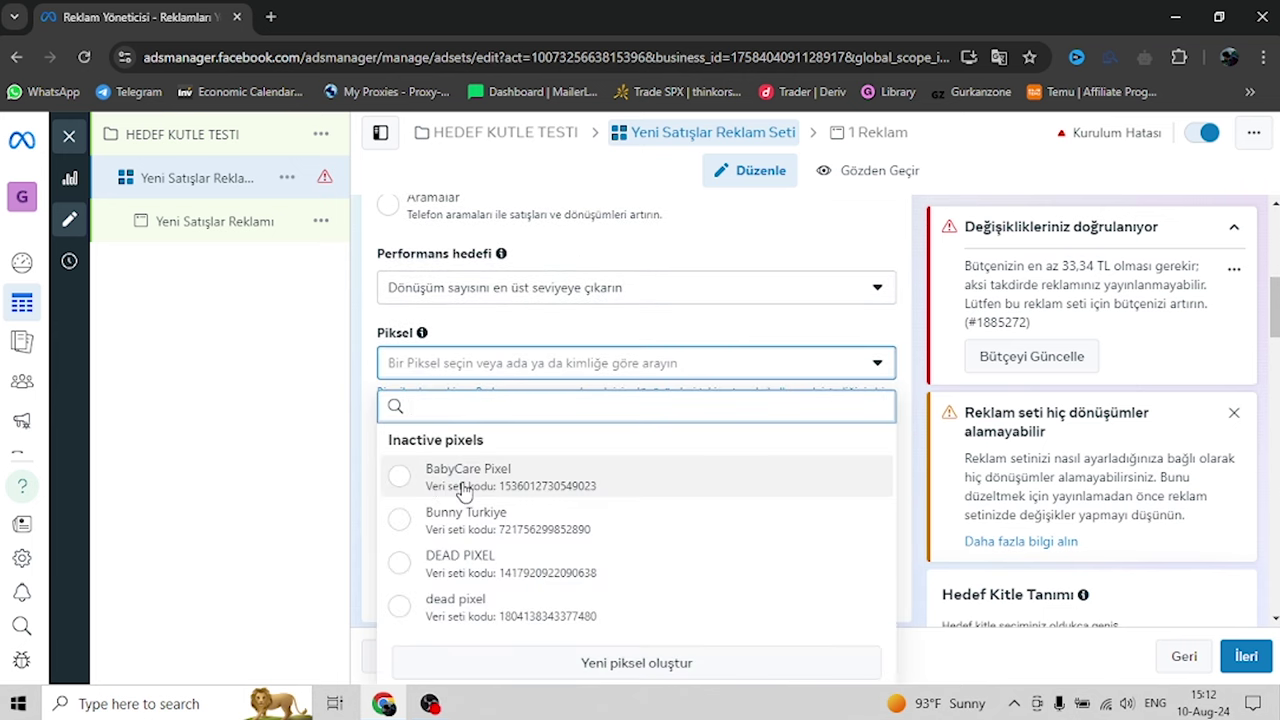
click(400, 477)
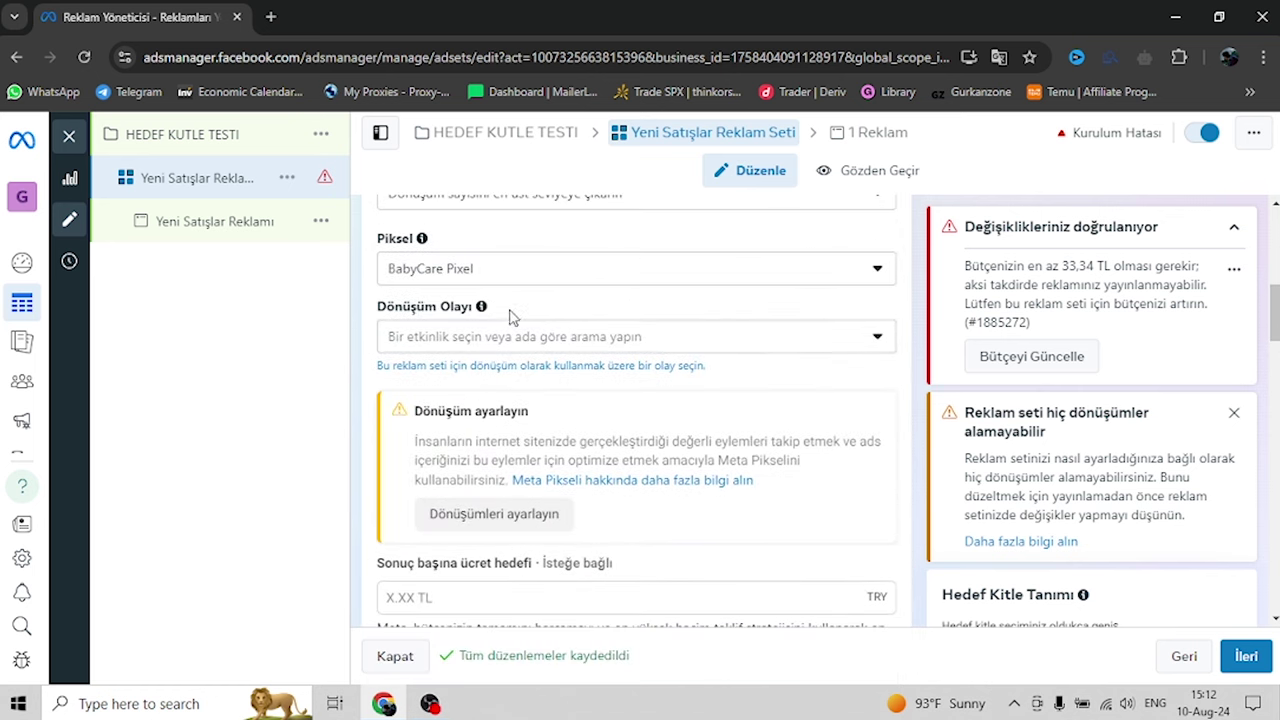
Set the ad set's daily budget to 50 TL
scroll(510, 330, down, 4)
scroll(492, 328, down, 4)
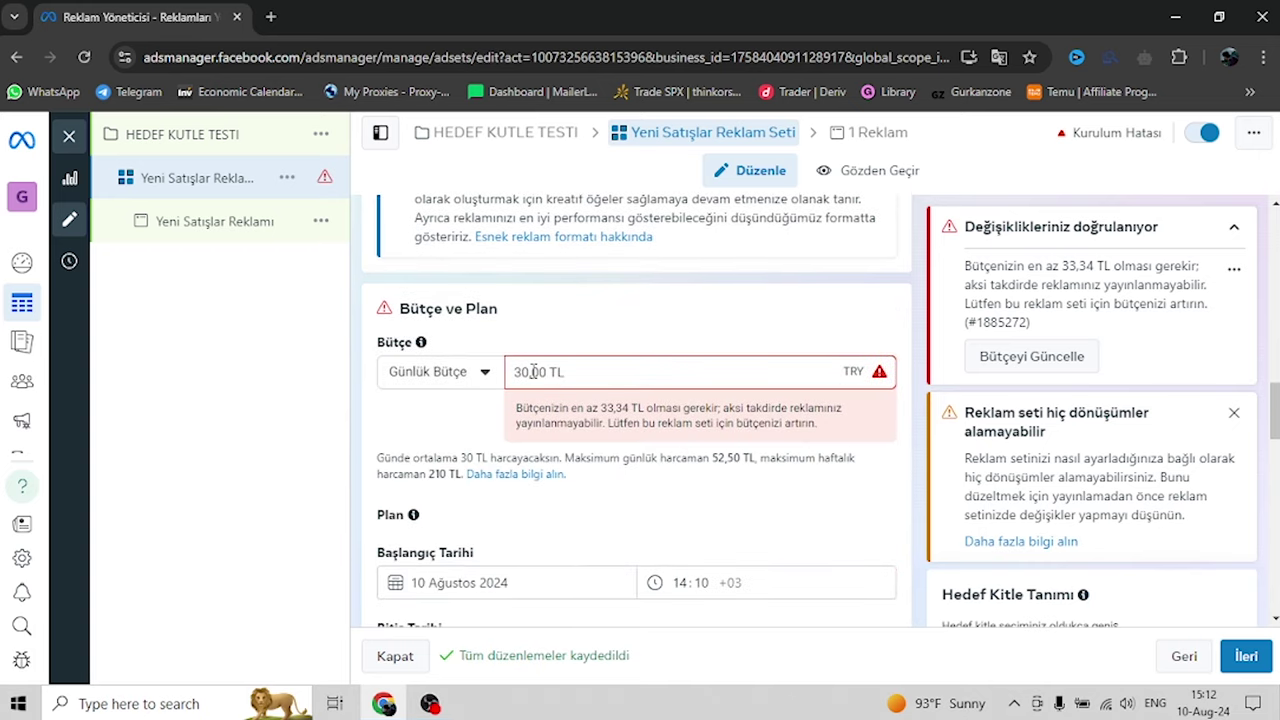
double_click(529, 371)
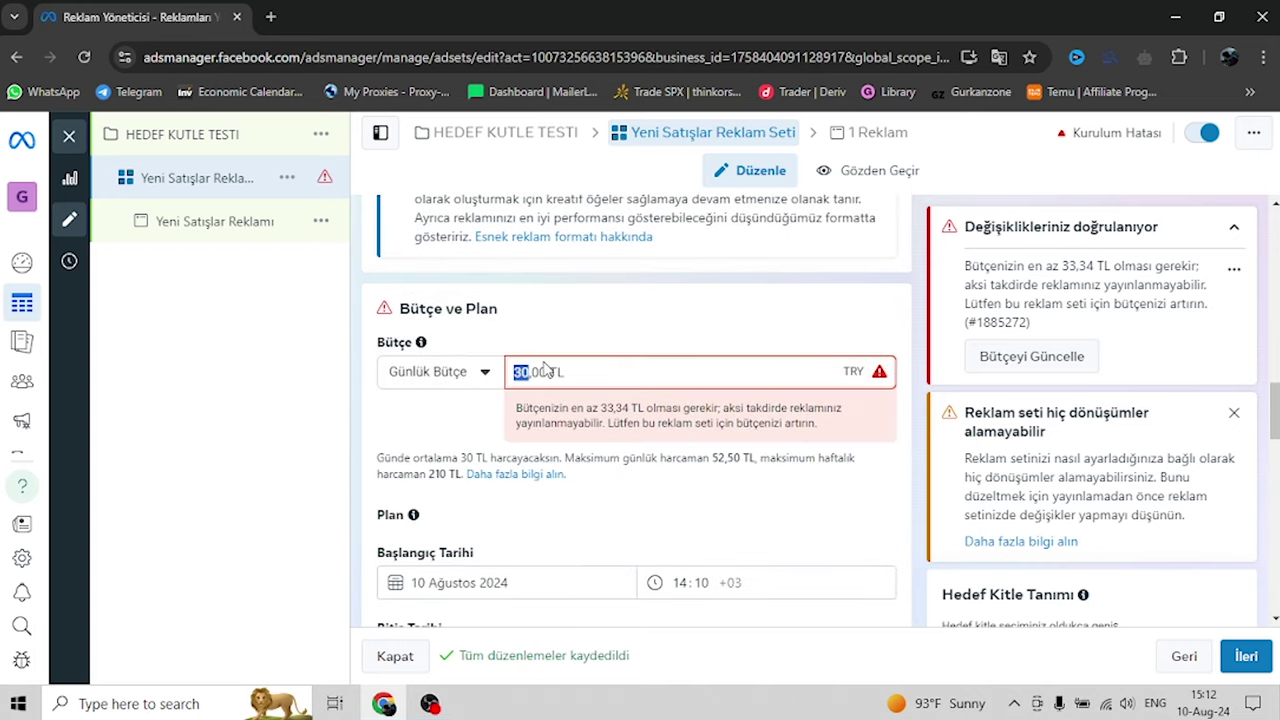
text(50)
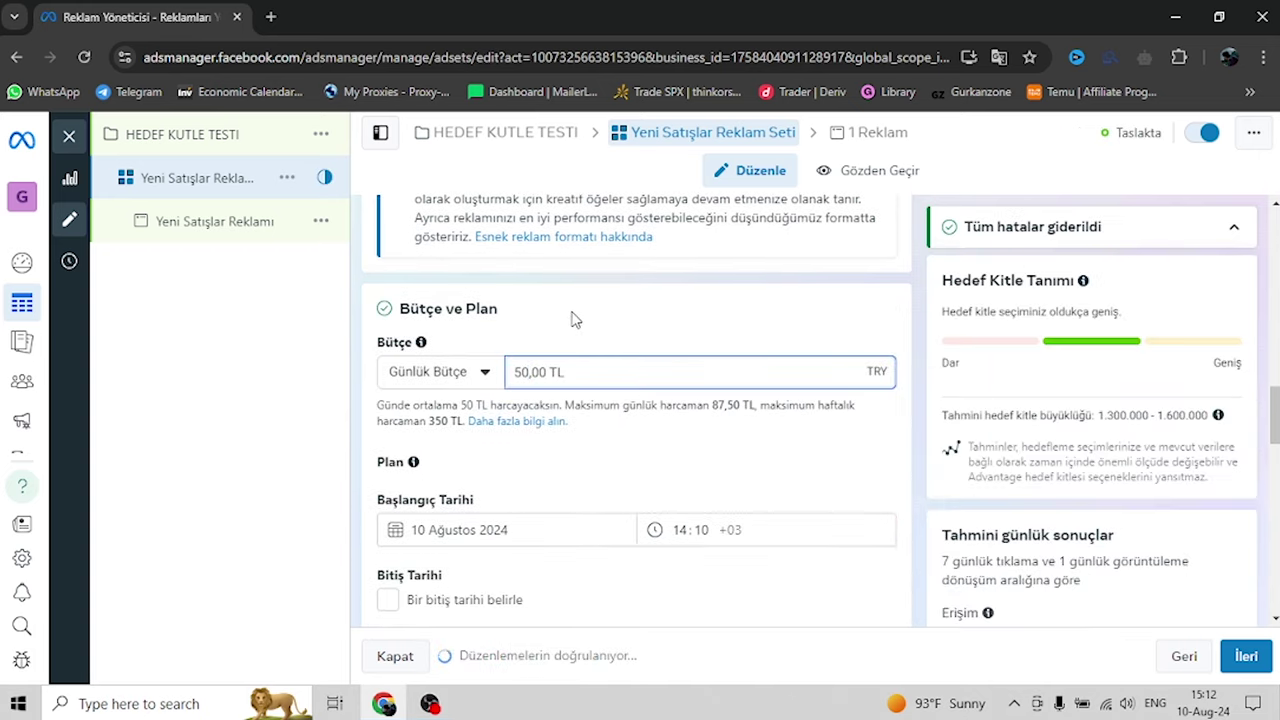
click(576, 318)
Schedule the ad set to start on 11 August 2024 at 06:10, with no end date
scroll(576, 318, down, 2)
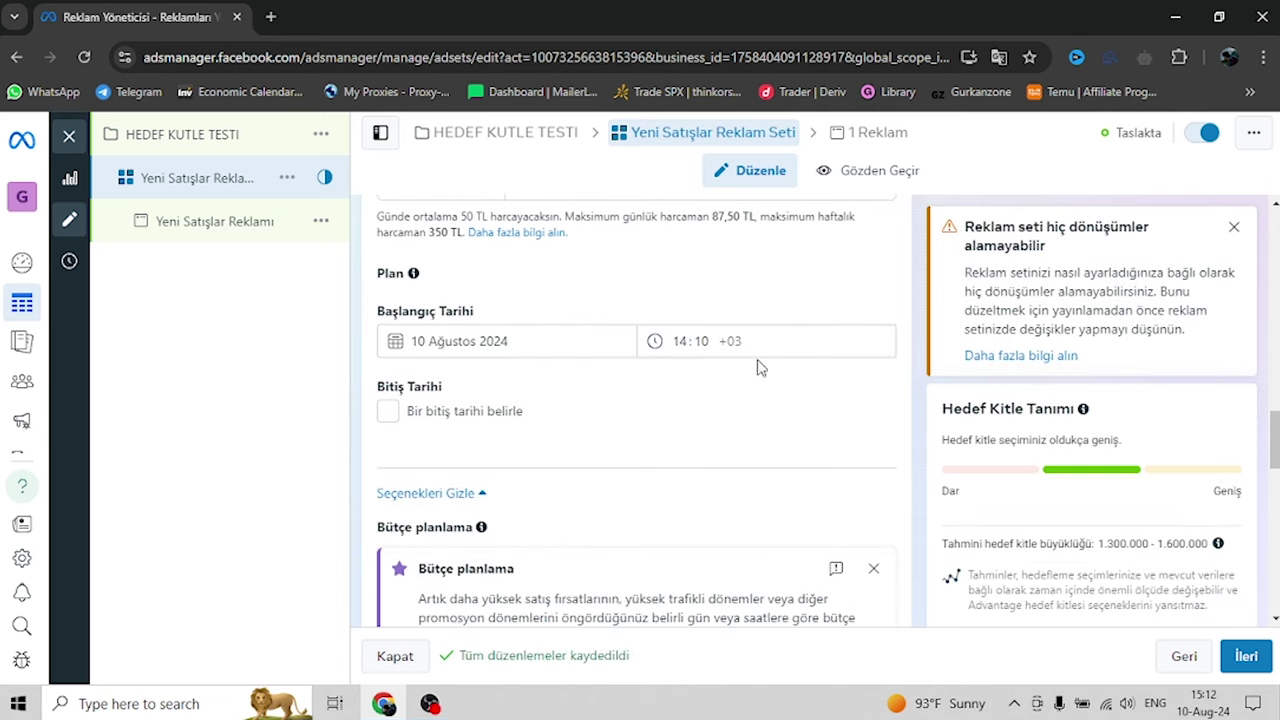
click(686, 341)
scroll(393, 333, down, 1)
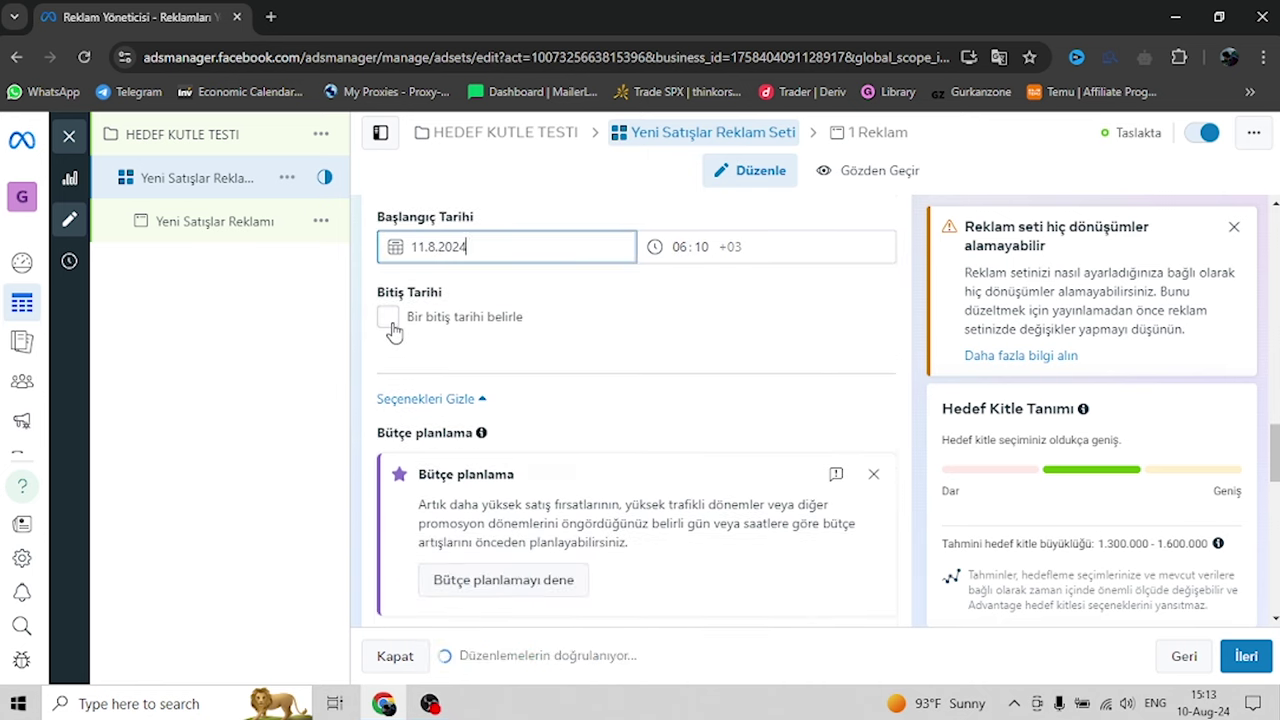
click(391, 323)
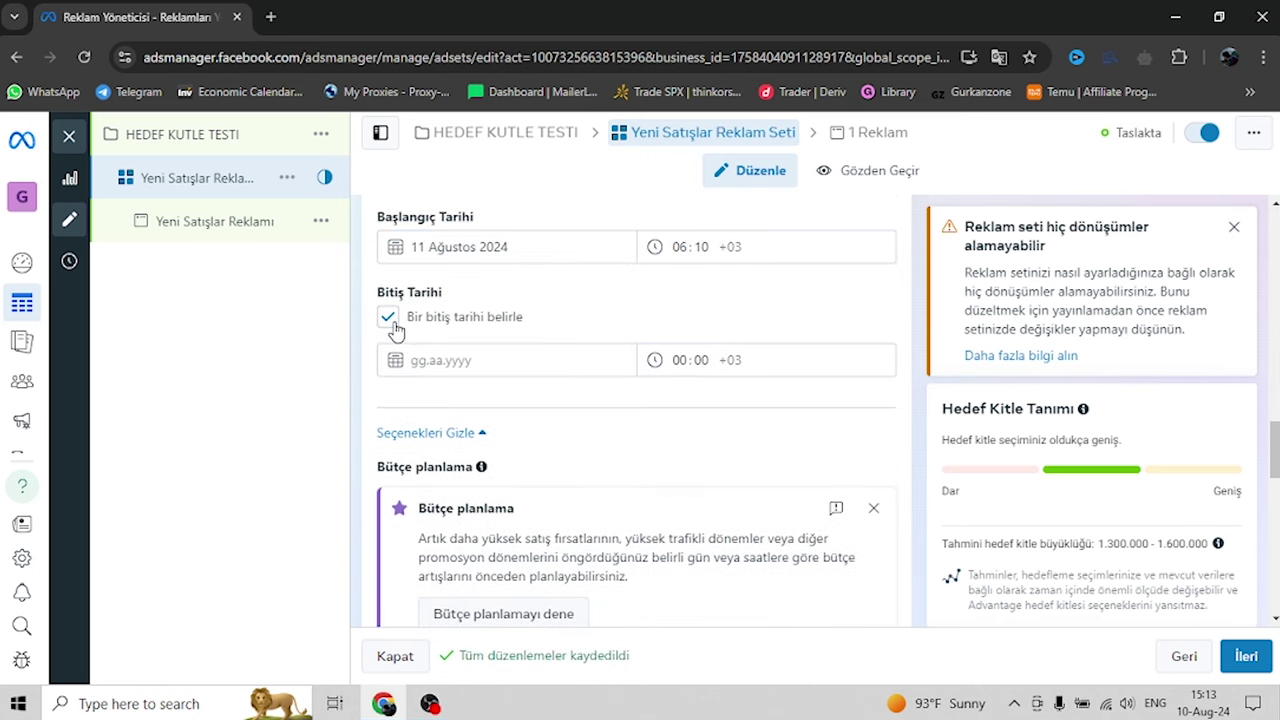
click(390, 319)
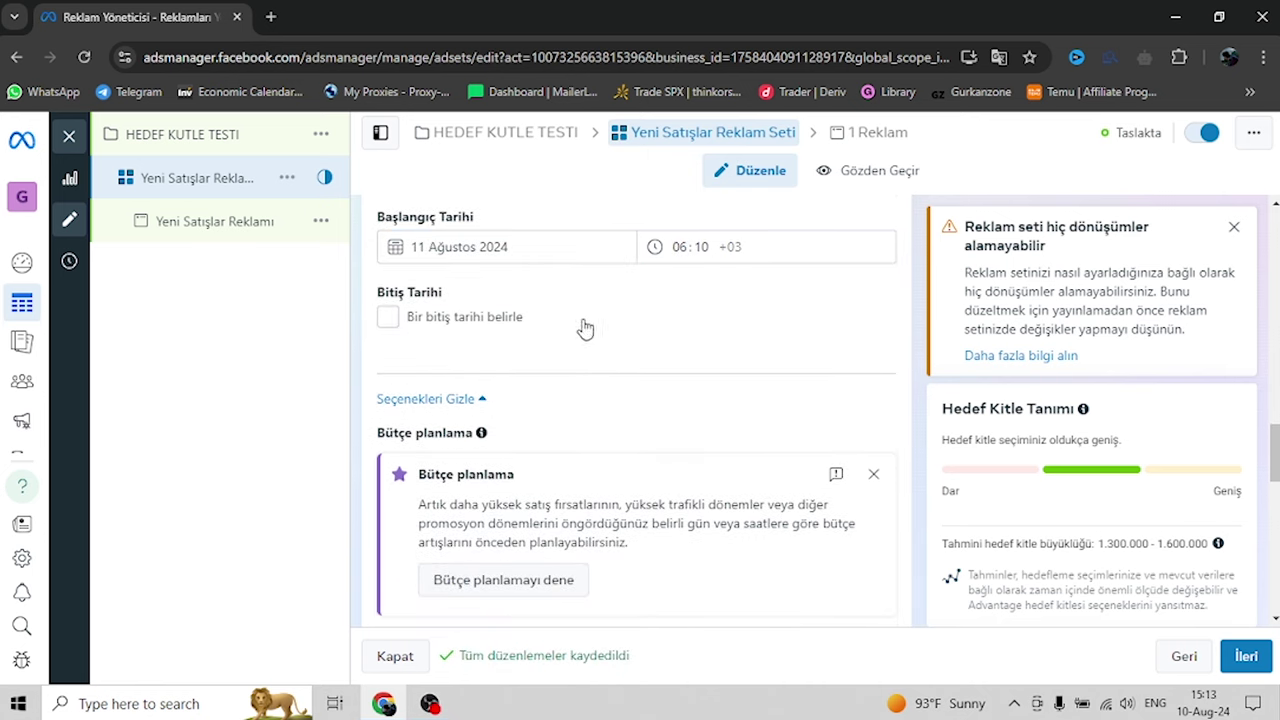
Dismiss the budget planning (Bütçe planlama) suggestion in the ad set's schedule options
scroll(585, 328, down, 1)
scroll(585, 328, down, 1)
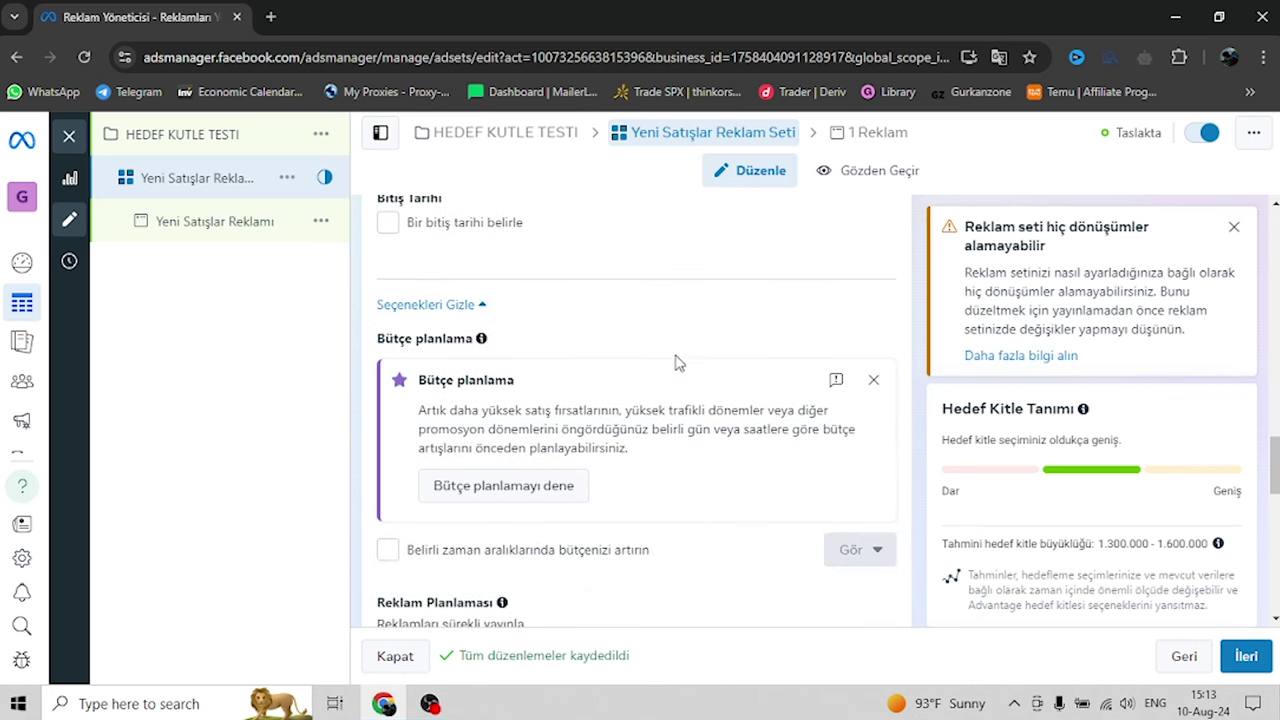
click(873, 379)
scroll(535, 248, down, 2)
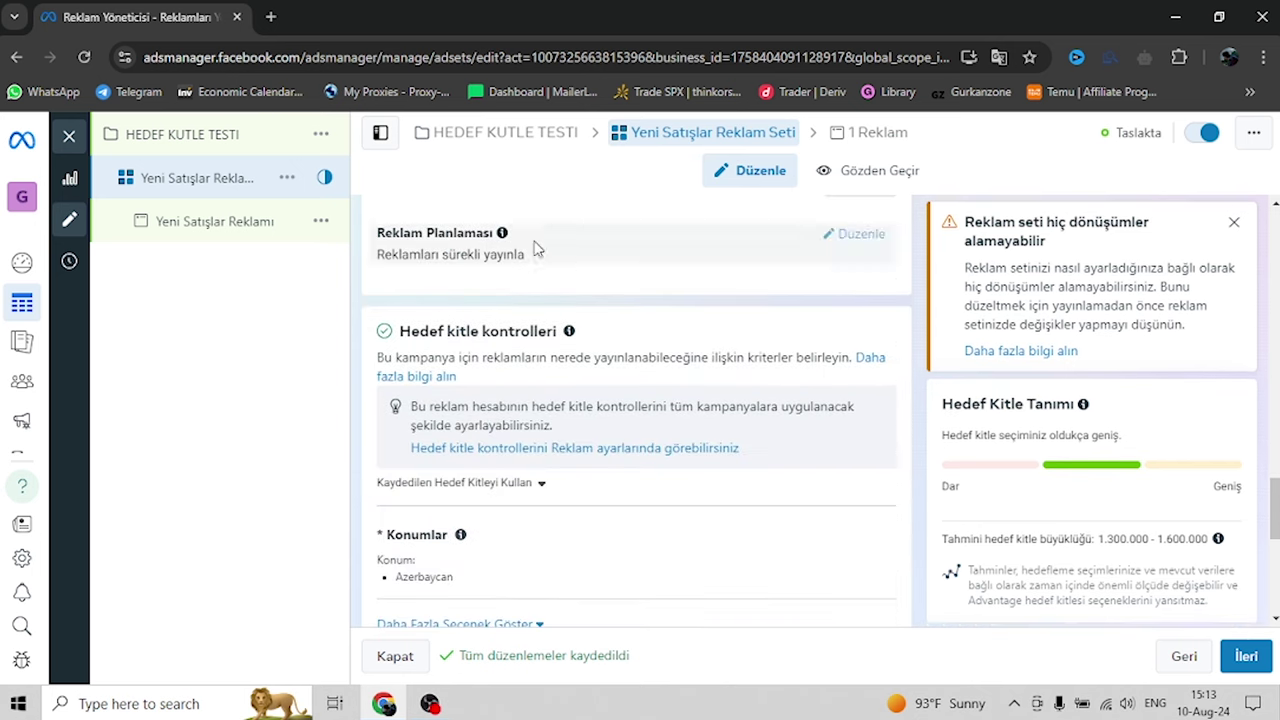
Switch the ad set from the Advantage+ audience to the original audience options
scroll(535, 248, down, 3)
scroll(471, 323, down, 3)
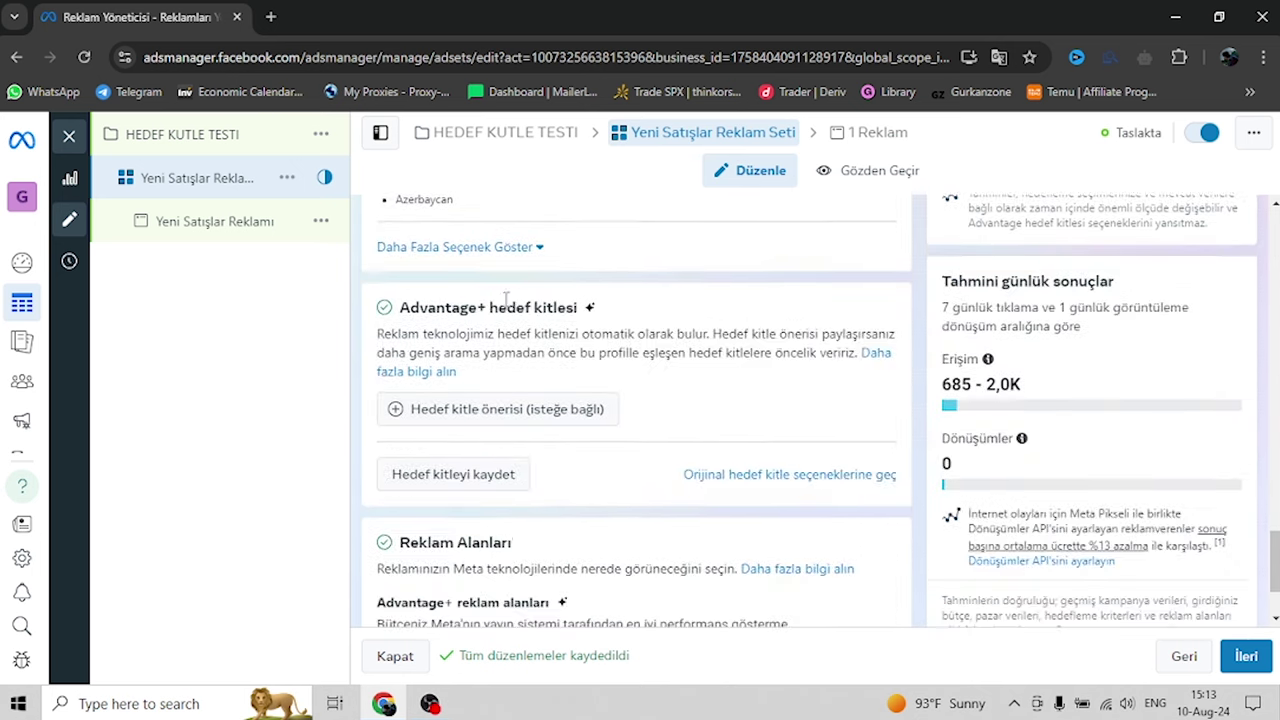
scroll(518, 343, down, 1)
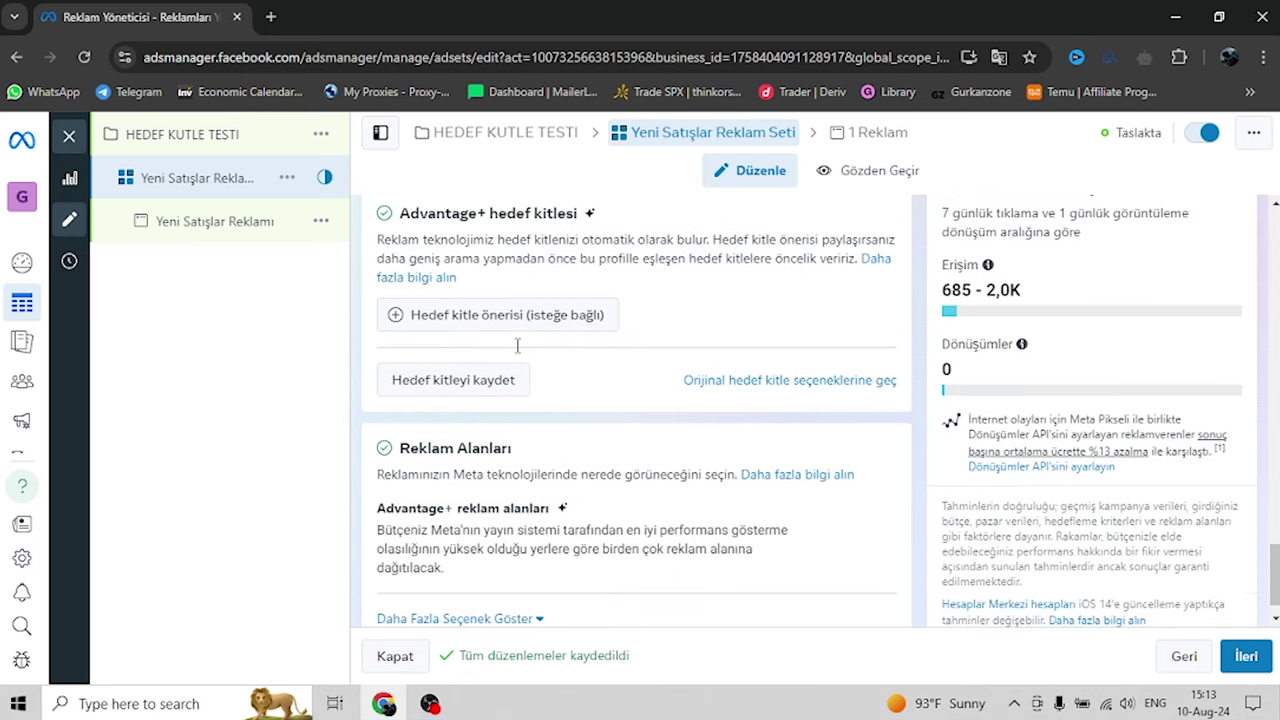
click(750, 391)
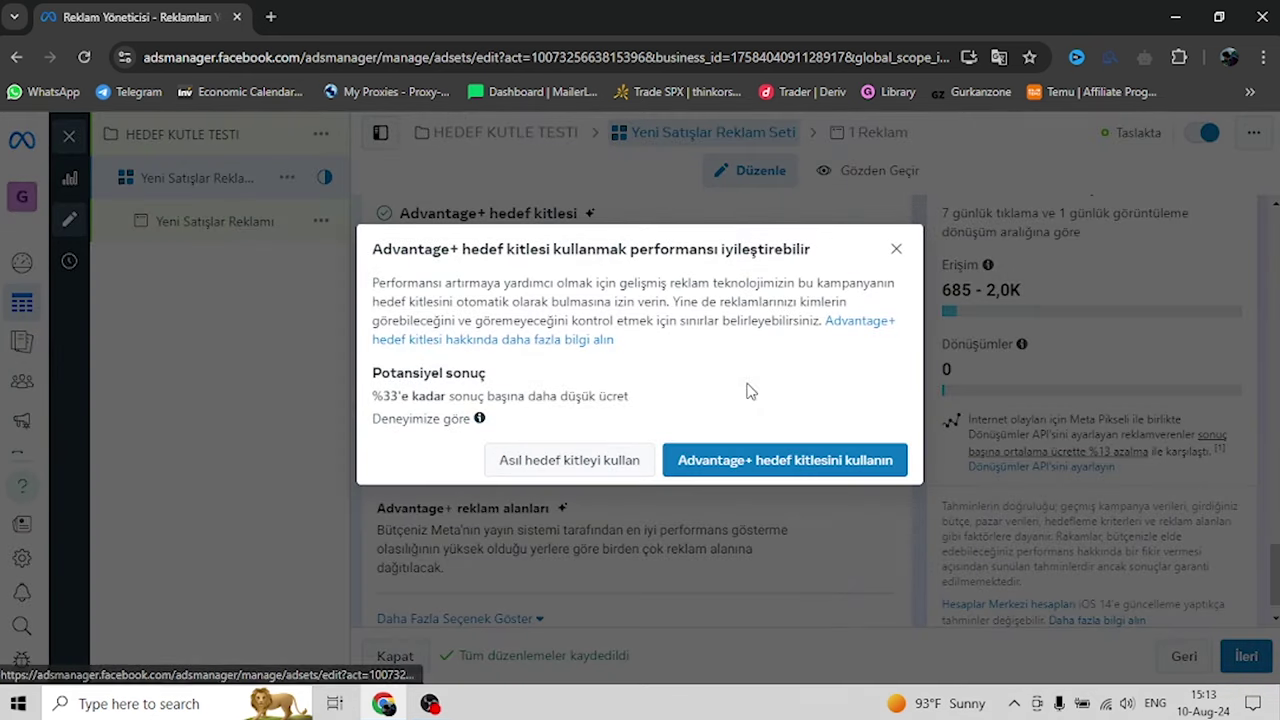
click(566, 462)
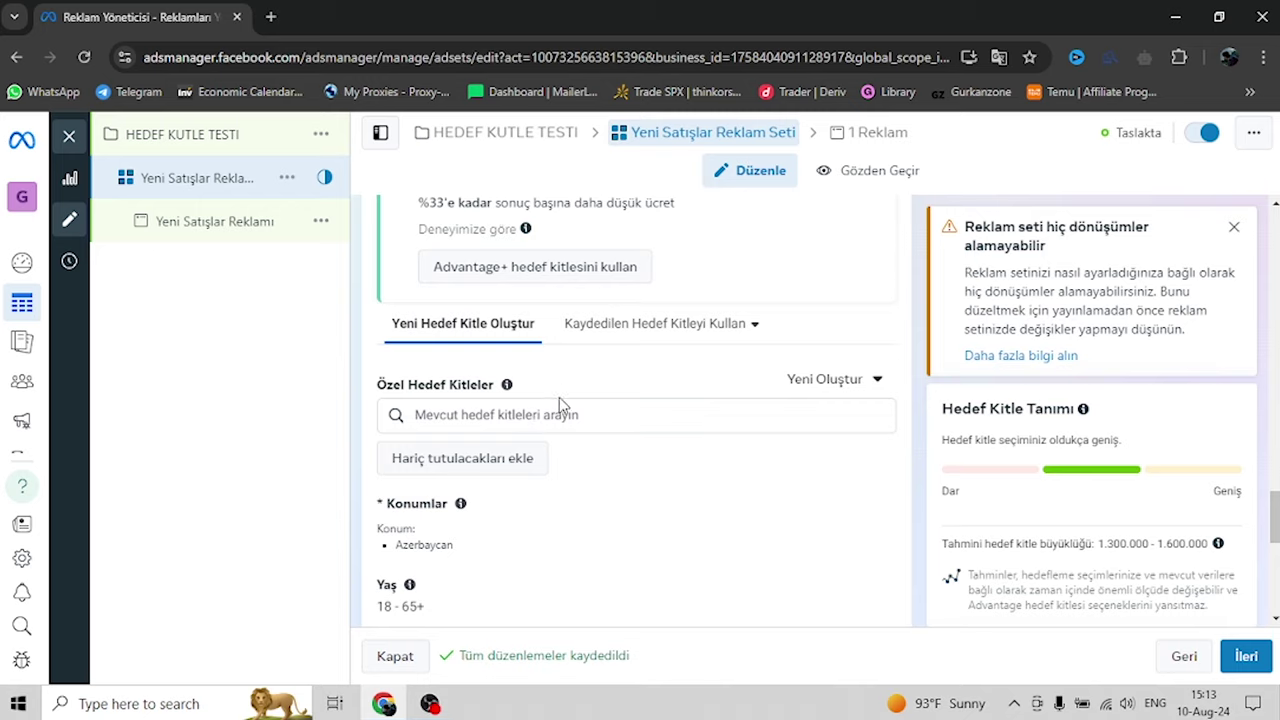
Replace Azerbaycan with Türkiye as the ad set's target location
scroll(580, 380, down, 2)
mouse_move(614, 366)
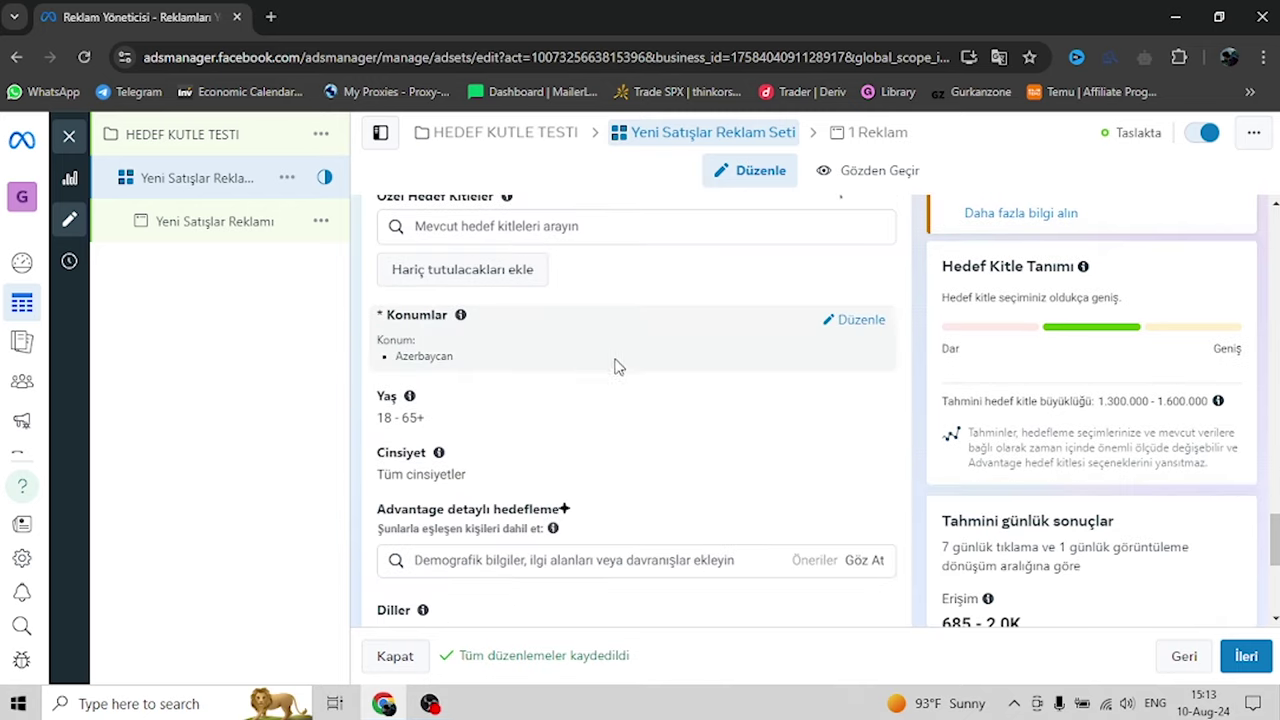
click(849, 322)
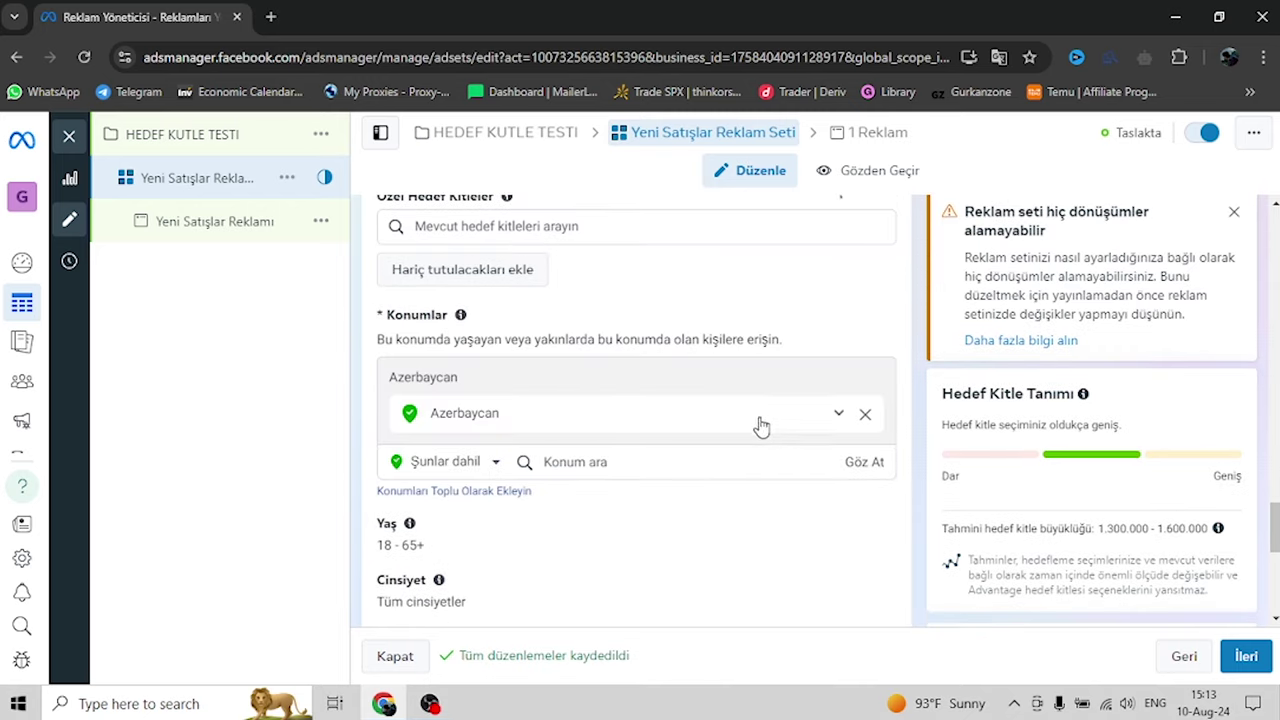
click(865, 416)
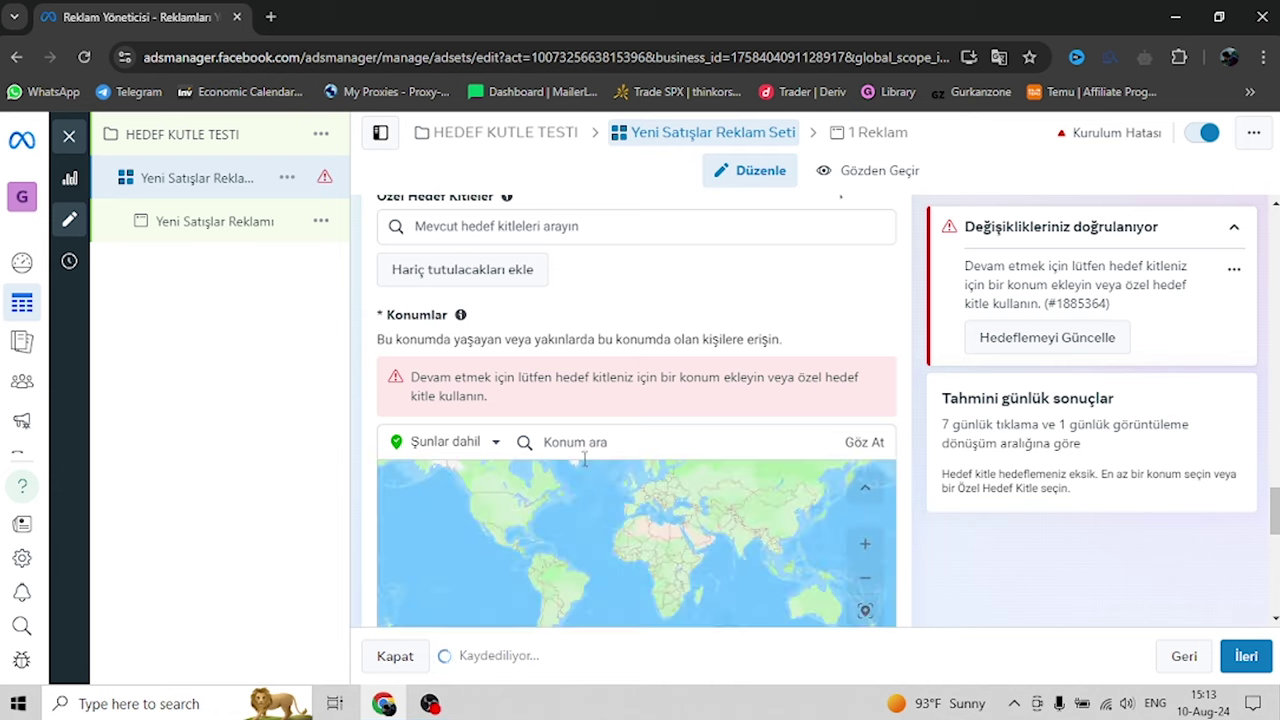
click(582, 443)
text(türkiye)
click(571, 484)
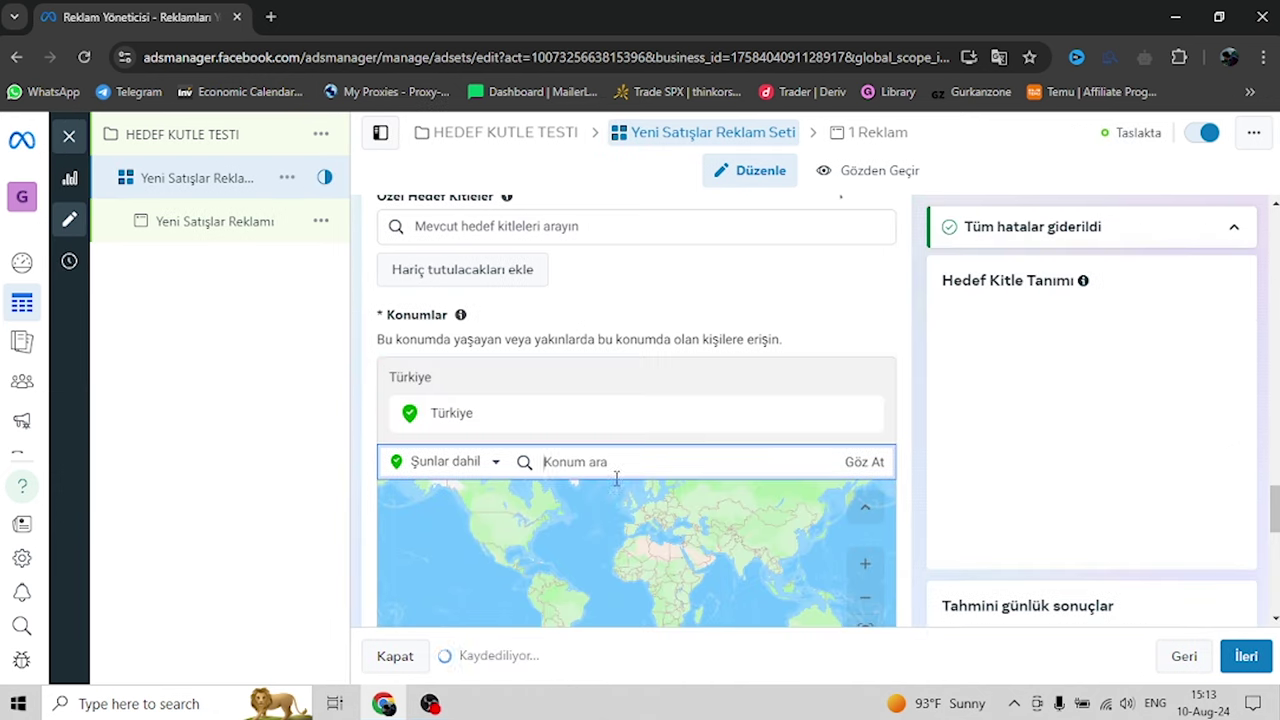
Add the interest "Hediye (sosyal konsept)" to the ad set's detailed targeting
scroll(543, 434, down, 4)
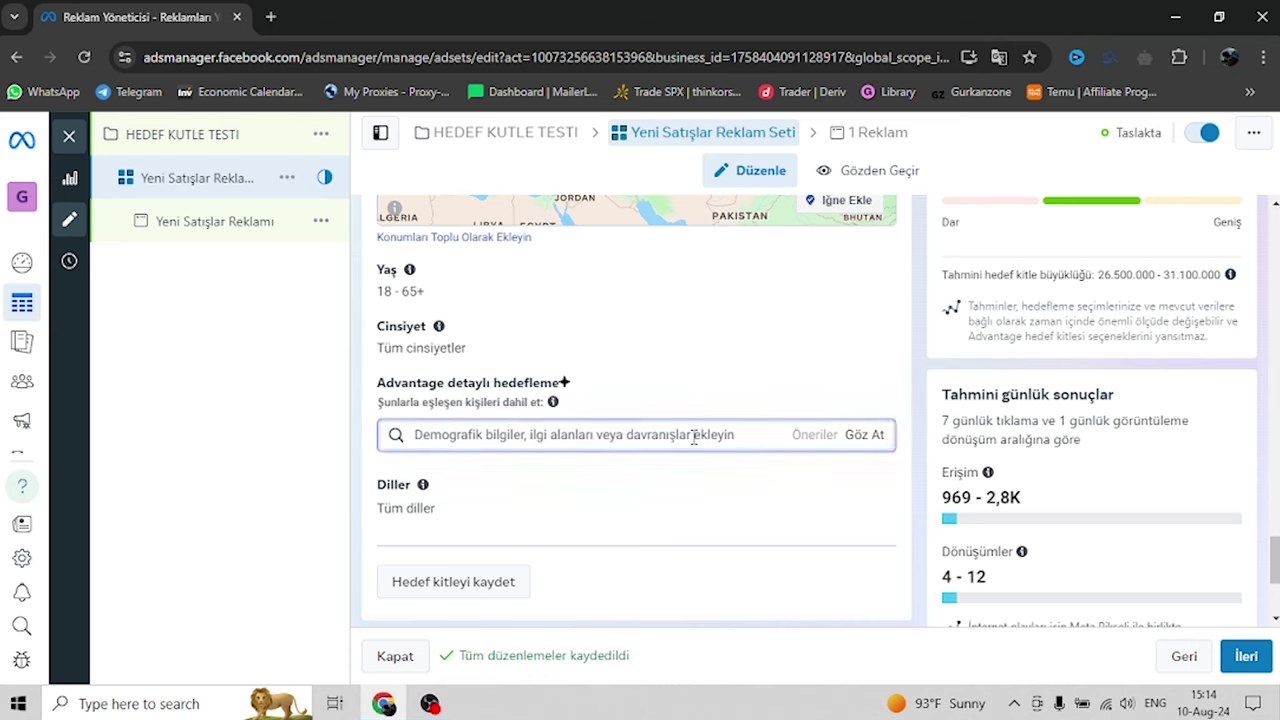
text(h)
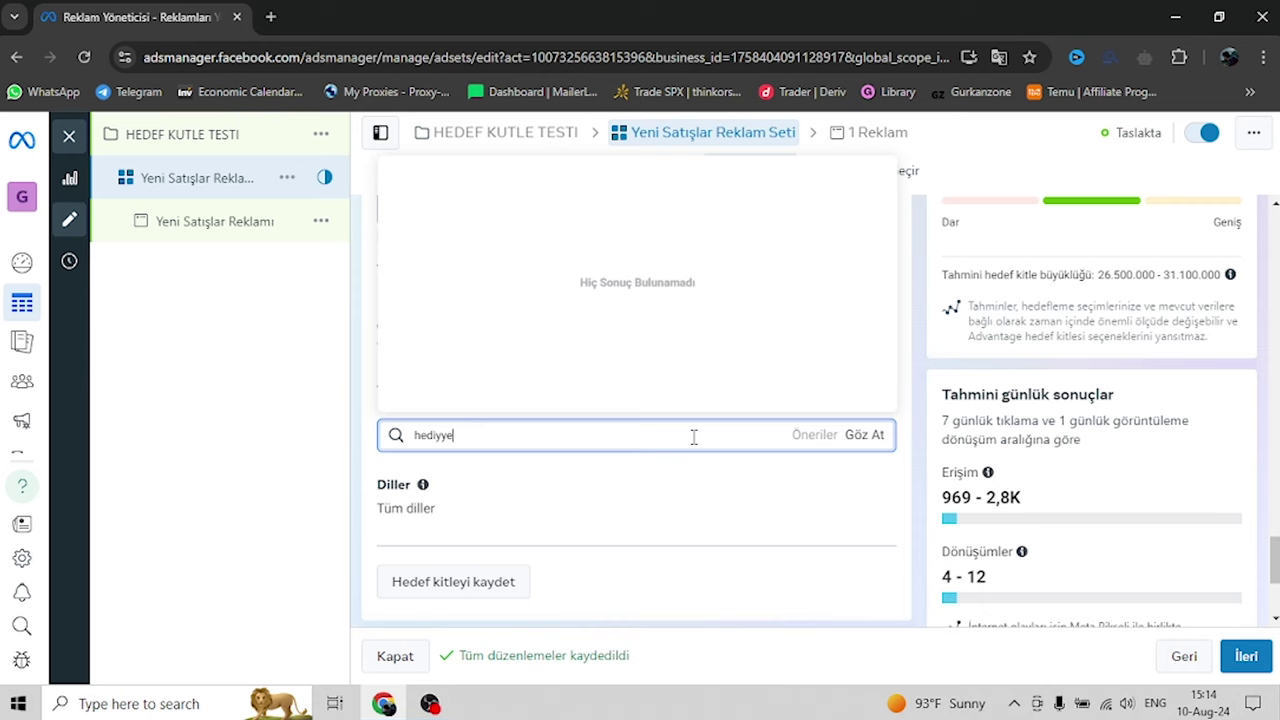
text(ediyye)
key(BackSpace)
key(BackSpace)
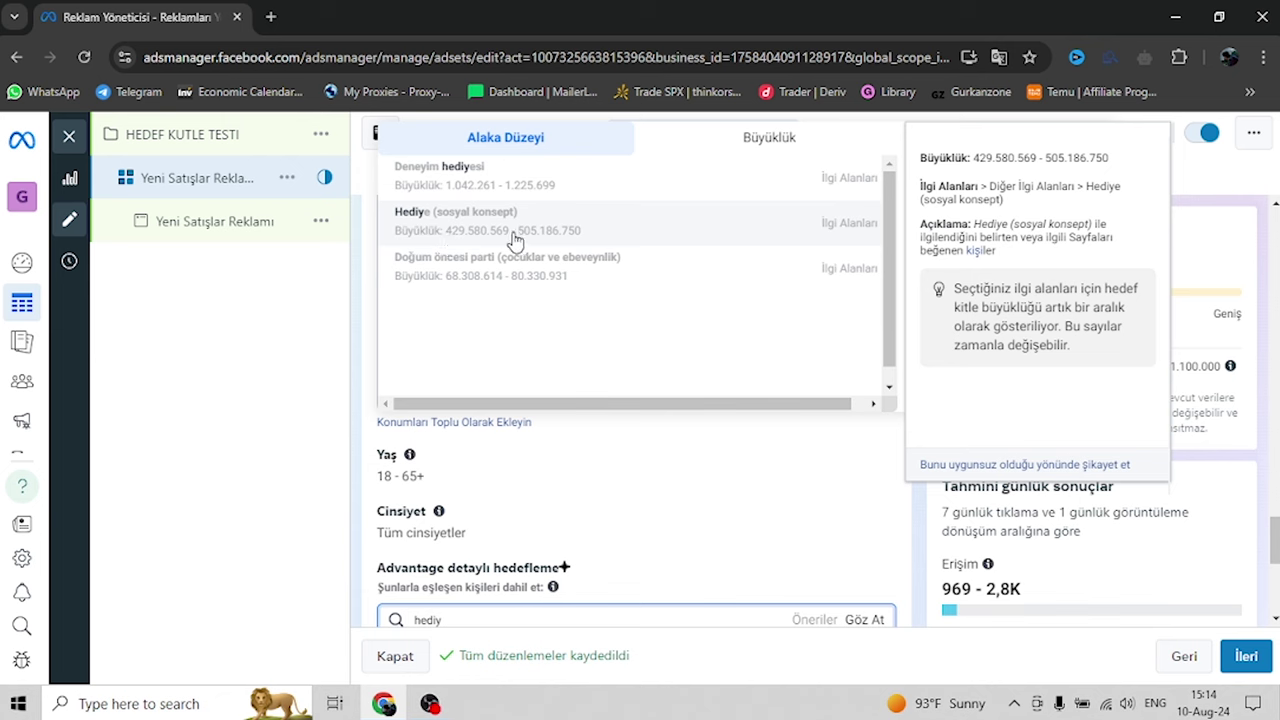
click(567, 243)
scroll(800, 331, down, 1)
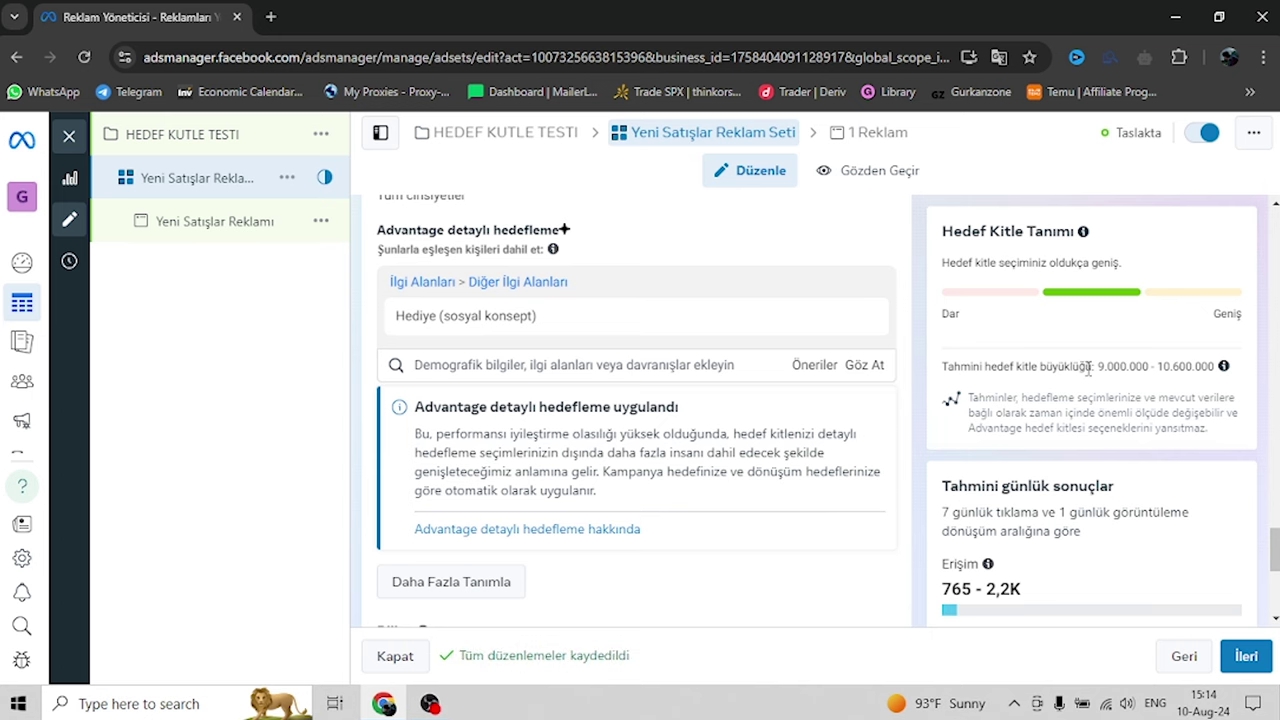
Highlight the estimated audience size in the audience definition to examine it
drag(1096, 368, 1226, 368)
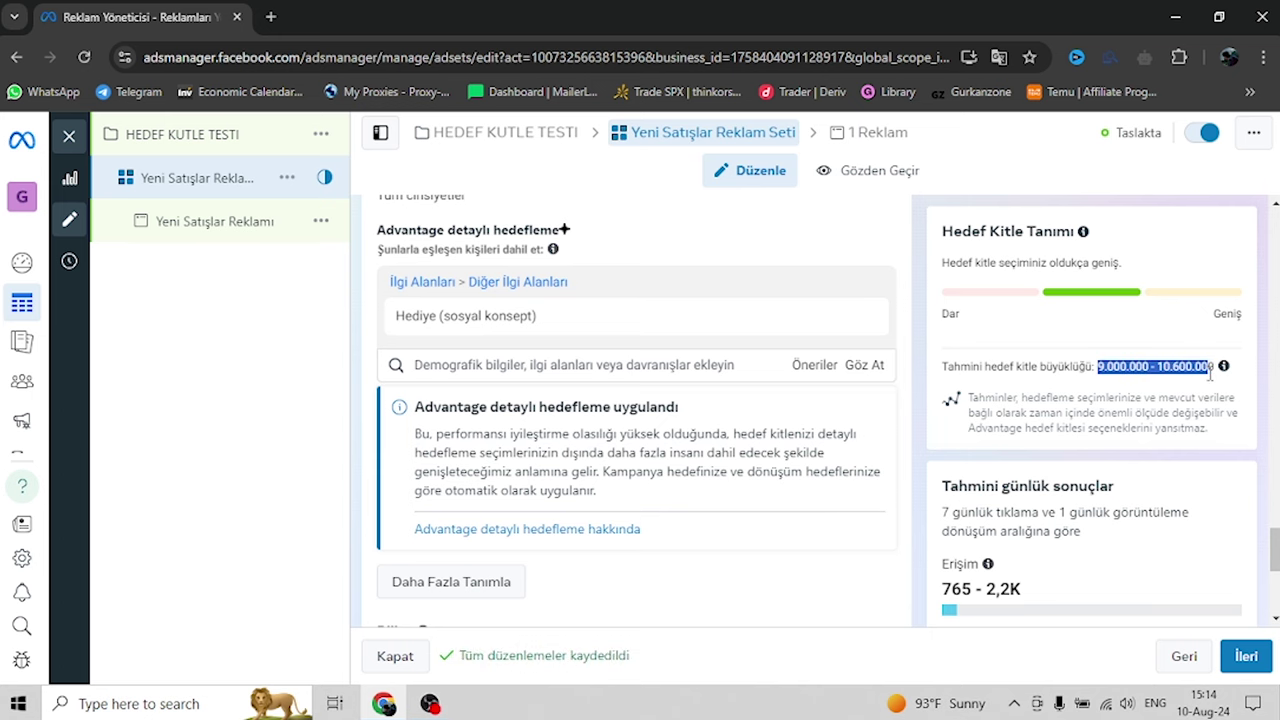
click(1208, 368)
scroll(576, 403, up, 2)
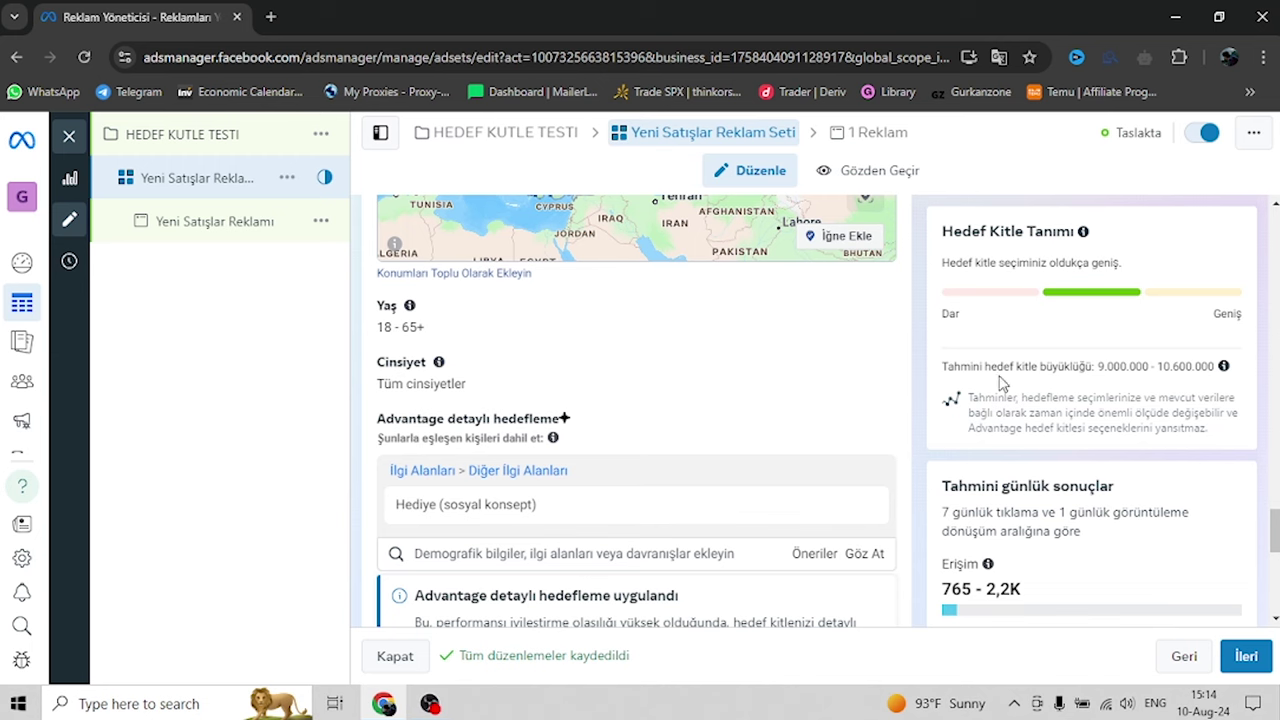
drag(1098, 366, 1249, 371)
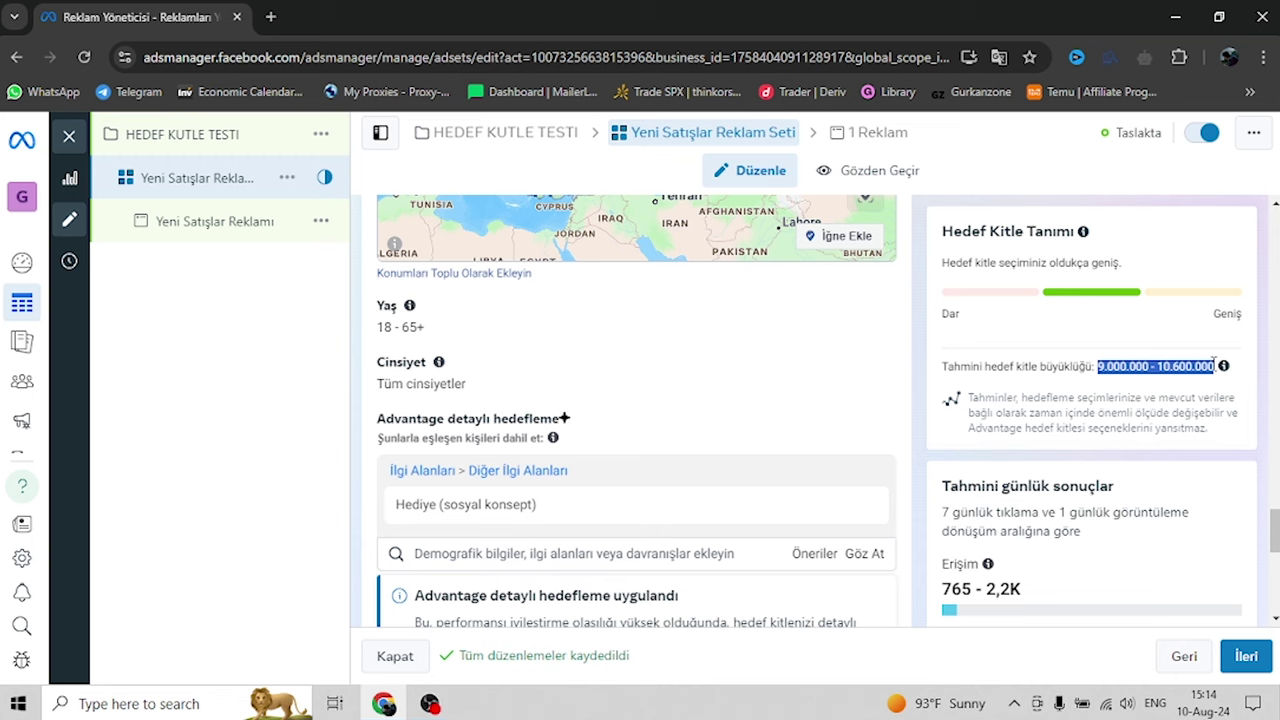
click(1158, 372)
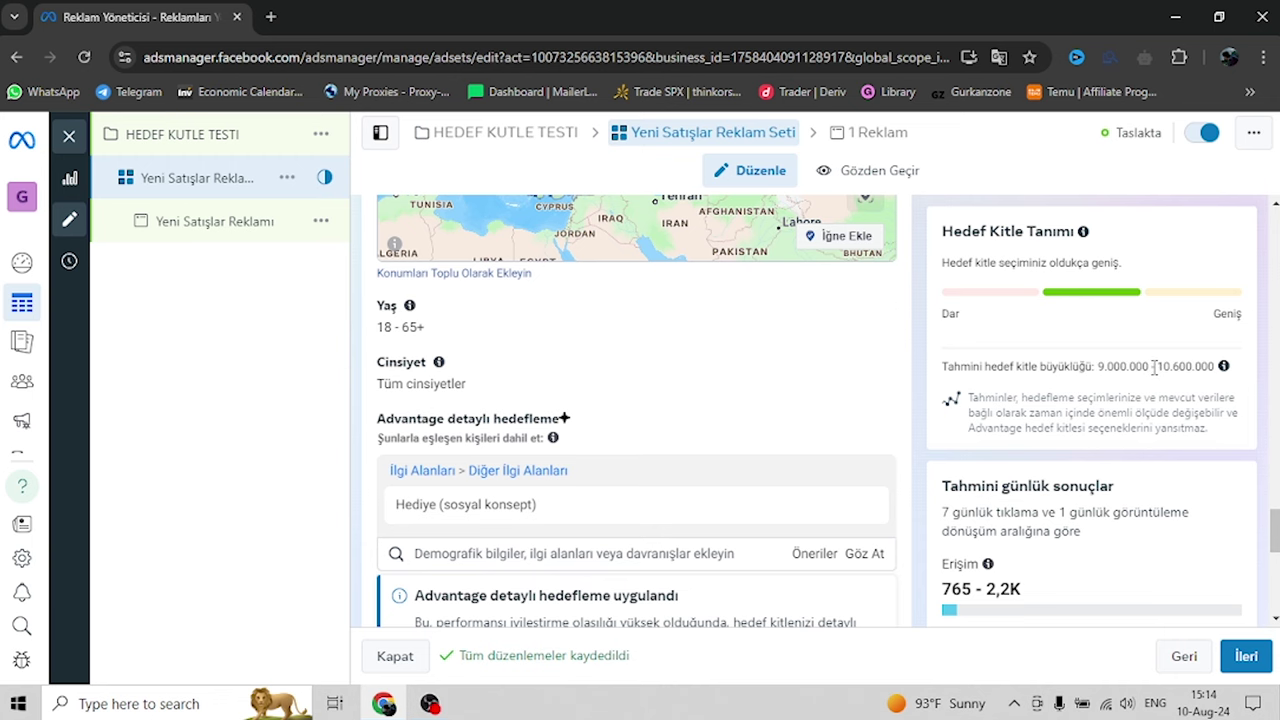
Browse the detailed targeting suggestions and add "\ oyuncaklar" after "gift shop" in the blank browser tab's address text
scroll(806, 378, down, 2)
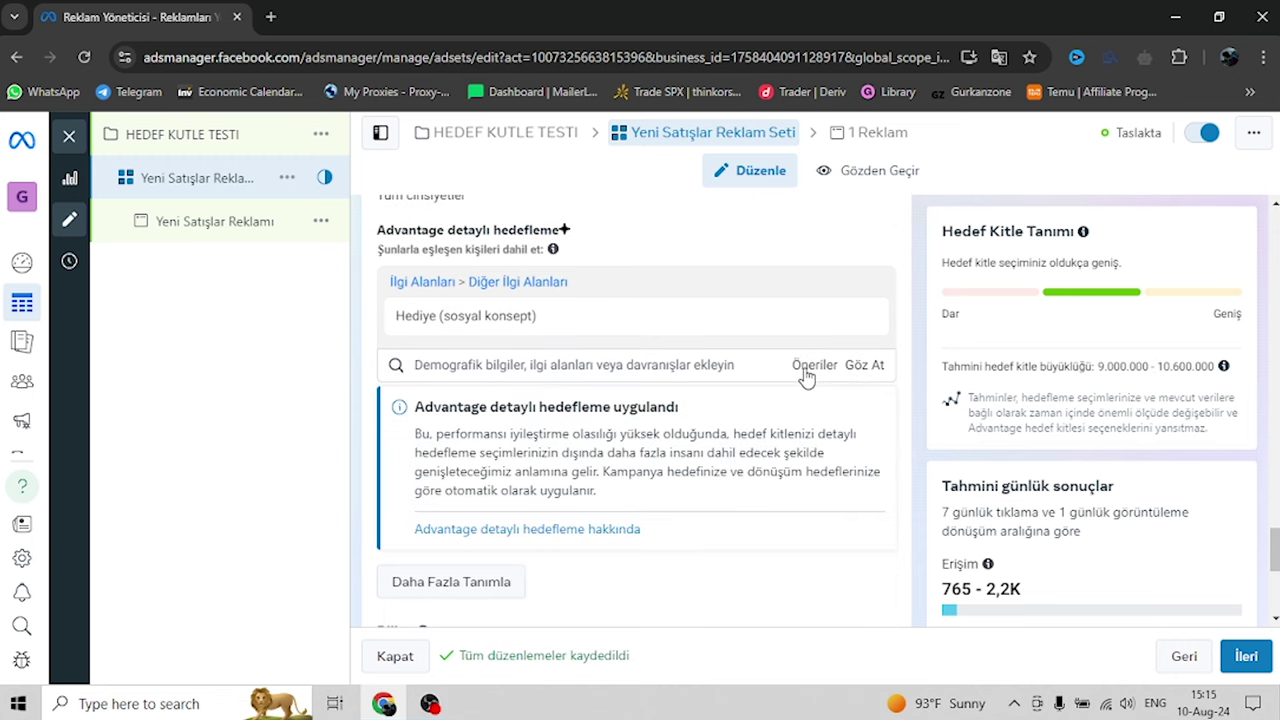
click(810, 367)
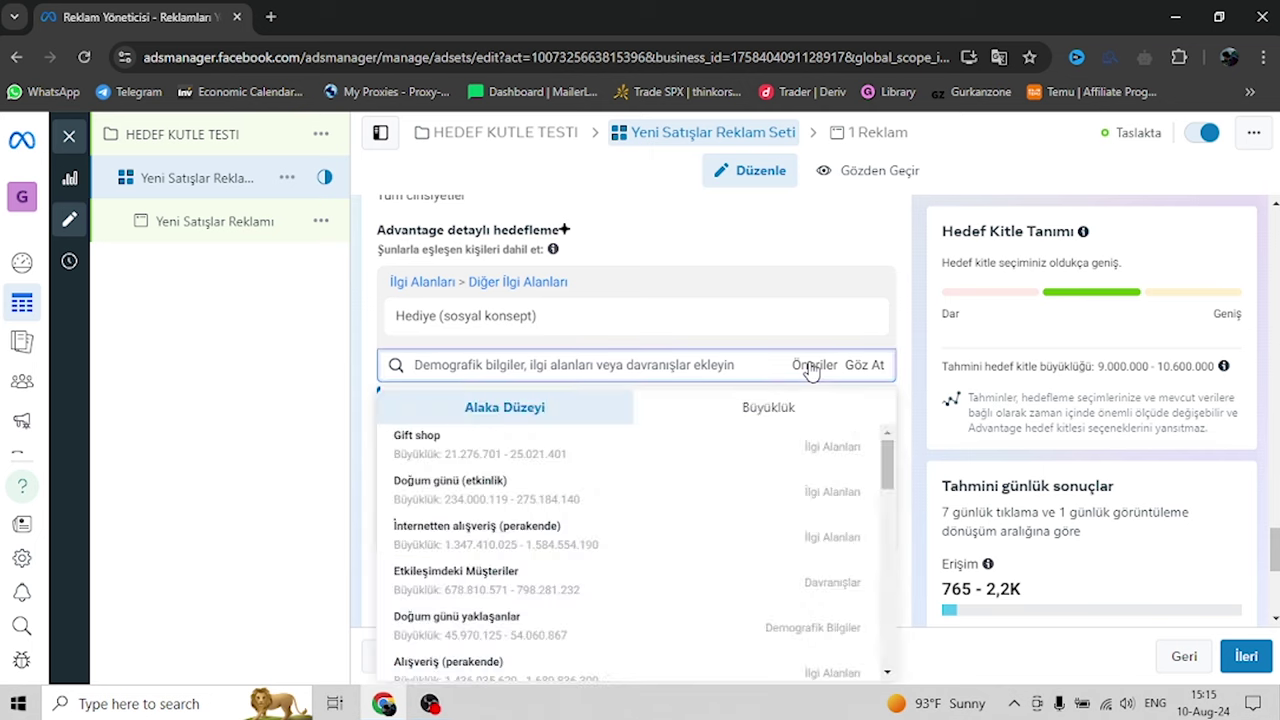
mouse_move(696, 472)
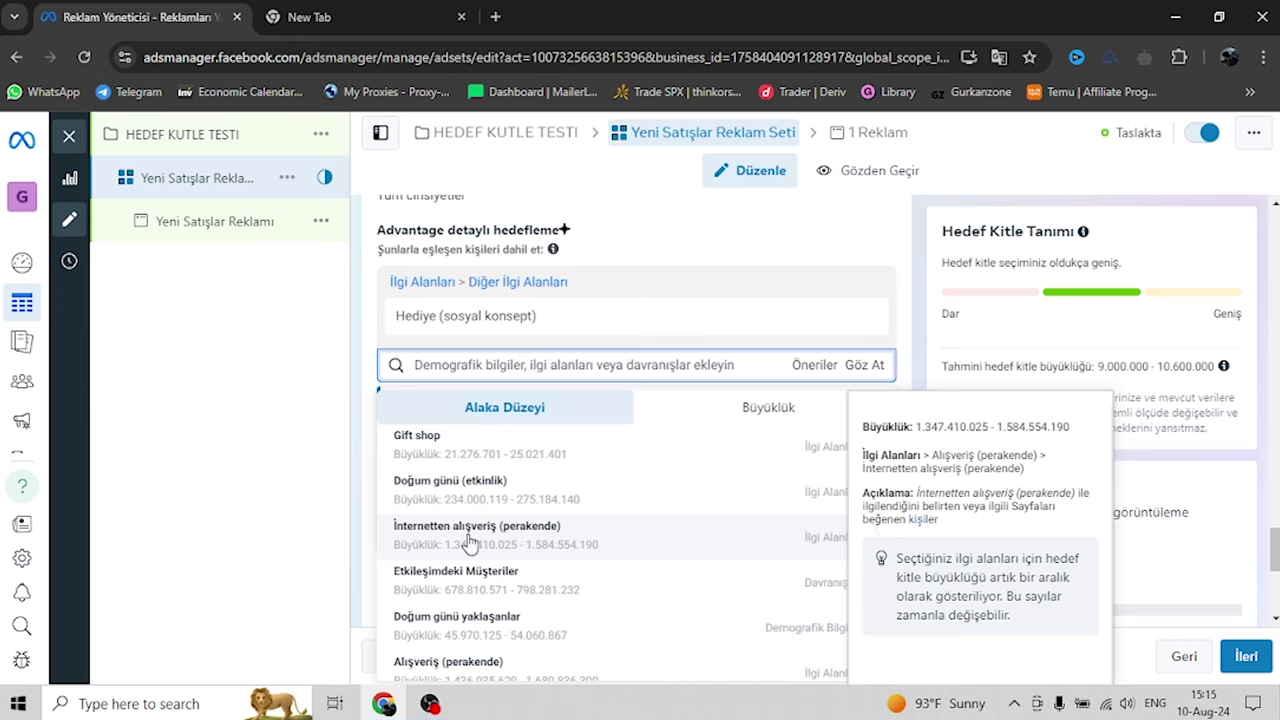
scroll(503, 490, down, 5)
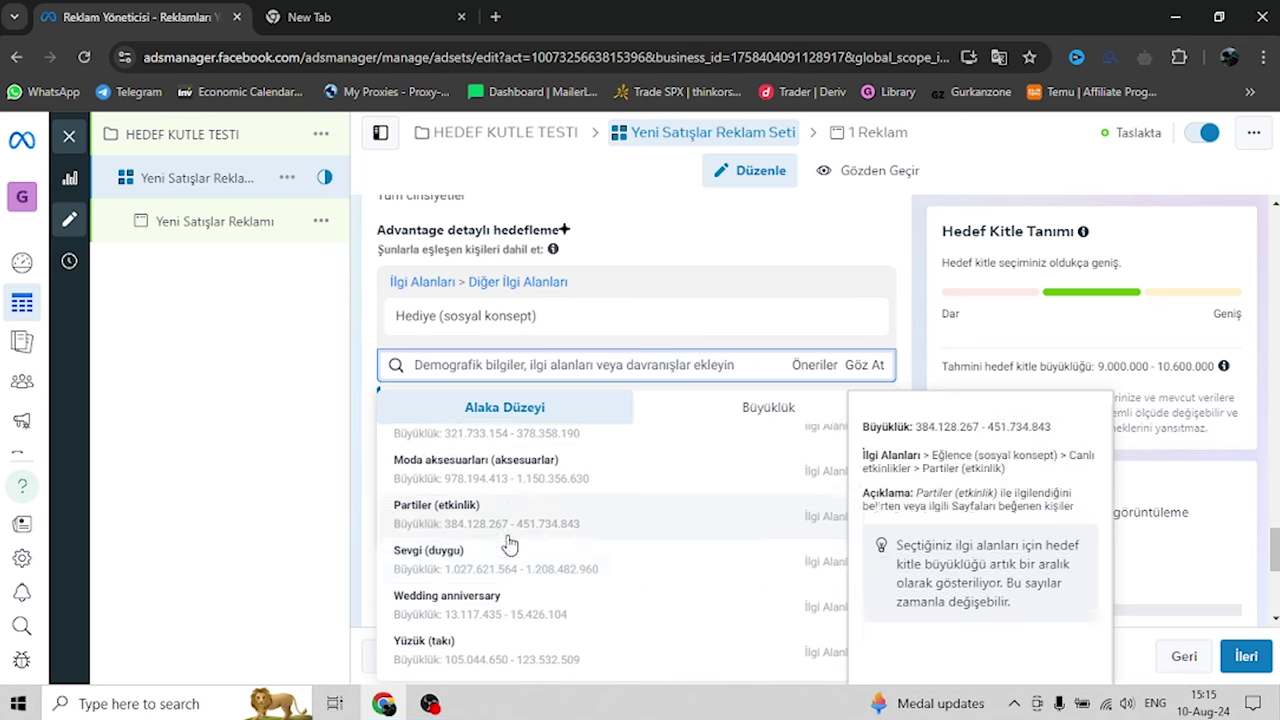
scroll(520, 555, down, 2)
scroll(517, 567, down, 1)
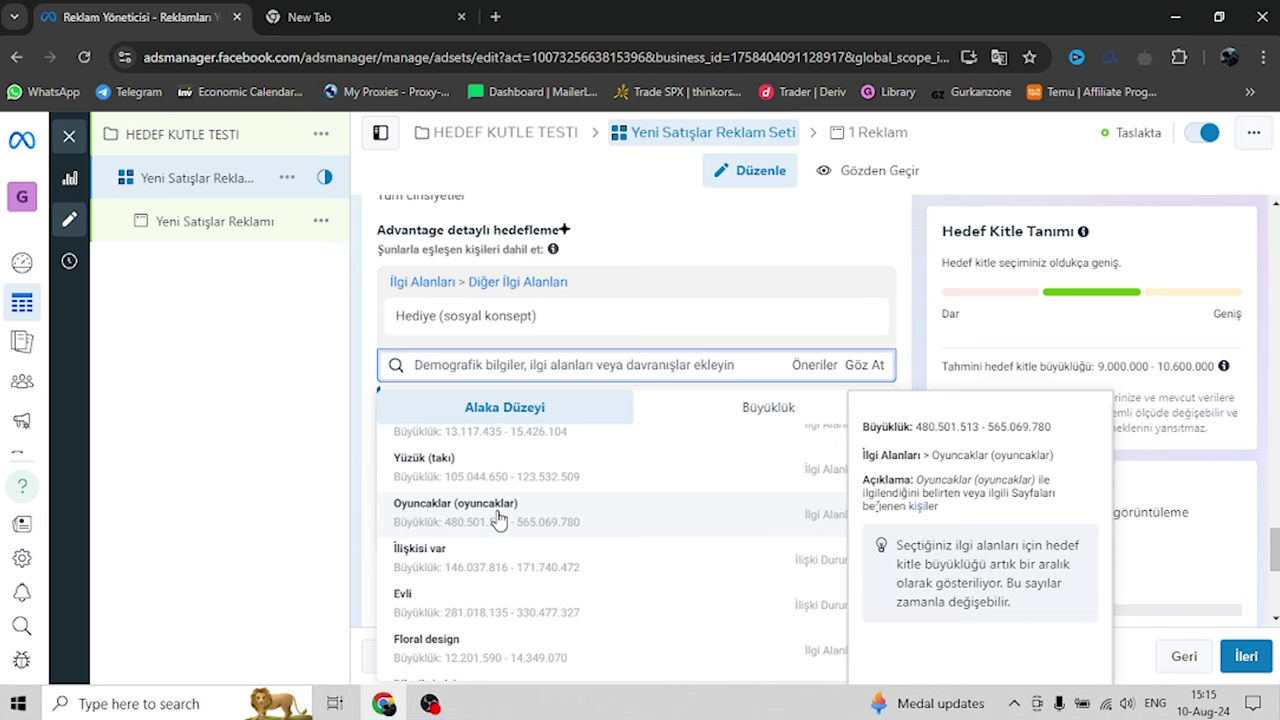
click(340, 20)
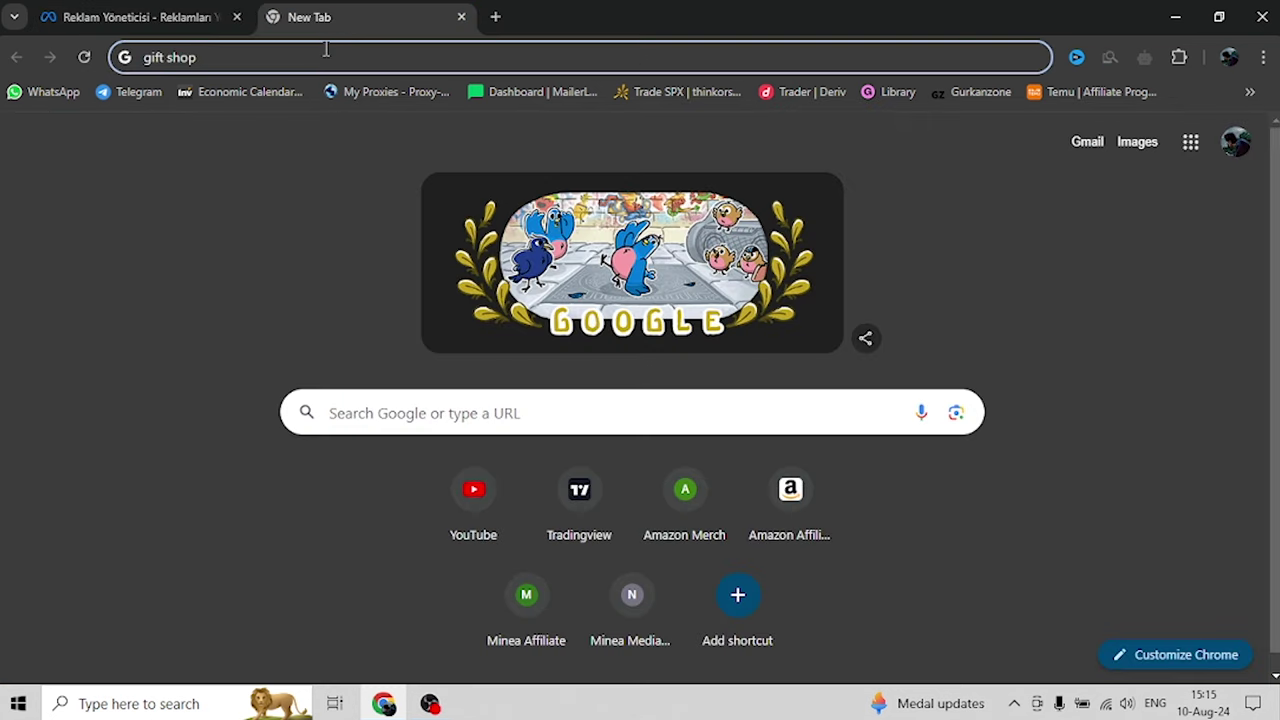
text(\ o)
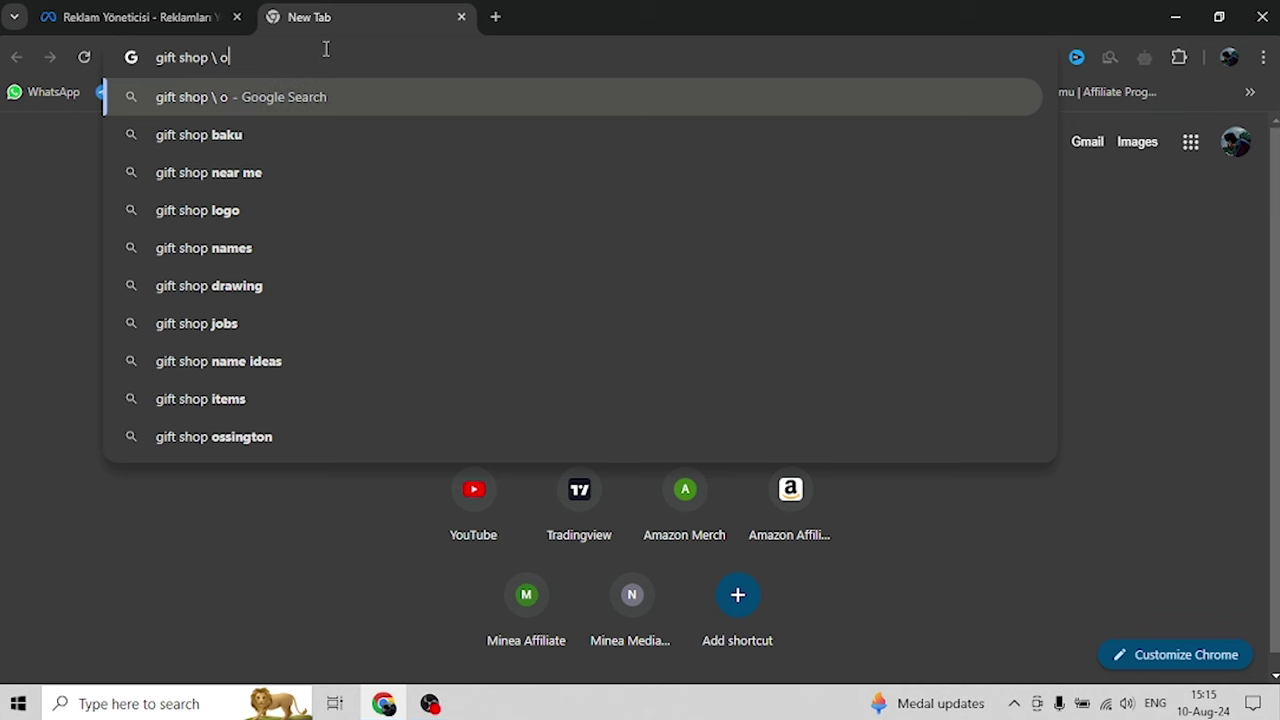
text(yuncaklar)
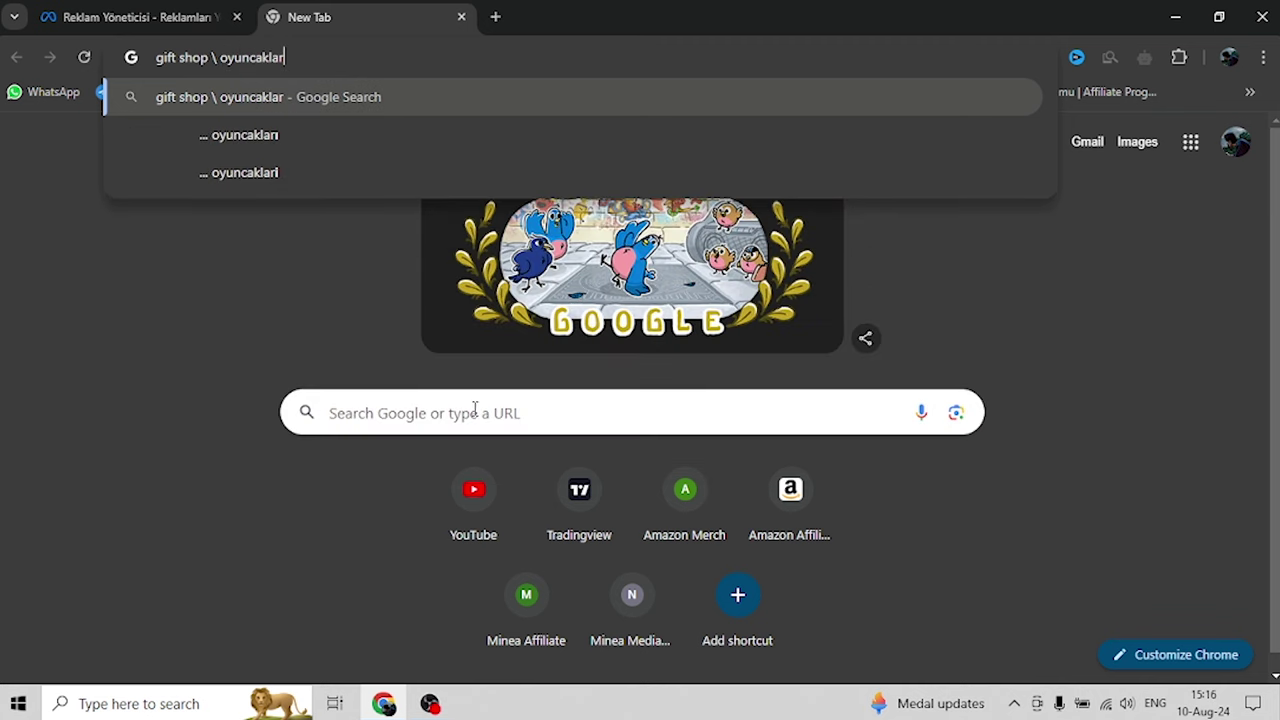
Look through more targeting suggestions in Ads Manager and append "\ oyuncak ayi" to the interest list noted in the blank tab
click(134, 17)
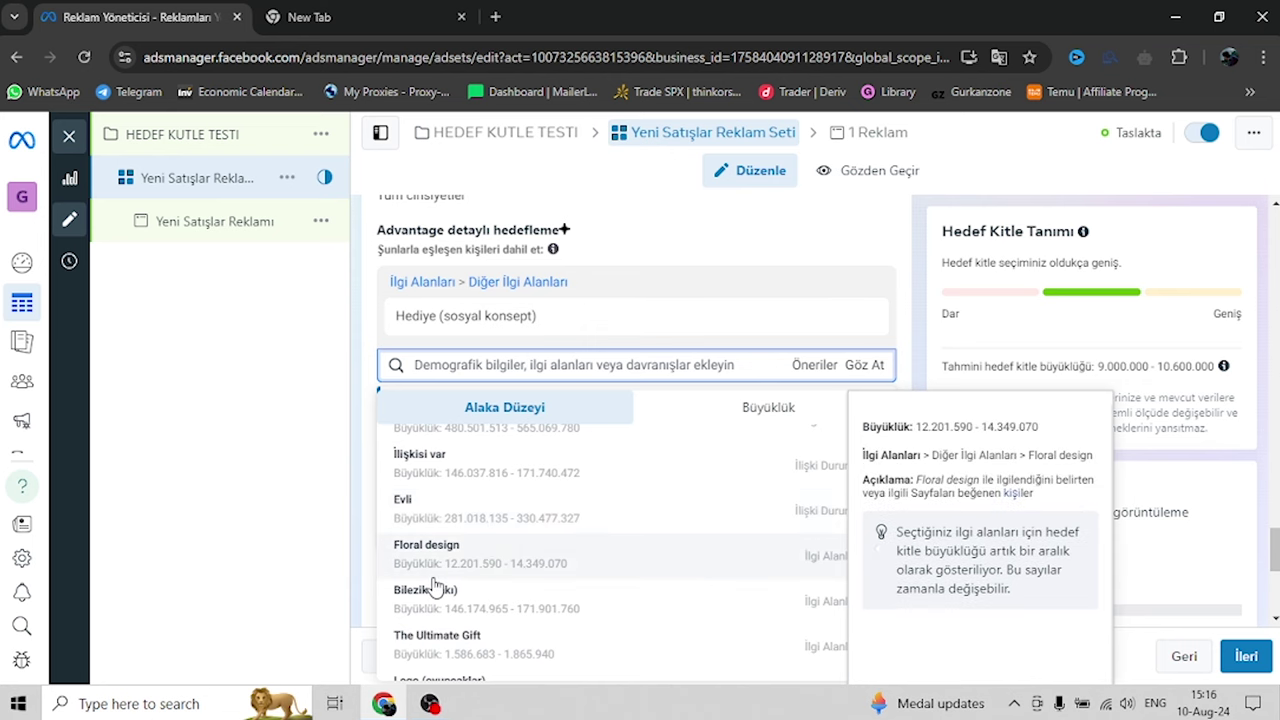
scroll(468, 560, down, 1)
scroll(410, 535, down, 1)
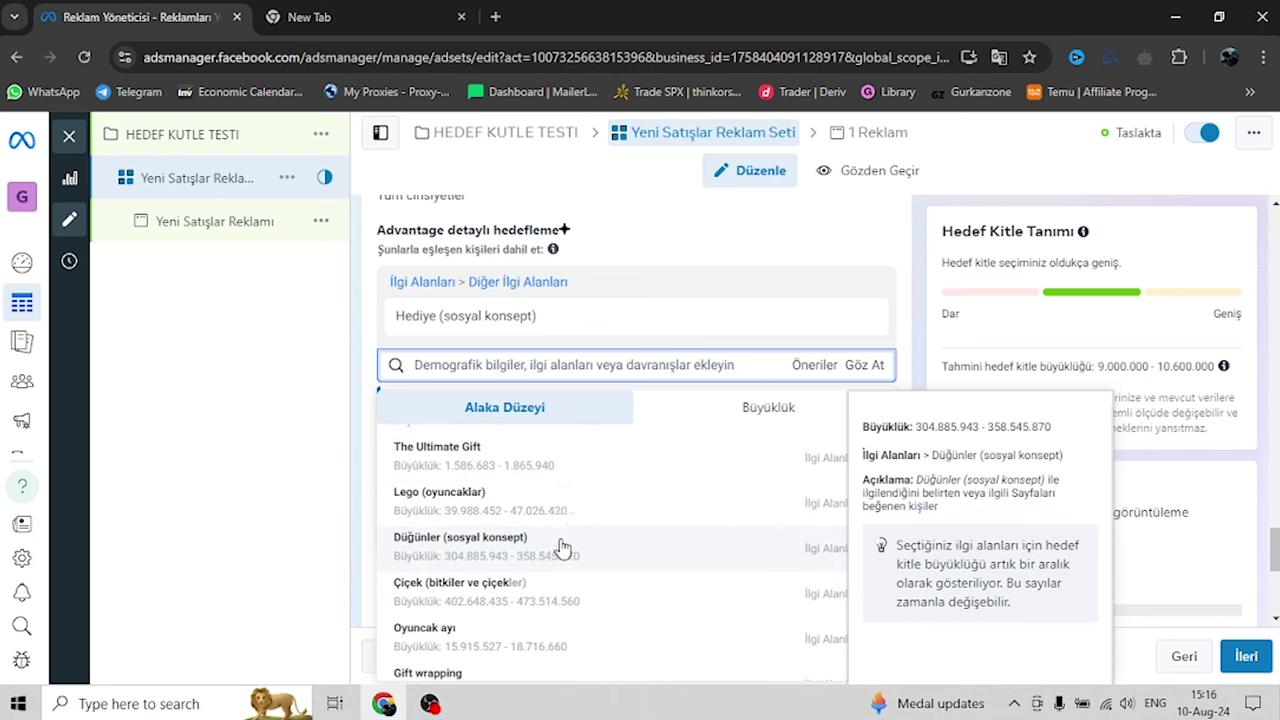
scroll(418, 556, down, 1)
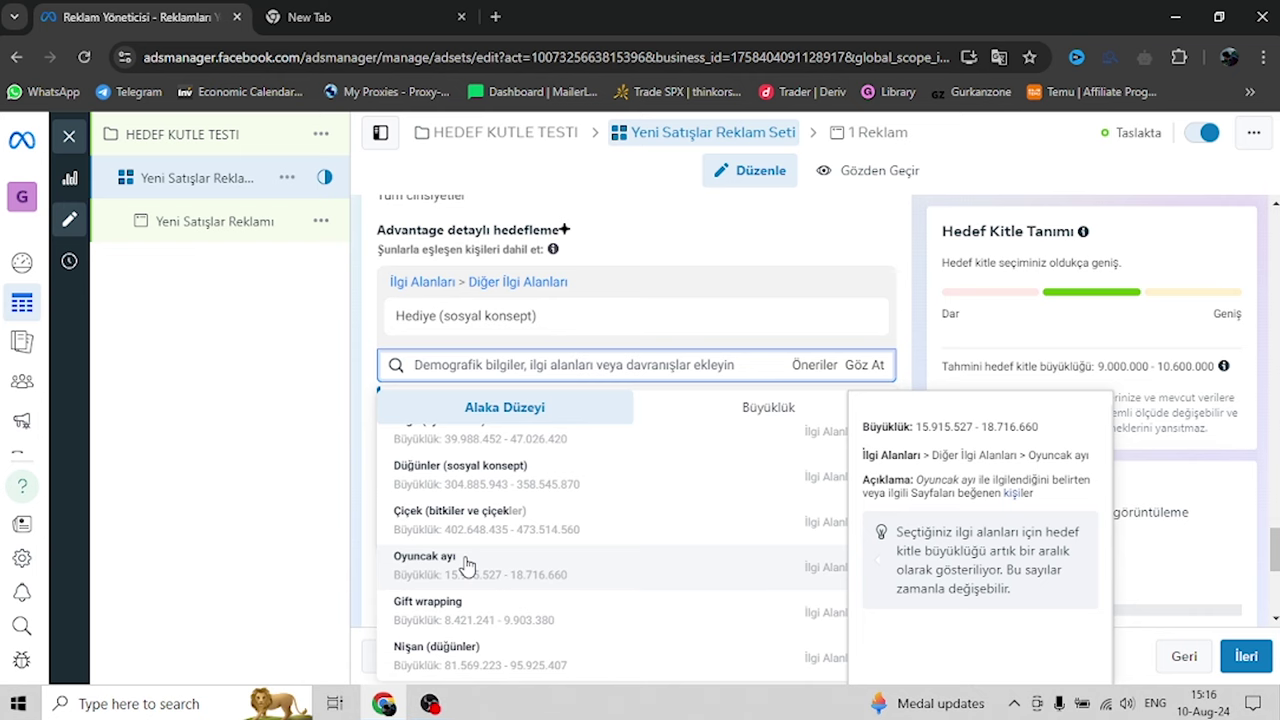
click(337, 17)
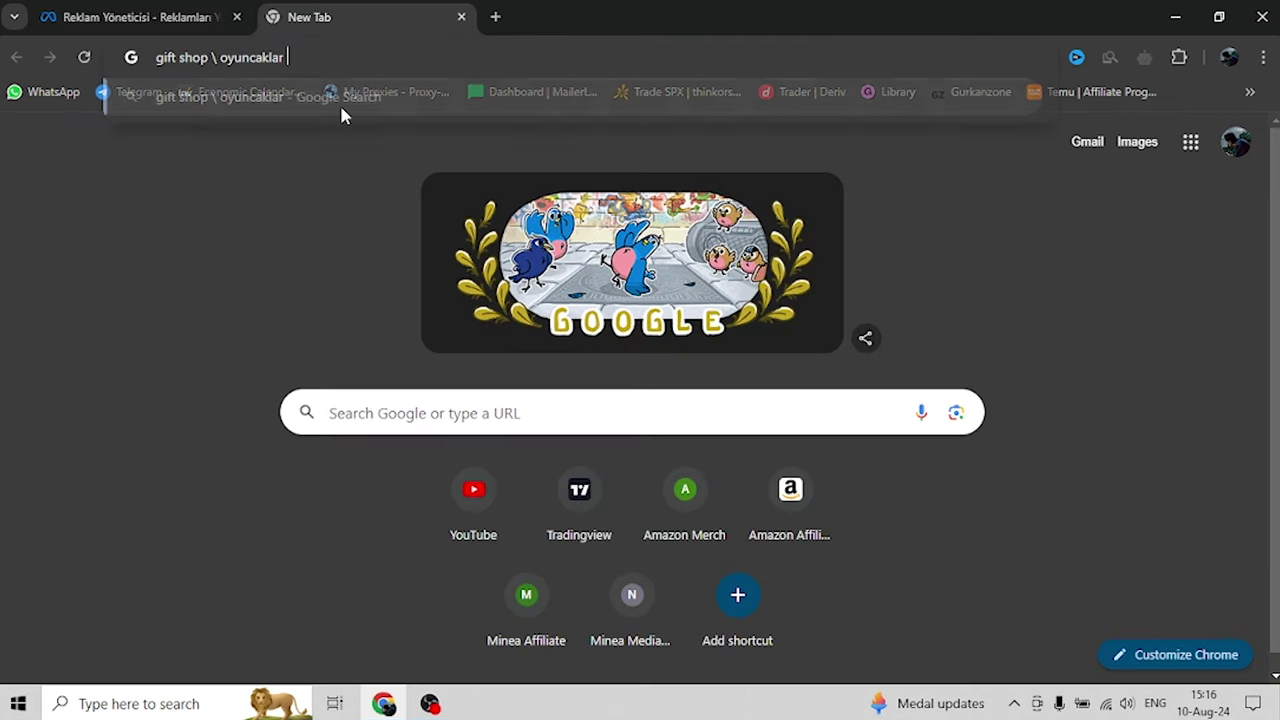
text(\ oyu)
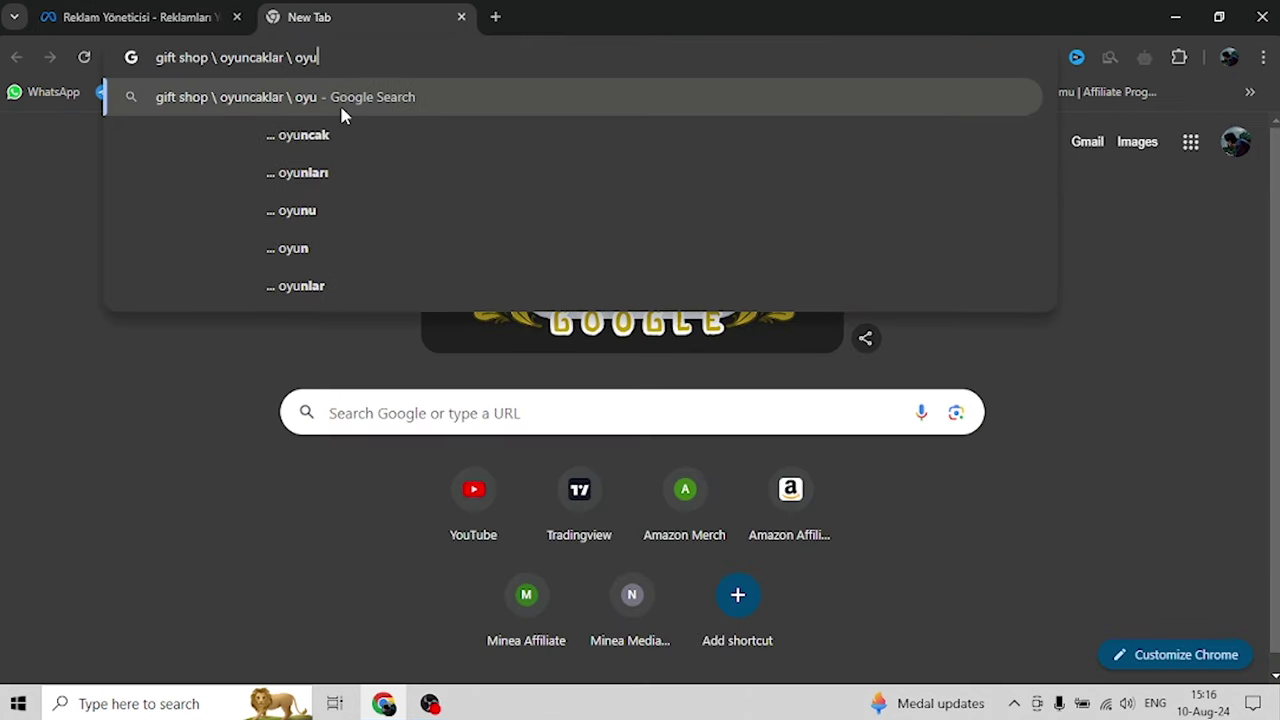
text(ncak ayi)
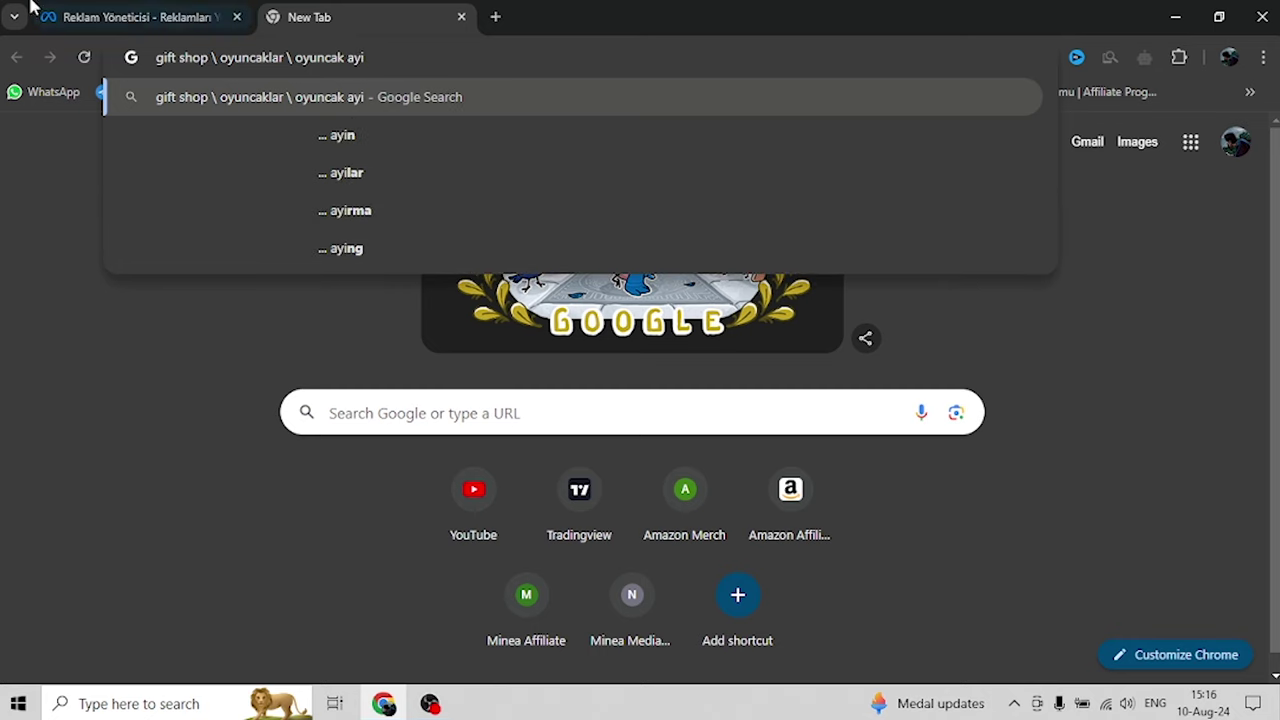
Close the targeting suggestions in Ads Manager and highlight the noted interest list in the blank tab for review
click(42, 25)
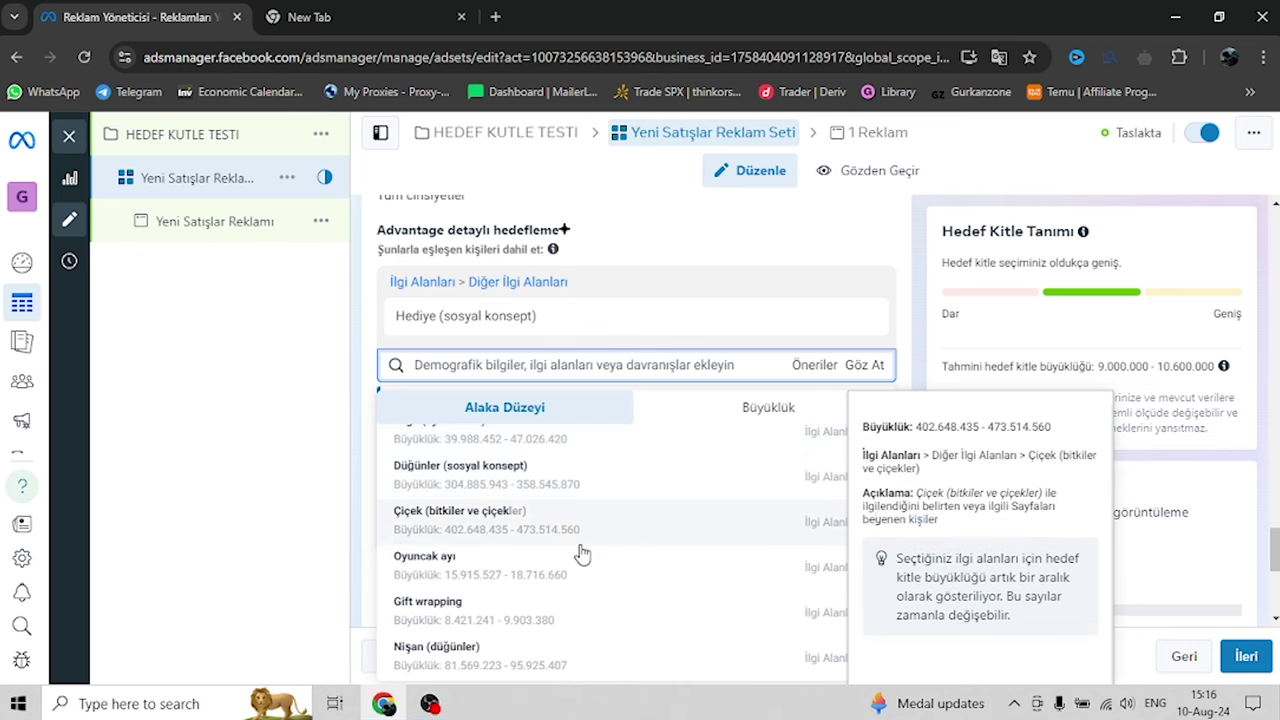
click(694, 240)
click(309, 17)
drag(352, 57, 83, 63)
click(176, 61)
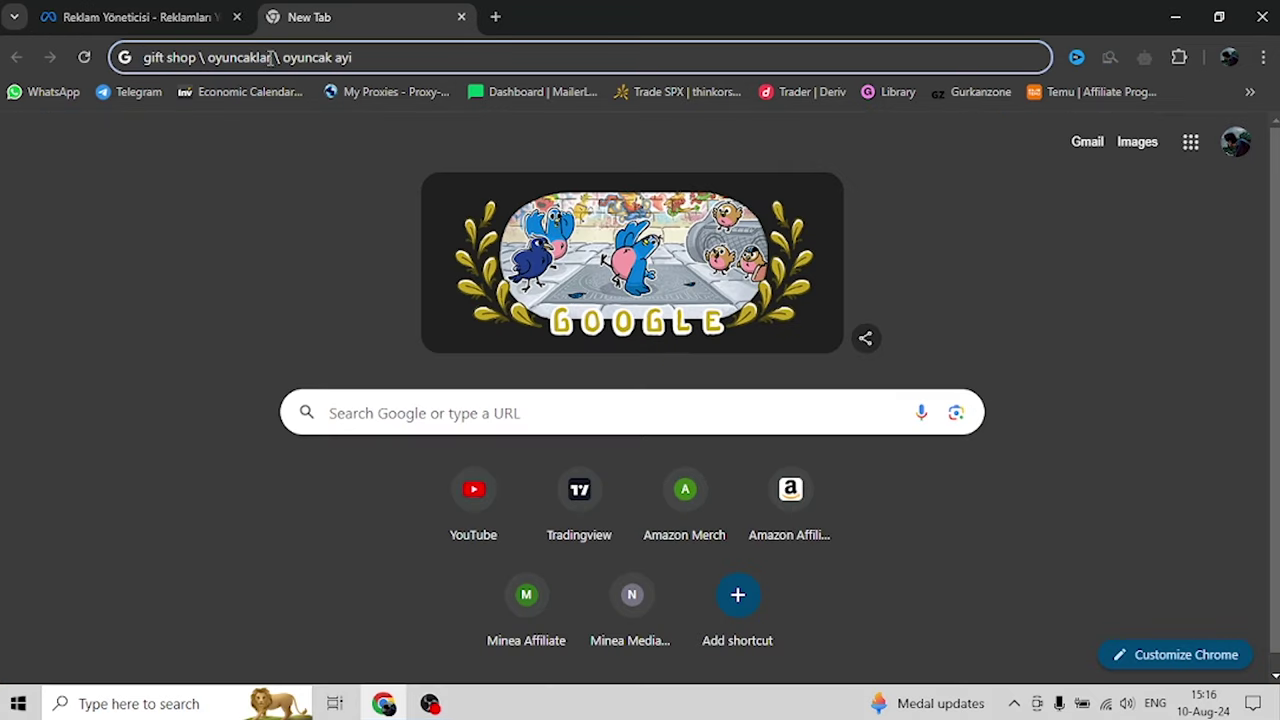
drag(373, 57, 136, 60)
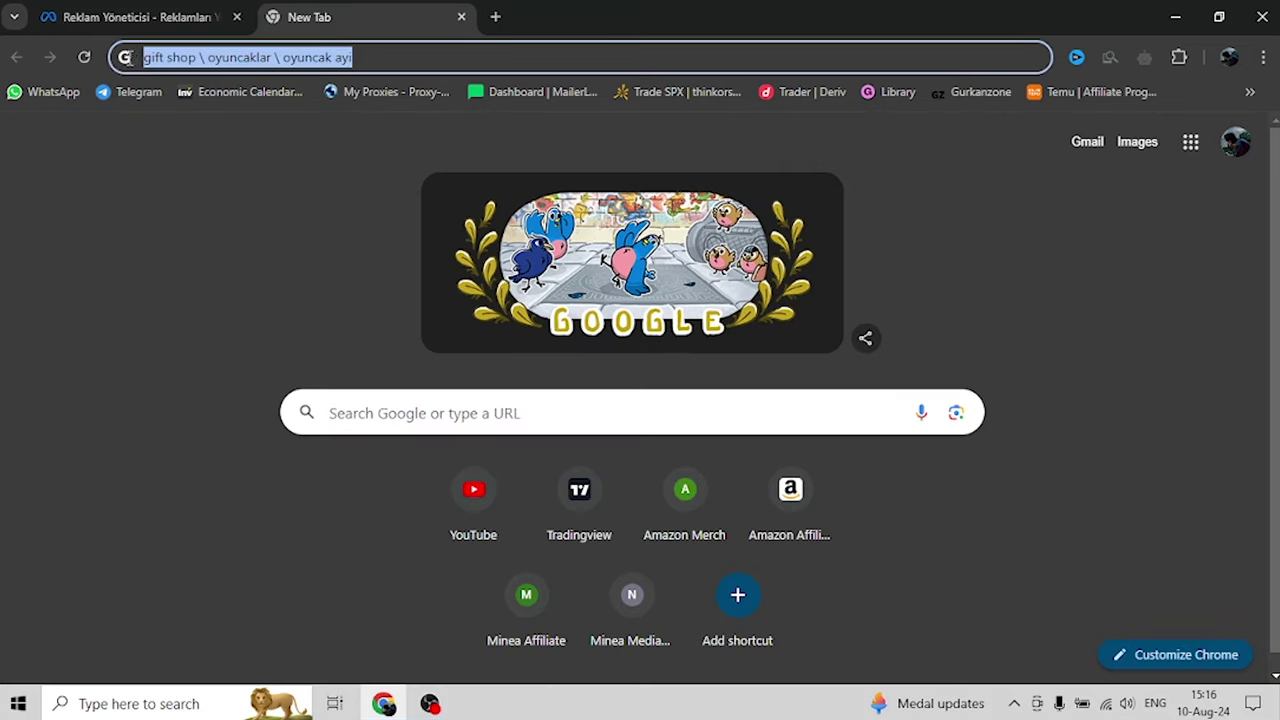
Return to Ads Manager and review the ad set's age, gender, detailed targeting, language and placement settings
click(130, 20)
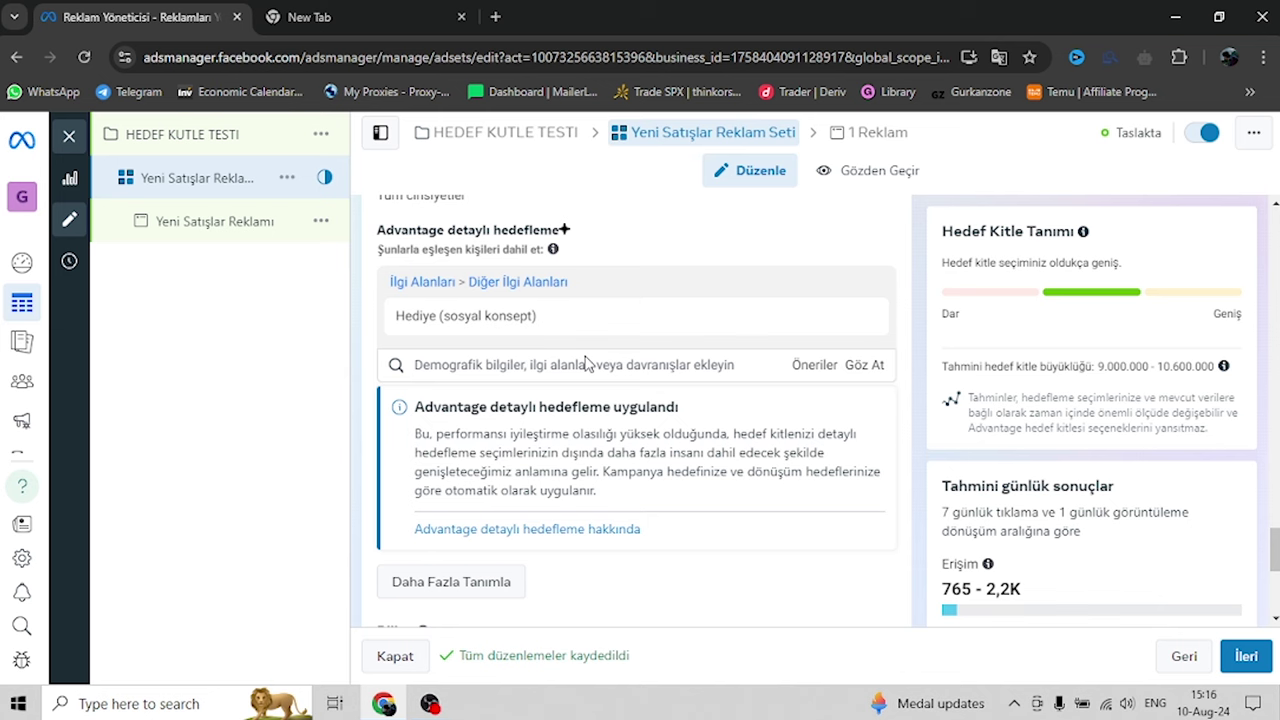
drag(1097, 368, 1212, 364)
click(1212, 364)
scroll(774, 374, down, 4)
scroll(785, 357, up, 3)
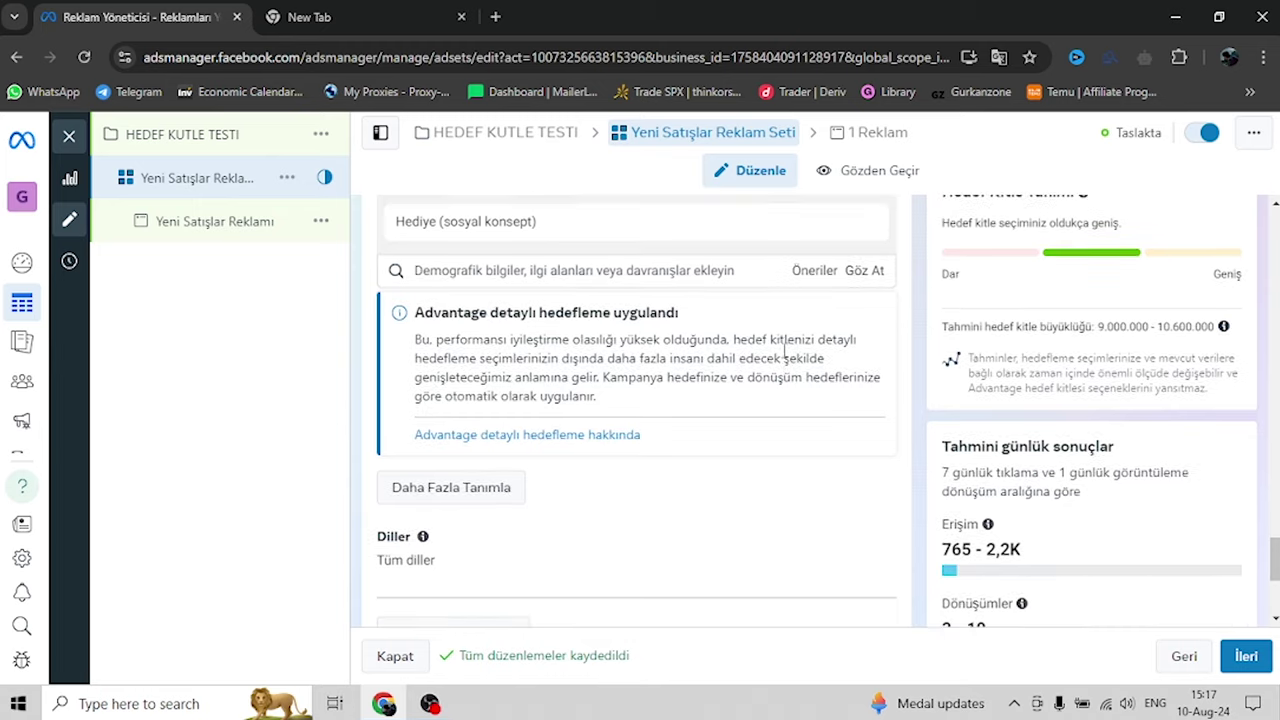
scroll(620, 306, up, 2)
scroll(620, 309, down, 4)
scroll(591, 352, up, 4)
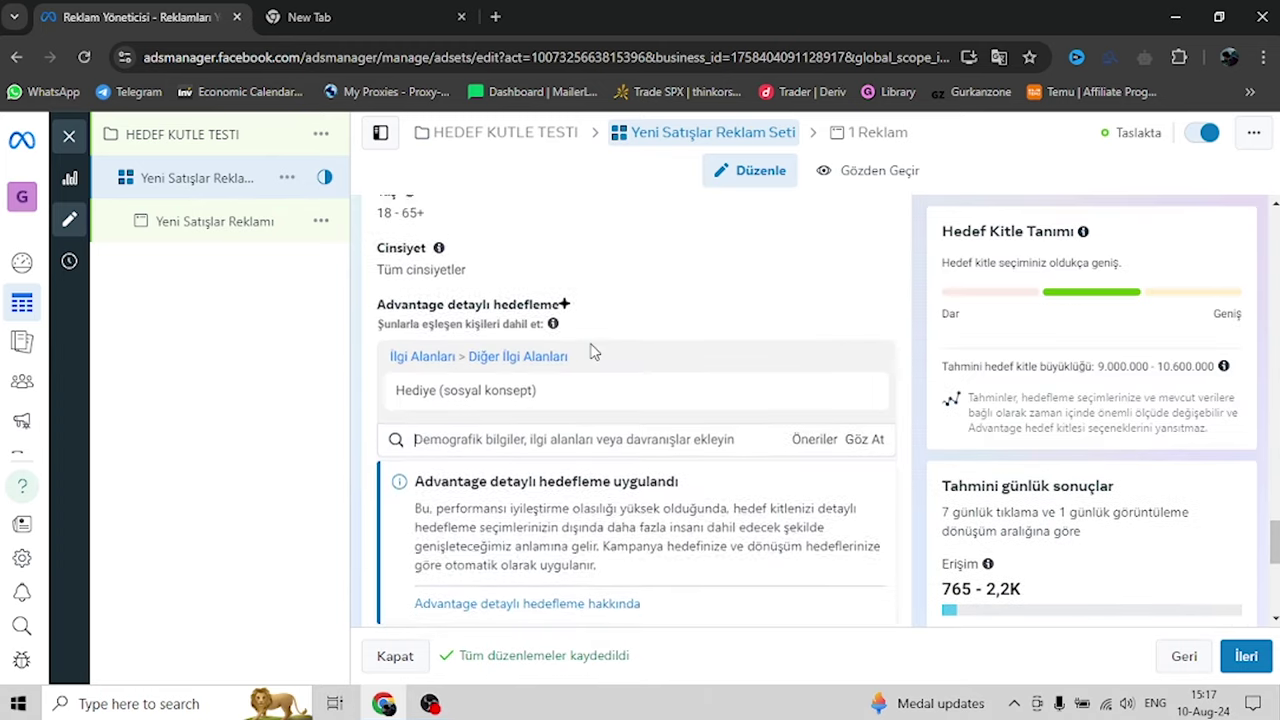
mouse_move(583, 402)
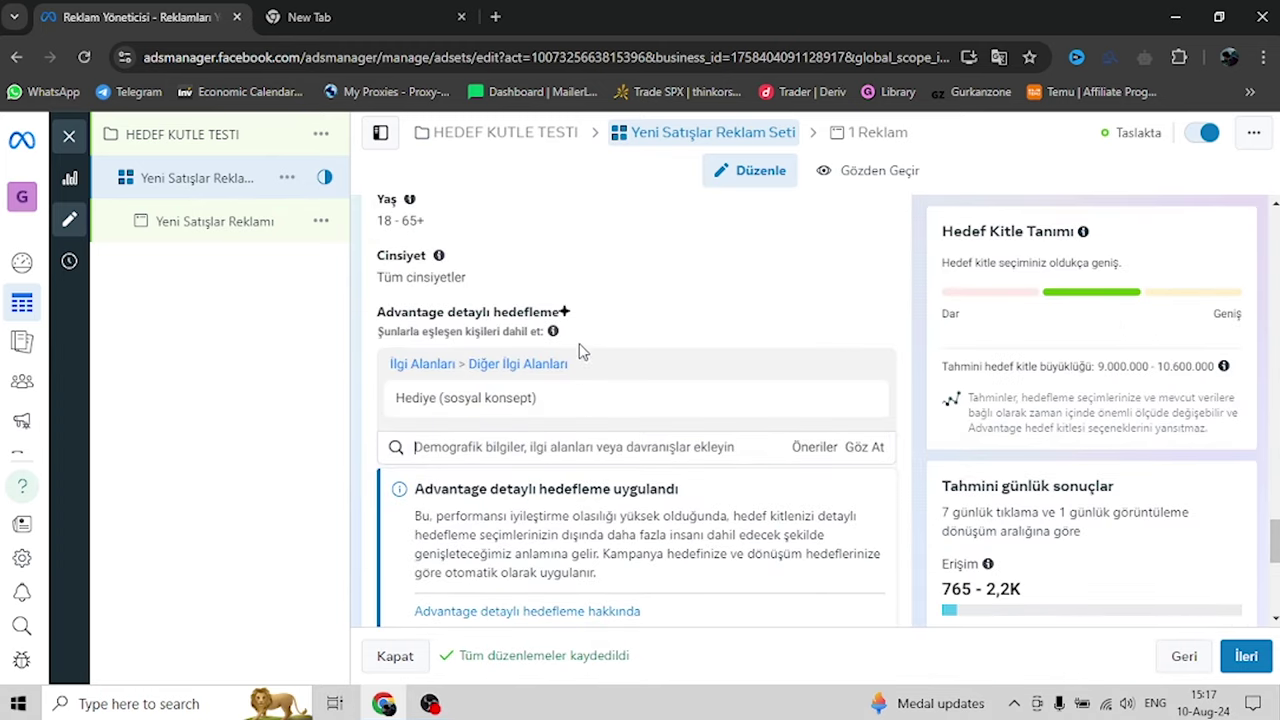
scroll(590, 345, down, 5)
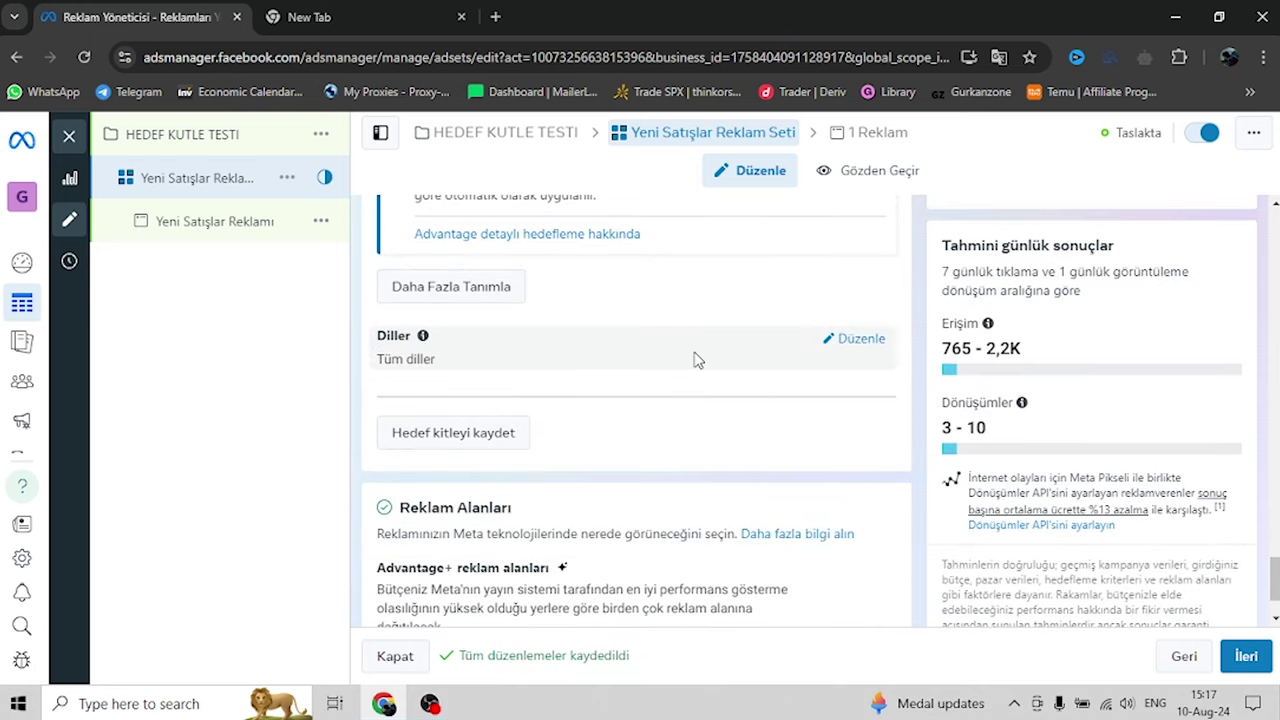
scroll(694, 360, down, 2)
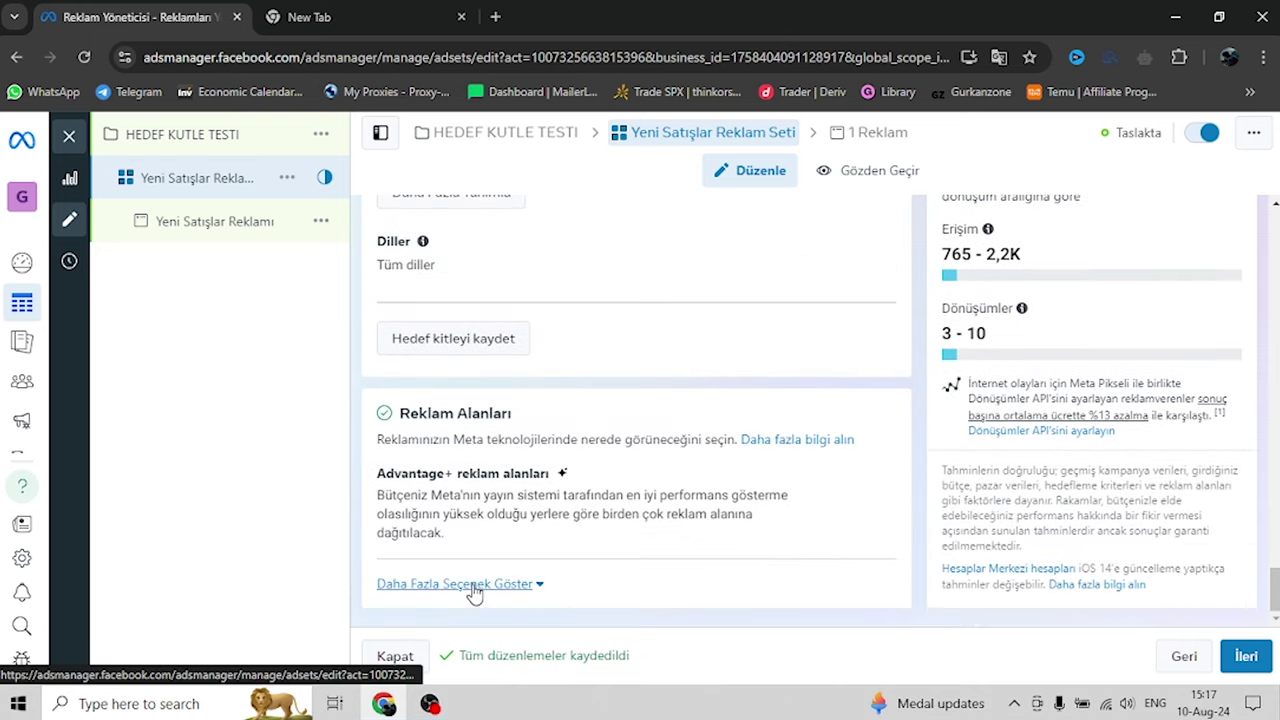
Change the ad set from Advantage+ to manual placements and exclude the Audience Network platform
click(474, 585)
scroll(723, 480, down, 3)
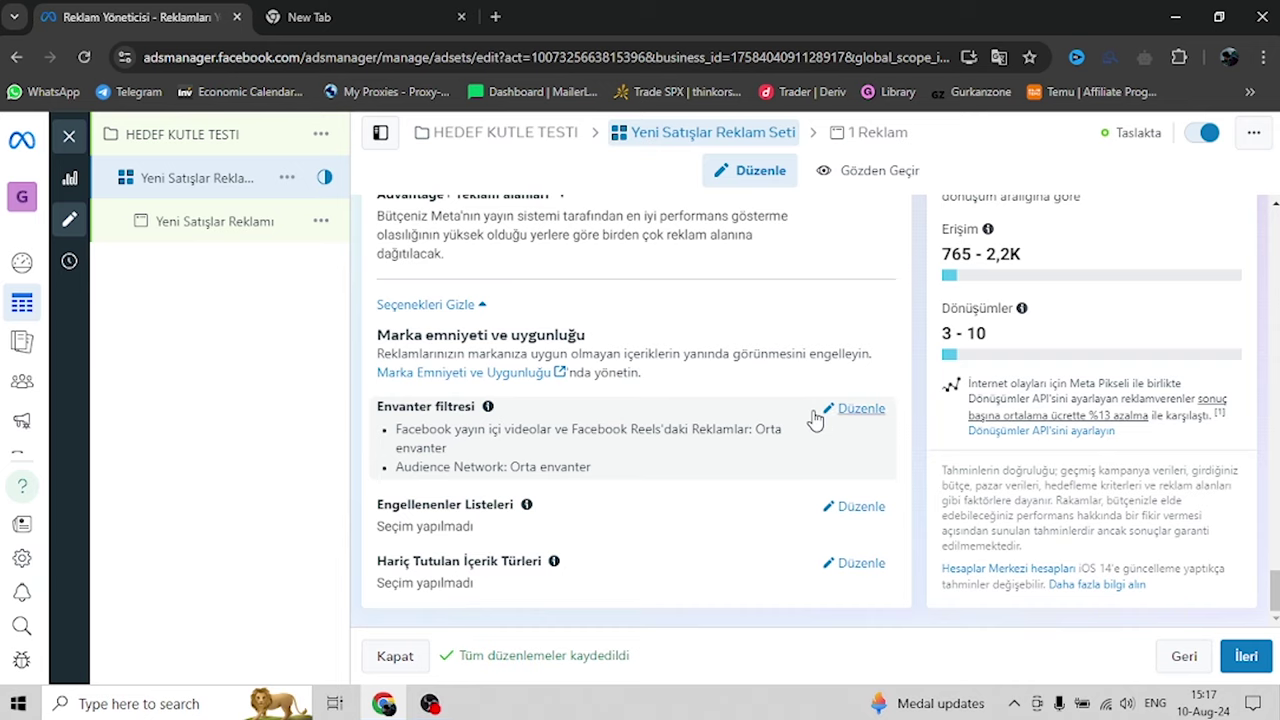
scroll(814, 349, up, 2)
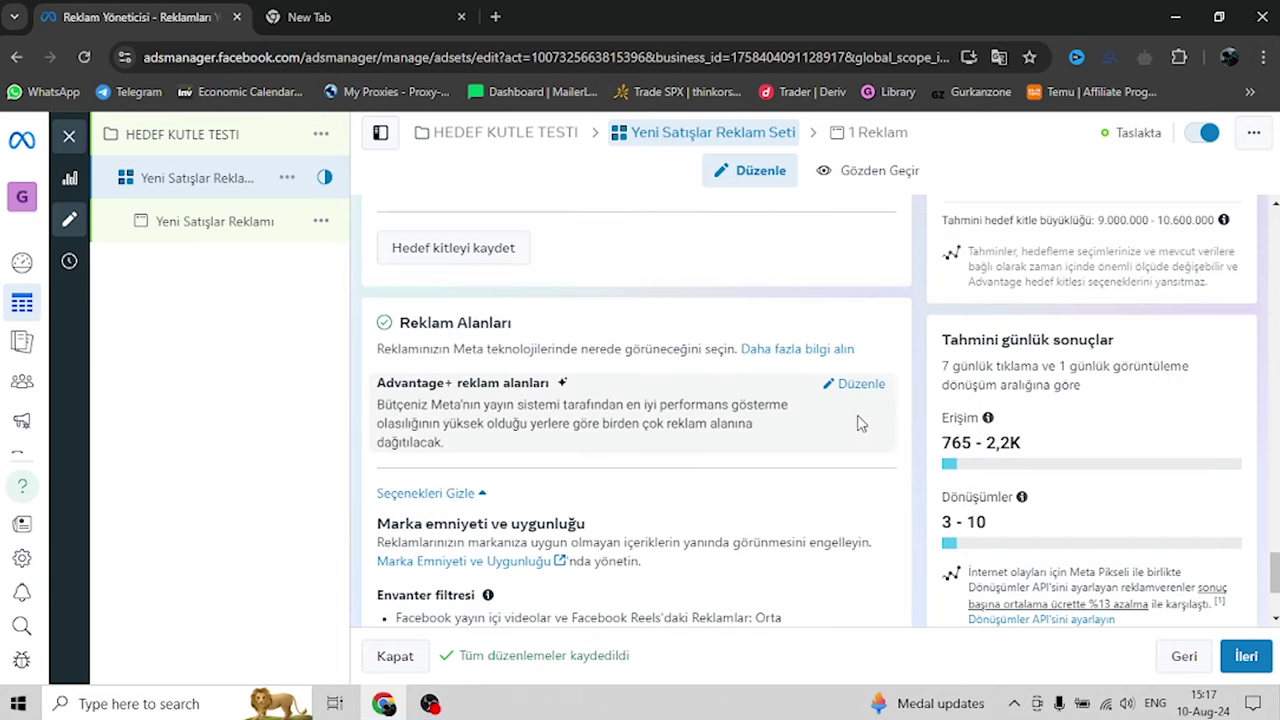
click(856, 386)
scroll(395, 406, down, 2)
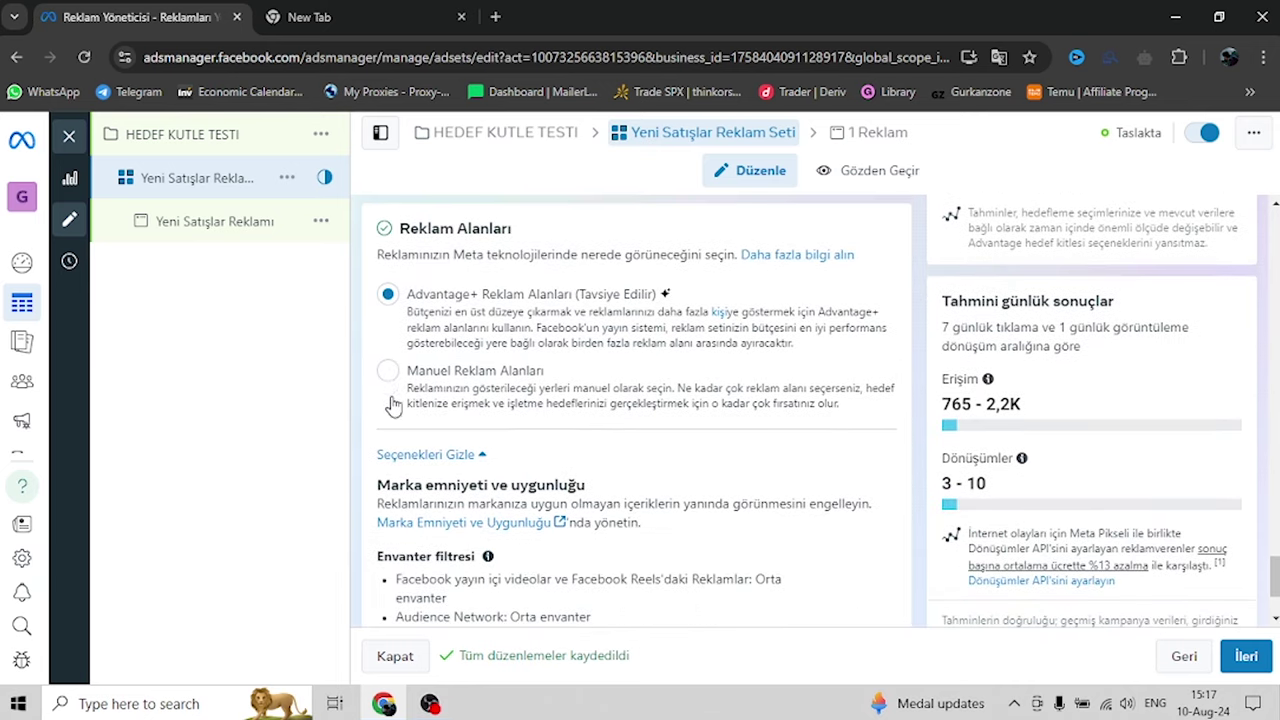
click(754, 356)
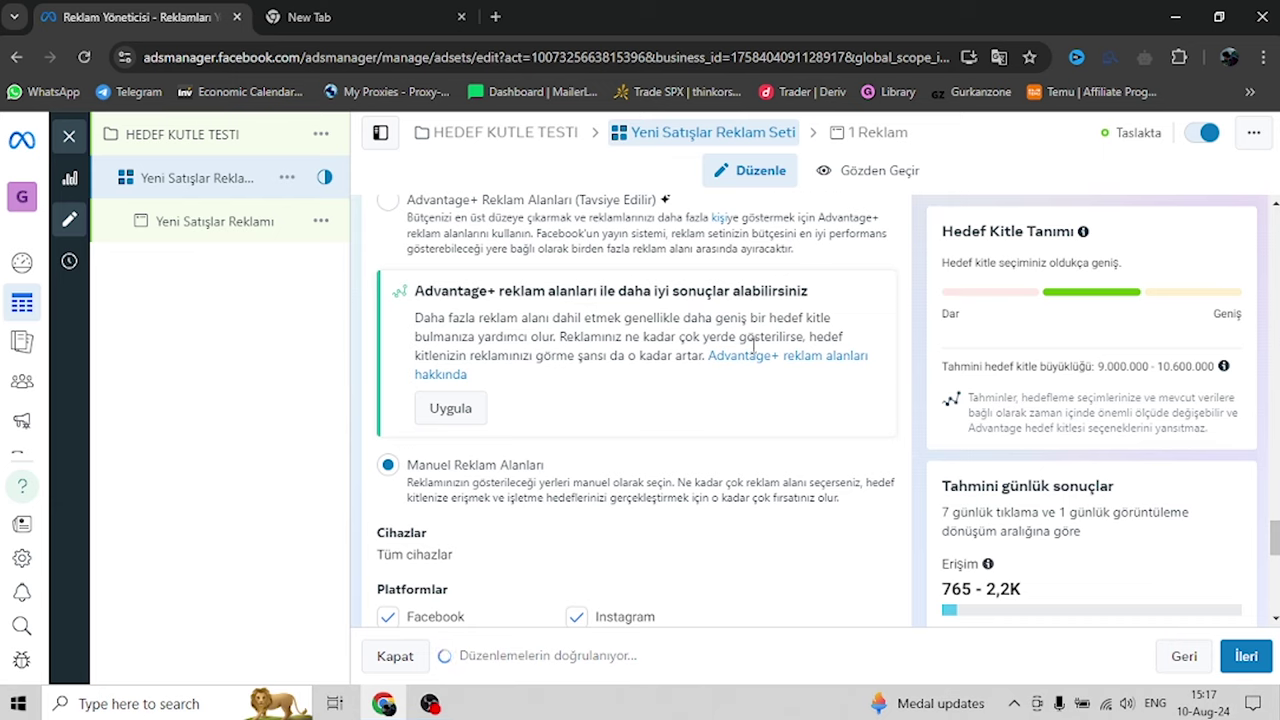
scroll(754, 345, down, 2)
click(387, 458)
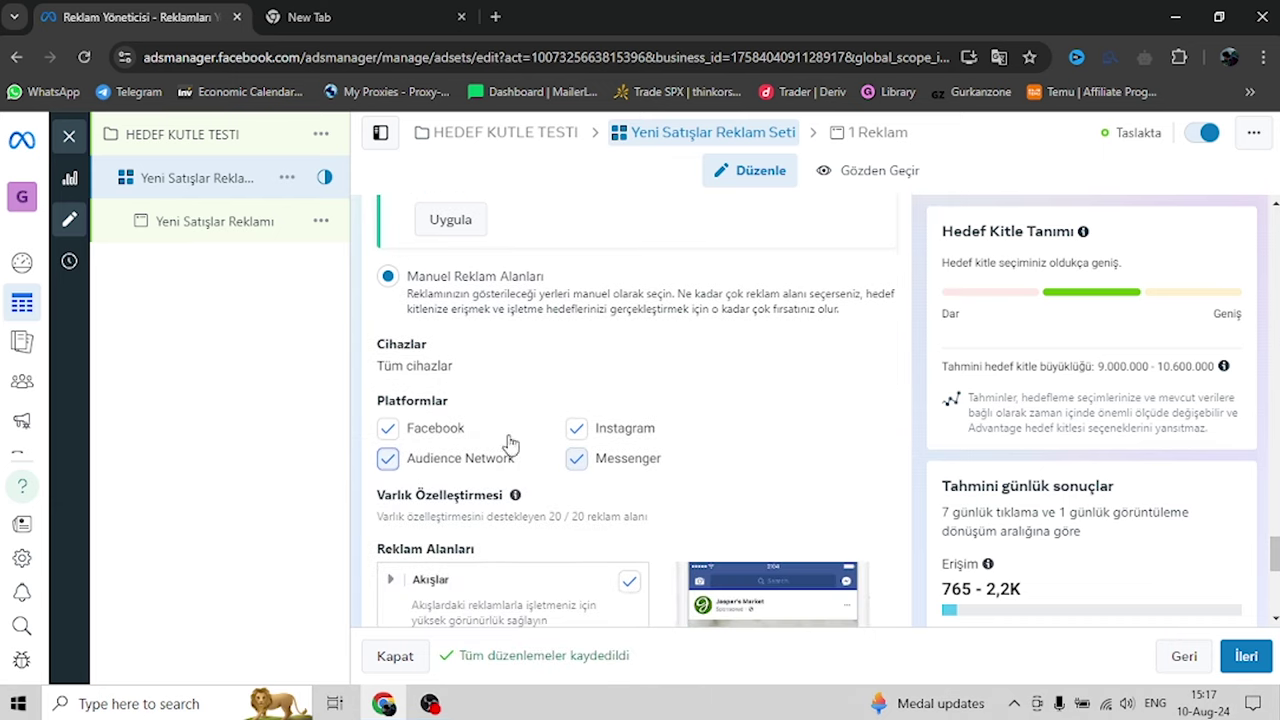
Exclude in-stream ads for videos and Reels from the manual placements
scroll(610, 407, down, 5)
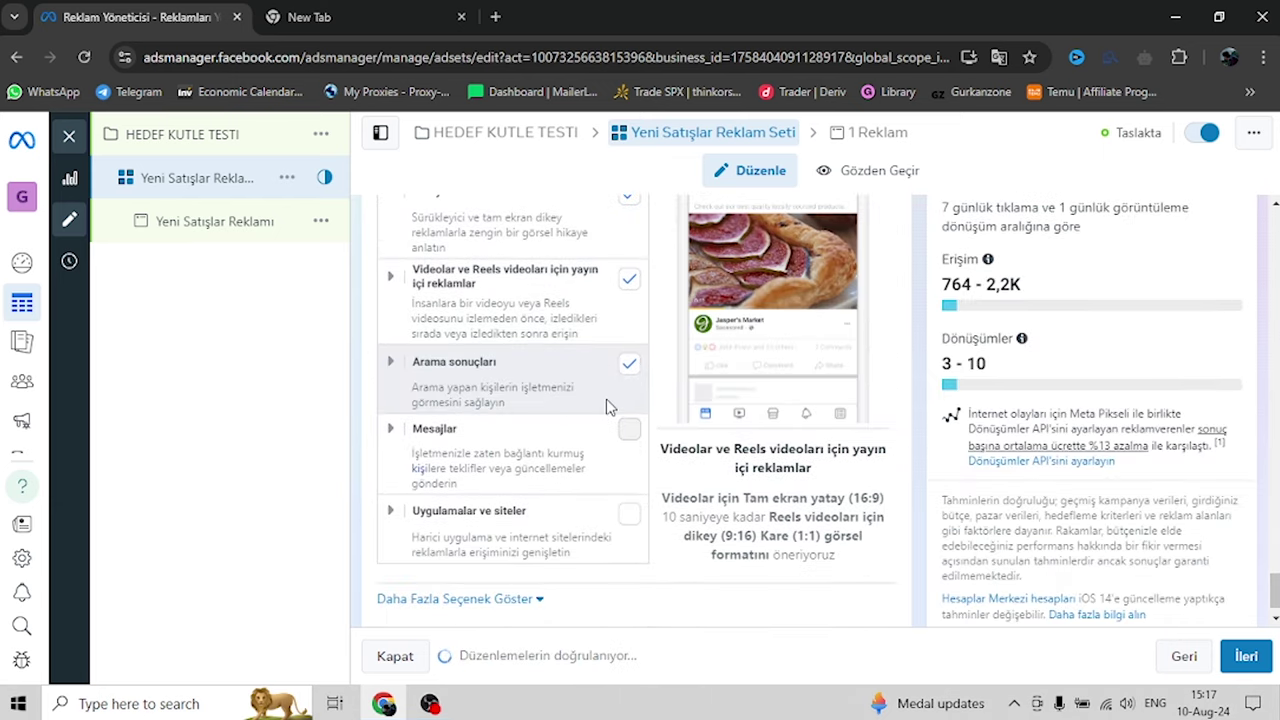
scroll(610, 407, up, 3)
scroll(562, 415, down, 4)
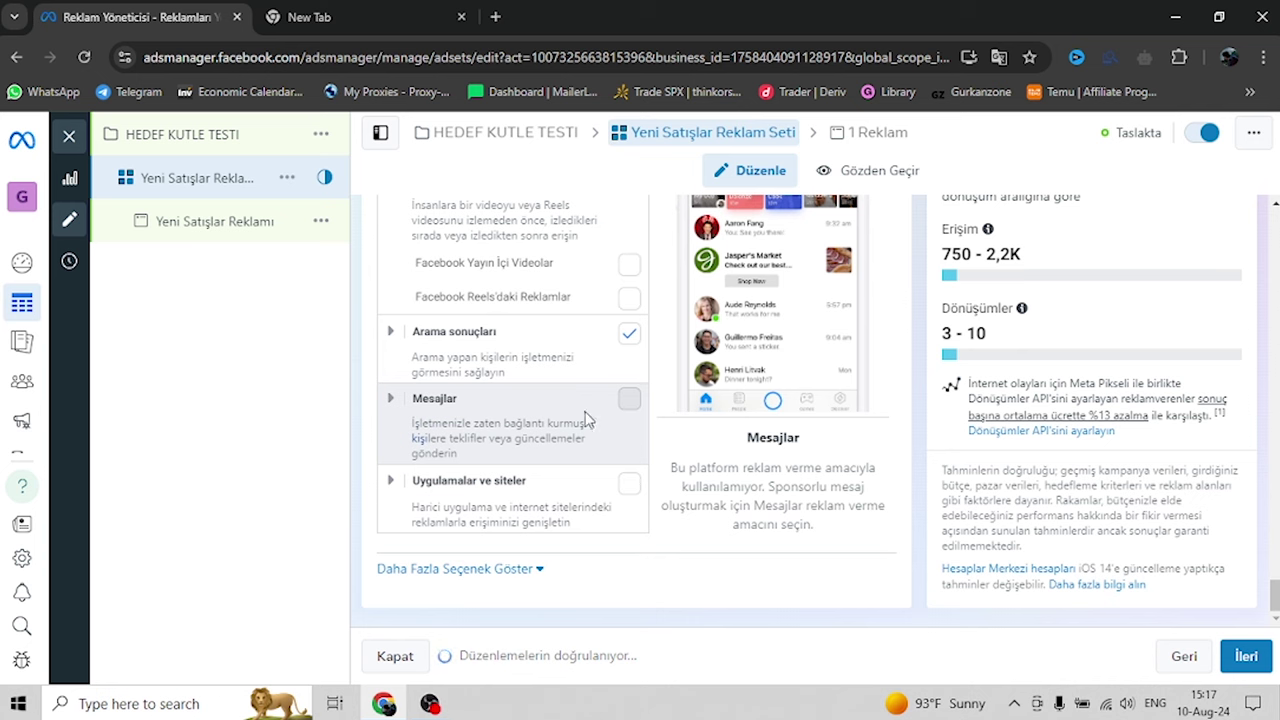
scroll(617, 410, up, 2)
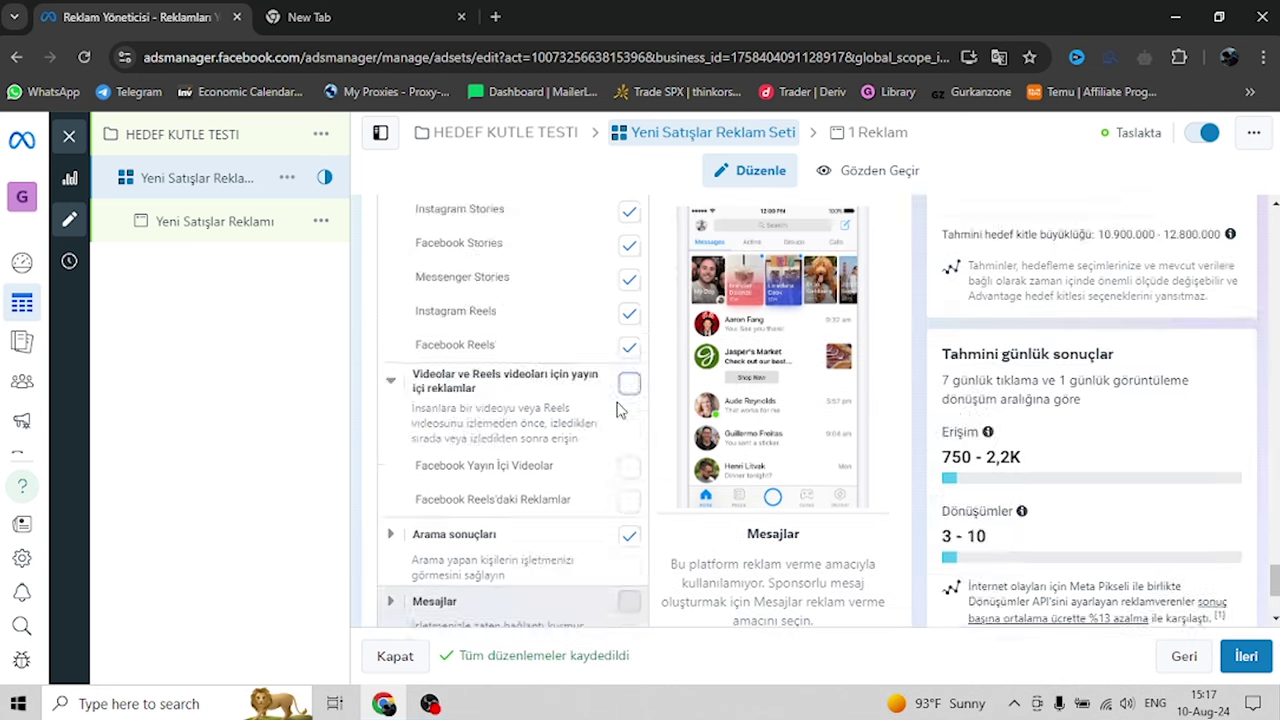
Copy the interest name "Hediye (sosyal konsept)" from the ad set's detailed targeting
scroll(617, 410, up, 10)
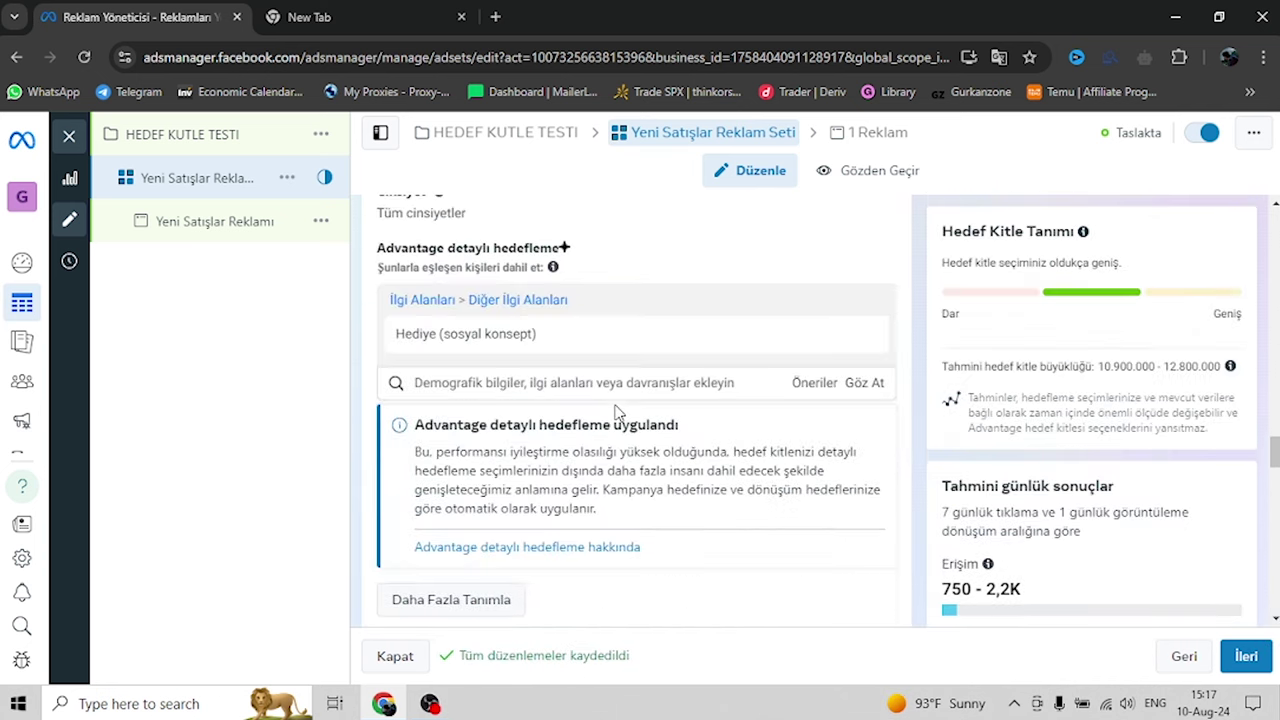
scroll(617, 410, up, 3)
scroll(614, 414, down, 2)
mouse_move(401, 429)
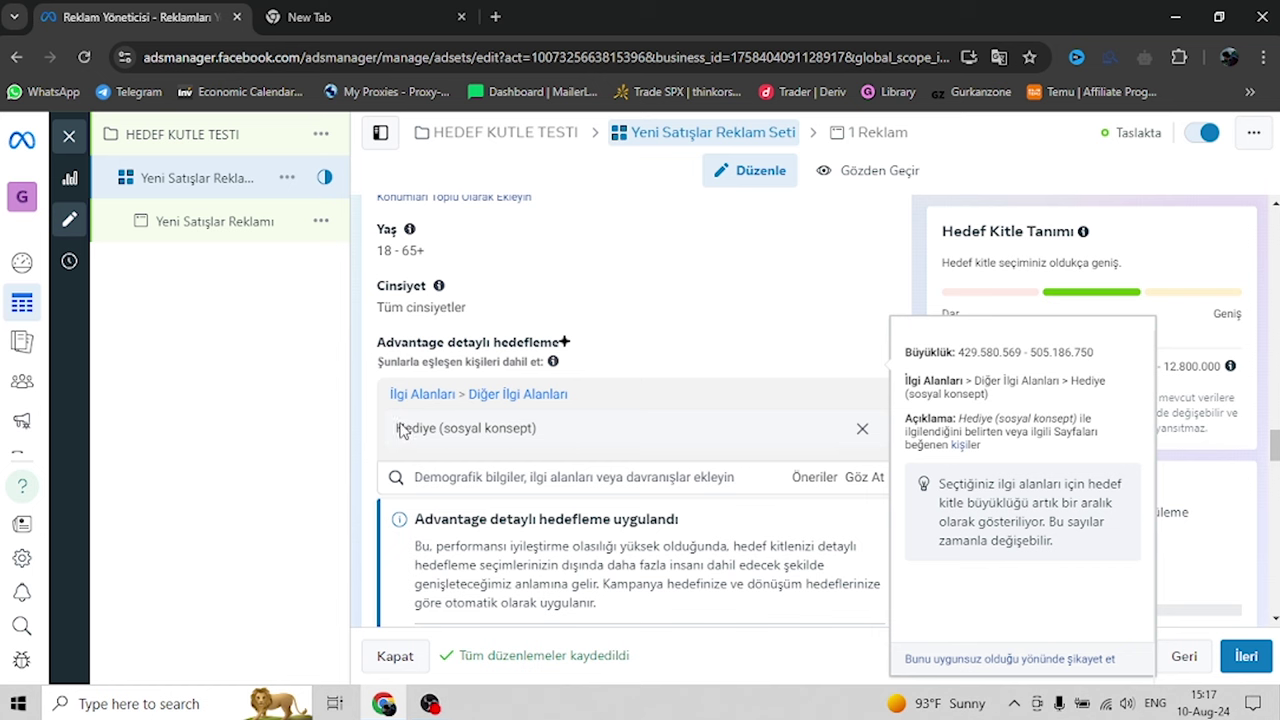
drag(397, 432, 550, 435)
key(ctrl+c)
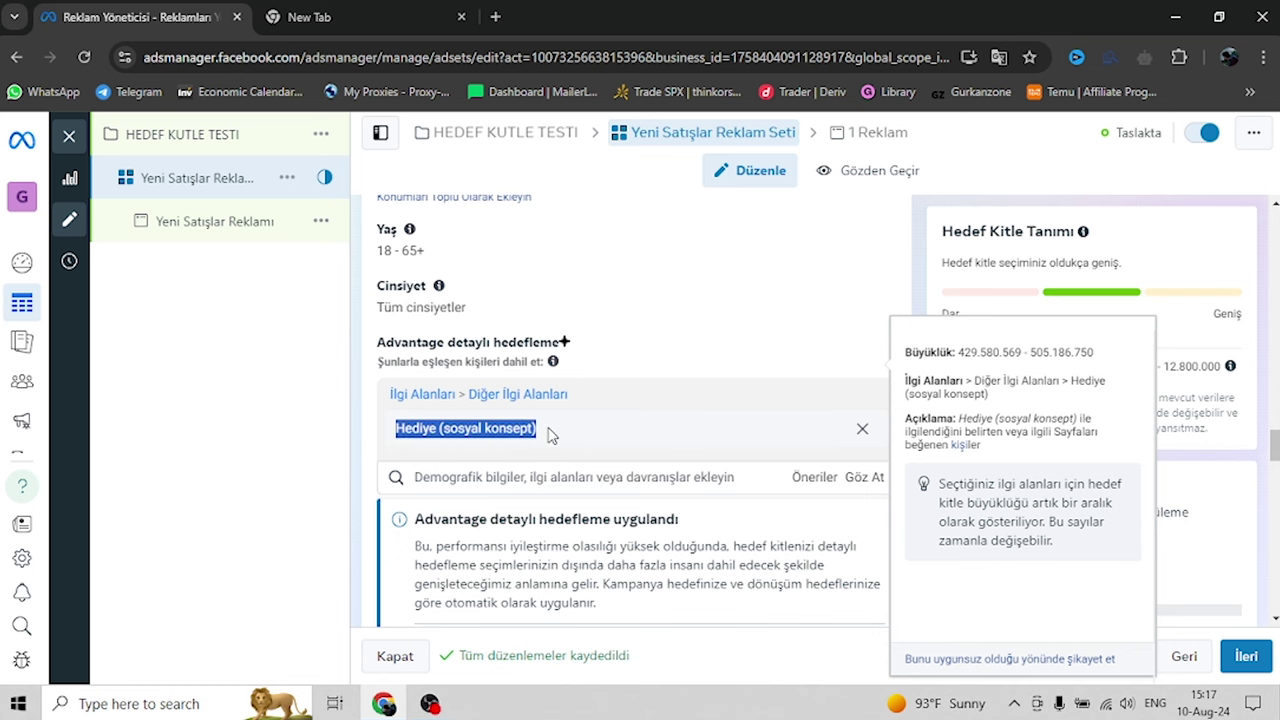
click(534, 294)
Rename the ad set as "Hediye (sosyal konsept)" using the copied interest name
scroll(540, 296, up, 10)
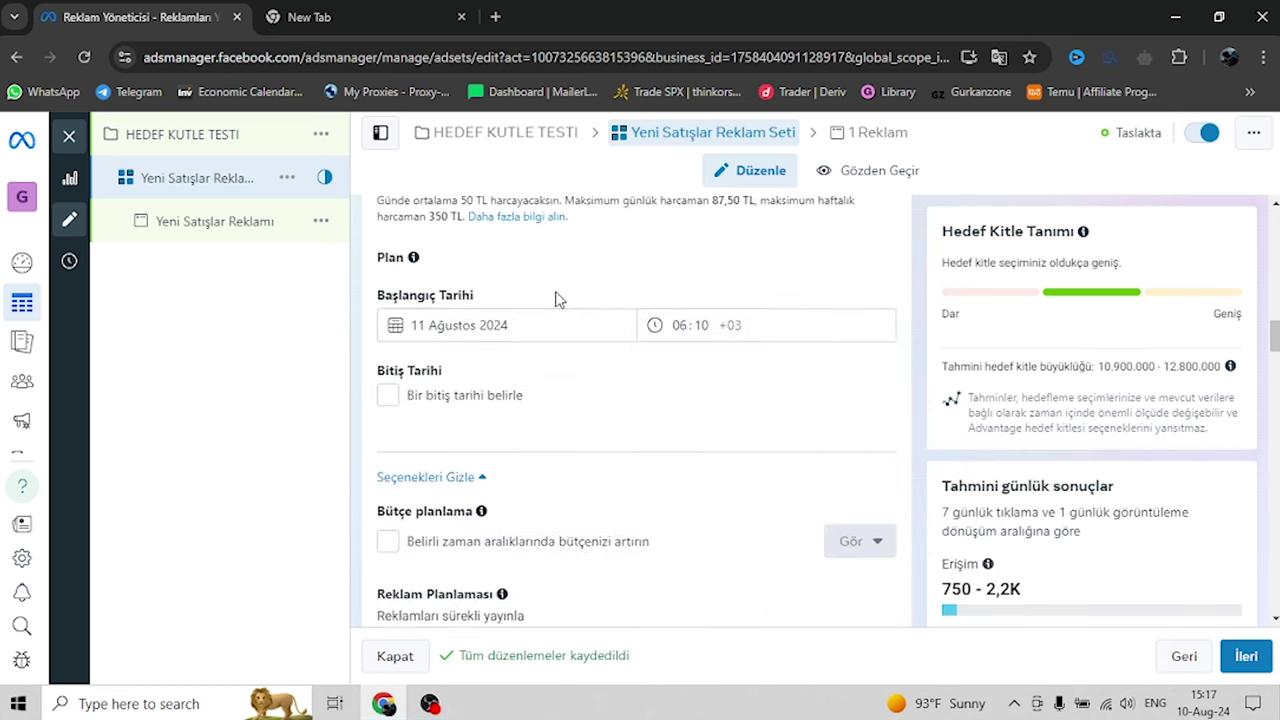
scroll(552, 290, up, 10)
click(499, 256)
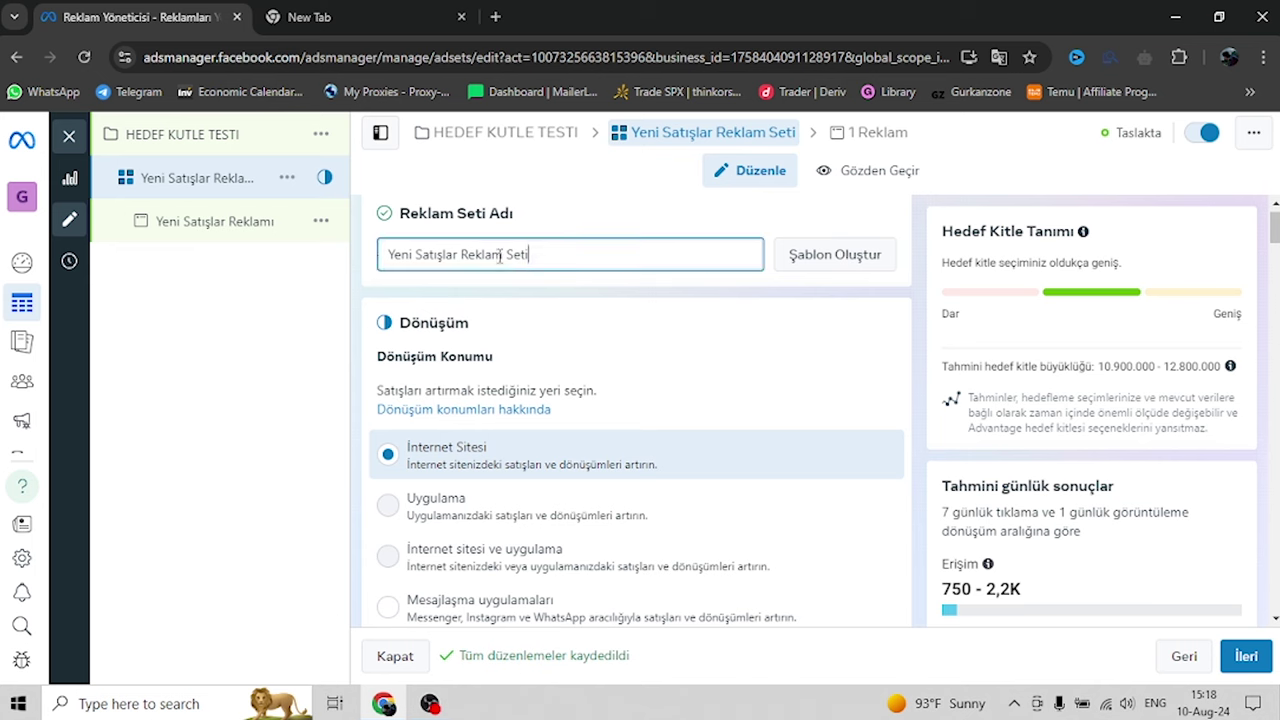
key(ctrl+a)
key(ctrl+v)
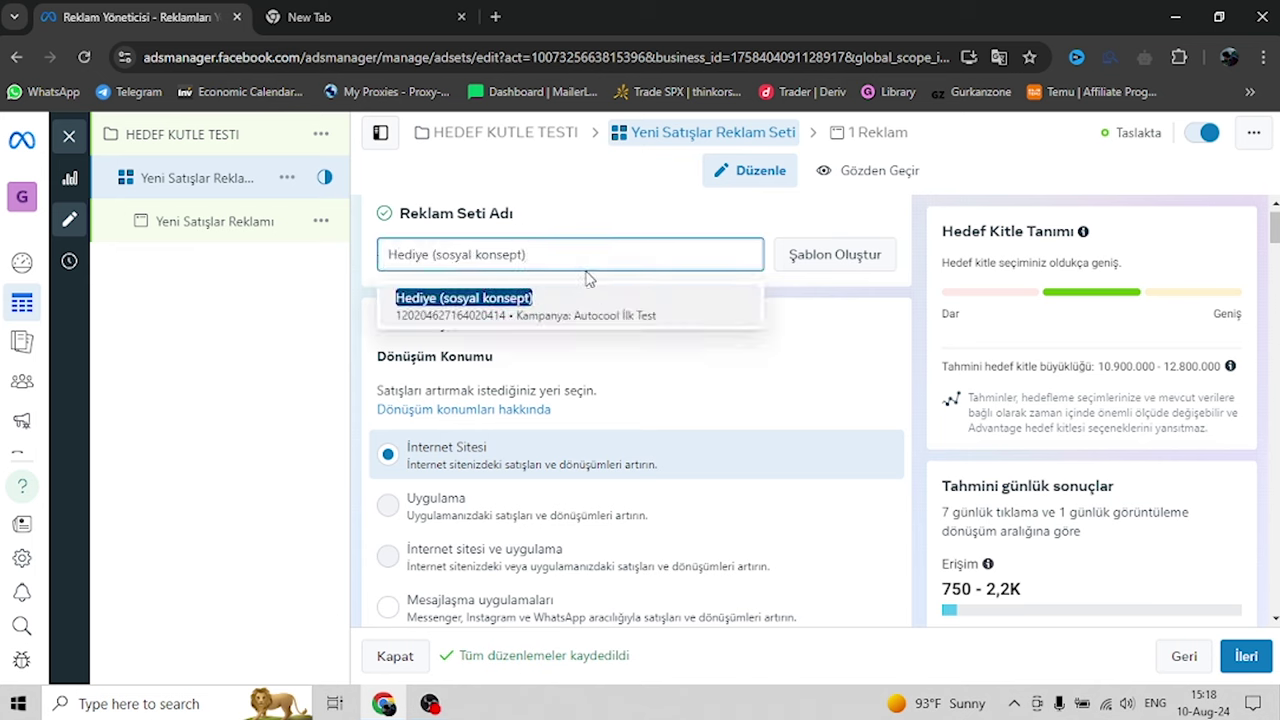
click(815, 300)
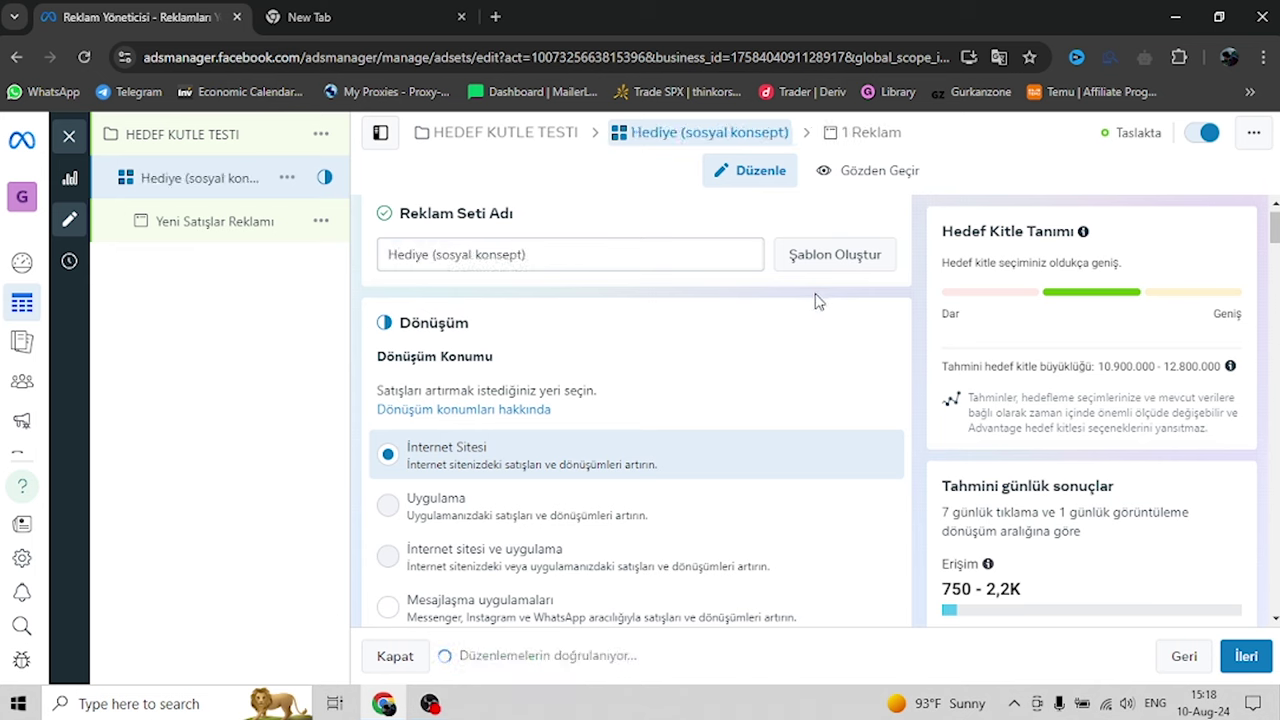
Continue to the ad level and rename the ad as "Hediye (sosyal konsept)"
click(1245, 655)
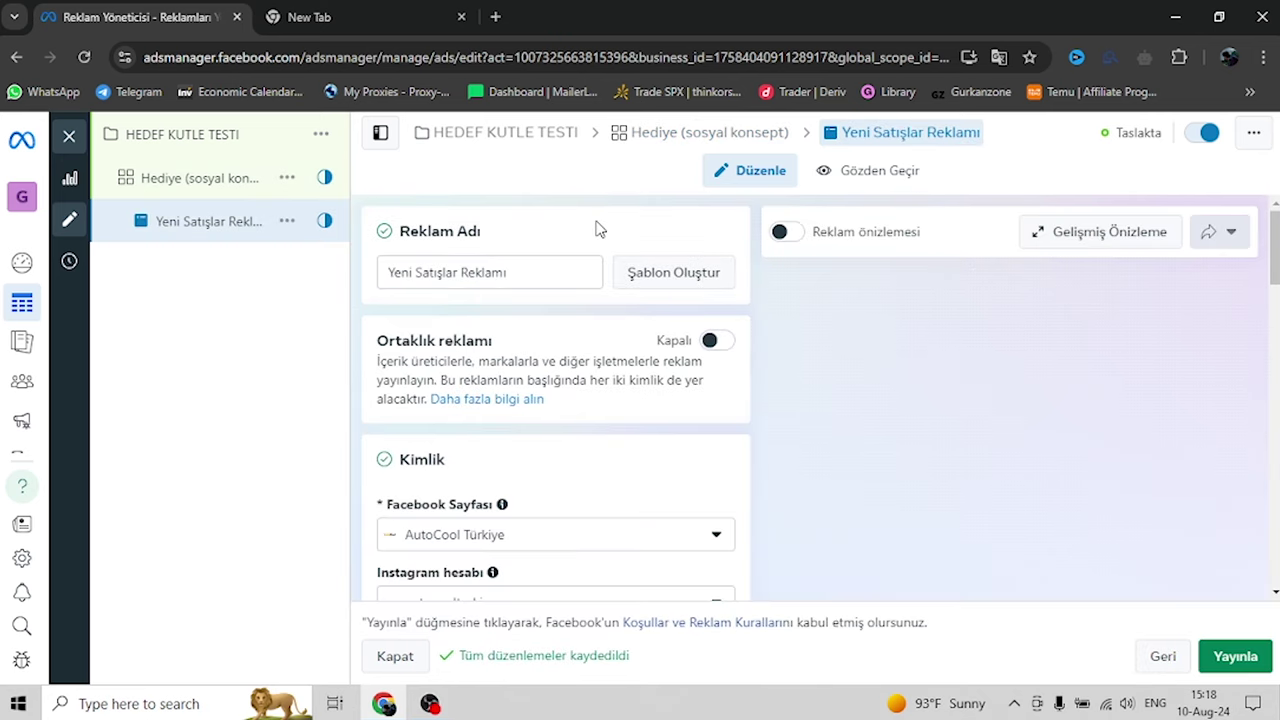
drag(551, 272, 386, 283)
key(ctrl+v)
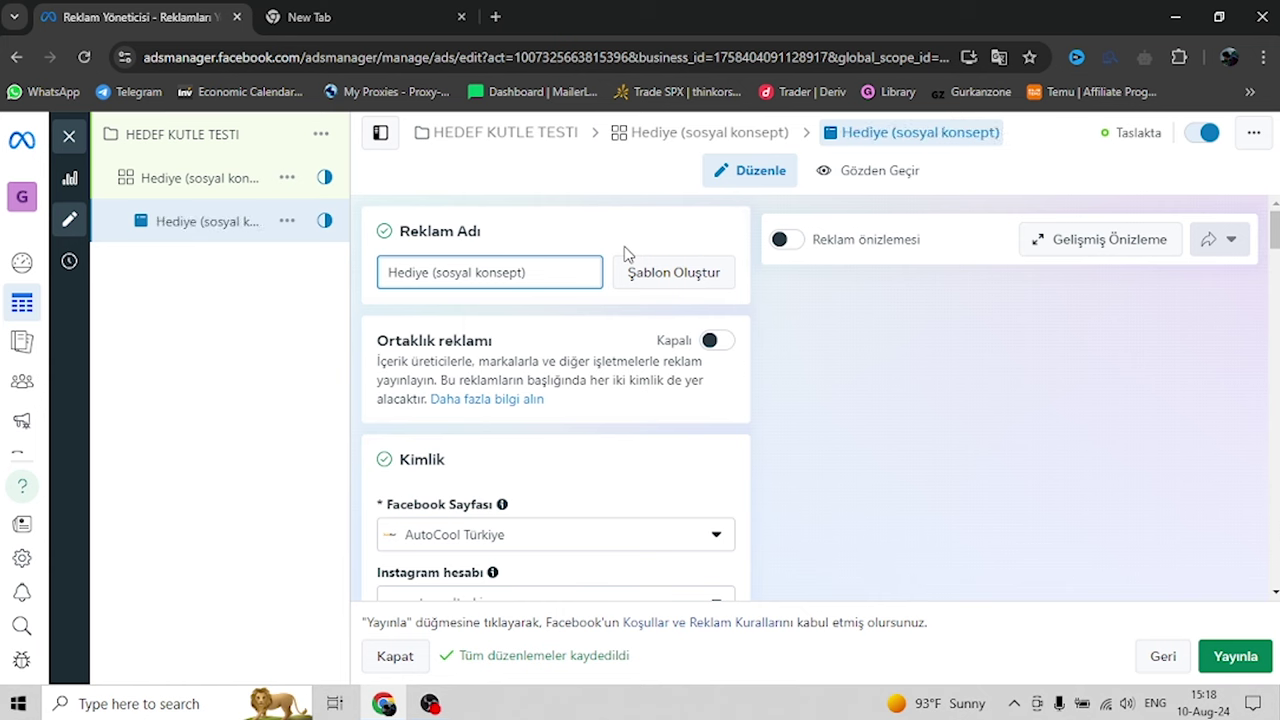
Check the ad's Facebook page, creative source and format settings, and turn off multi-advertiser ads
scroll(540, 480, down, 2)
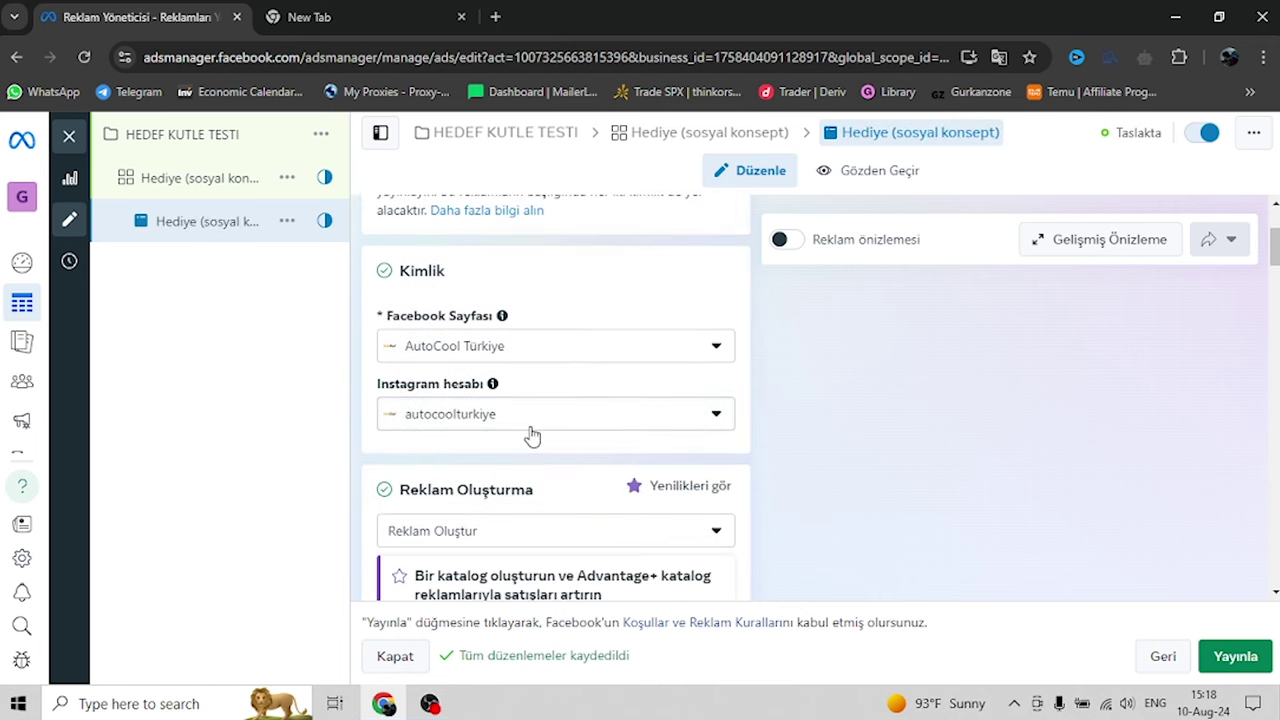
click(514, 358)
click(540, 300)
scroll(540, 300, down, 3)
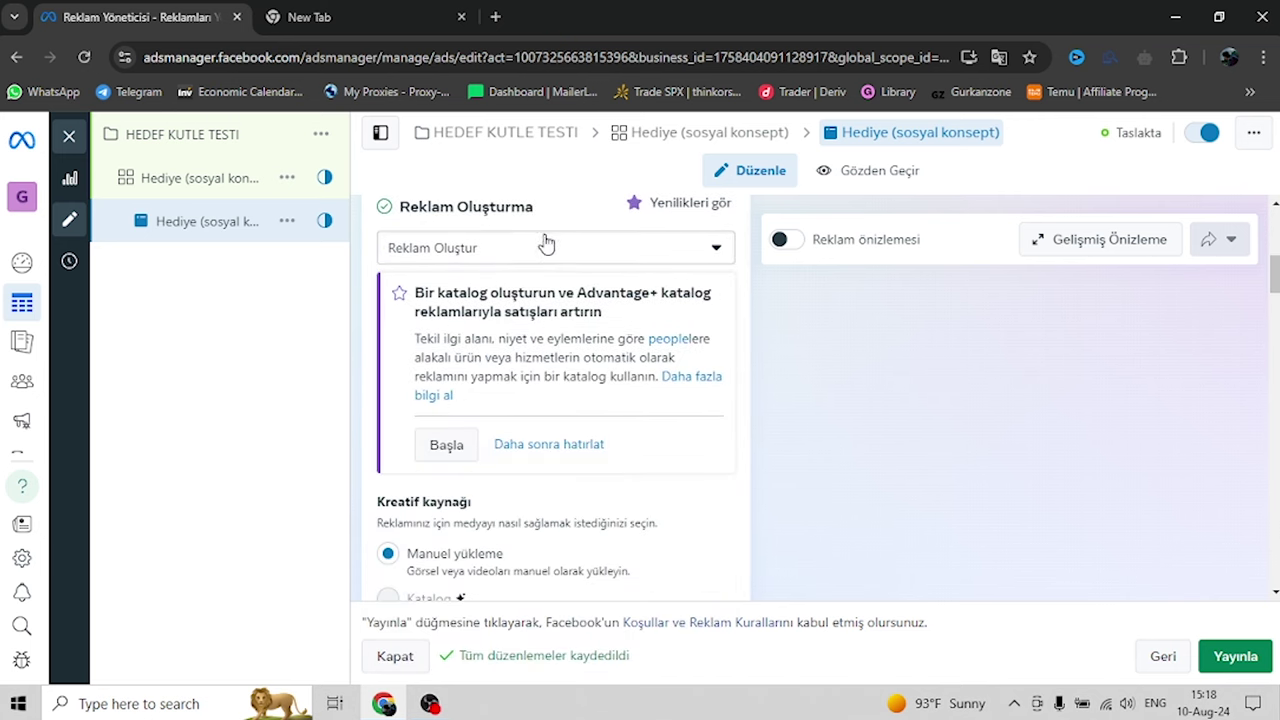
scroll(535, 345, down, 2)
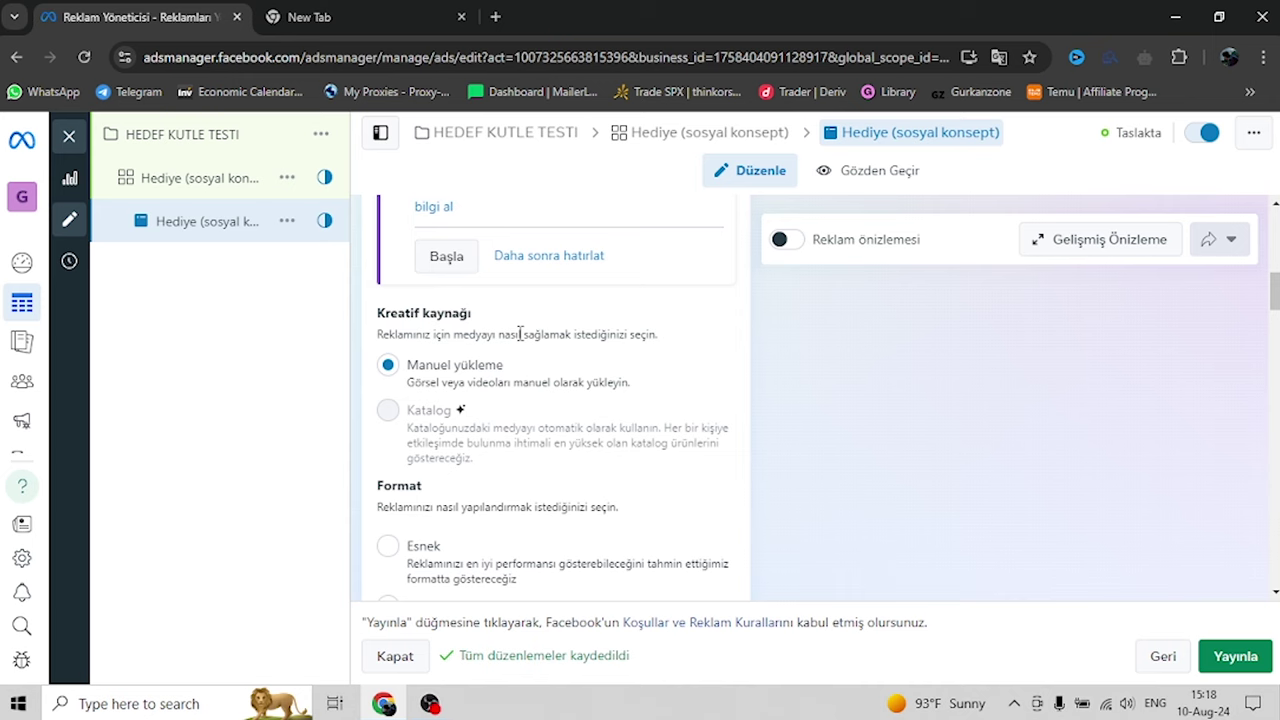
scroll(520, 334, down, 2)
scroll(519, 341, down, 2)
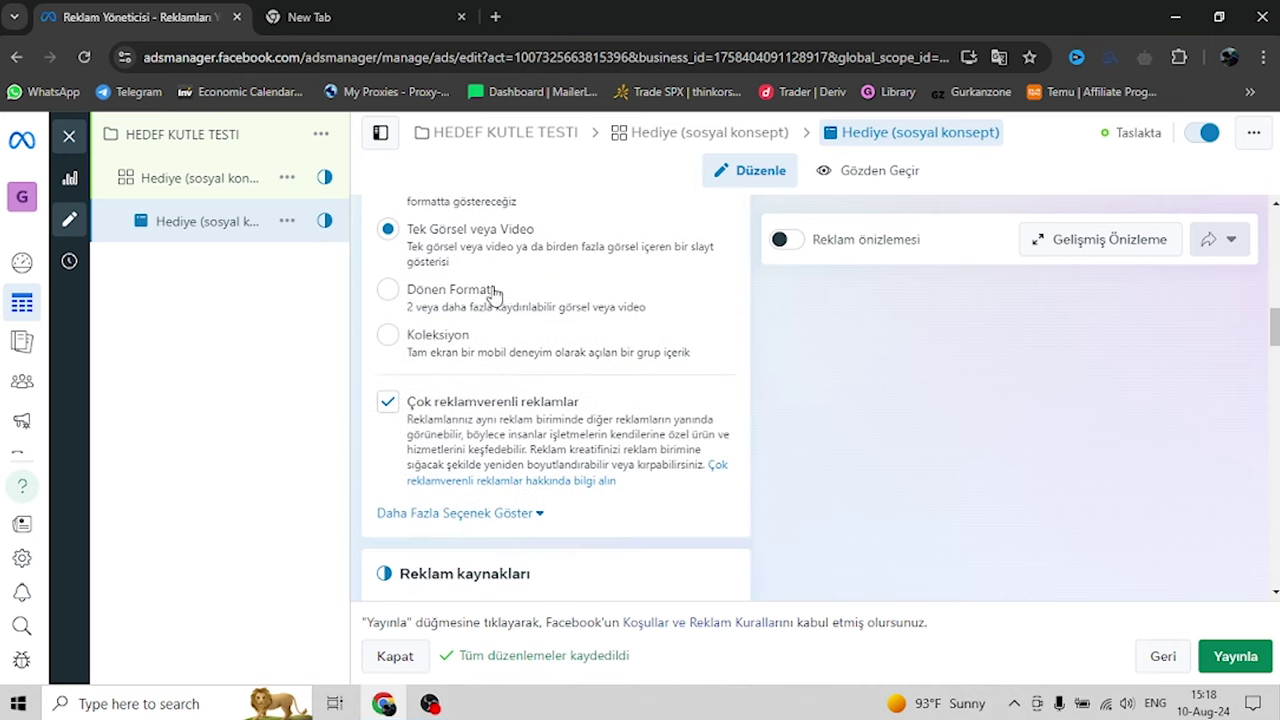
click(389, 405)
scroll(475, 378, down, 2)
scroll(591, 425, down, 2)
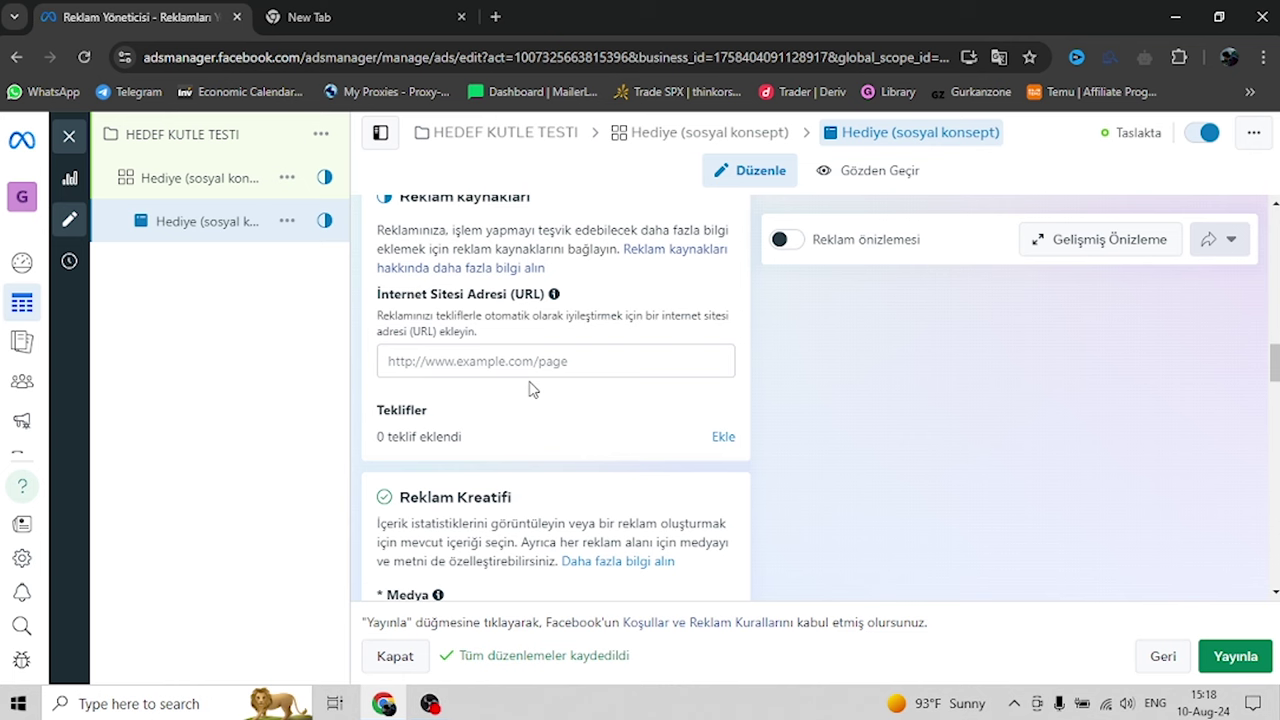
key(ctrl+t)
click(523, 17)
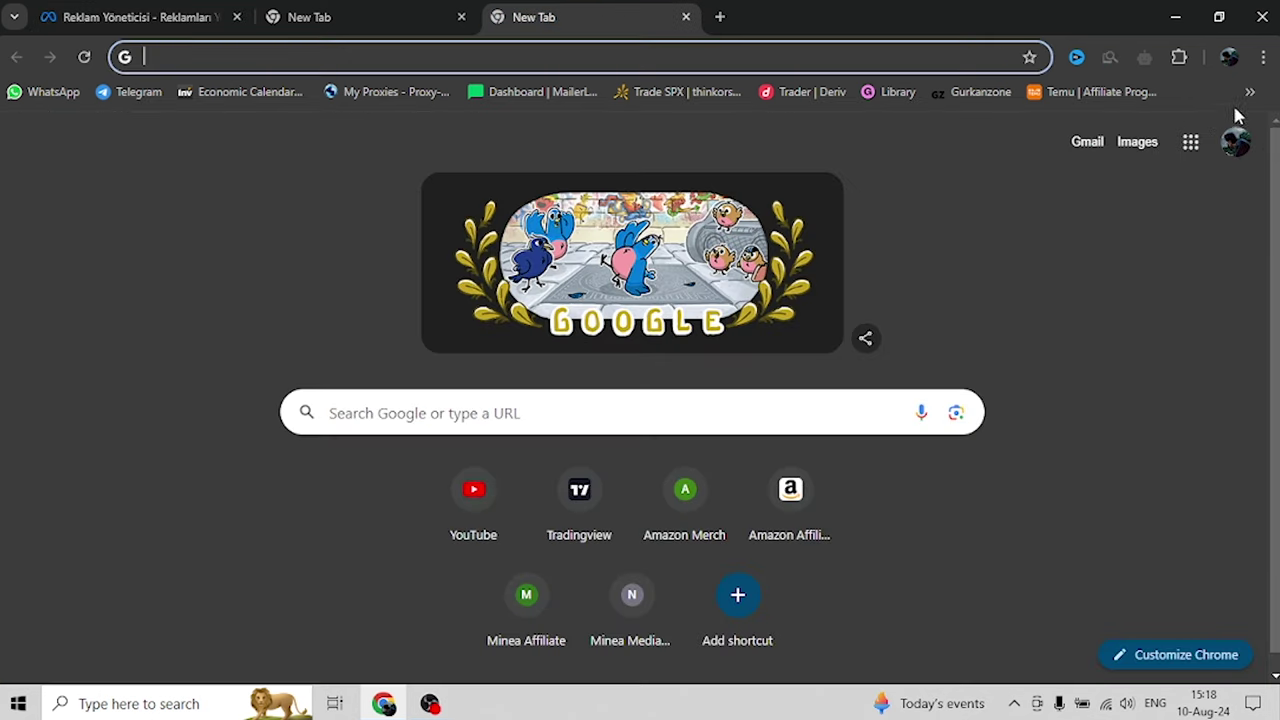
click(1229, 57)
click(934, 237)
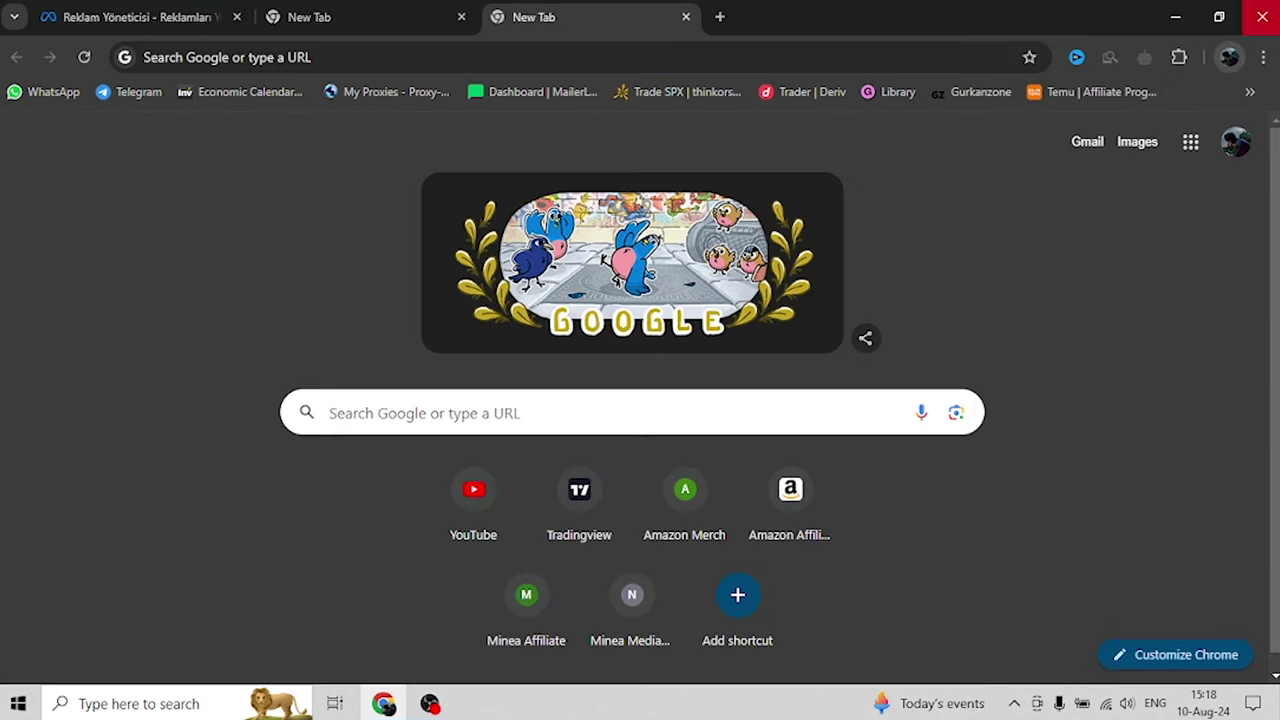
click(1249, 92)
key(ctrl+w)
click(500, 363)
text(https://c42fad-e8.myshopify.com/products/product)
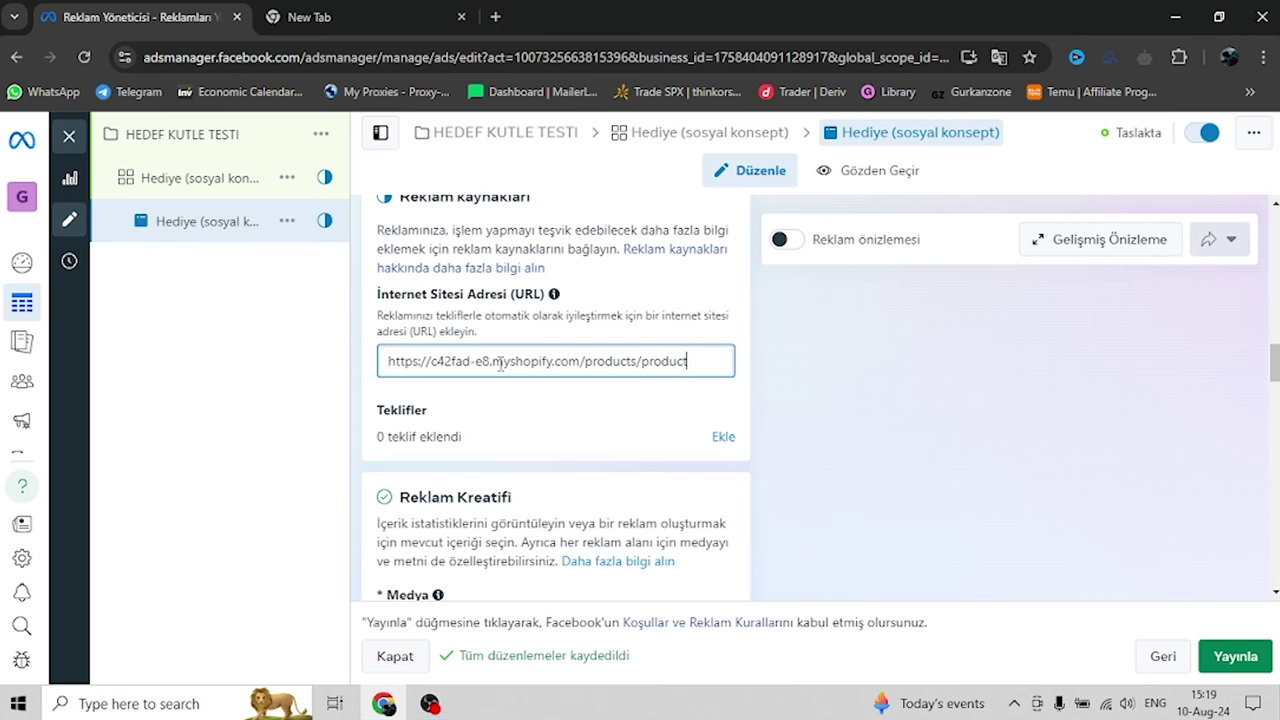
Choose the car-interior video captioned "Nasıl mı gözüküyor?" from the account videos as the ad creative's media
scroll(537, 357, down, 2)
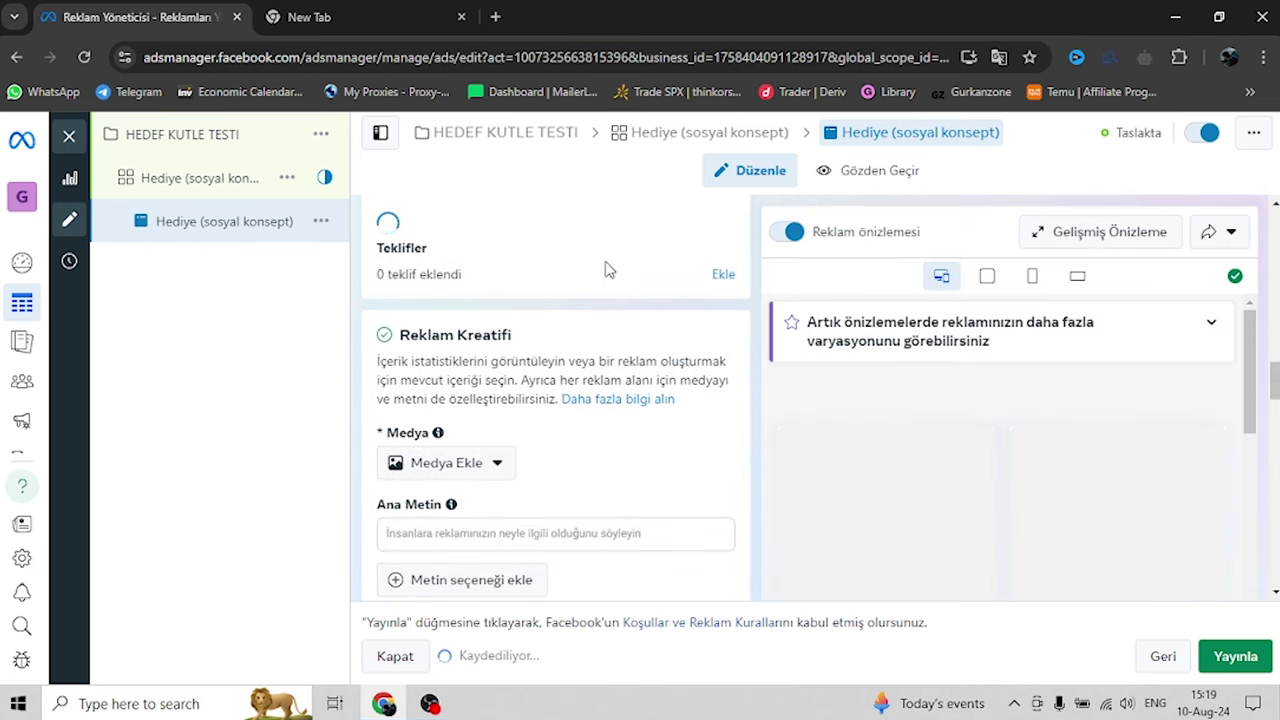
scroll(455, 330, down, 1)
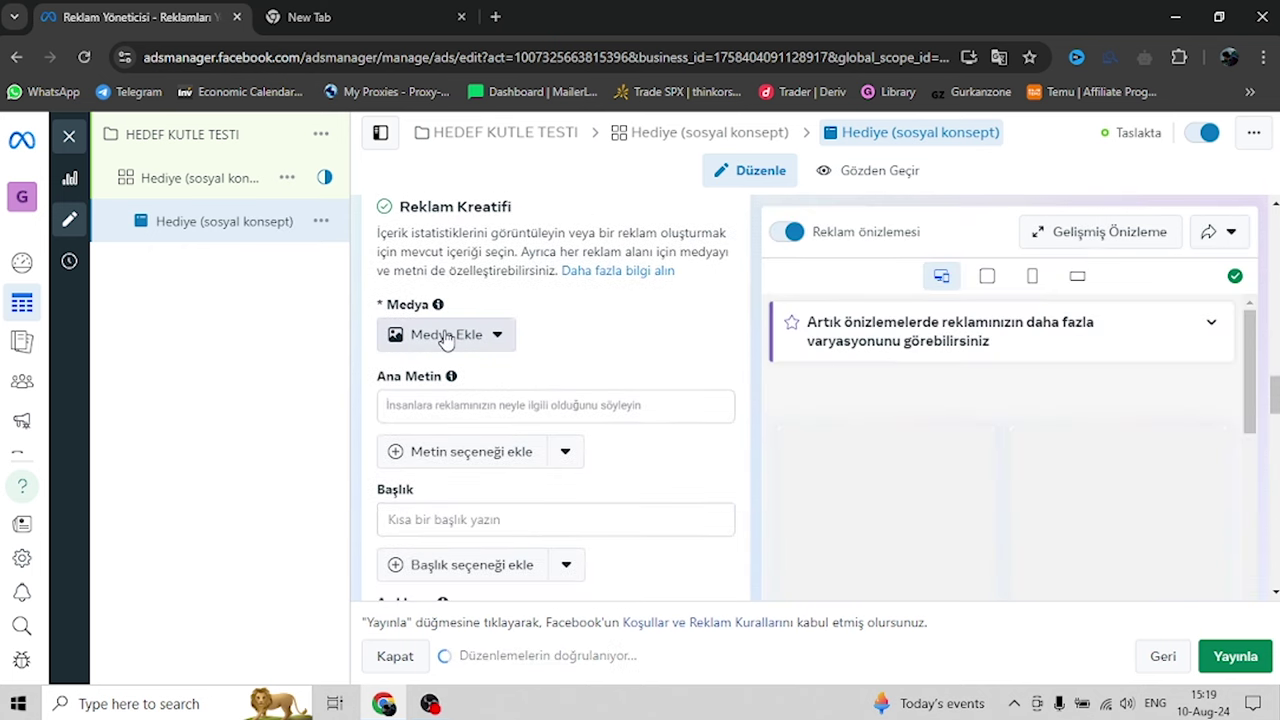
click(1210, 322)
scroll(1080, 365, down, 2)
scroll(480, 420, up, 1)
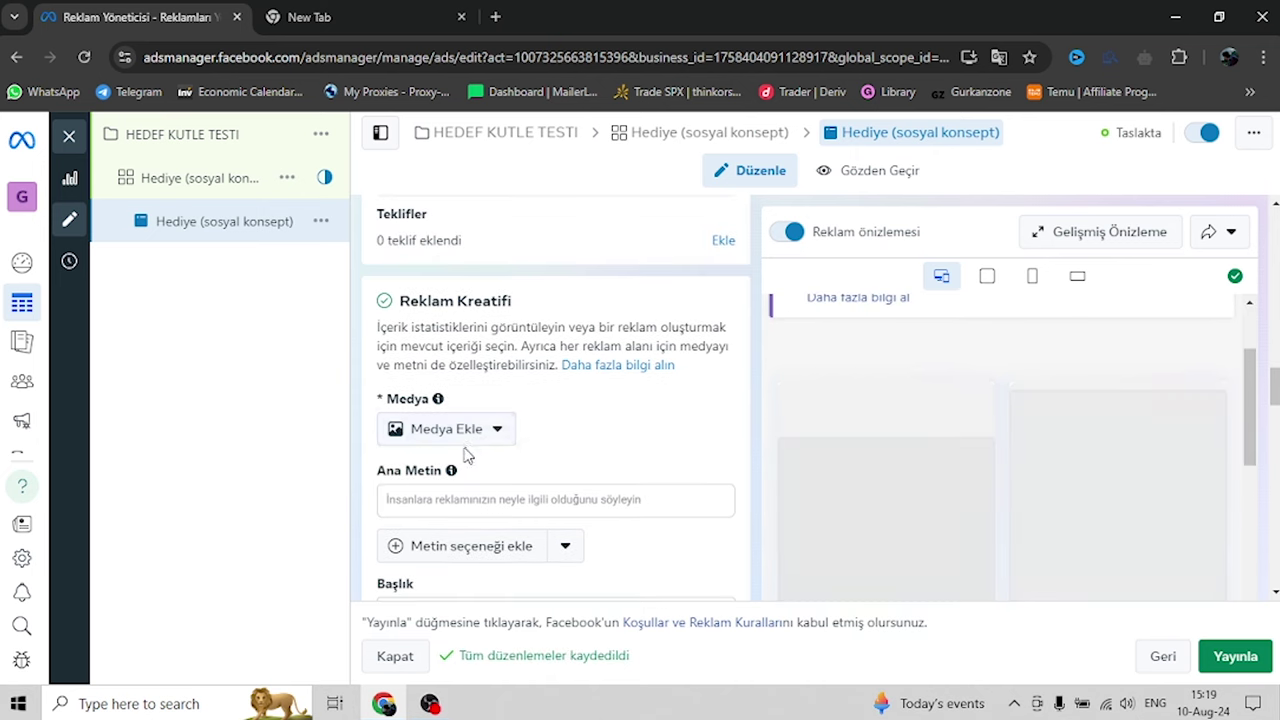
click(450, 430)
click(450, 514)
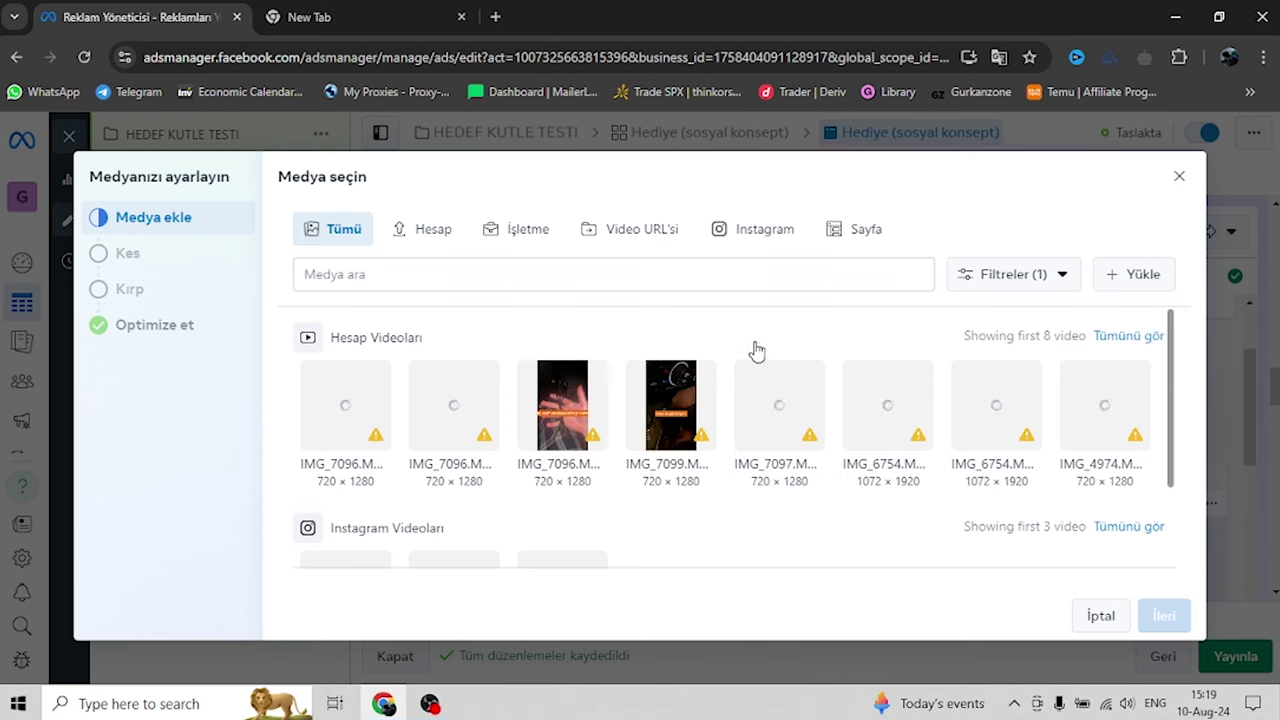
scroll(490, 448, down, 1)
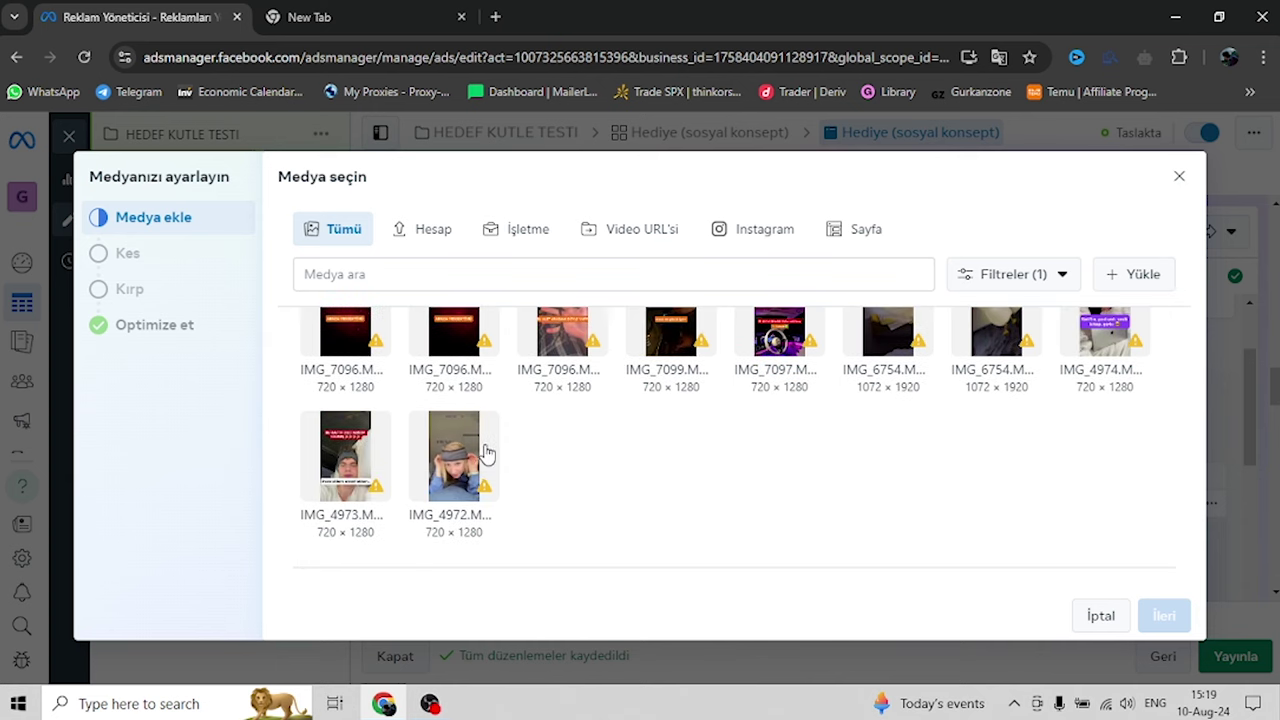
scroll(700, 466, up, 1)
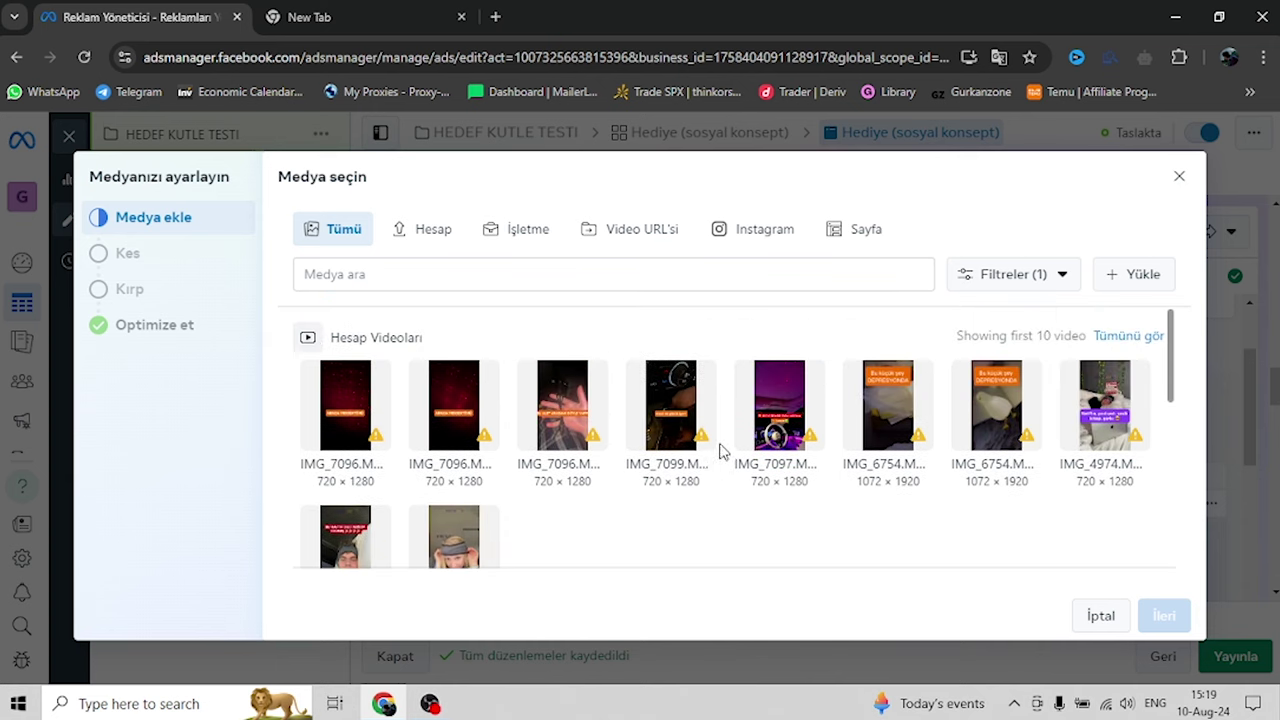
scroll(737, 443, down, 3)
click(1163, 616)
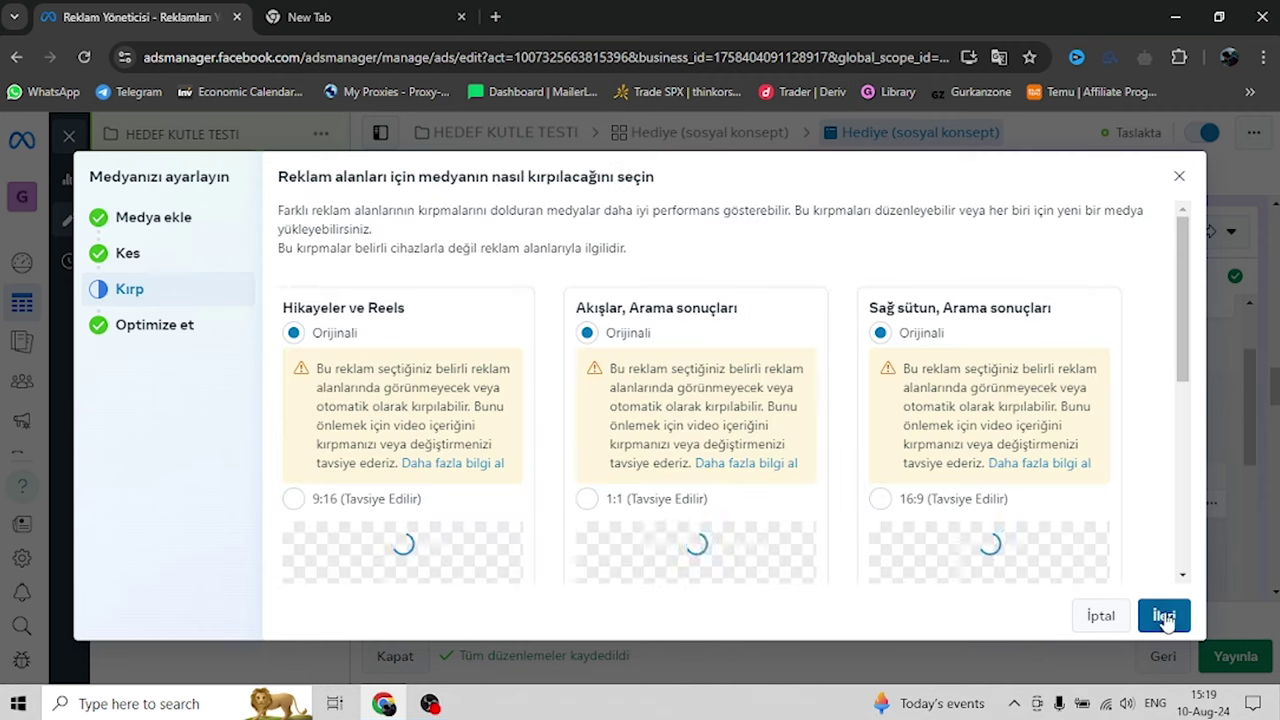
Keep the original video crop for all placement groups and finish the media setup with the default Advantage+ enhancements
scroll(915, 334, down, 3)
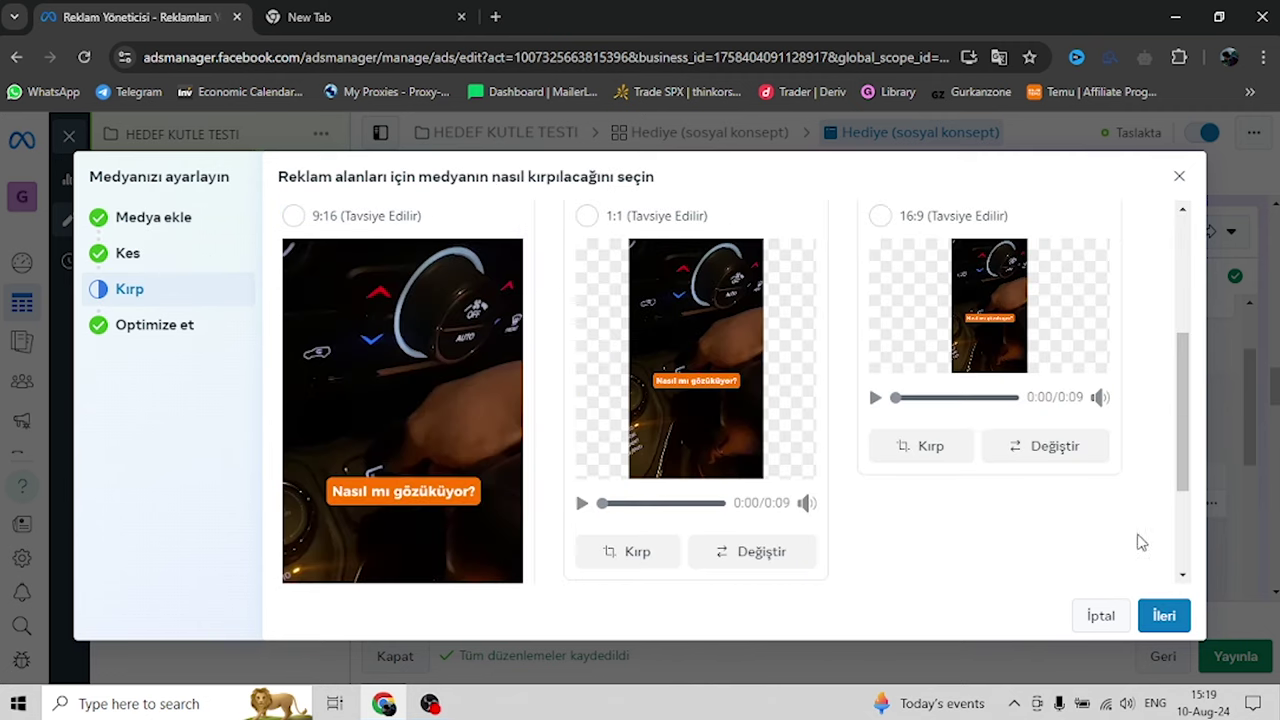
click(1161, 608)
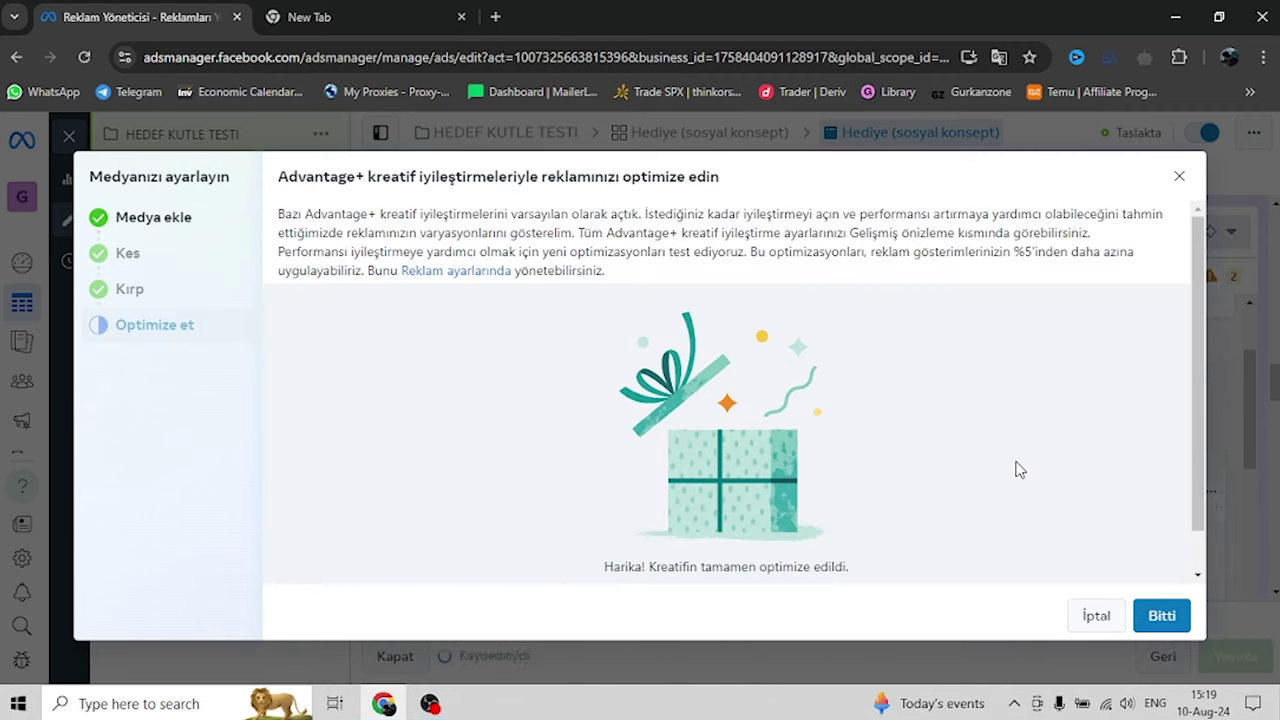
scroll(1025, 433, down, 1)
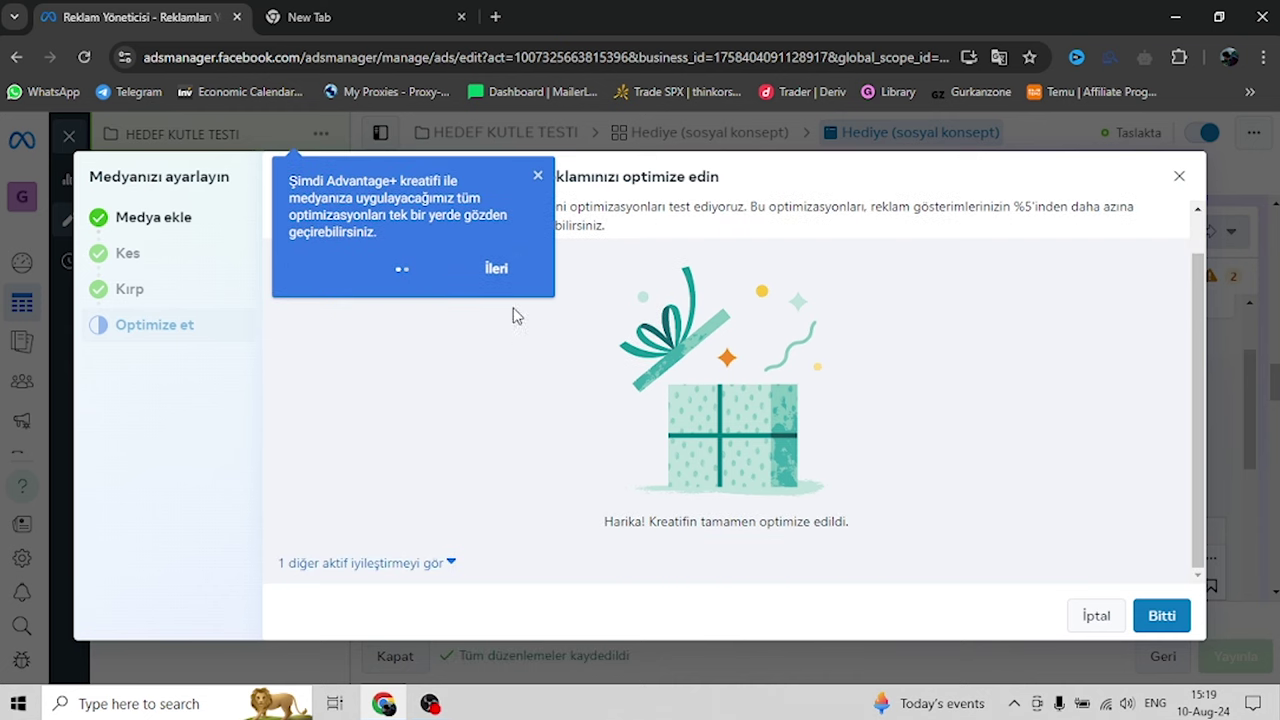
click(537, 177)
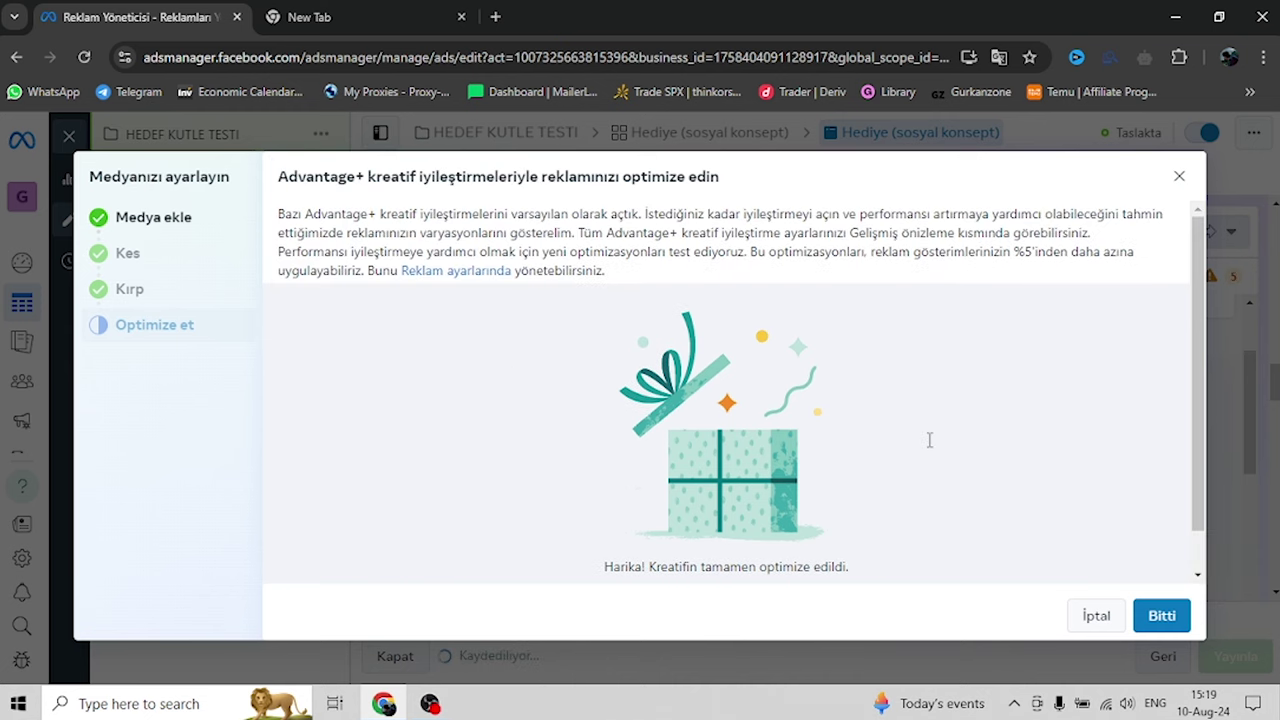
click(1160, 617)
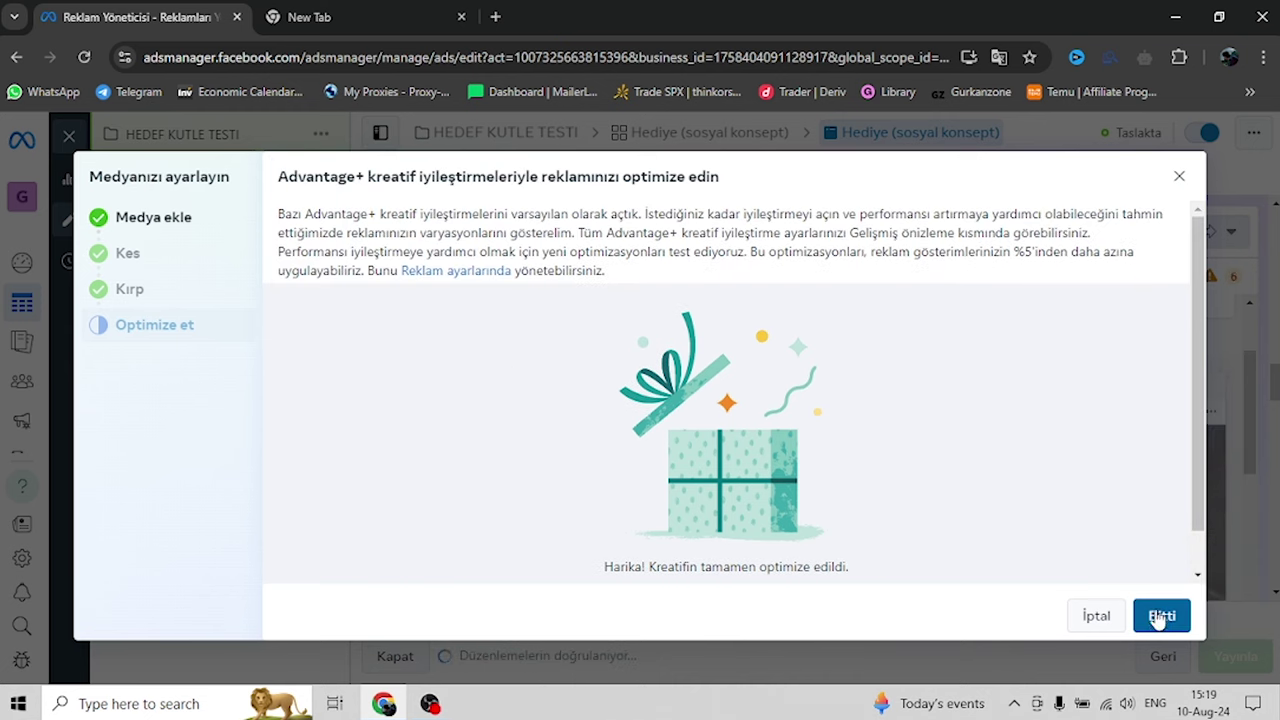
Enter "DHRDHDHD" as the ad's primary text and "AHAHHDDHDH" as its headline
scroll(914, 457, down, 2)
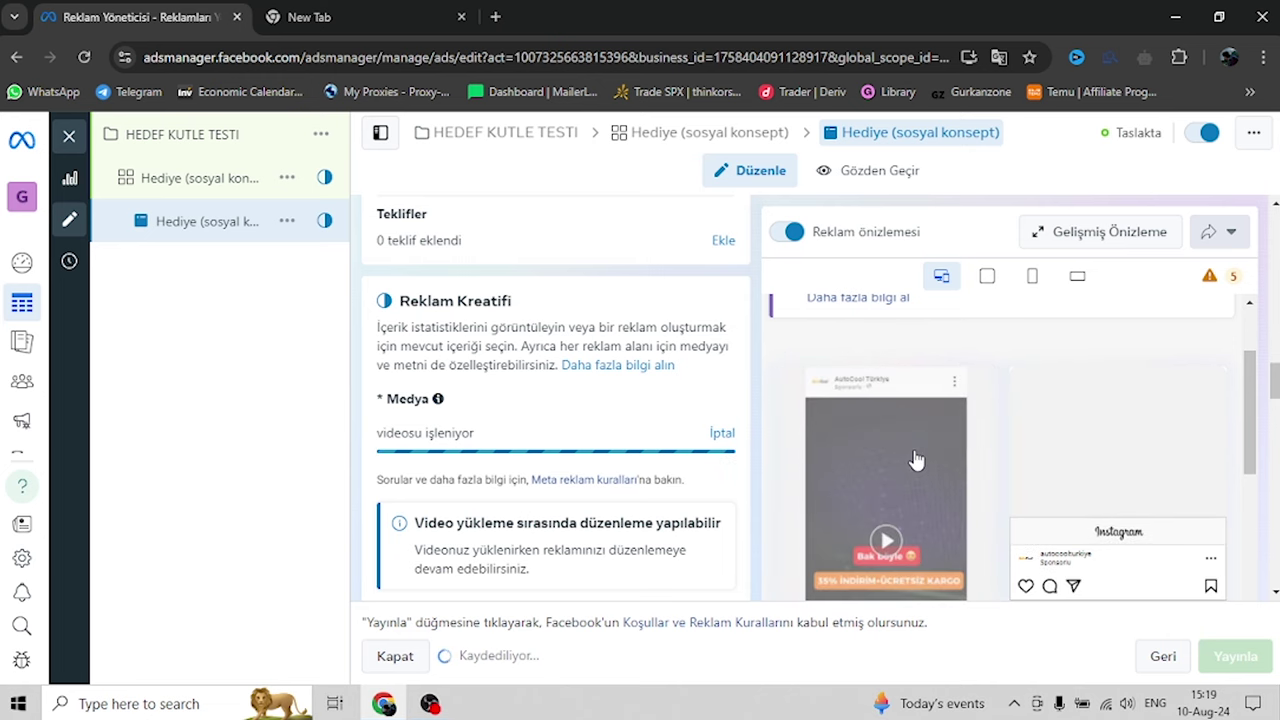
scroll(577, 451, down, 3)
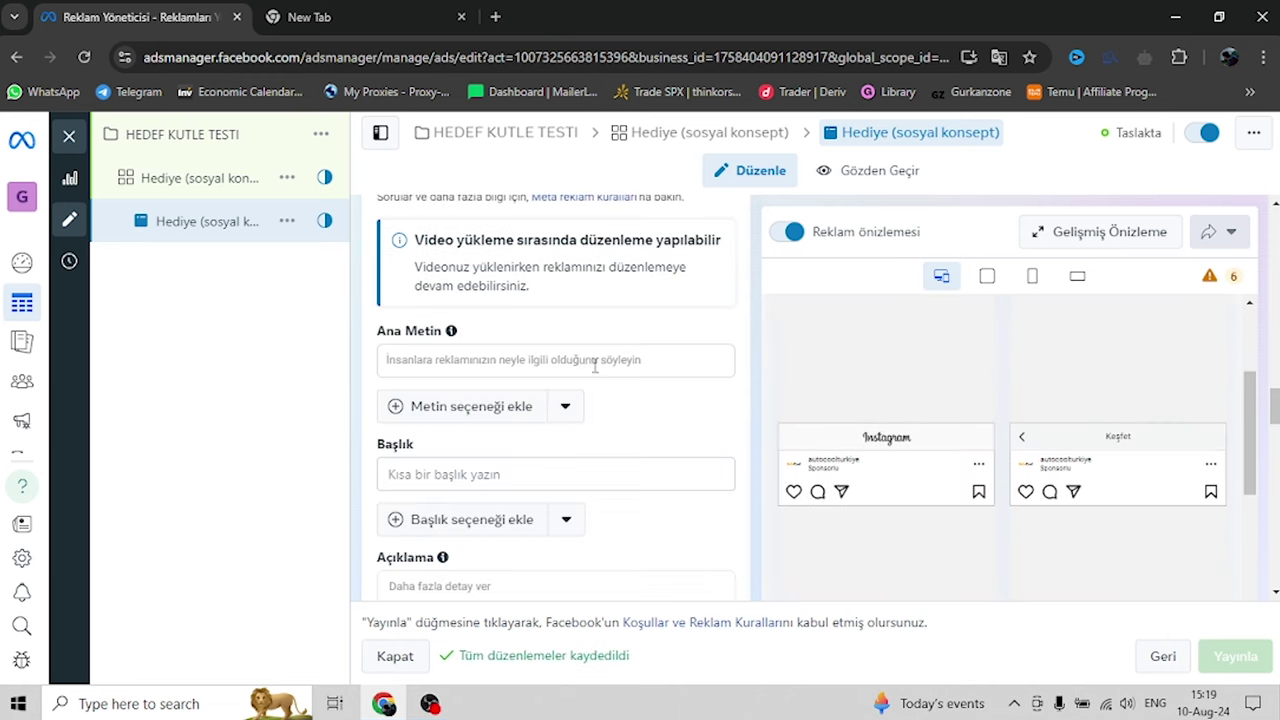
click(480, 362)
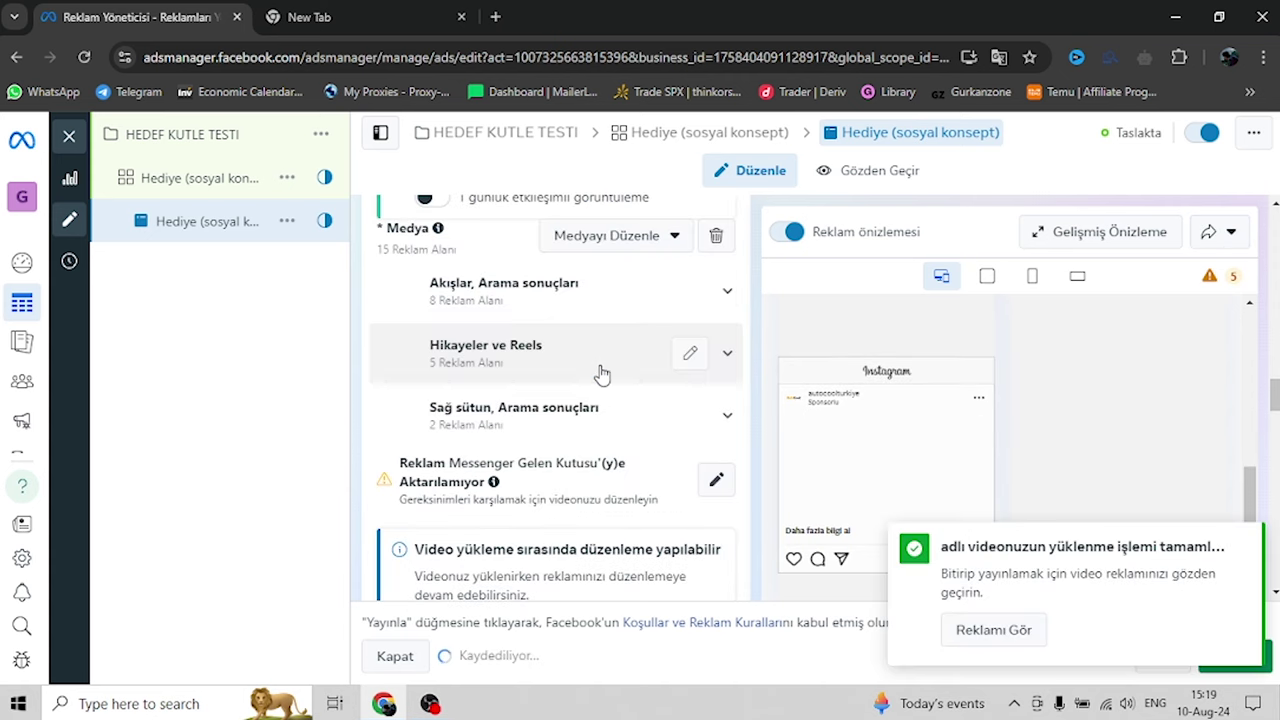
text(DHRDHDHD)
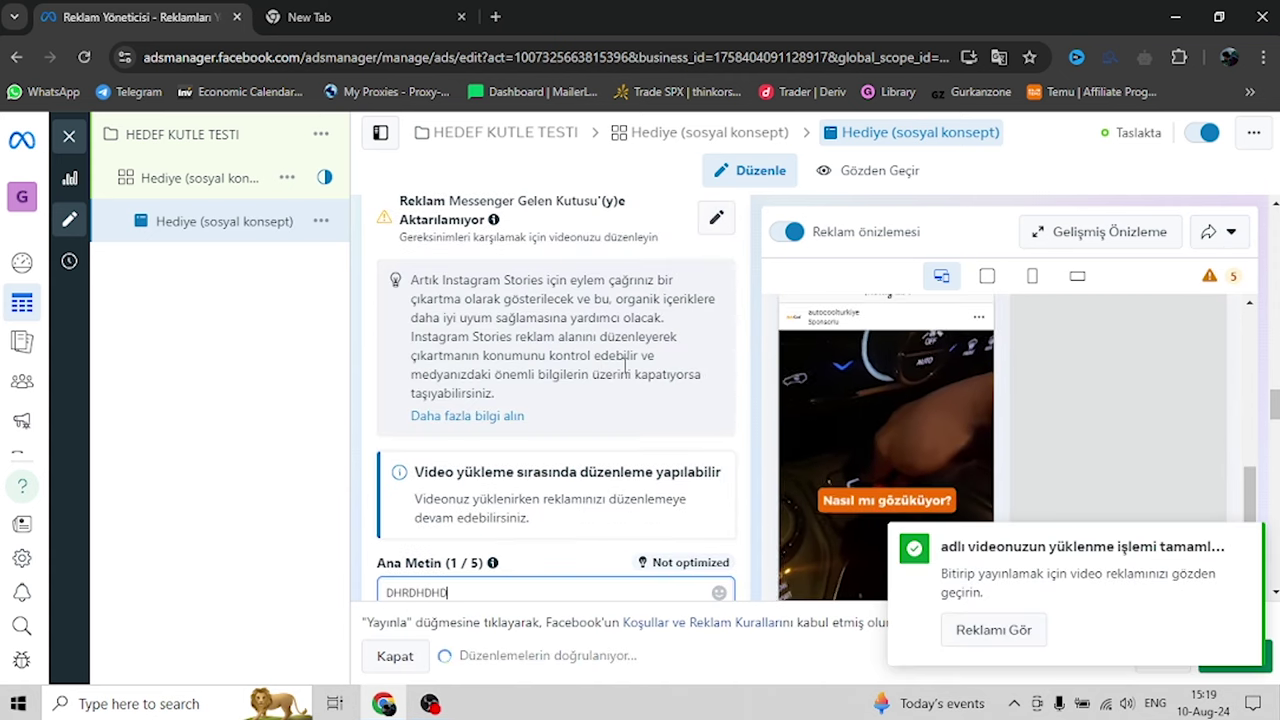
scroll(498, 430, down, 3)
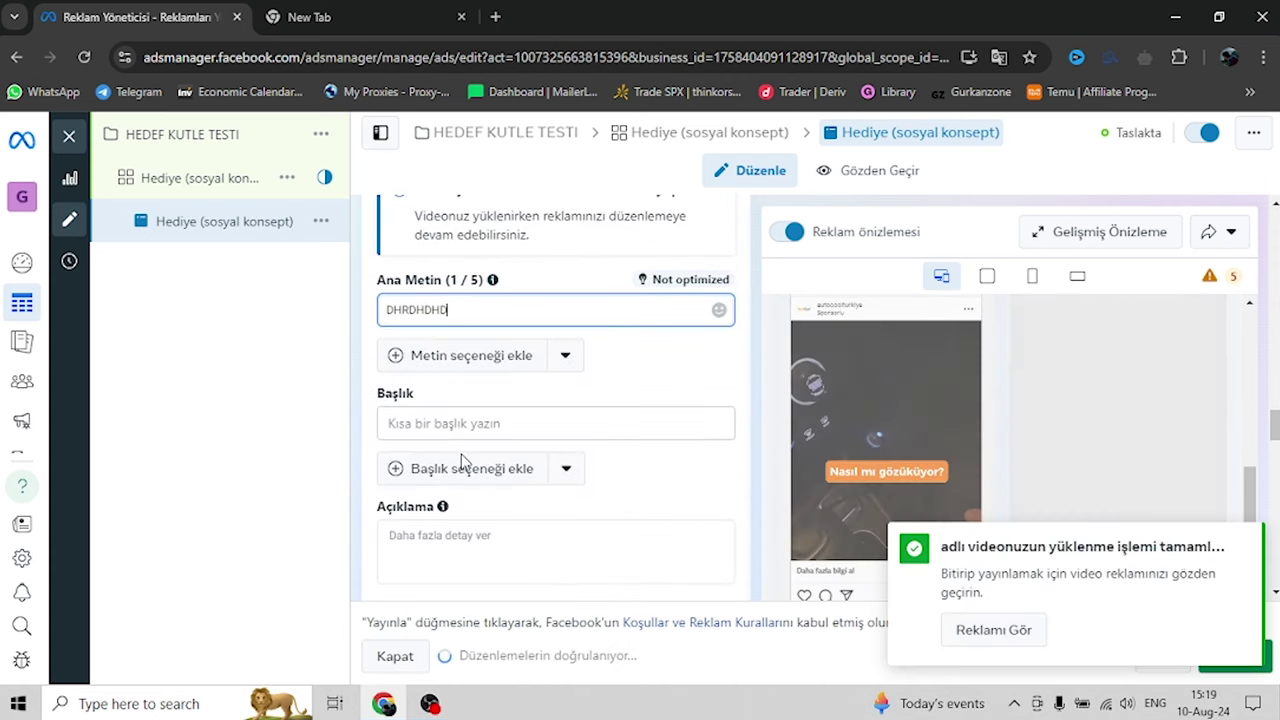
click(455, 422)
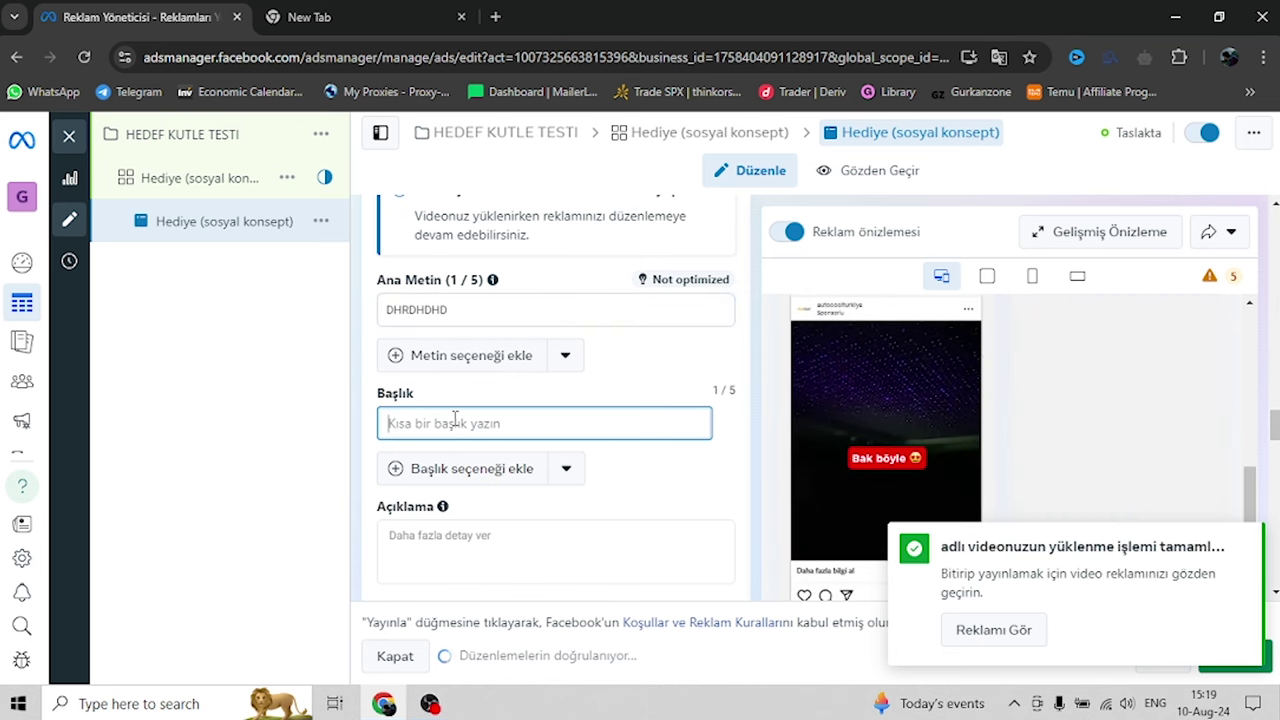
text(AHAHHDDHDH)
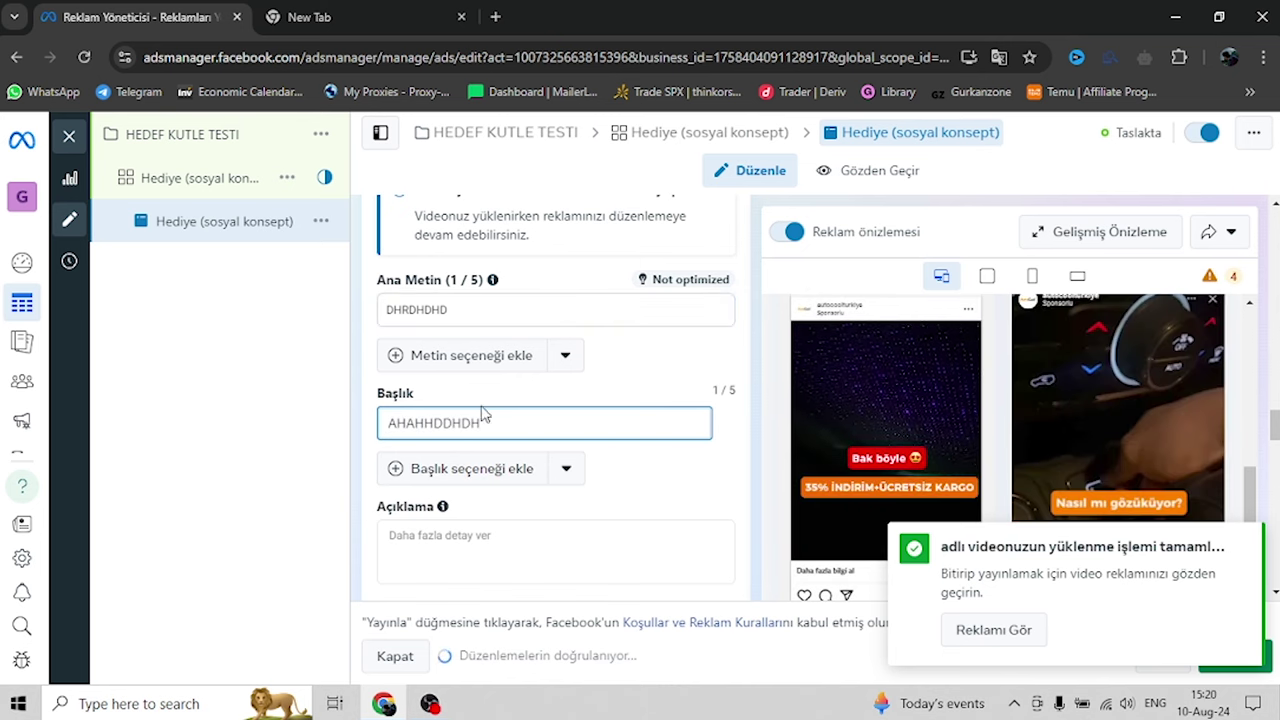
Fill in the ad's description with "DSHDHASHSDHASKJDJASDJNANDVKLAKDL"
scroll(503, 530, down, 1)
click(481, 435)
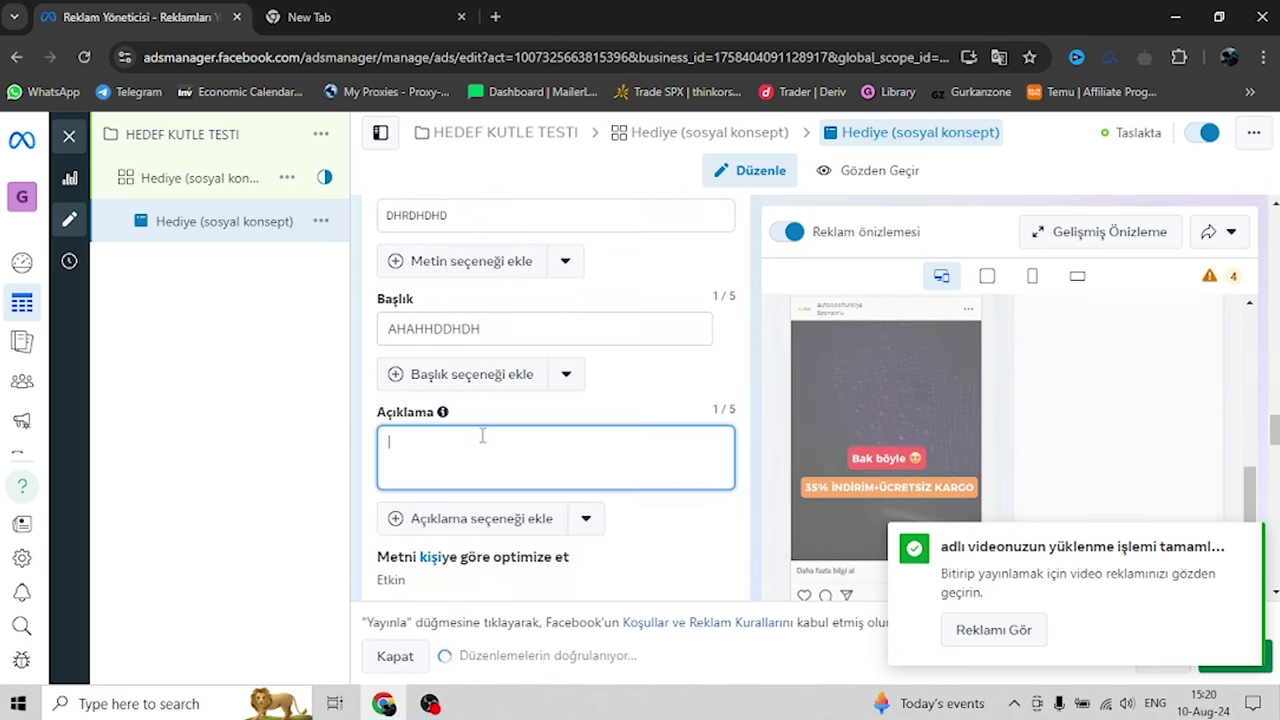
text(DSHDHASHSDHASKJDJASDJNANDVKLAKDL)
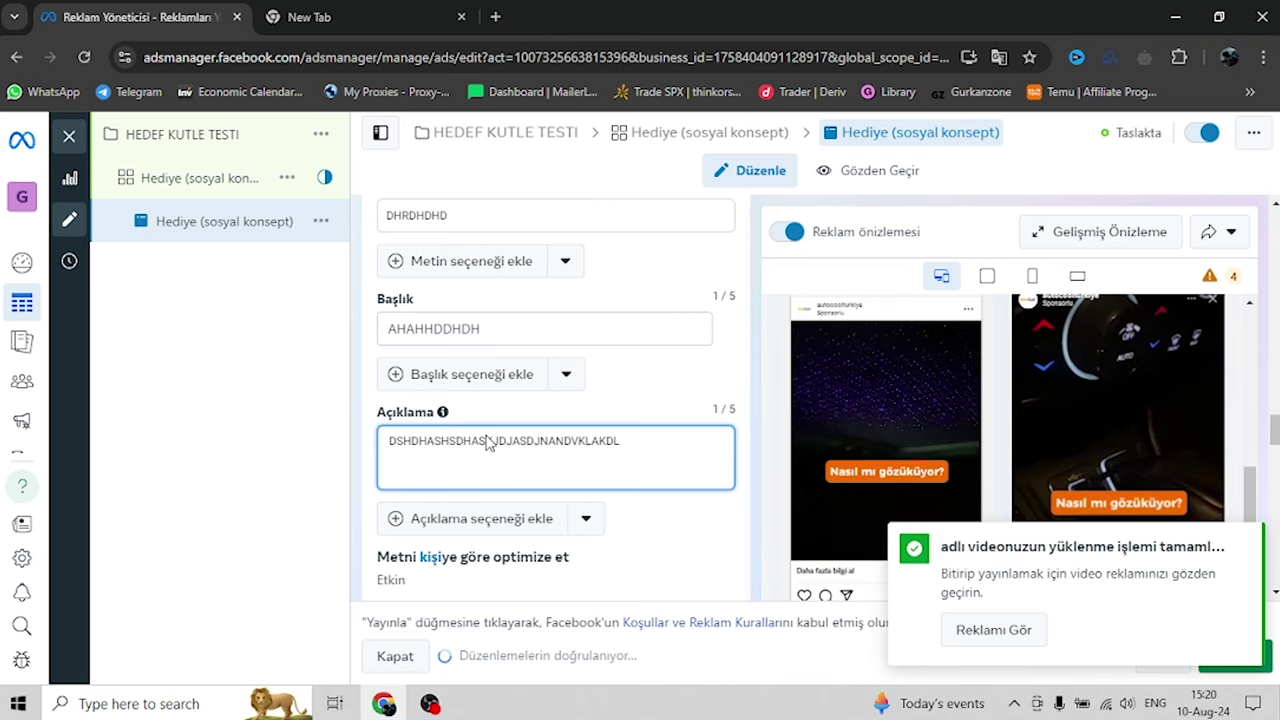
Set the ad's call to action to "Şimdi Alışveriş Yap"
scroll(540, 470, down, 1)
scroll(548, 500, down, 1)
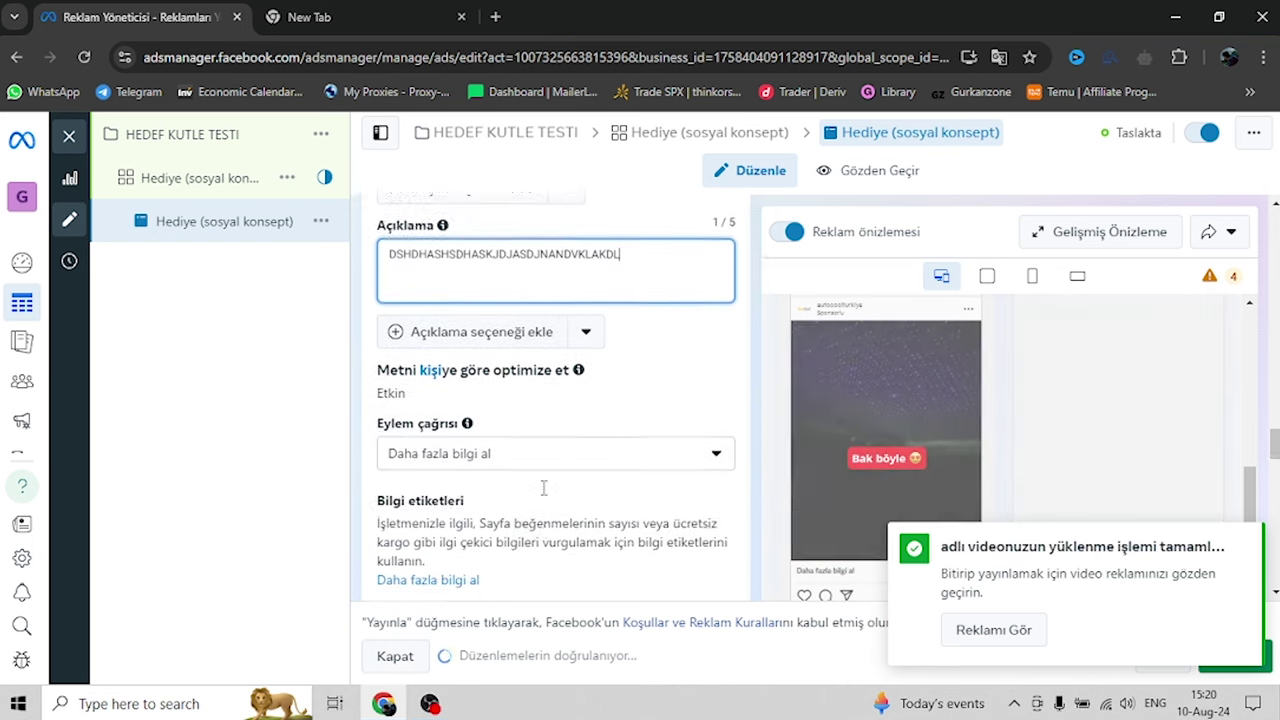
scroll(543, 487, down, 1)
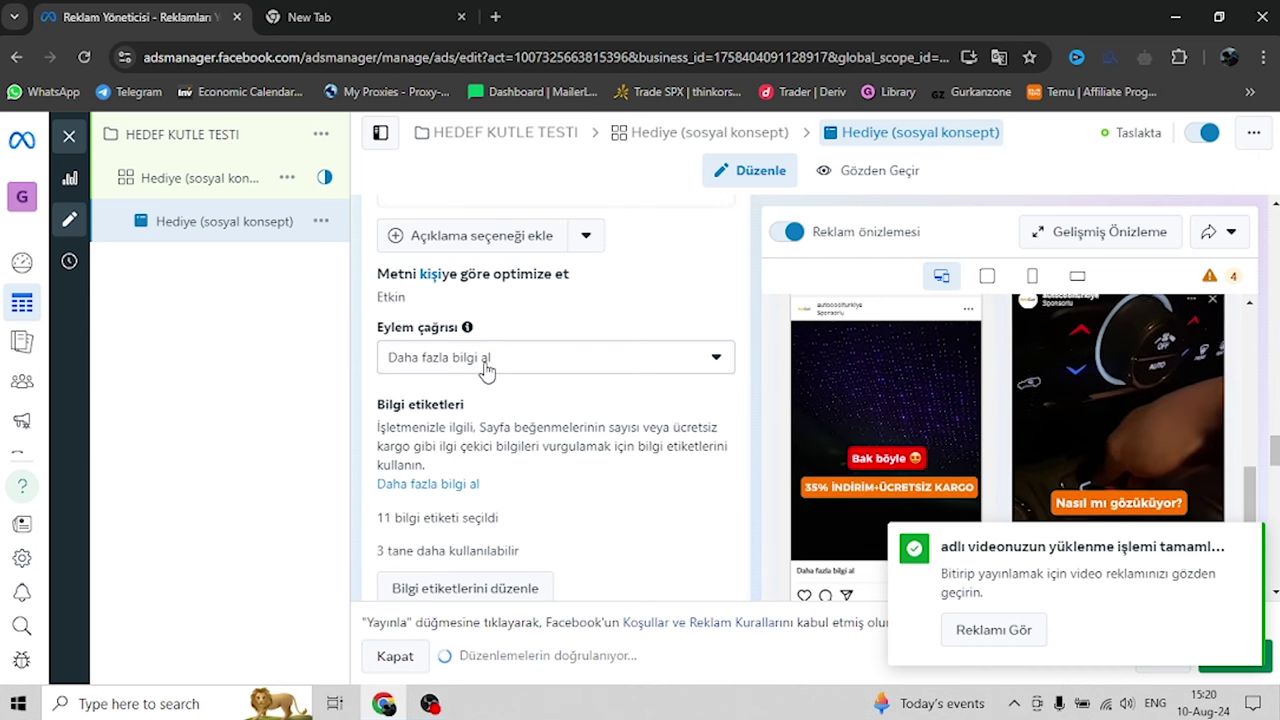
click(486, 366)
scroll(455, 552, down, 1)
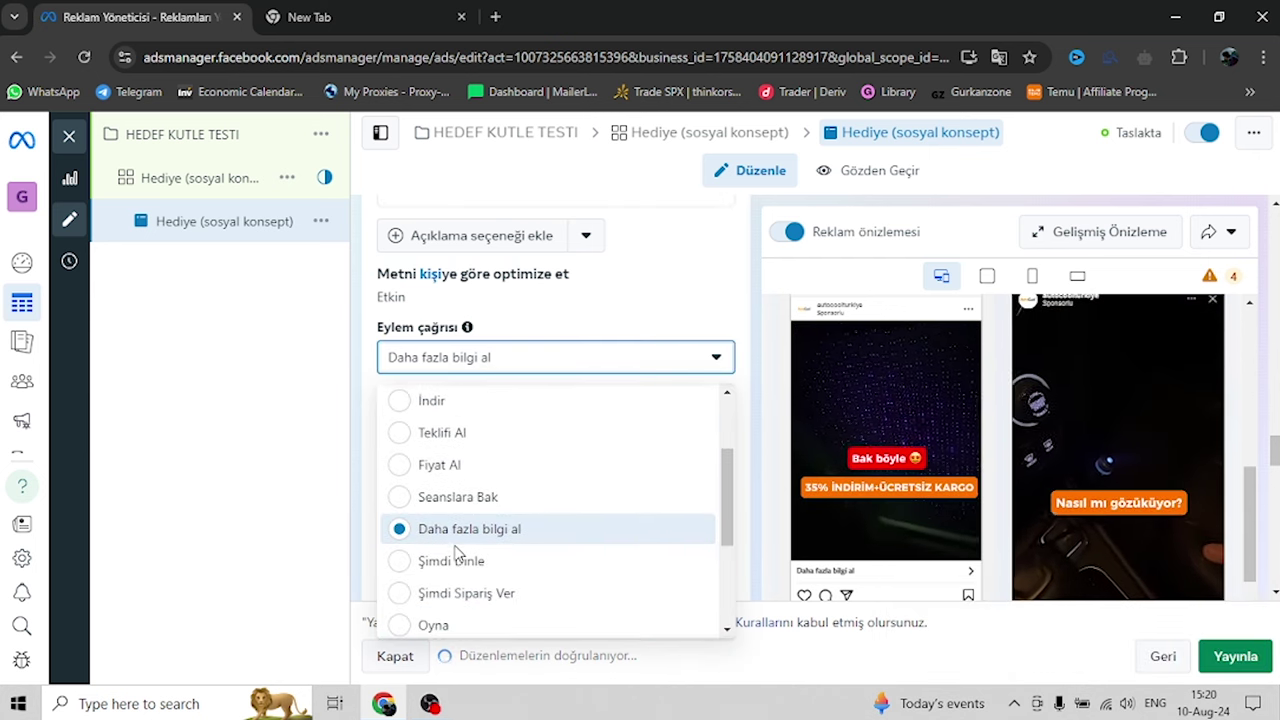
scroll(465, 575, down, 1)
click(470, 622)
Enable website events in the ad's tracking settings and dismiss the inactive Meta Pixel notice
scroll(553, 303, down, 3)
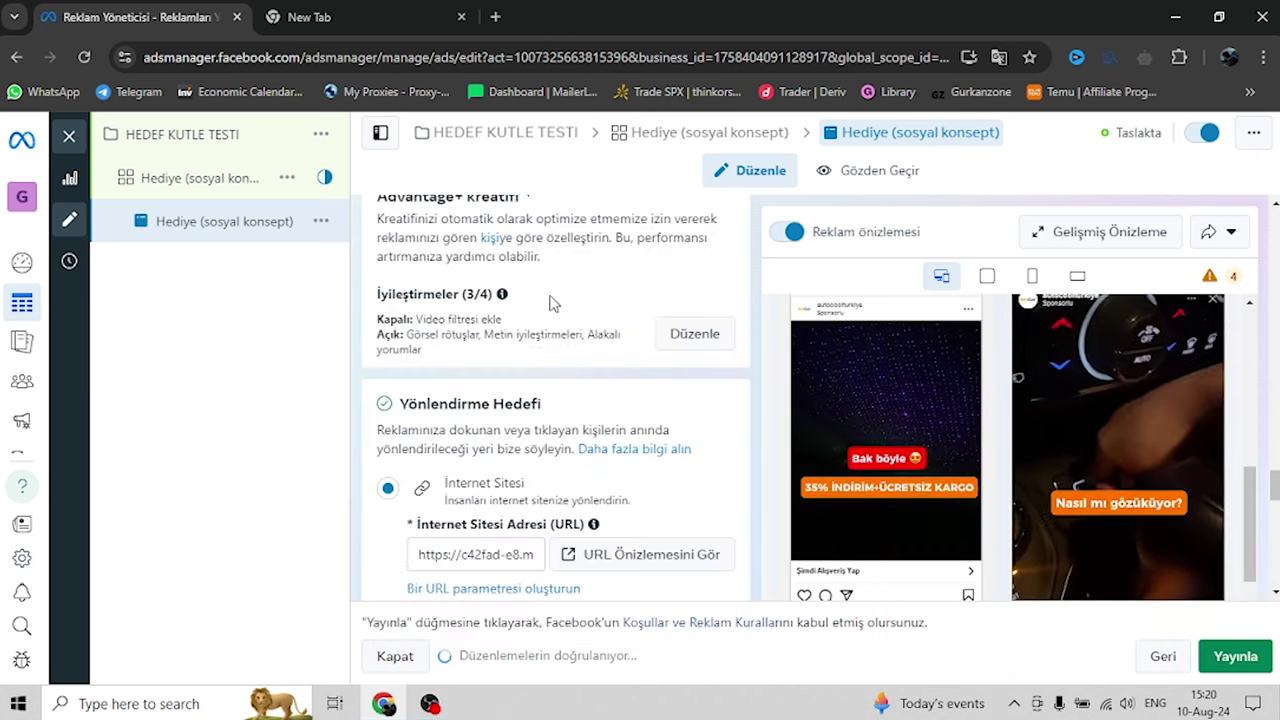
scroll(553, 303, down, 2)
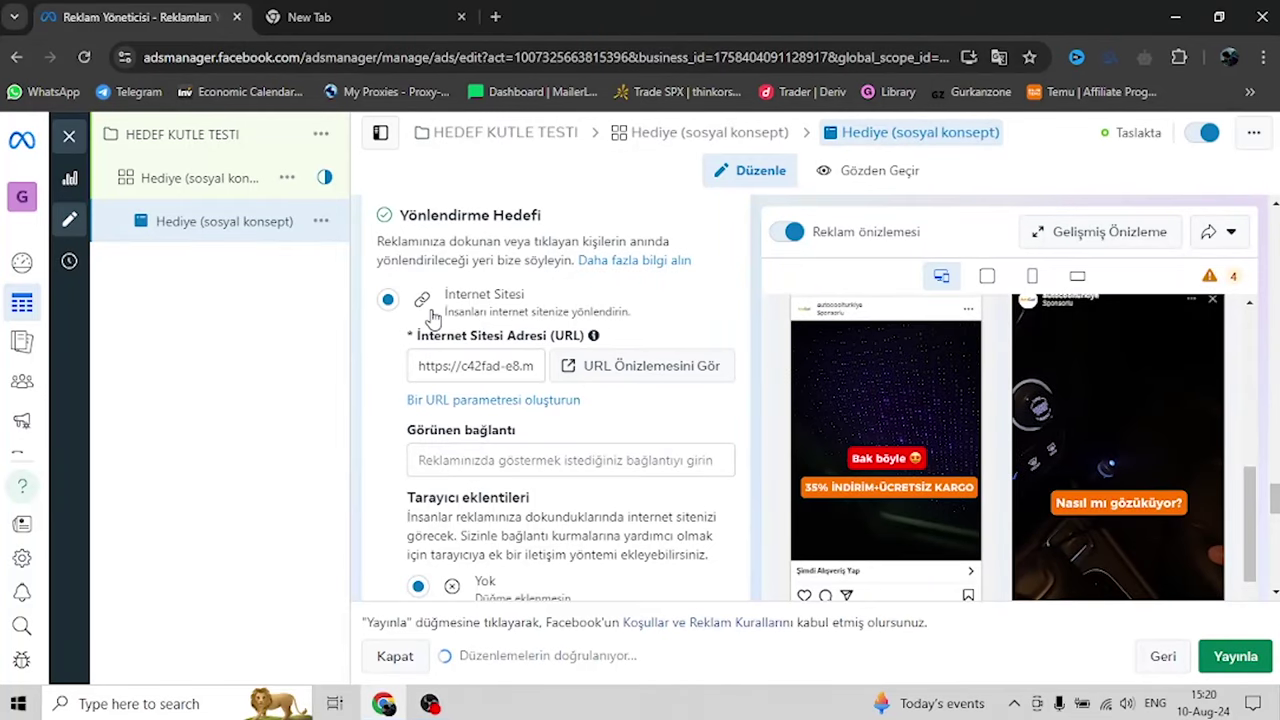
scroll(432, 316, down, 3)
mouse_move(504, 392)
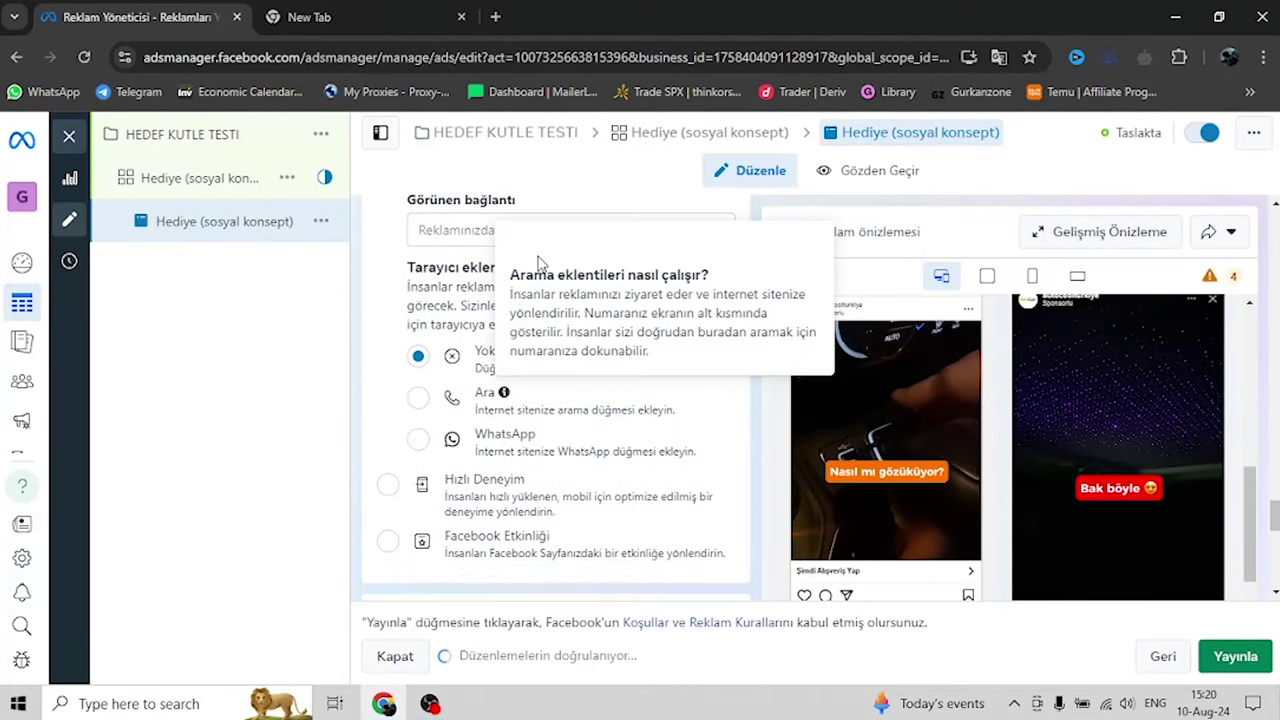
scroll(508, 378, down, 3)
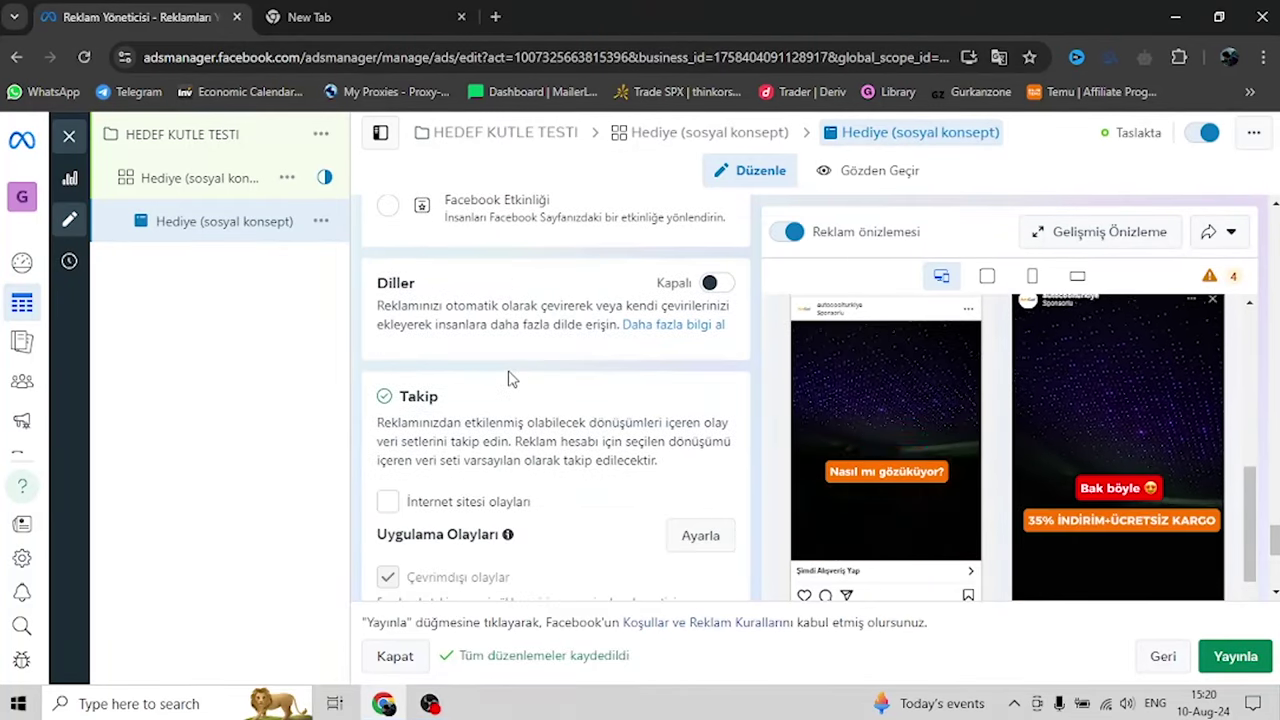
scroll(508, 378, down, 1)
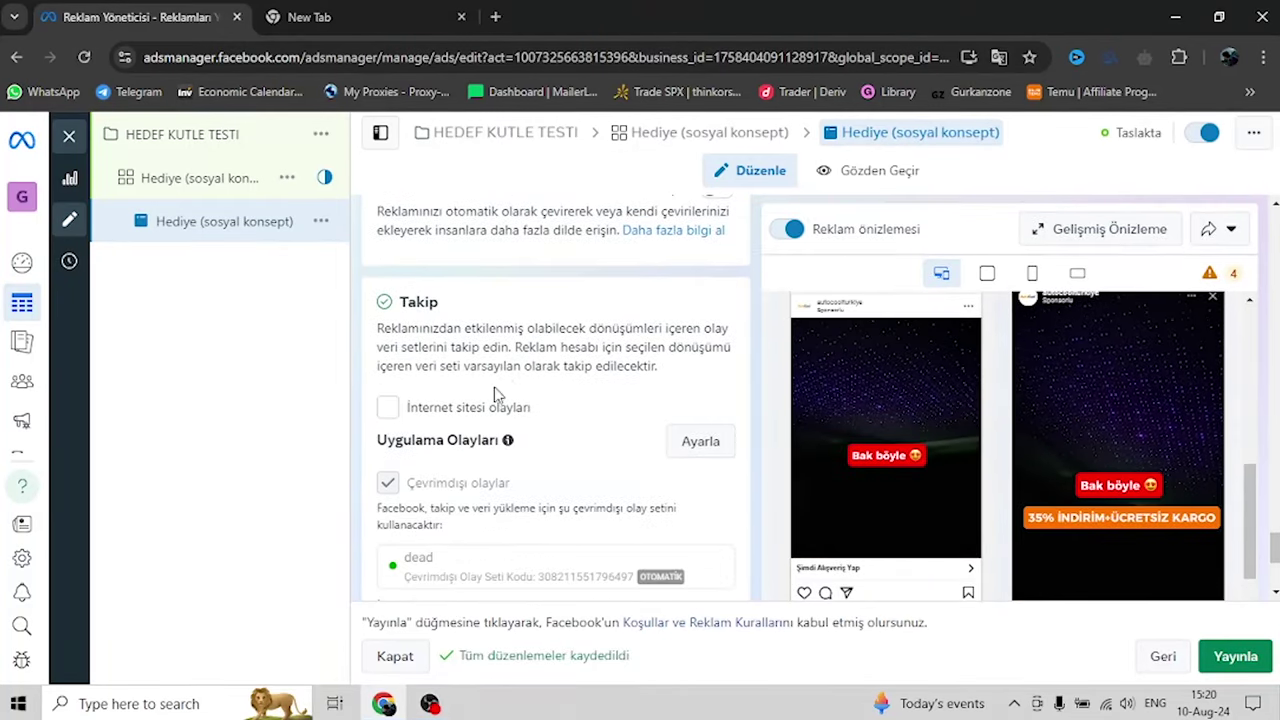
click(388, 410)
scroll(460, 405, down, 2)
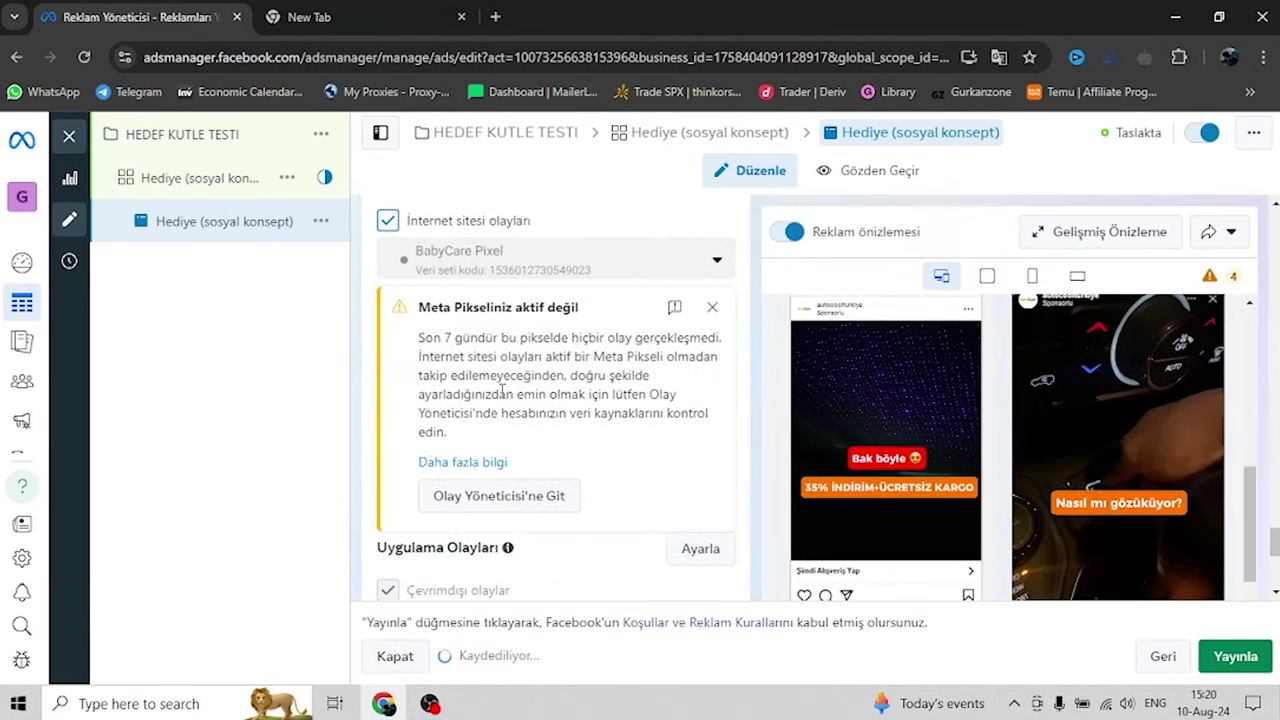
click(712, 305)
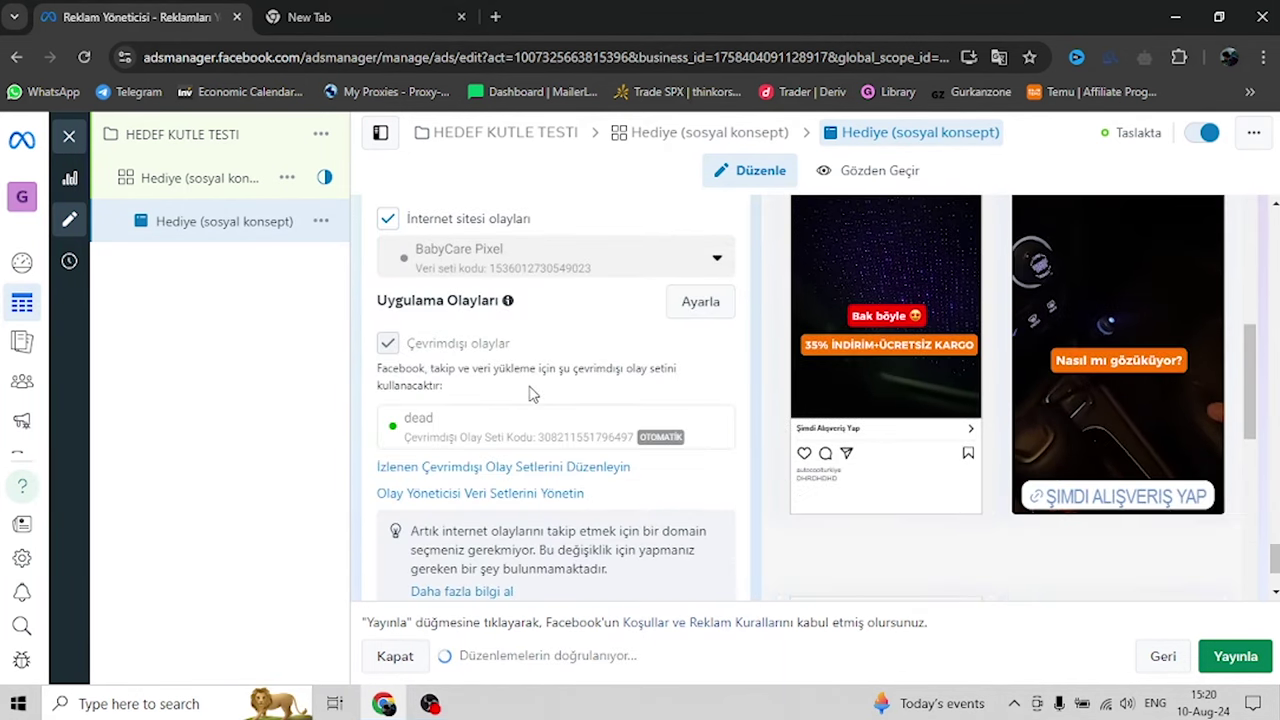
In the ad's URL parameter builder, set the campaign source to {{campaign.name}} and the campaign medium to {{ad.name}}
scroll(530, 393, down, 2)
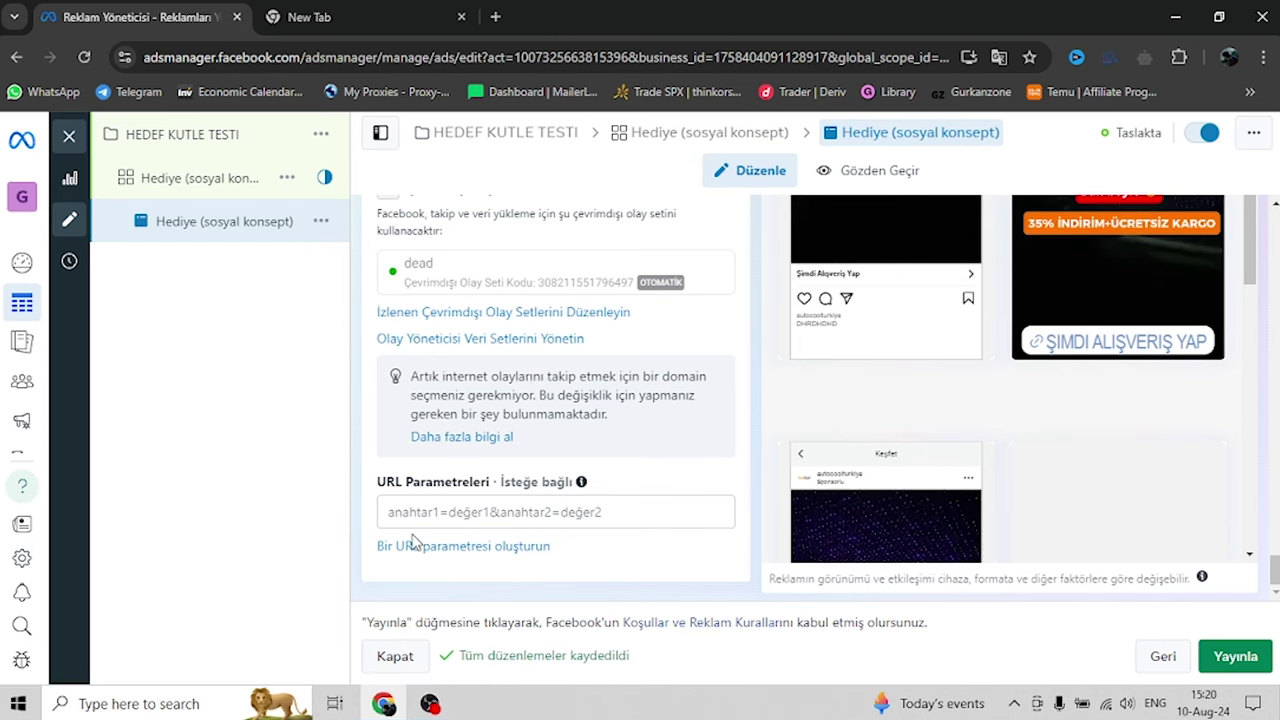
click(437, 511)
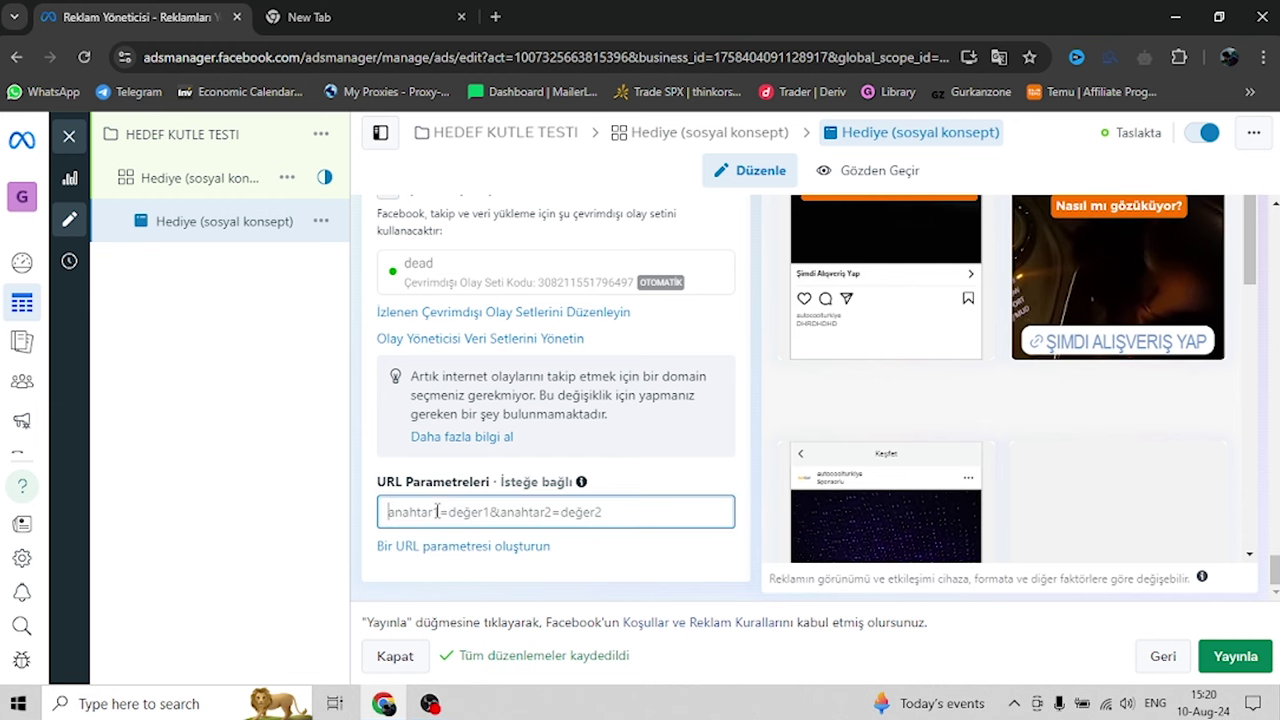
click(440, 548)
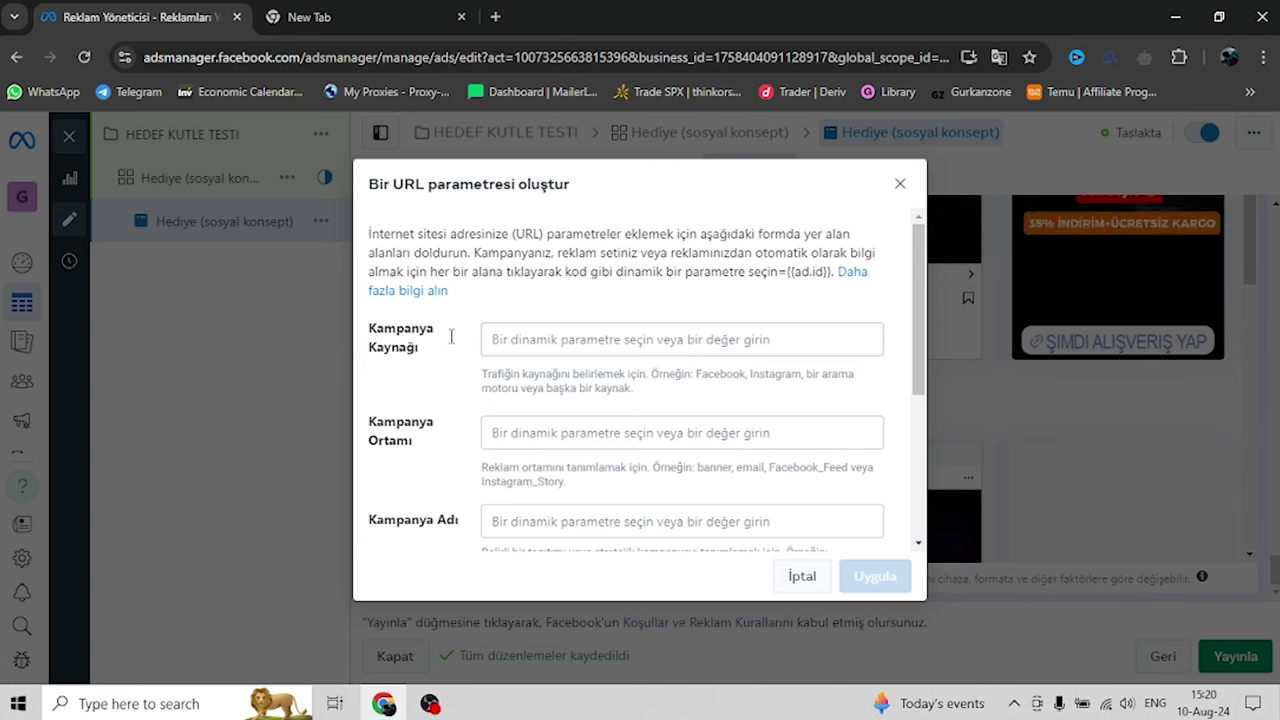
scroll(410, 450, down, 1)
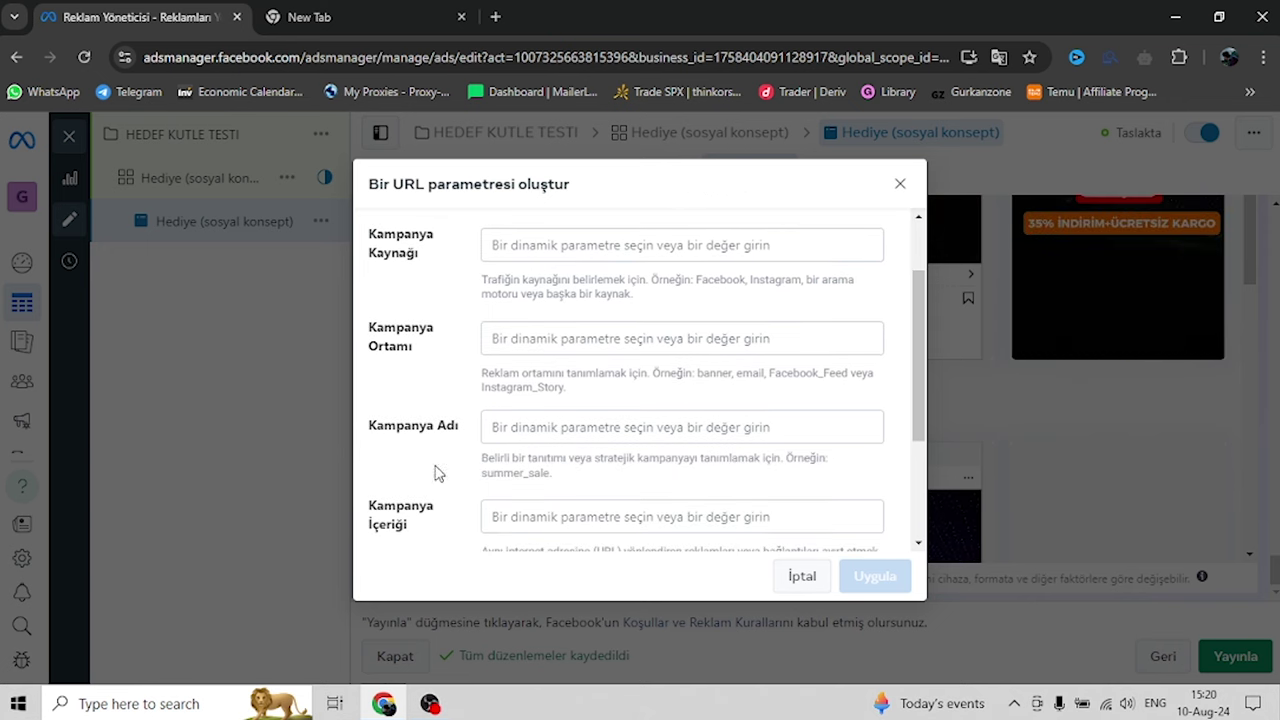
scroll(460, 374, up, 1)
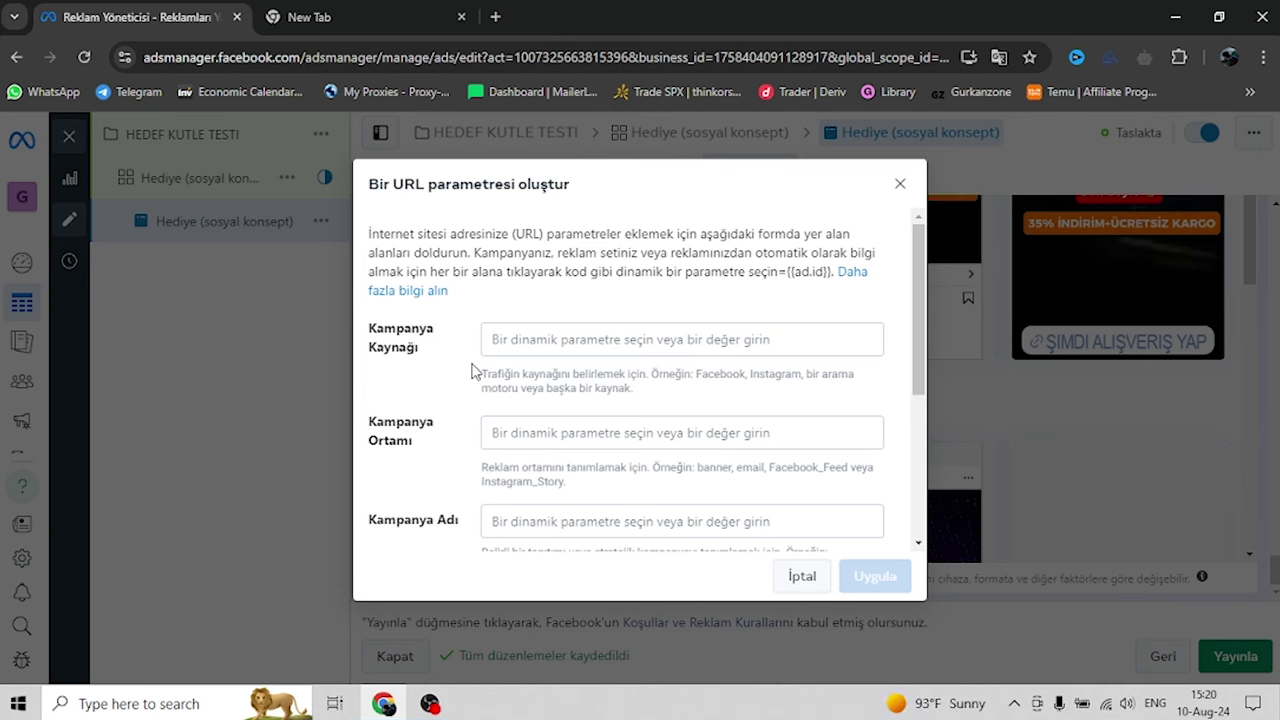
click(513, 343)
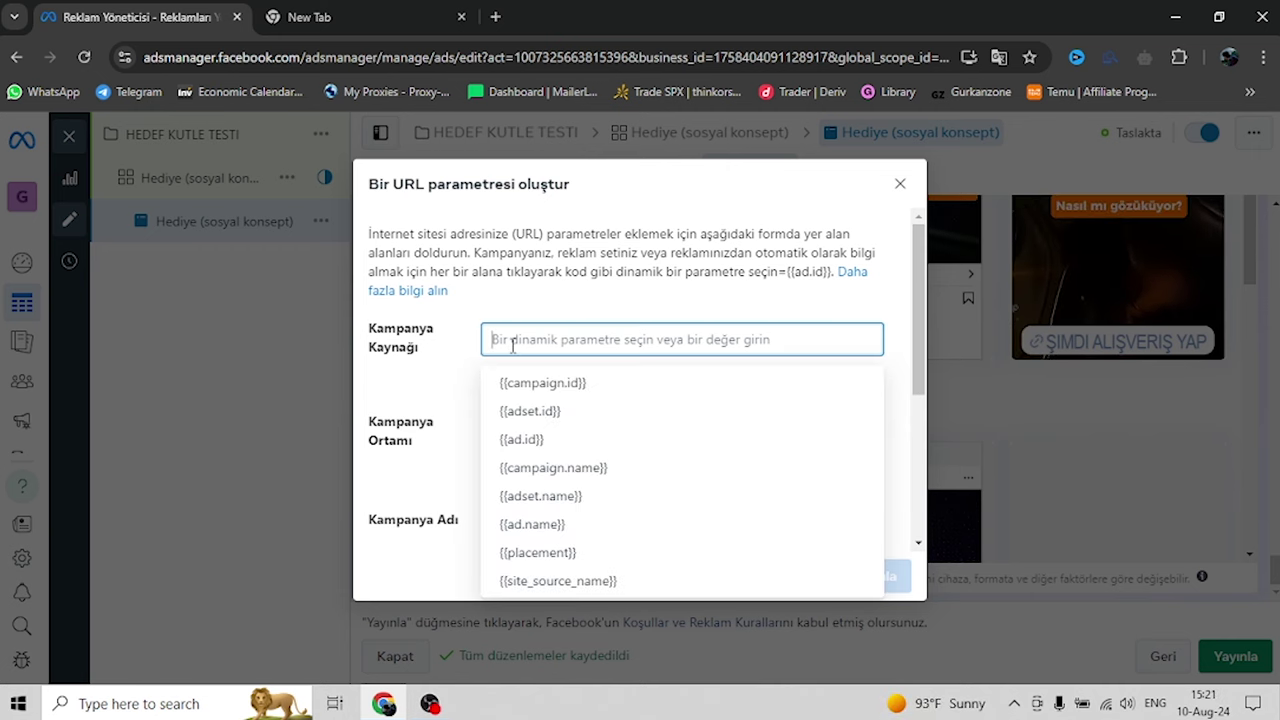
click(570, 470)
scroll(550, 436, down, 1)
click(550, 434)
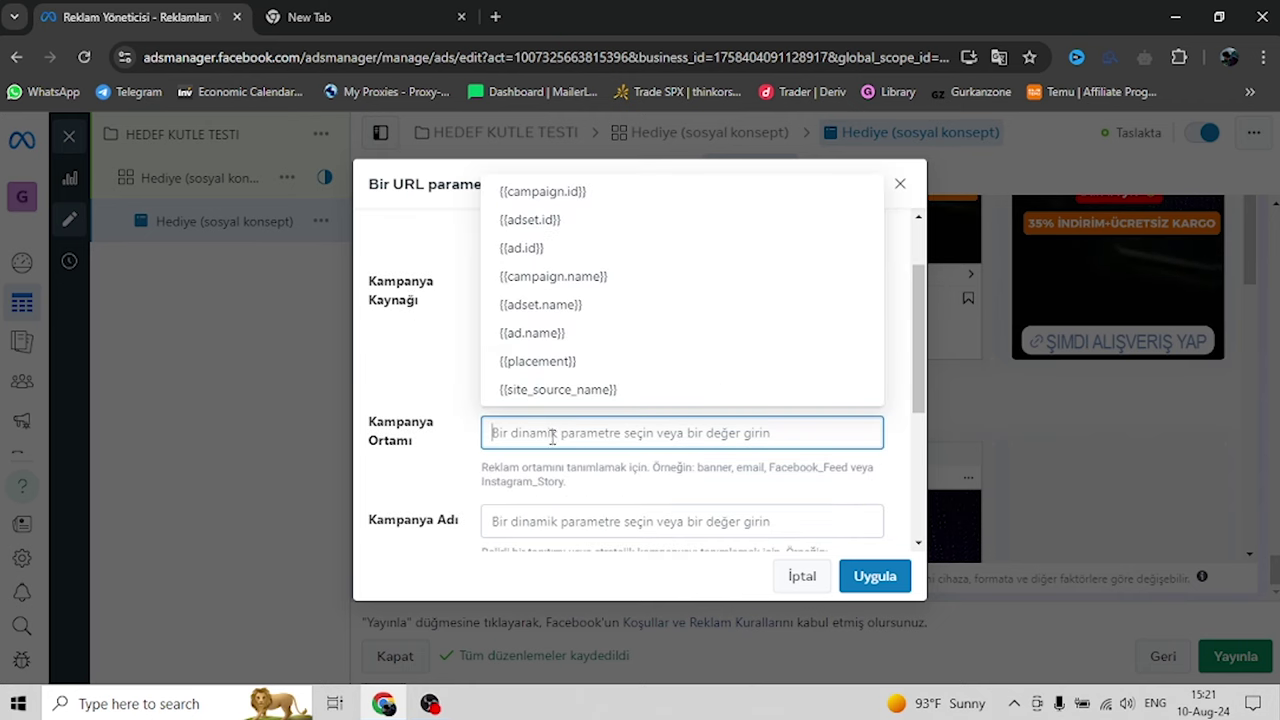
click(581, 334)
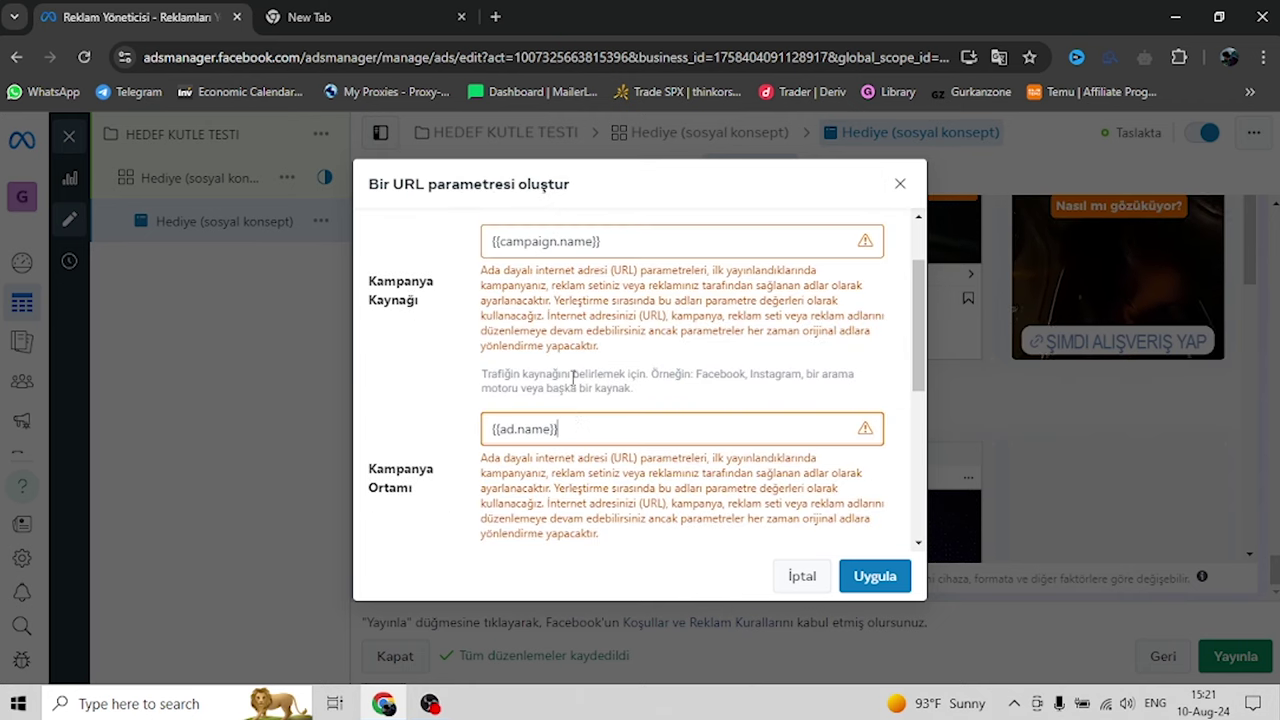
Set the URL parameters' campaign name to {{placement}} and campaign content to {{site_source_name}}
scroll(581, 440, down, 3)
click(581, 447)
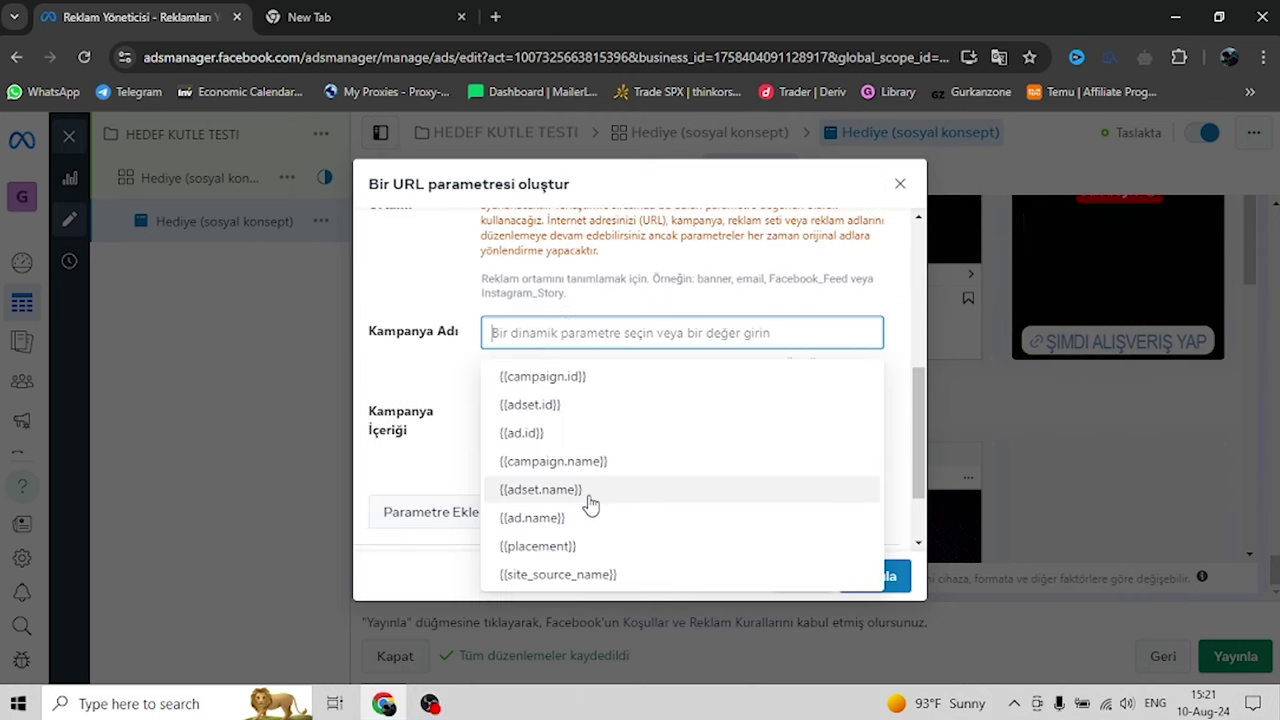
click(560, 546)
click(563, 425)
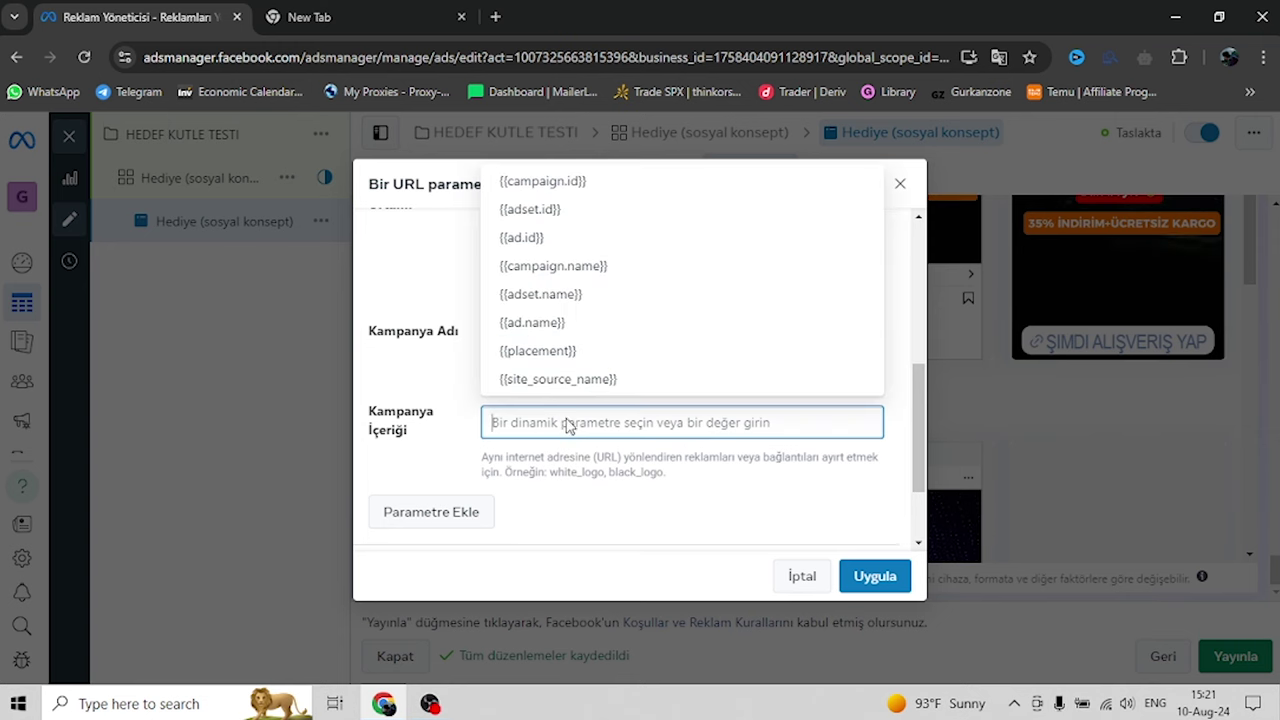
click(571, 378)
Apply the URL parameters to the ad and dismiss the preset values notice
scroll(703, 329, up, 10)
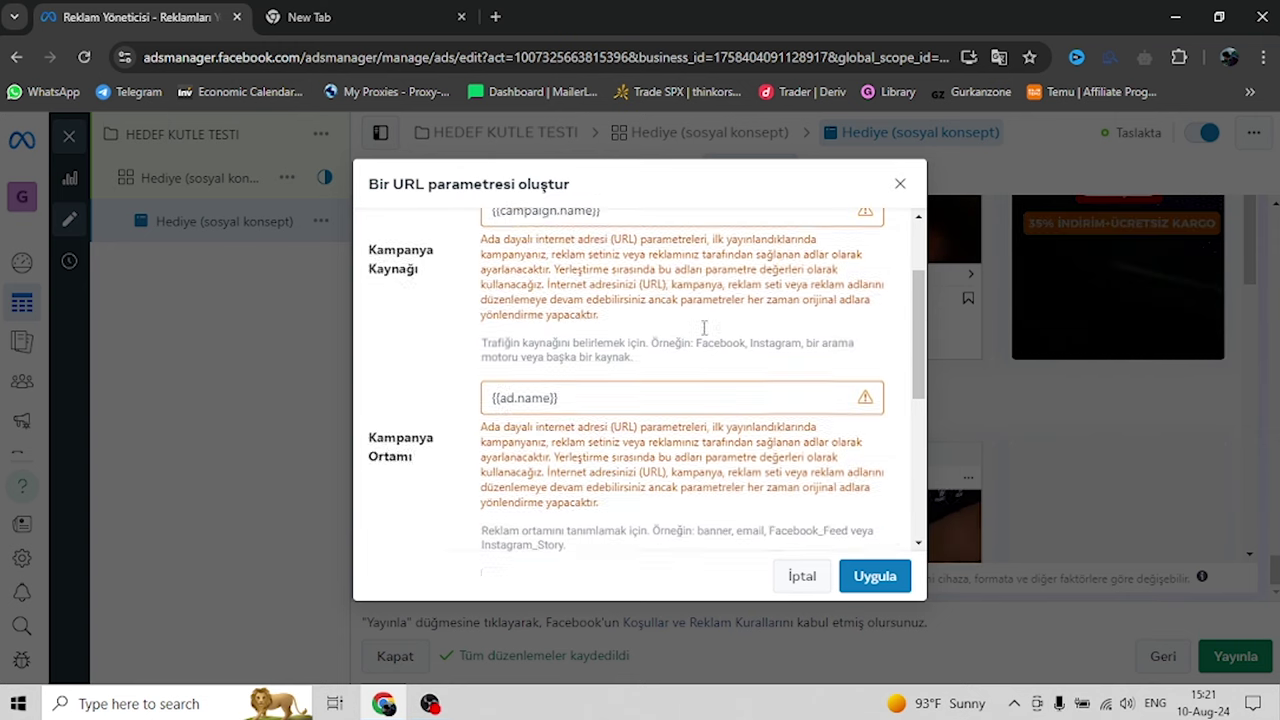
click(874, 577)
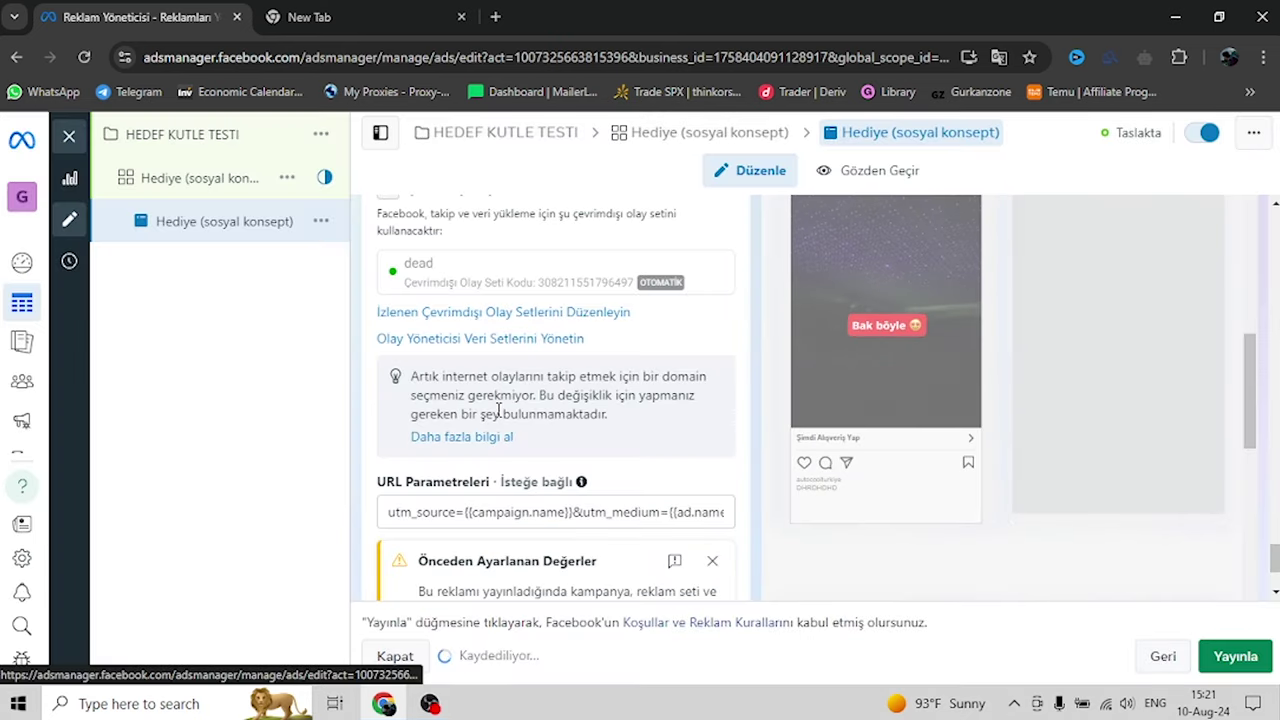
scroll(600, 450, down, 2)
click(713, 399)
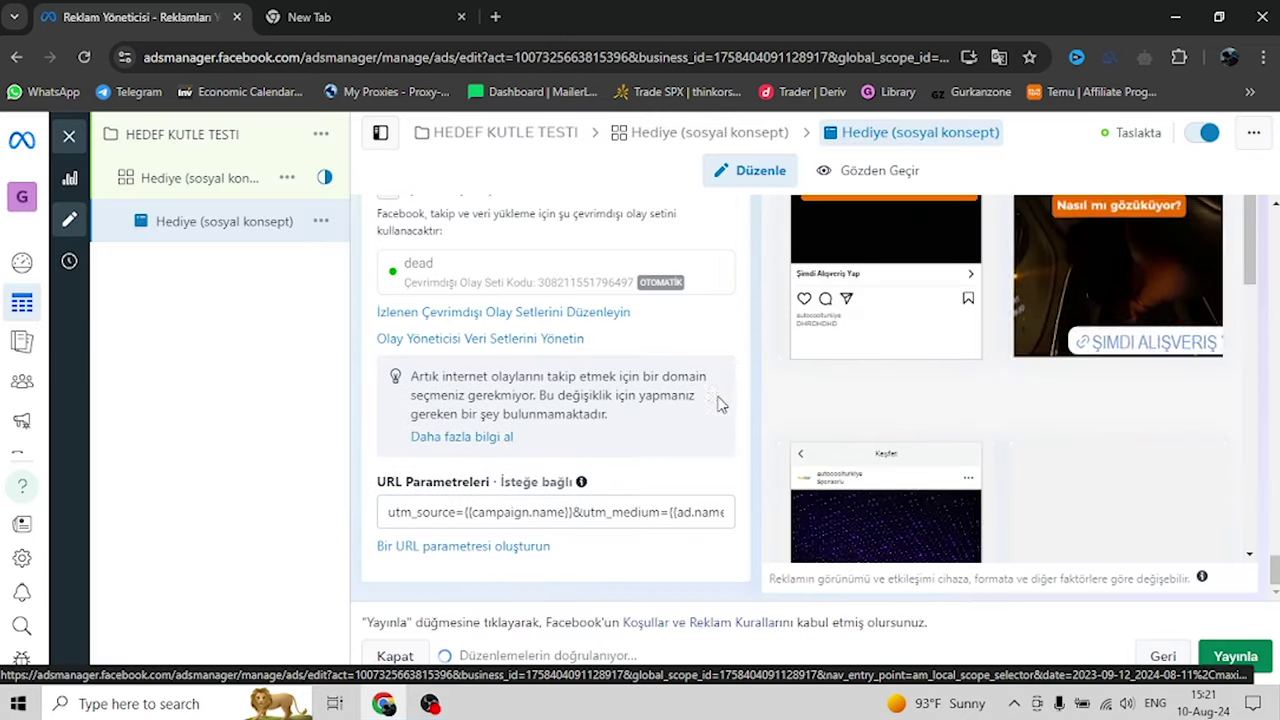
Review the ad's destination, text, media and ad source settings along with its Facebook and Instagram previews
scroll(700, 400, up, 4)
scroll(668, 393, up, 8)
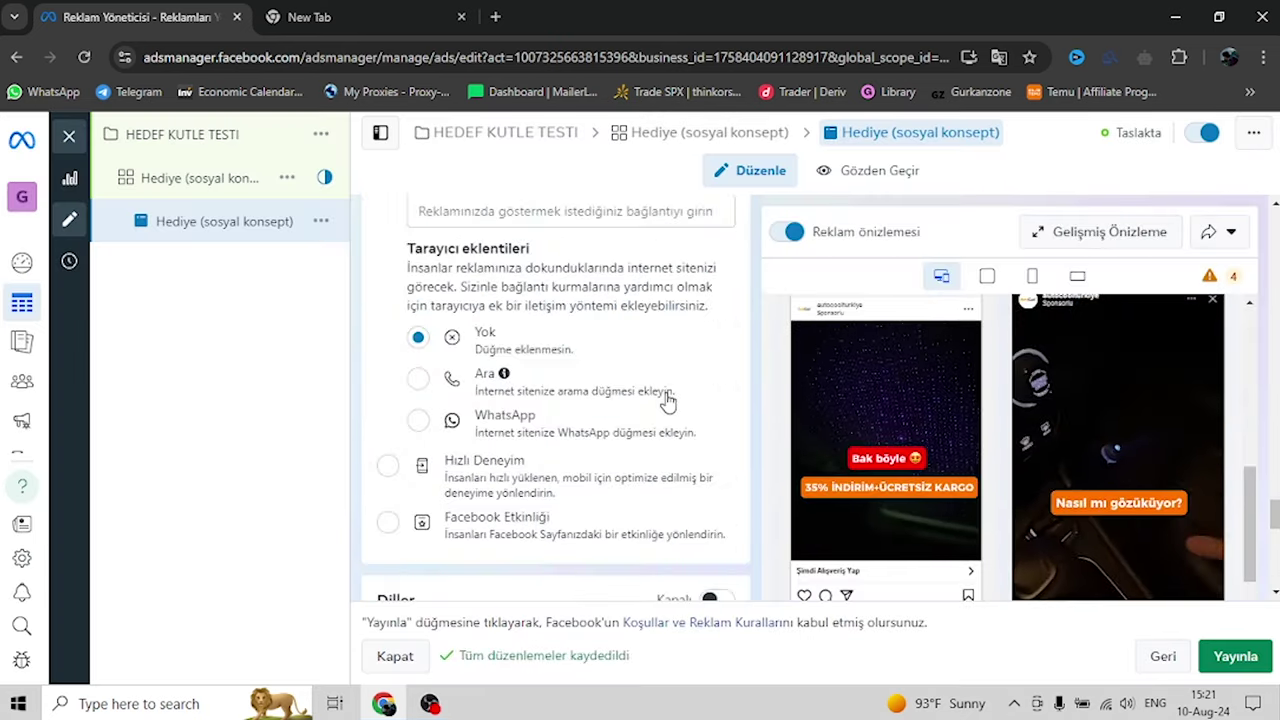
scroll(668, 400, up, 5)
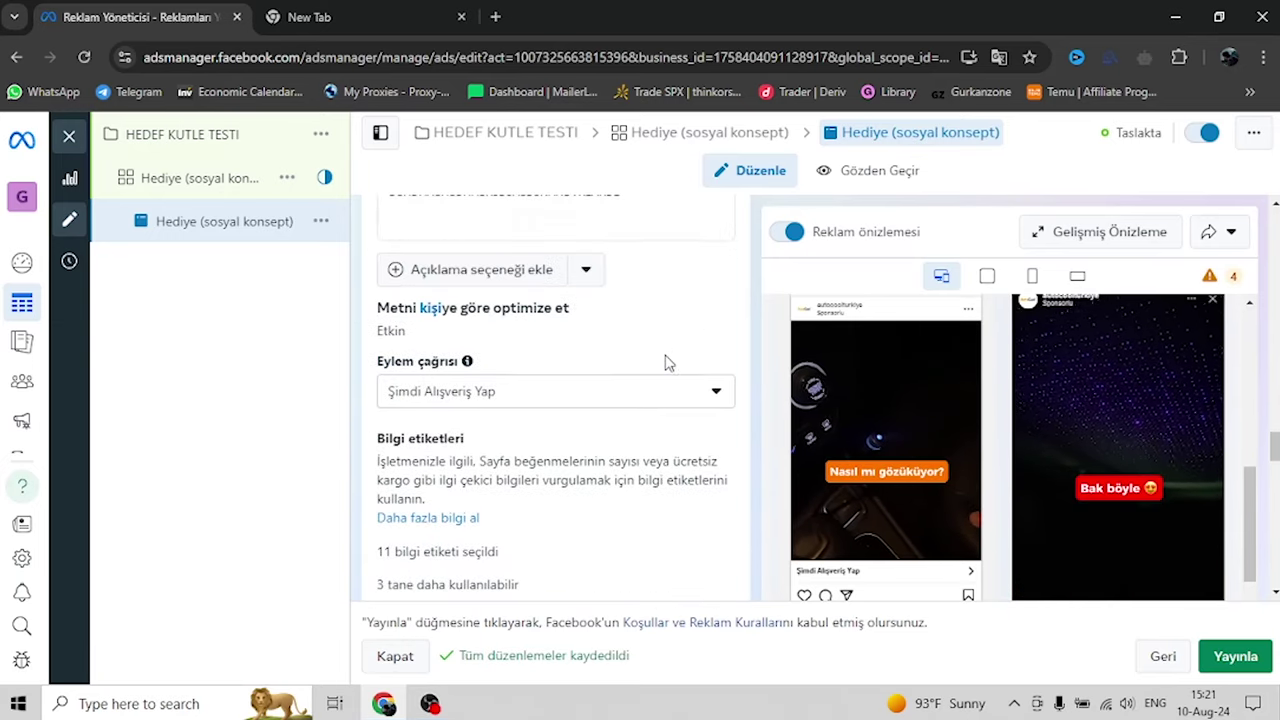
scroll(670, 358, up, 3)
scroll(660, 370, up, 10)
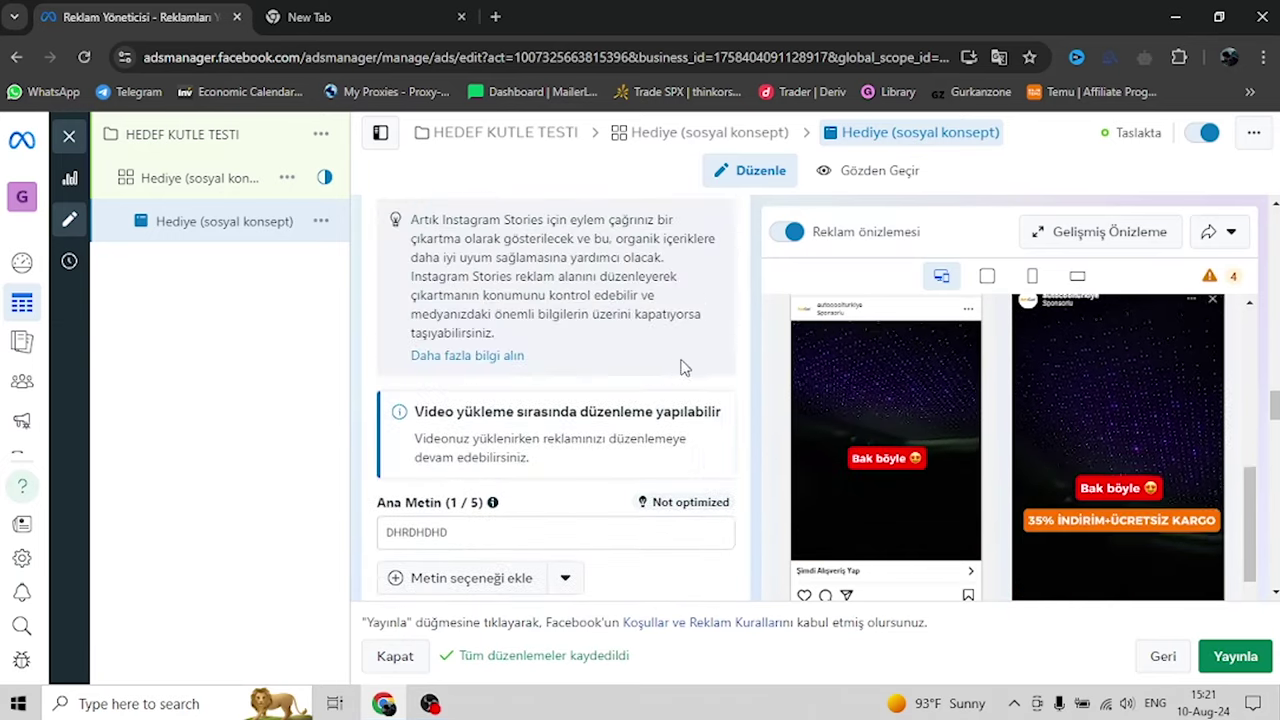
scroll(700, 367, up, 5)
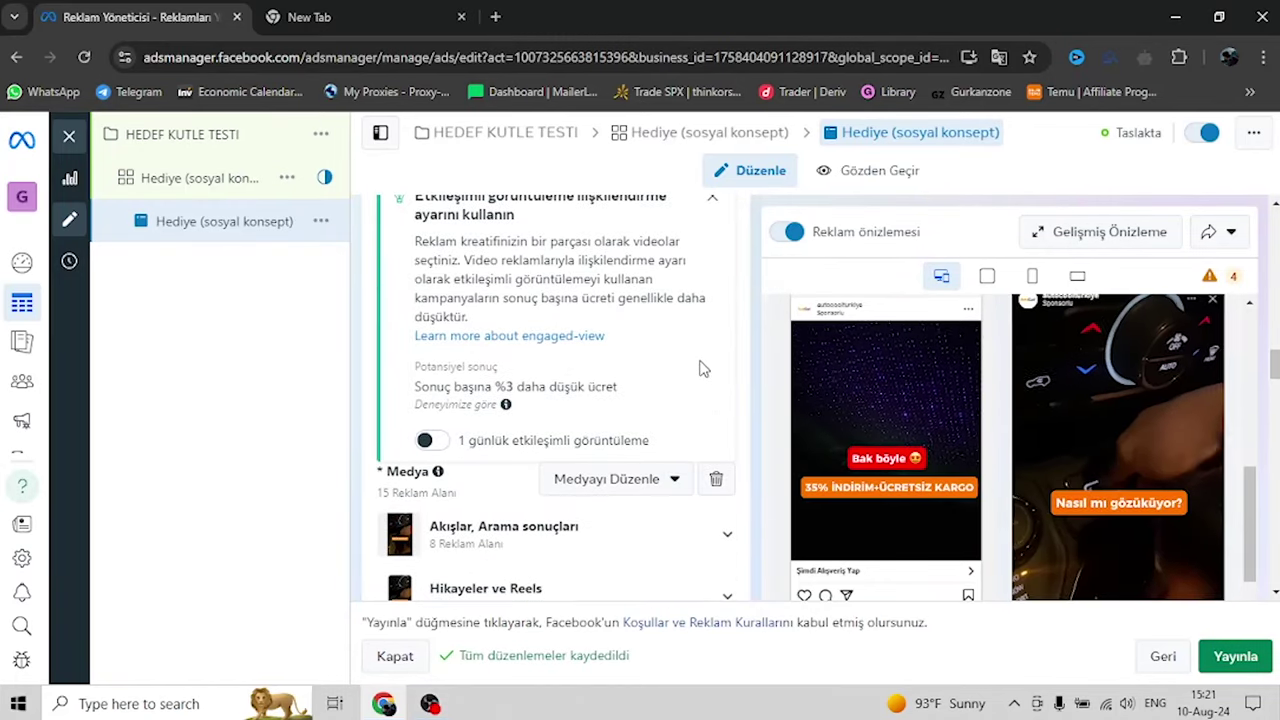
scroll(703, 369, up, 5)
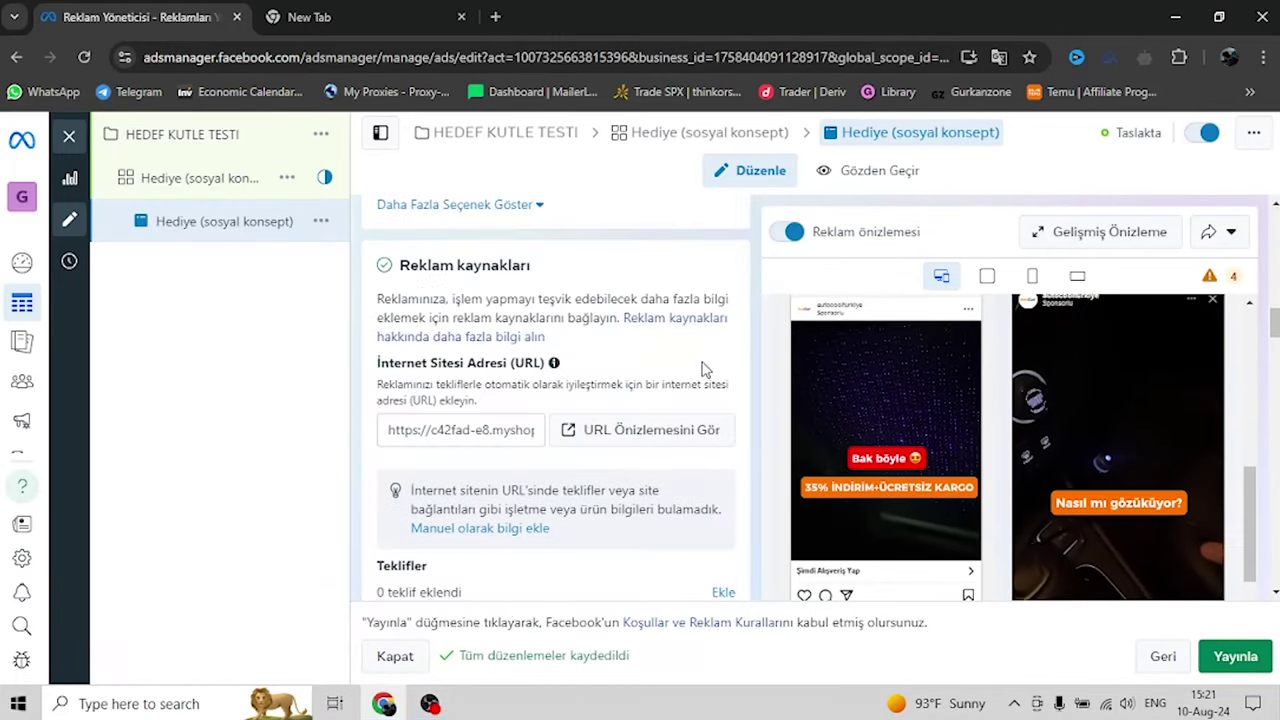
scroll(703, 369, down, 20)
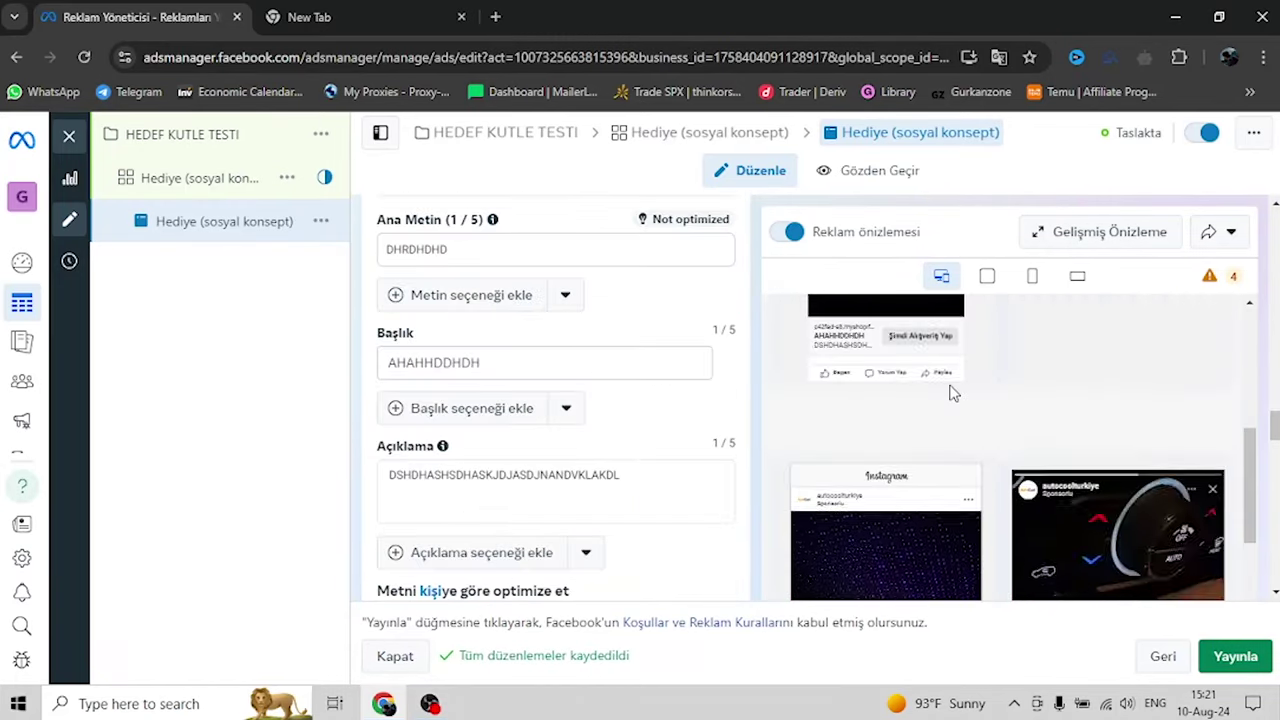
scroll(954, 390, up, 5)
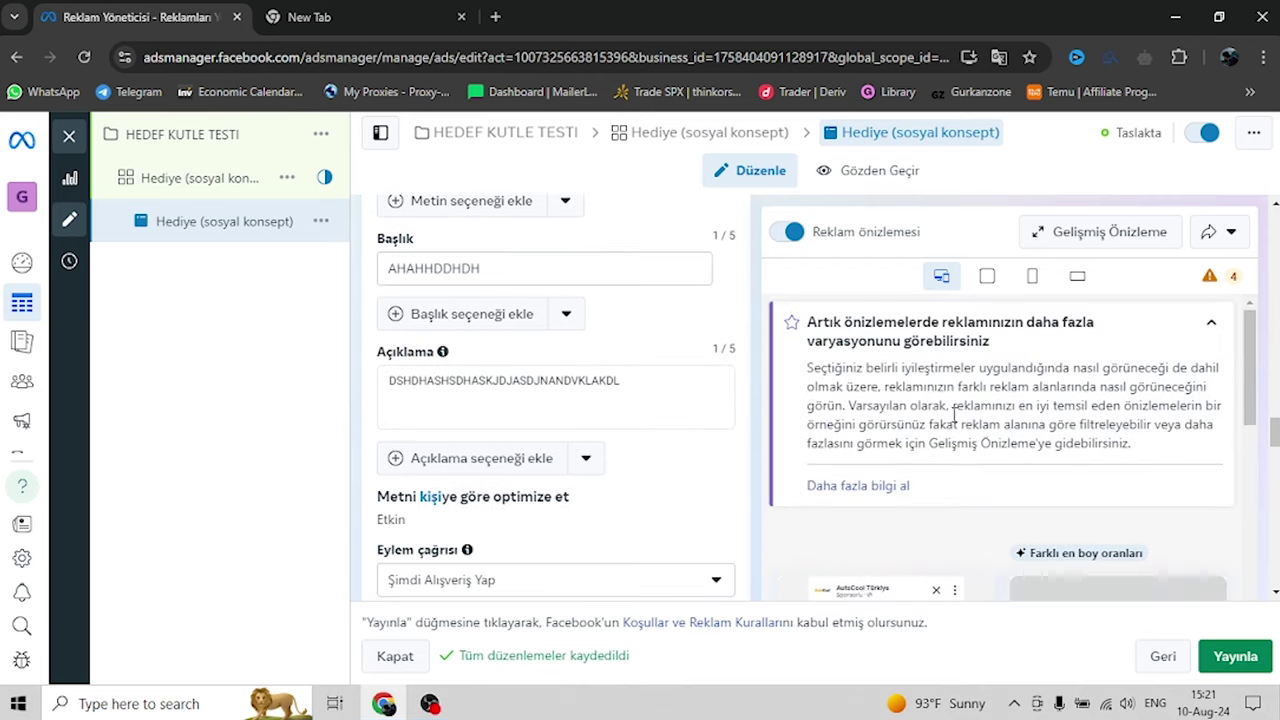
scroll(955, 400, down, 5)
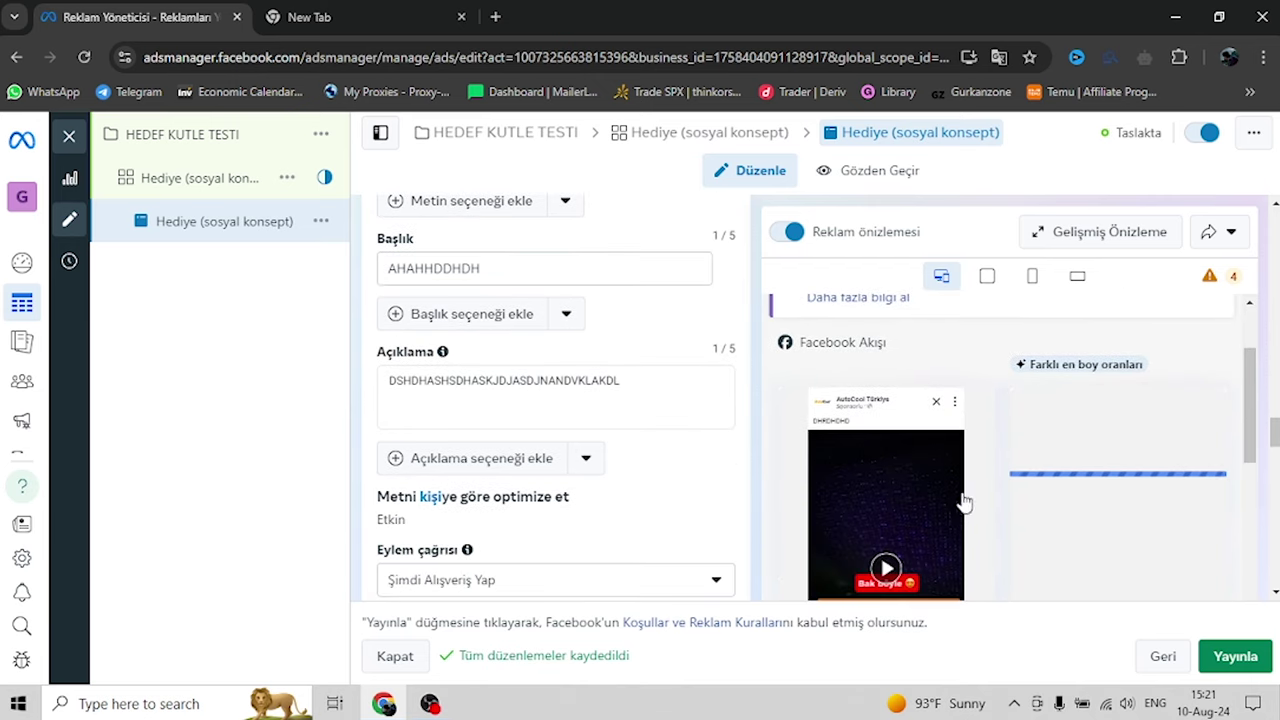
scroll(1008, 410, down, 2)
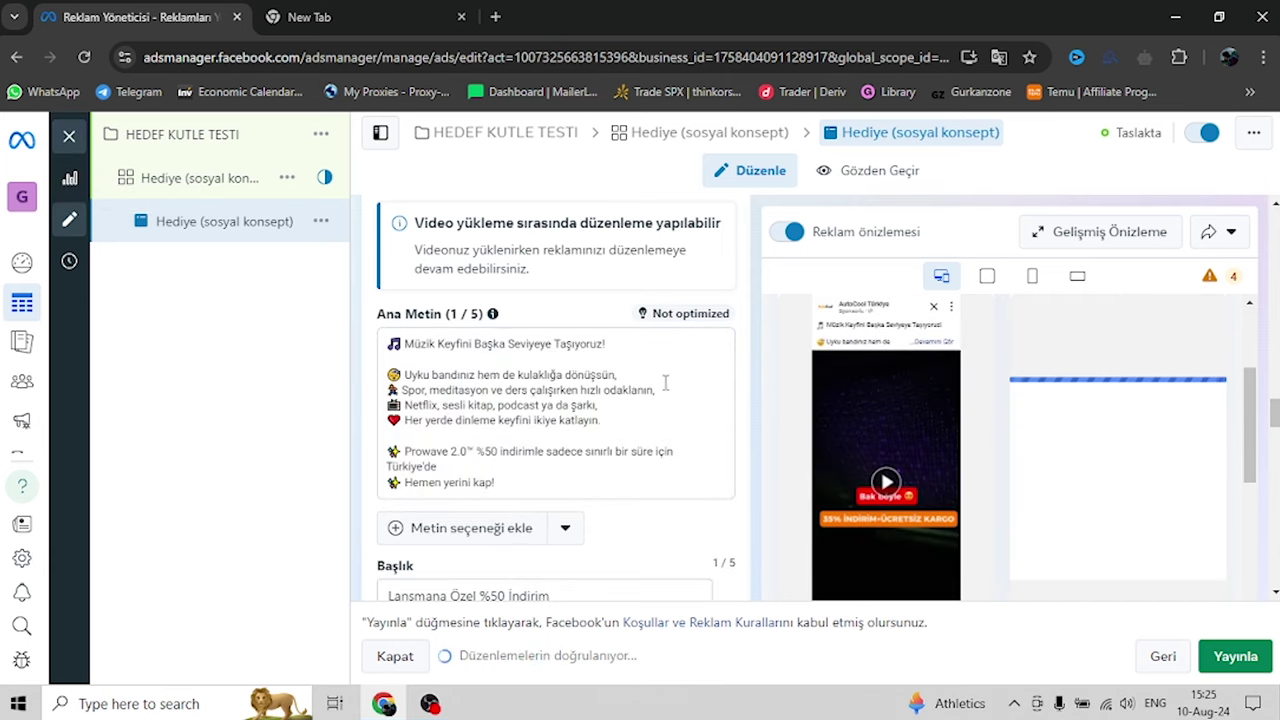
Expand the primary text in the Facebook feed preview and examine its opening line in the primary text field
click(930, 343)
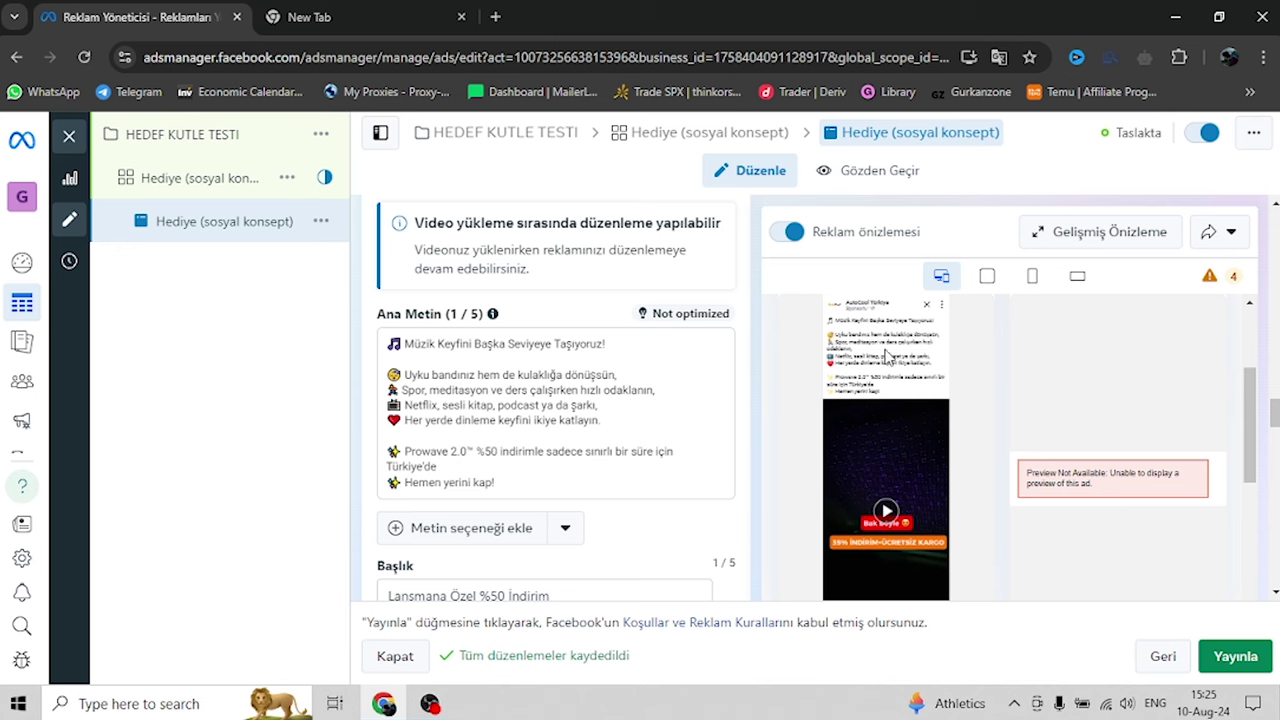
drag(621, 346, 357, 349)
click(426, 358)
drag(614, 343, 374, 345)
click(440, 349)
drag(606, 344, 451, 344)
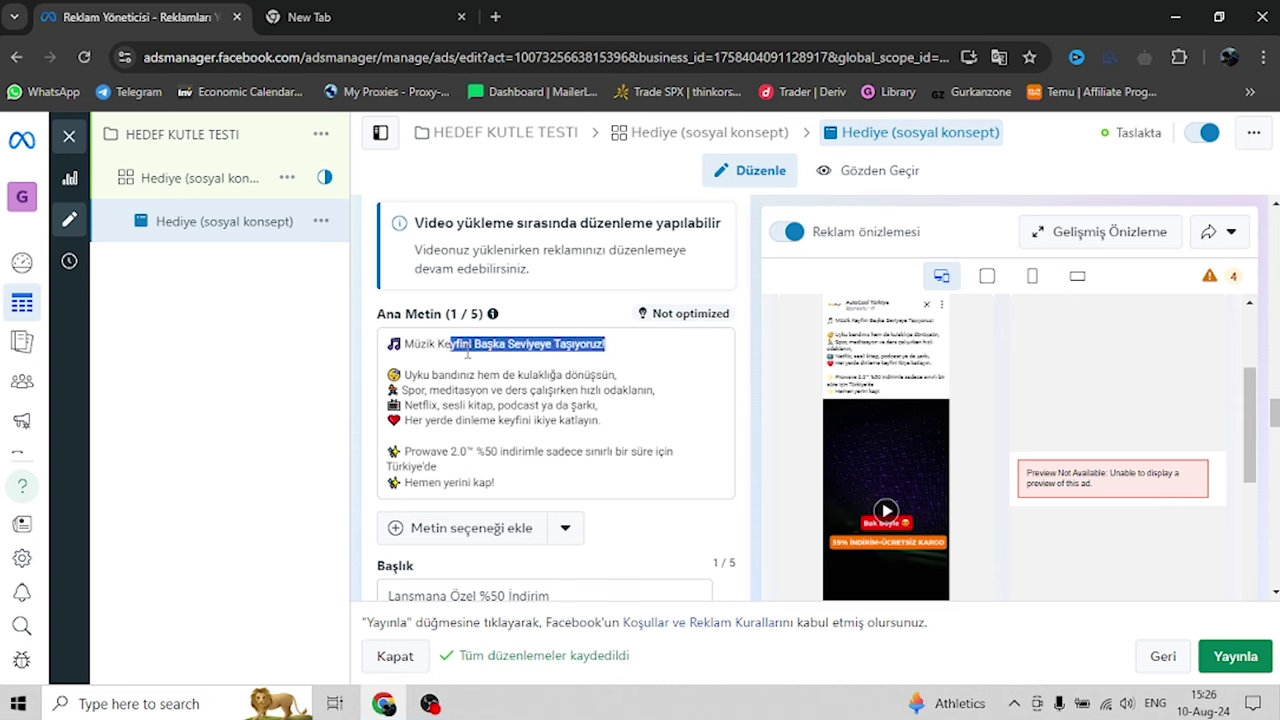
click(467, 344)
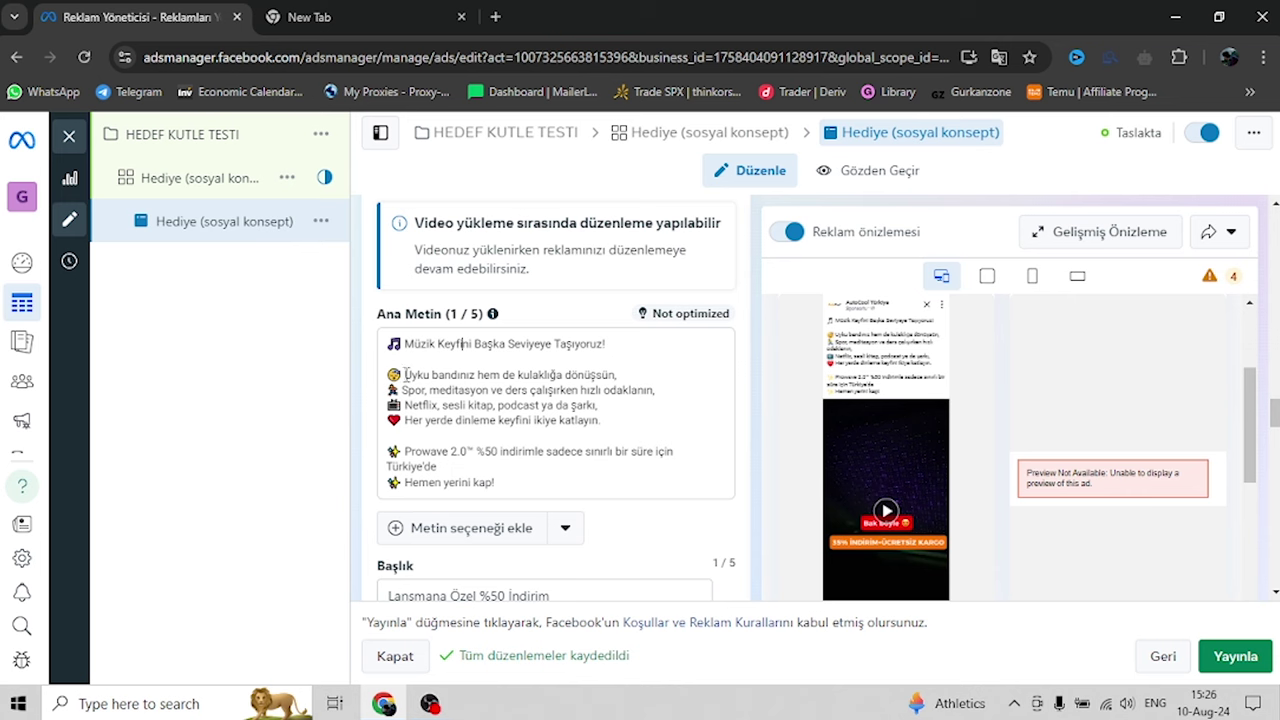
Examine the four product benefit lines in the middle of the primary text, from the sleep band to the listening line
mouse_move(405, 374)
mouse_down()
mouse_move(480, 372)
mouse_move(620, 414)
mouse_move(388, 405)
mouse_move(402, 374)
mouse_up()
click(603, 420)
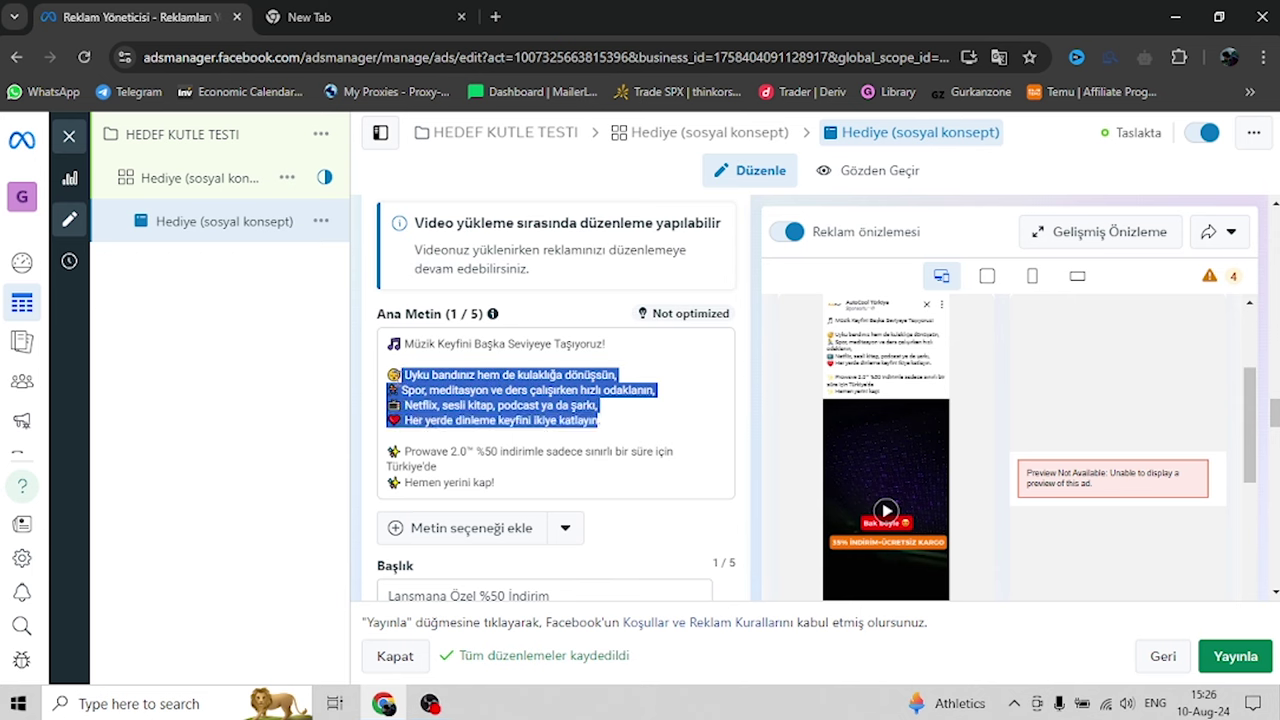
click(461, 374)
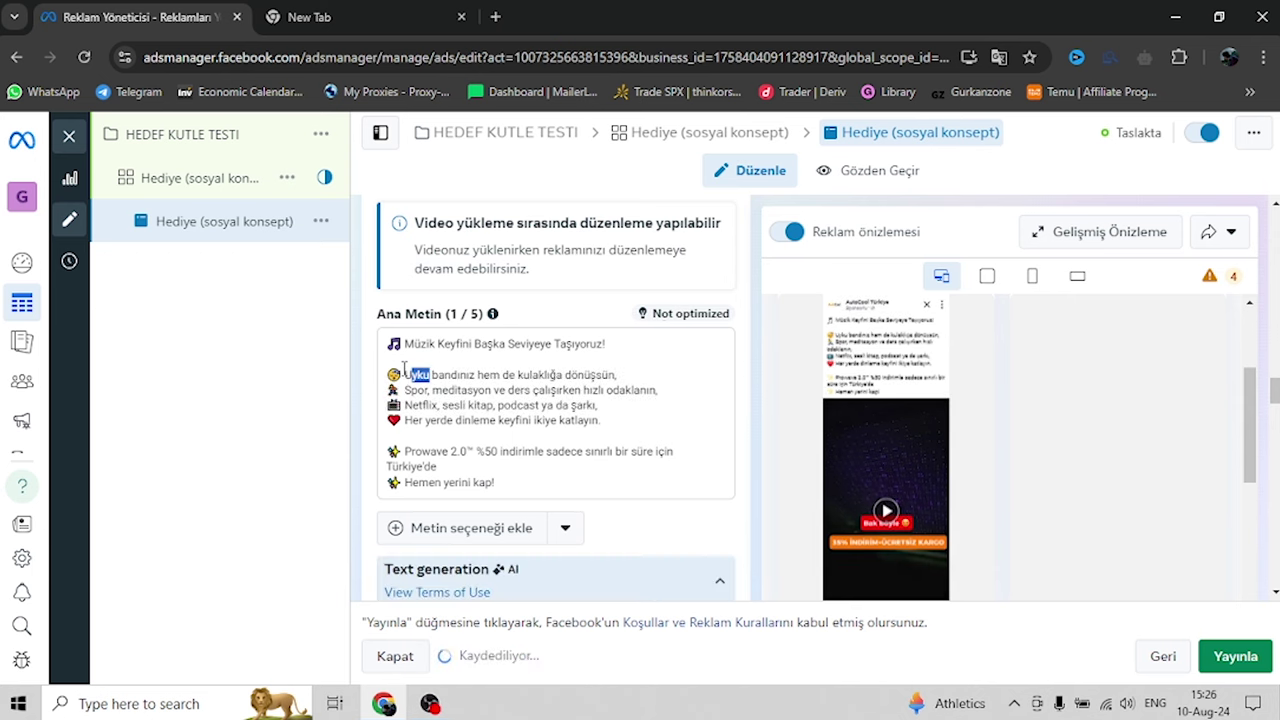
drag(500, 374, 564, 374)
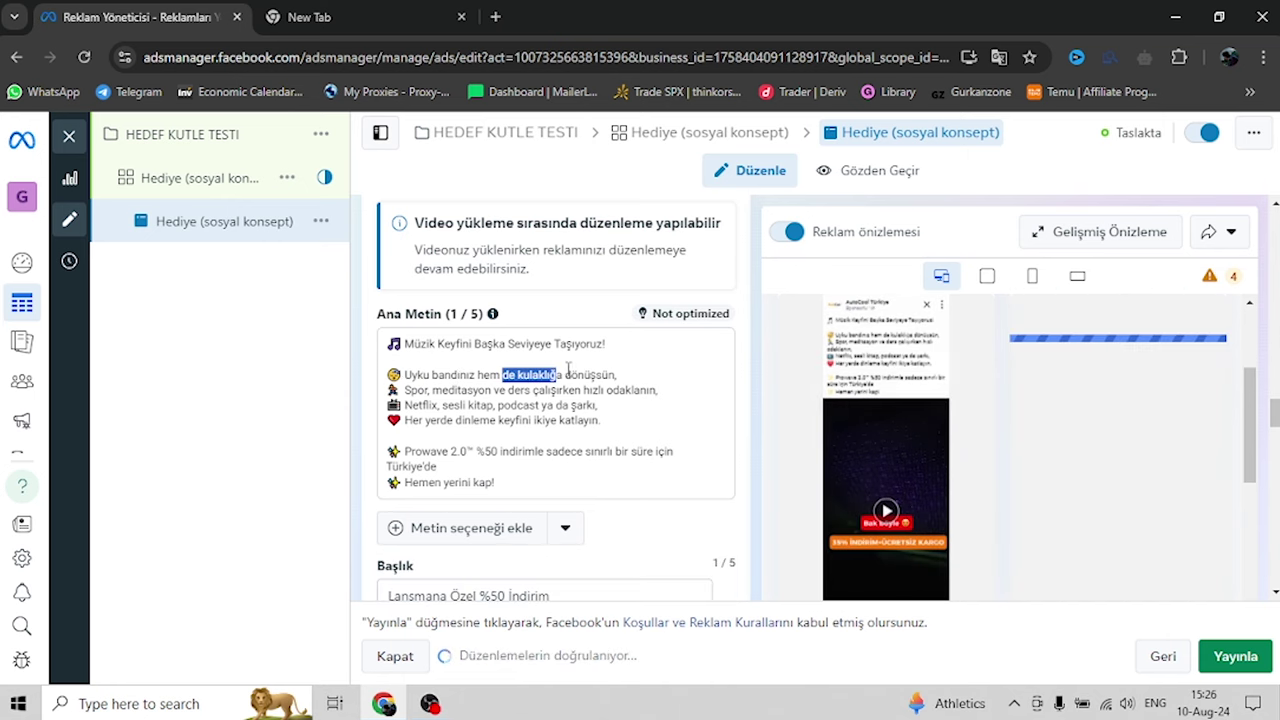
click(599, 373)
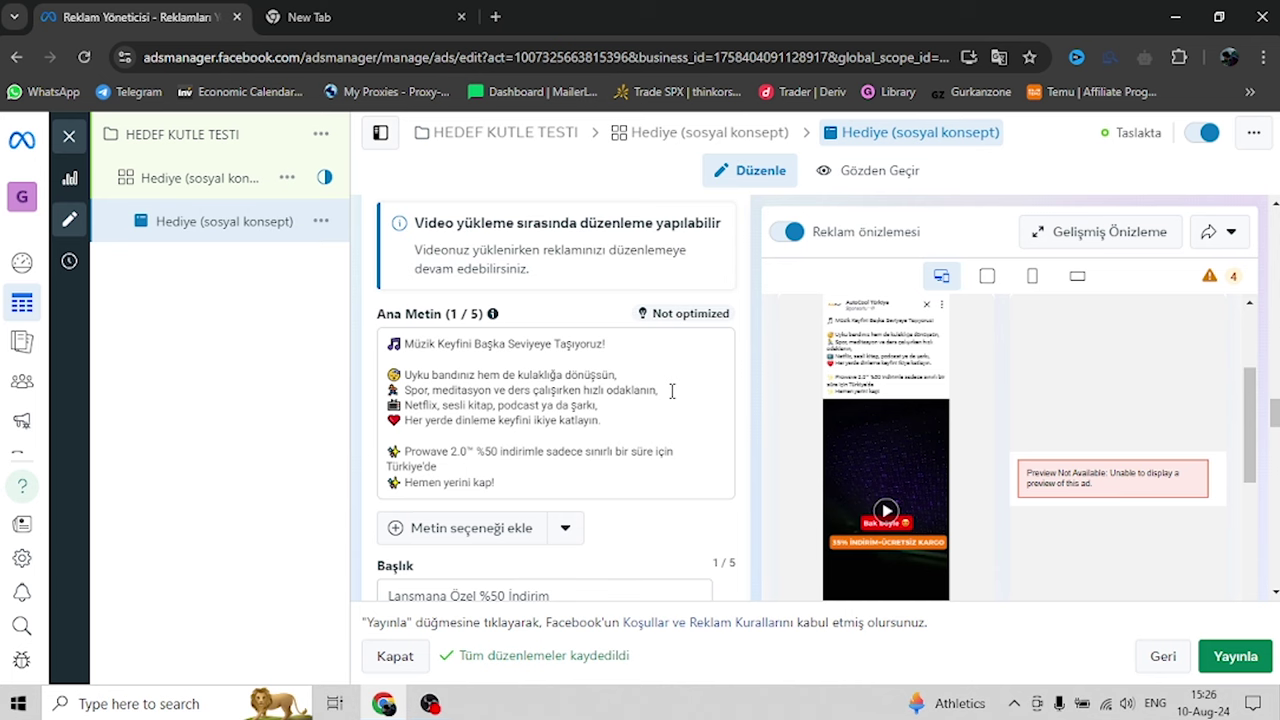
drag(460, 405, 570, 405)
click(617, 406)
drag(425, 421, 541, 420)
click(603, 412)
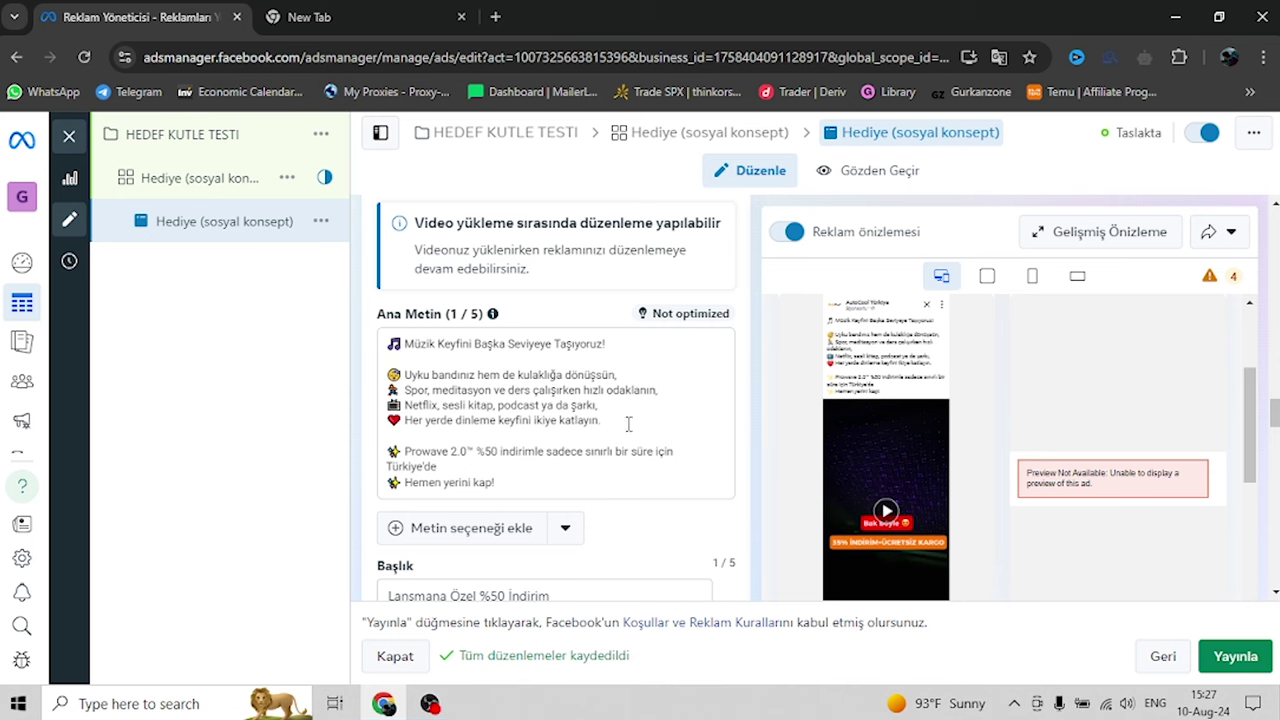
Examine the Prowave 2.0 discount line and the closing call to action within the full primary text
drag(600, 421, 402, 357)
scroll(397, 372, down, 2)
click(501, 352)
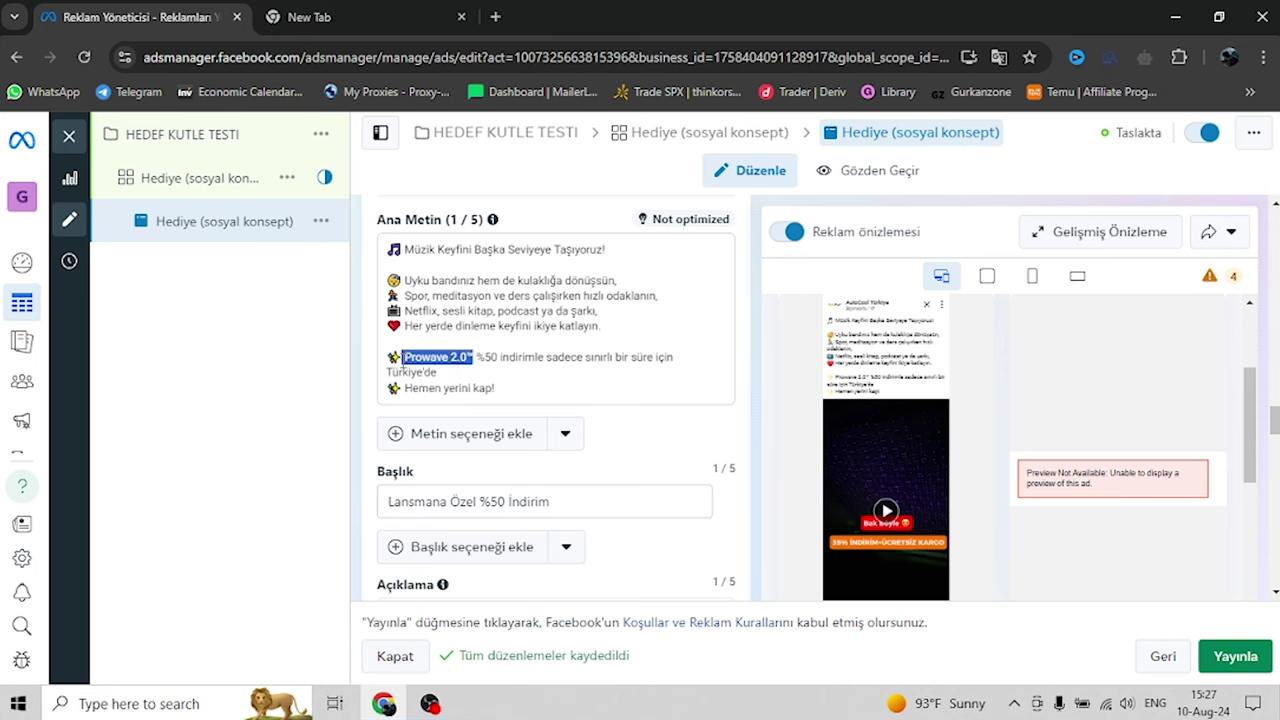
click(420, 375)
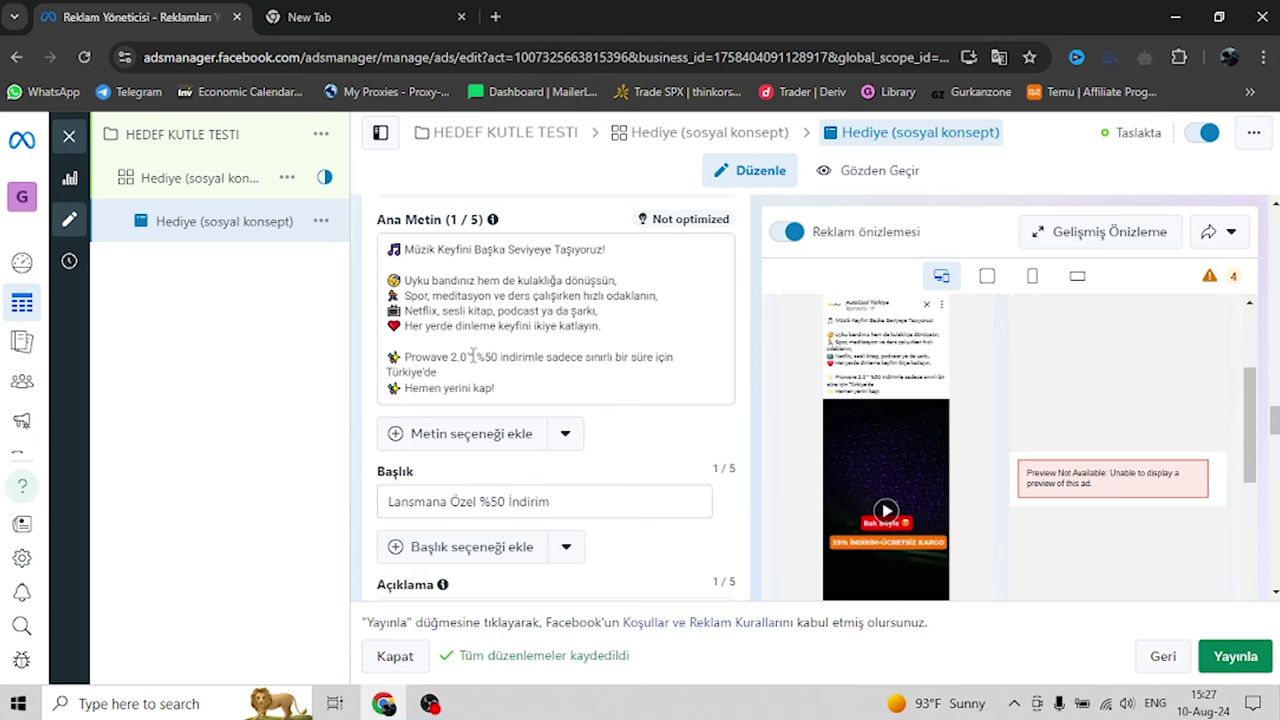
drag(477, 356, 647, 364)
drag(464, 373, 404, 372)
click(463, 388)
drag(477, 357, 398, 393)
click(572, 358)
click(504, 378)
drag(504, 392, 379, 257)
click(438, 263)
Compare the headline "Lansmana Özel %50 İndirim" with how it appears in the Facebook feed preview
scroll(447, 311, down, 1)
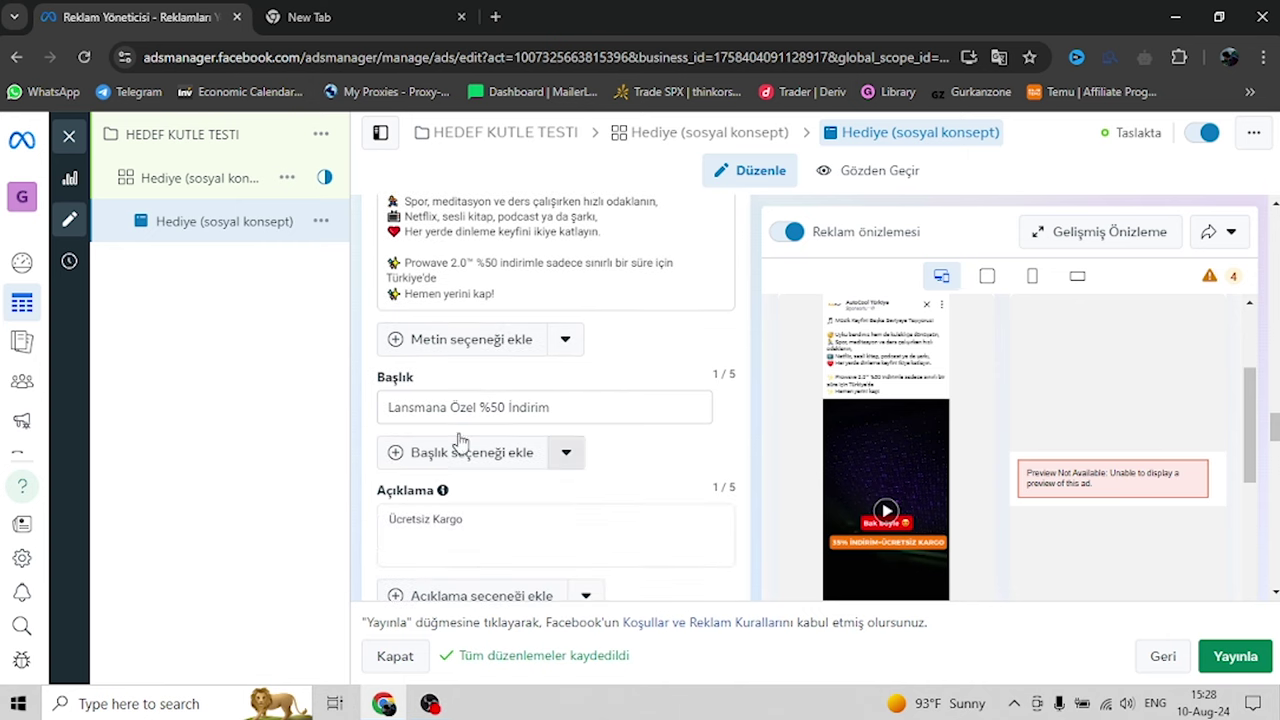
scroll(830, 475, down, 1)
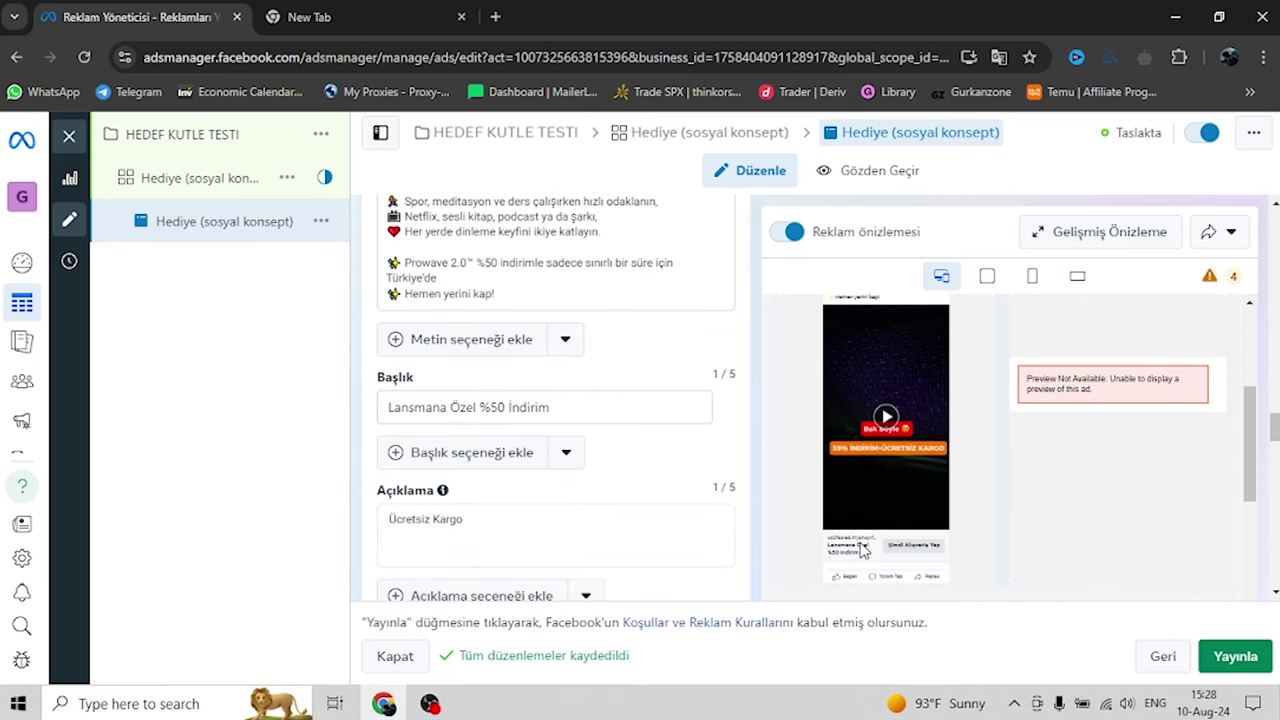
drag(577, 411, 389, 407)
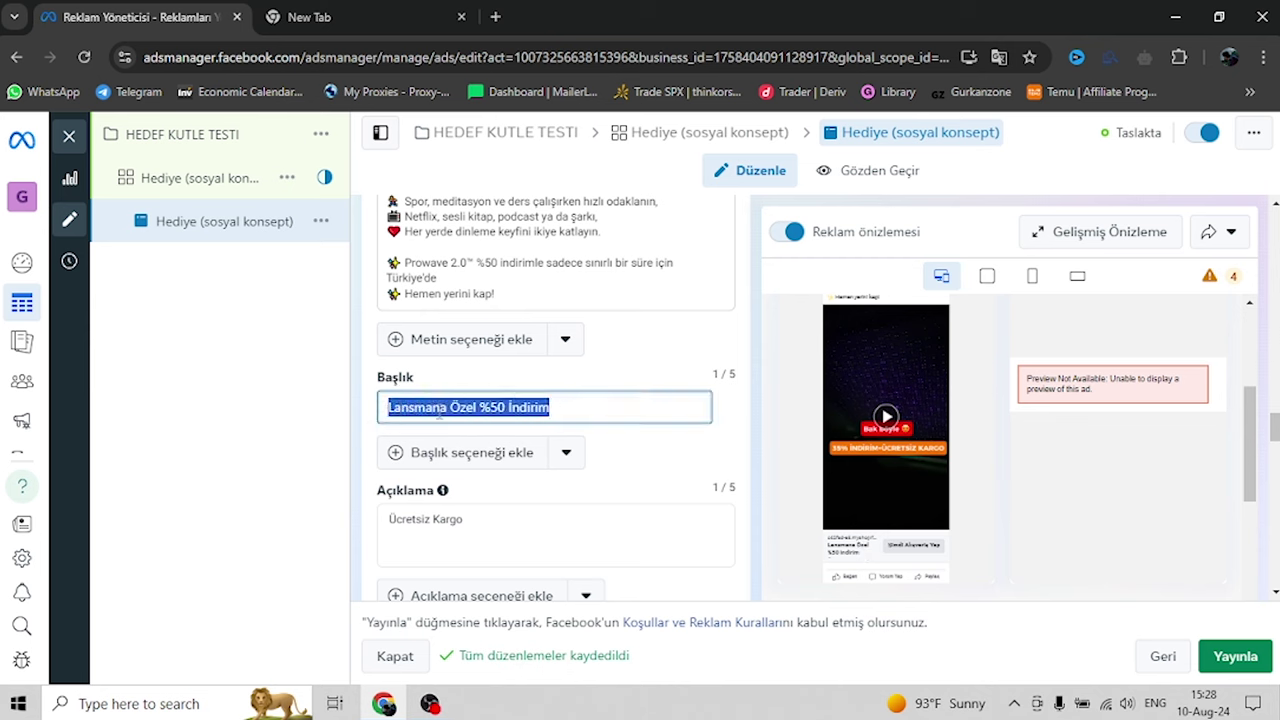
Compare the description "Ücretsiz Kargo" with the text beneath the video in the Facebook feed preview
click(590, 402)
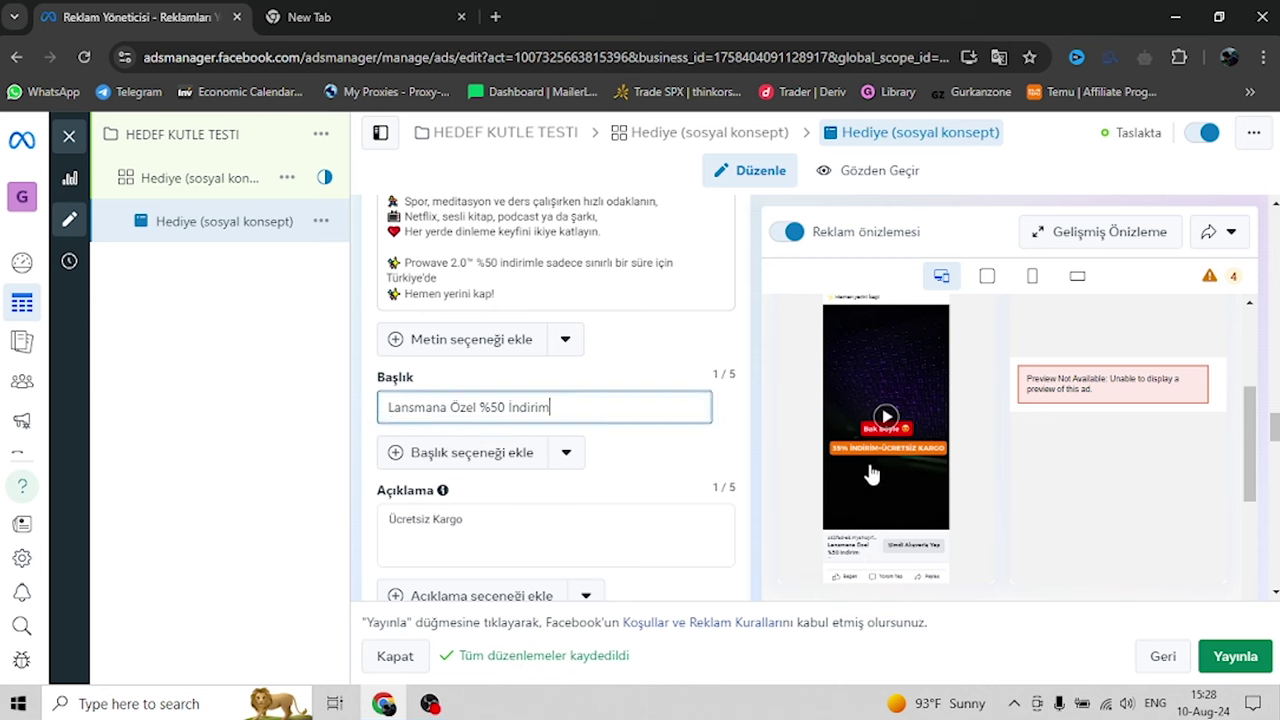
drag(523, 537, 380, 528)
scroll(852, 555, down, 1)
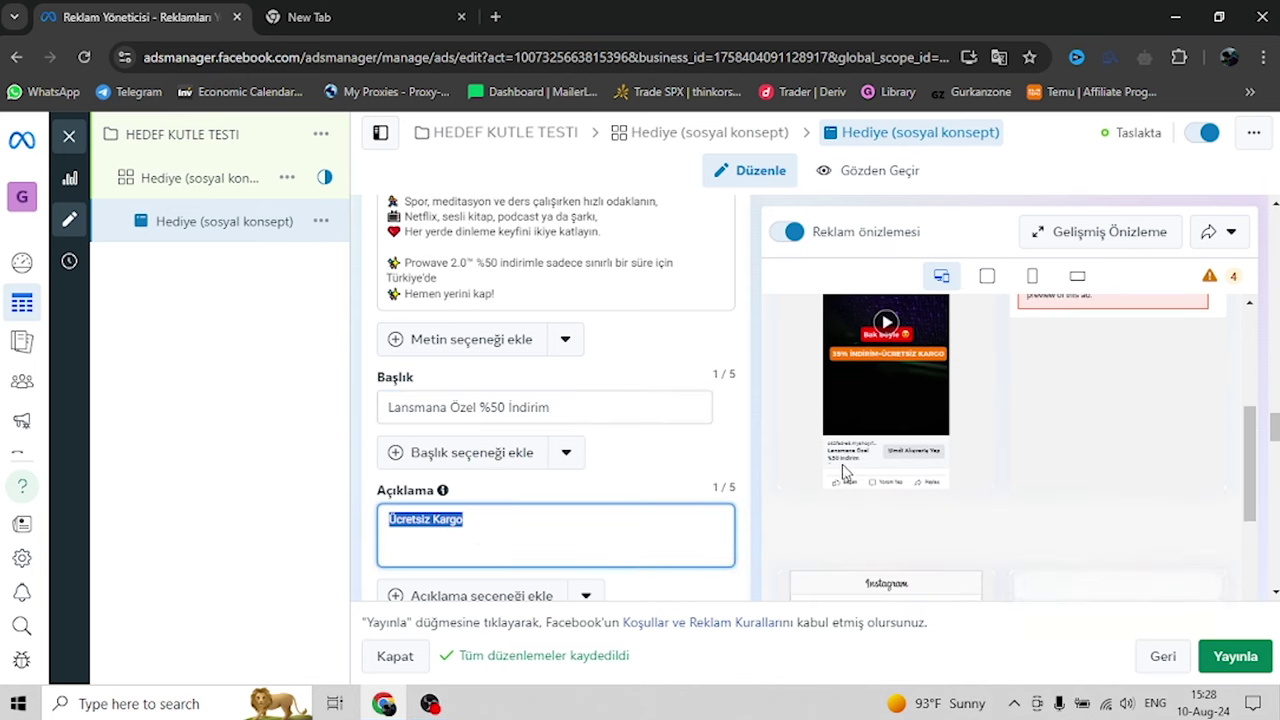
click(480, 519)
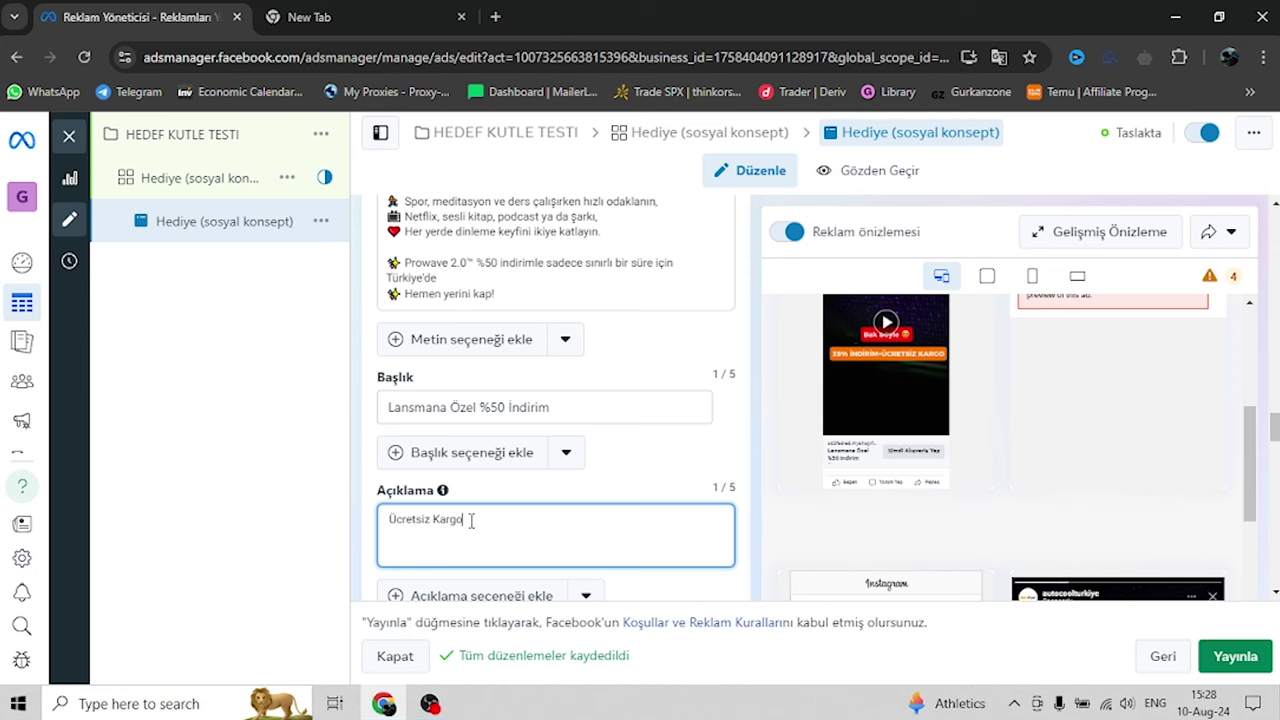
Examine the headline "Lansmana Özel %50 İndirim" again in its field
click(585, 409)
key(ctrl+shift+Left)
key(ctrl+shift+Left)
key(ctrl+shift+Left)
key(ctrl+shift+Left)
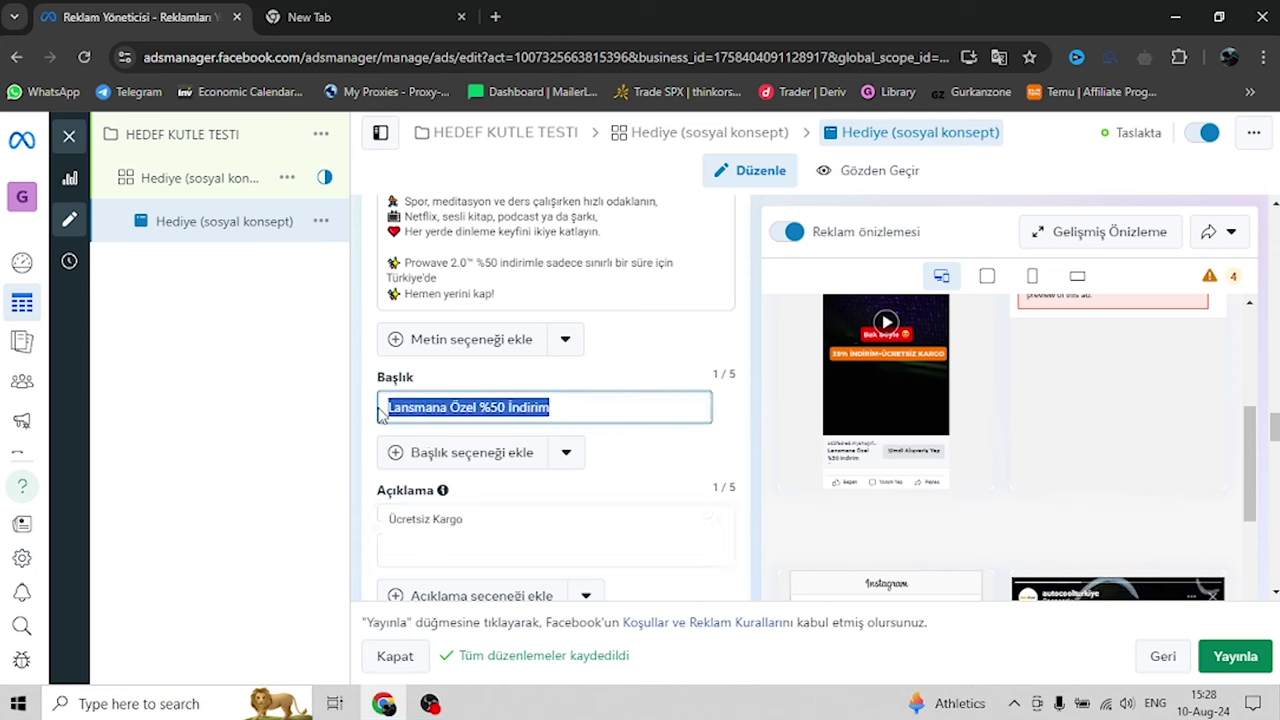
click(585, 408)
Review the ad's text settings from the primary text through the description and call to action
scroll(590, 395, up, 3)
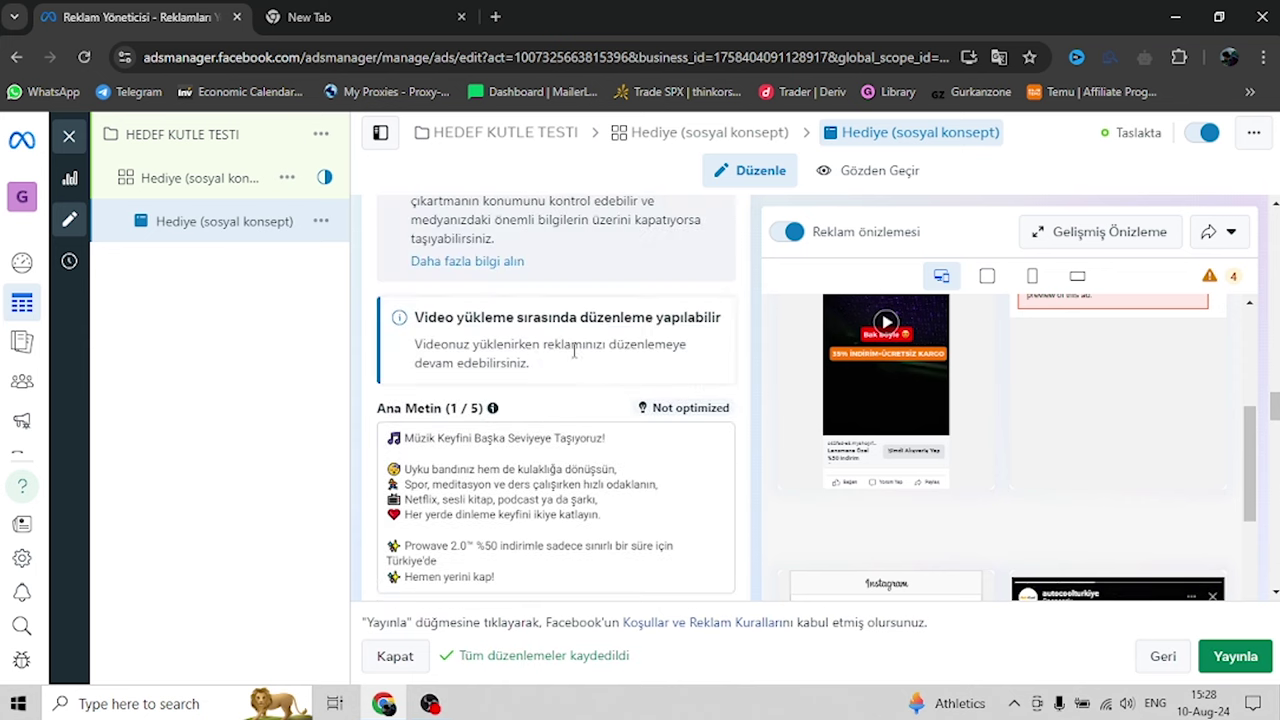
scroll(577, 350, down, 3)
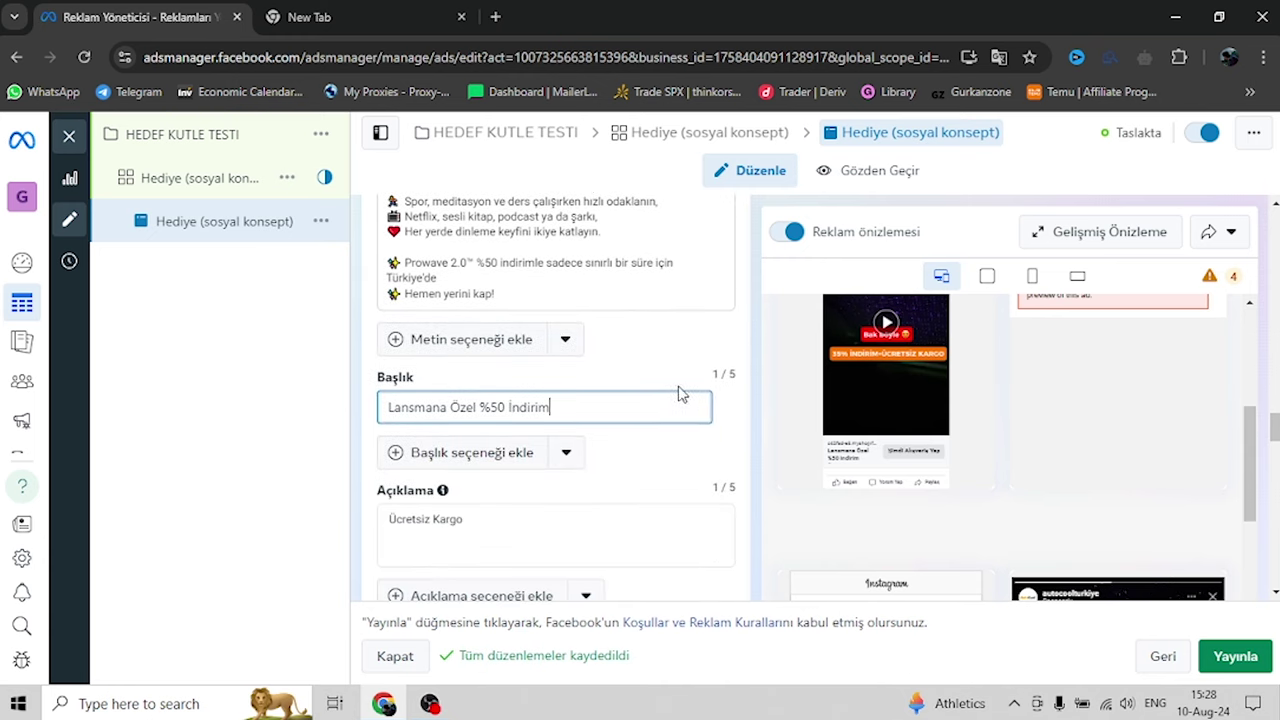
scroll(678, 393, down, 3)
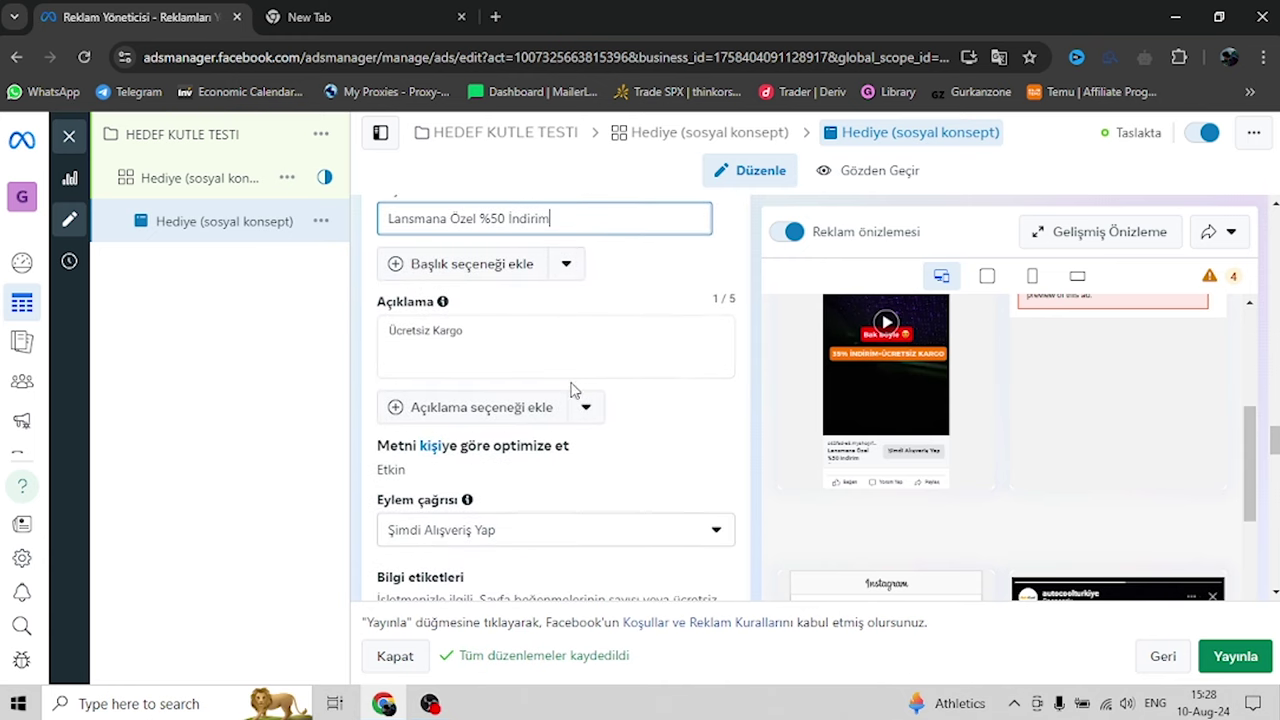
scroll(480, 380, down, 3)
scroll(623, 337, down, 3)
scroll(505, 373, up, 5)
scroll(505, 370, up, 2)
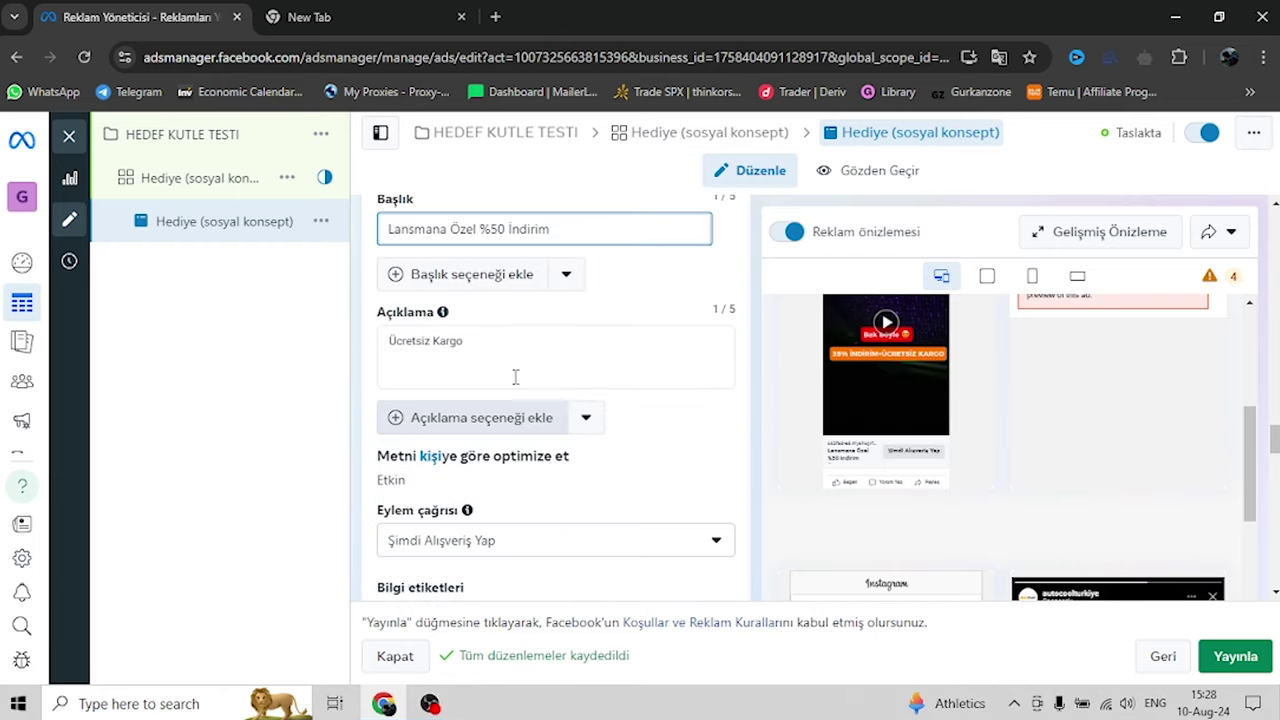
scroll(515, 376, up, 6)
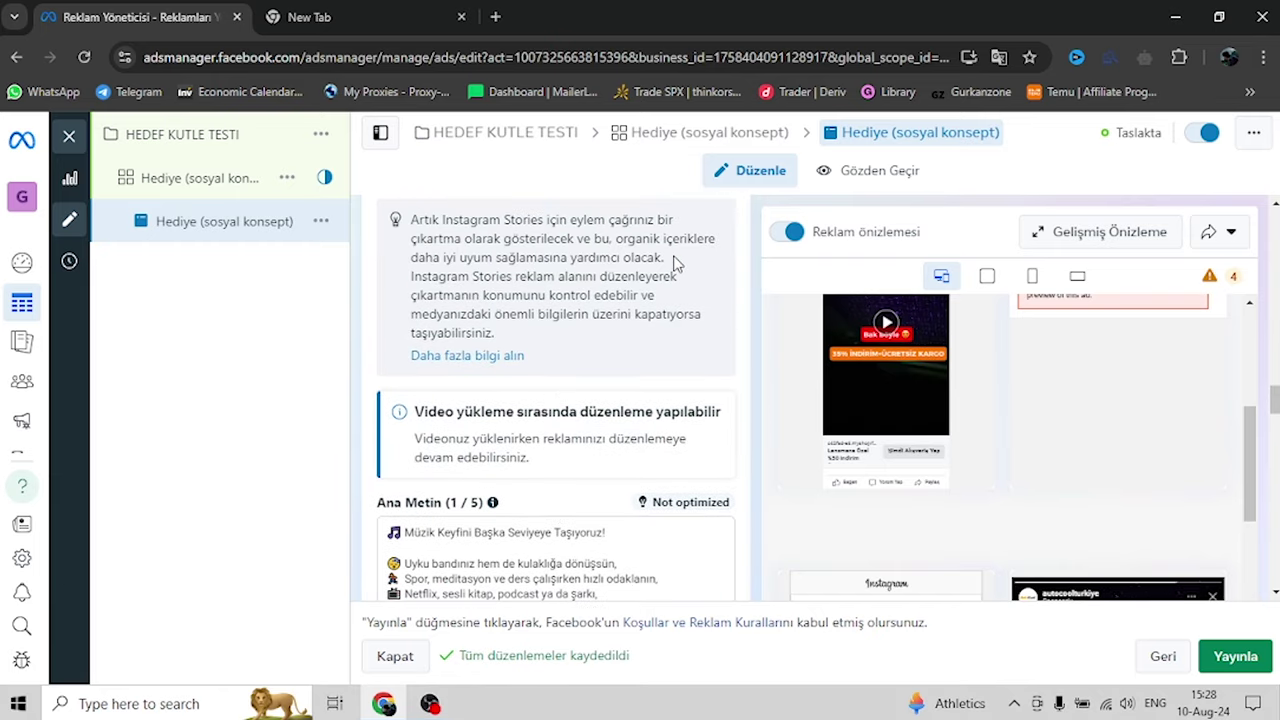
scroll(655, 335, down, 2)
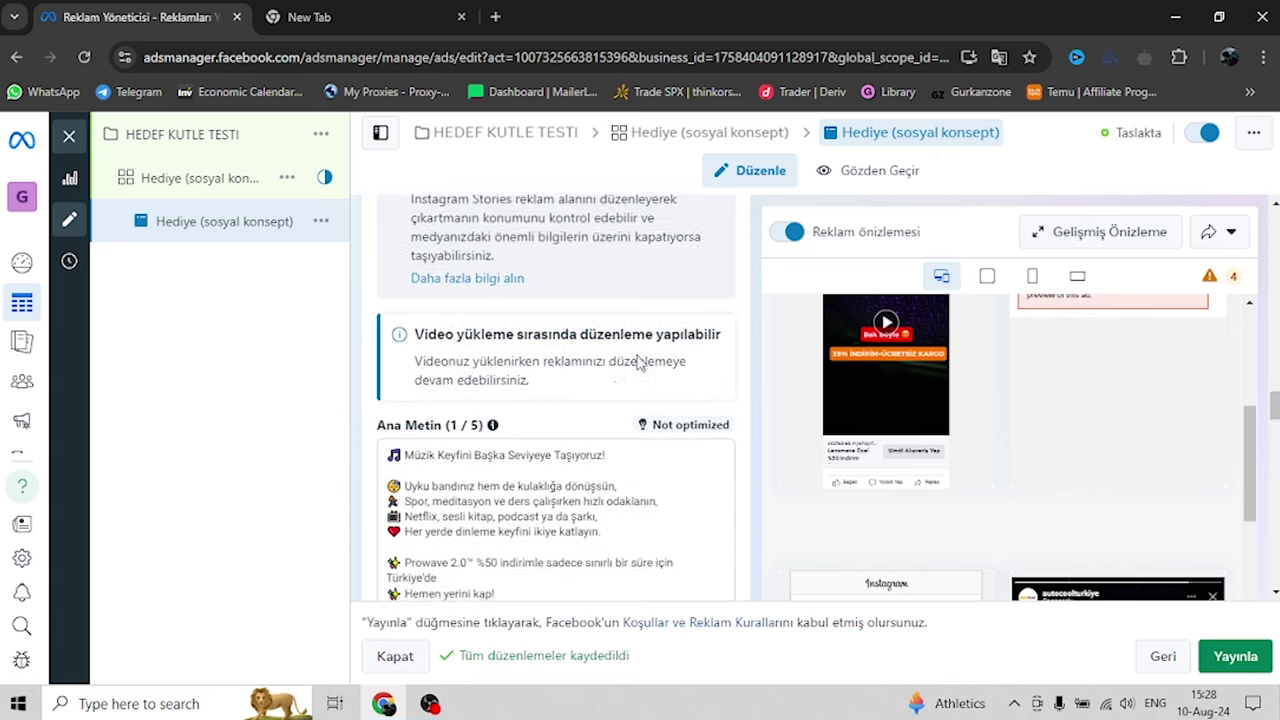
Examine the full primary text and how it appears together with the video in the feed preview
drag(500, 484, 386, 346)
click(436, 388)
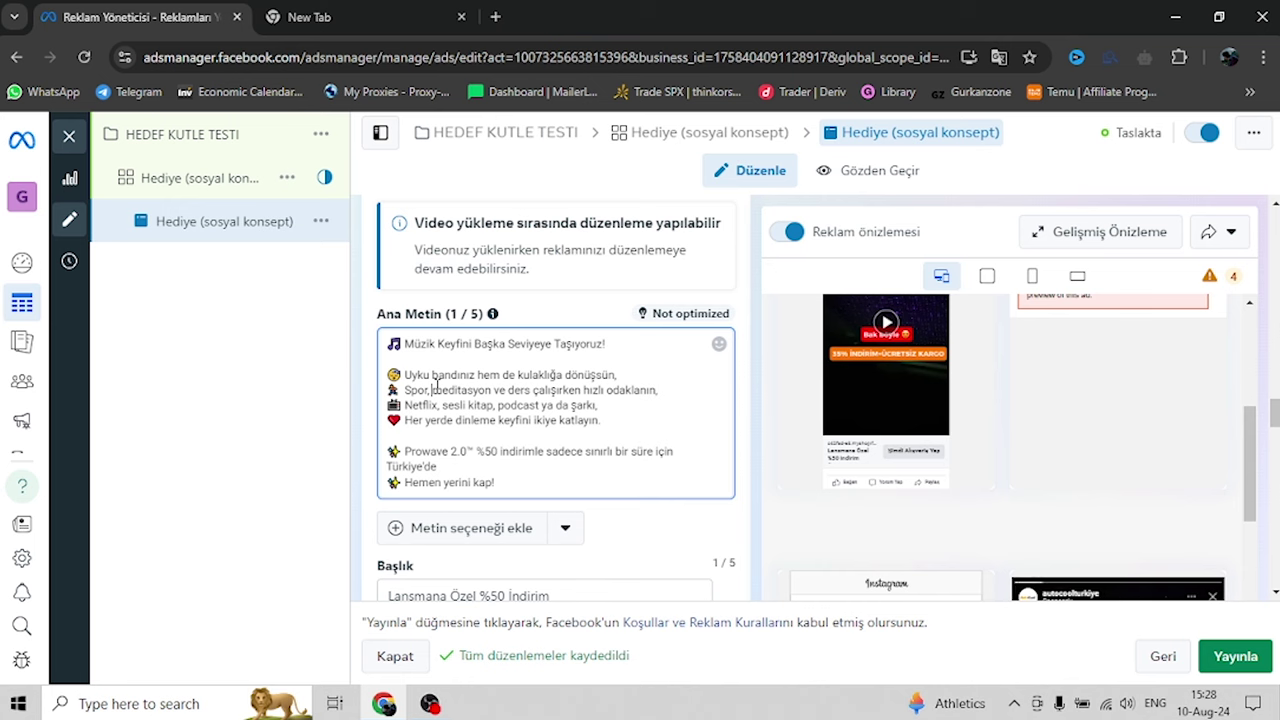
drag(509, 486, 372, 343)
click(423, 342)
scroll(601, 418, down, 3)
scroll(923, 449, down, 2)
scroll(923, 449, up, 5)
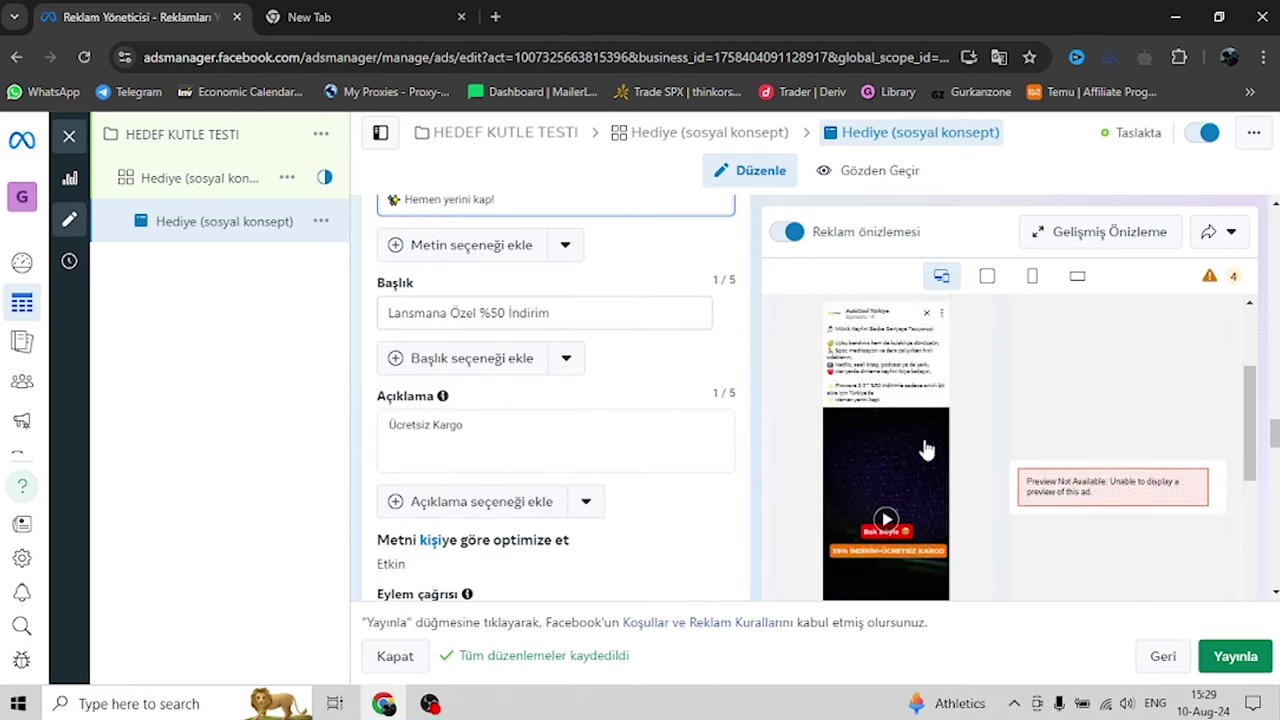
Check the ad previews for the vertical placements and for the square feed placements
click(1033, 278)
scroll(923, 460, down, 5)
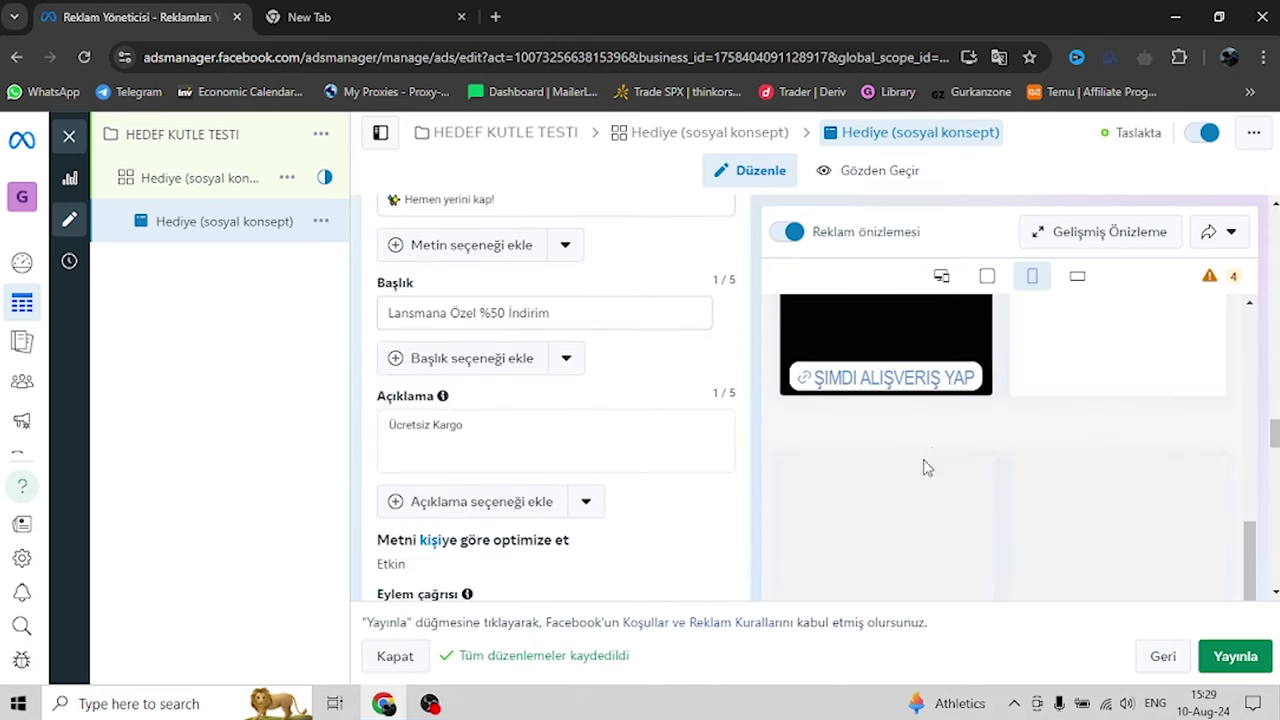
scroll(983, 414, down, 2)
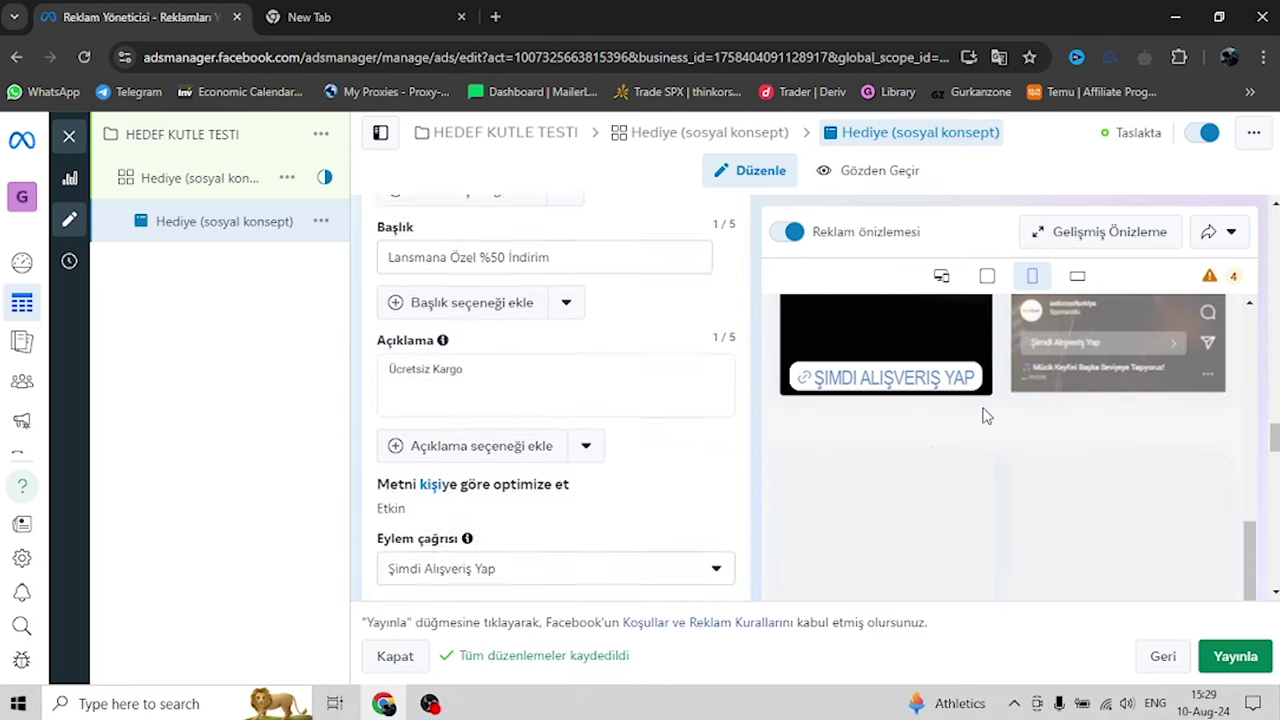
click(987, 276)
scroll(486, 400, up, 2)
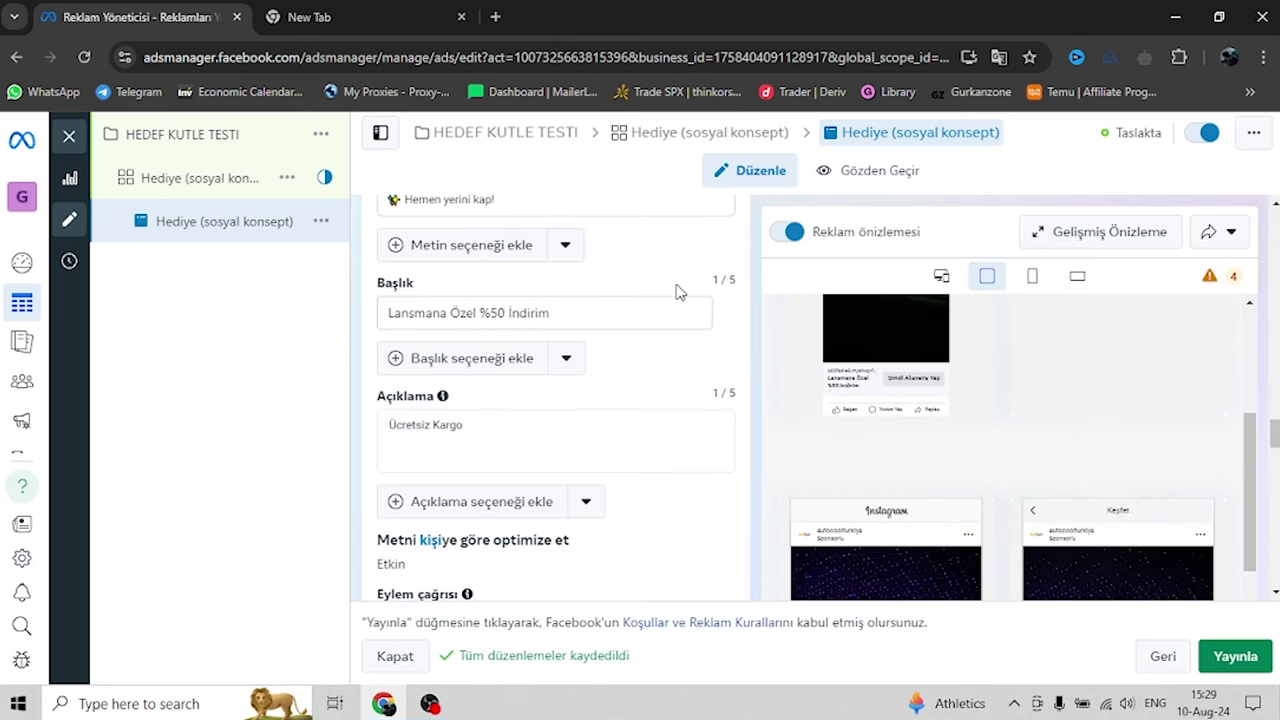
Duplicate the "Hediye (sosyal konsept)" ad set within its original campaign, making 4 copies
click(288, 178)
click(288, 178)
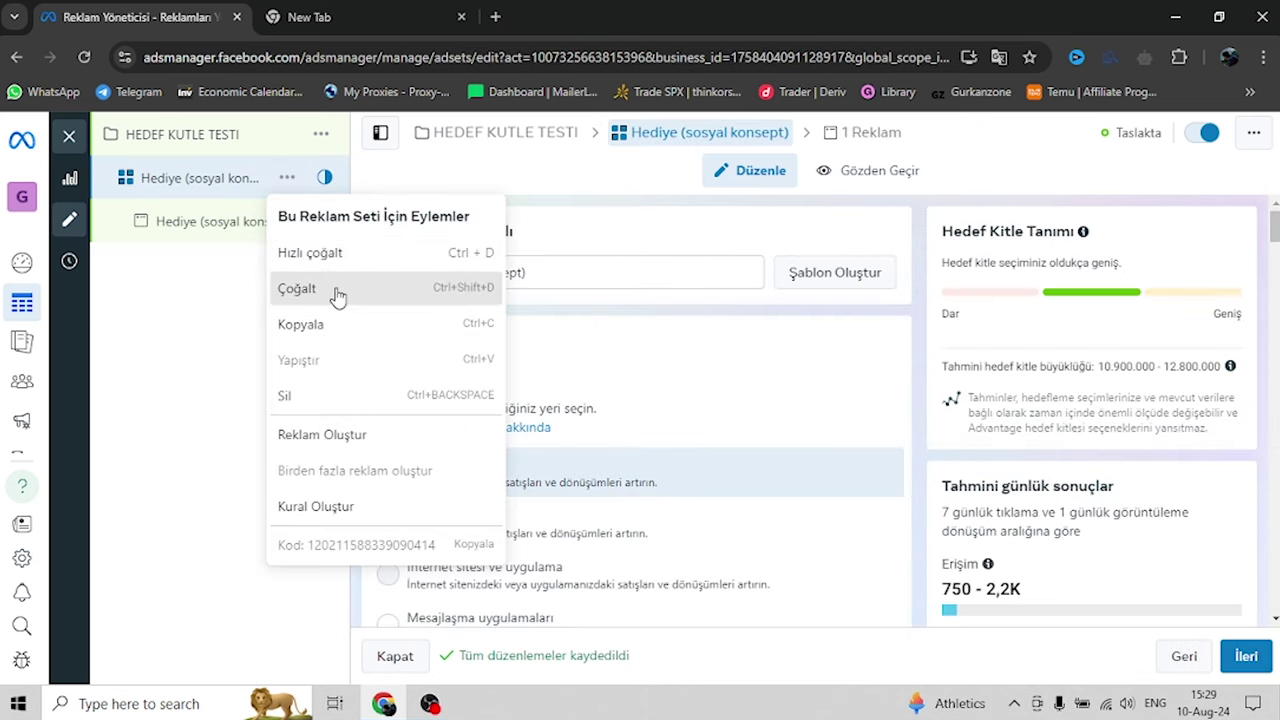
click(338, 290)
scroll(528, 428, down, 3)
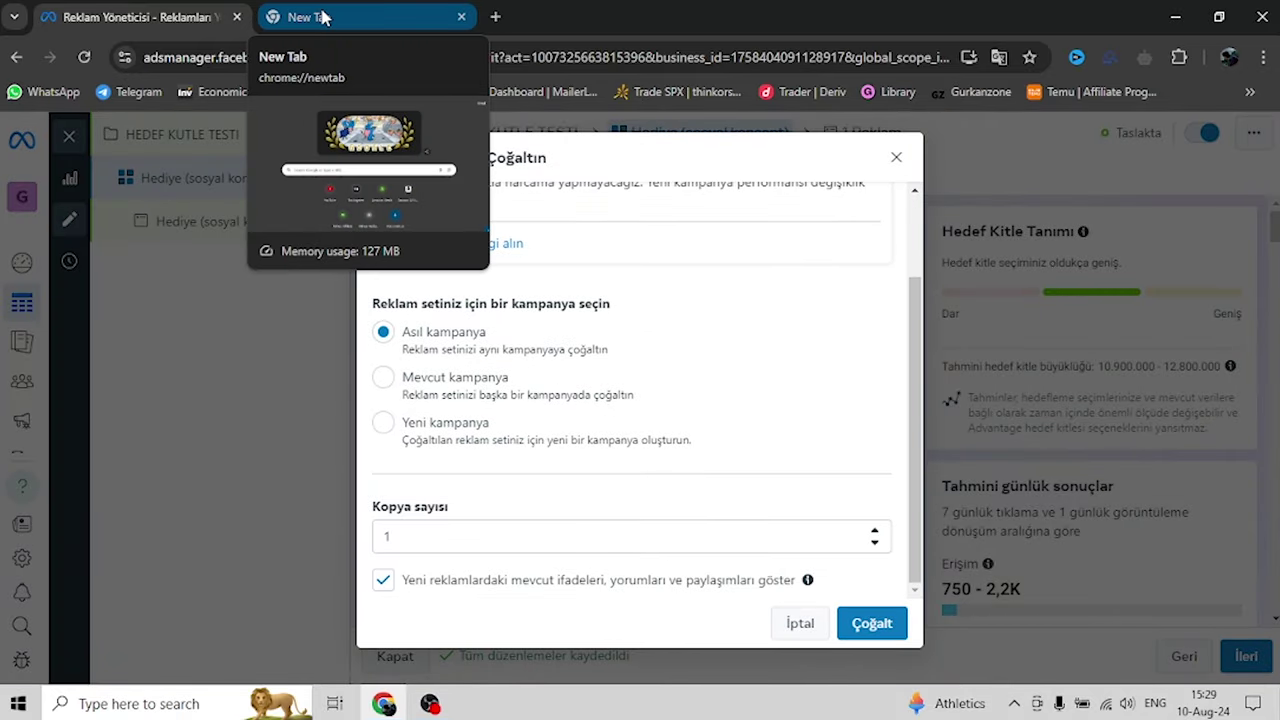
drag(396, 537, 518, 470)
scroll(518, 470, down, 3)
click(872, 623)
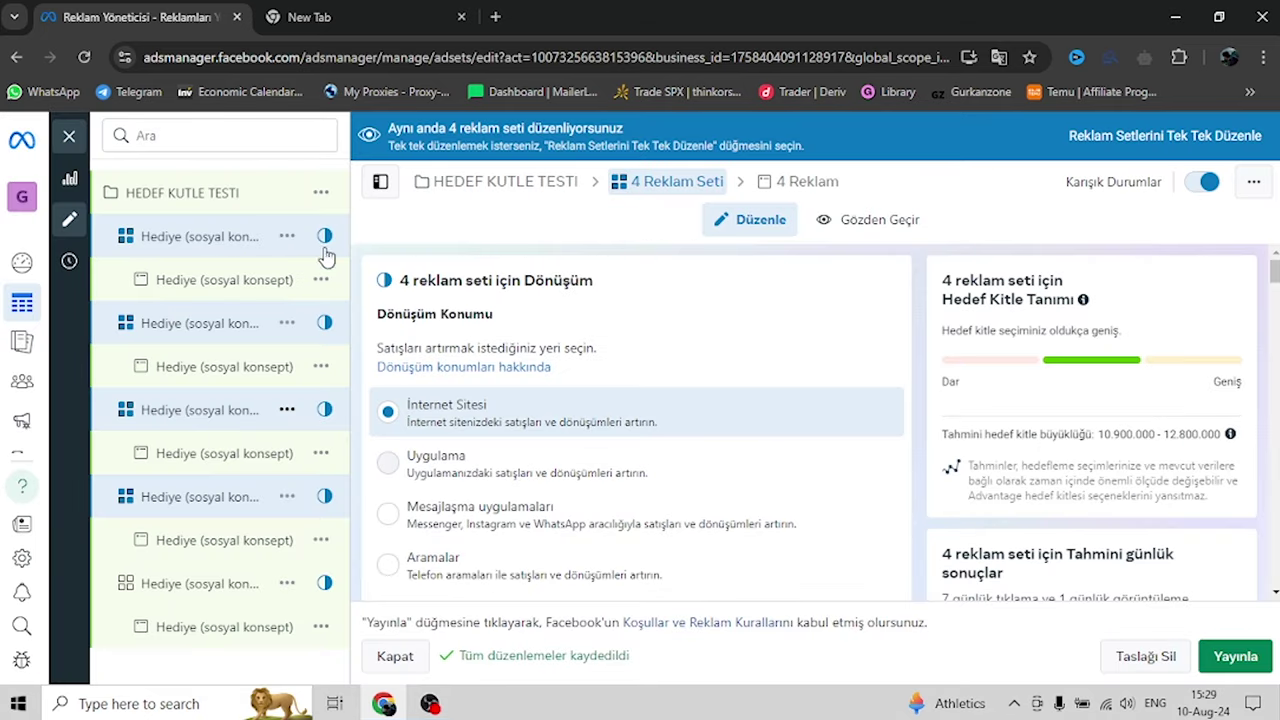
Add the interest "Gift shop" to the detailed targeting of the first duplicated ad set
click(213, 246)
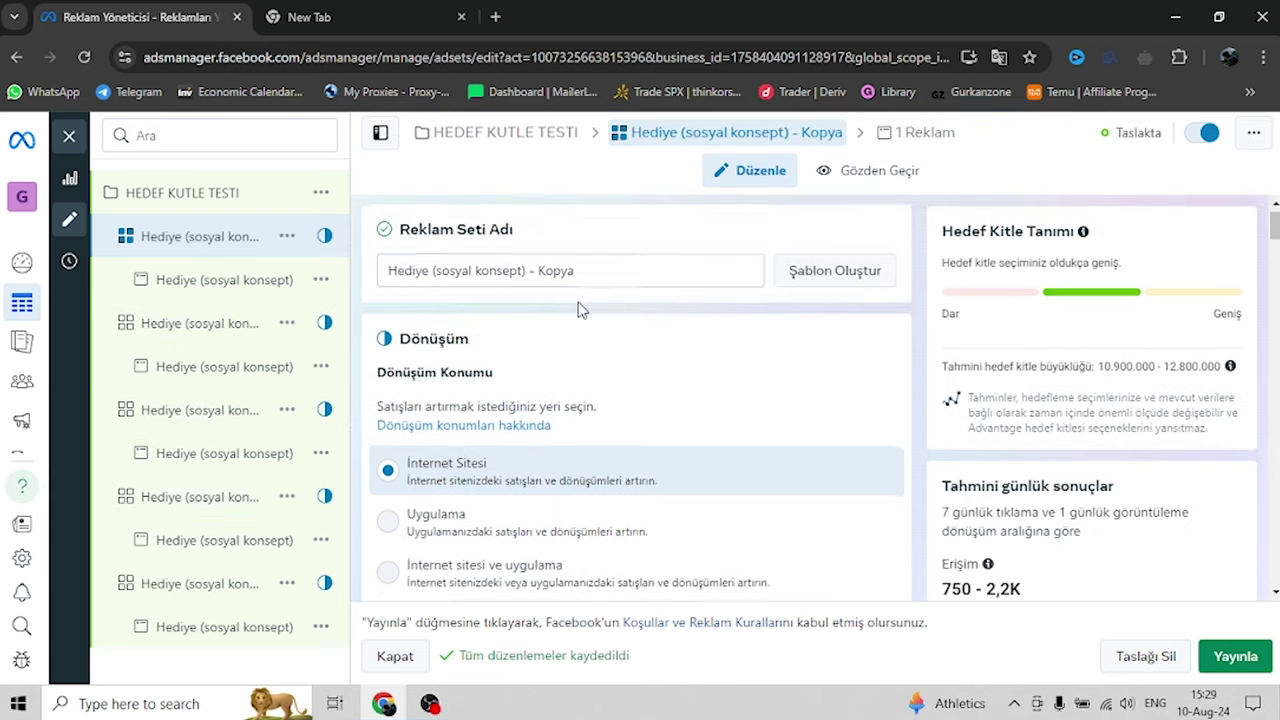
scroll(578, 310, down, 12)
scroll(578, 310, down, 7)
scroll(578, 310, down, 5)
scroll(561, 347, down, 6)
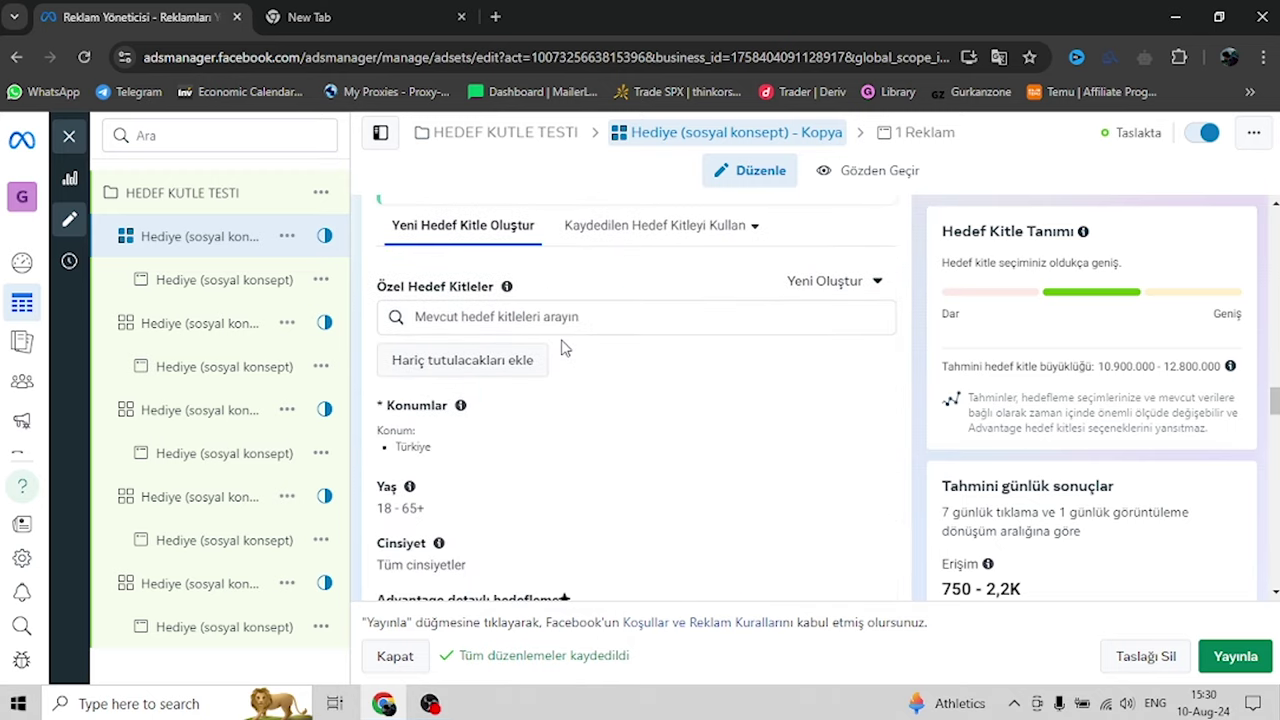
scroll(562, 347, down, 4)
mouse_move(577, 320)
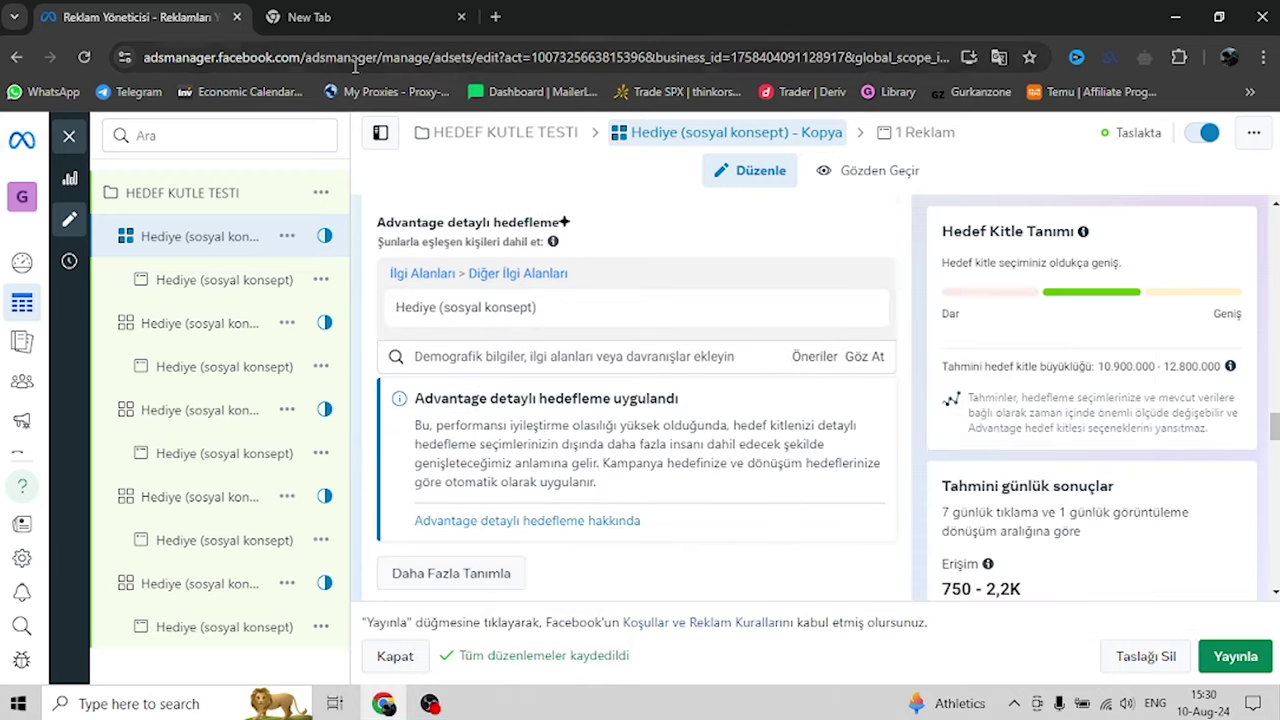
click(335, 20)
click(168, 57)
drag(195, 57, 146, 57)
key(ctrl+c)
click(163, 9)
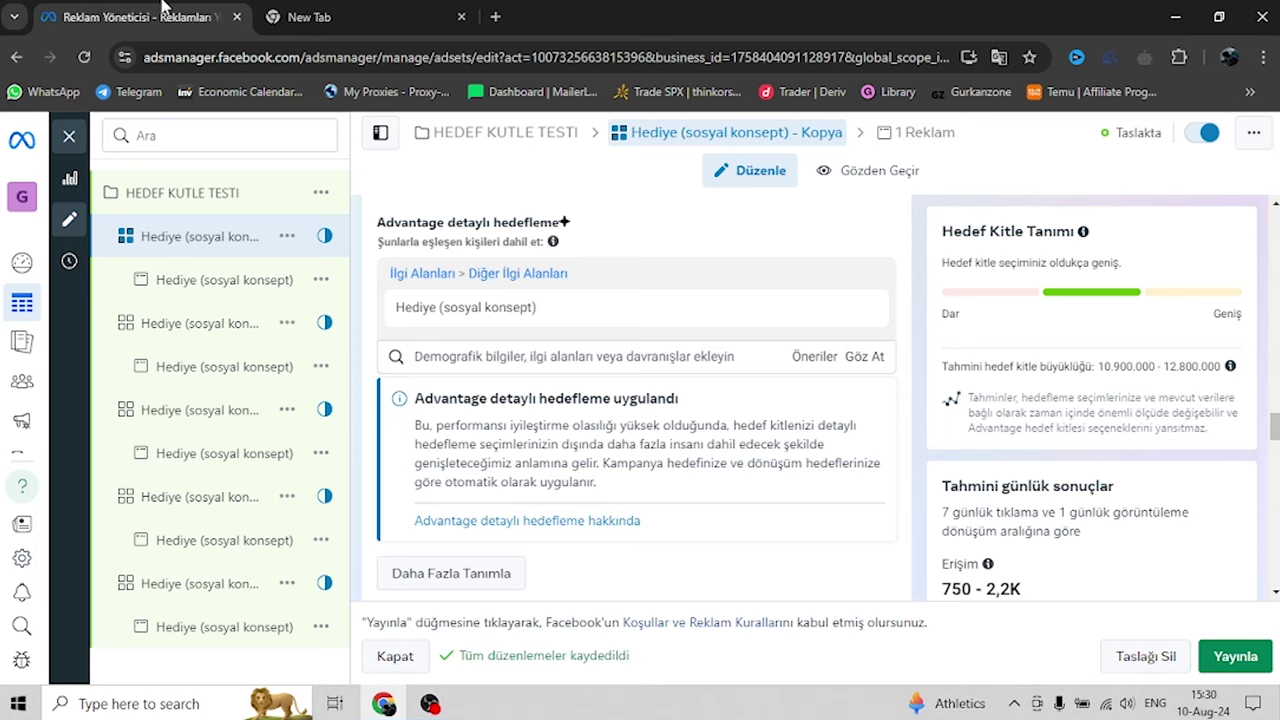
click(491, 352)
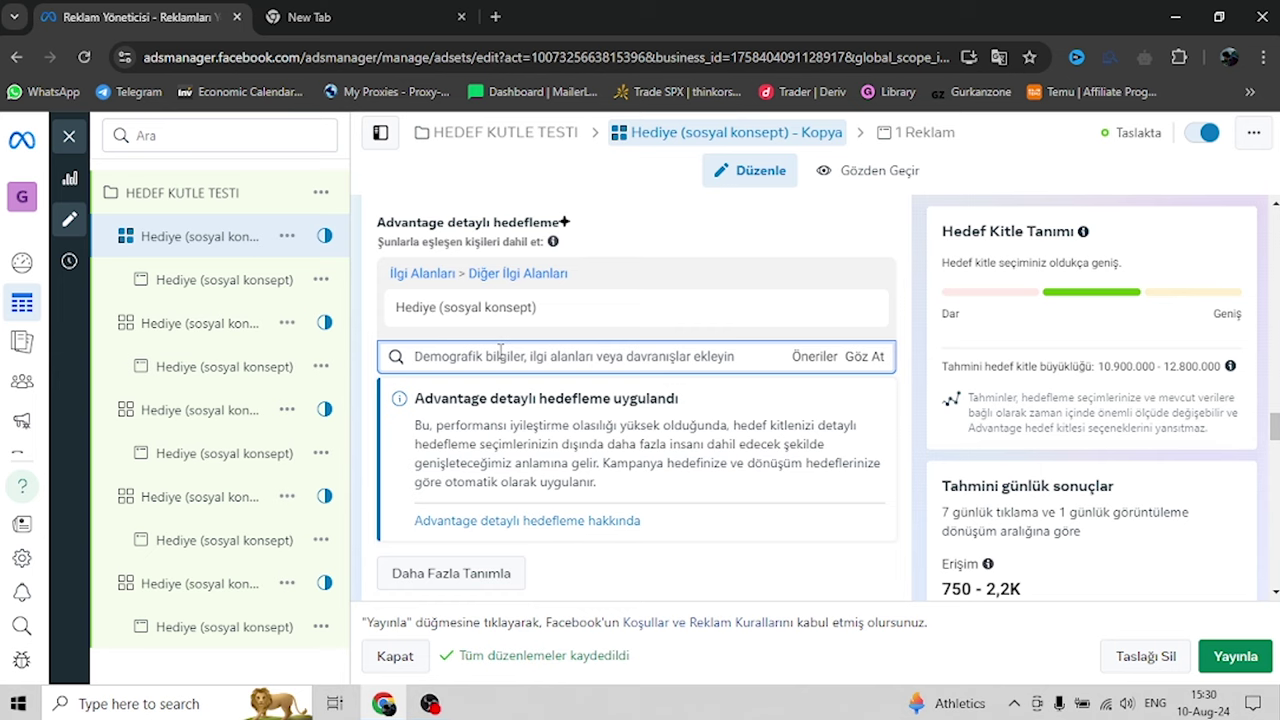
key(ctrl+v)
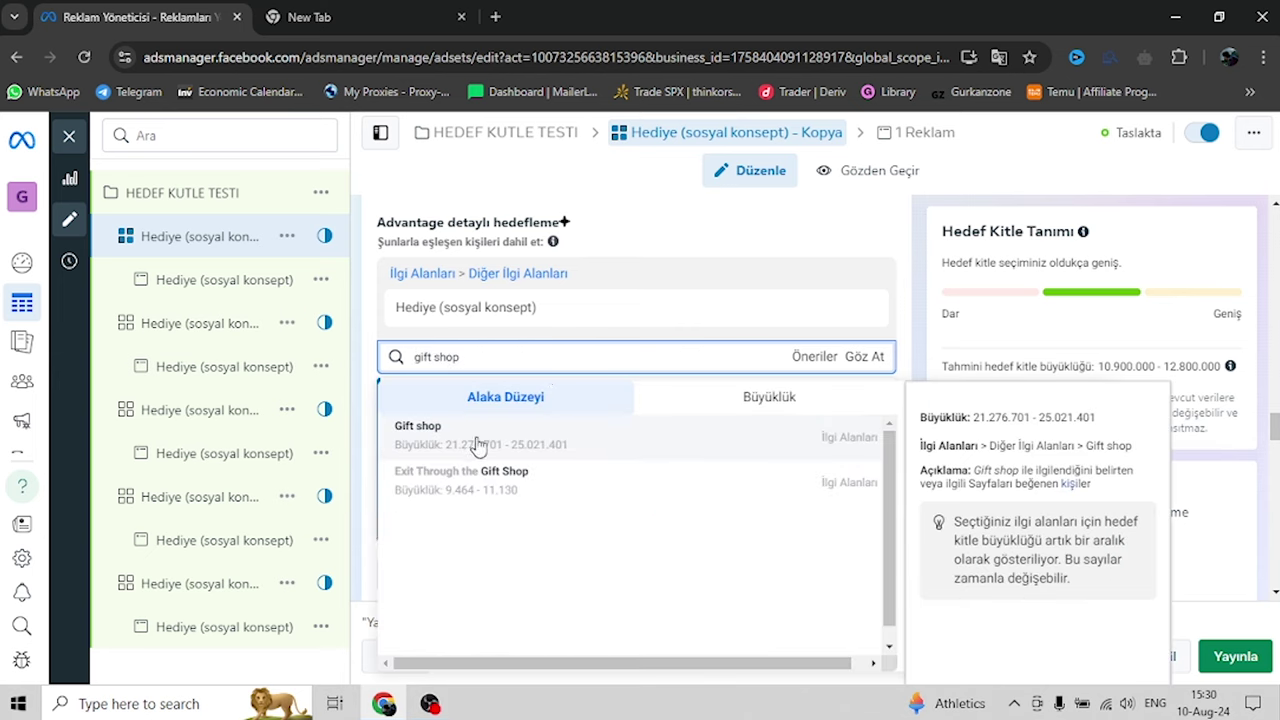
click(478, 445)
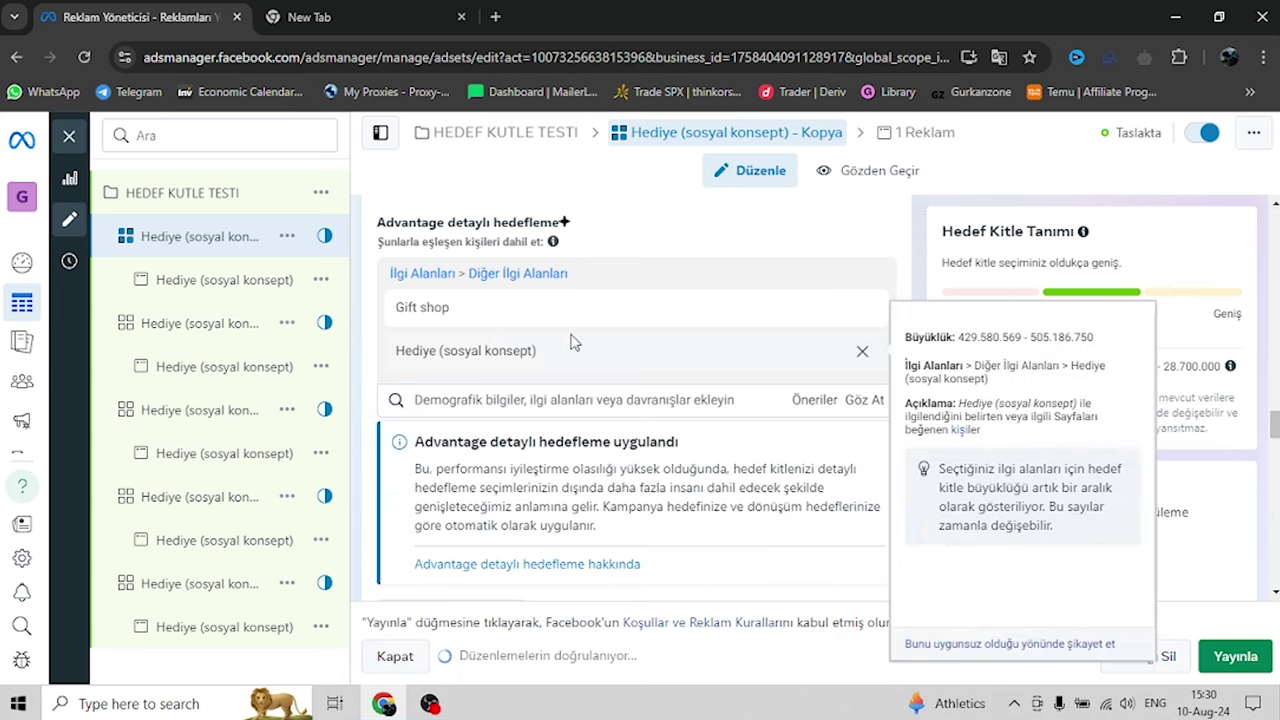
Remove the "Hediye (sosyal konsept)" interest from the detailed targeting and browse the suggested interests
click(860, 355)
click(814, 357)
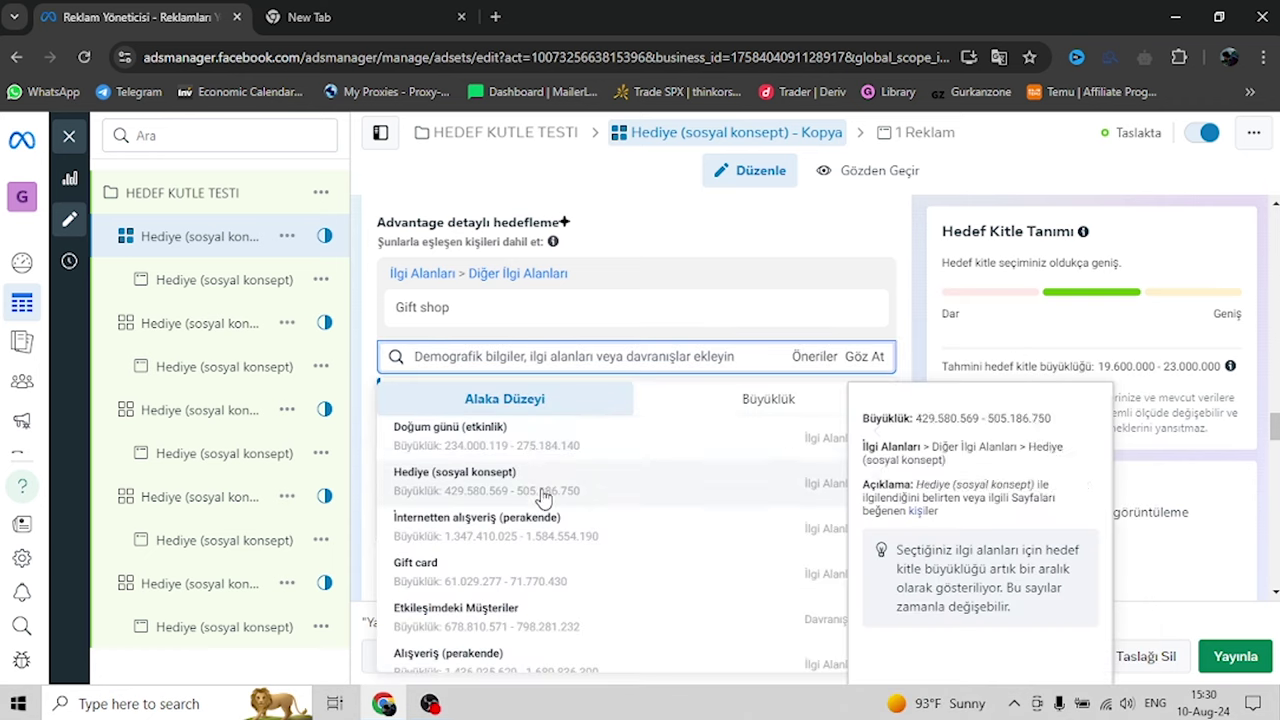
scroll(537, 500, down, 3)
scroll(540, 505, down, 3)
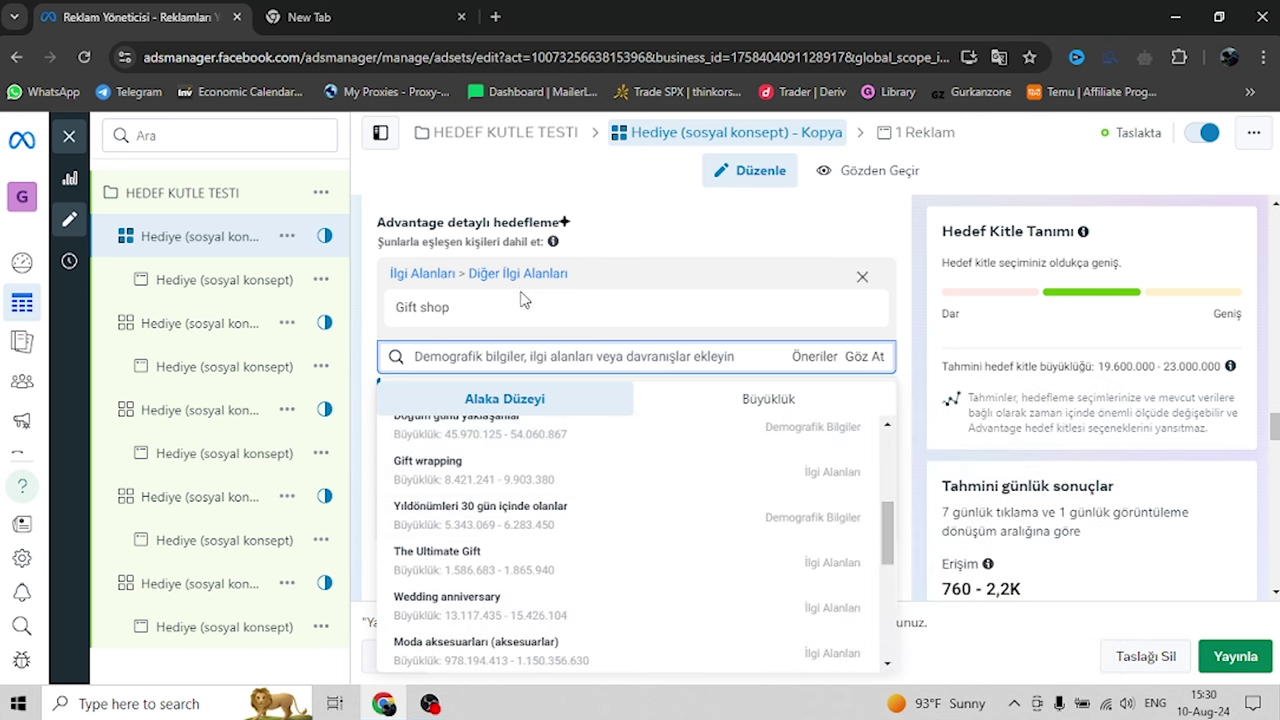
Rename the first duplicated ad set as "Gift shop", reusing the name of its targeted interest
triple_click(447, 313)
key(ctrl+c)
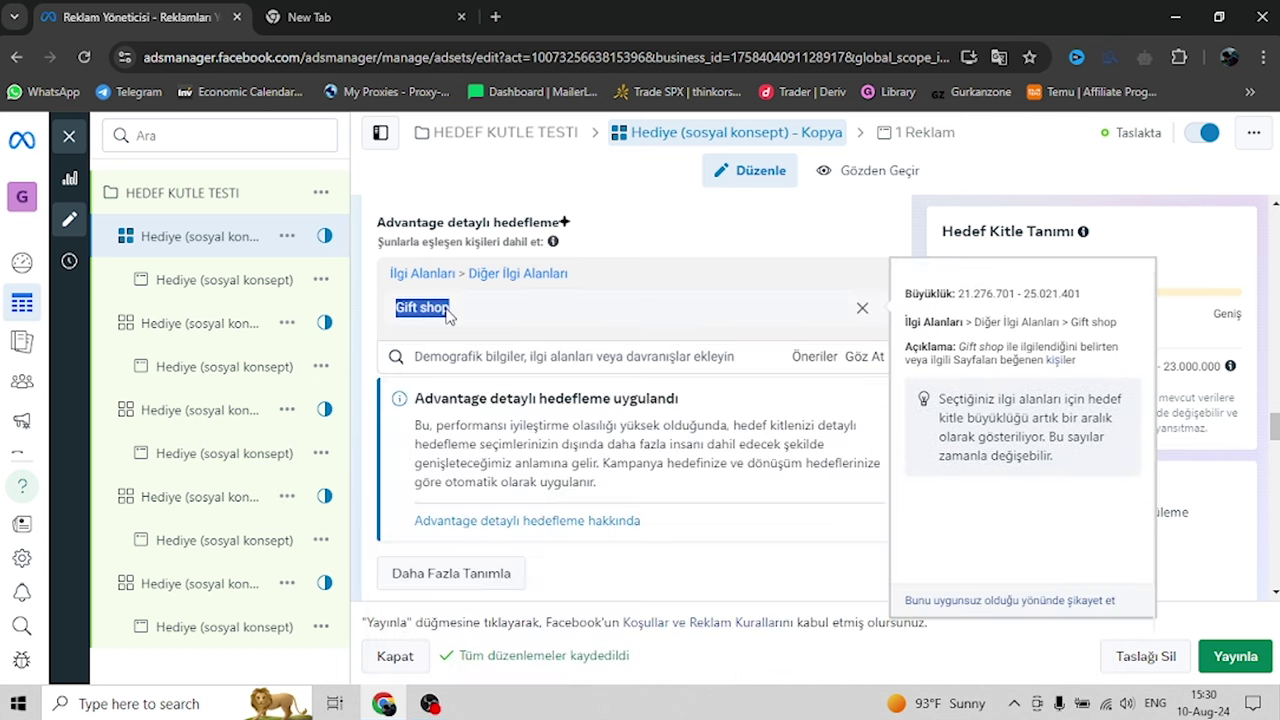
scroll(536, 352, down, 10)
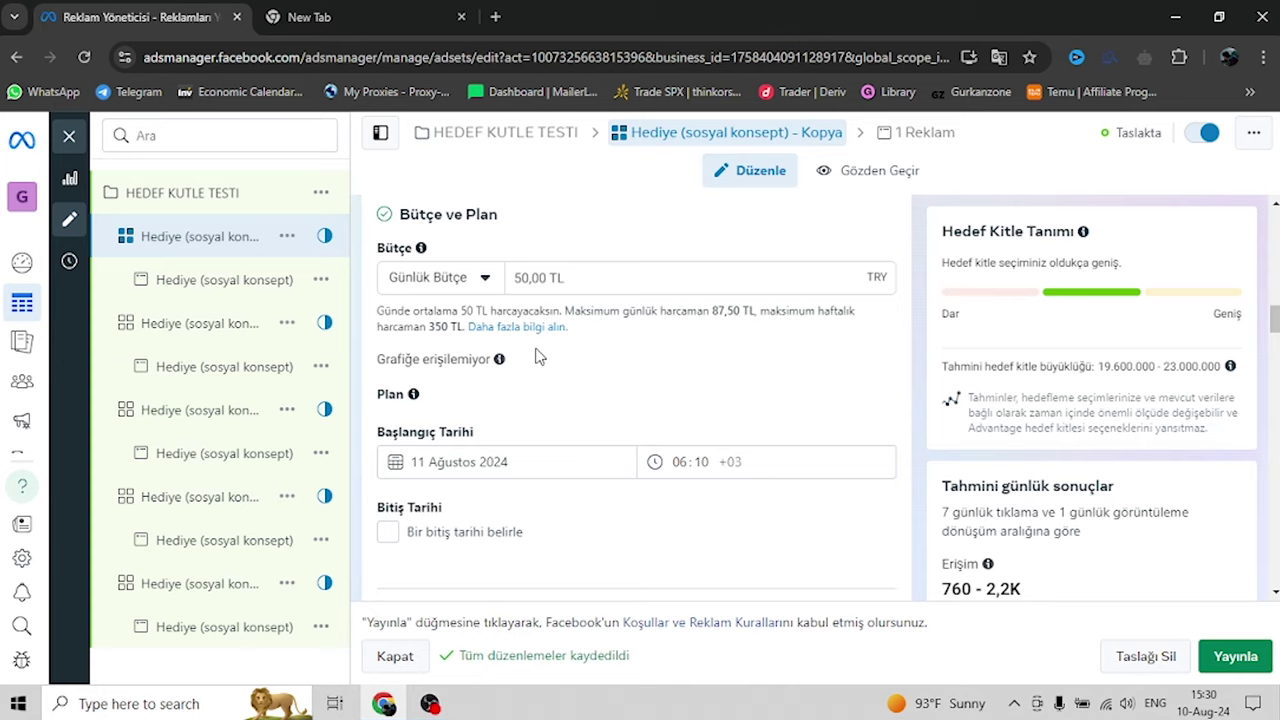
scroll(497, 280, up, 15)
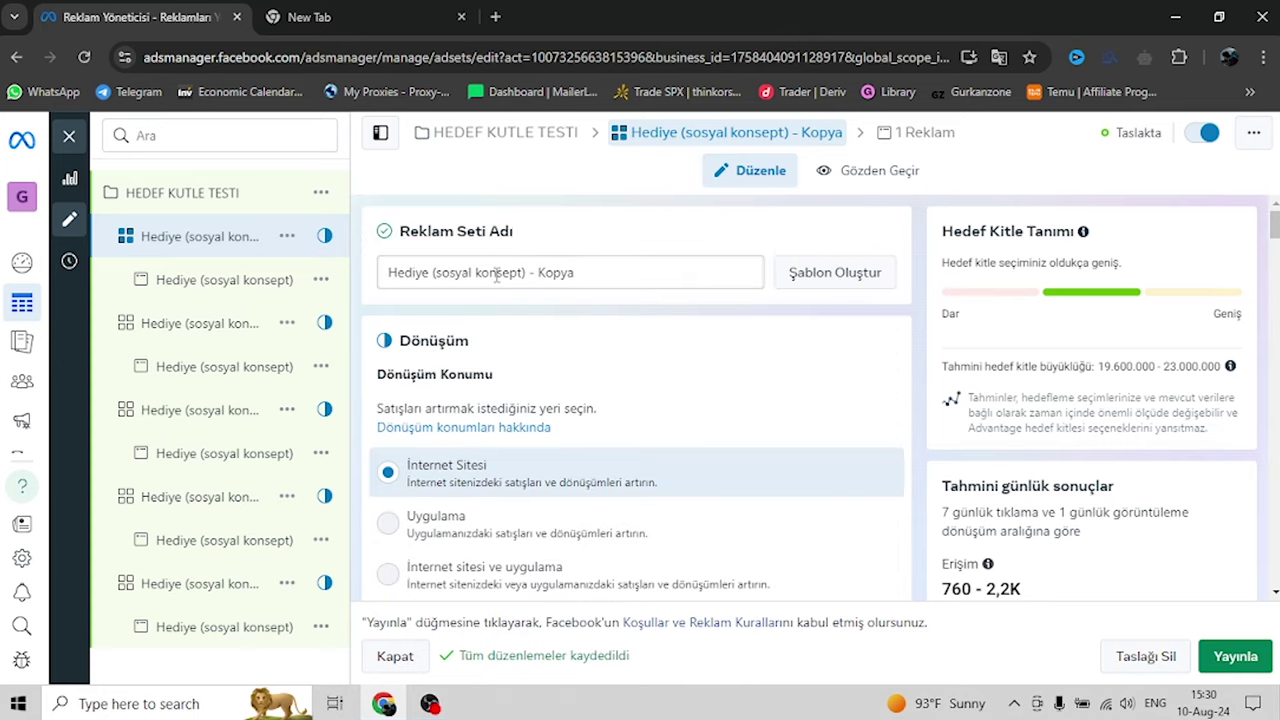
click(602, 281)
key(ctrl+a)
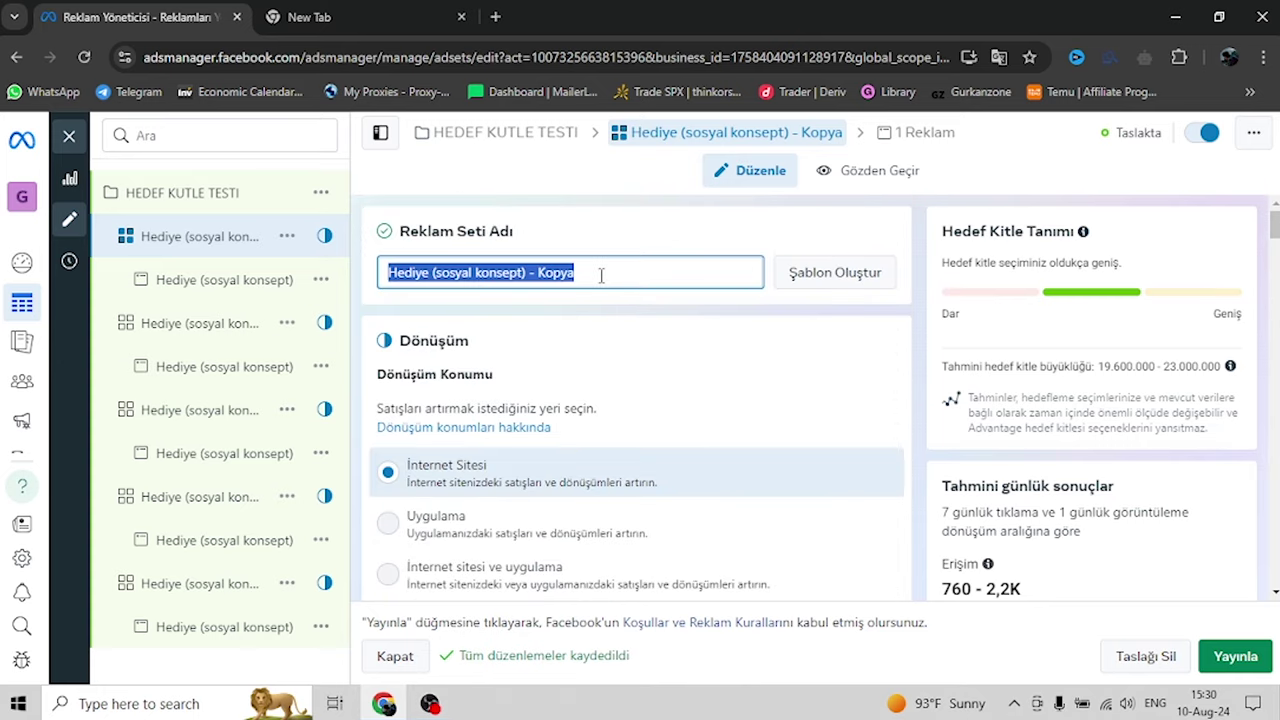
text(Gift shop)
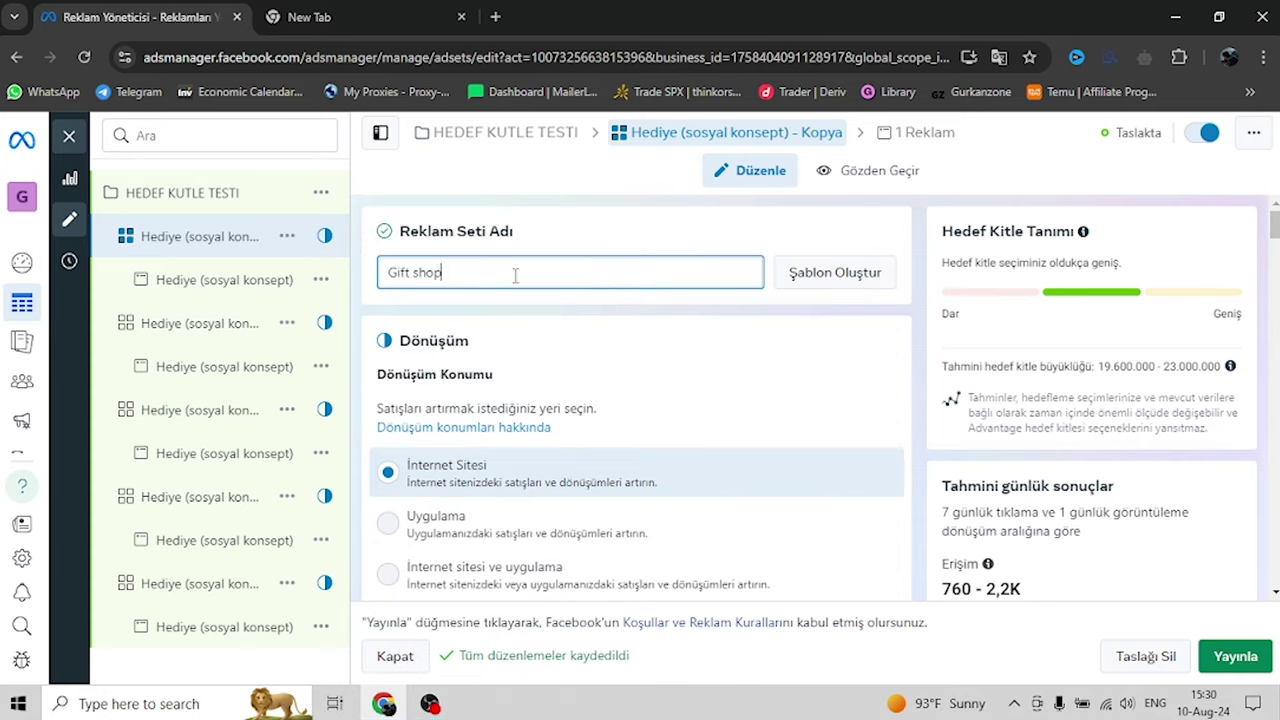
Rename the ad inside the "Gift shop" ad set as "Gift shop"
click(205, 281)
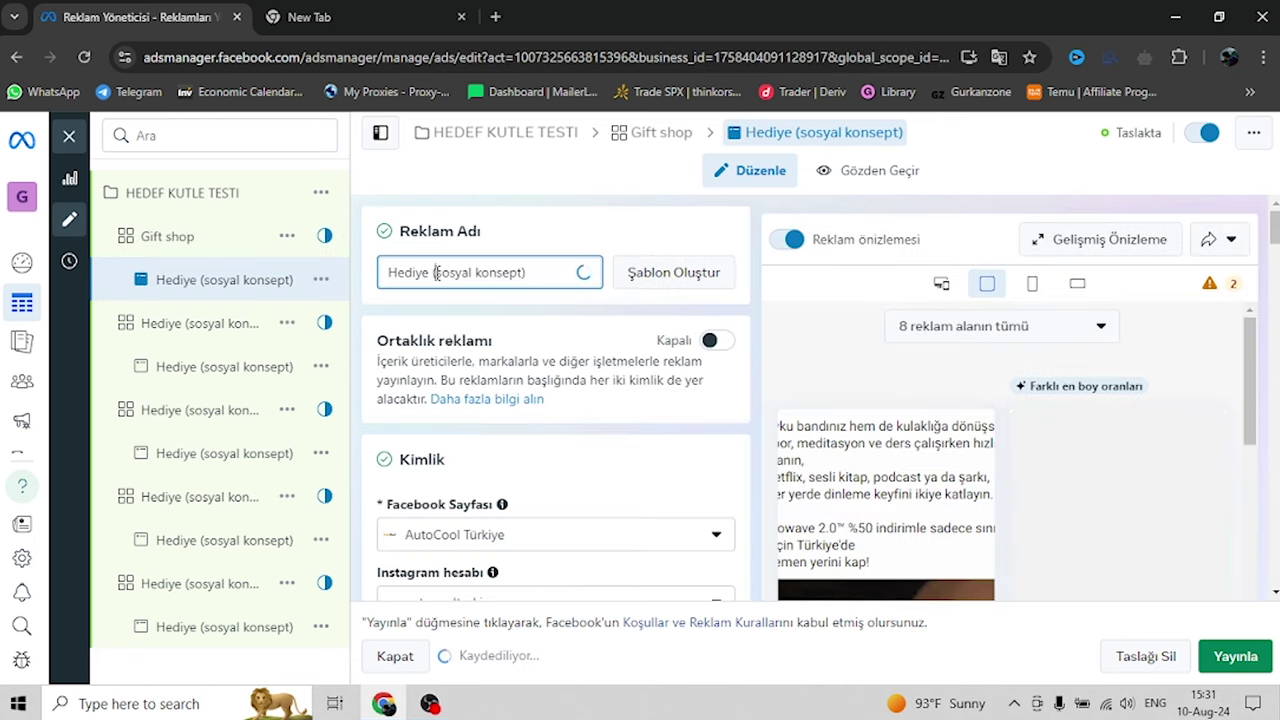
triple_click(437, 273)
key(ctrl+v)
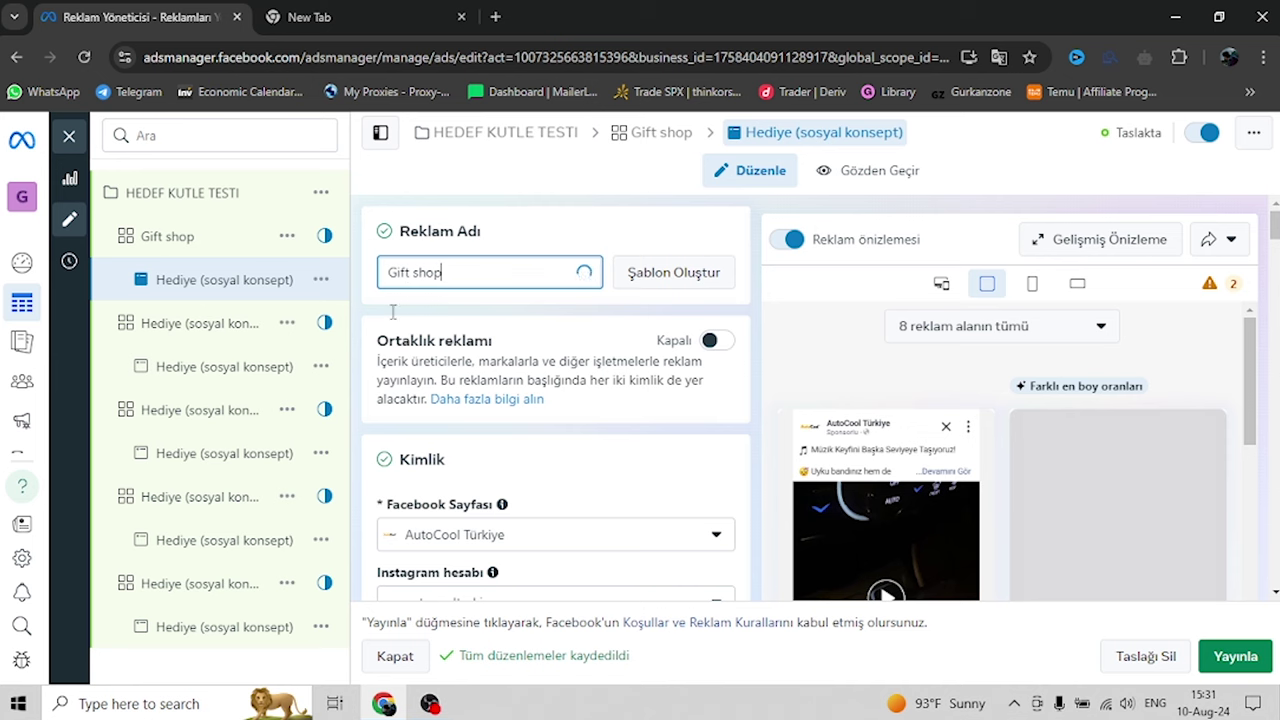
Rename the second duplicated ad set as "oyuncaklar", copying the name from the interest list in the other browser tab, and open its detailed targeting search
click(185, 329)
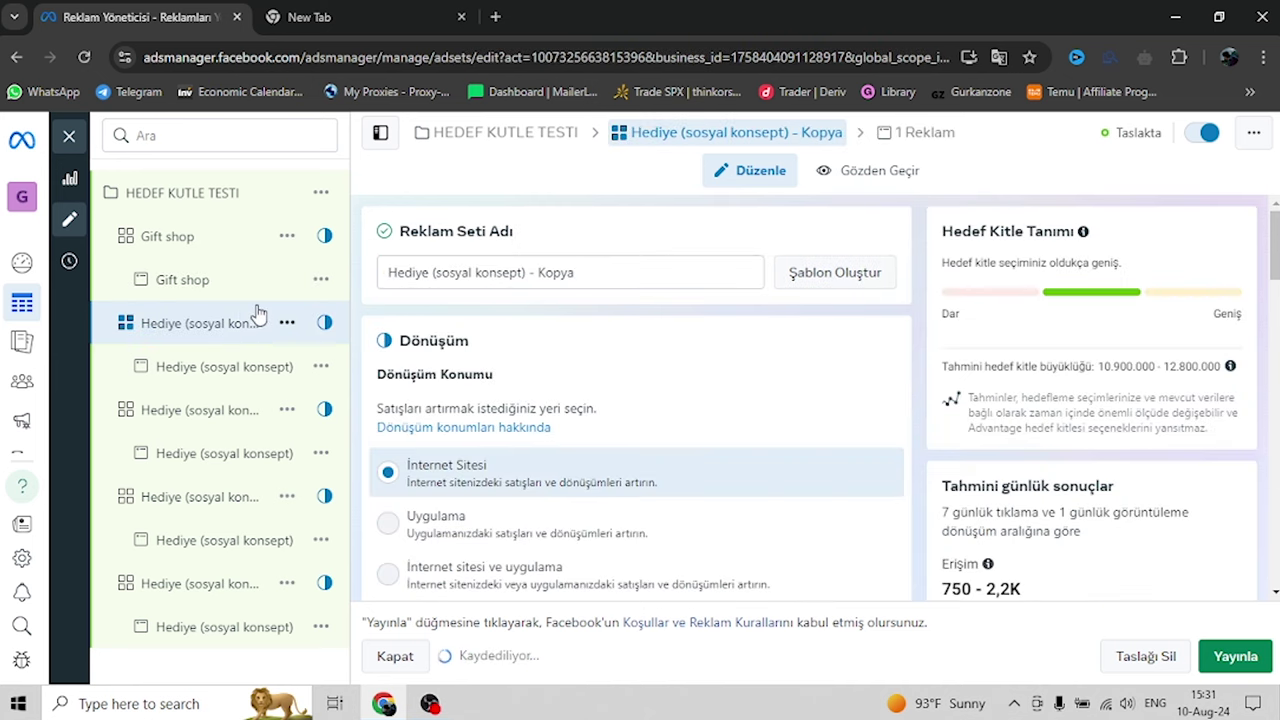
click(349, 31)
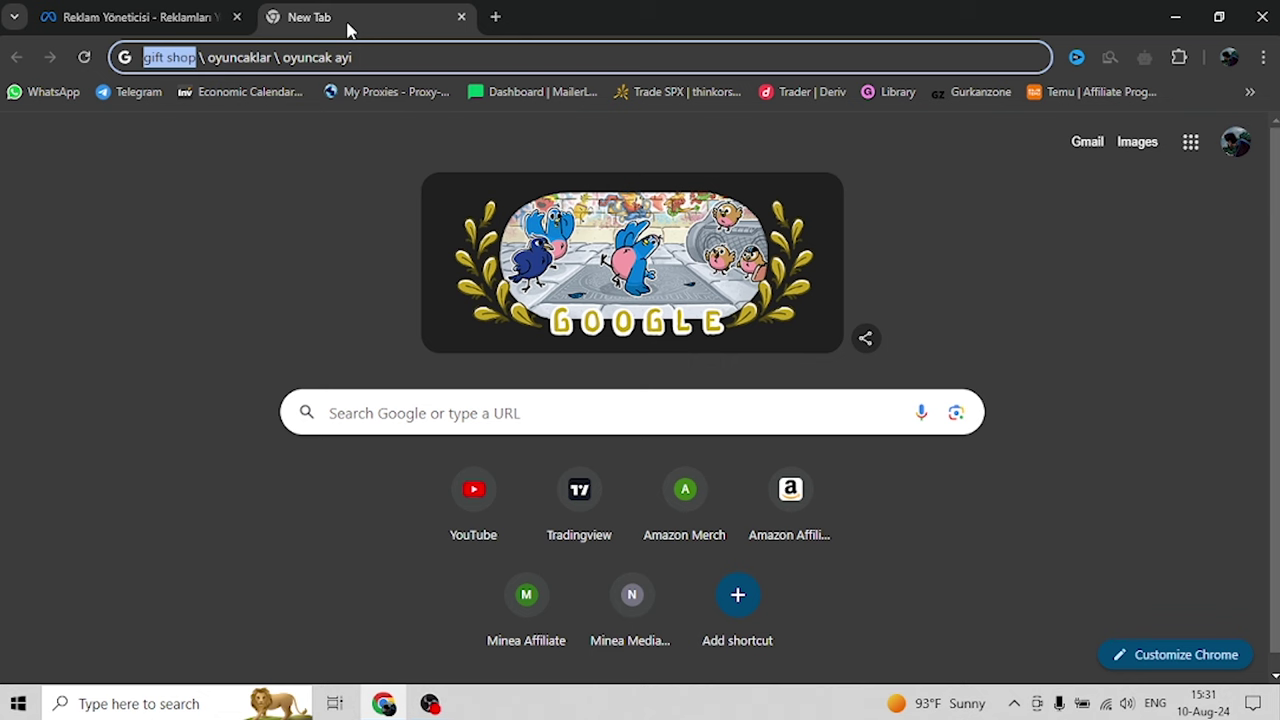
double_click(237, 58)
key(ctrl+c)
click(150, 17)
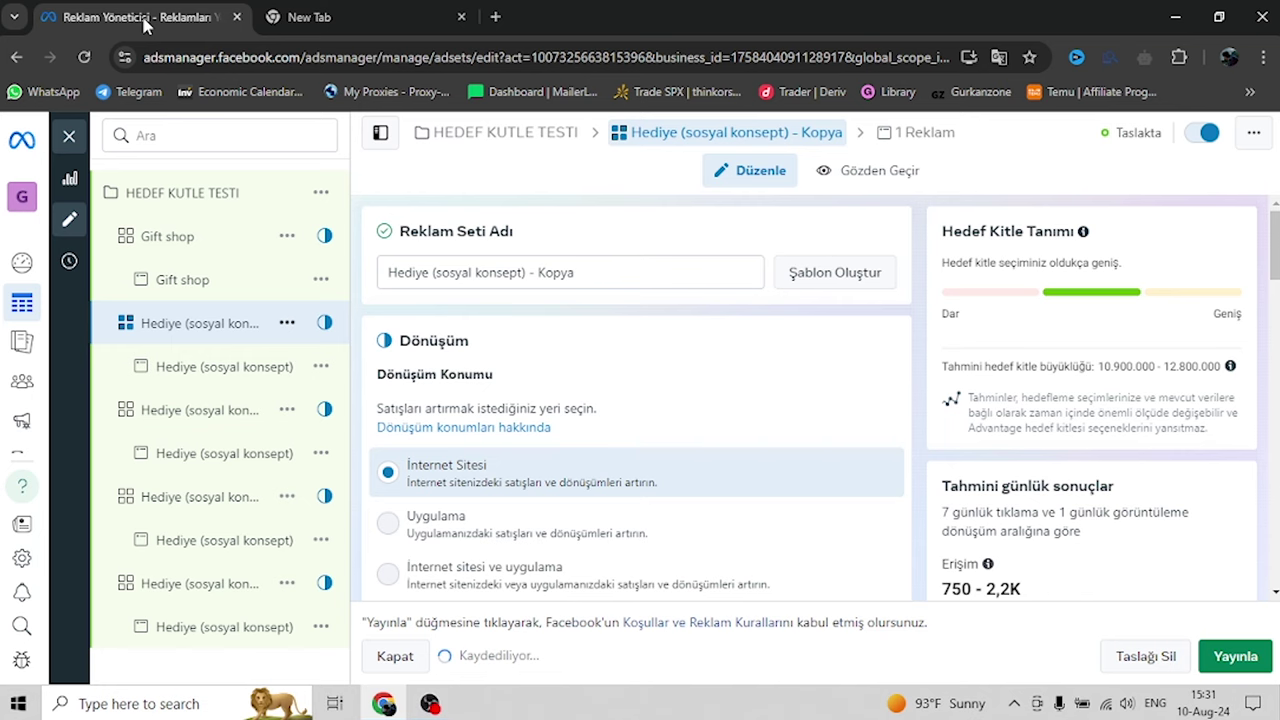
triple_click(492, 272)
key(ctrl+v)
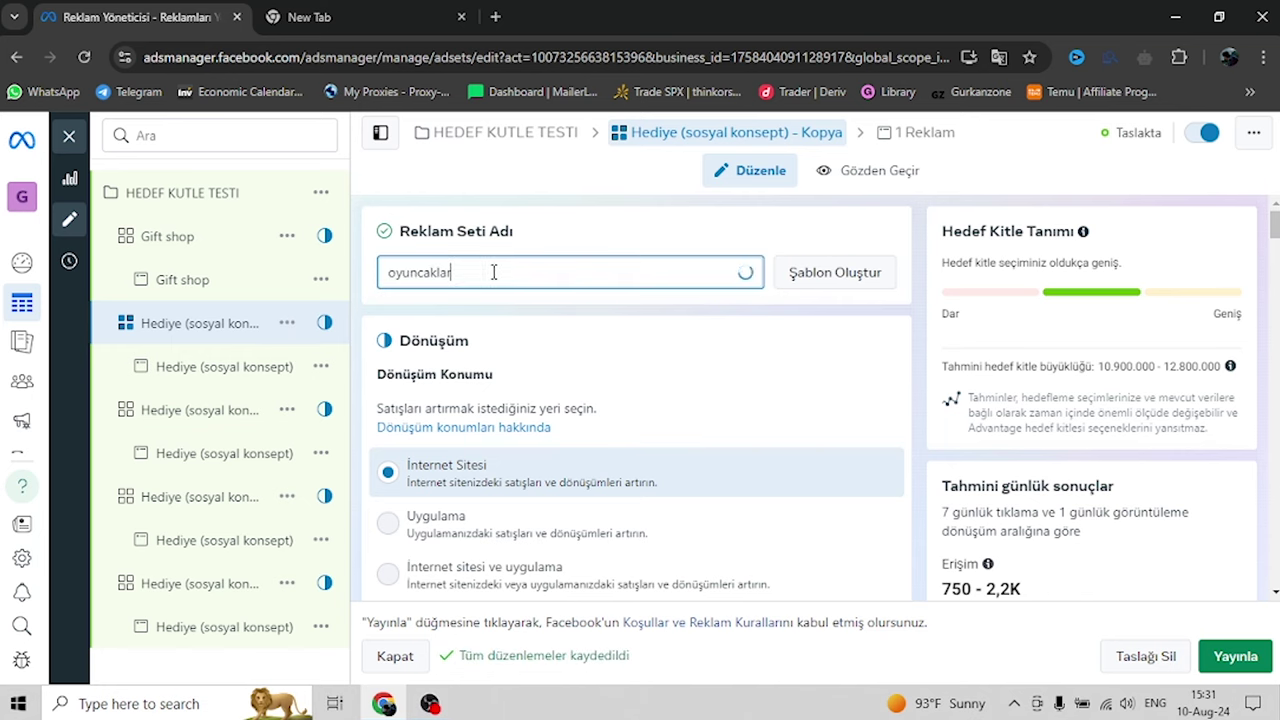
scroll(505, 363, down, 10)
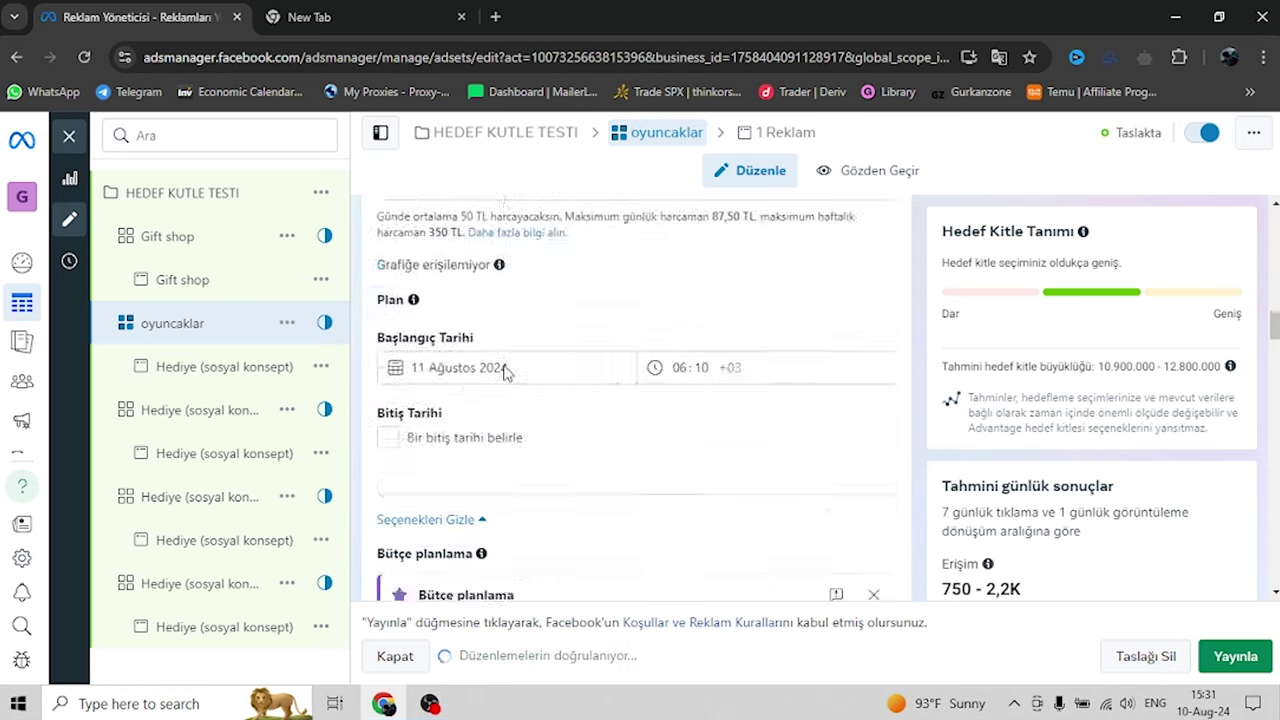
click(560, 349)
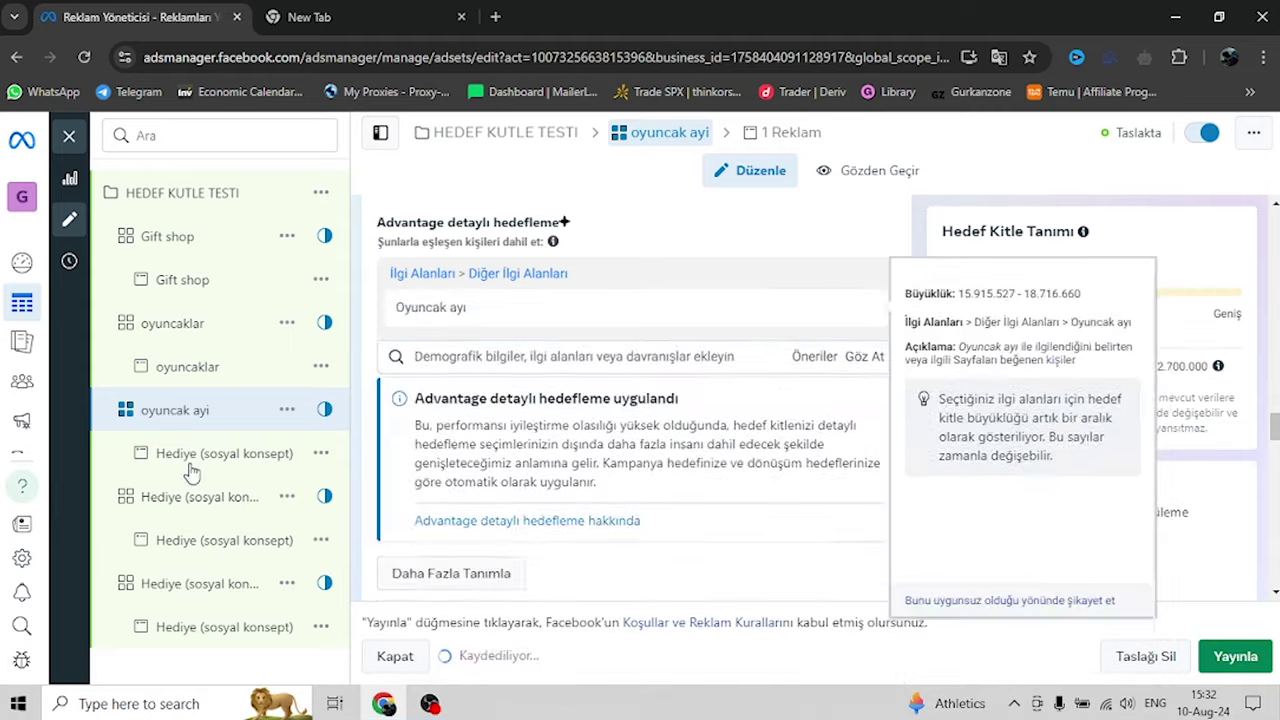
Rename the ad inside the "oyuncak ayi" ad set as "oyuncak ayi"
click(192, 458)
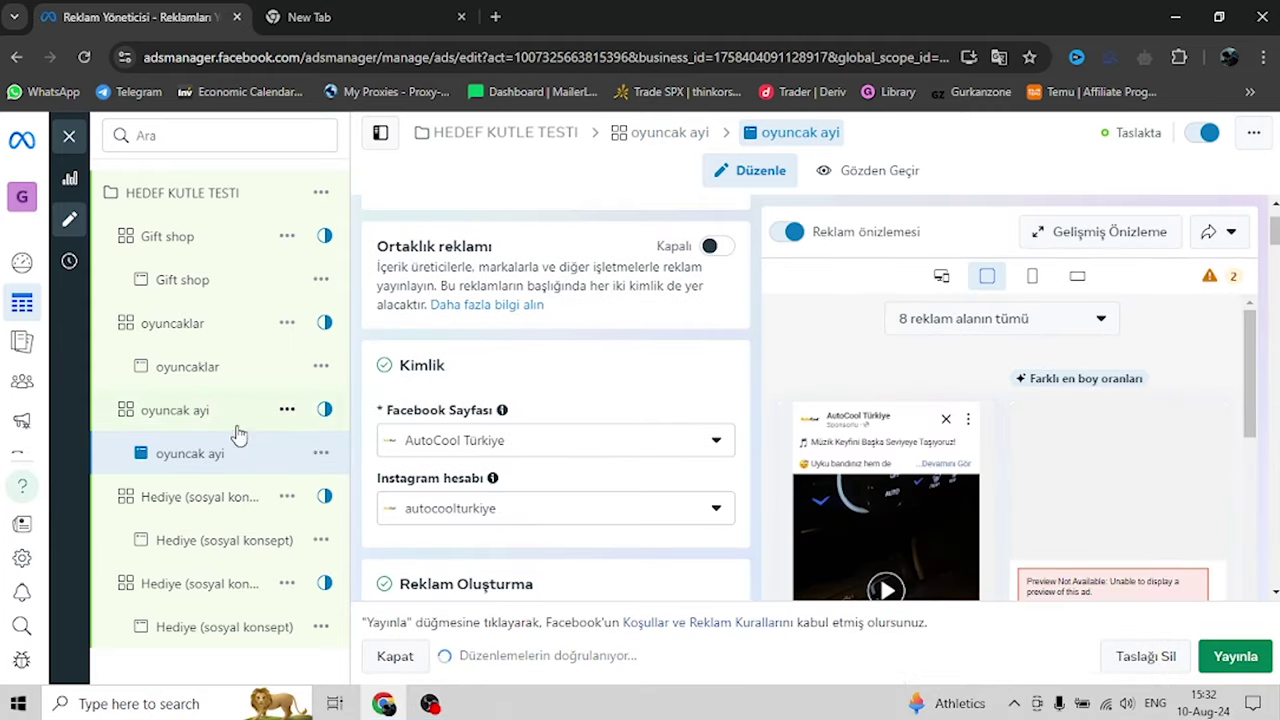
Rename the fourth ad set as "Internetden alisveri edenler + etkilesimdeki musteriler"
click(196, 496)
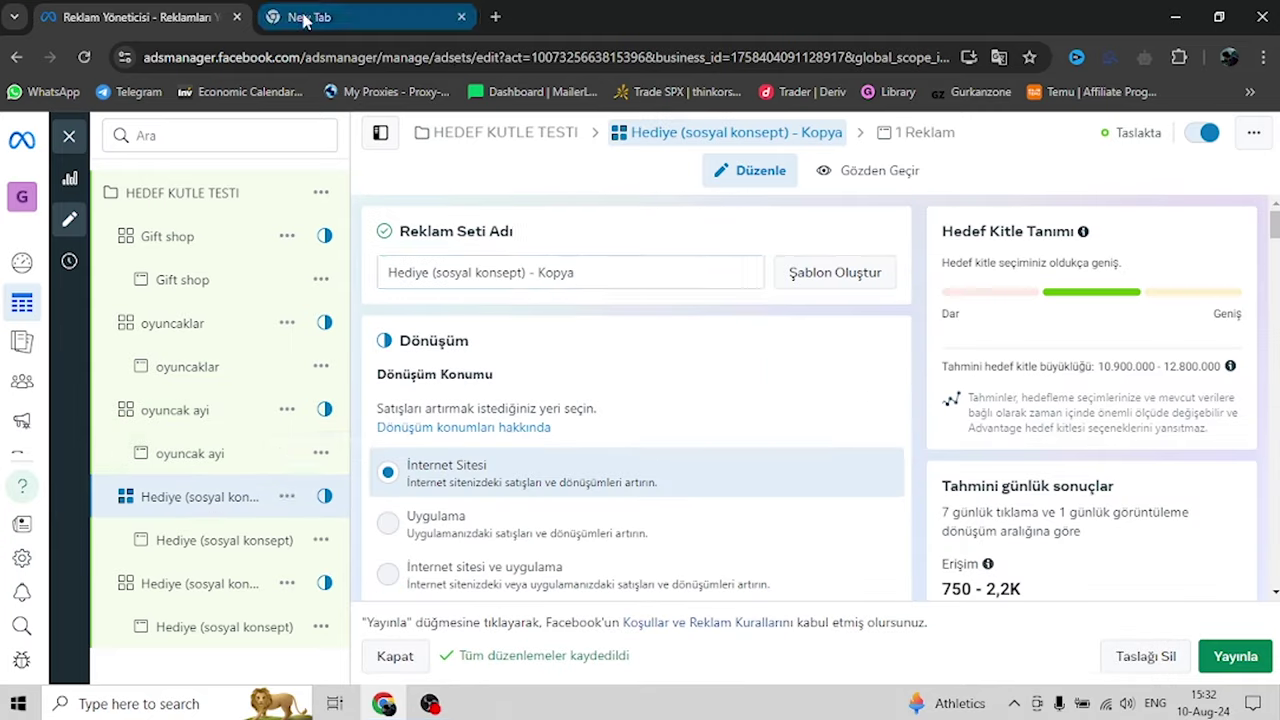
triple_click(606, 280)
key(BackSpace)
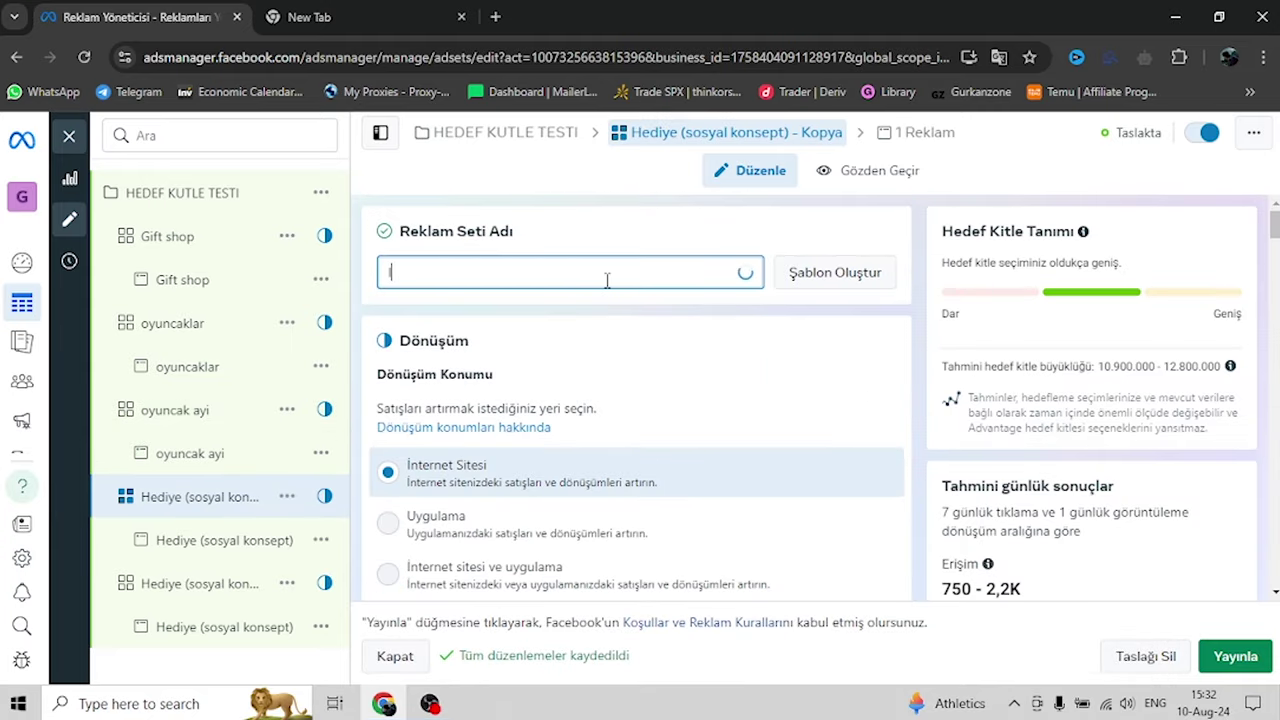
text(Internetden alisveri edenler + etki)
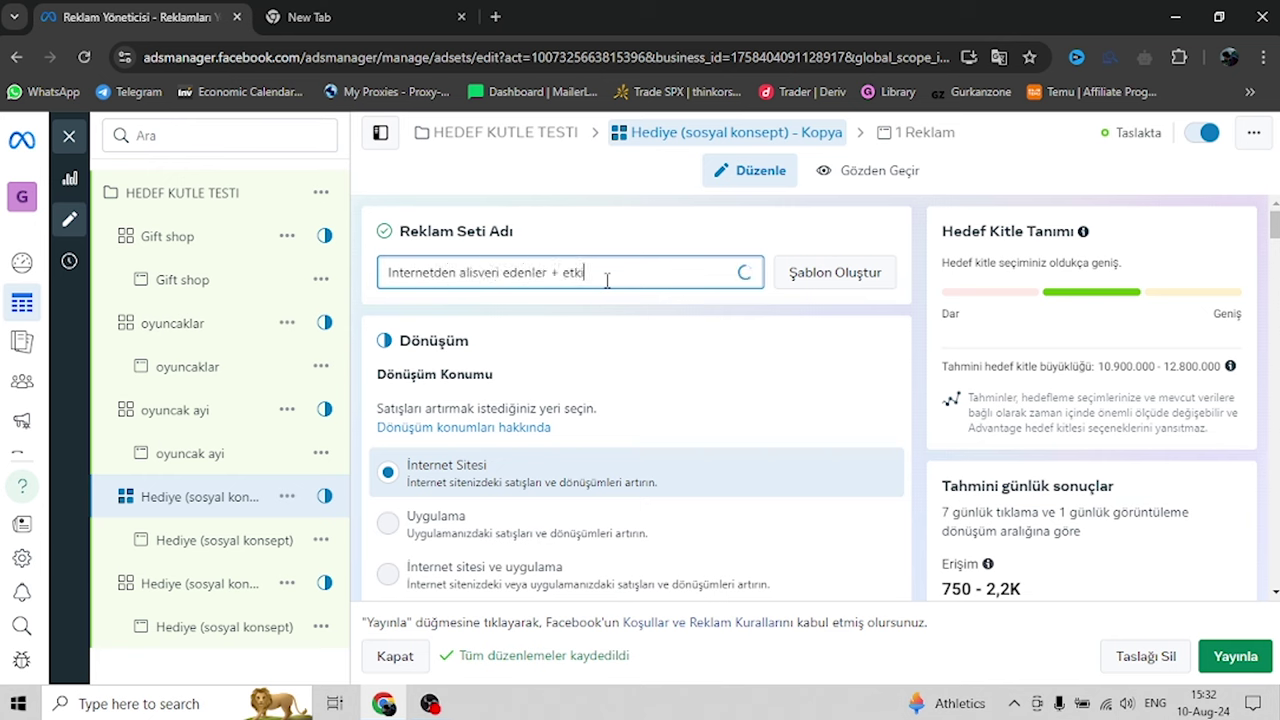
text(lesimdeki musteriler)
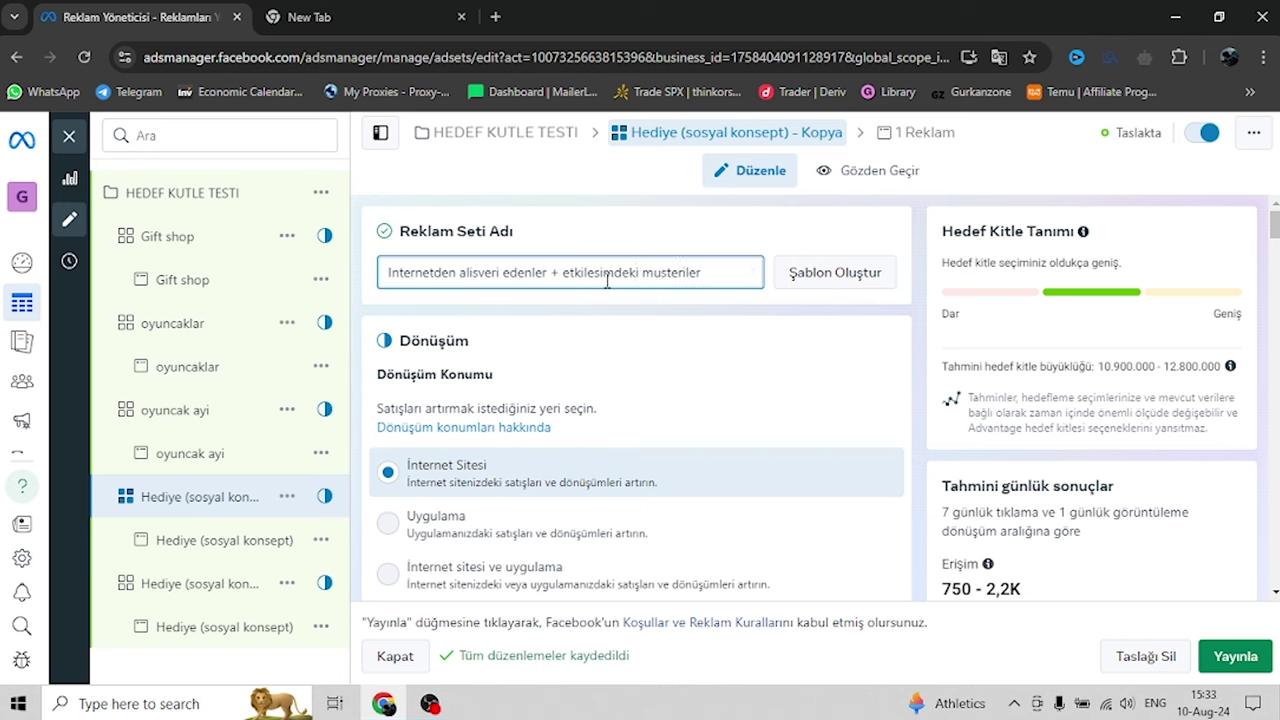
drag(722, 276, 391, 294)
click(394, 270)
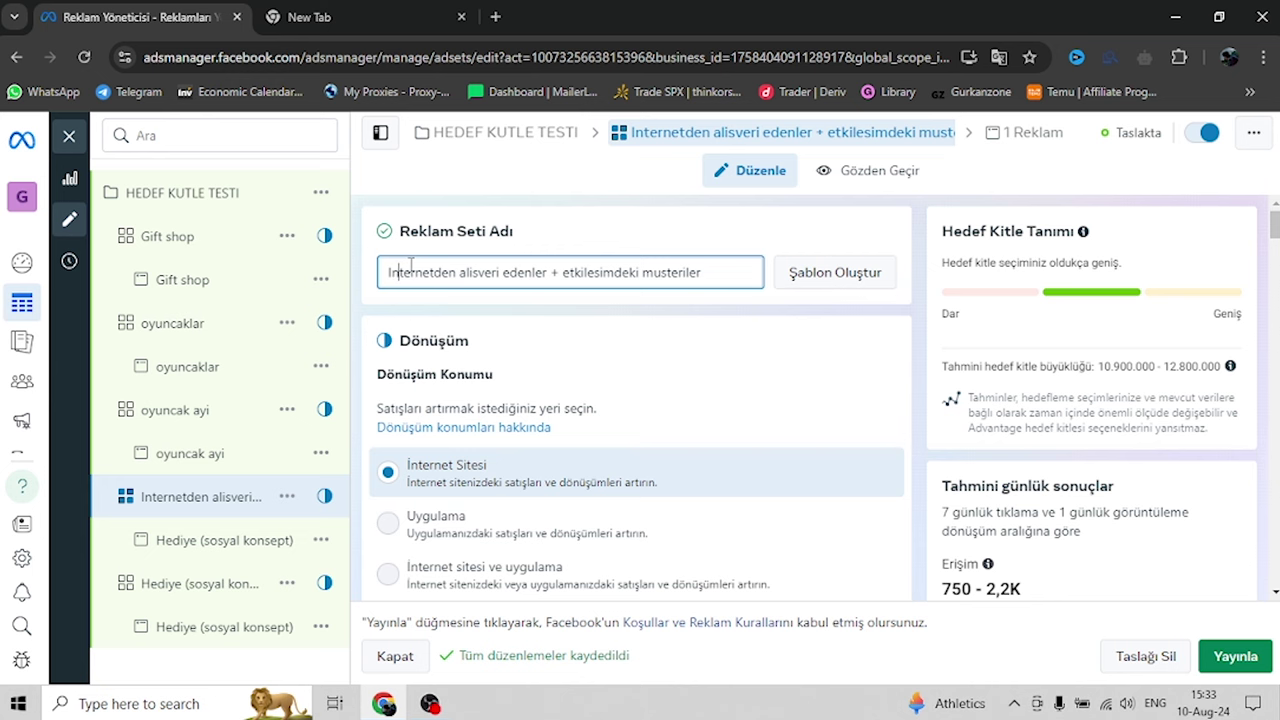
Open the detailed targeting search in the audience section of the fourth ad set
scroll(606, 406, down, 5)
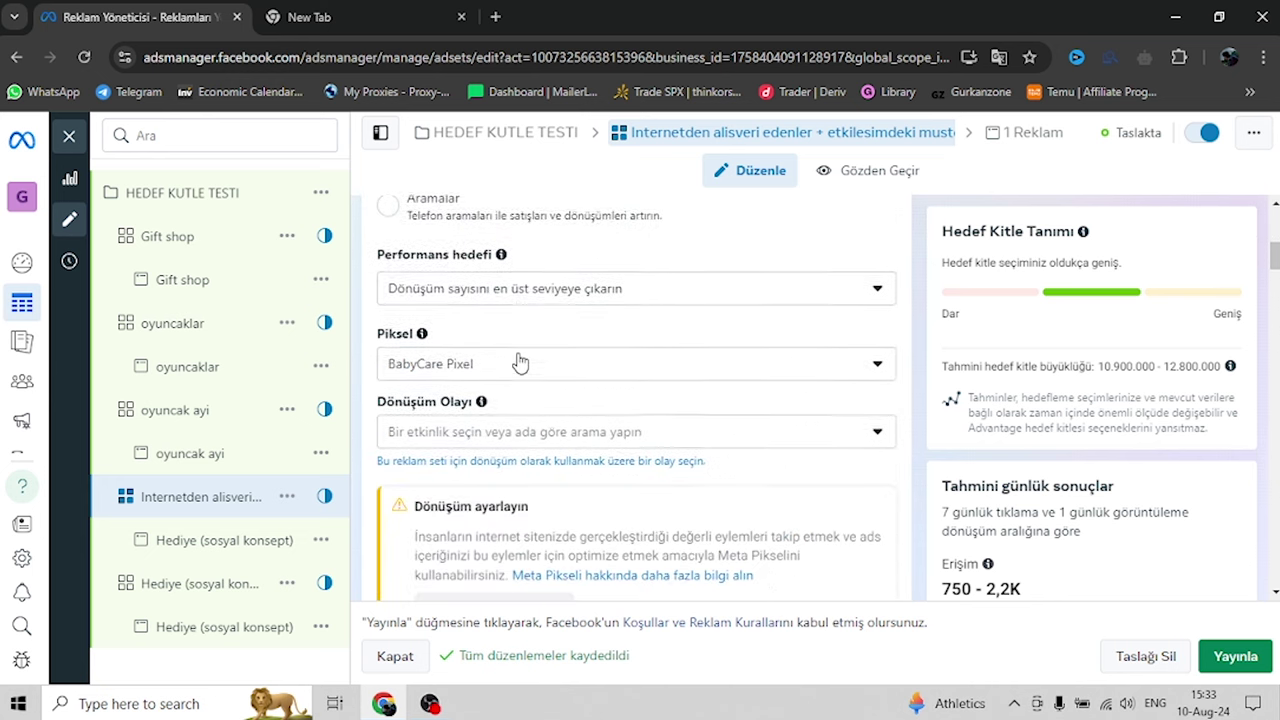
scroll(524, 361, down, 5)
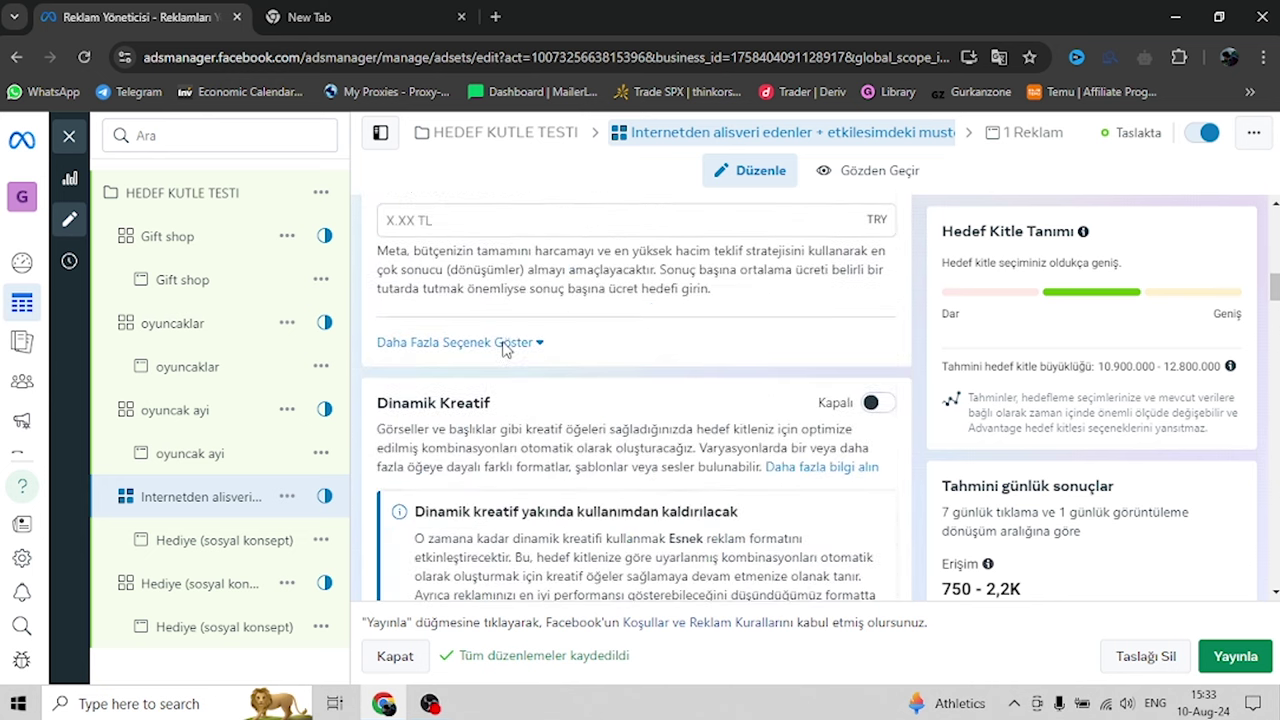
scroll(505, 350, down, 7)
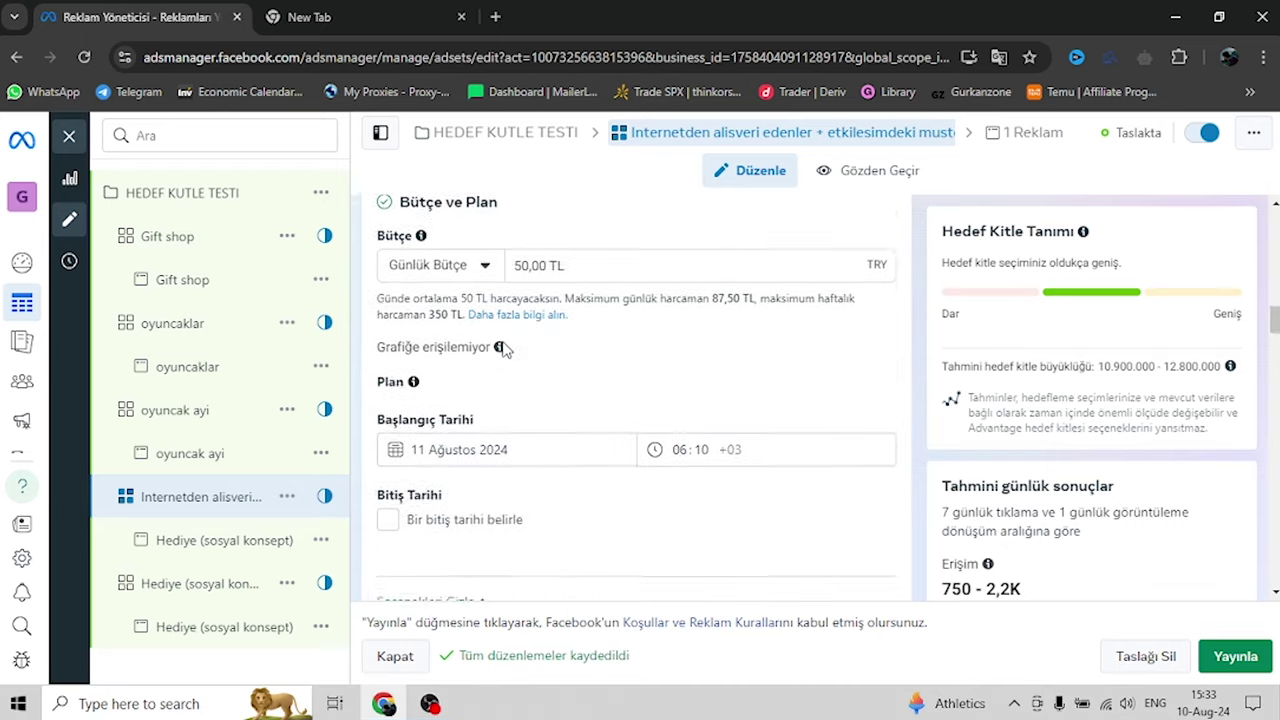
scroll(466, 395, down, 8)
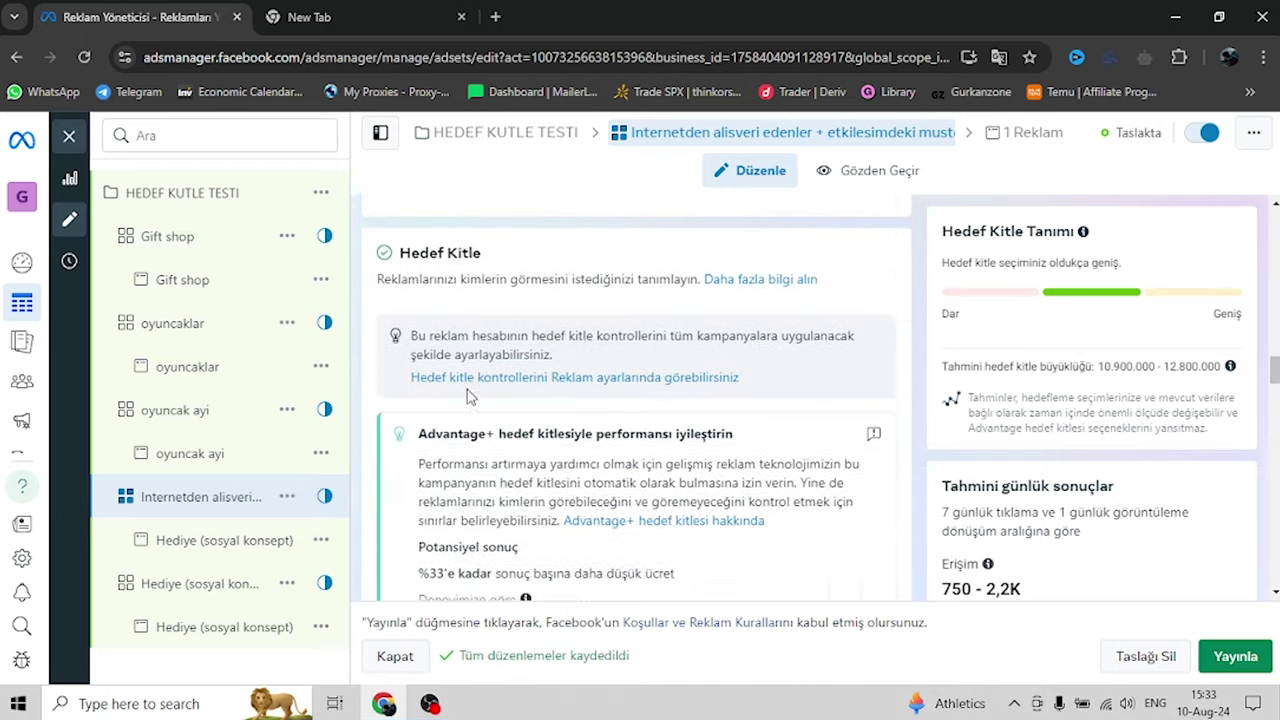
scroll(466, 390, down, 6)
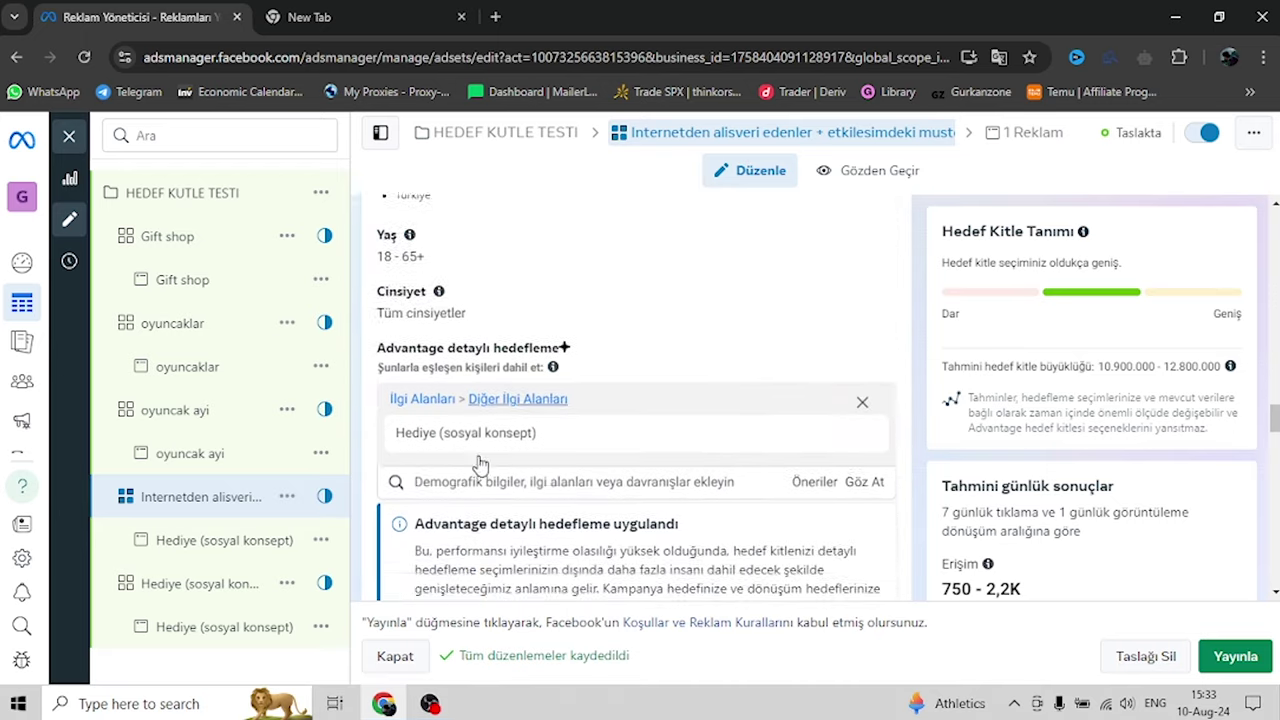
click(458, 362)
text(in)
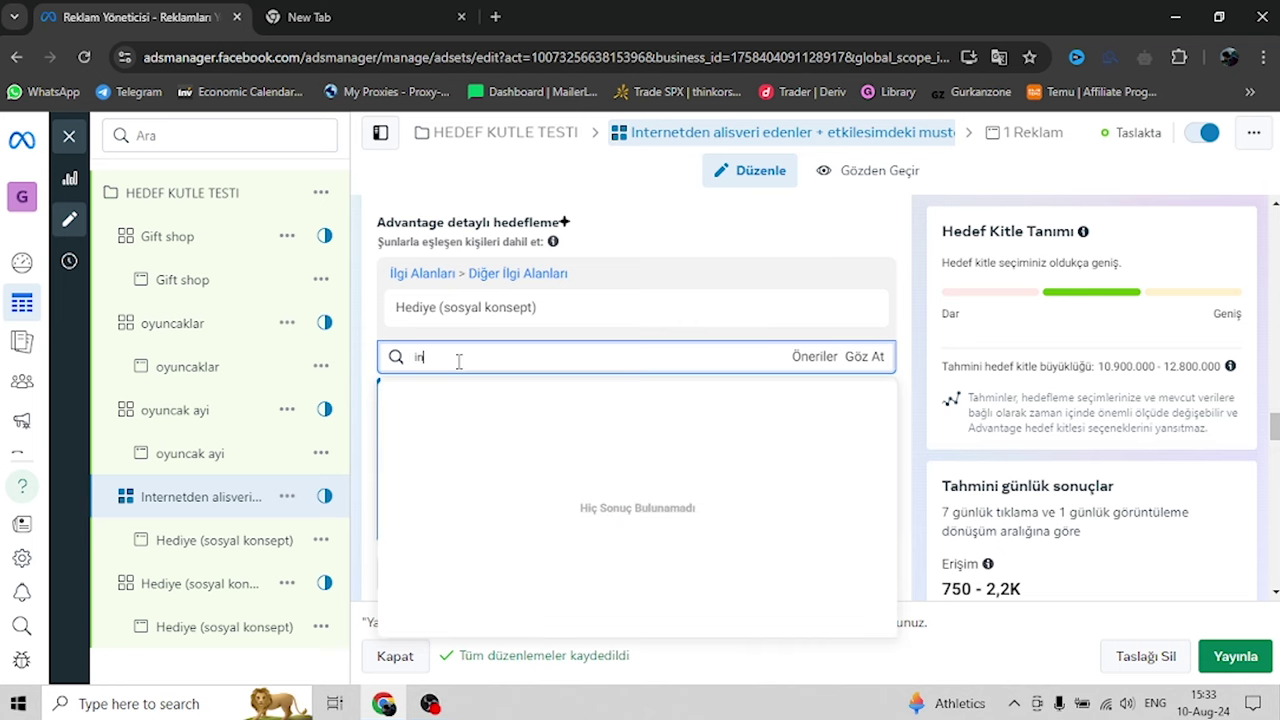
text(ter)
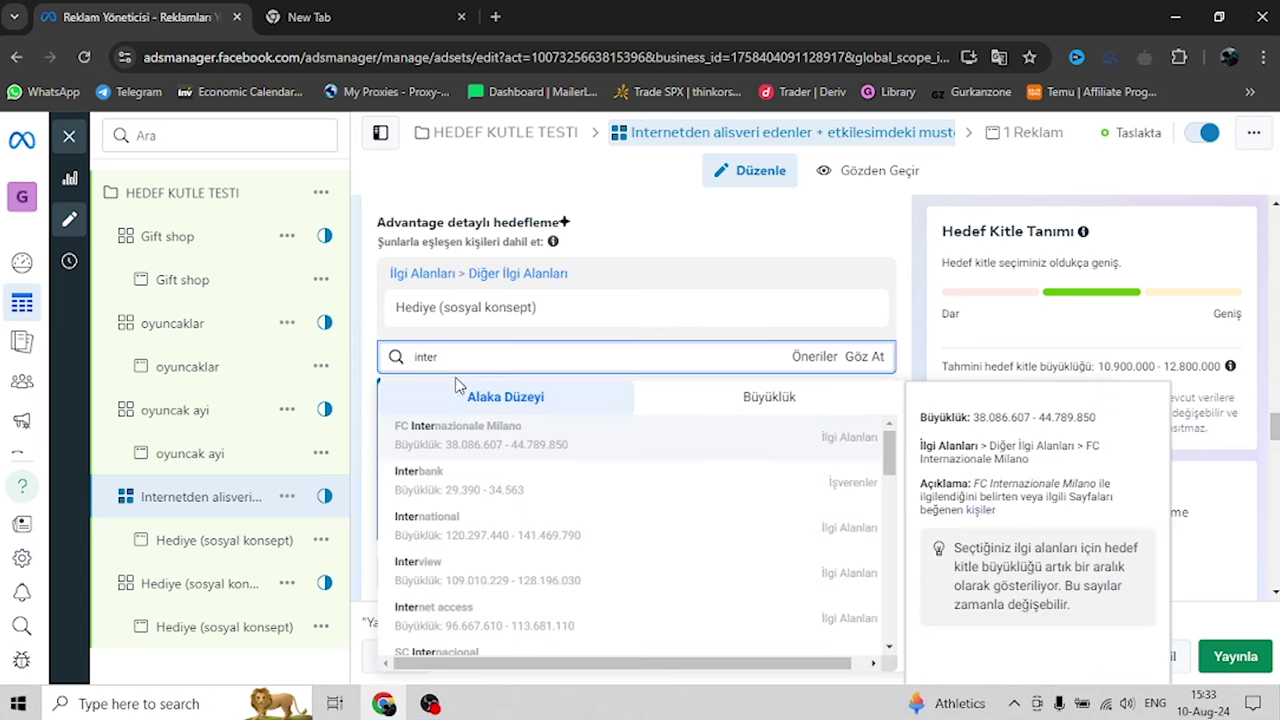
key(BackSpace)
key(BackSpace)
key(BackSpace)
key(BackSpace)
key(BackSpace)
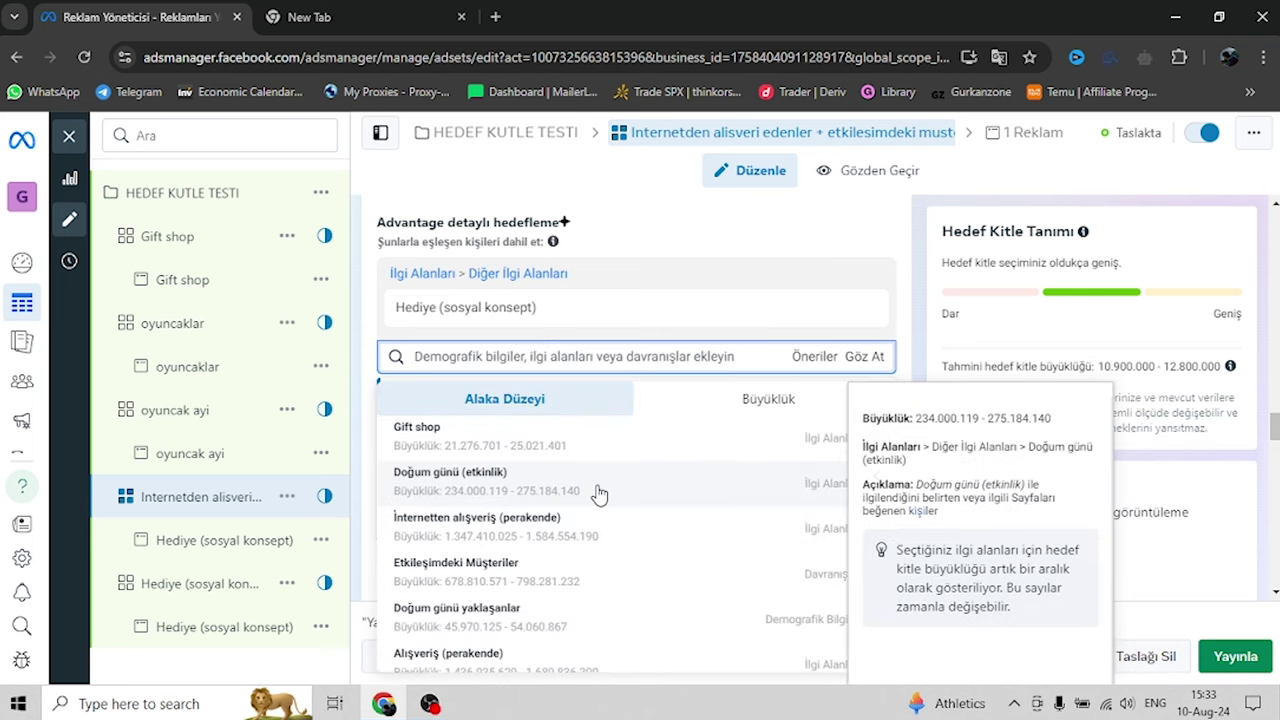
Replace the "Hediye (sosyal konsept)" interest with the suggested online shopping (retail) interest and the "Etkileşimdeki Müşteriler" behaviour
click(475, 535)
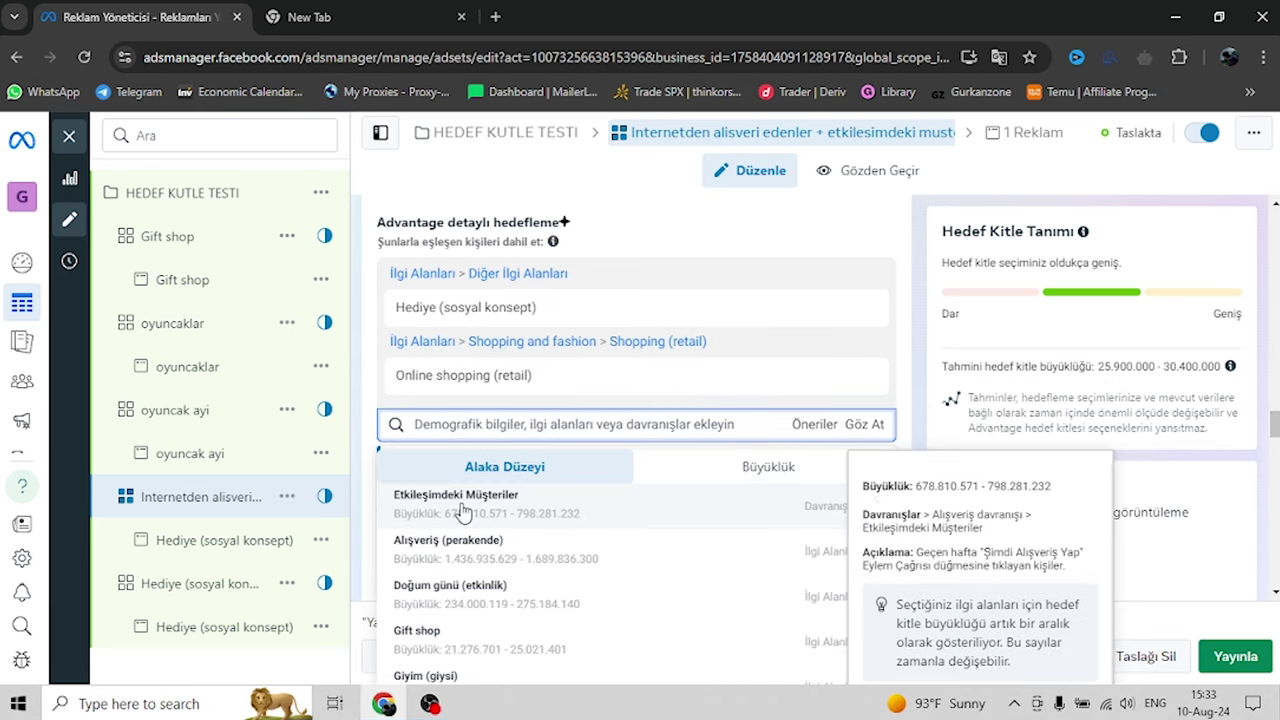
click(575, 480)
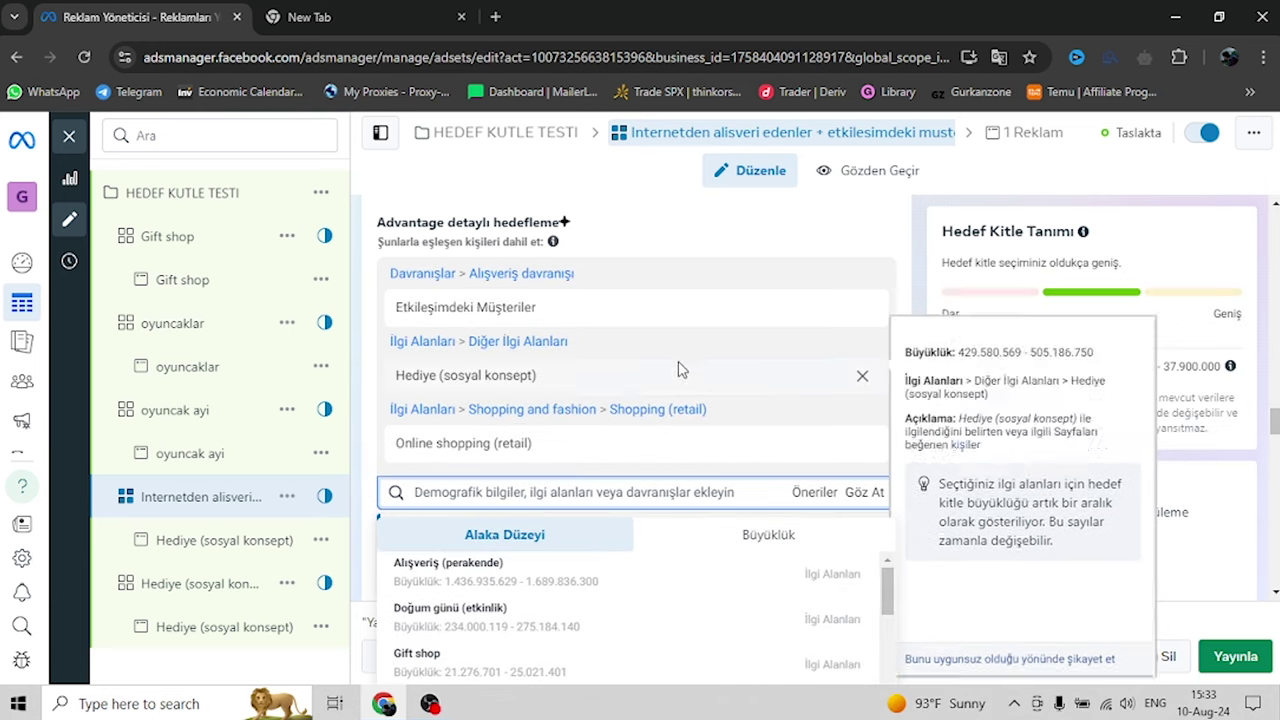
click(863, 378)
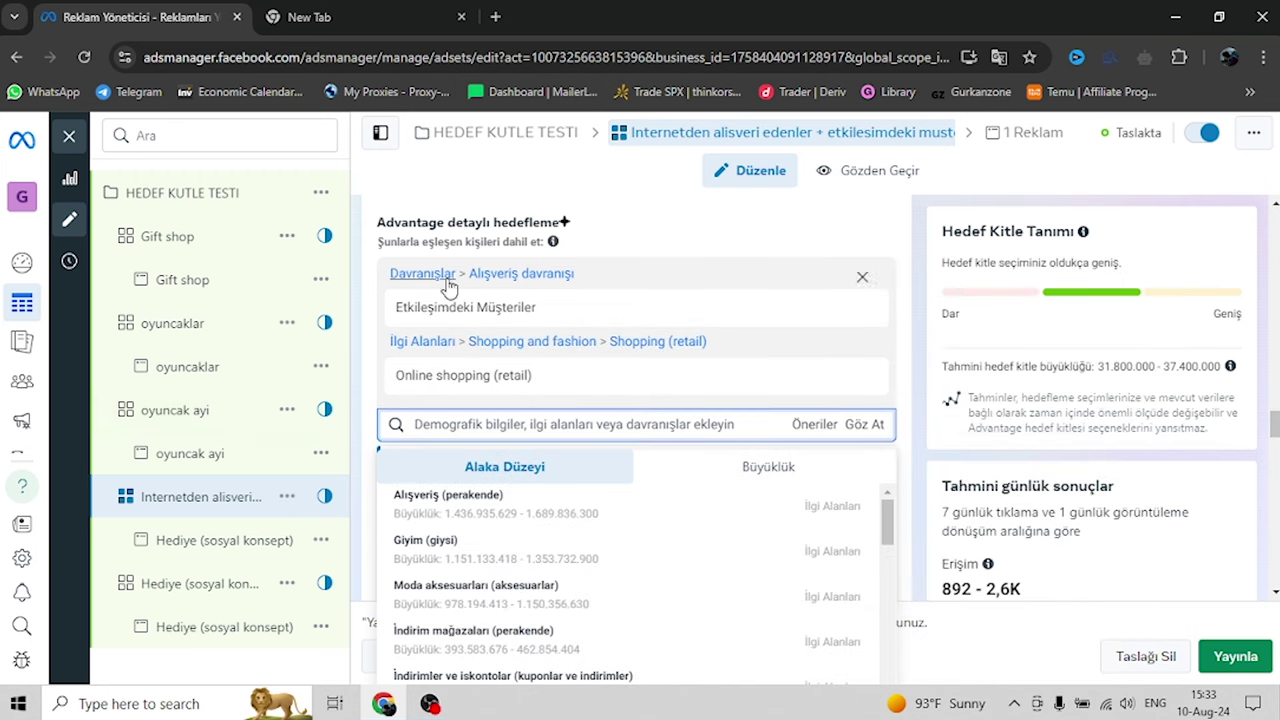
Give the ad inside the fourth ad set the same name as its ad set
click(250, 542)
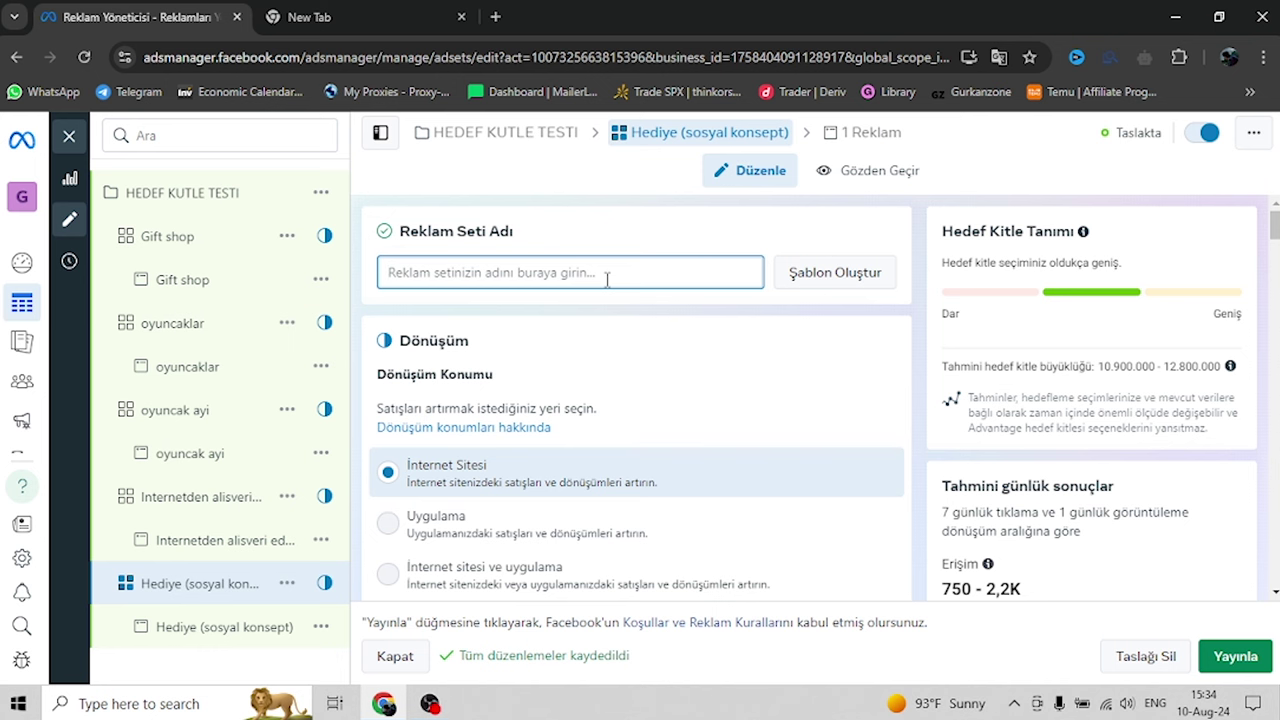
Rename the fifth ad set as "bos hedef kutle" and remove the "Hediye (sosyal konsept)" interest from its detailed targeting
text(bos hedef kutle)
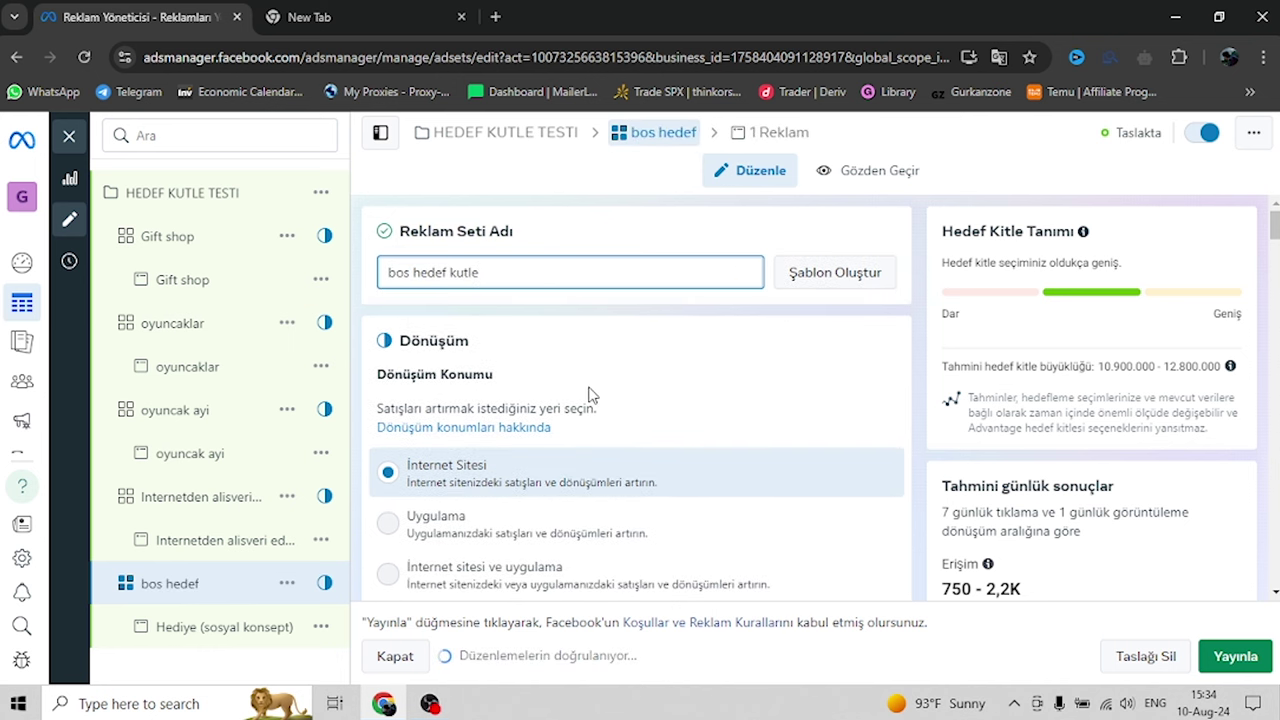
scroll(588, 395, down, 15)
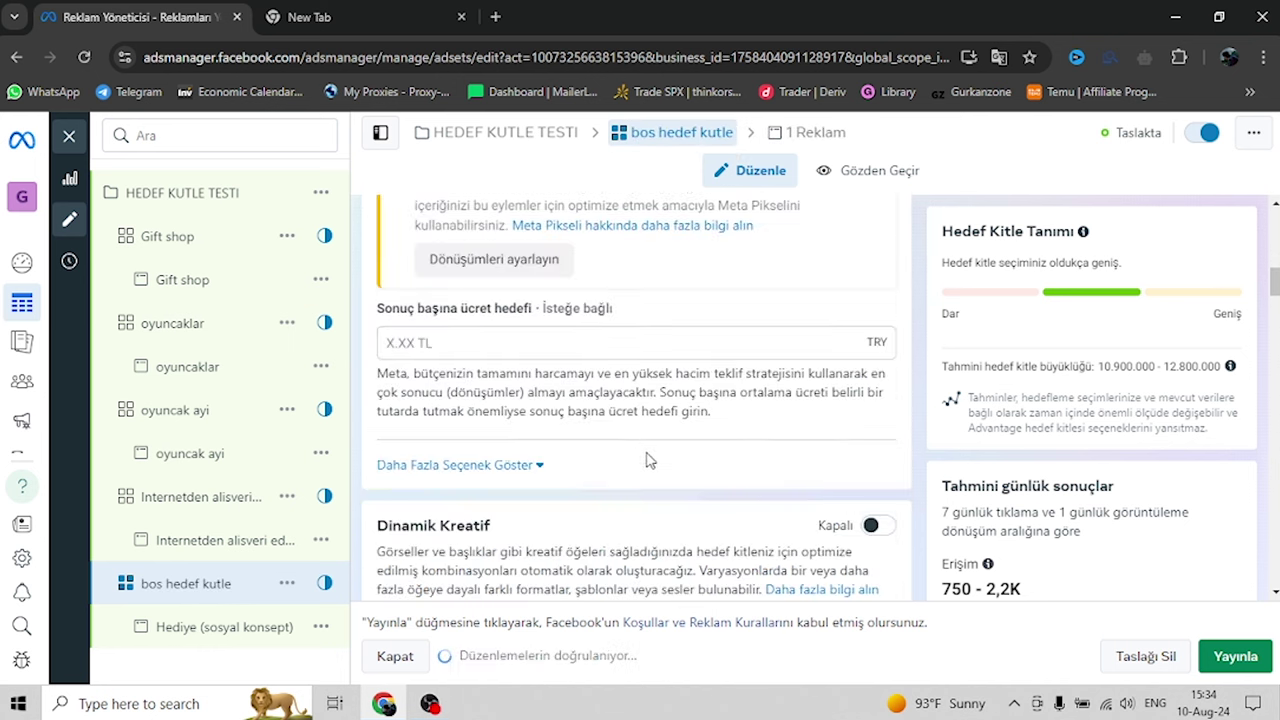
scroll(632, 428, down, 12)
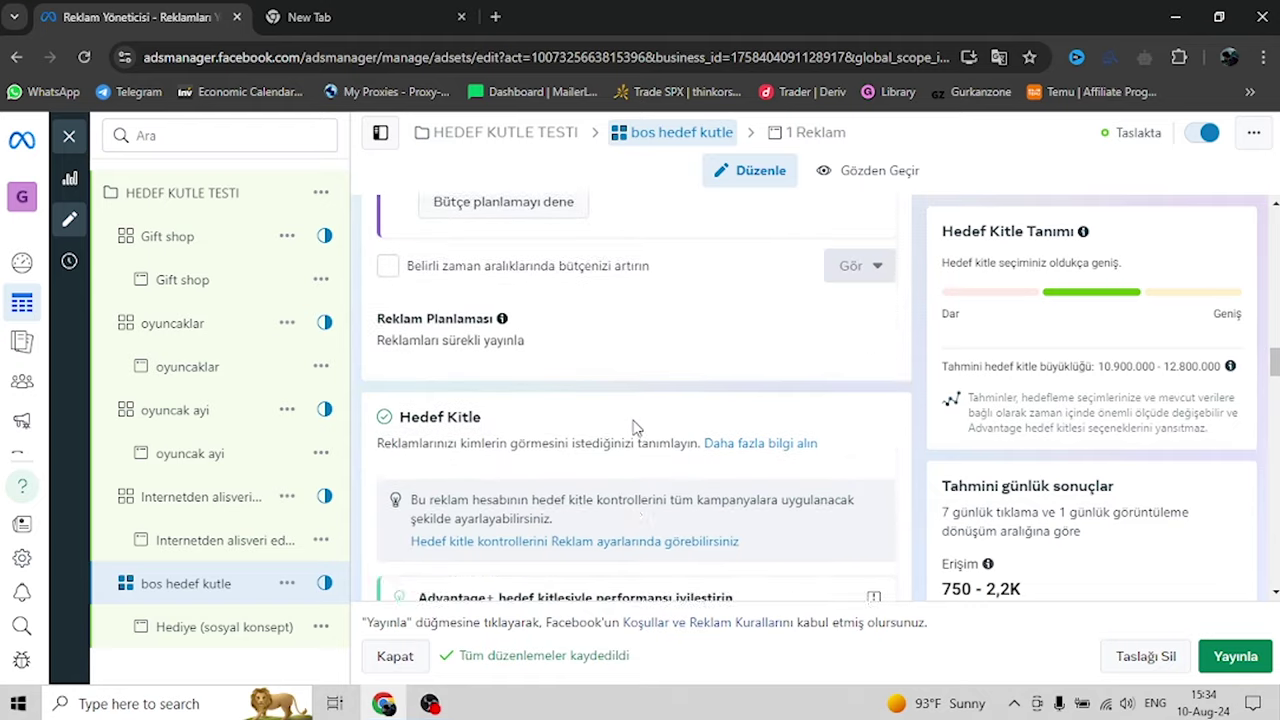
scroll(632, 428, down, 3)
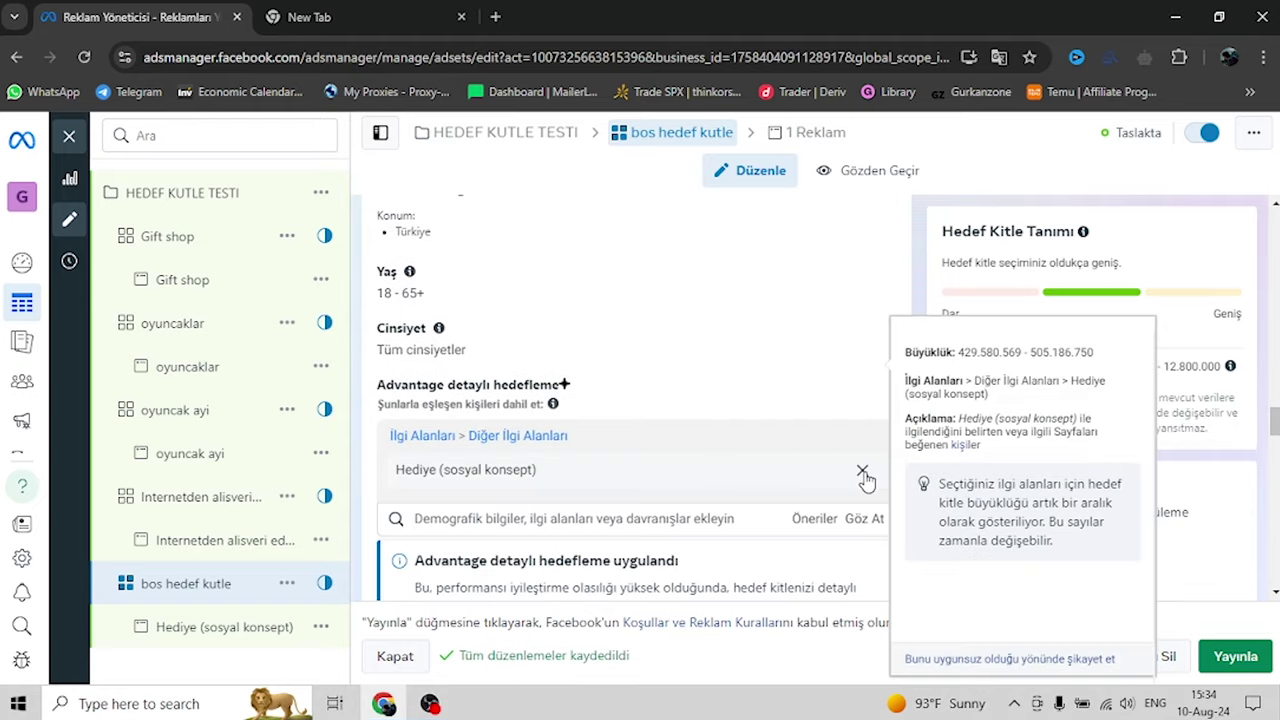
click(862, 471)
Rename the ad inside the "bos hedef kutle" ad set as "bos hedef kutle"
click(210, 624)
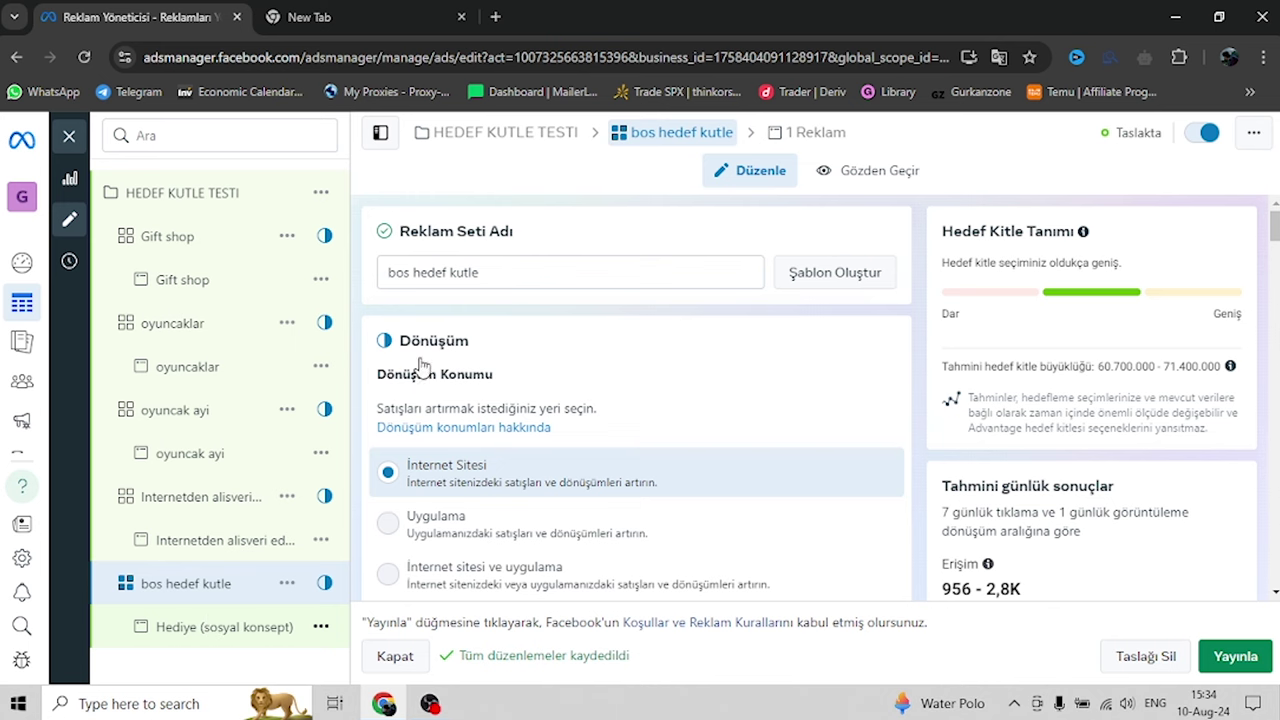
click(200, 622)
text(bos hedef kutle)
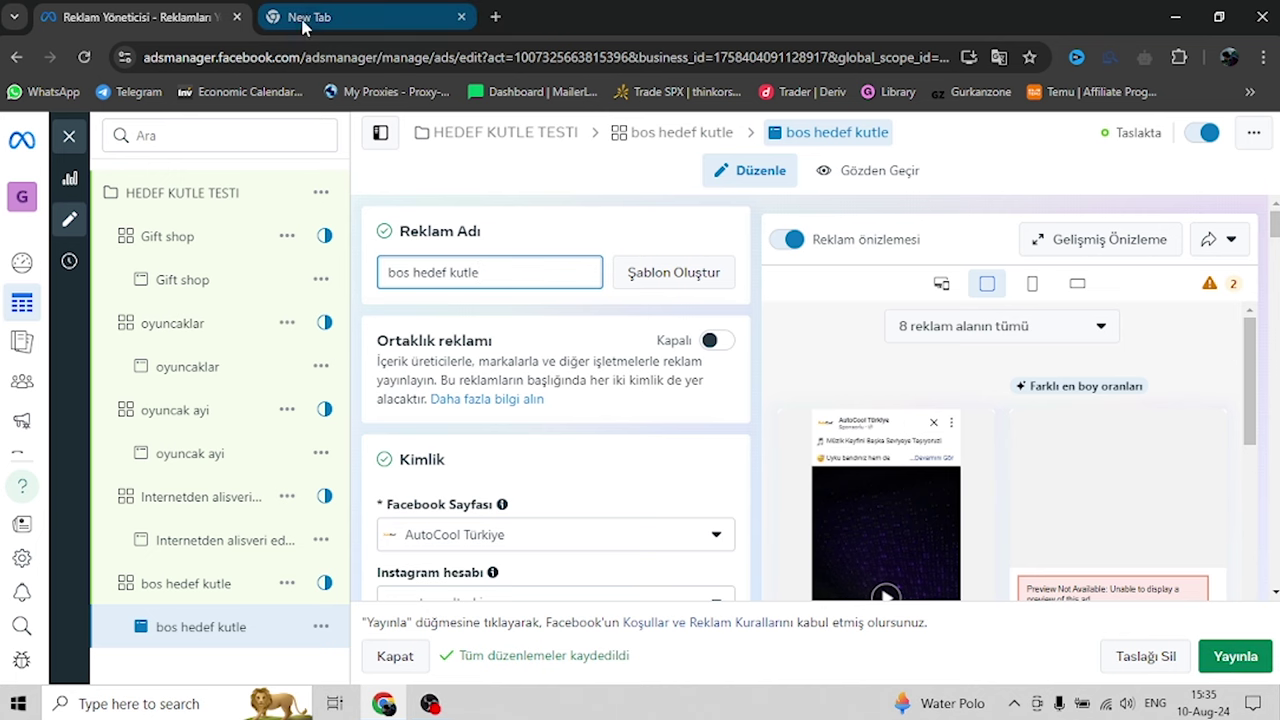
Open the ad sets of the "DAFFY HEDEF TESTİ" campaign and examine their results, cost per result, budget and spend
mouse_move(305, 22)
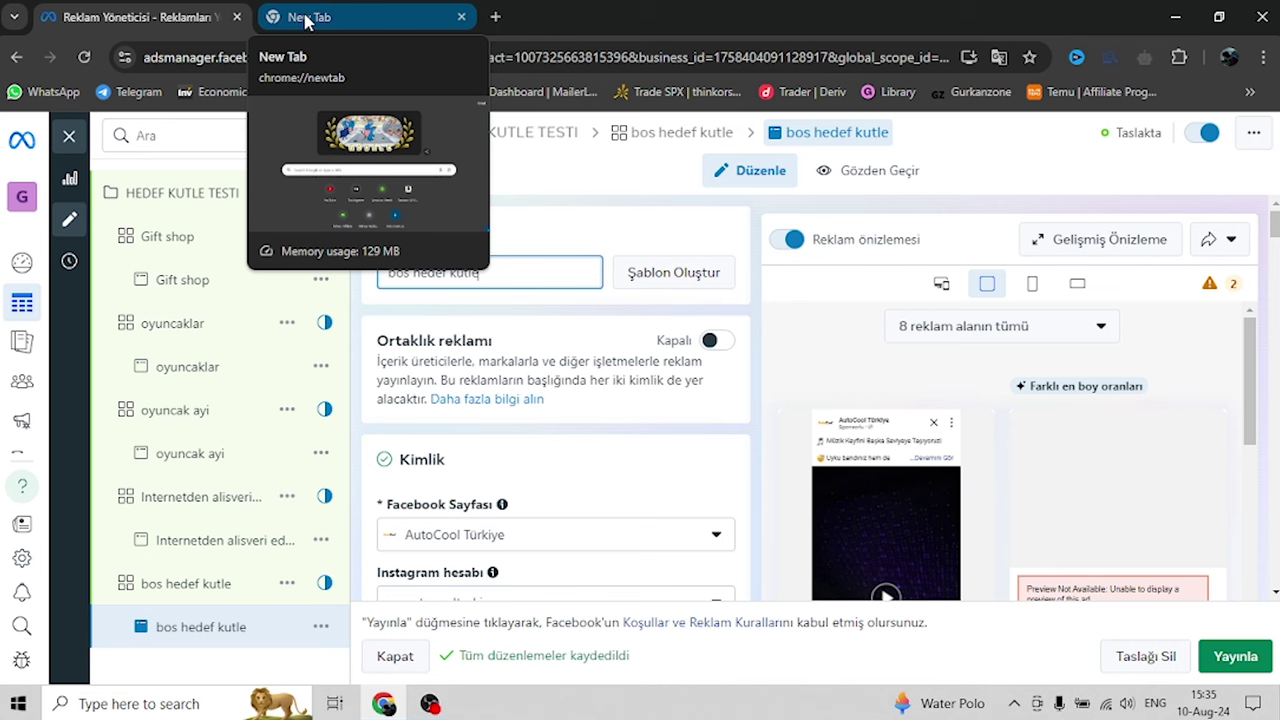
click(366, 177)
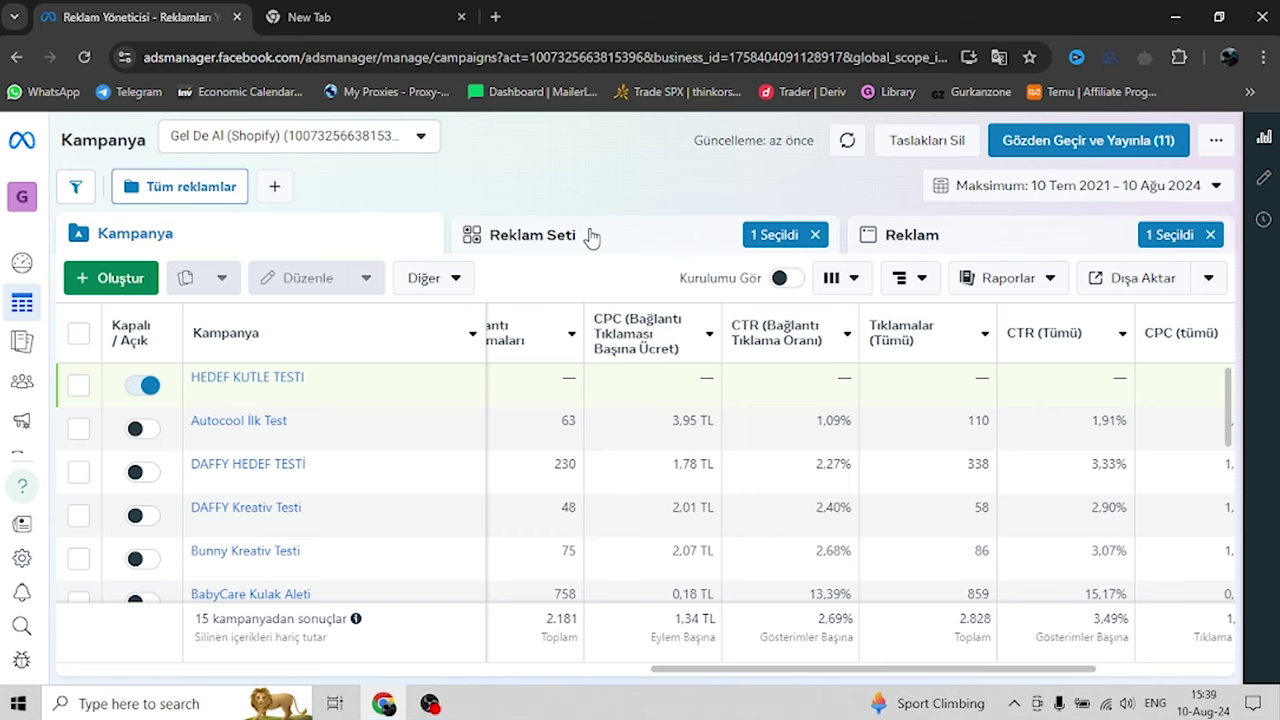
mouse_move(388, 447)
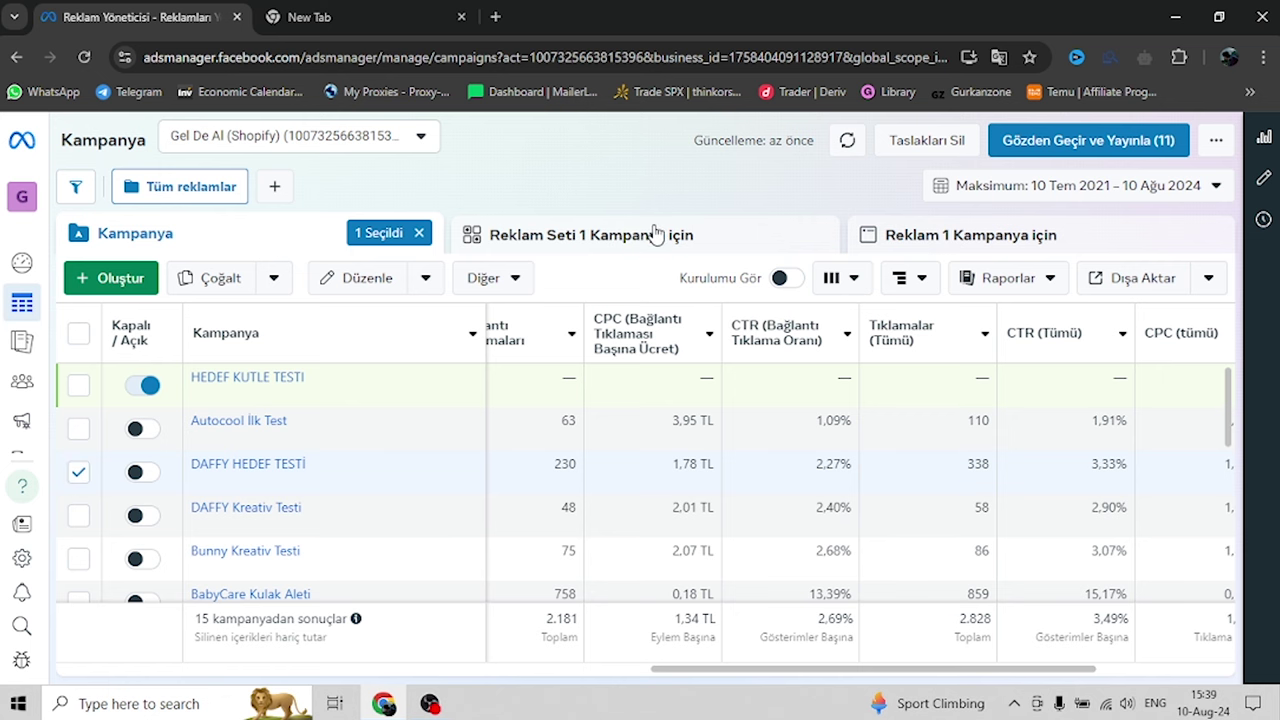
click(655, 233)
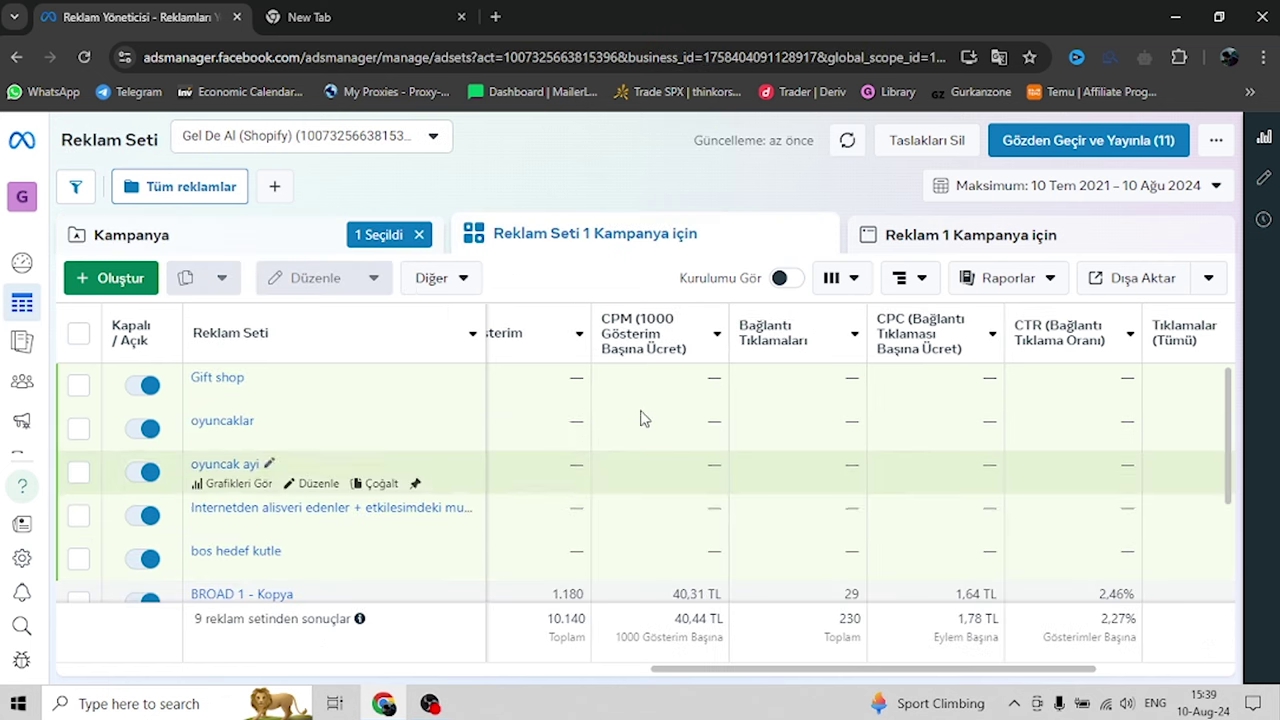
scroll(571, 460, down, 2)
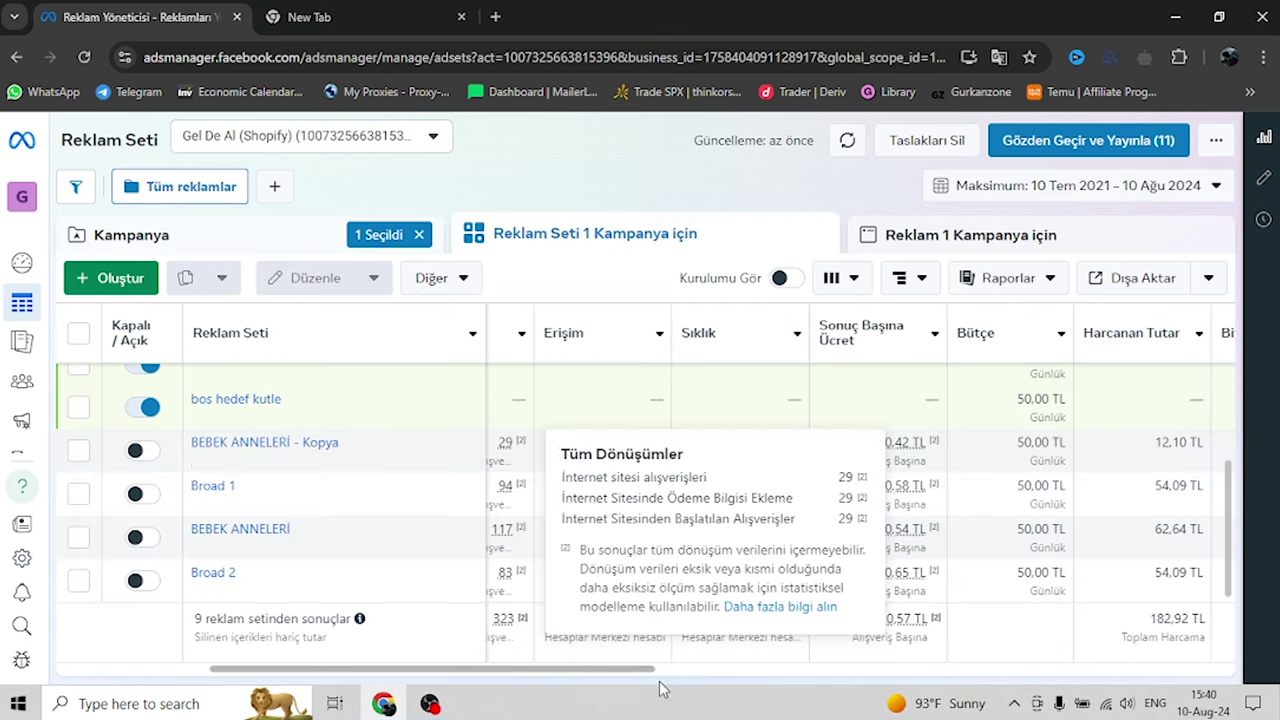
Duplicate the "Gift shop" ad set once within its original campaign and keep the copy as an unpublished draft
scroll(537, 675, left, 1)
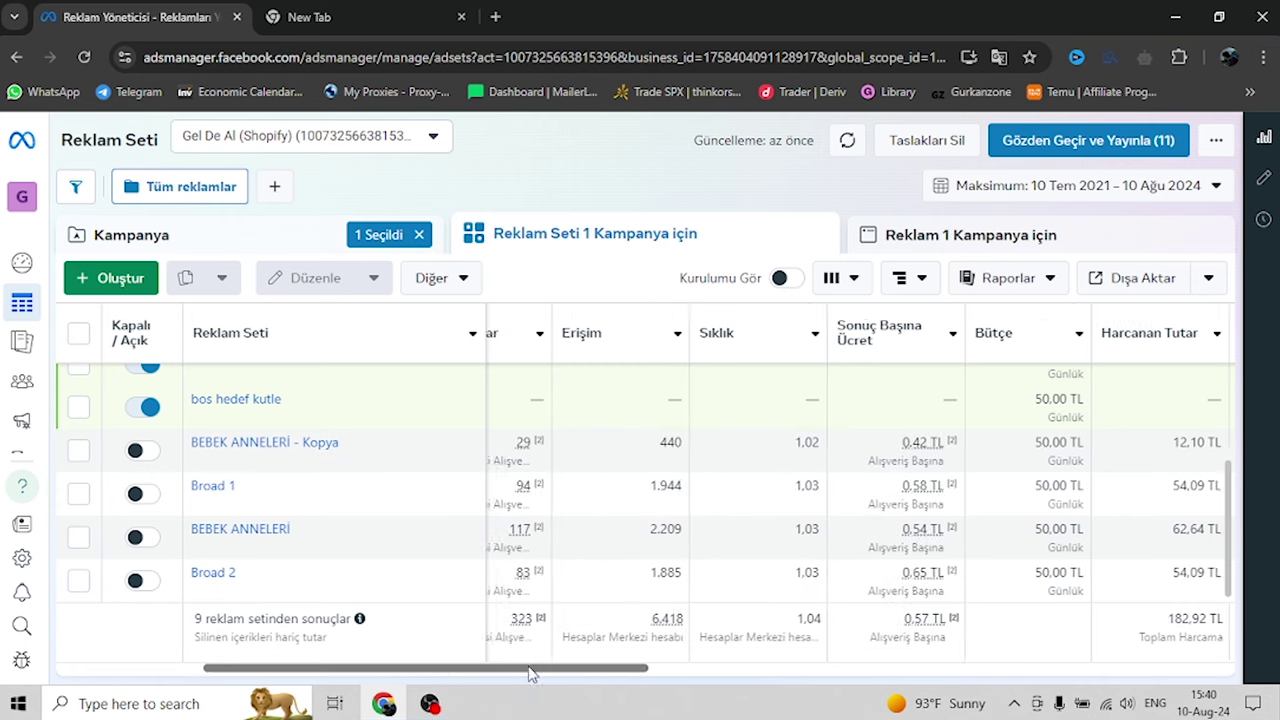
drag(537, 675, 343, 671)
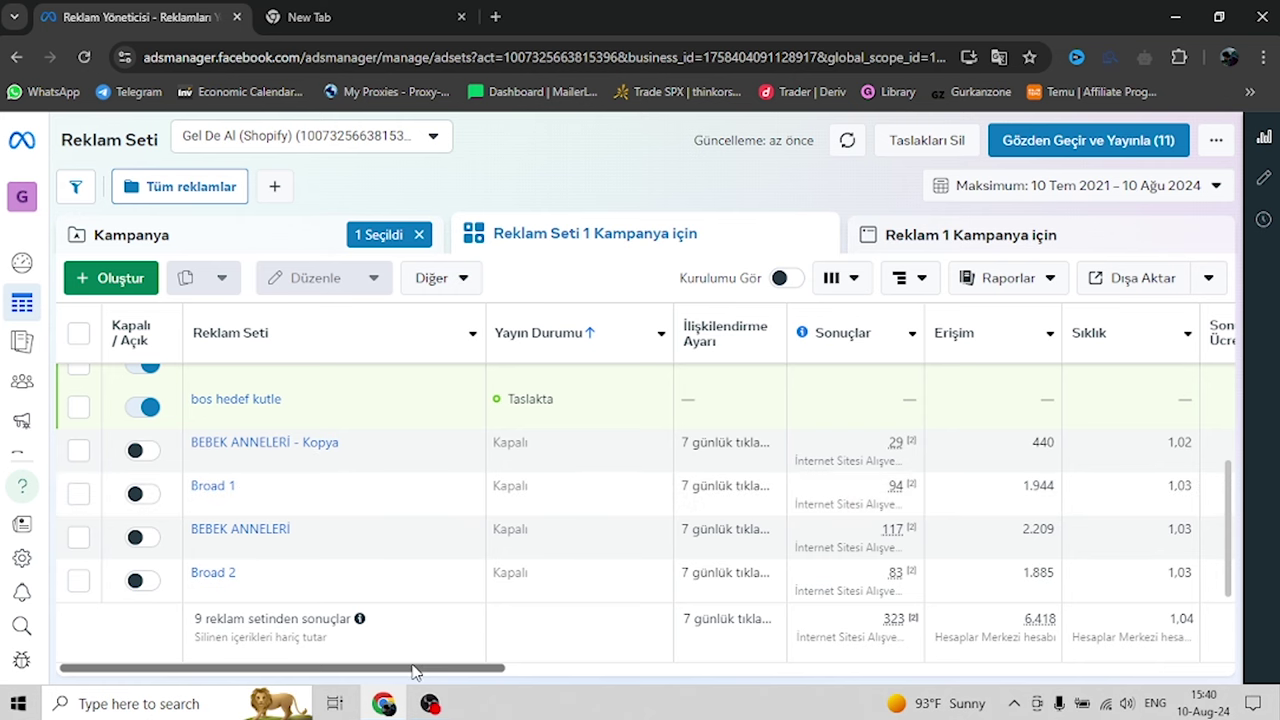
scroll(287, 458, up, 3)
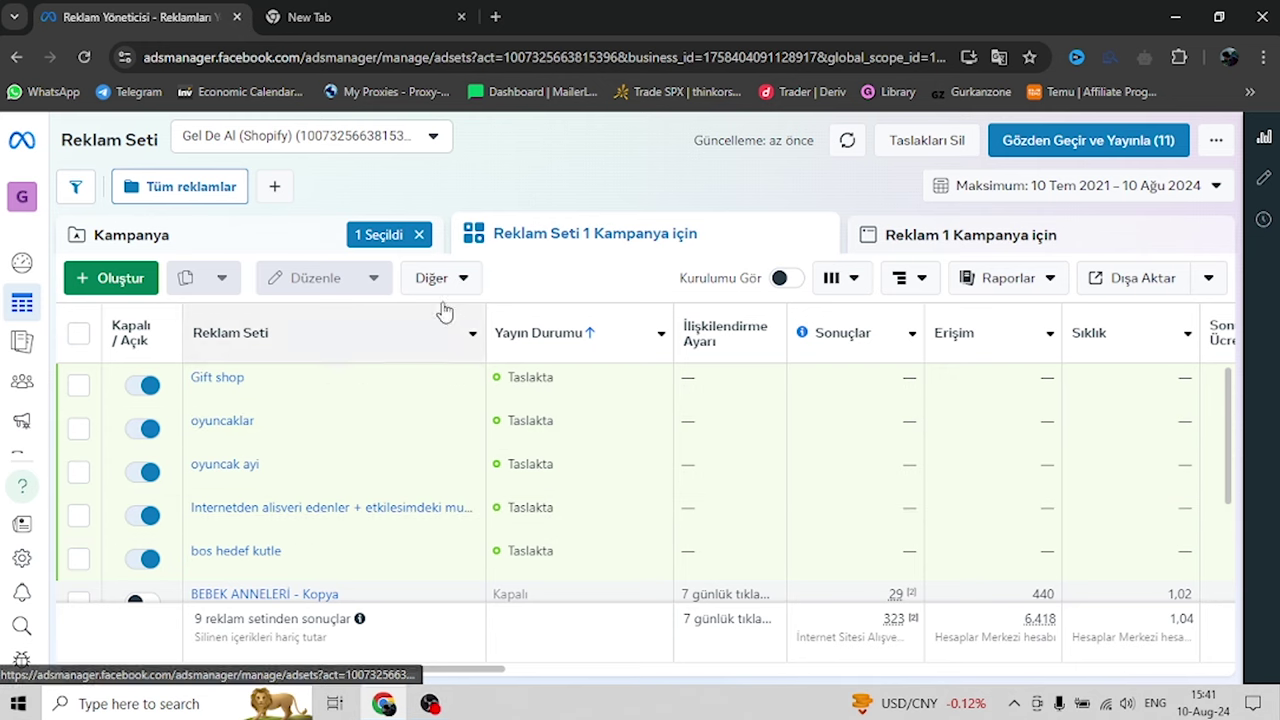
mouse_move(373, 447)
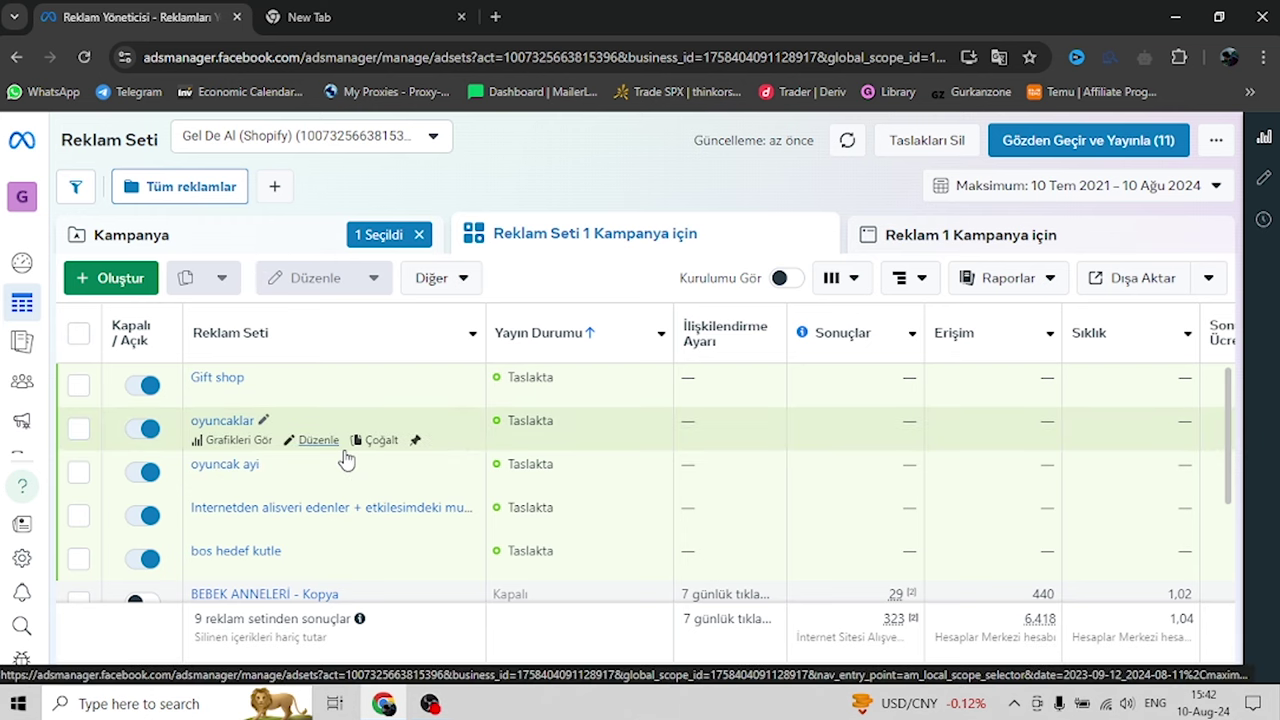
mouse_move(378, 398)
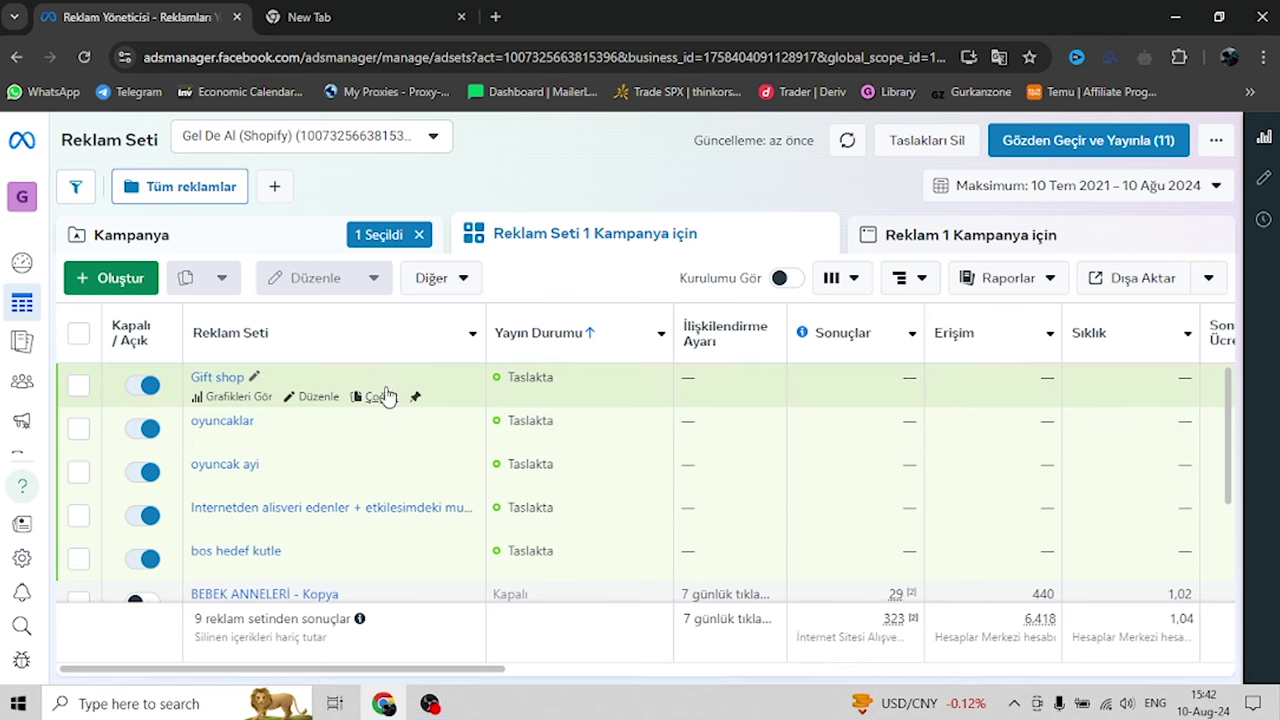
click(378, 398)
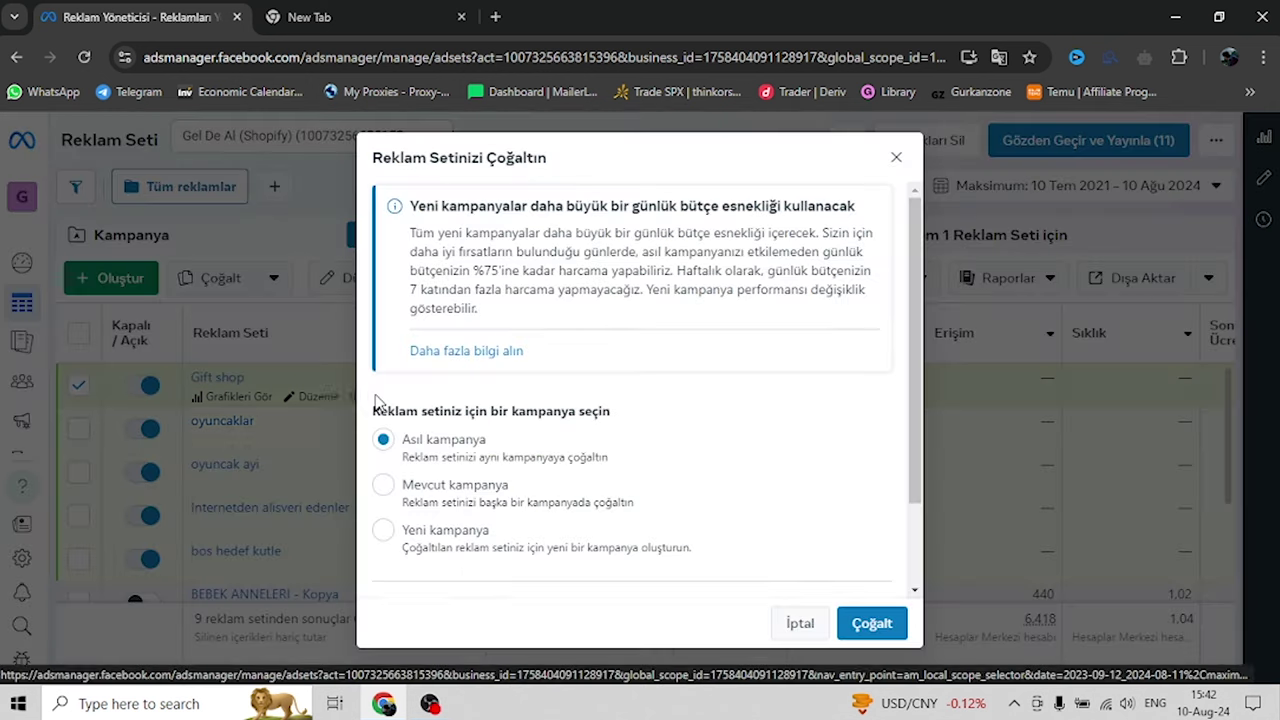
scroll(480, 403, down, 2)
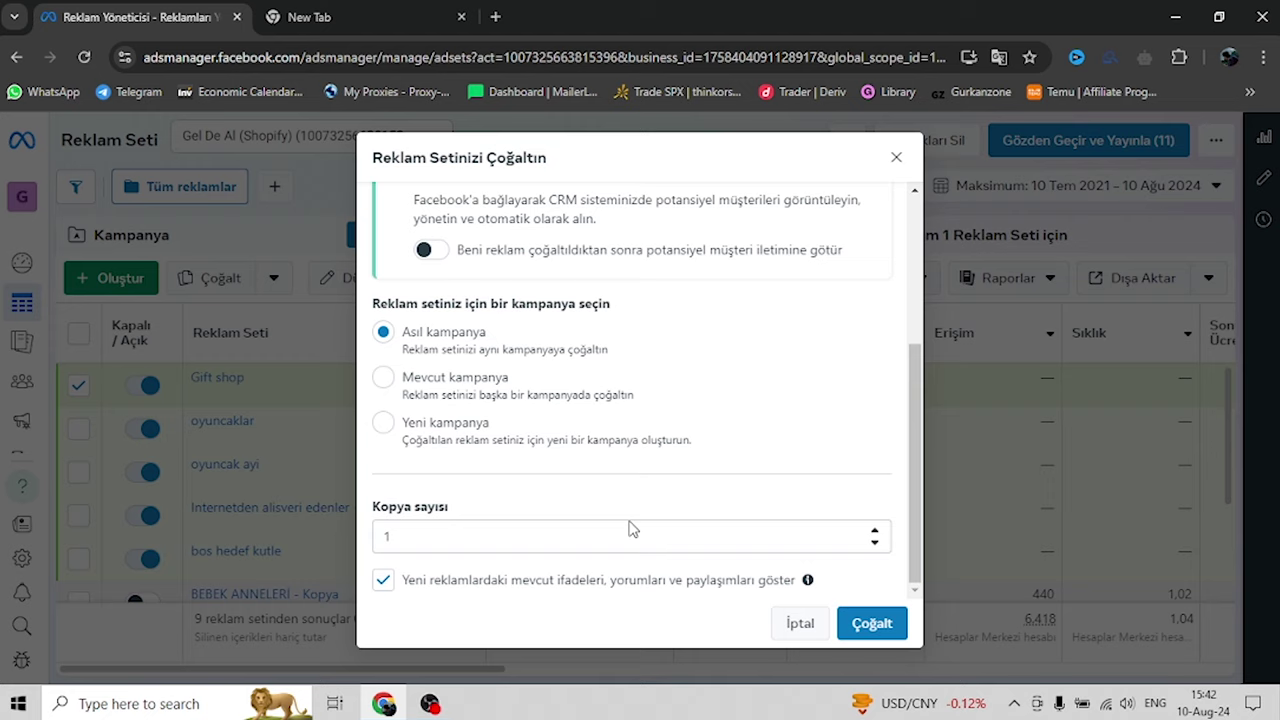
click(888, 624)
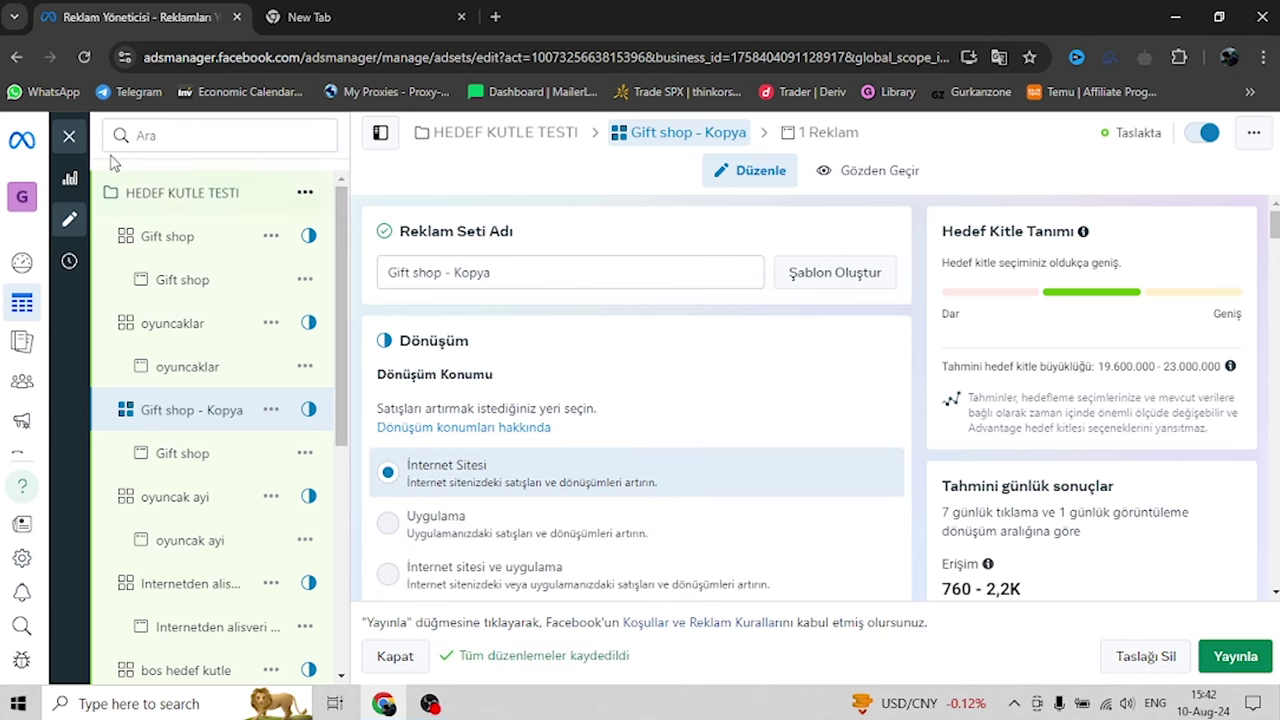
click(68, 135)
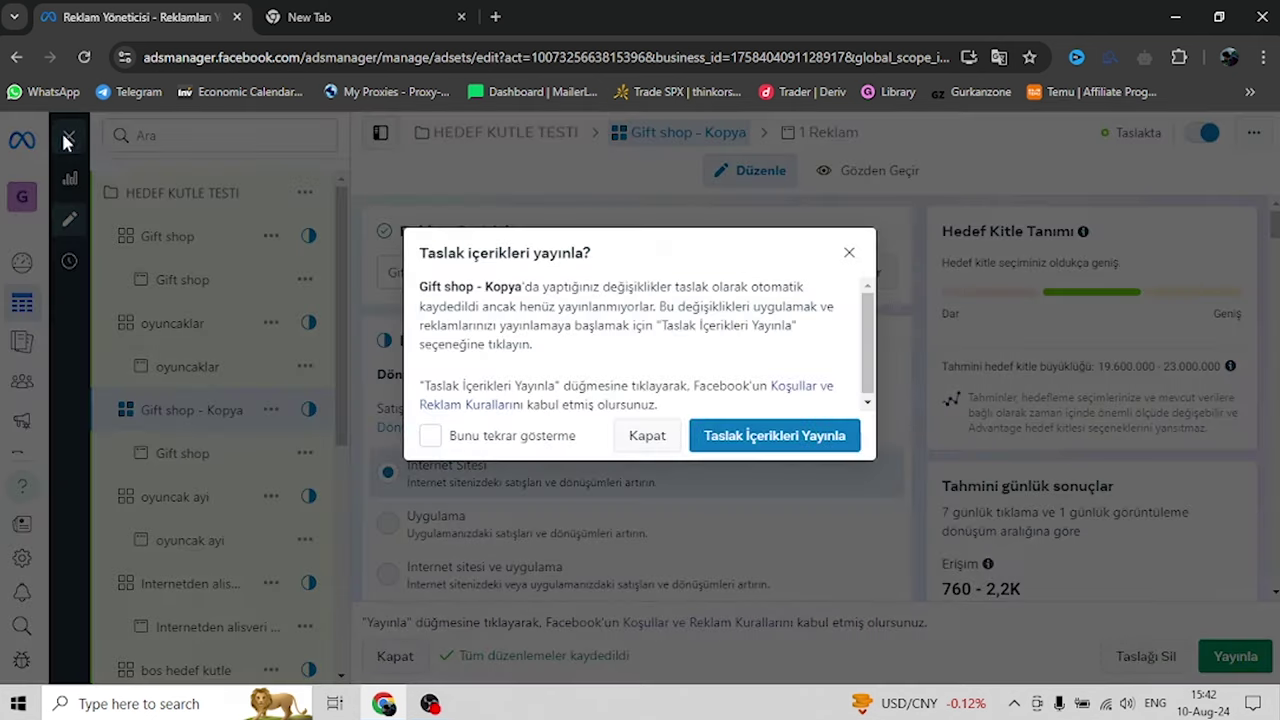
click(650, 440)
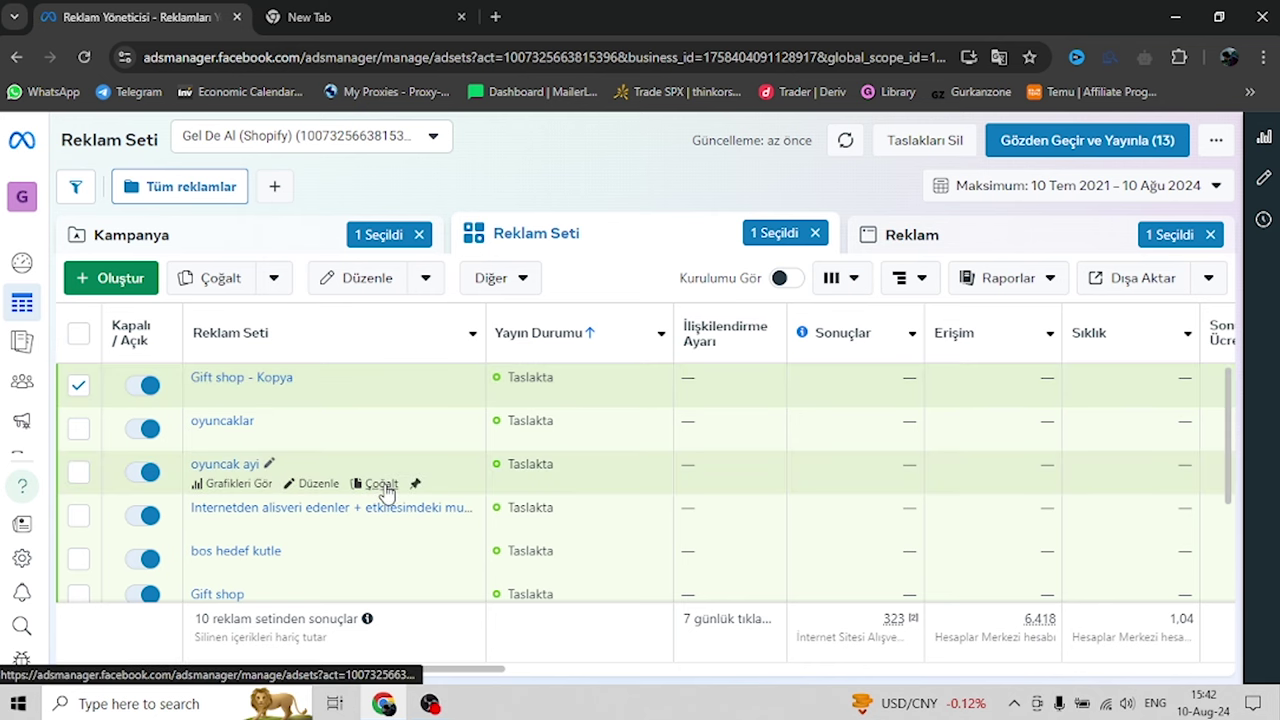
Turn off the "oyuncak ayi" ad set, and duplicate the "Internetden alisveri edenler + etkilesimdeki musteriler" ad set as an unpublished draft
click(146, 476)
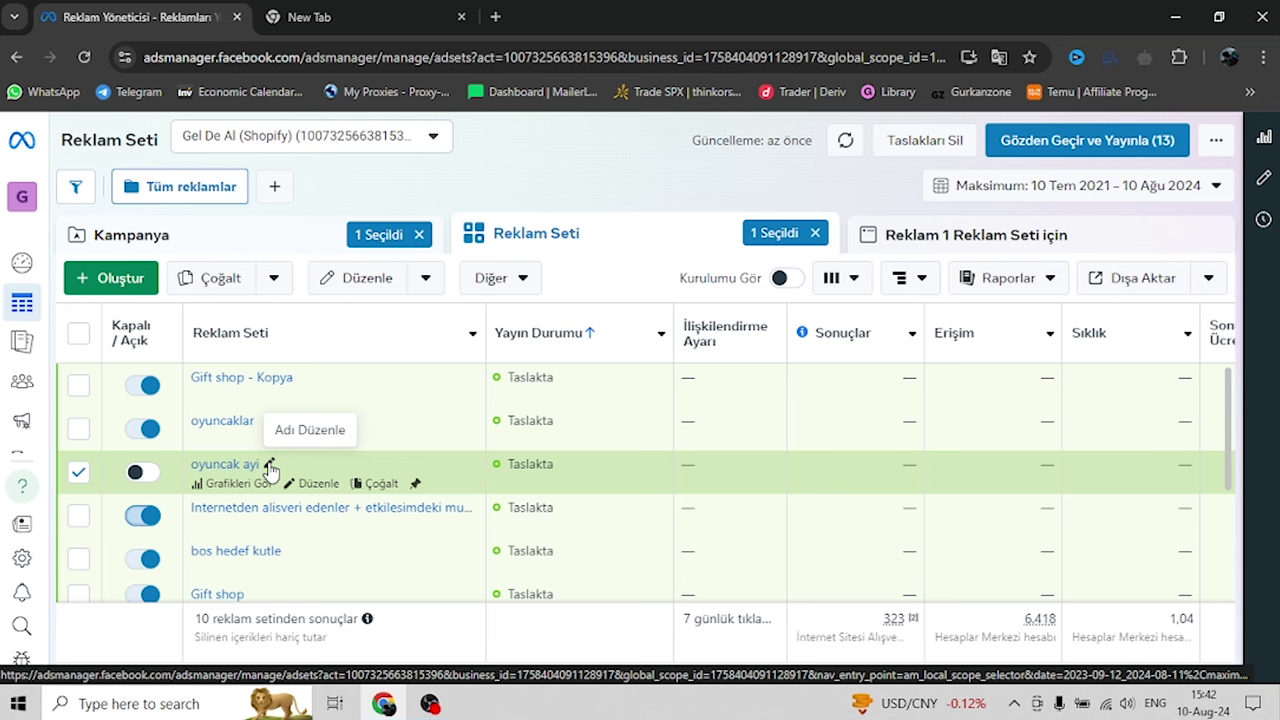
scroll(275, 462, down, 1)
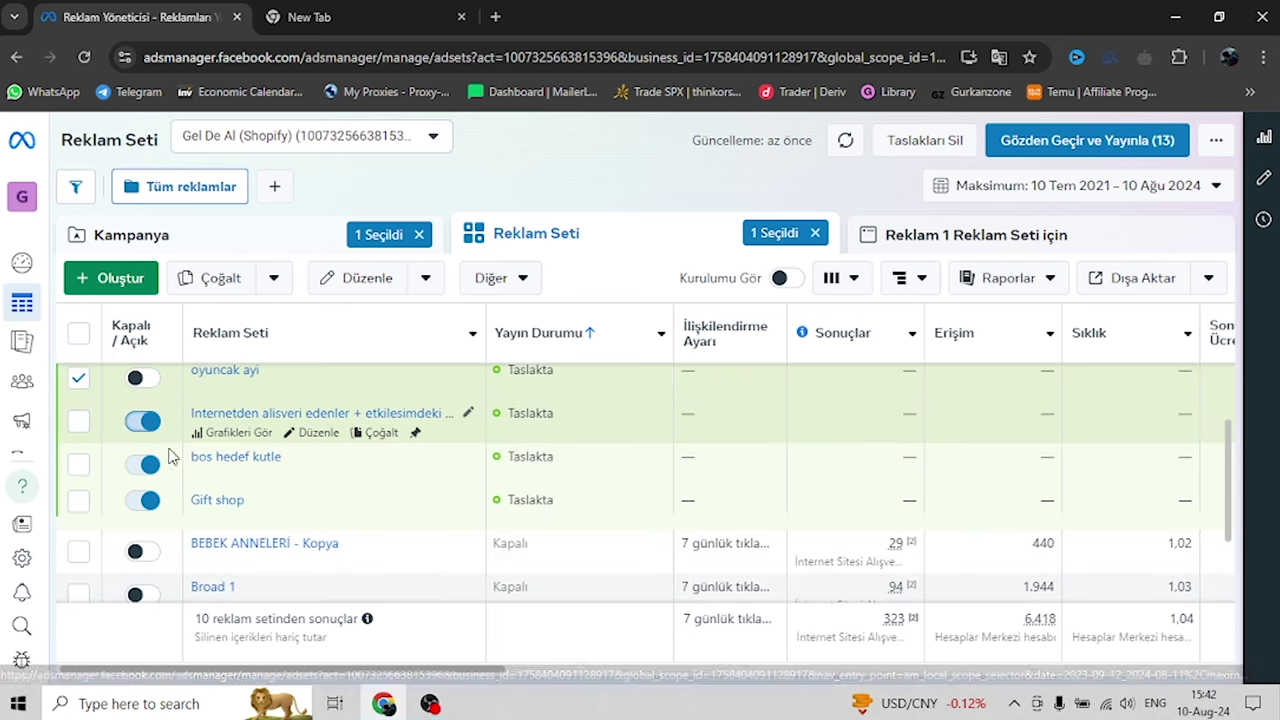
click(382, 434)
scroll(594, 471, down, 1)
double_click(428, 536)
click(872, 623)
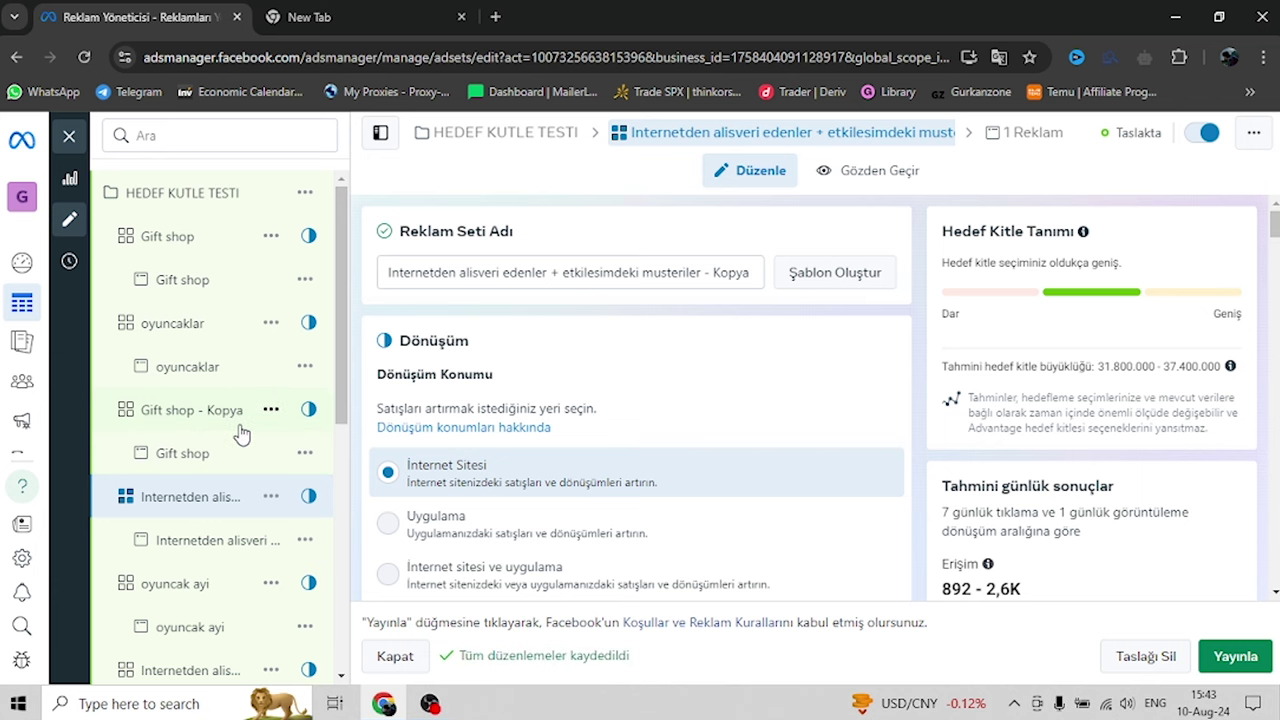
click(69, 135)
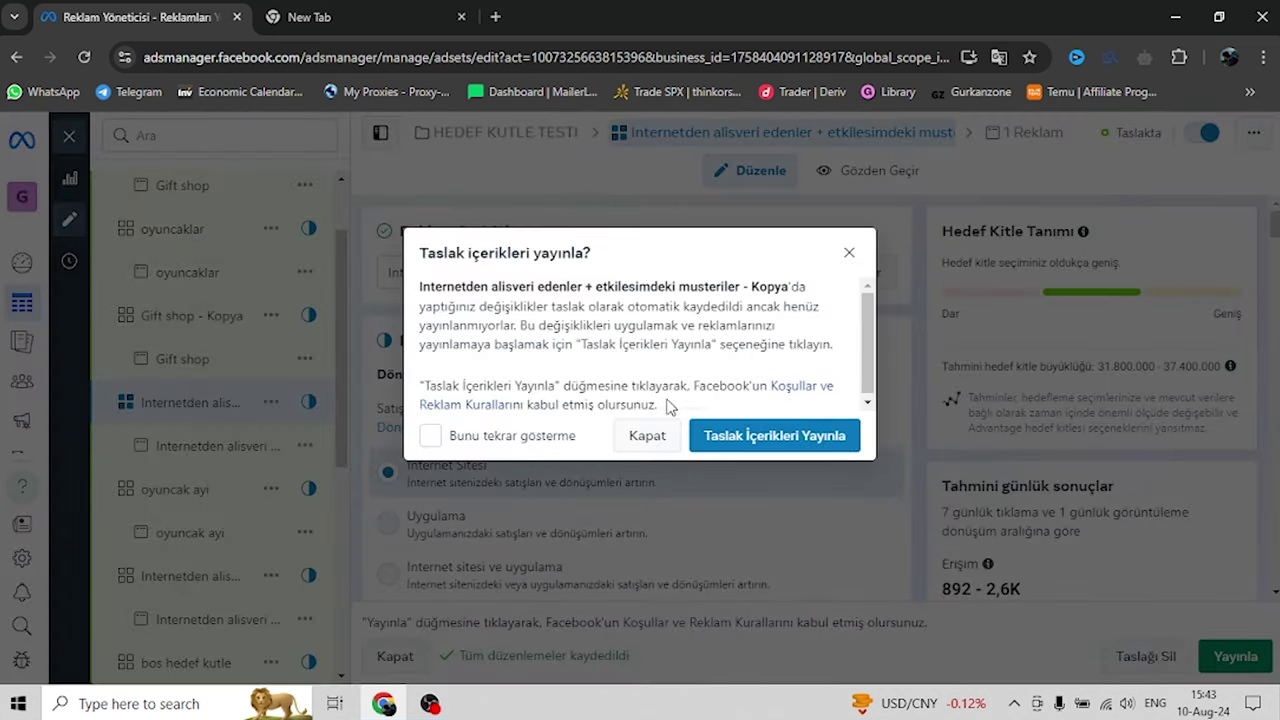
click(647, 436)
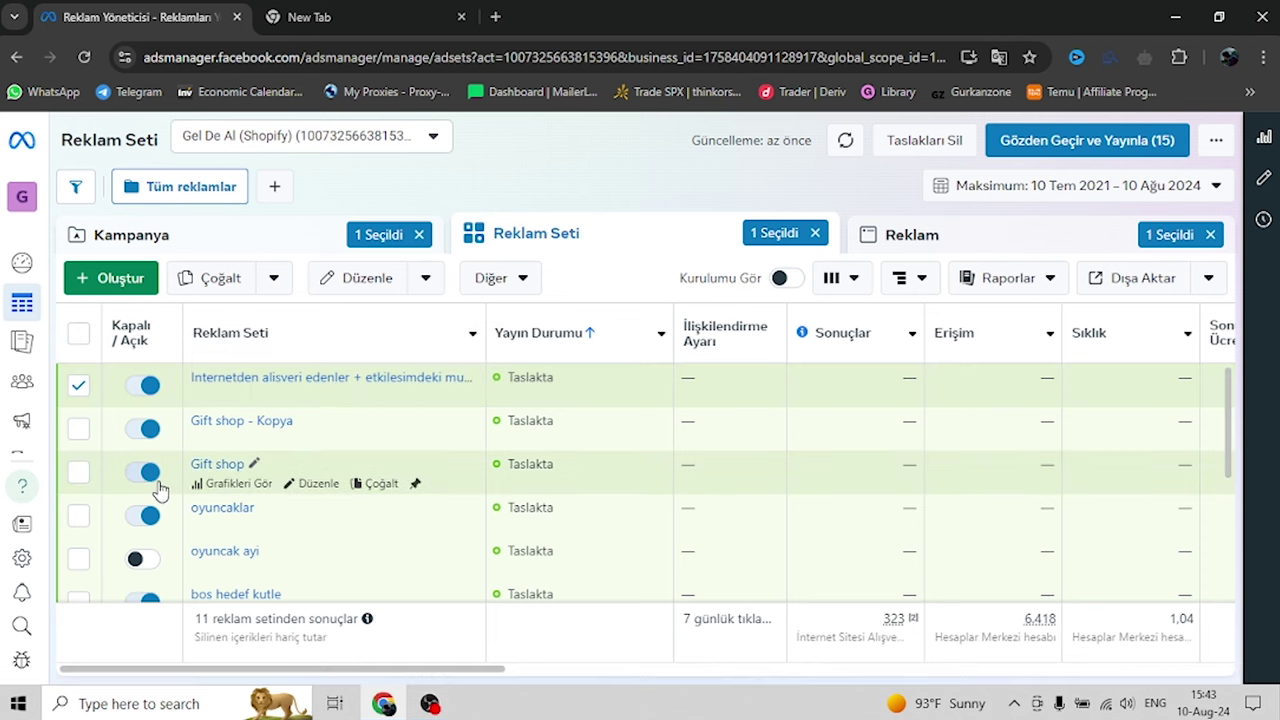
Turn off the "Gift shop - Kopya", "Gift shop" and "oyuncaklar" ad sets
scroll(202, 460, down, 3)
scroll(443, 428, up, 3)
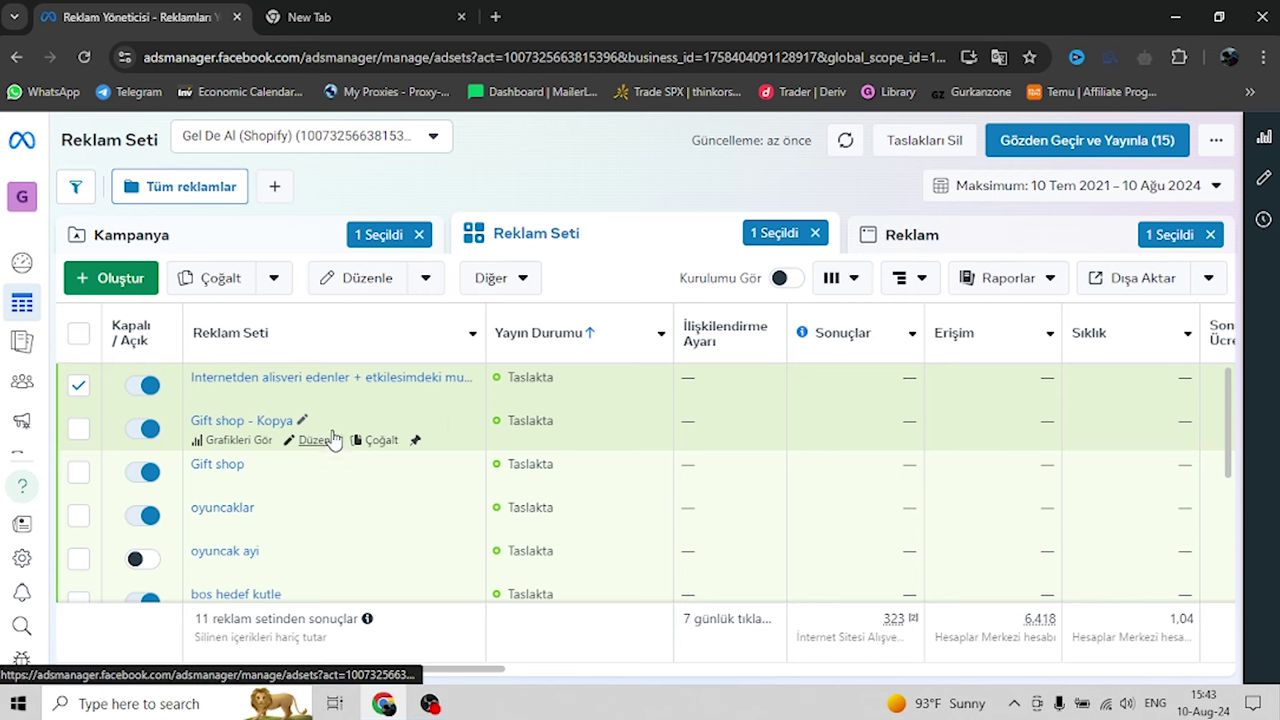
click(145, 428)
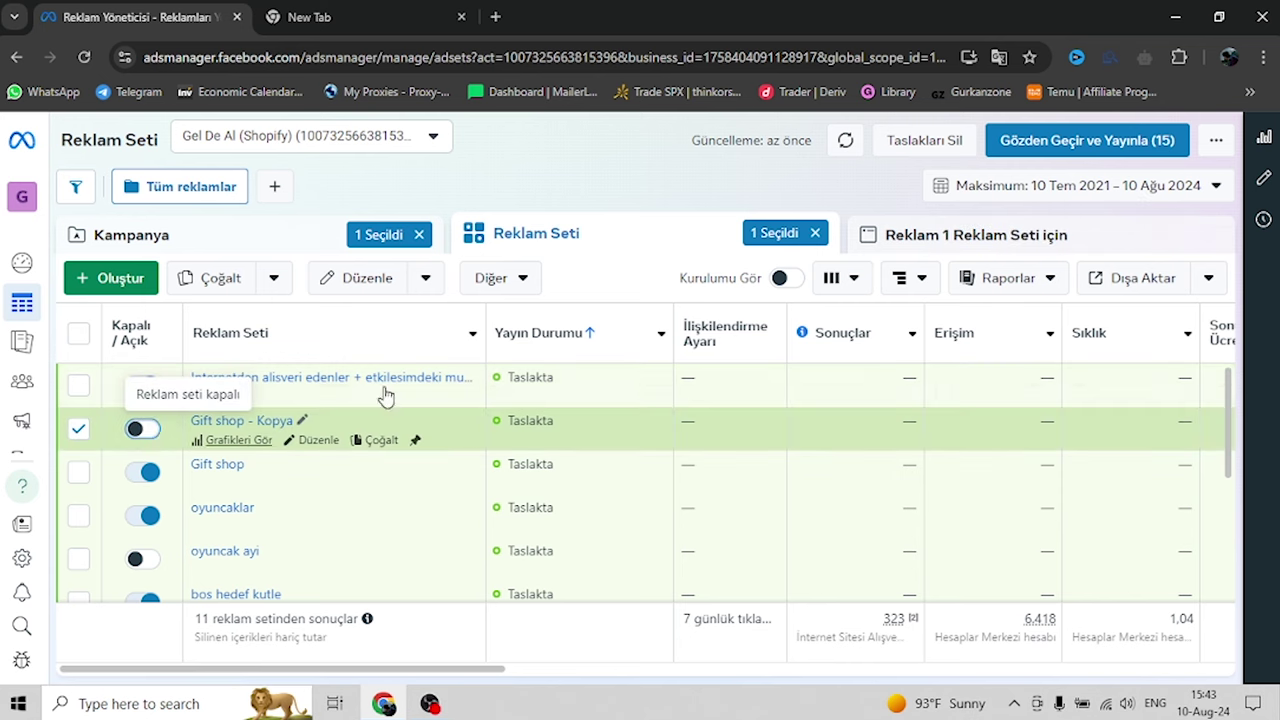
click(148, 472)
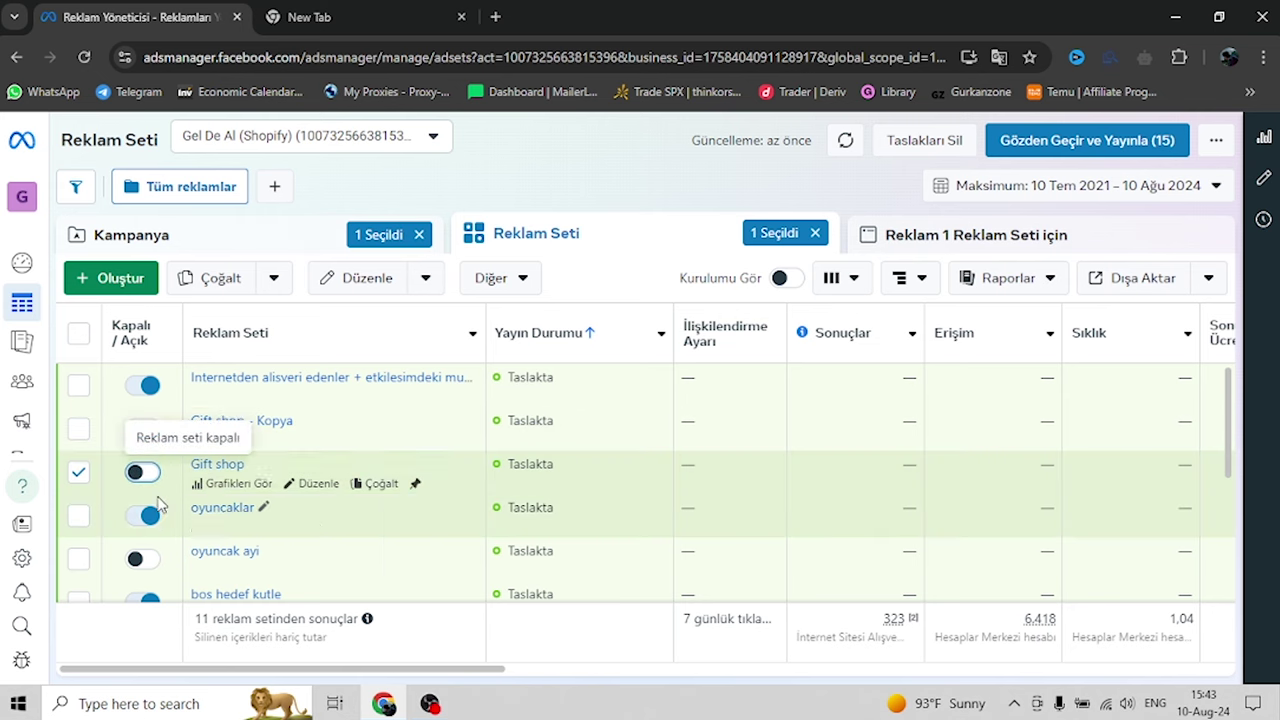
click(148, 515)
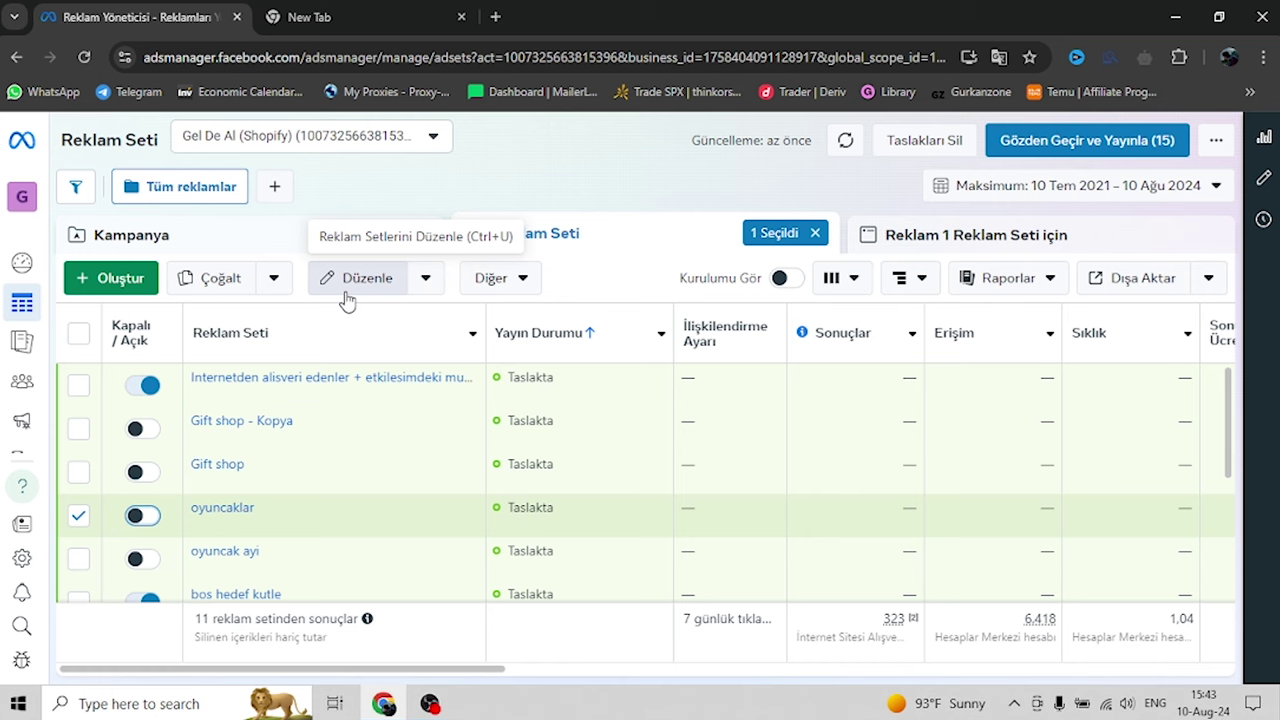
Examine the earlier ad sets' cost per result, spend, CPM, link clicks, CPC and CTR
mouse_move(310, 23)
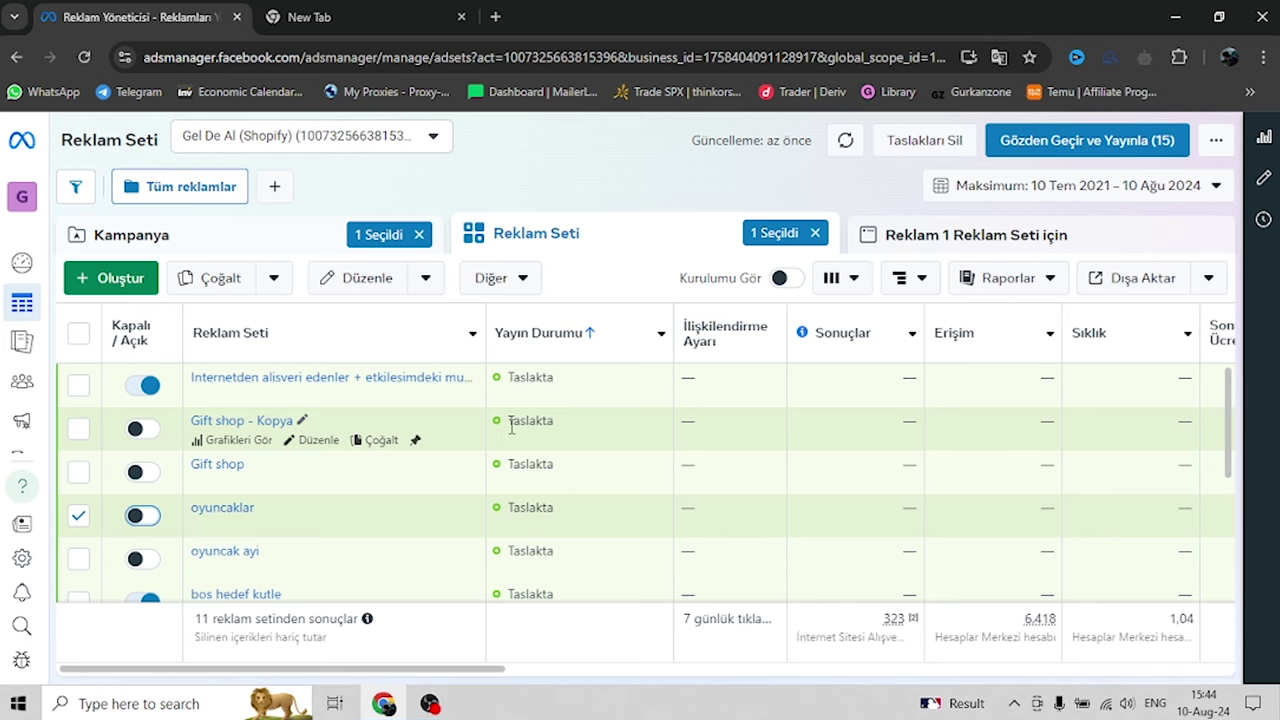
scroll(565, 432, down, 1)
scroll(520, 455, up, 2)
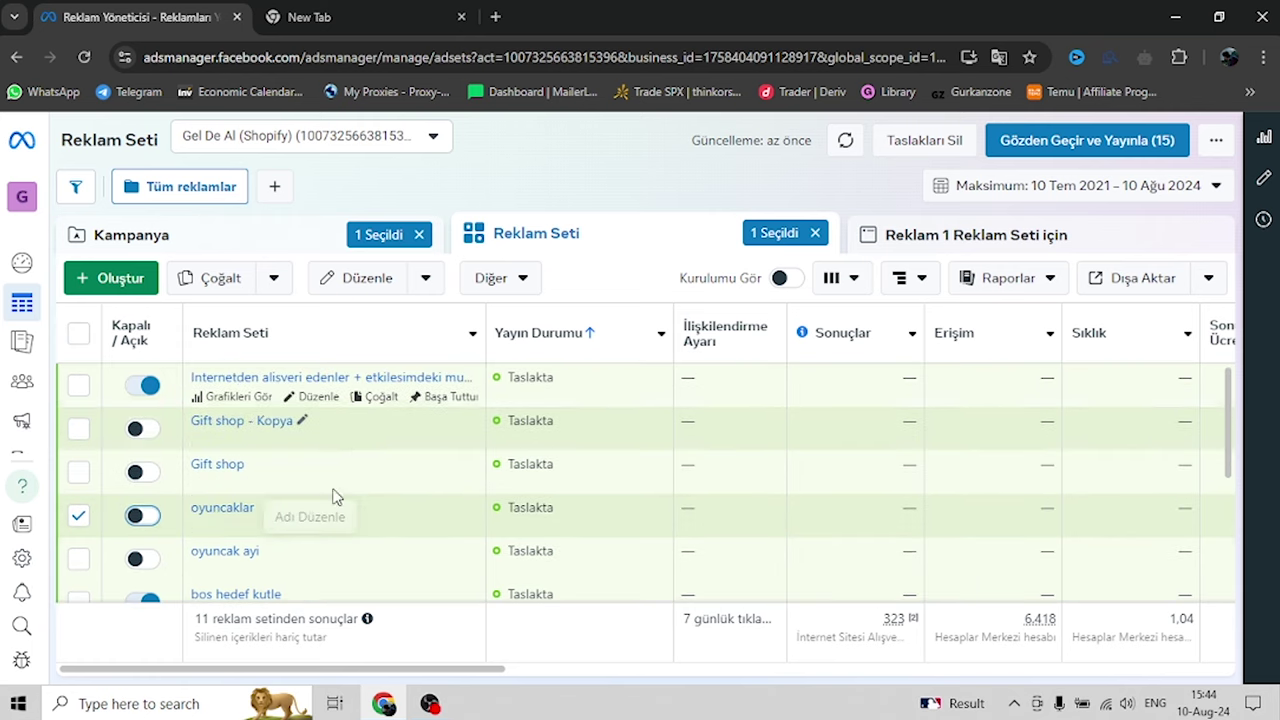
drag(407, 670, 600, 670)
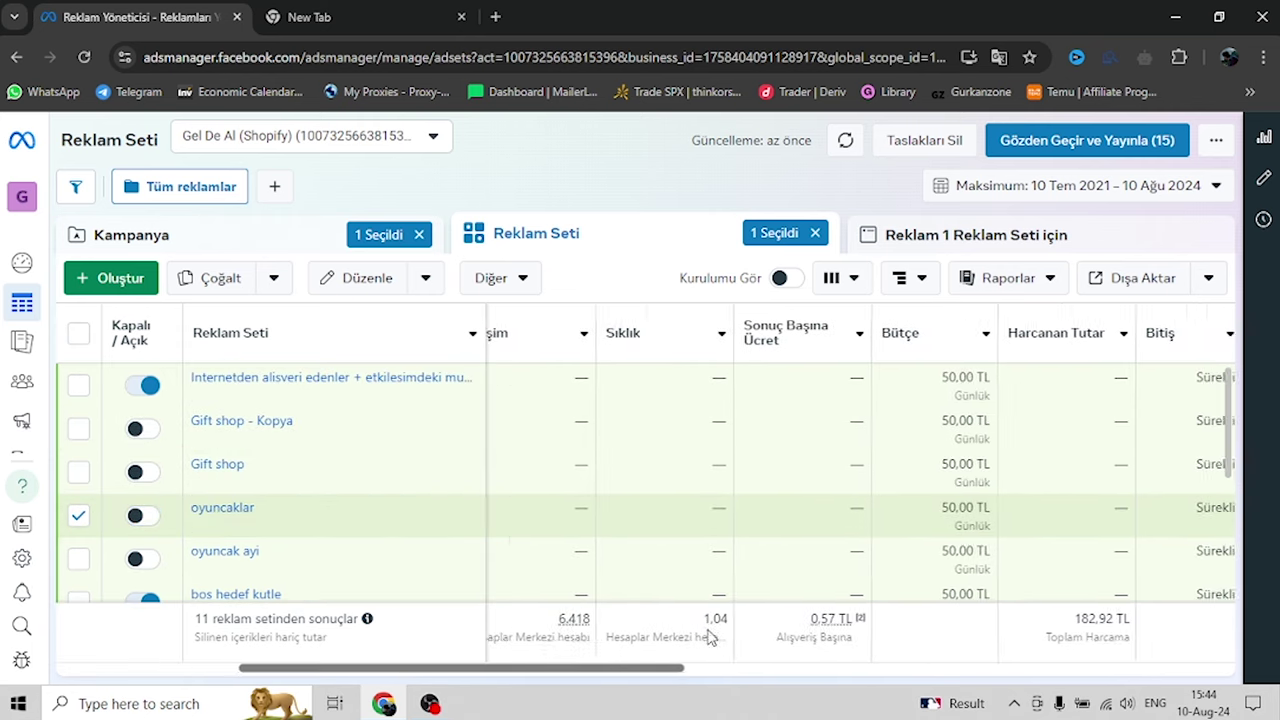
scroll(794, 551, down, 5)
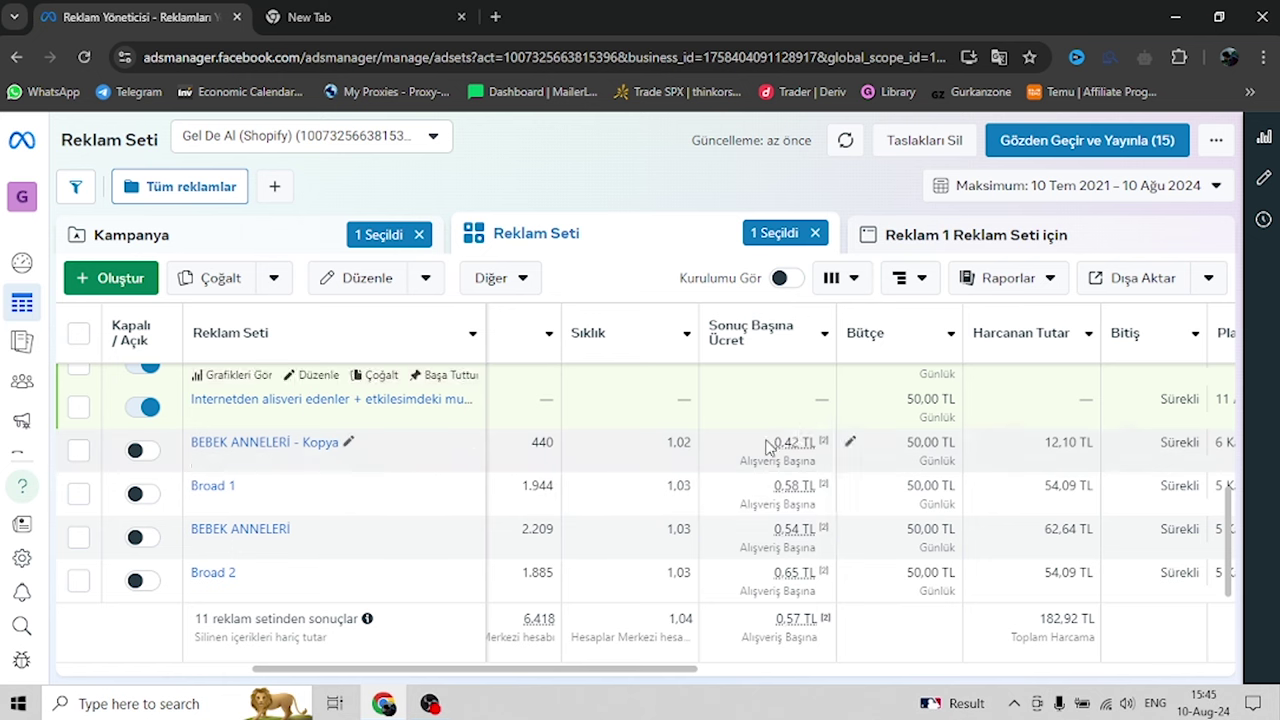
drag(586, 669, 953, 364)
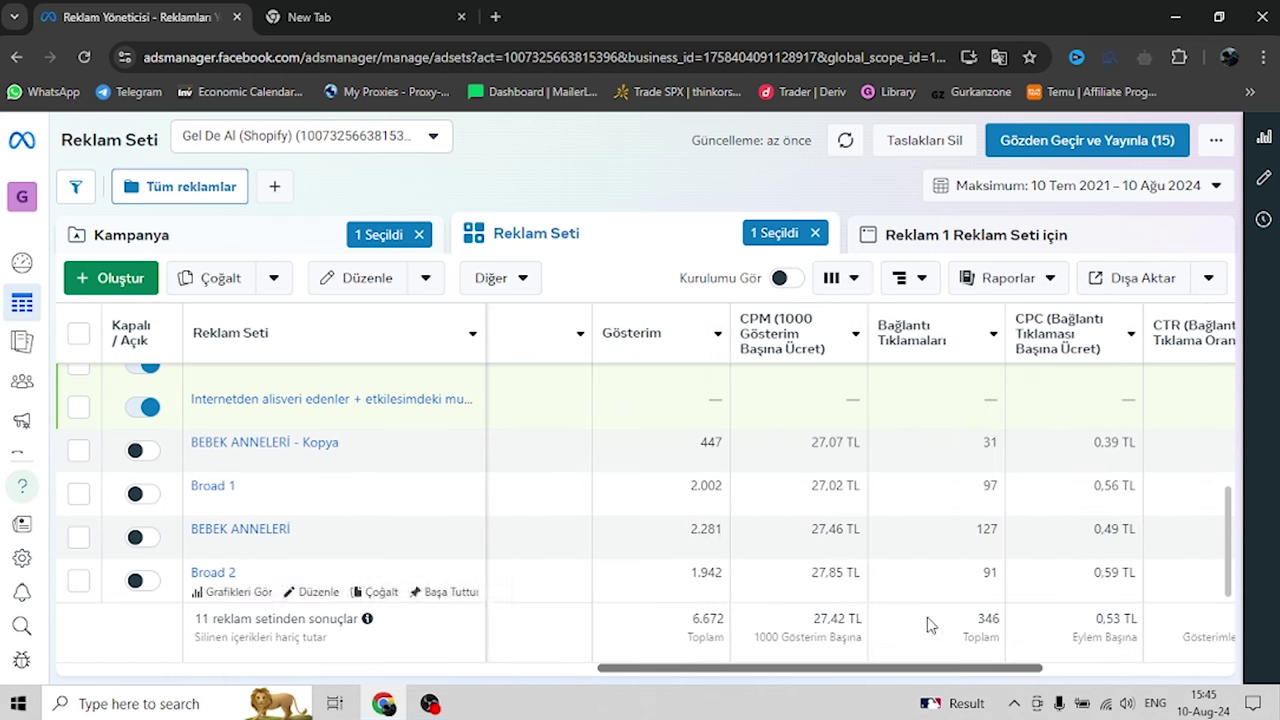
drag(772, 672, 864, 670)
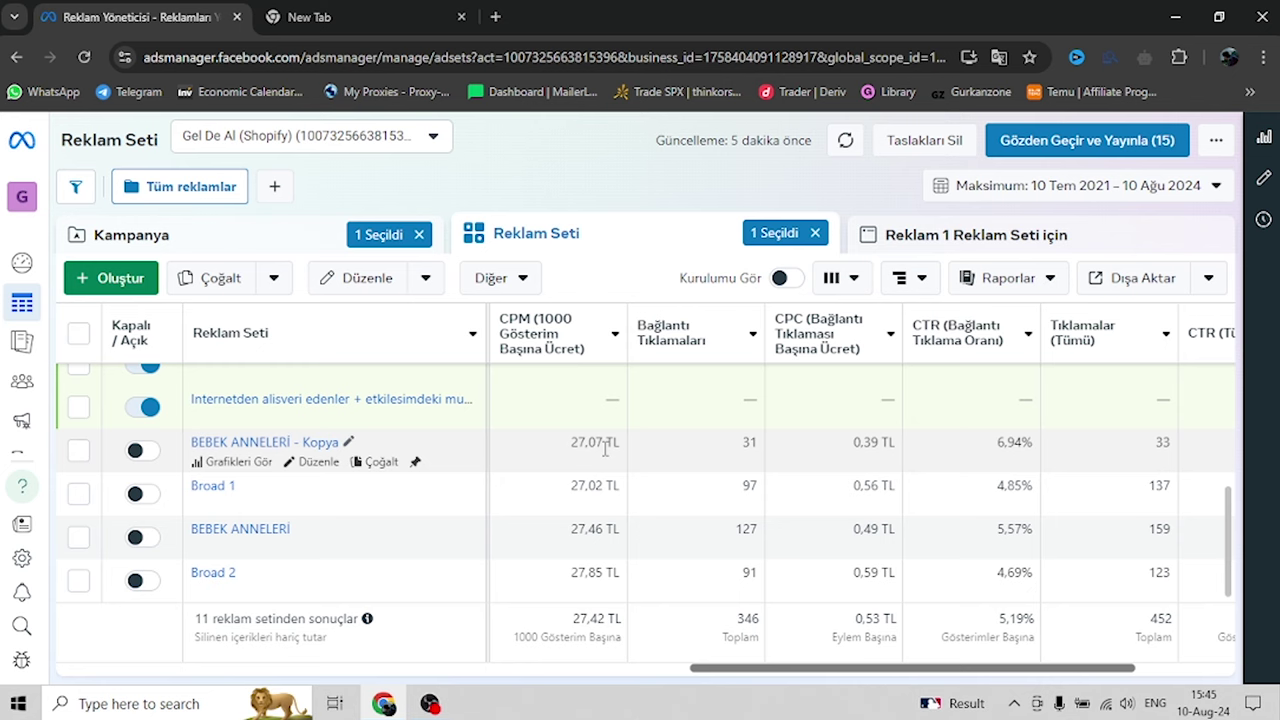
Calculate 300 - 250 with a Google search in the other browser tab, and close that tab
click(346, 20)
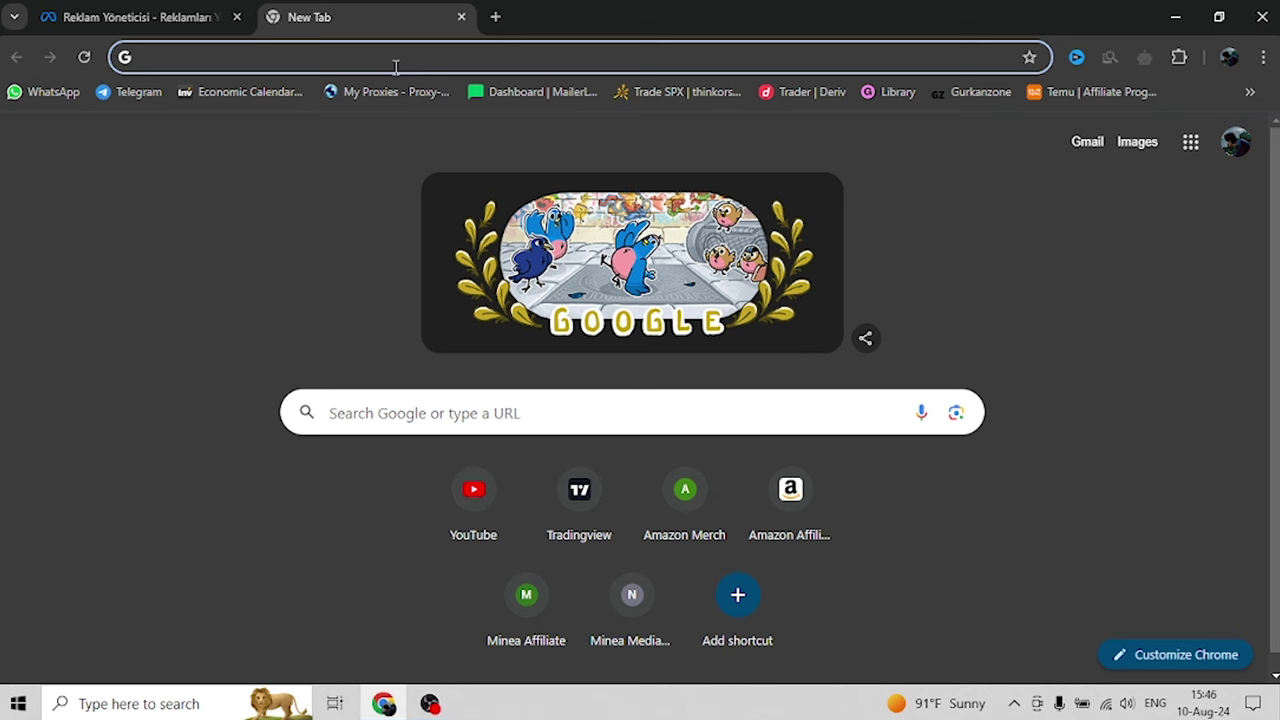
text(300)
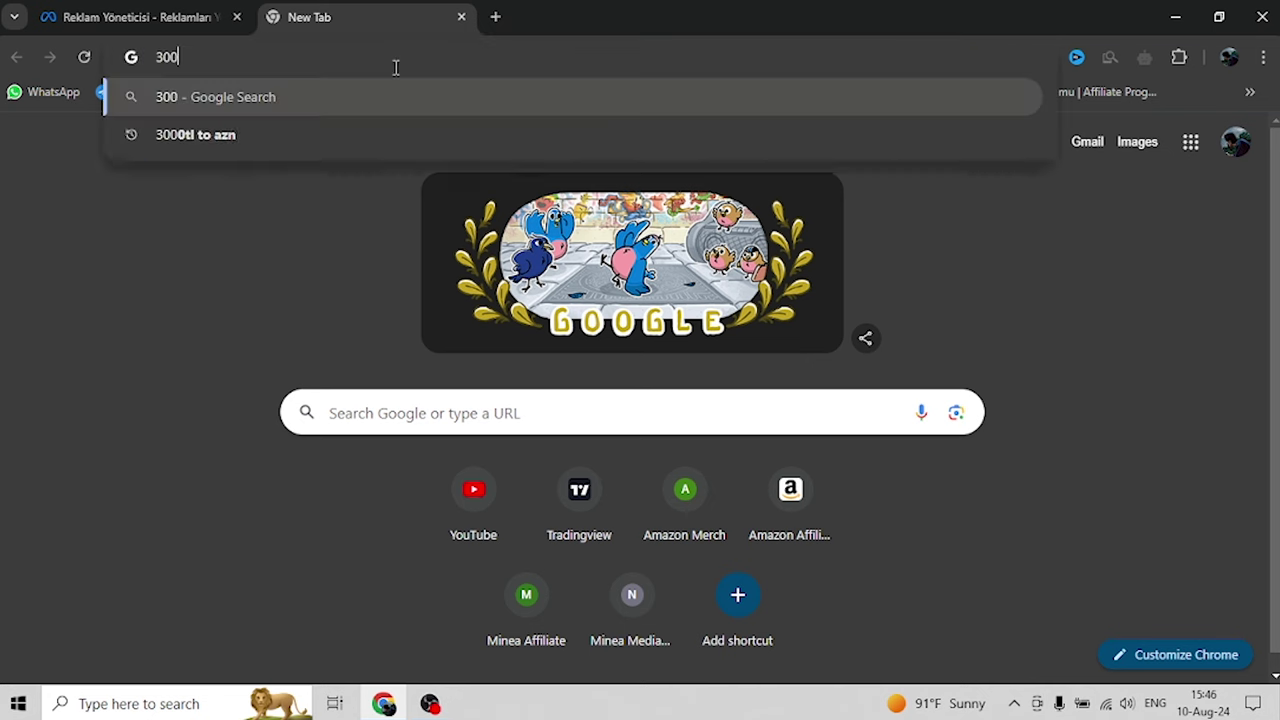
key(ctrl+Tab)
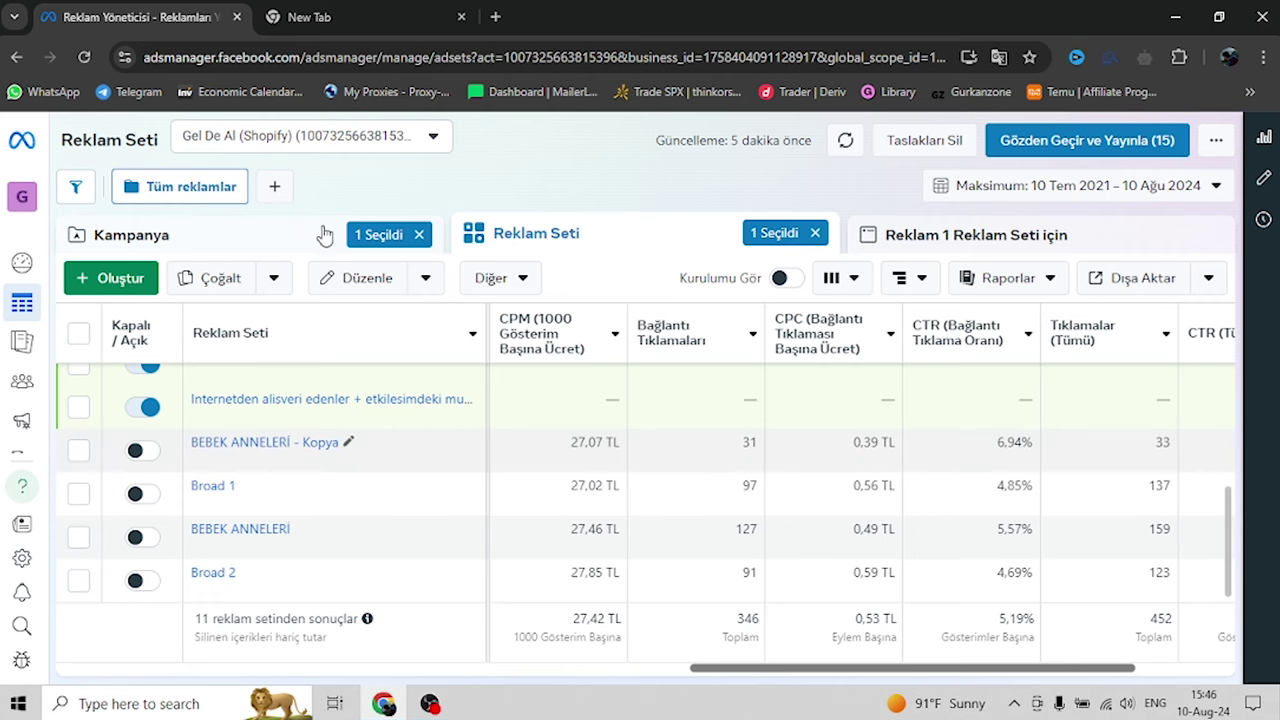
click(313, 20)
click(236, 57)
text(-)
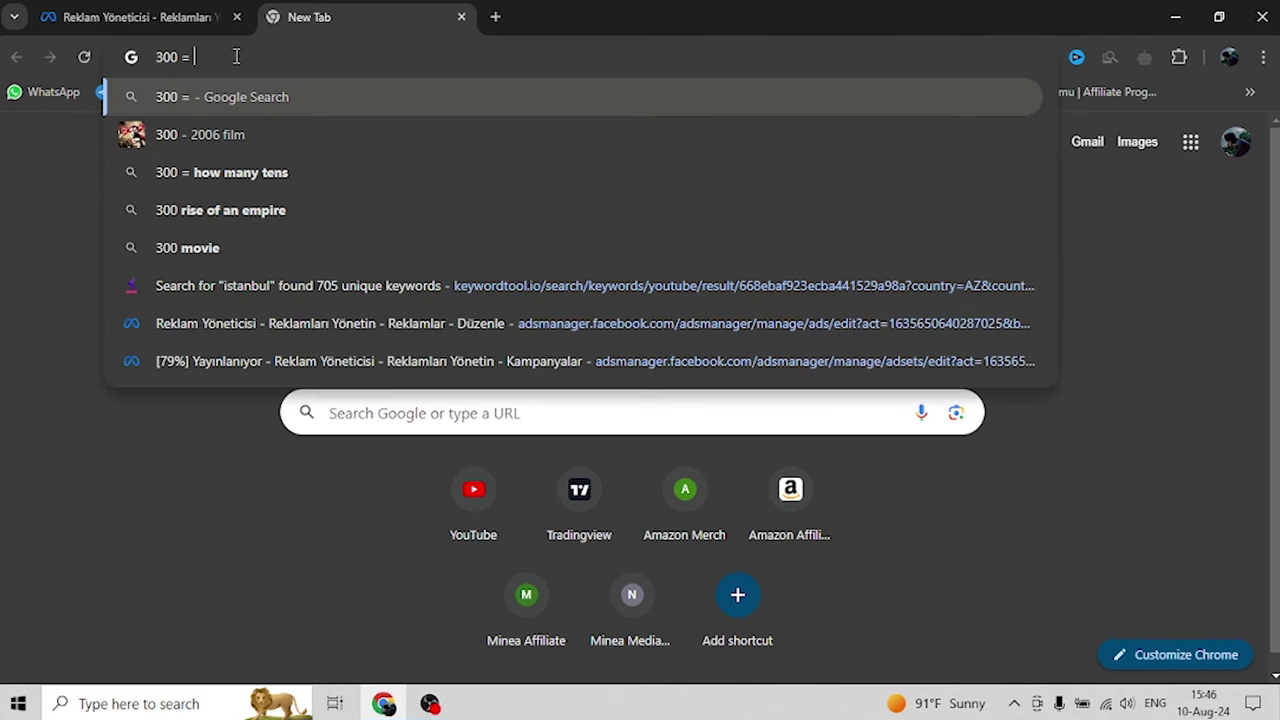
text(250)
key(Return)
triple_click(237, 157)
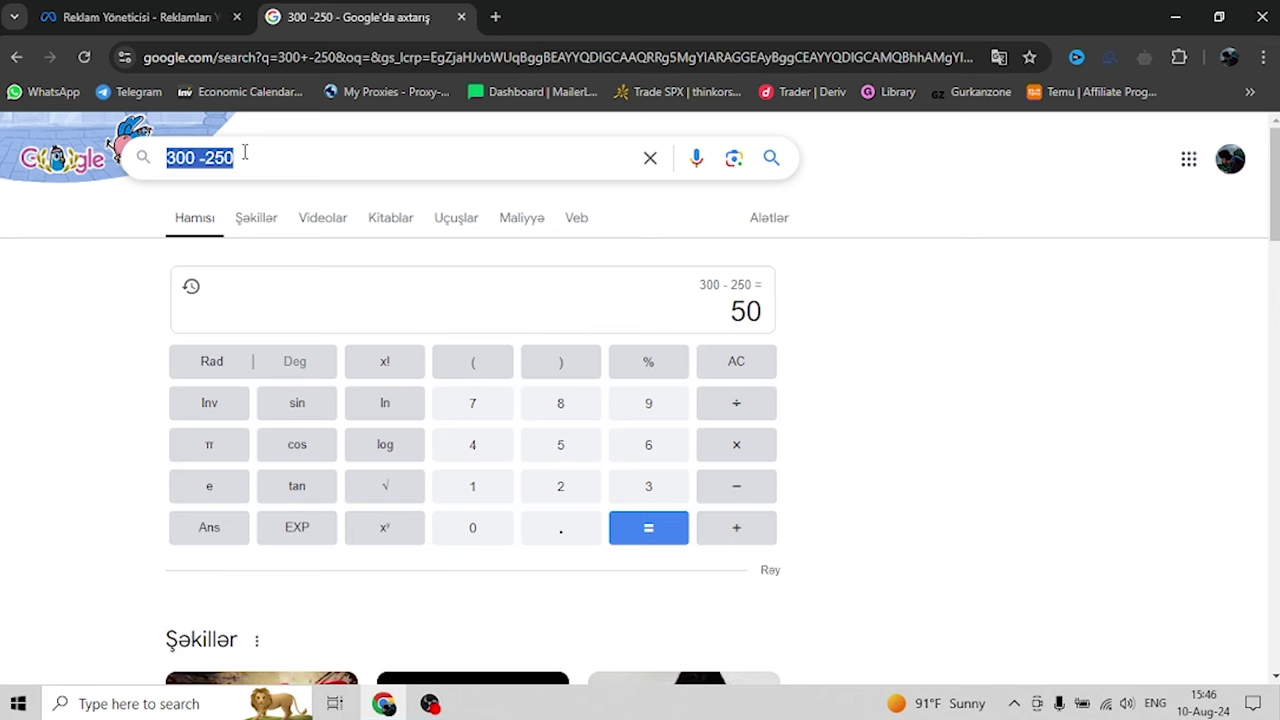
key(BackSpace)
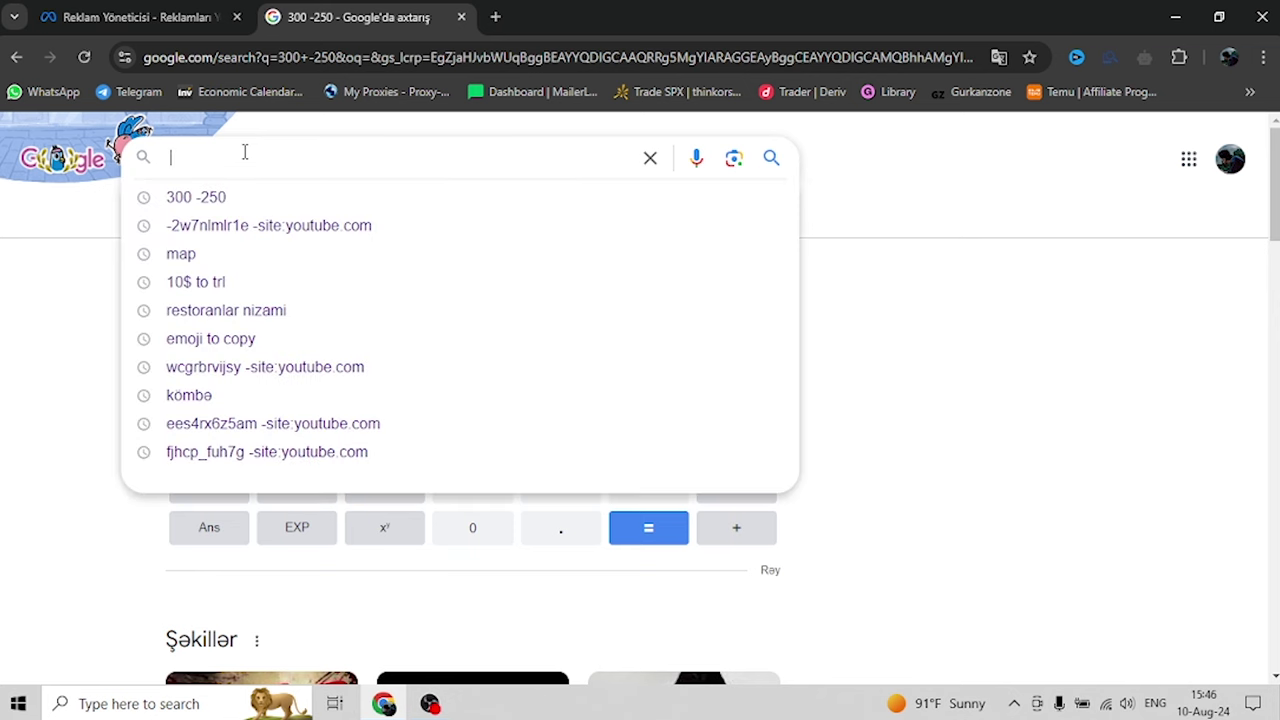
click(466, 22)
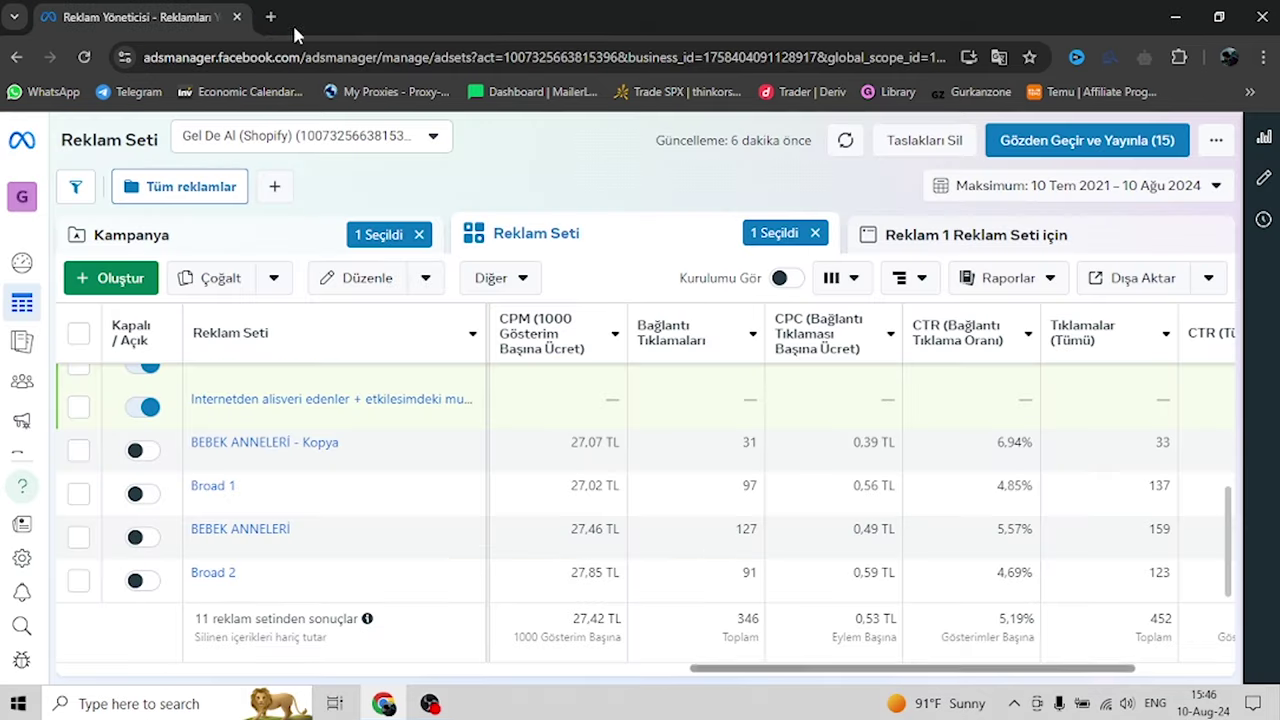
click(268, 26)
text(1)
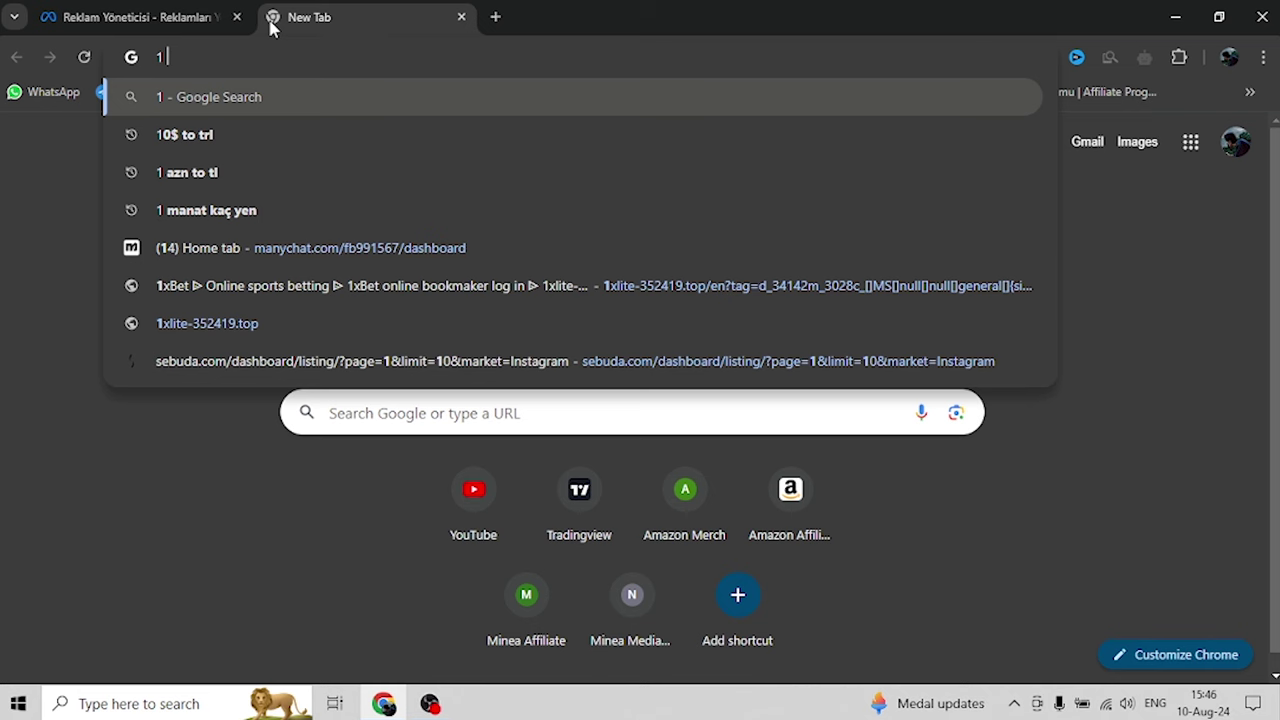
key(BackSpace)
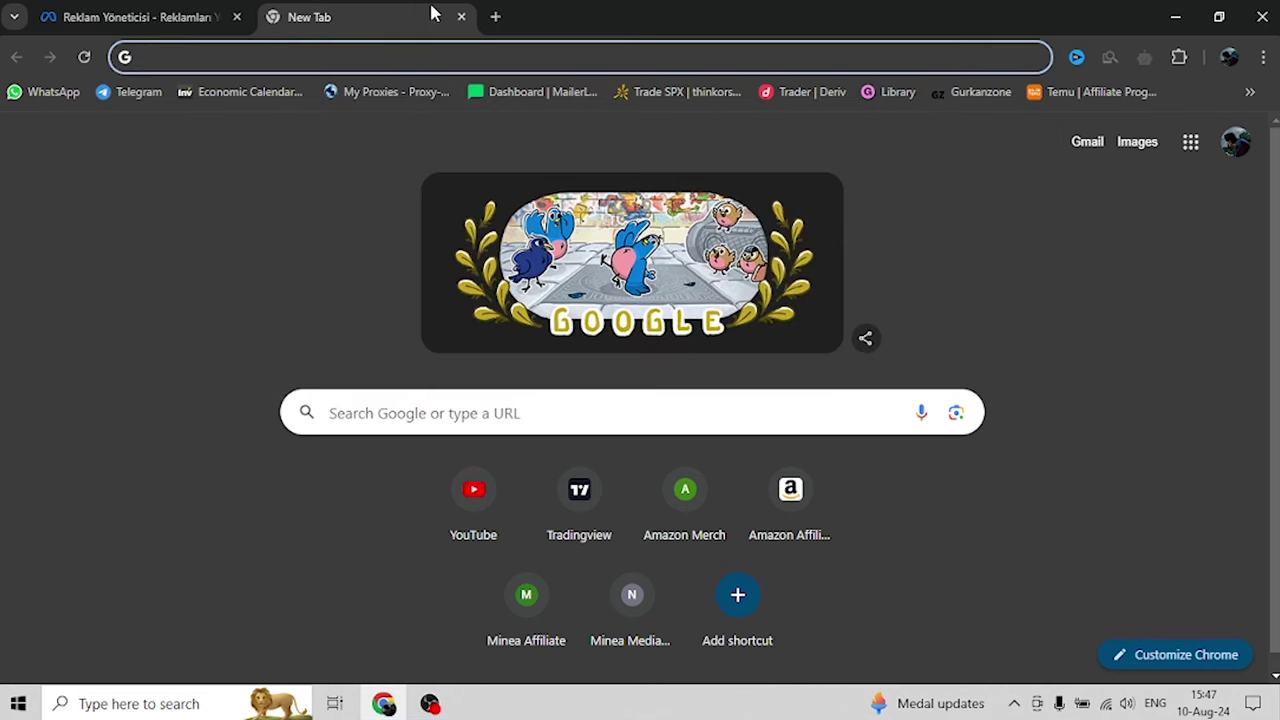
click(462, 17)
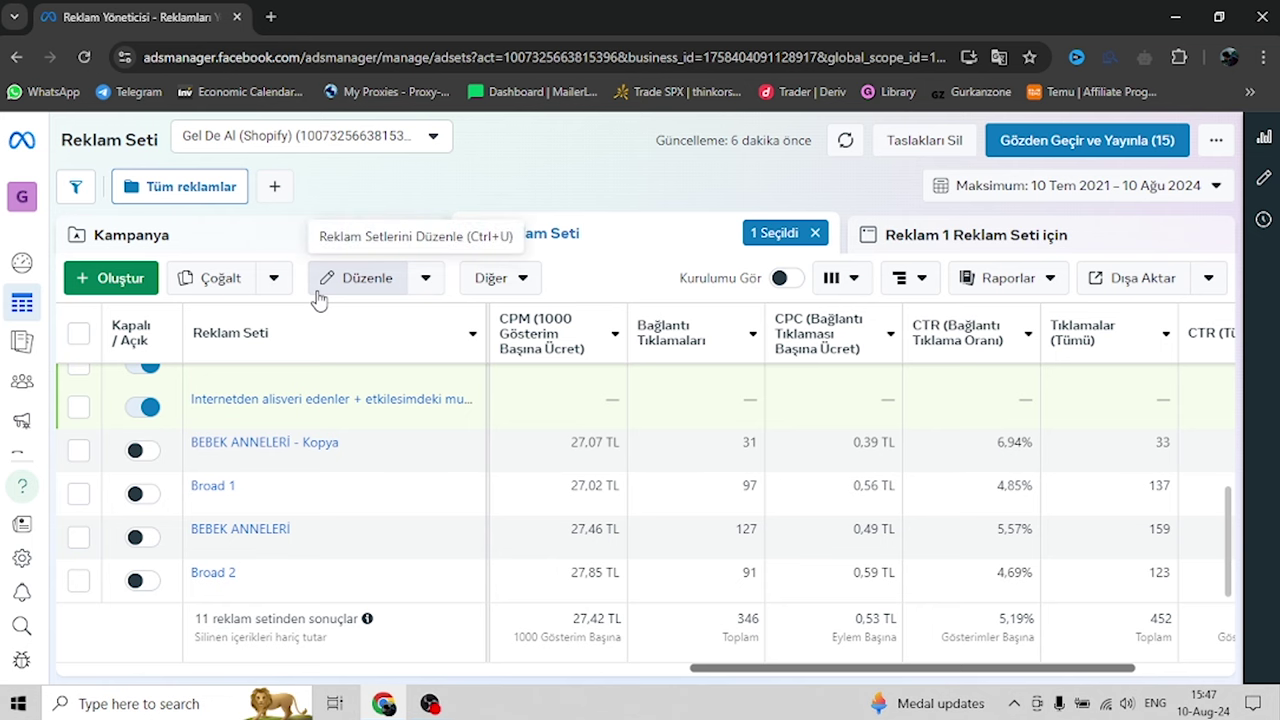
Switch the ad set list to the setup view and examine the ad sets' bid strategy, budget and schedule
scroll(343, 466, up, 2)
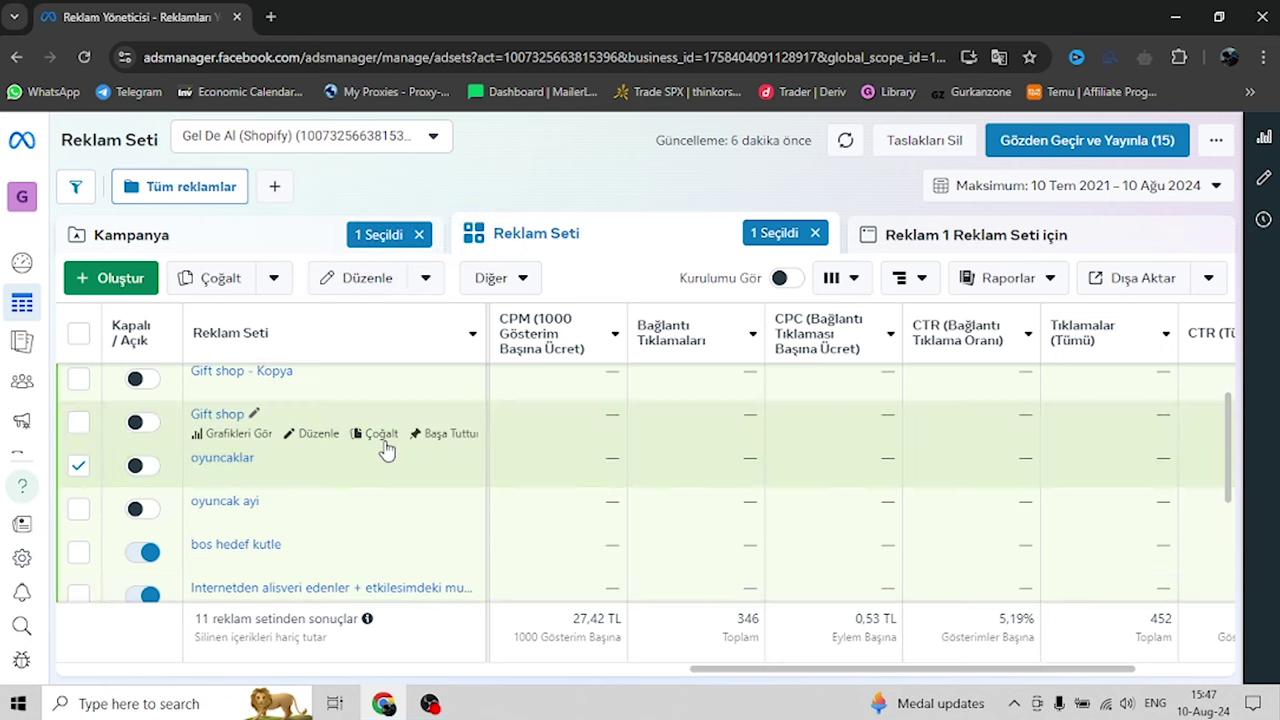
scroll(697, 481, down, 1)
scroll(697, 481, down, 2)
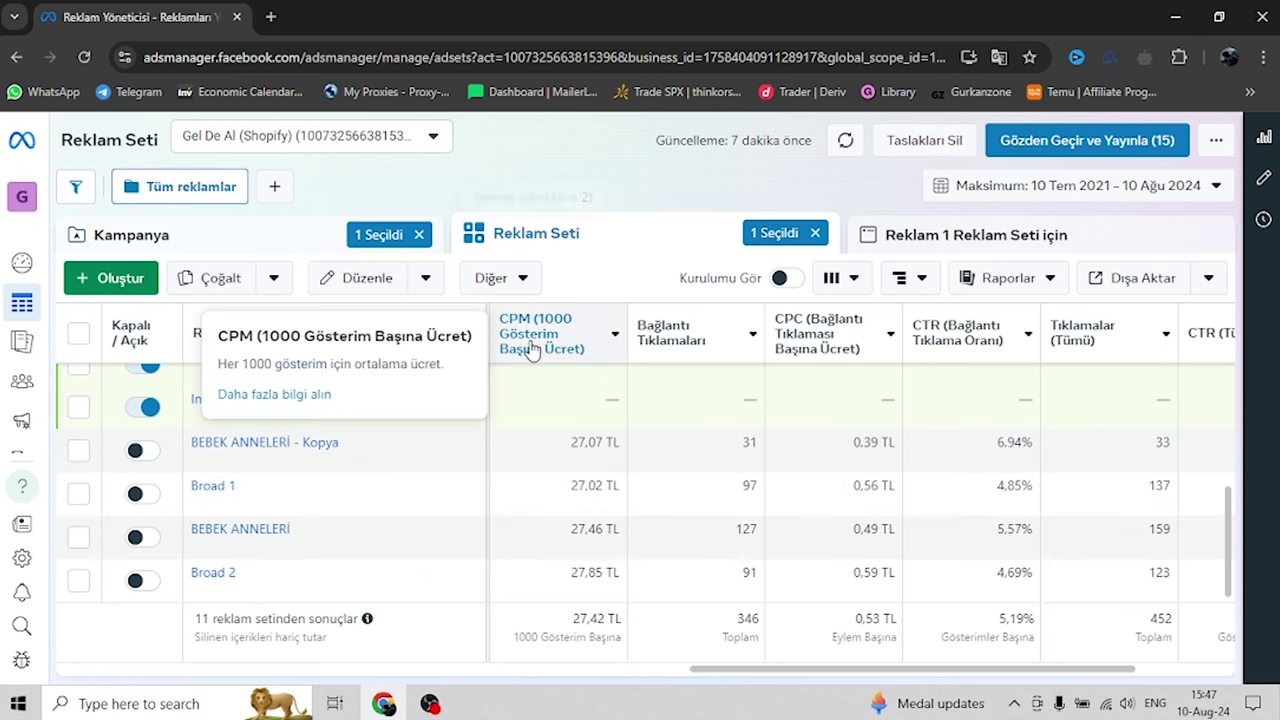
click(779, 278)
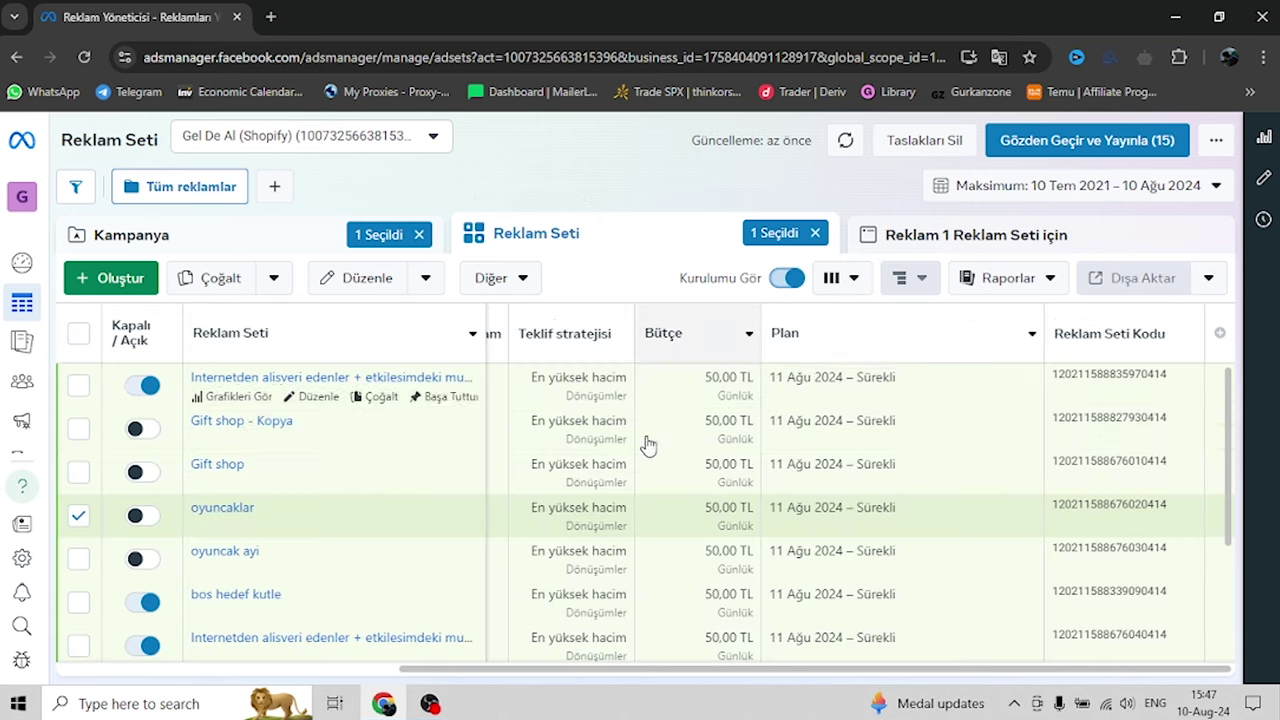
scroll(660, 420, down, 2)
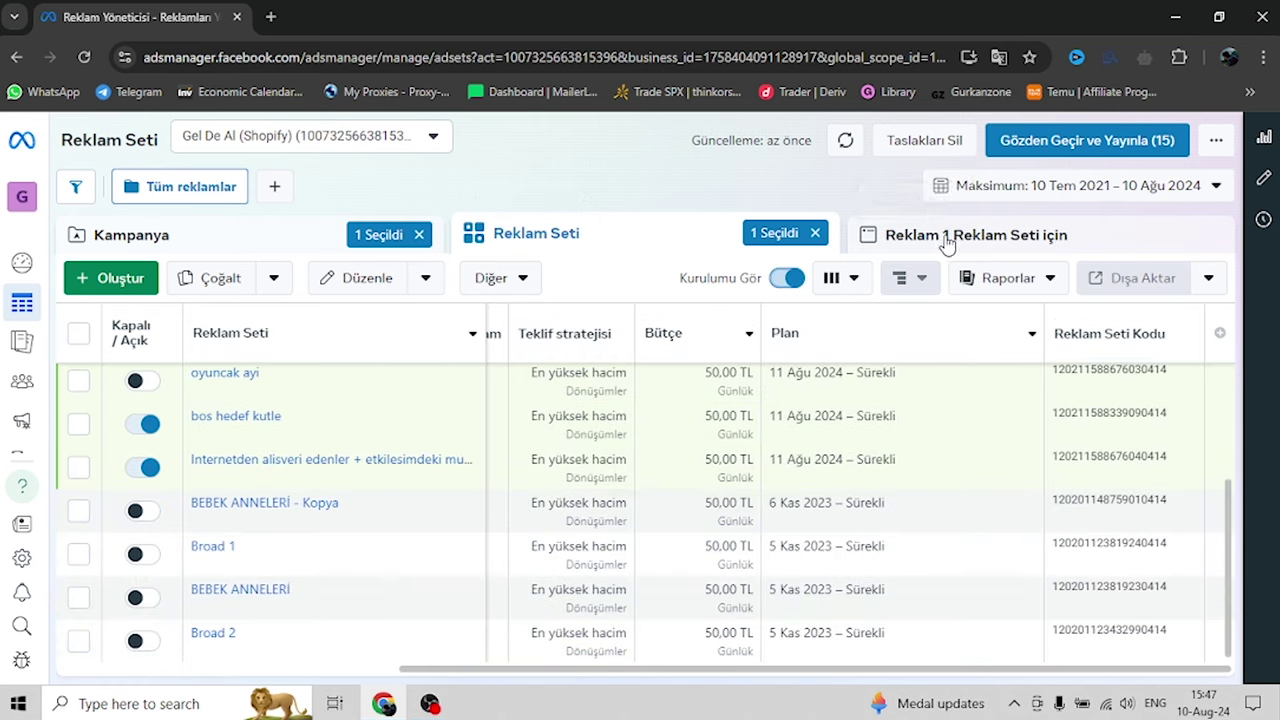